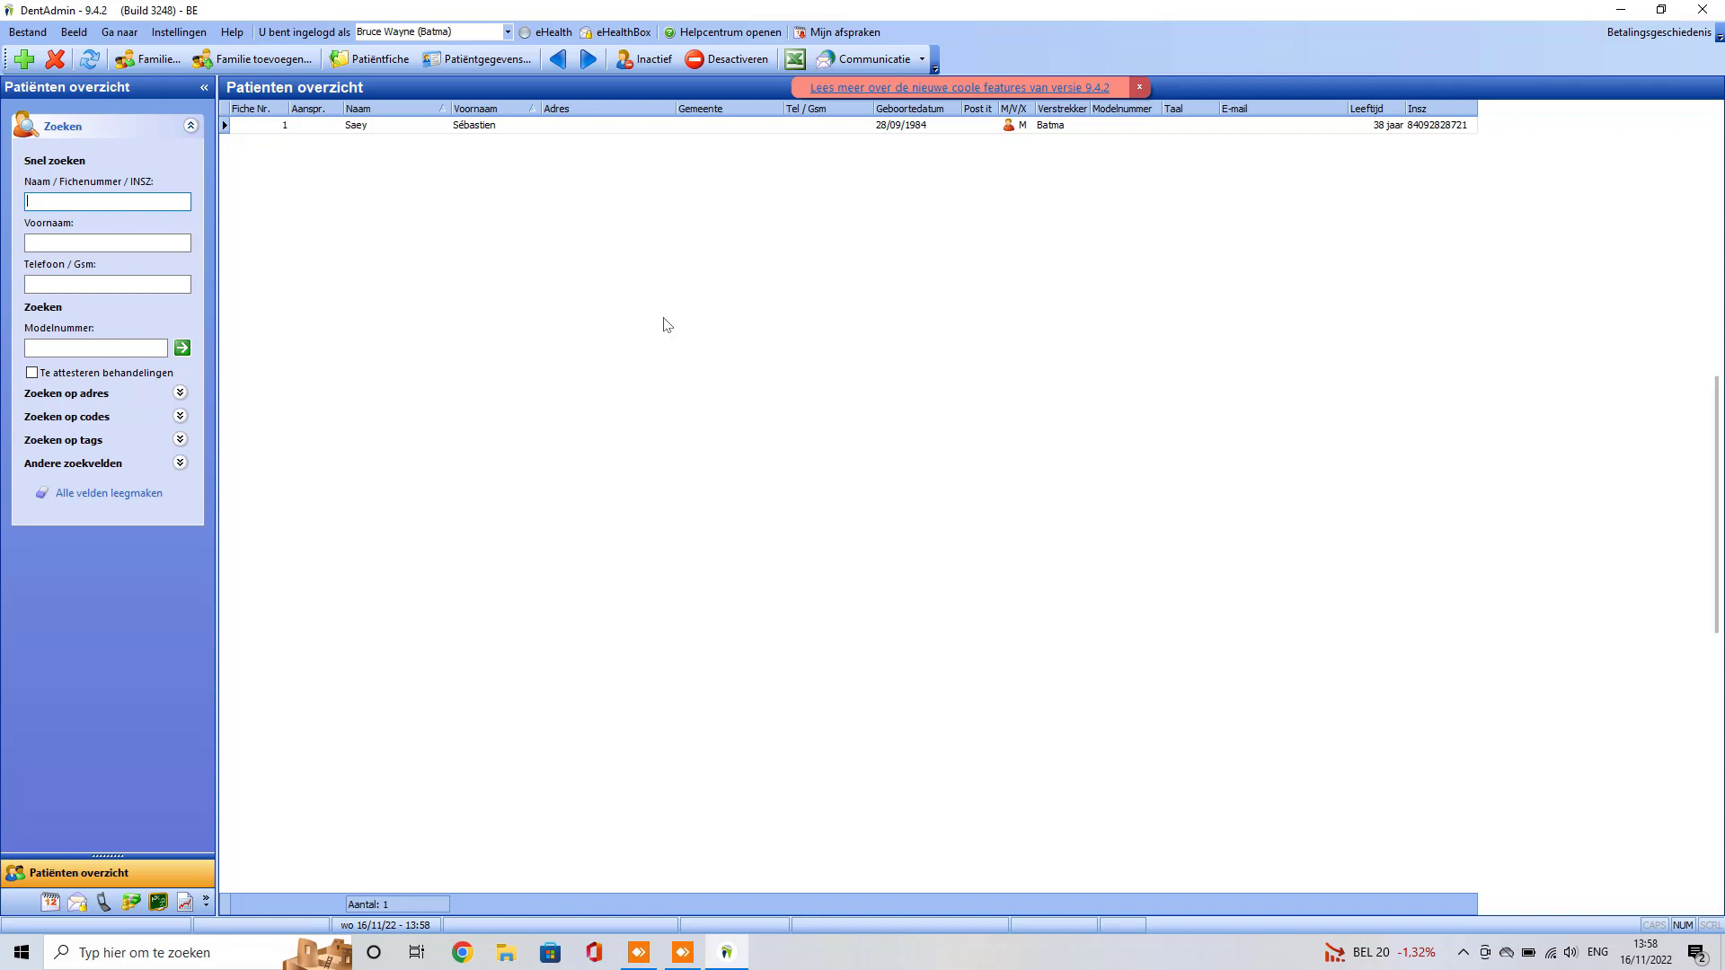
Step: Look up the program version and select the installation ID in the program information window
click(233, 33)
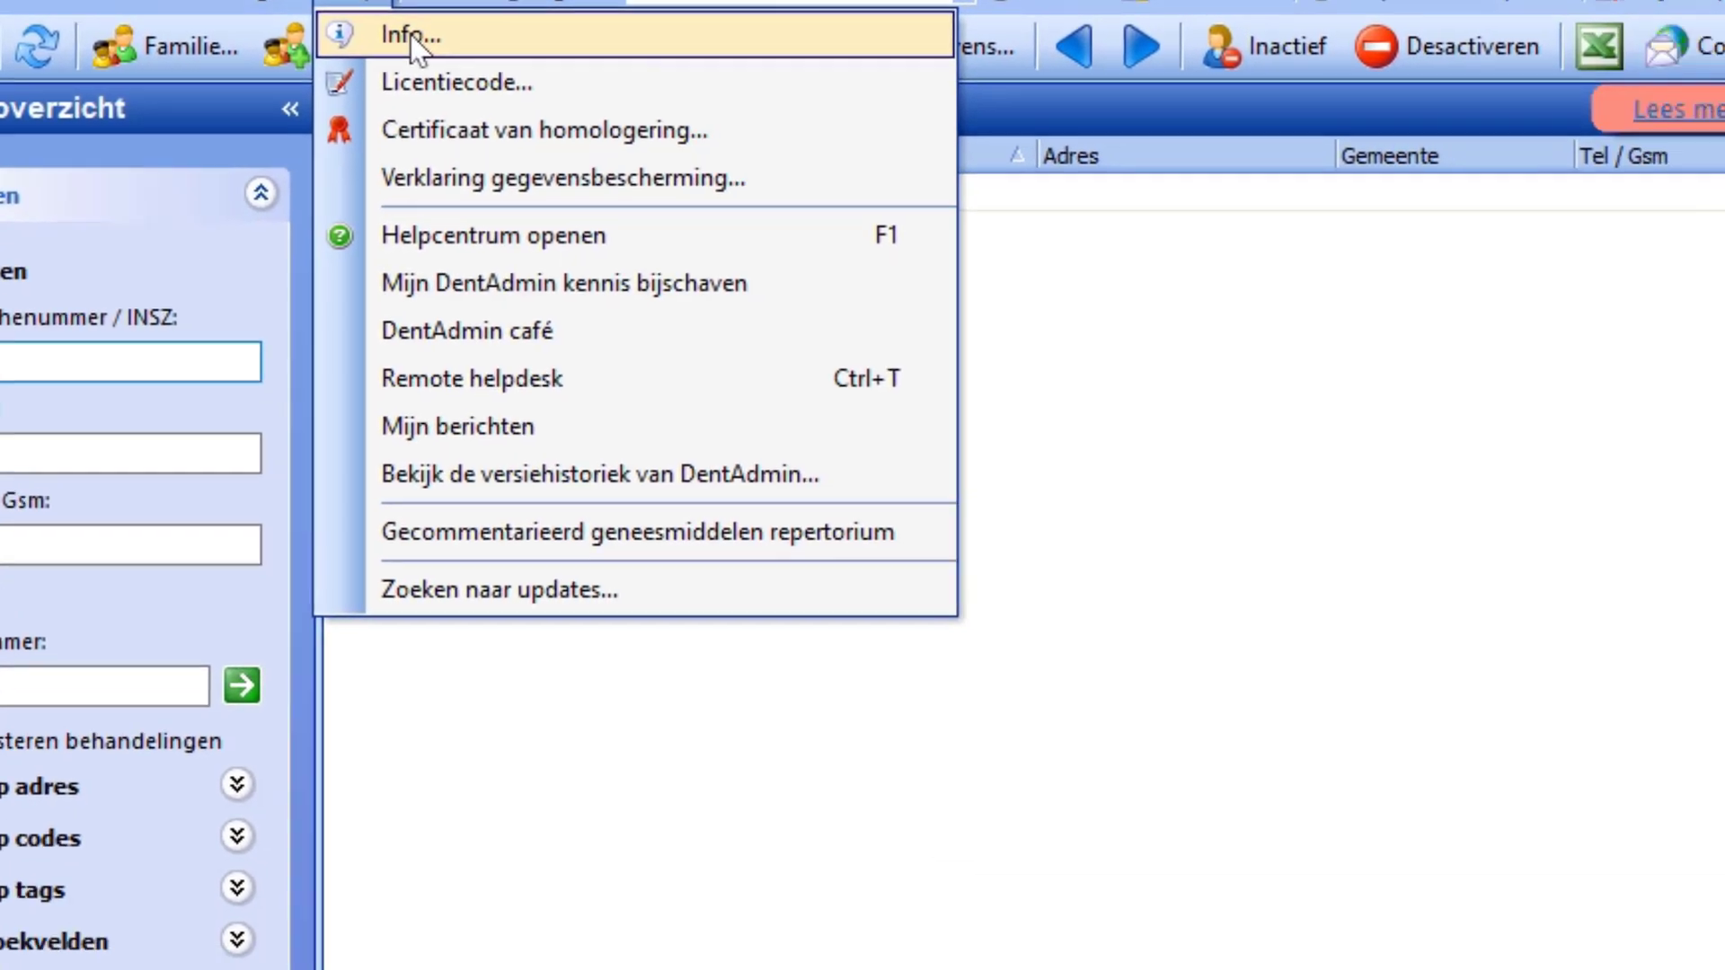
click(584, 122)
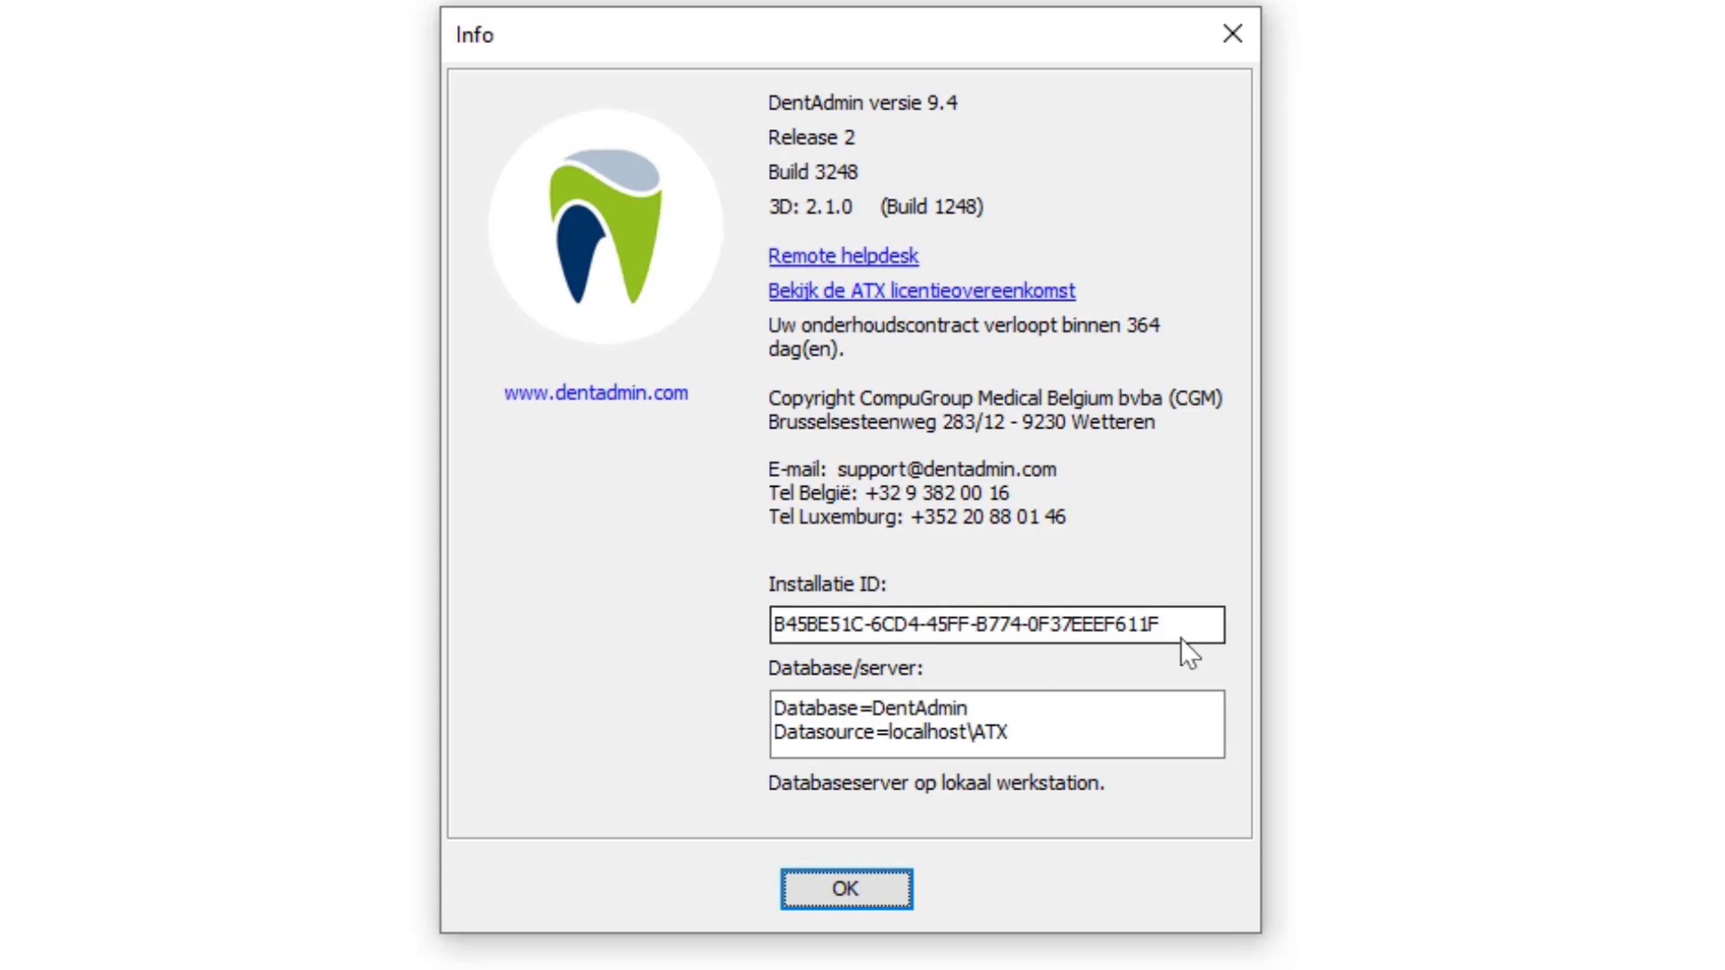
drag(1175, 623, 729, 637)
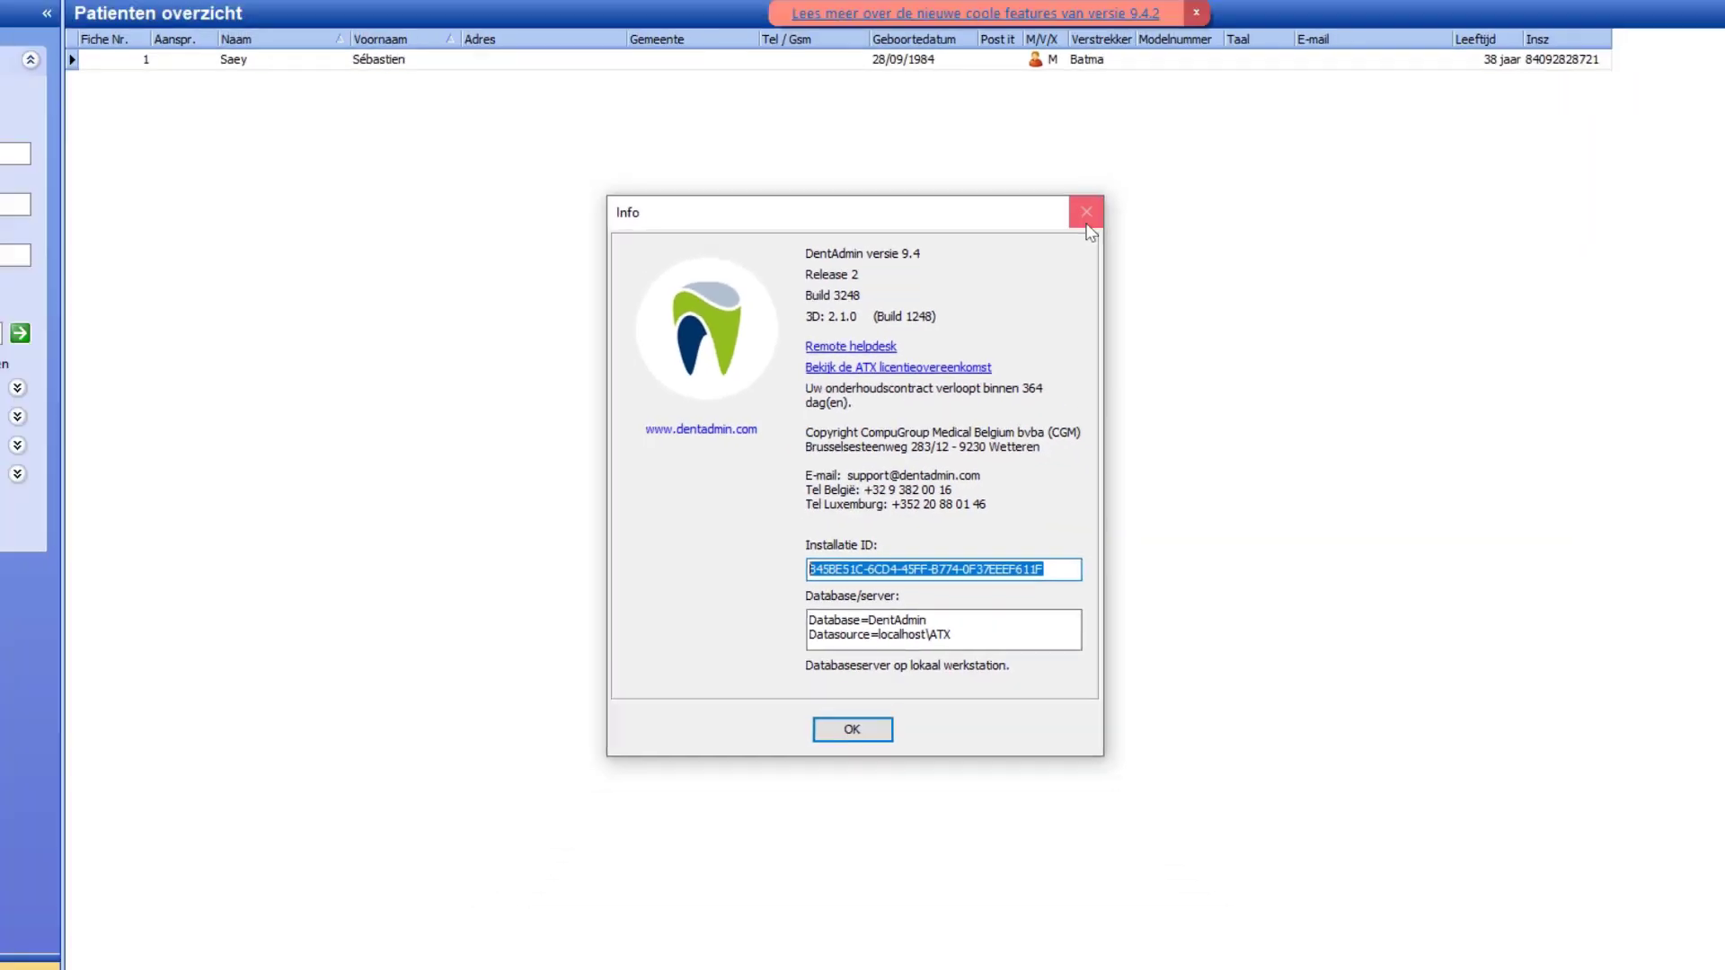
key(Return)
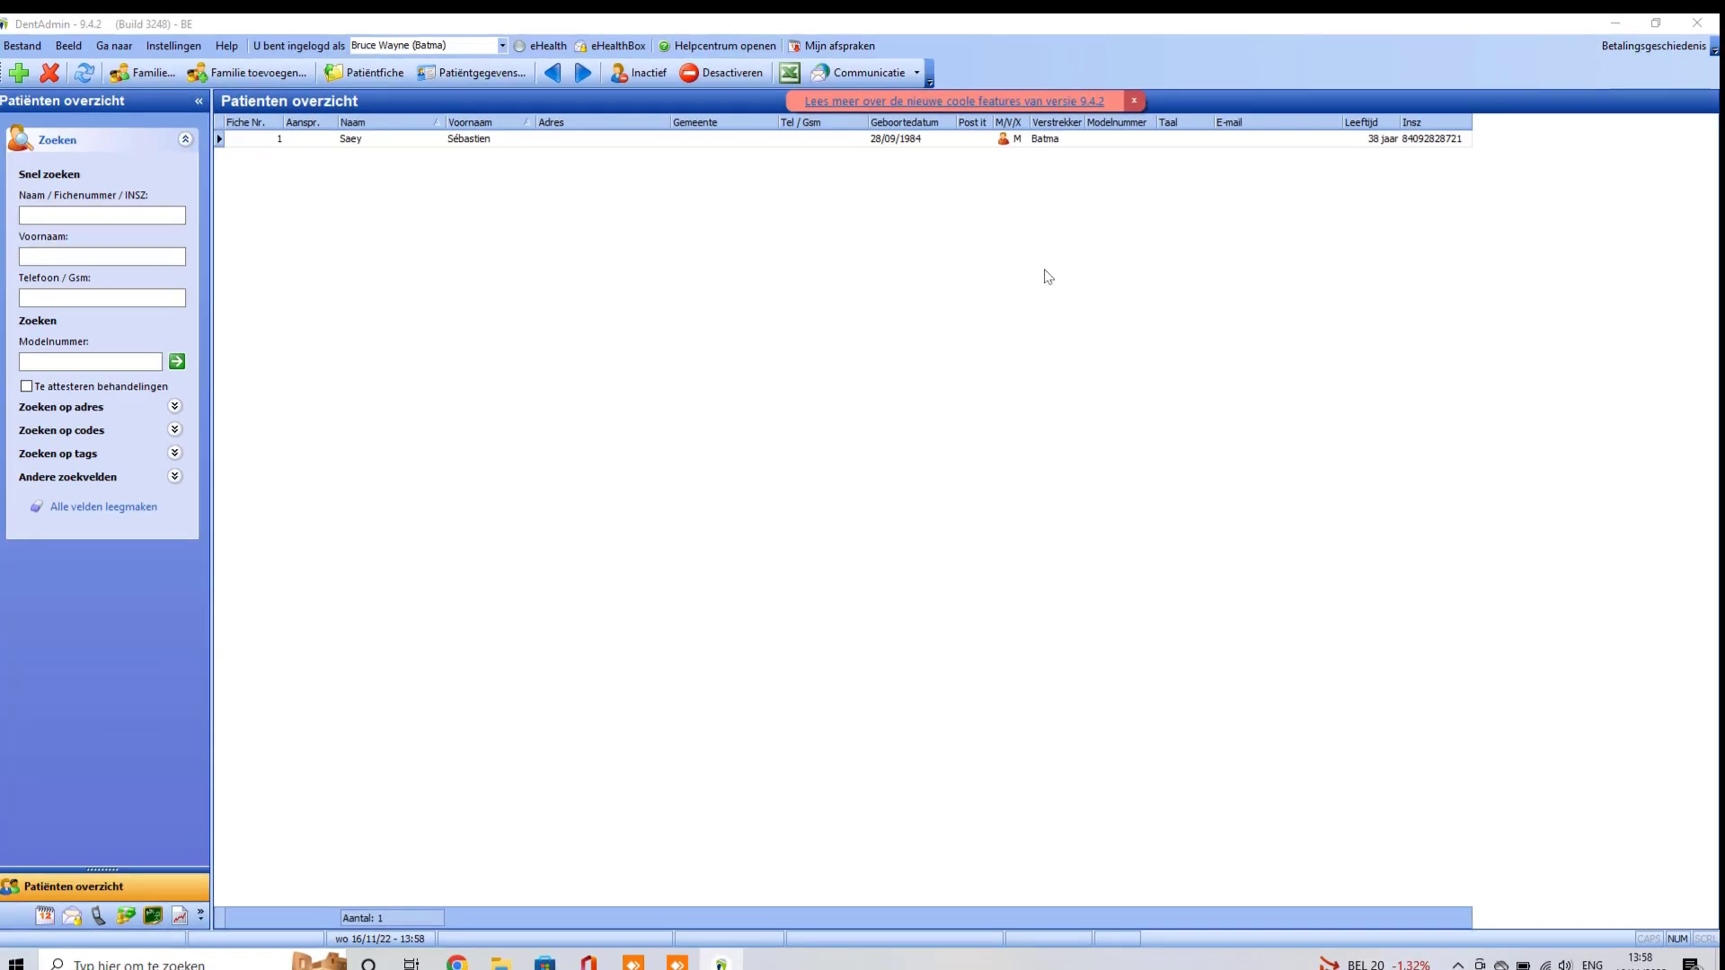
Step: Move through the agenda, patient overview and logged-in user list, ending on the agenda day view
click(44, 916)
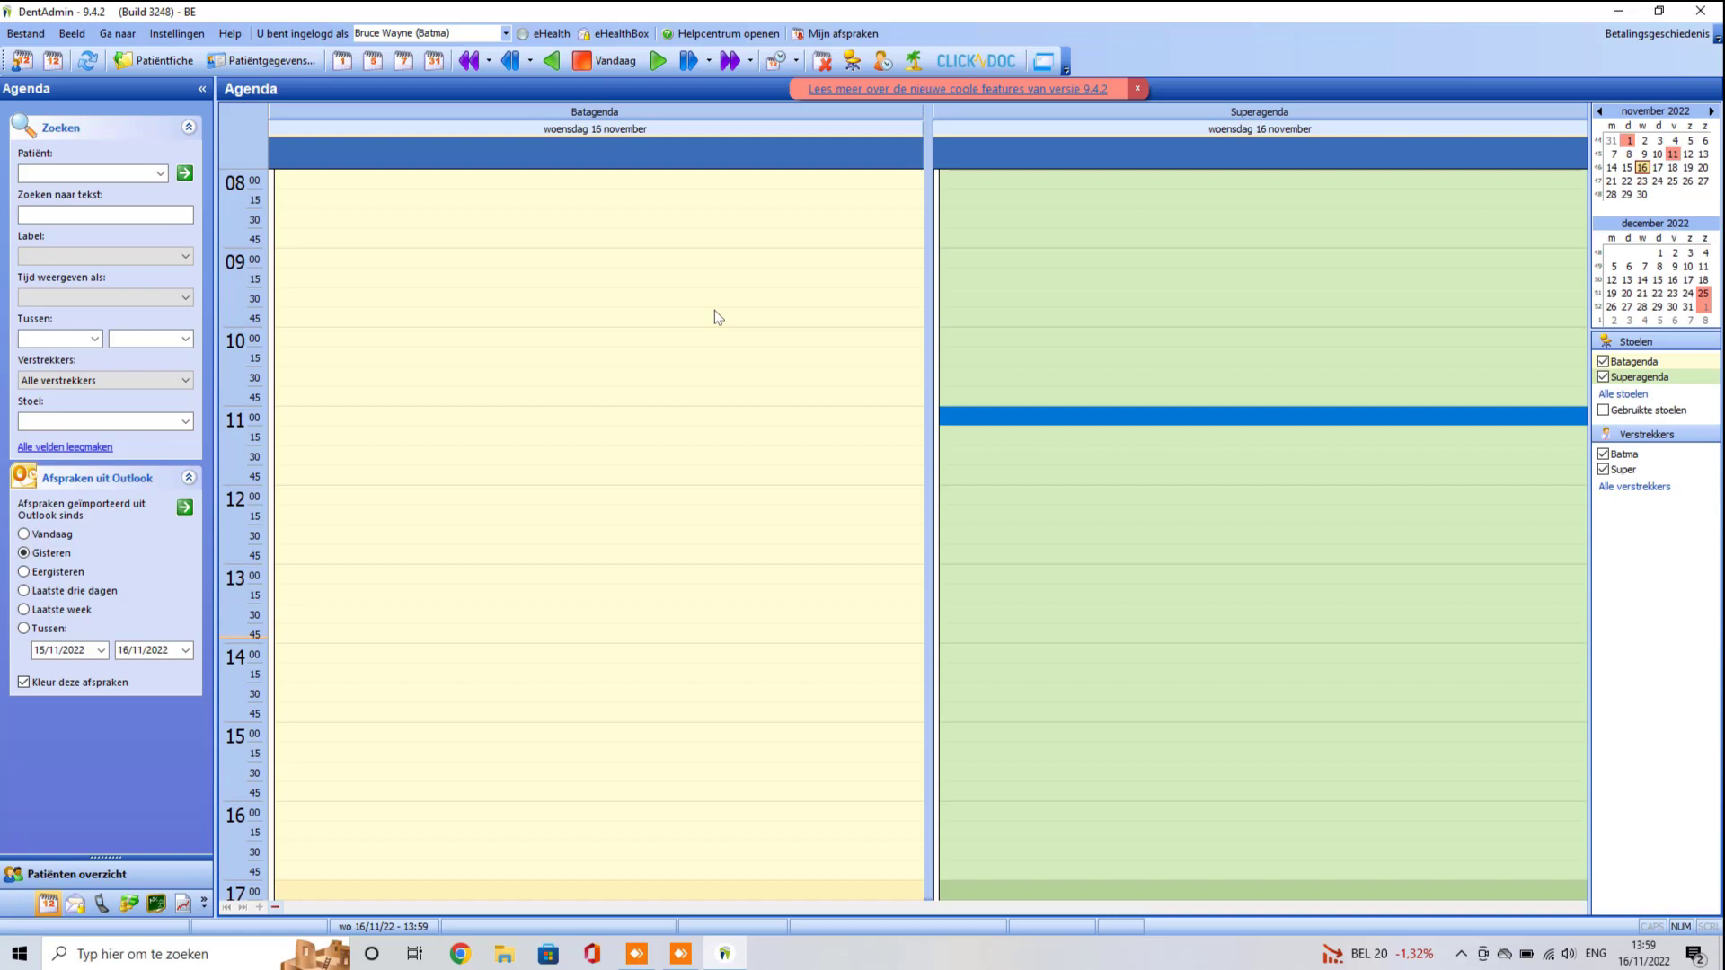
click(79, 882)
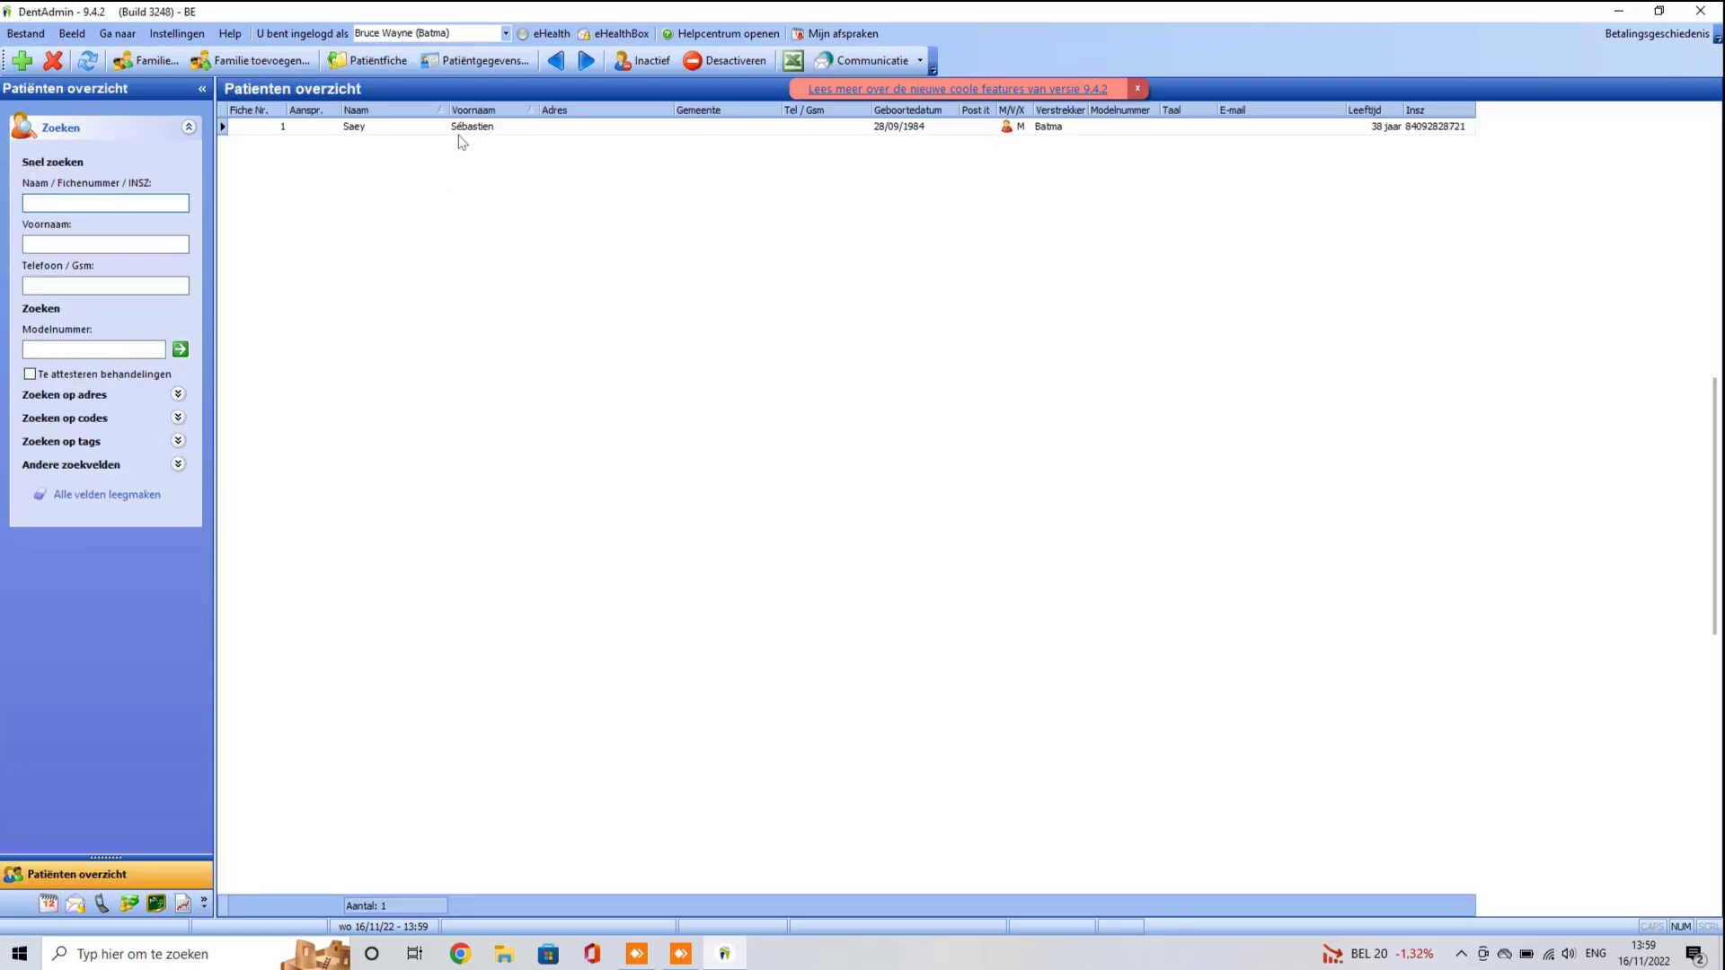
click(505, 36)
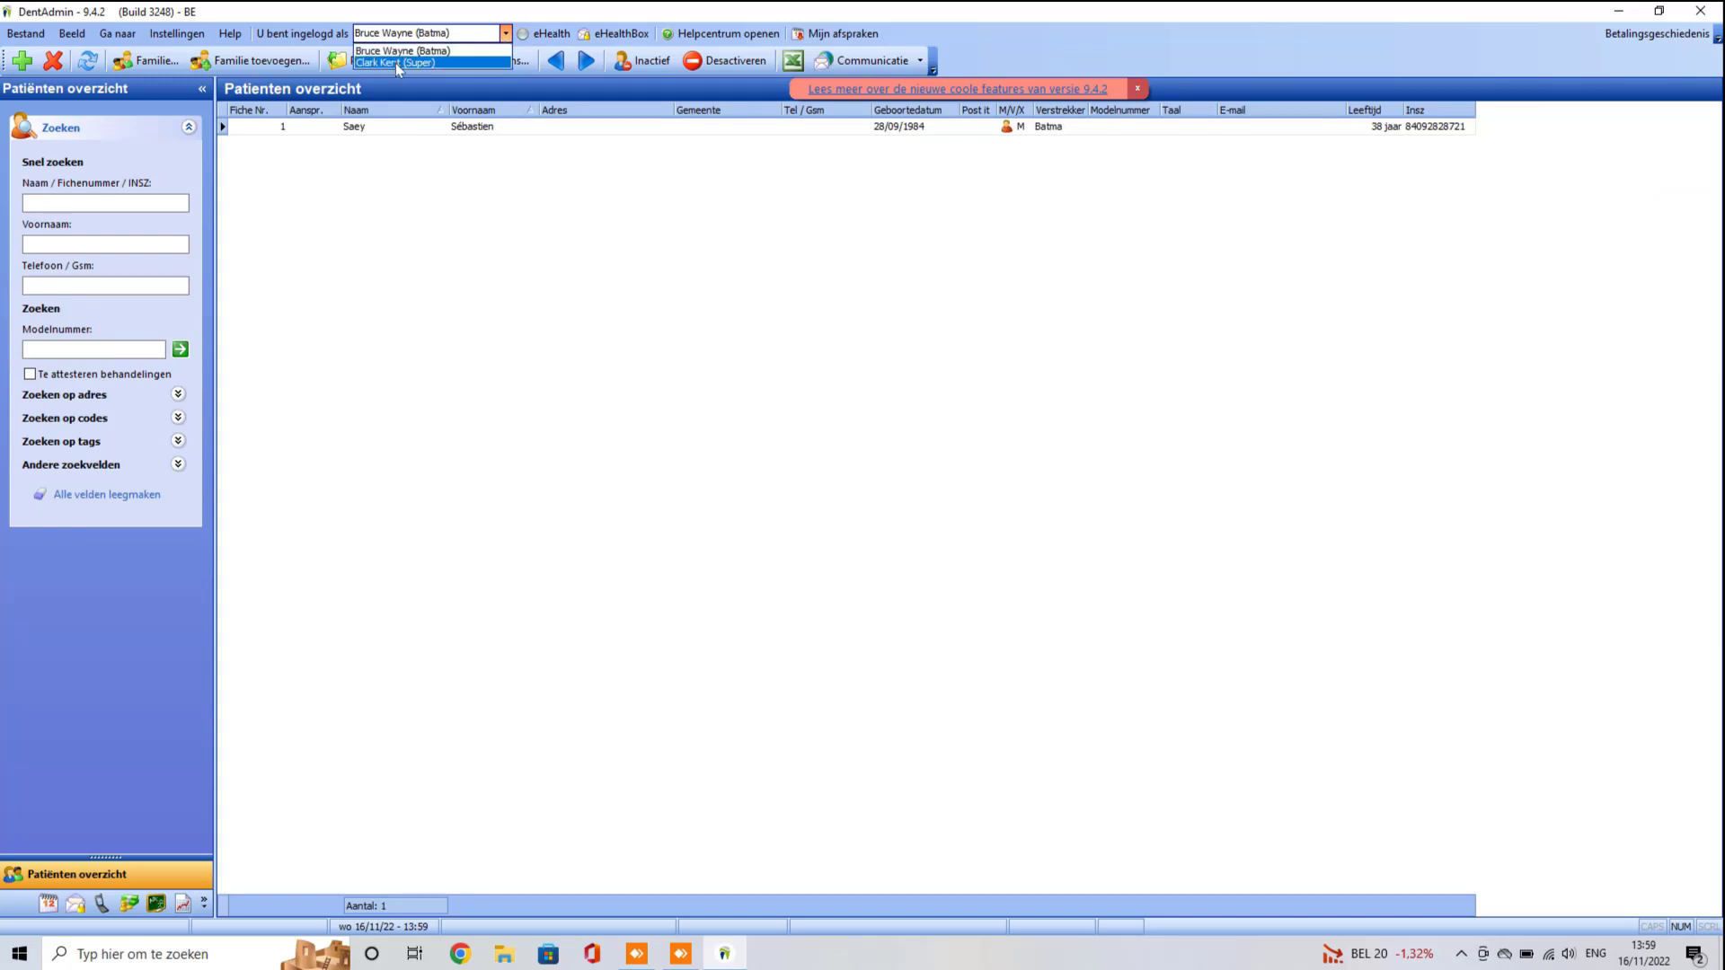
click(48, 906)
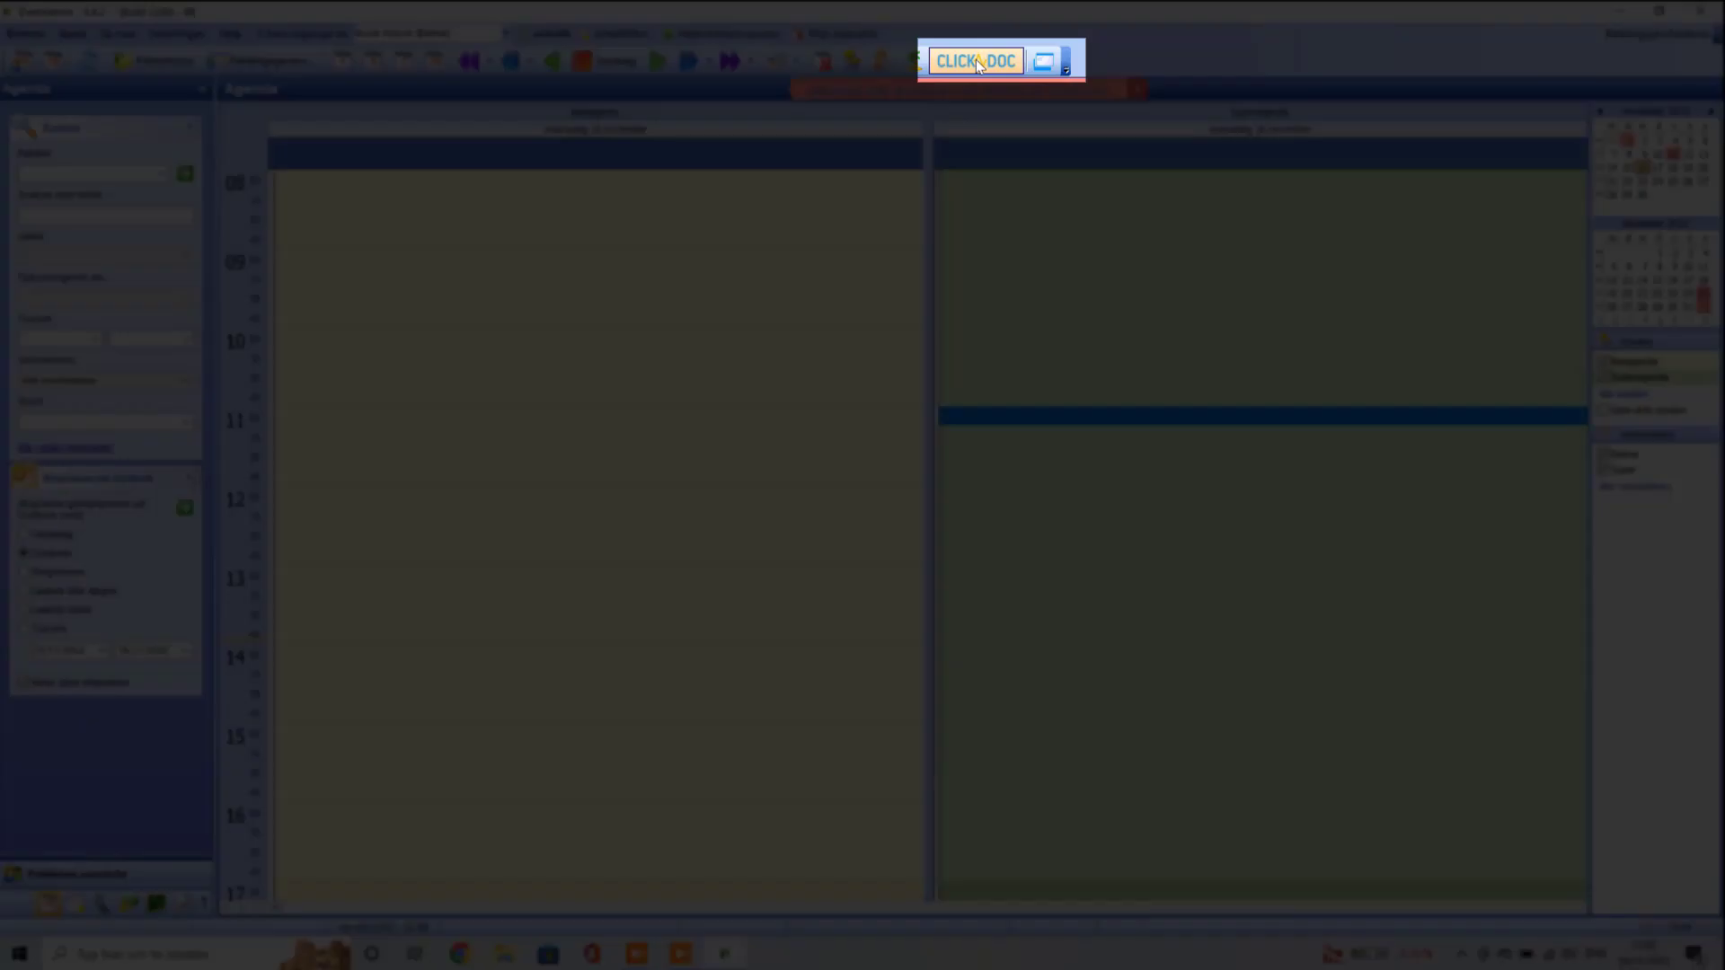
click(978, 61)
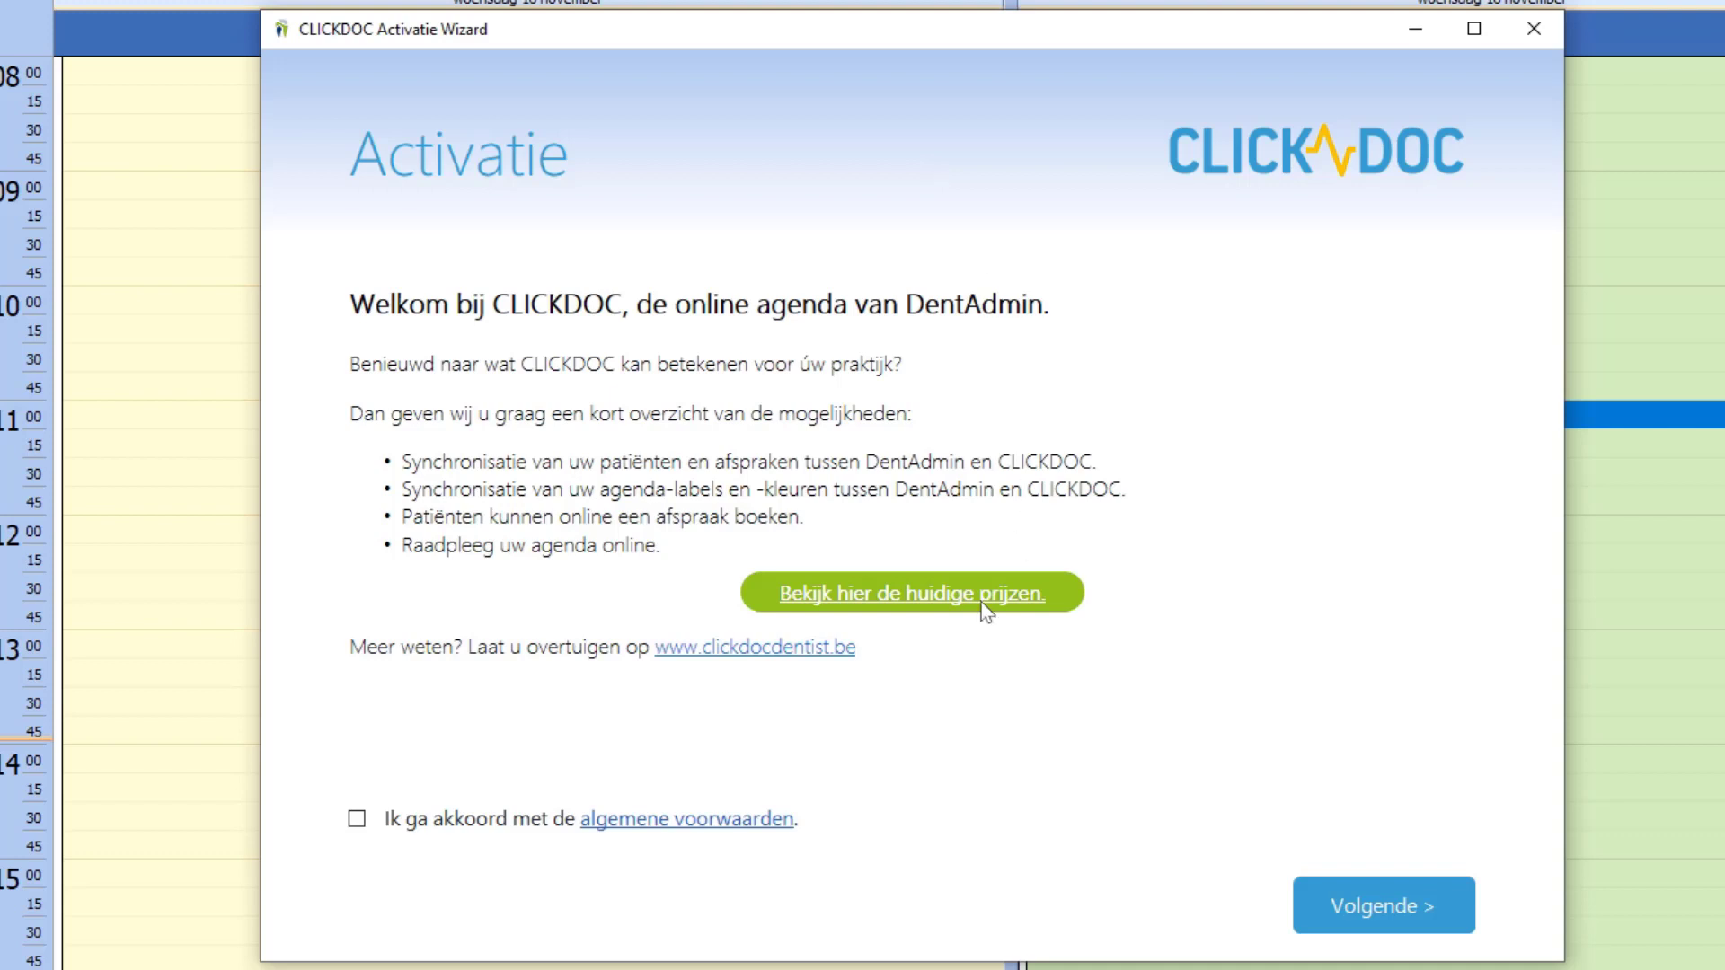
click(357, 820)
click(1390, 923)
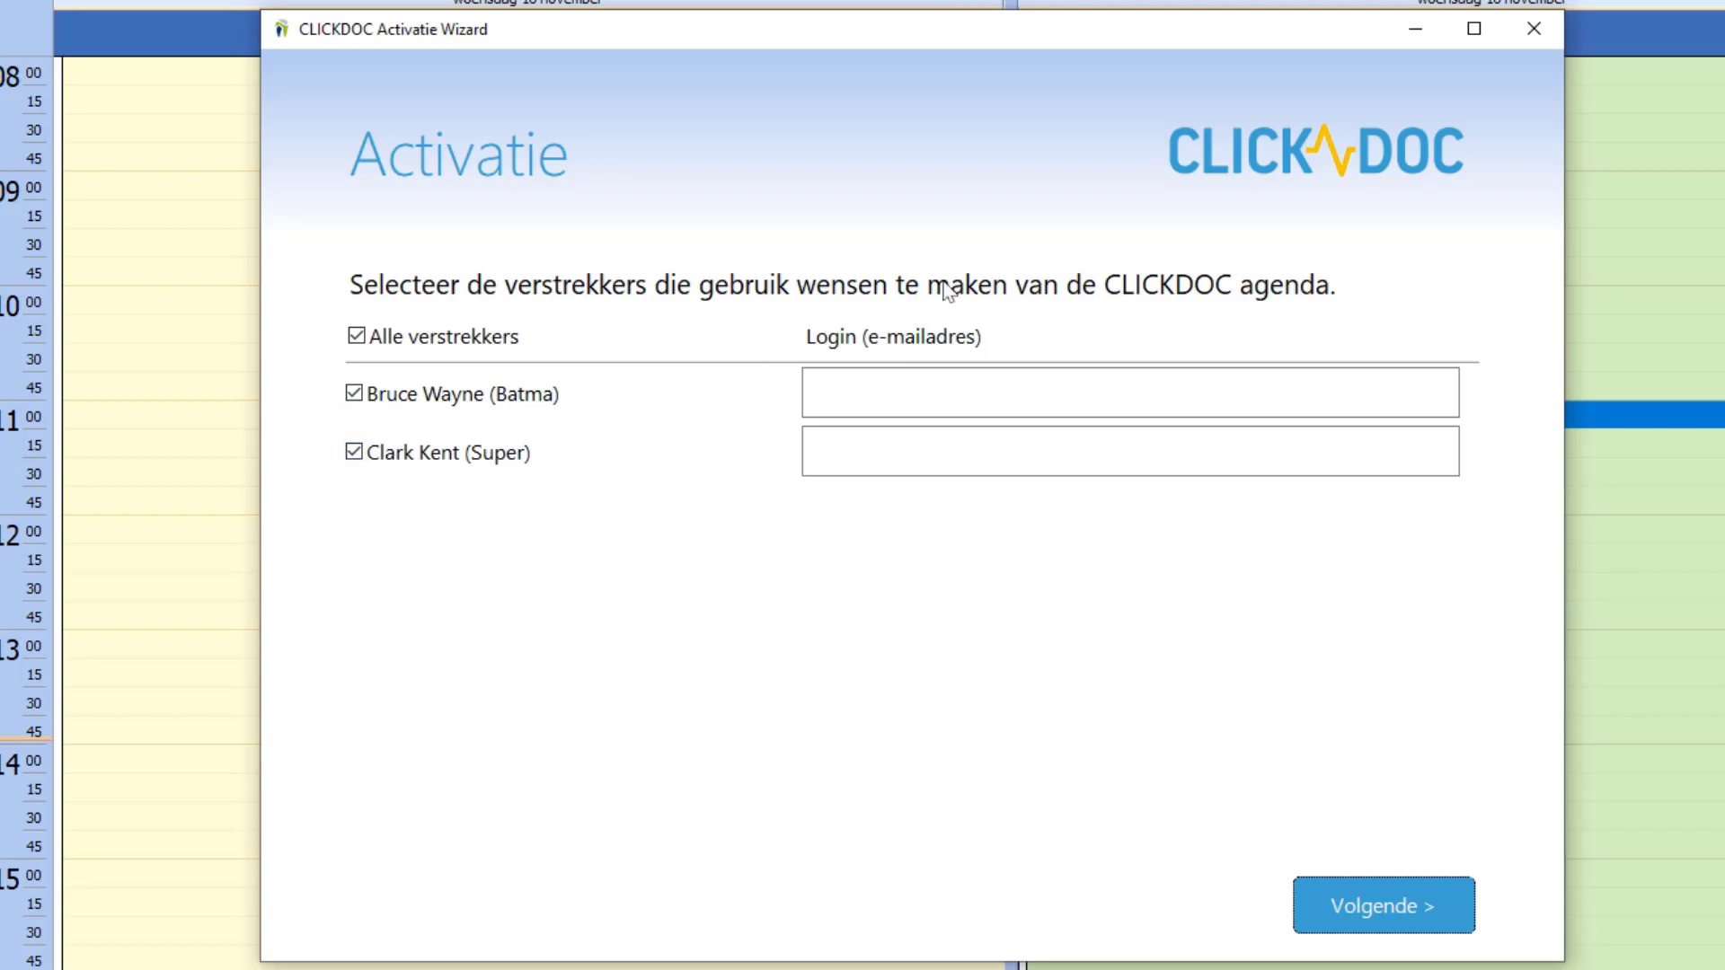
click(893, 393)
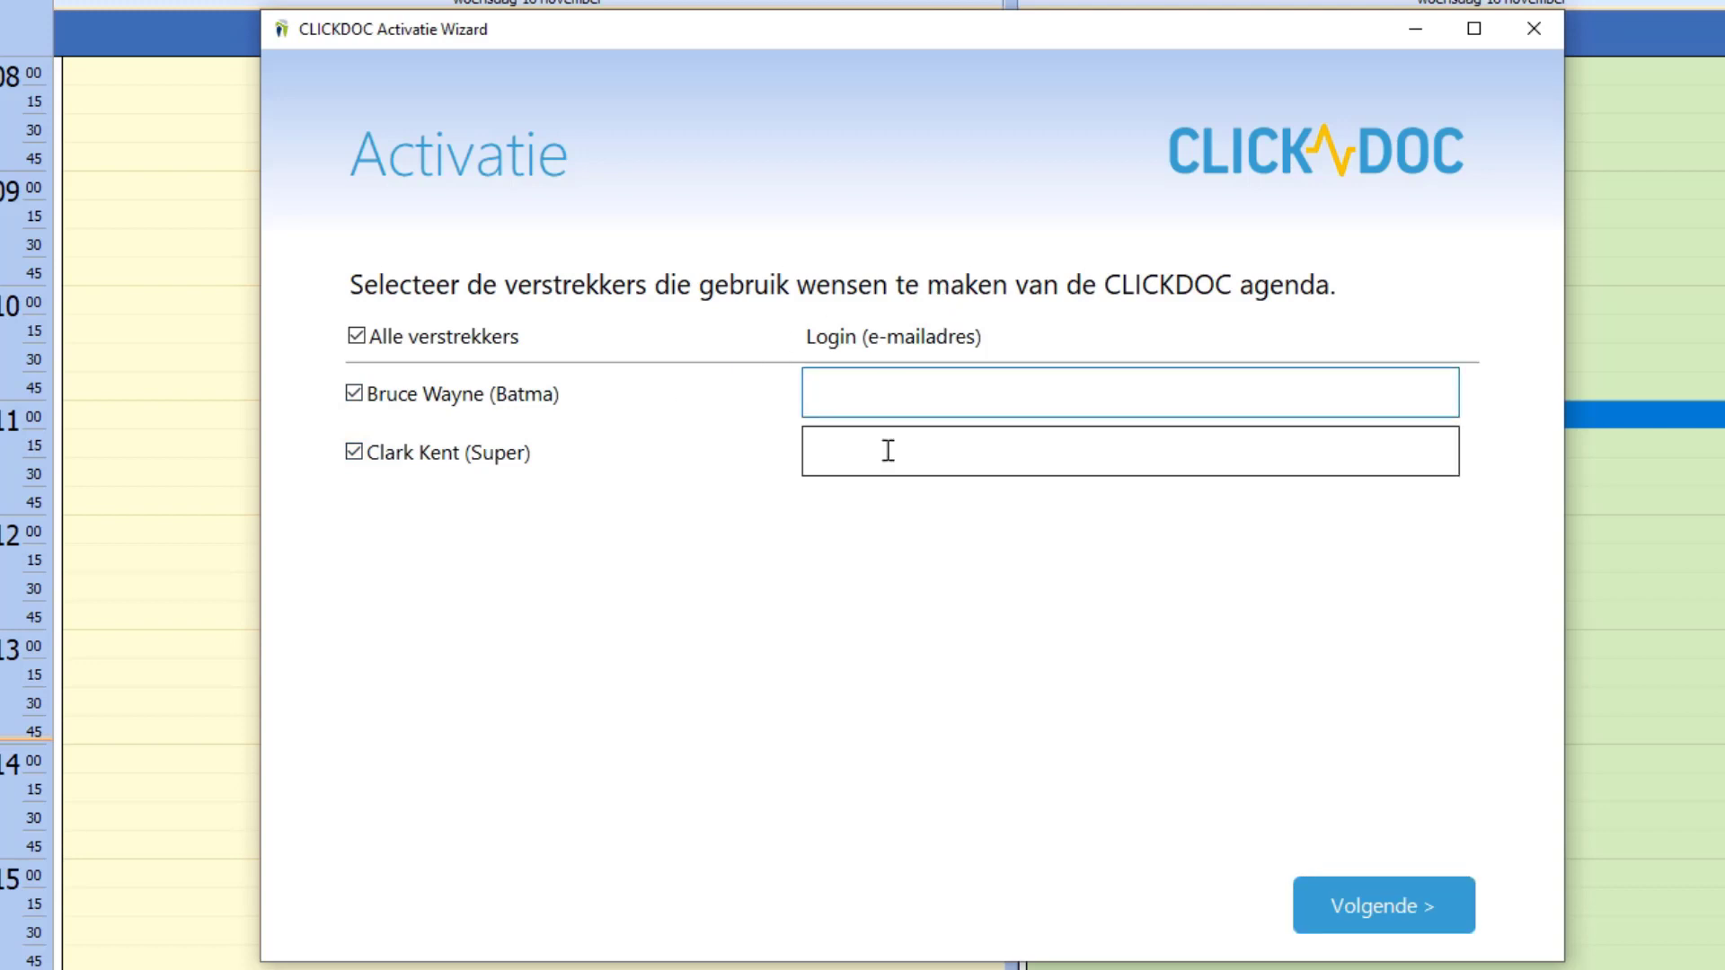
click(887, 451)
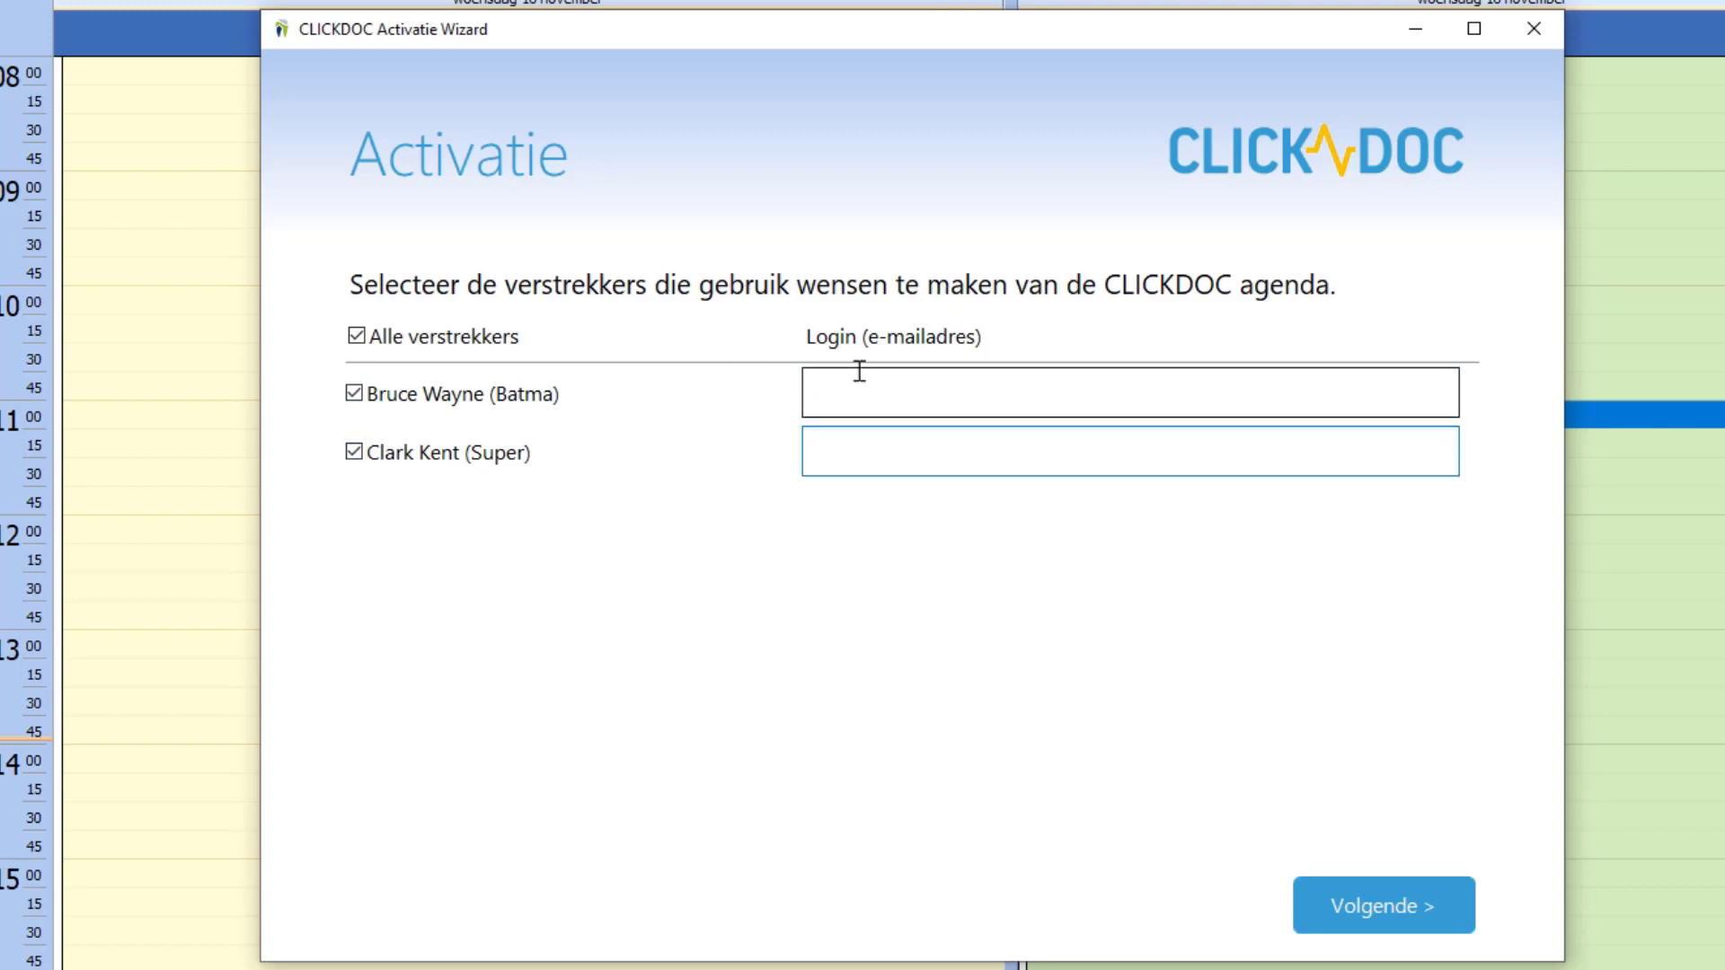
click(1534, 27)
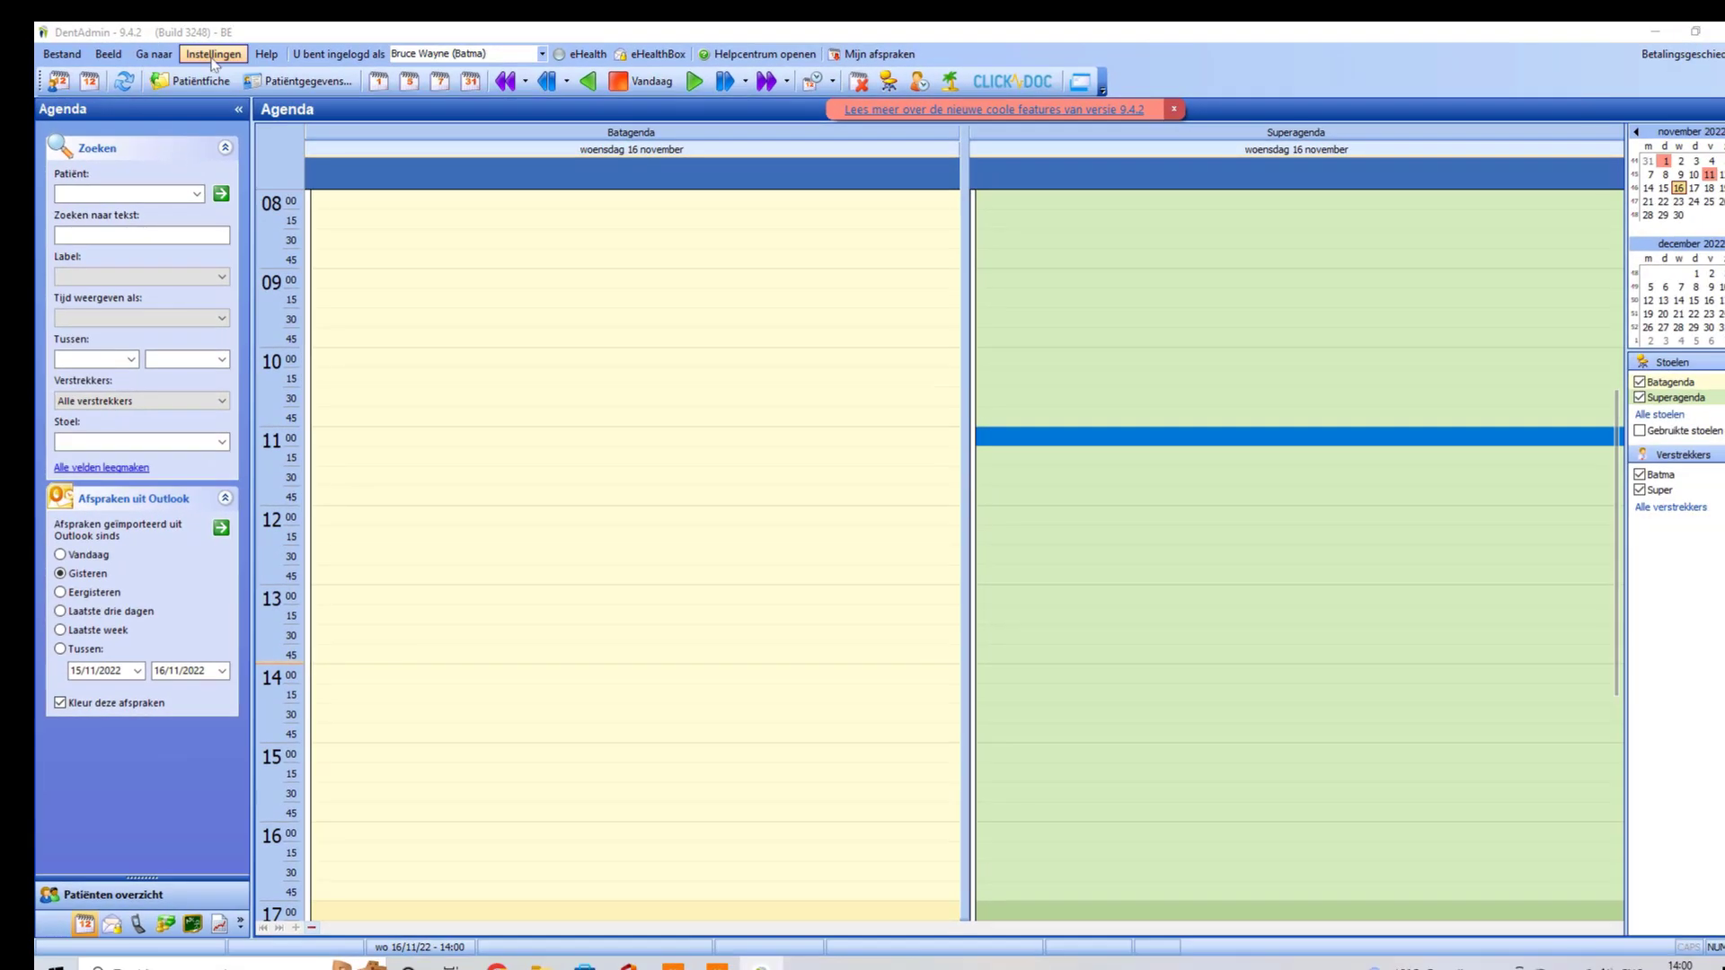
click(213, 54)
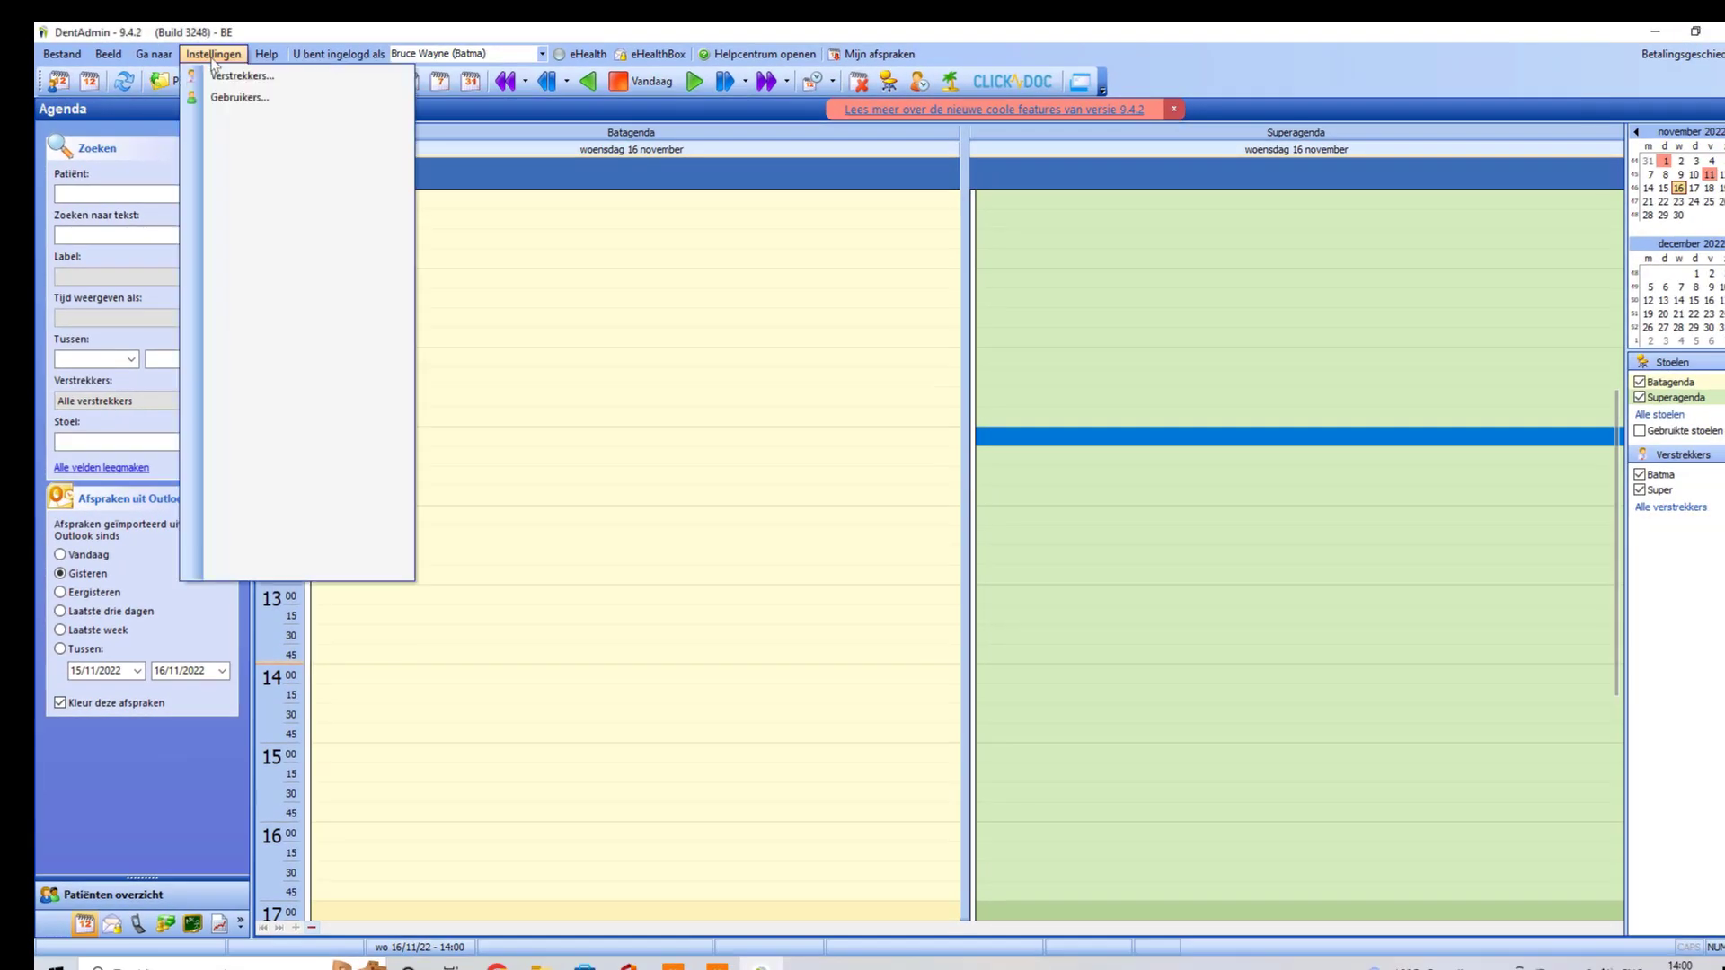
key(Escape)
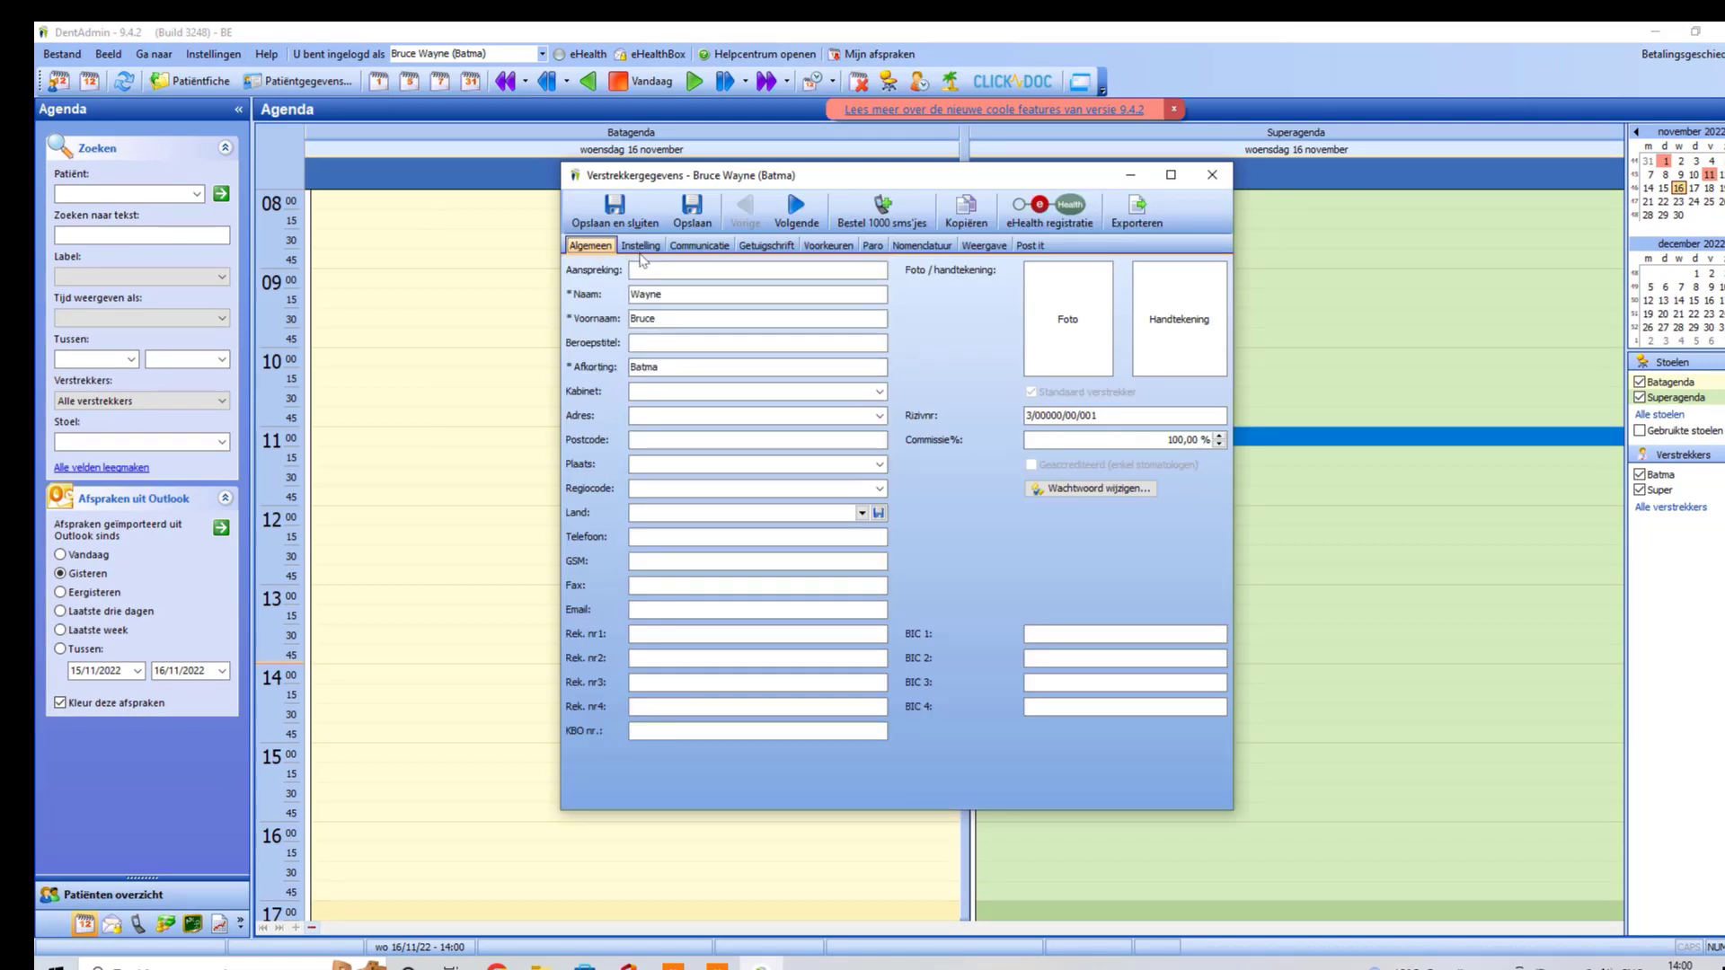
click(660, 611)
click(619, 212)
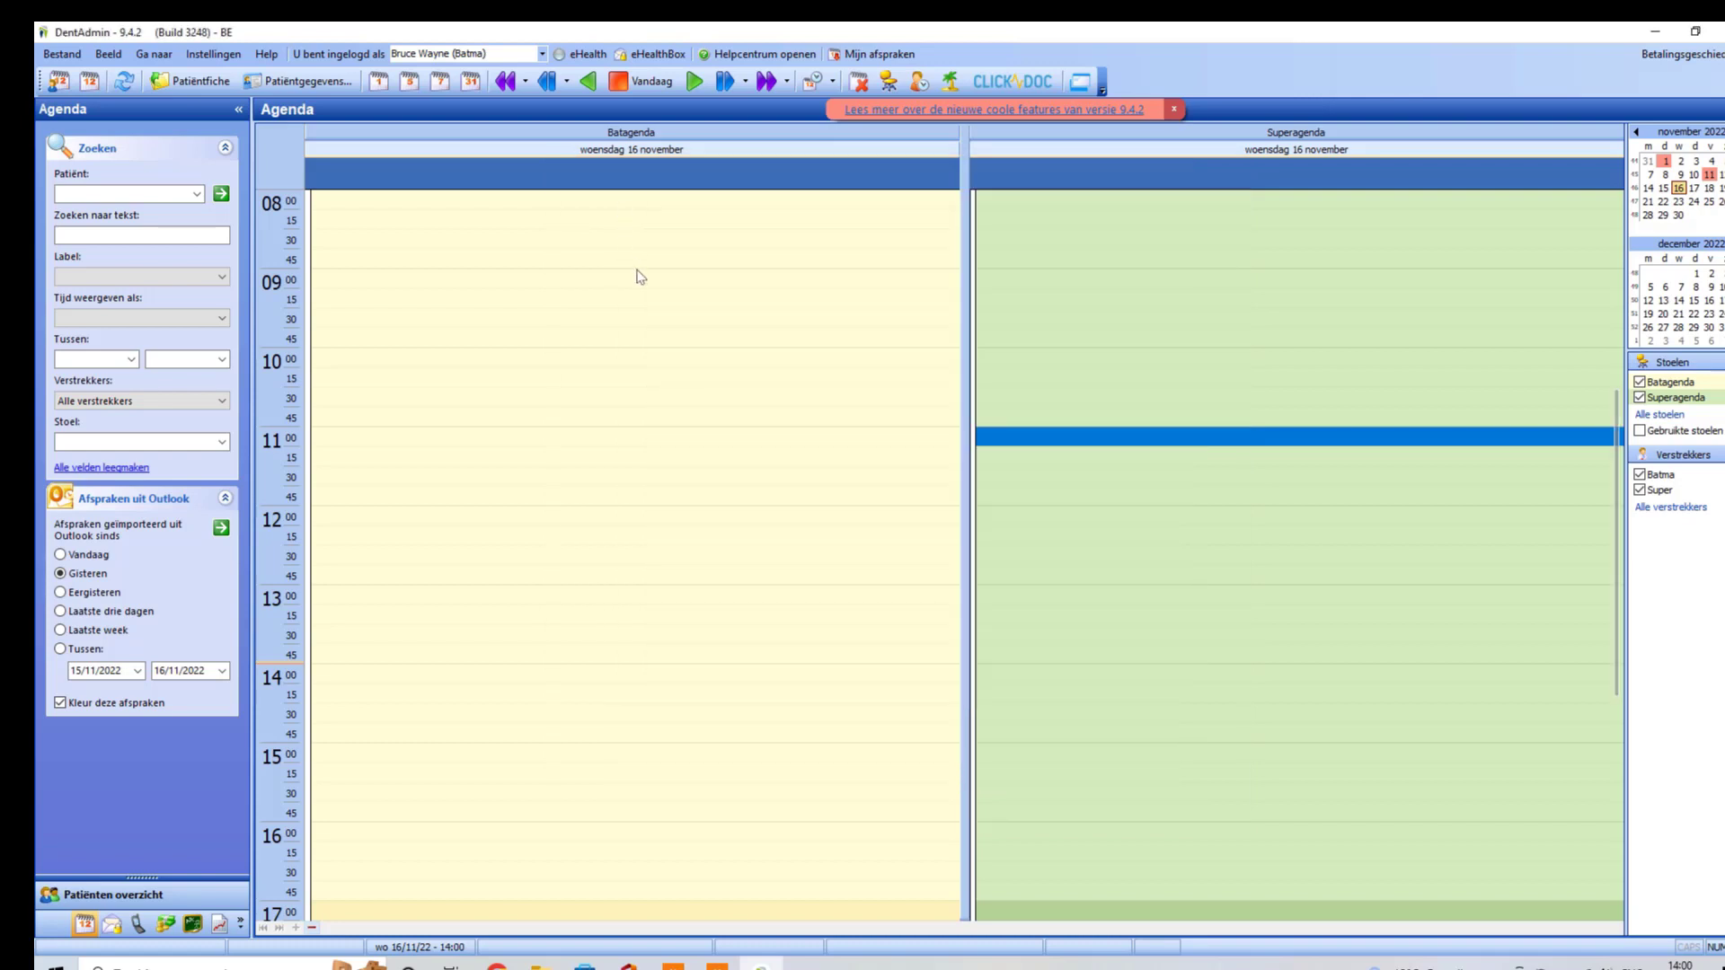
click(220, 55)
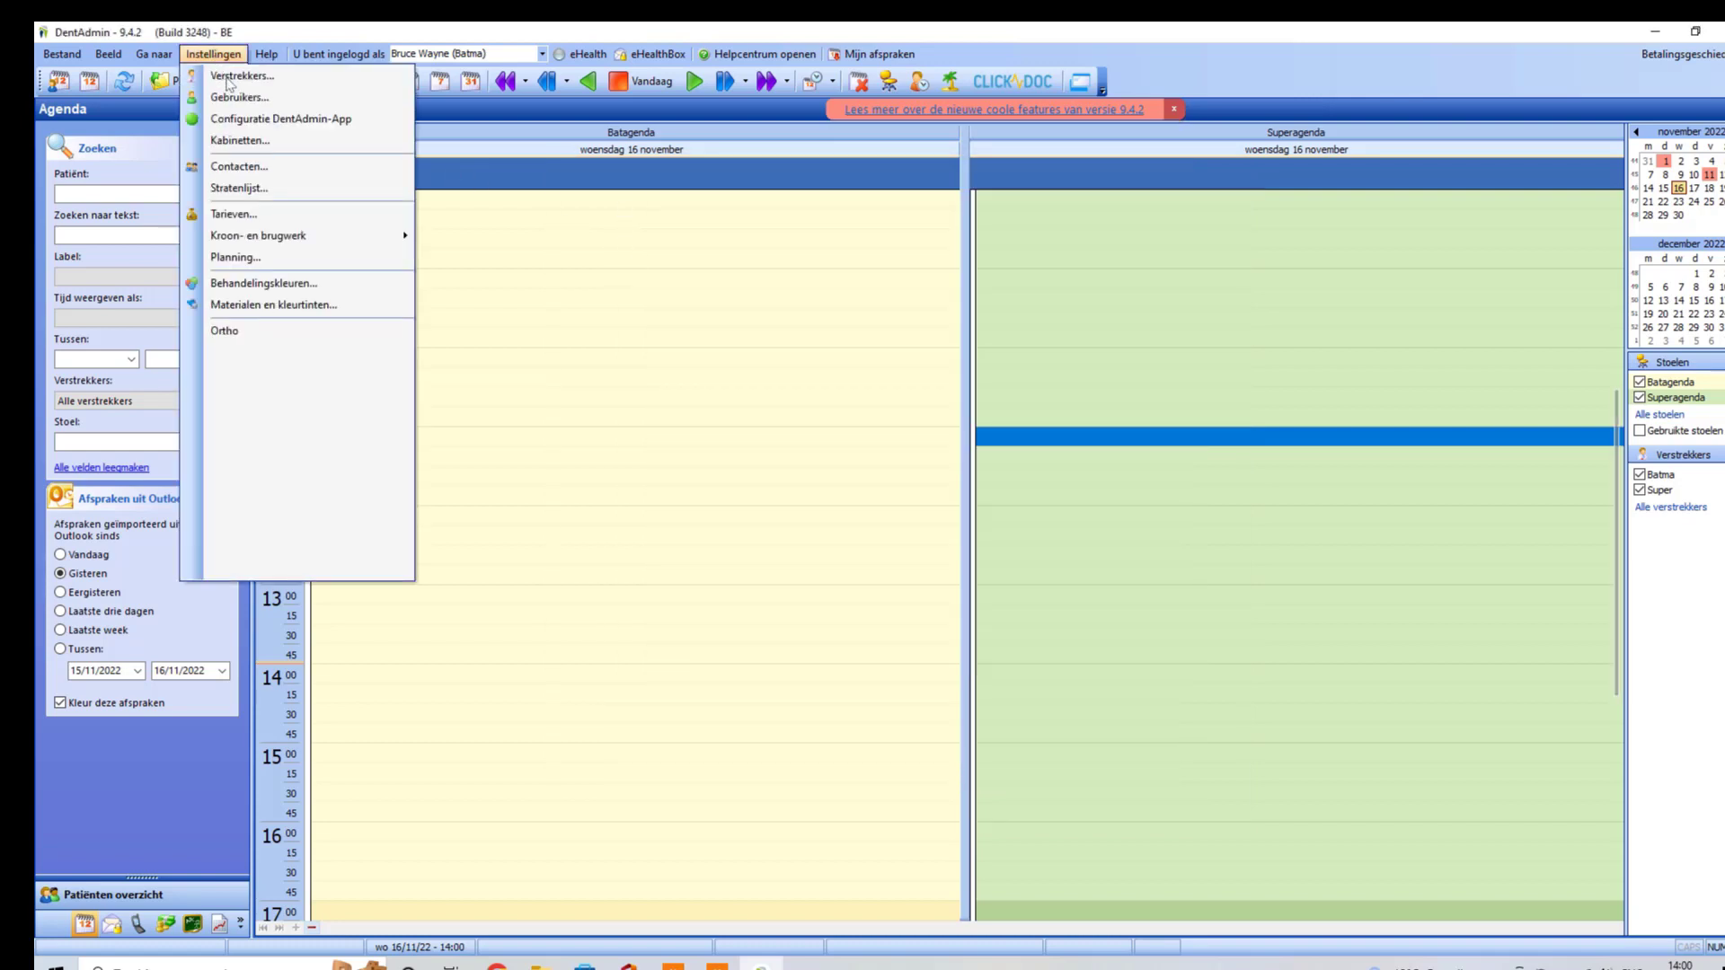
click(228, 77)
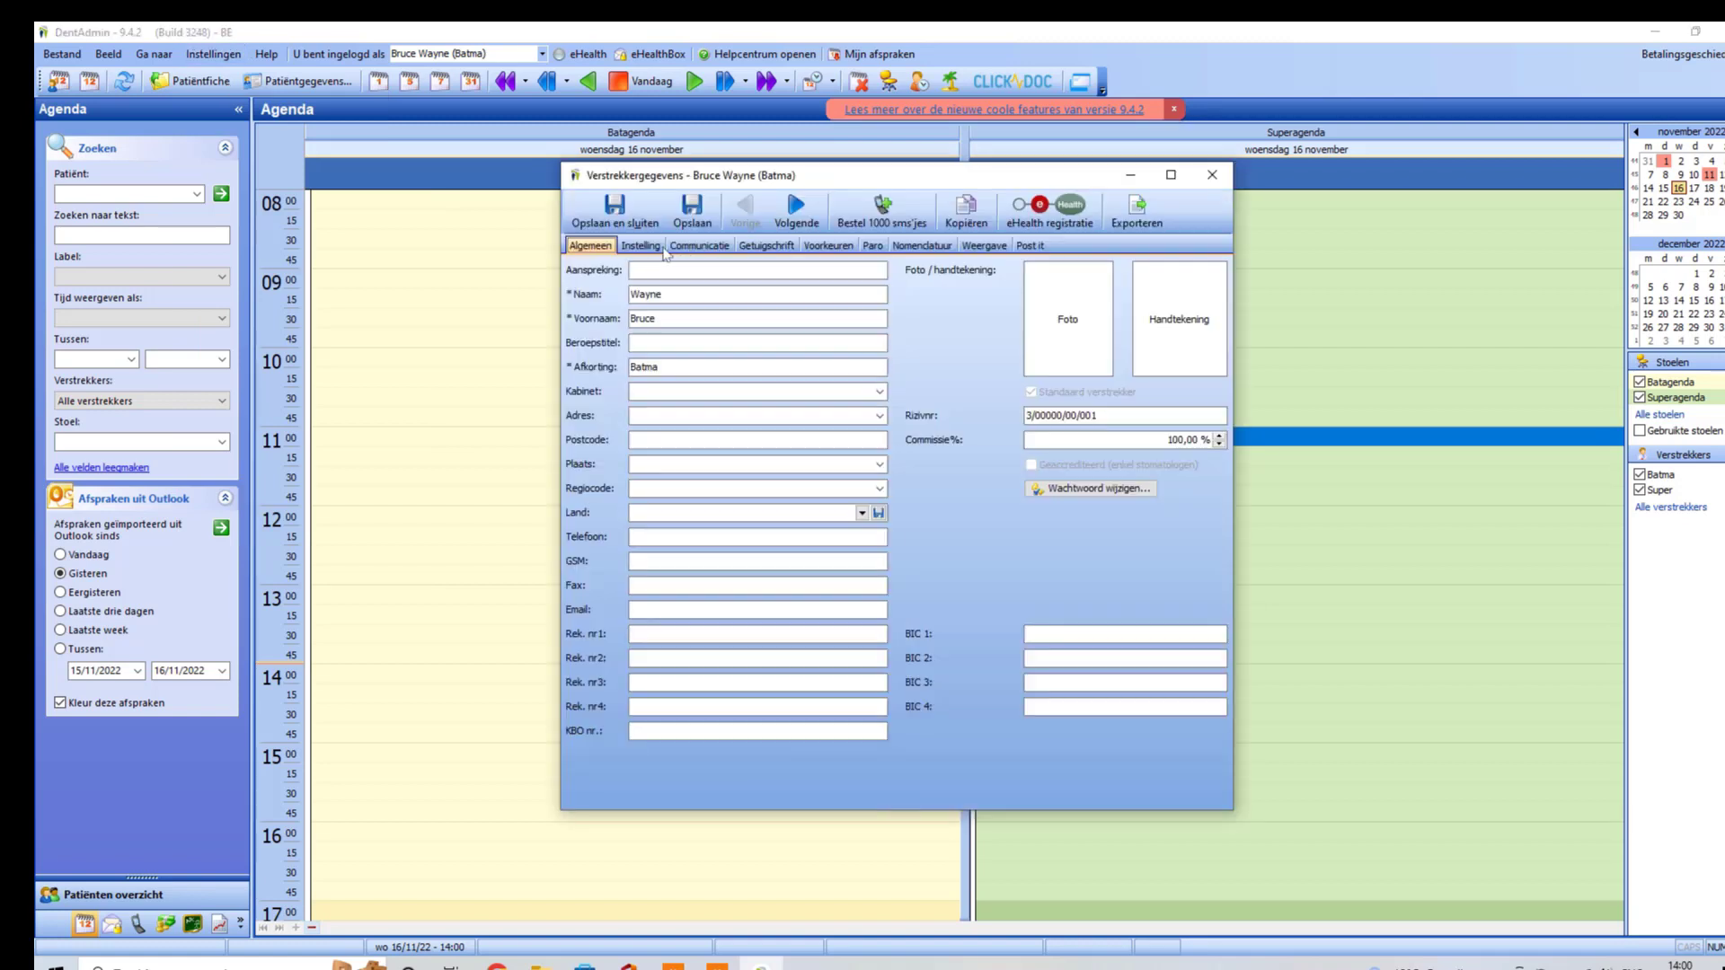
click(642, 249)
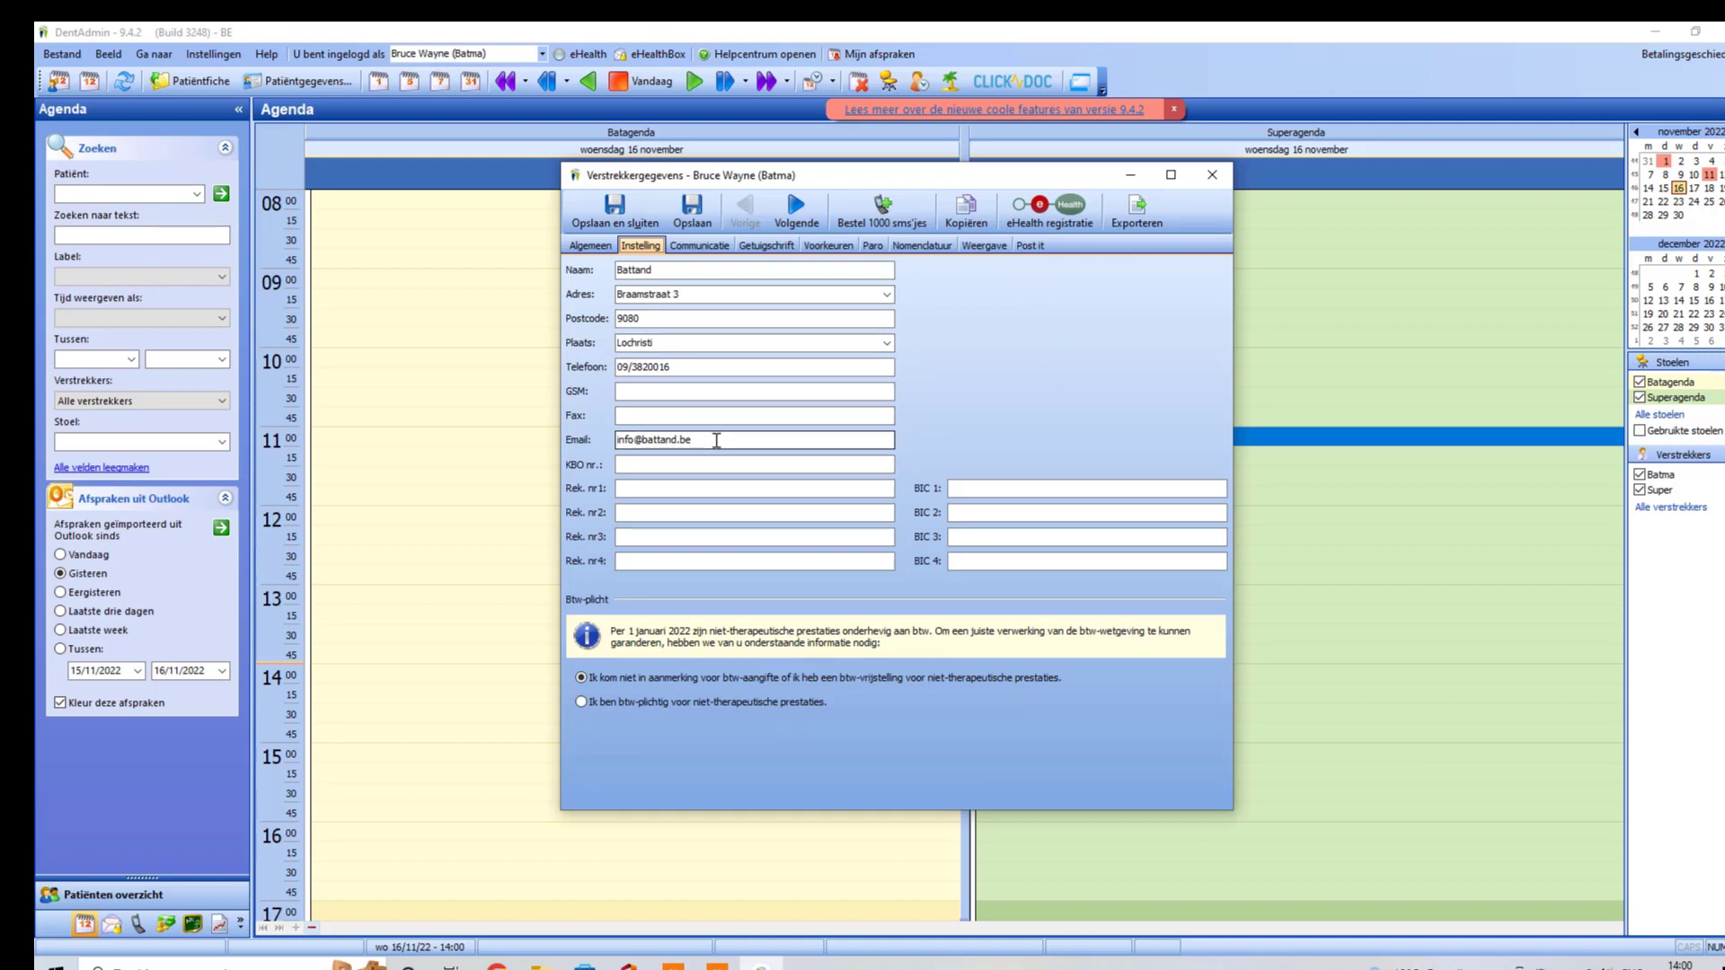
click(615, 212)
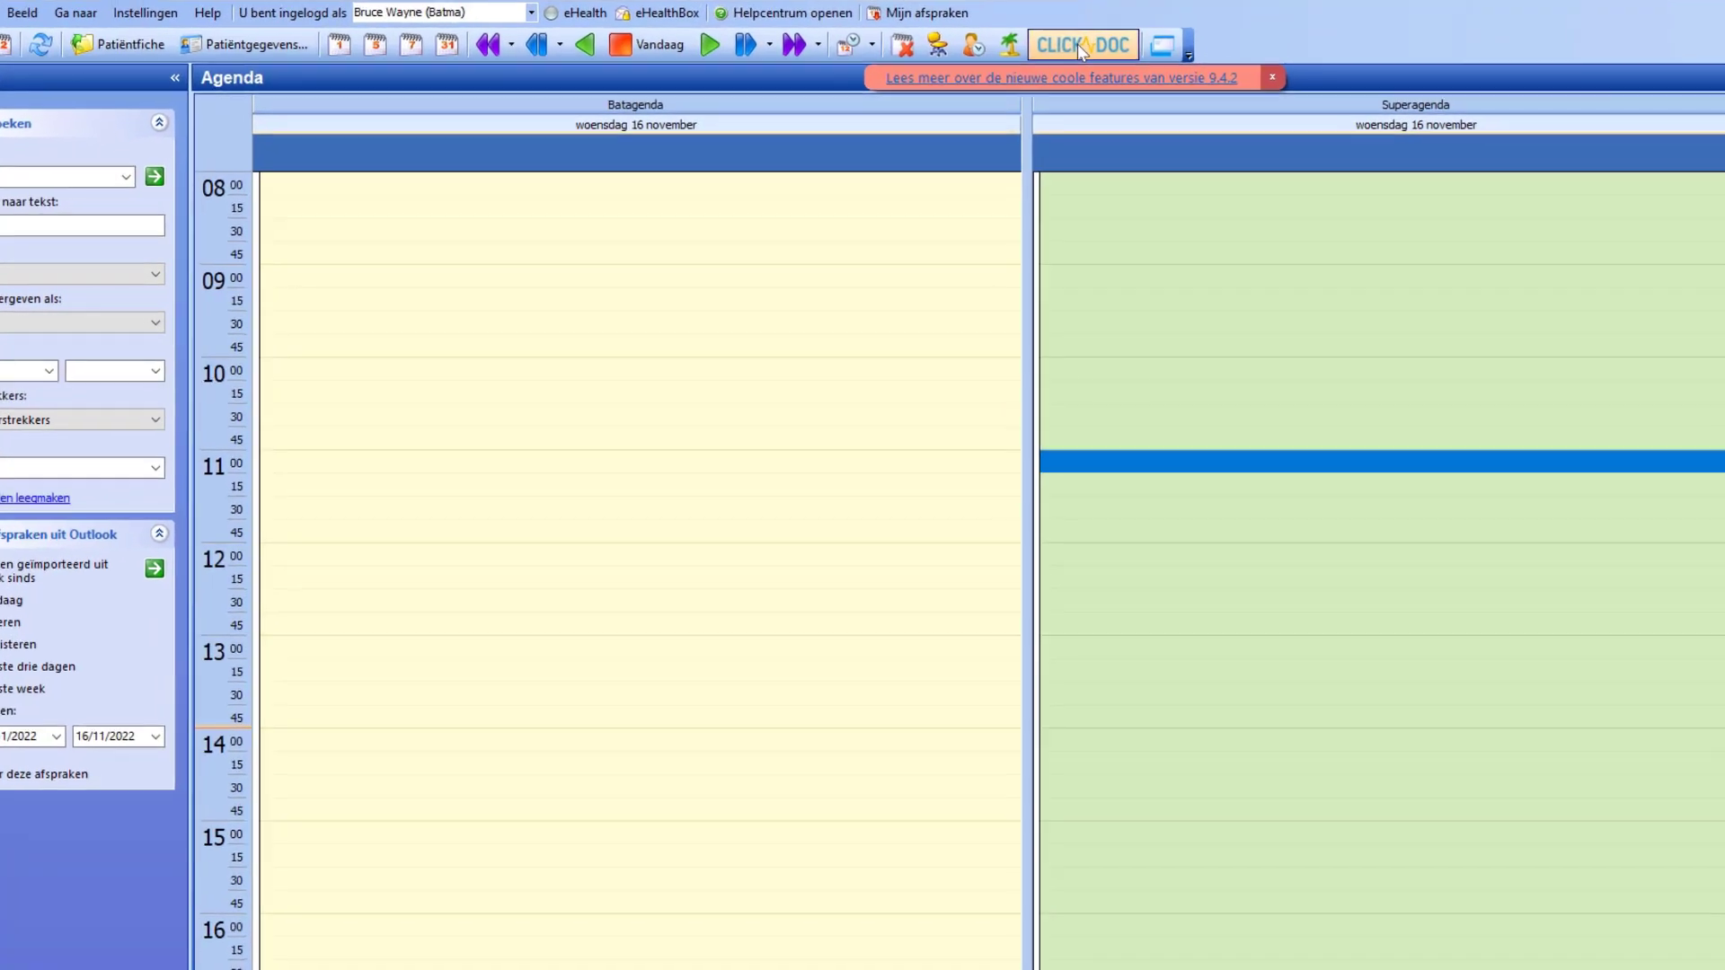
Step: Enter each provider's login e-mail address in the CLICKDOC activation wizard and proceed
click(1012, 82)
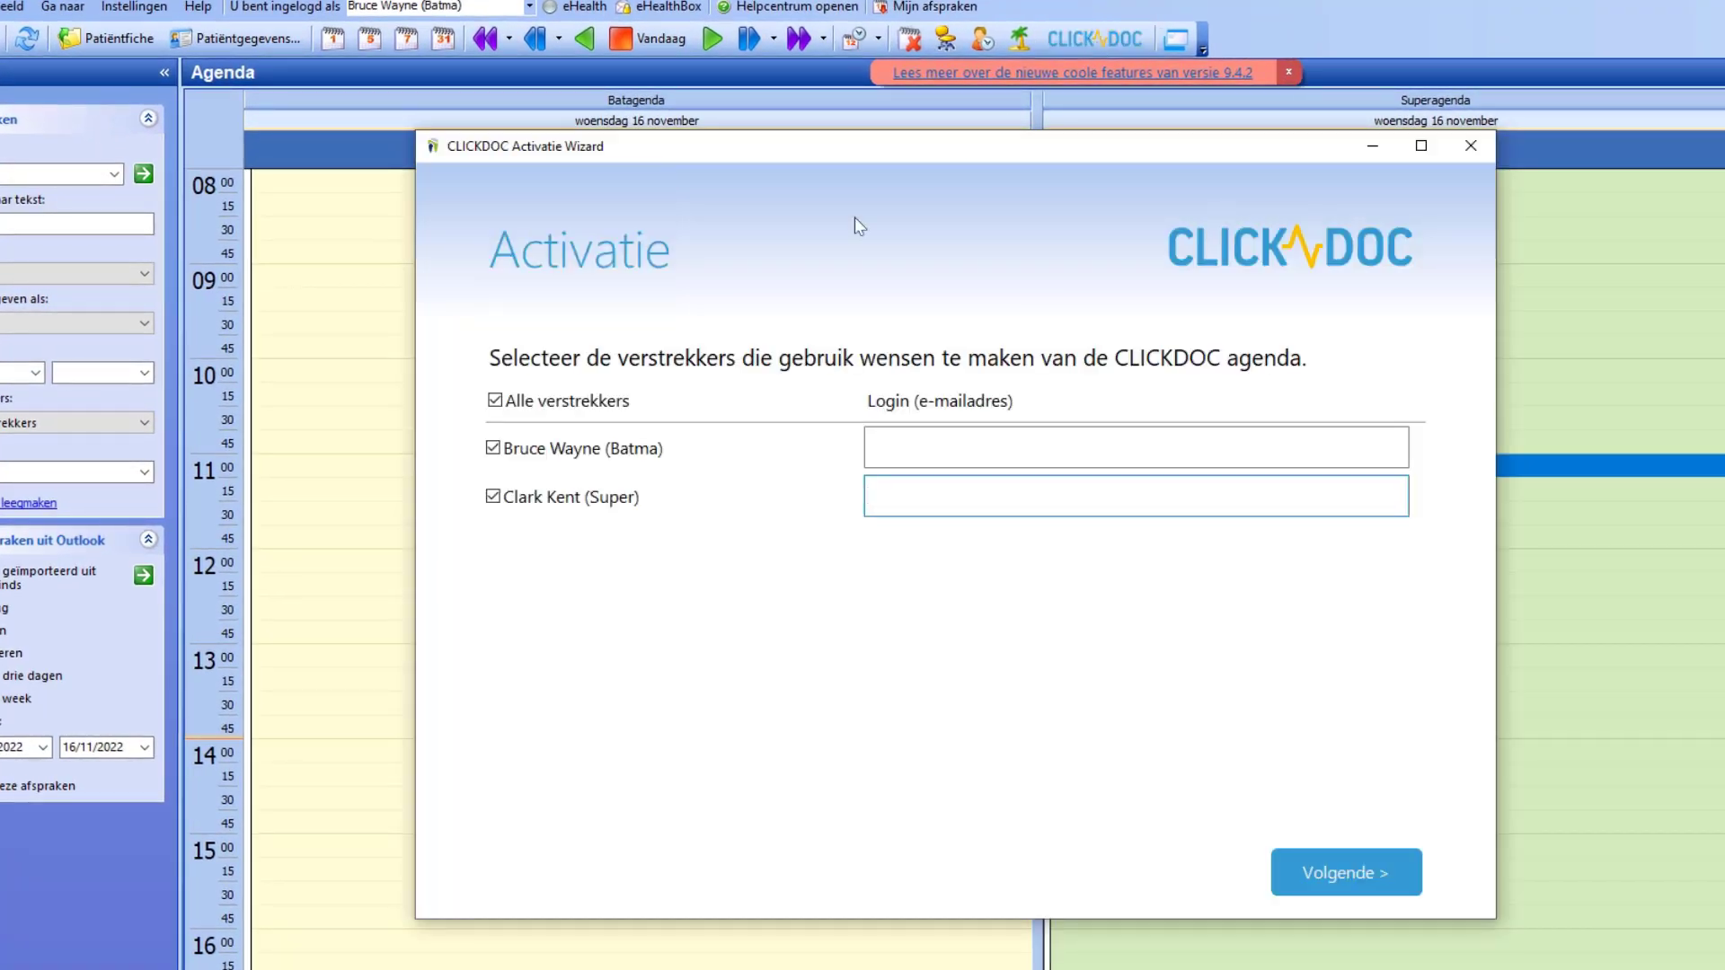
click(935, 451)
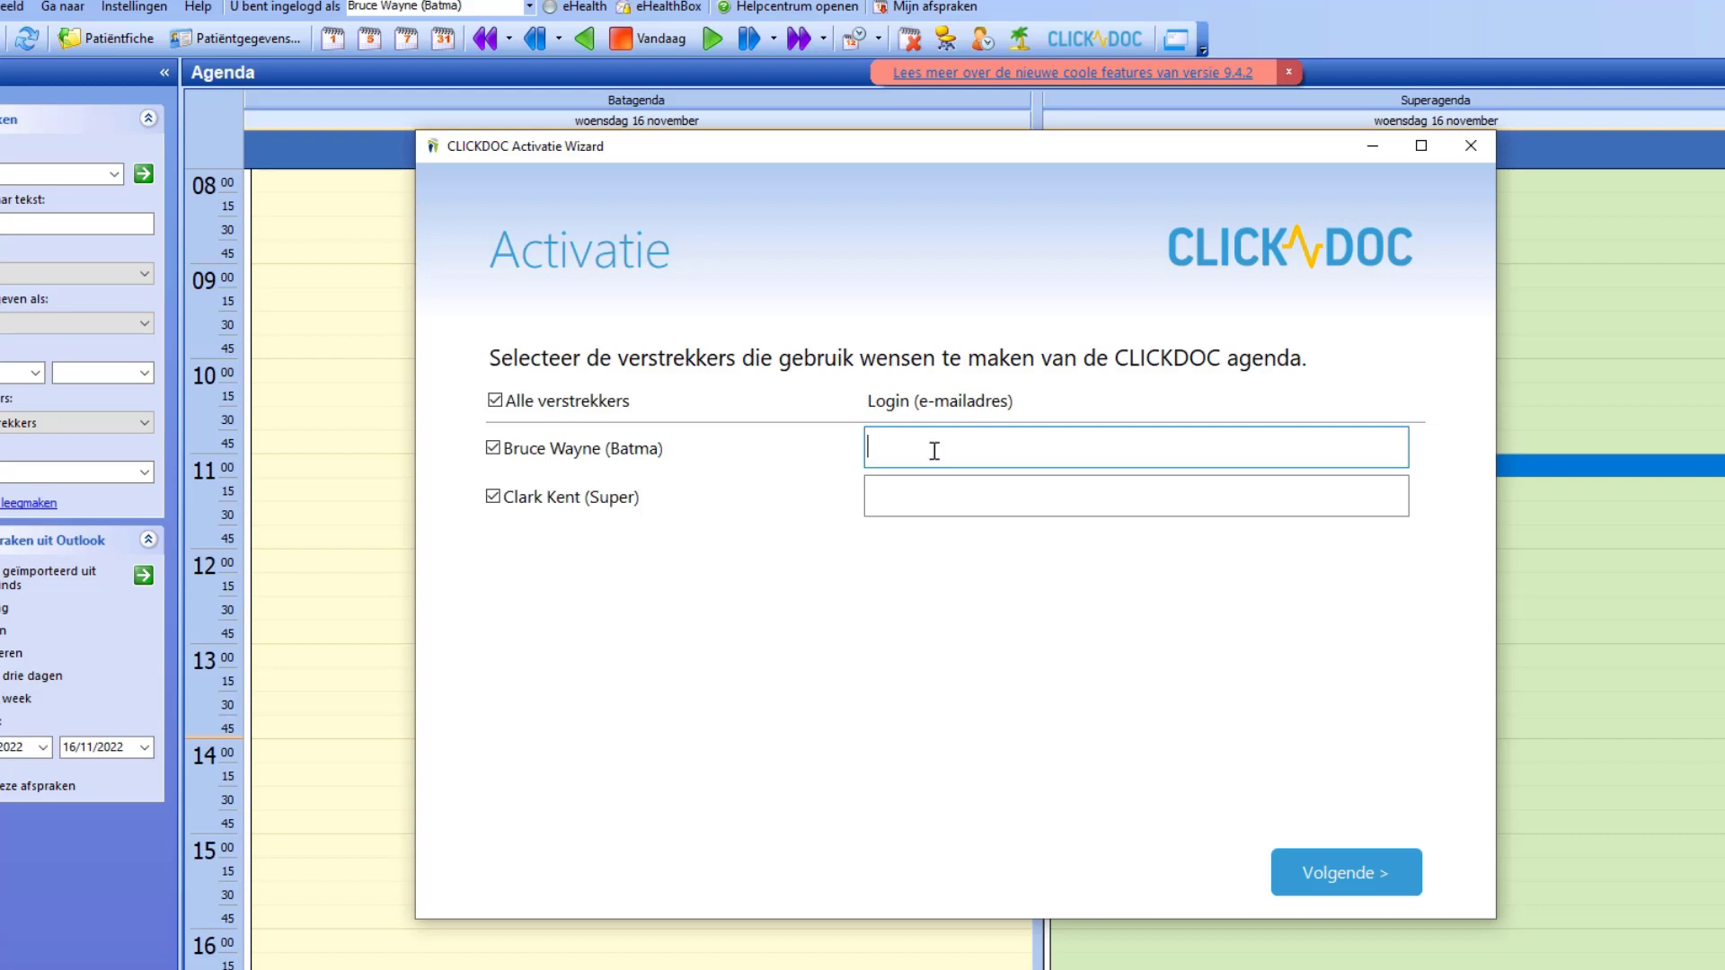
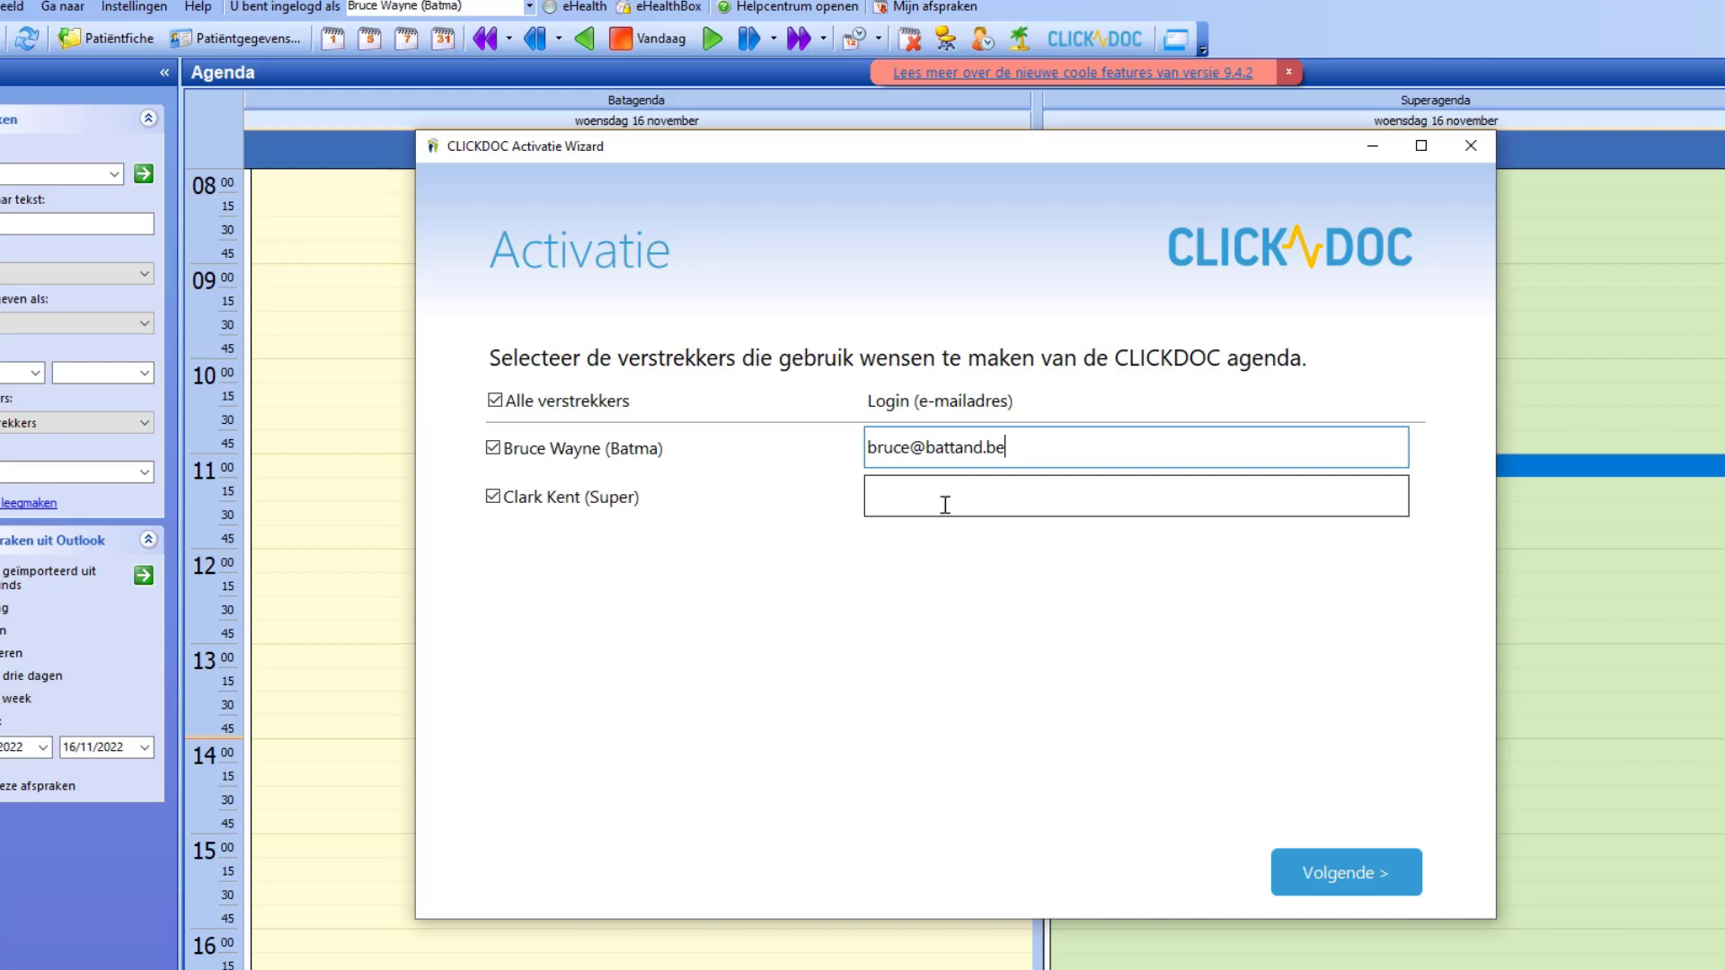
click(946, 505)
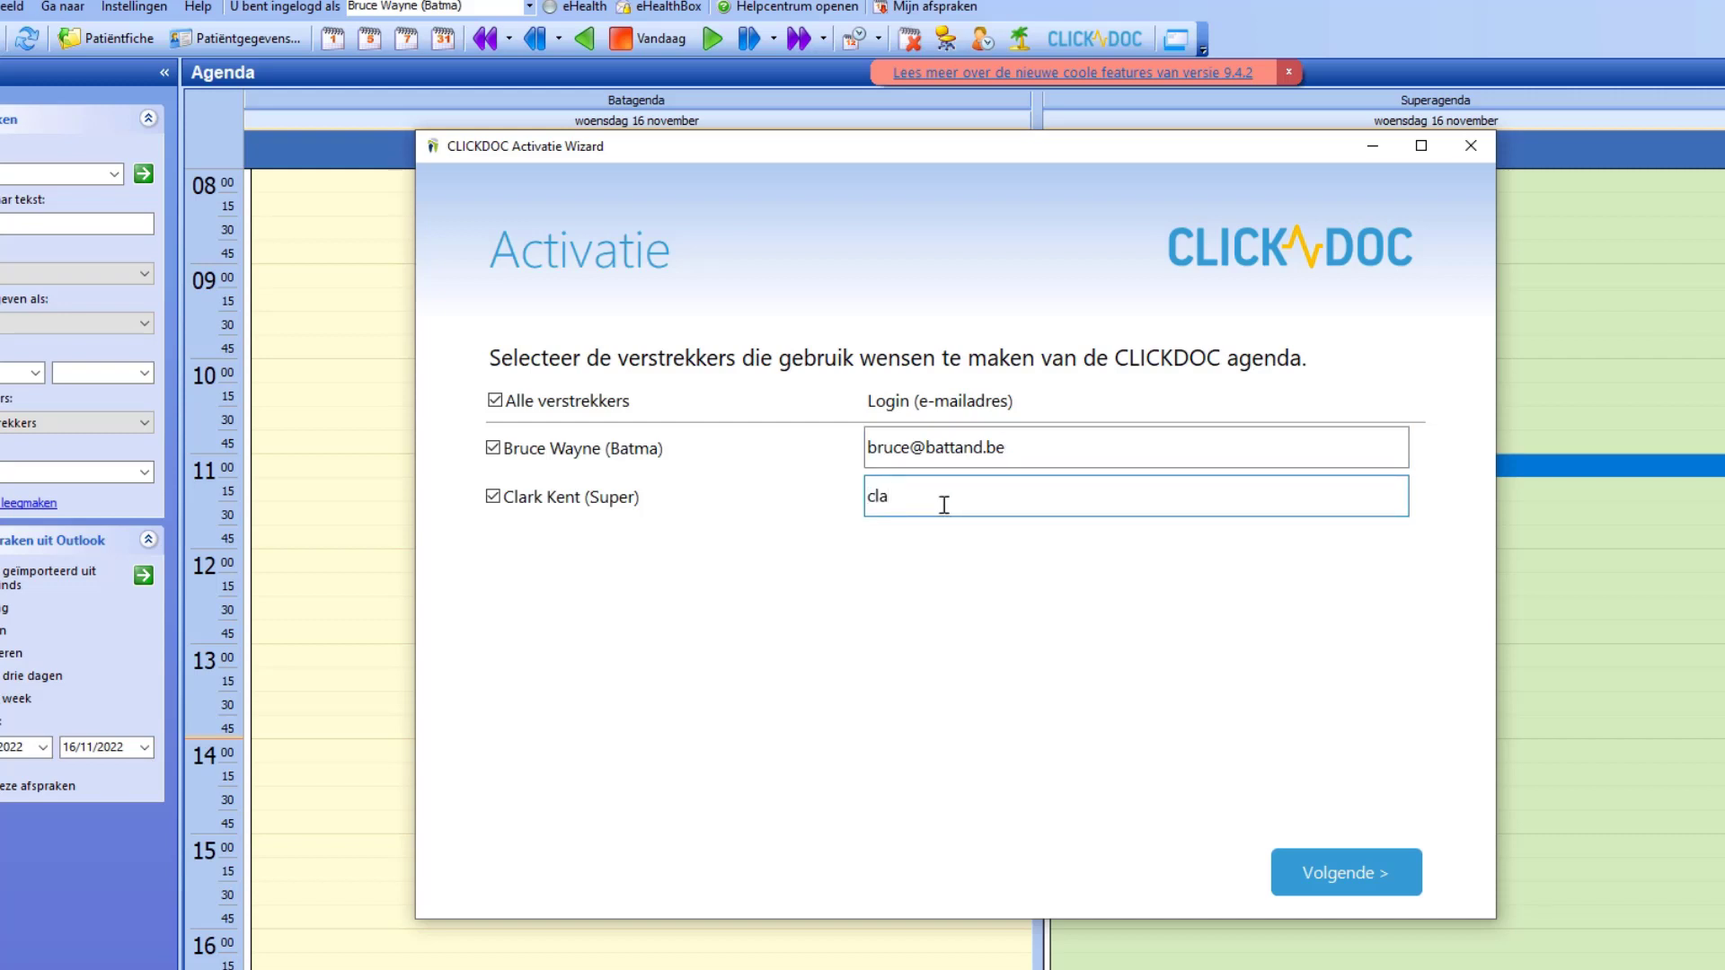
click(856, 491)
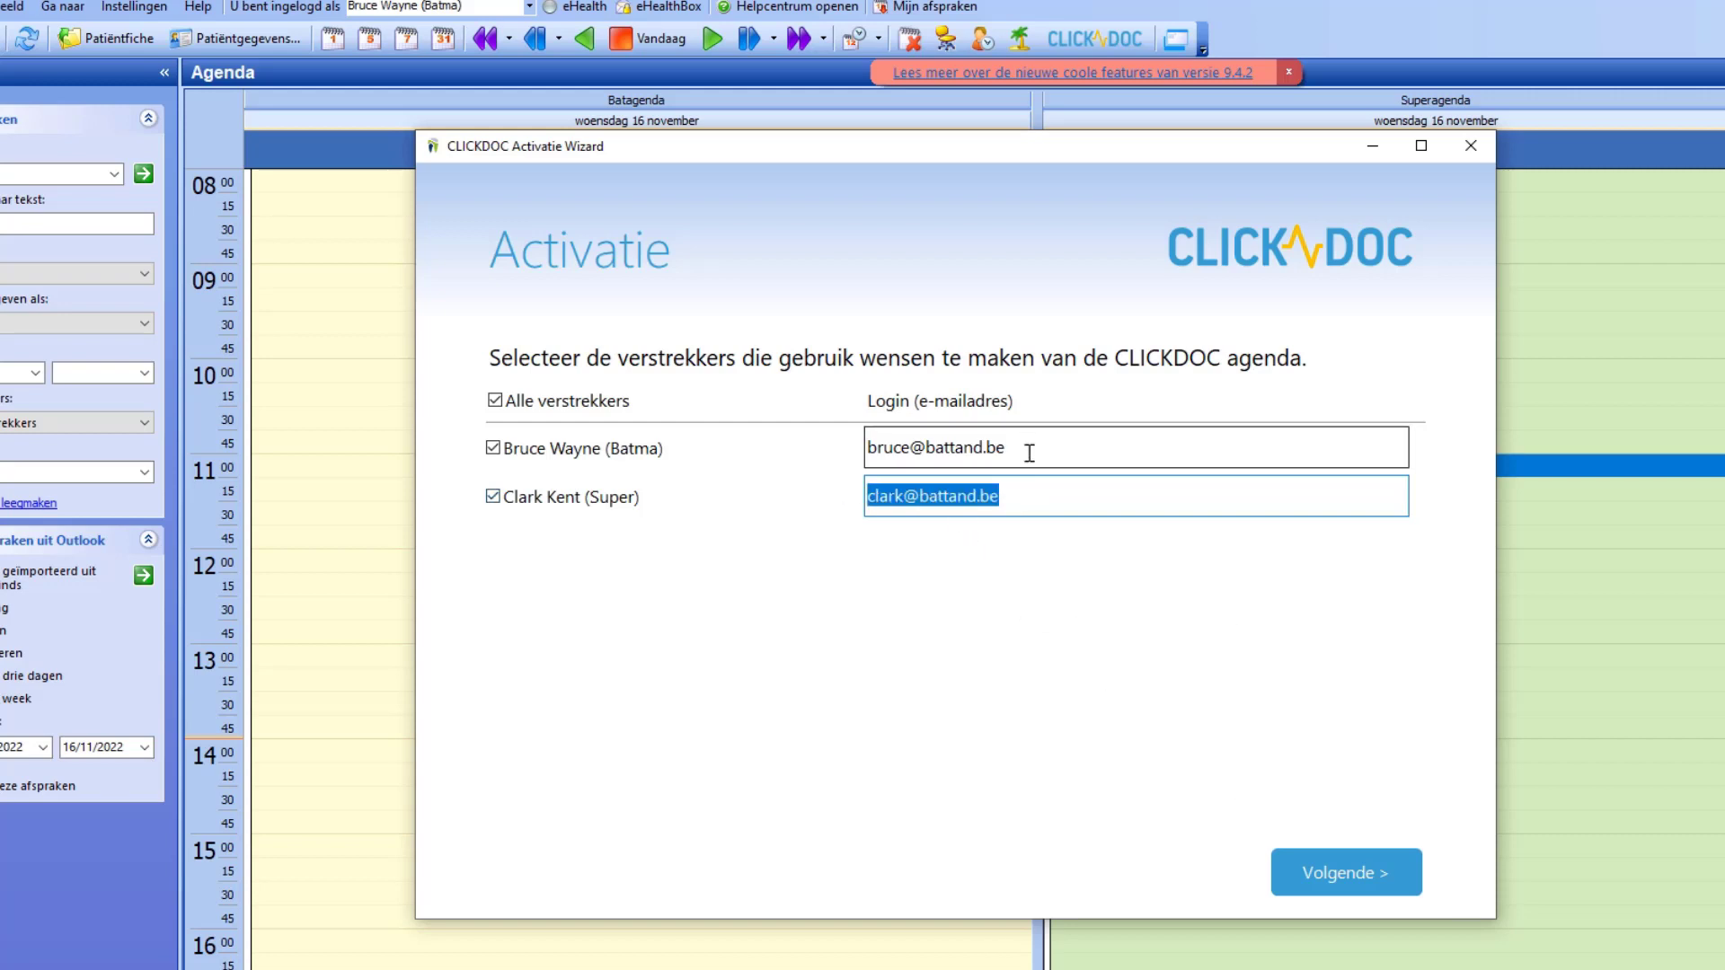
click(890, 448)
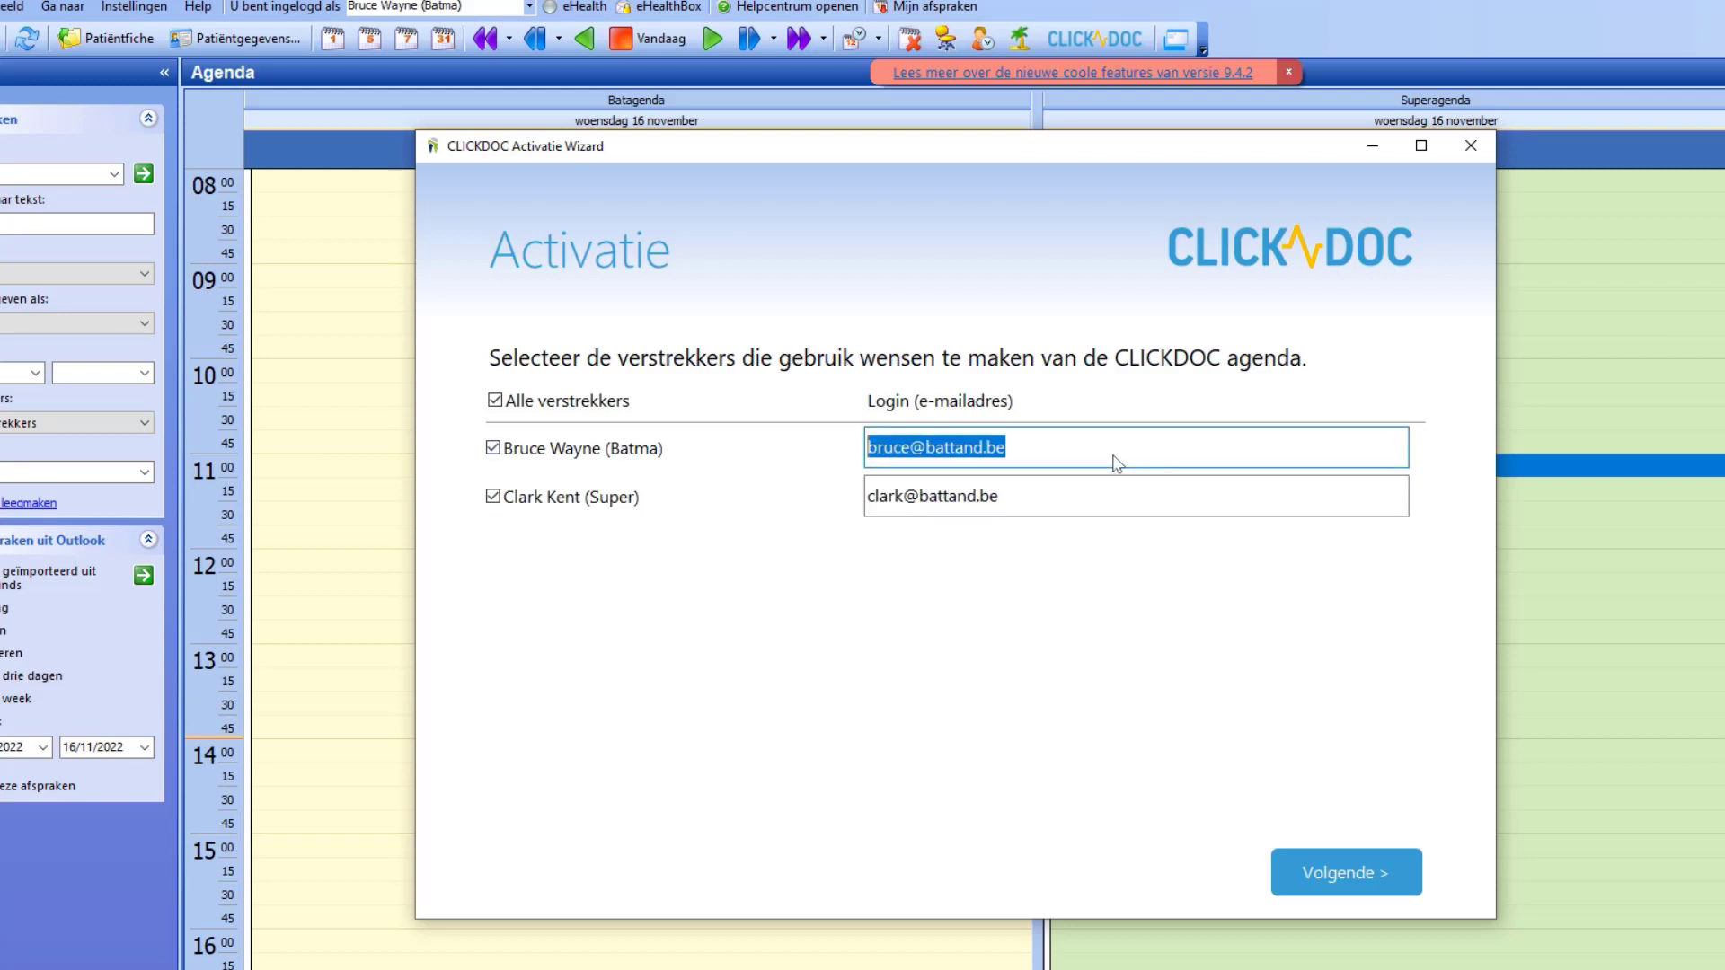
click(1347, 882)
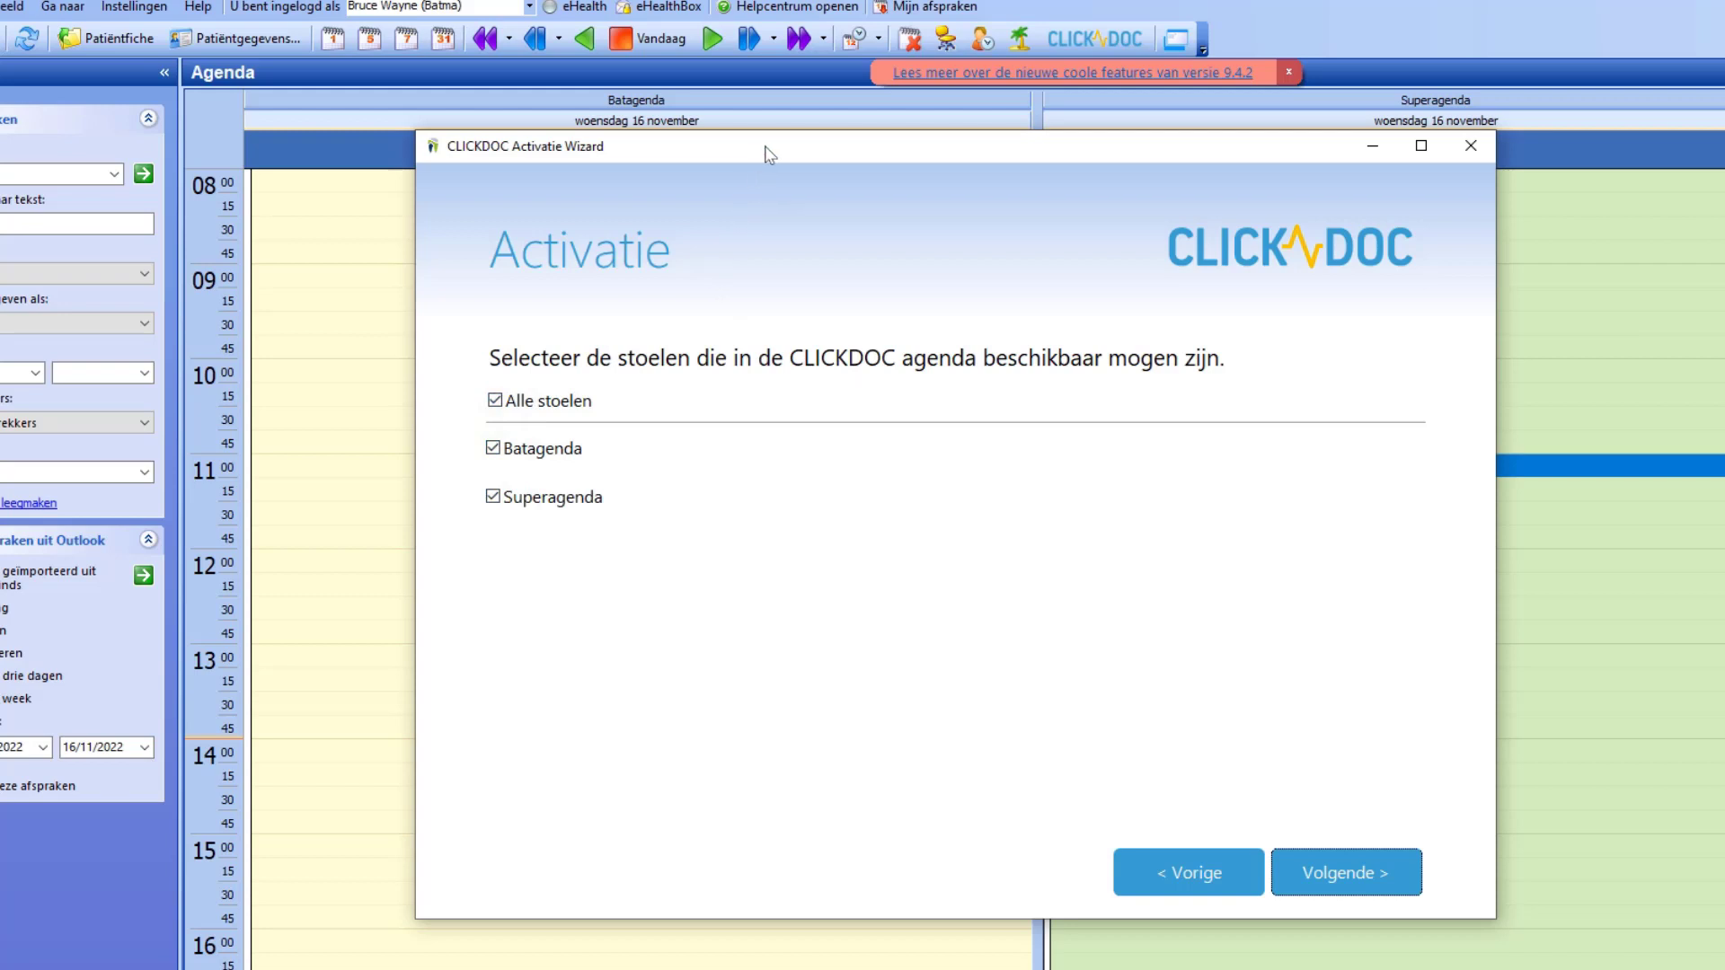
Step: Keep Alle stoelen checked so Batagenda and Superagenda both stay available, and continue
drag(758, 158, 801, 261)
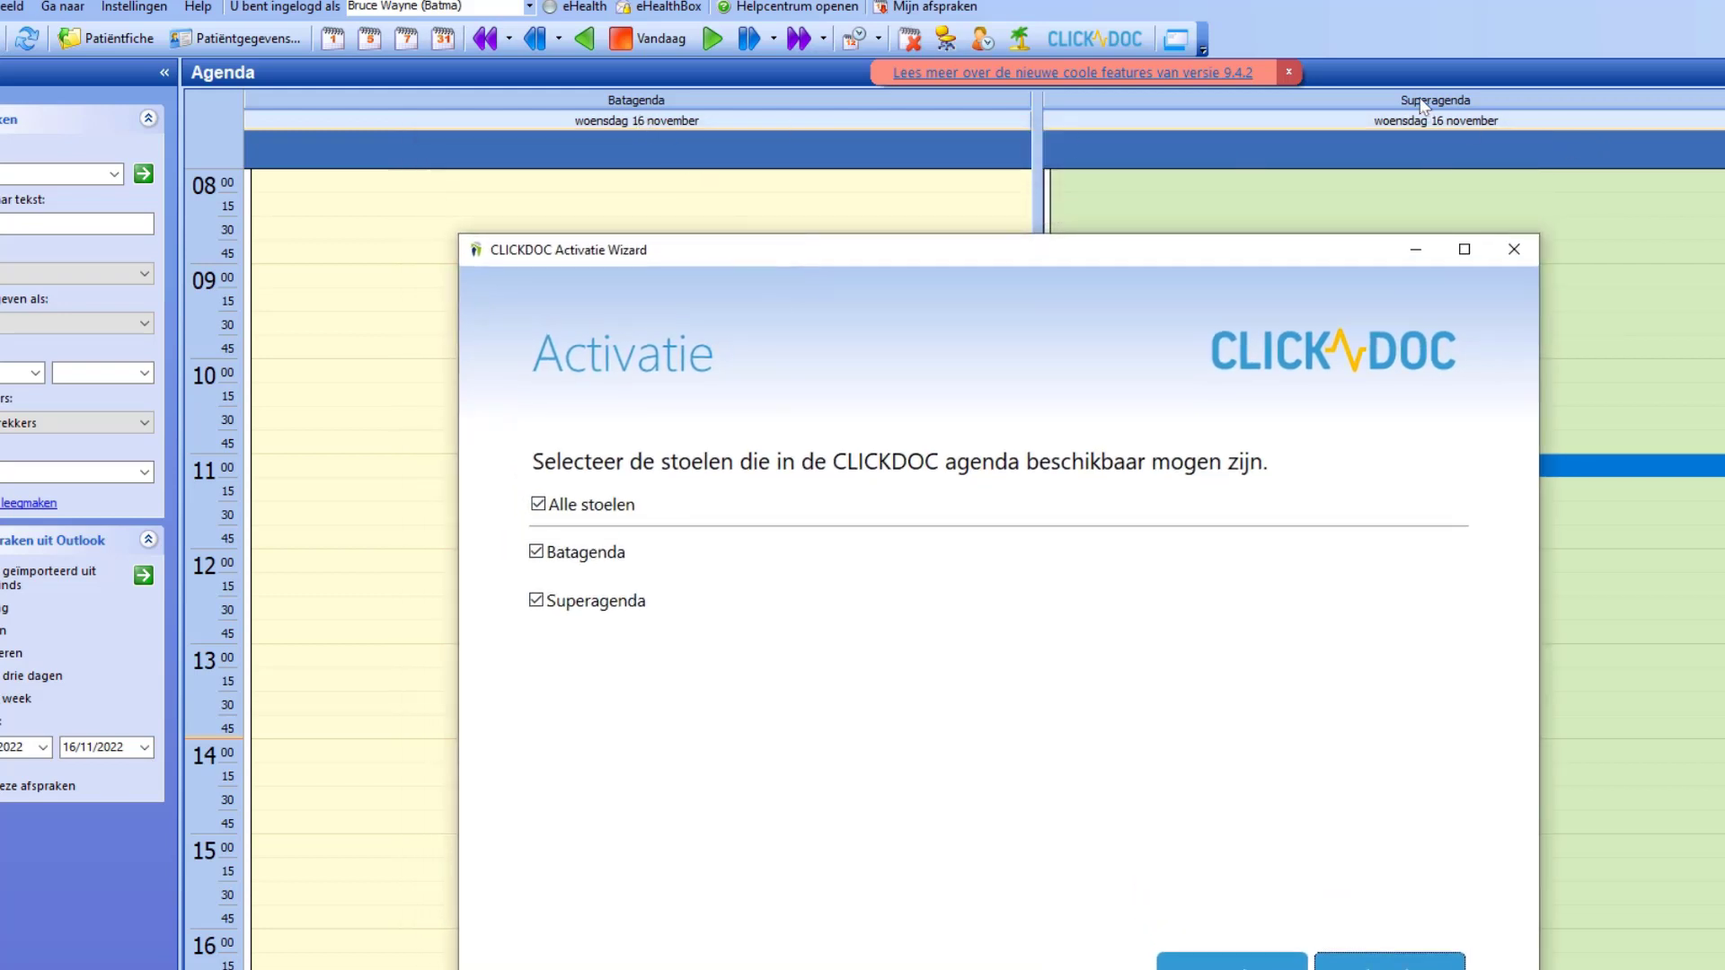
drag(1044, 254, 1030, 209)
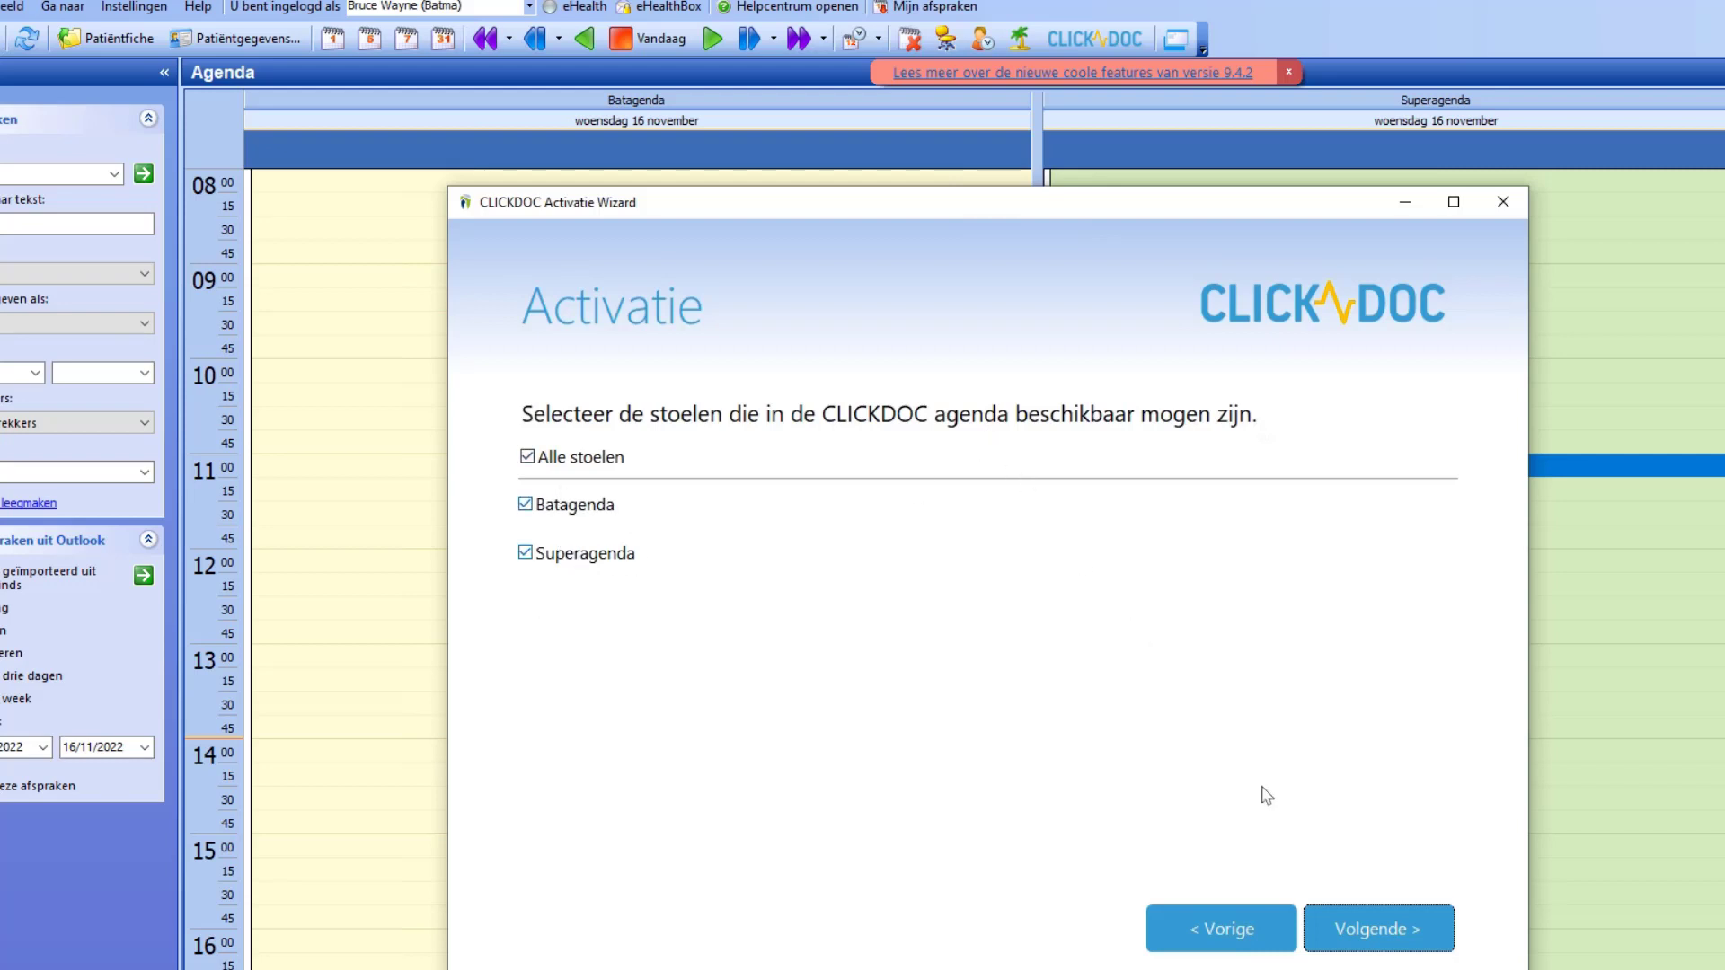
click(1398, 931)
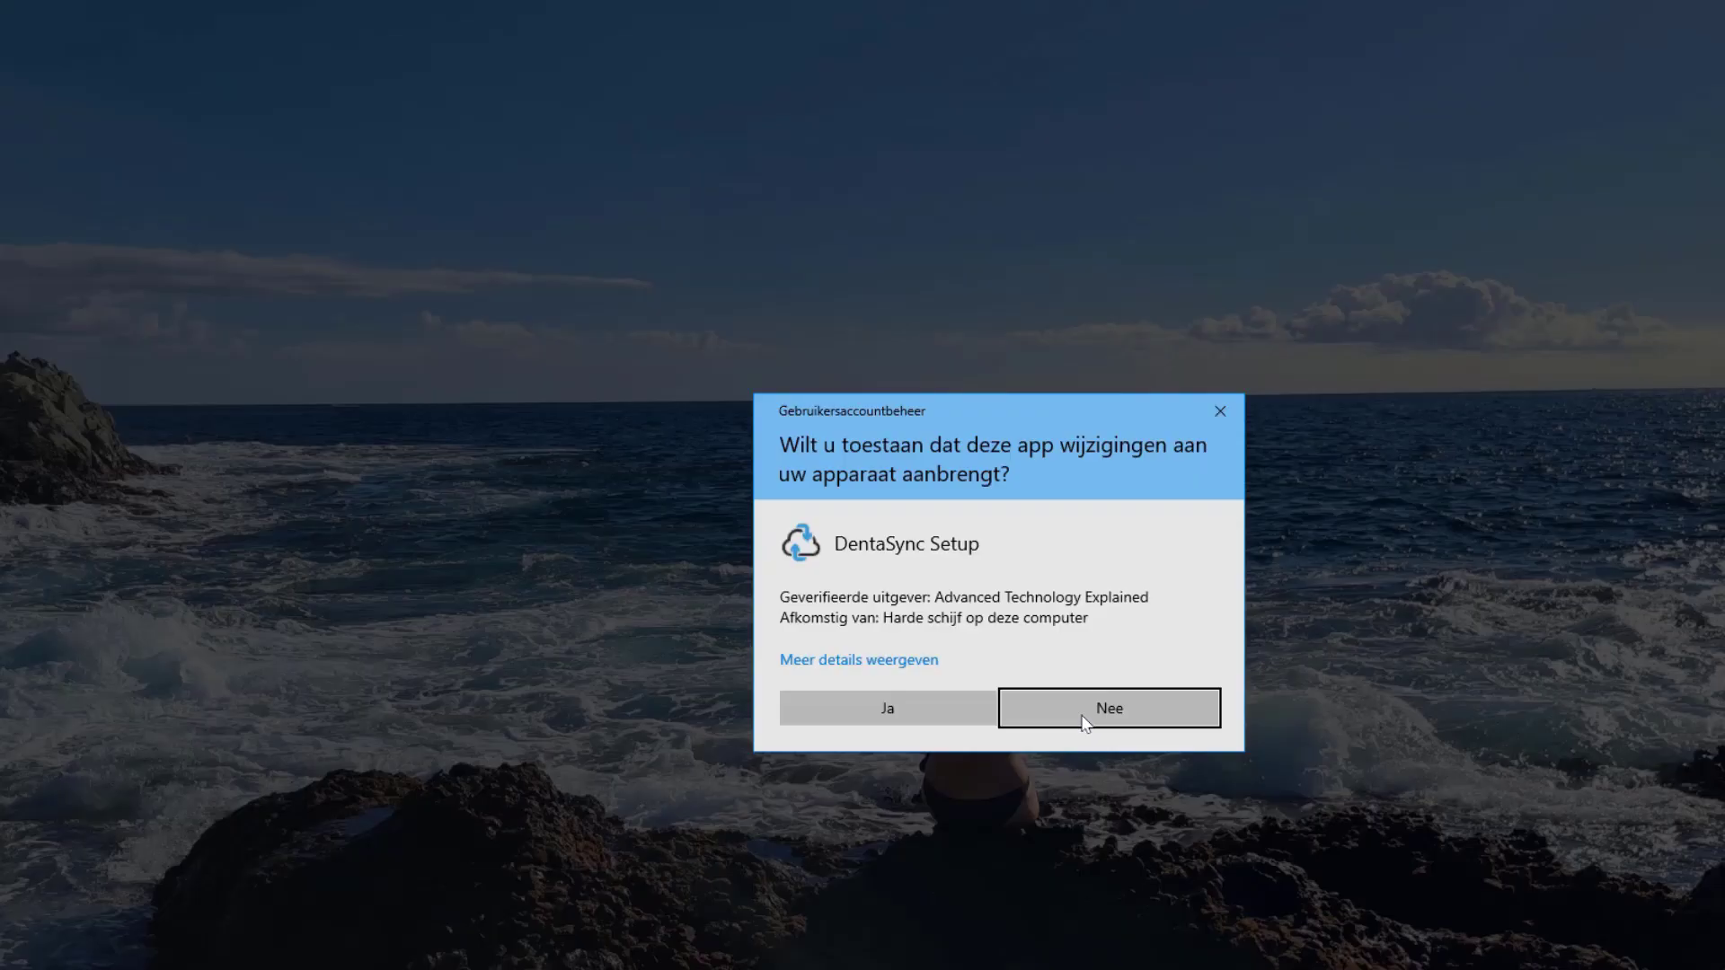
Step: Allow DentaSync Setup to make changes so the CLICKDOC activation completes
click(987, 719)
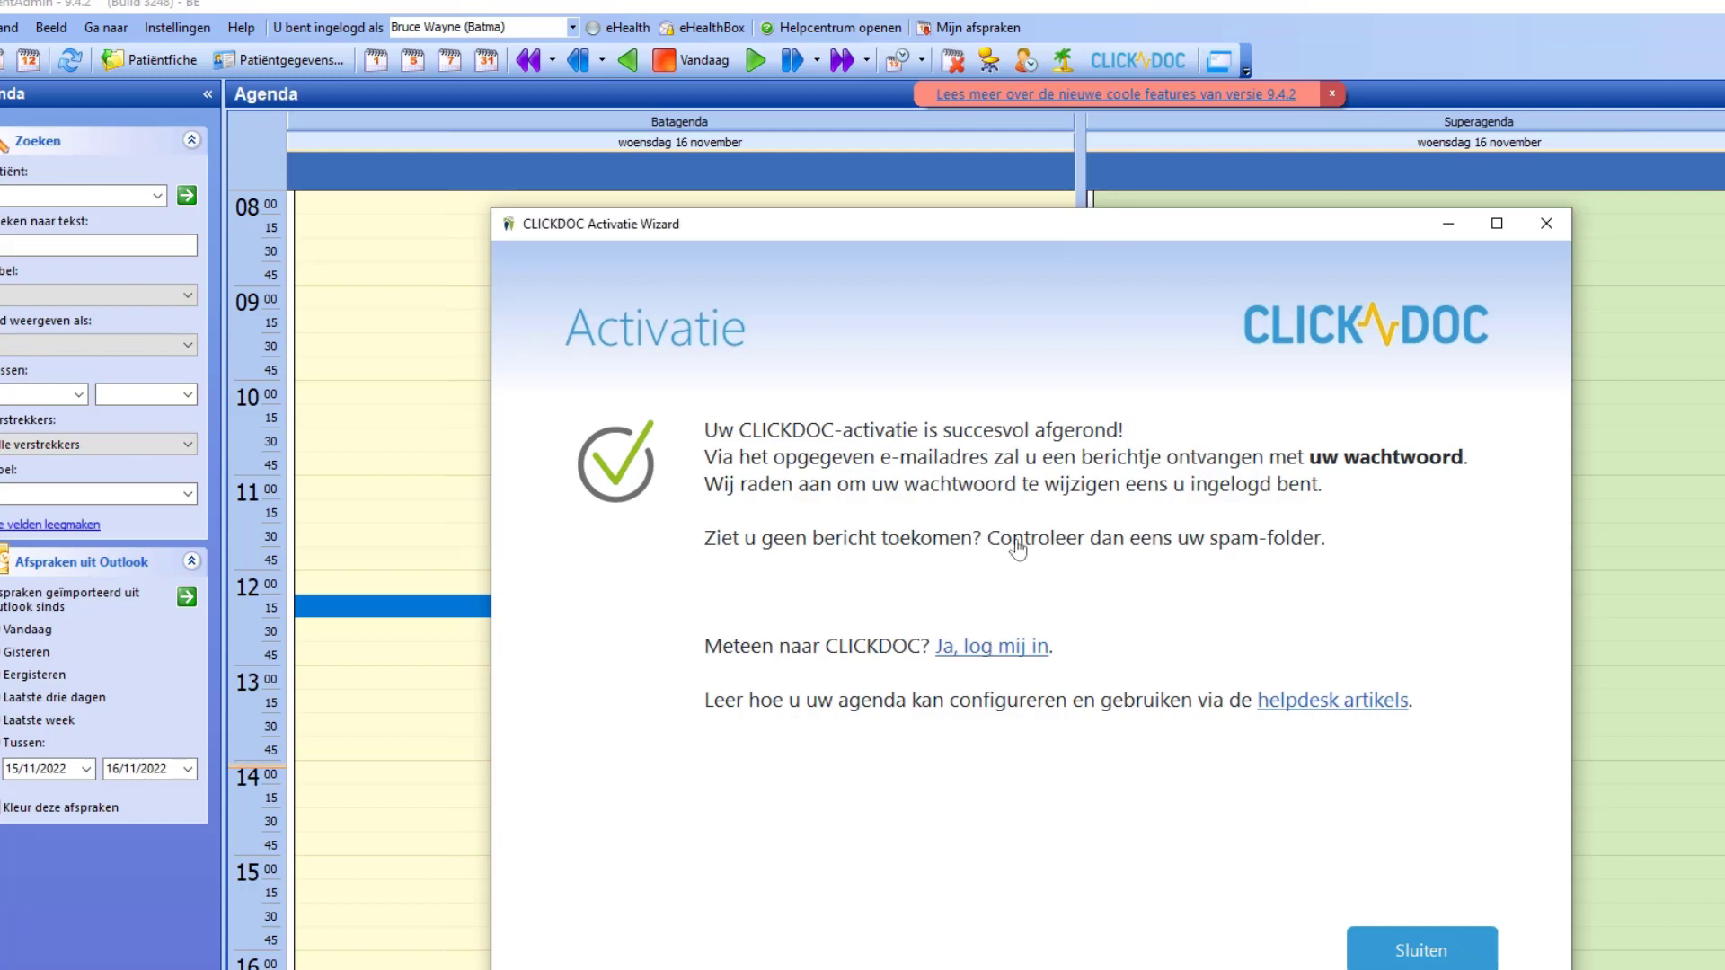
Step: Log into CLICKDOC, close the duplicate browser tab and return to DentAdmin's agenda
click(993, 646)
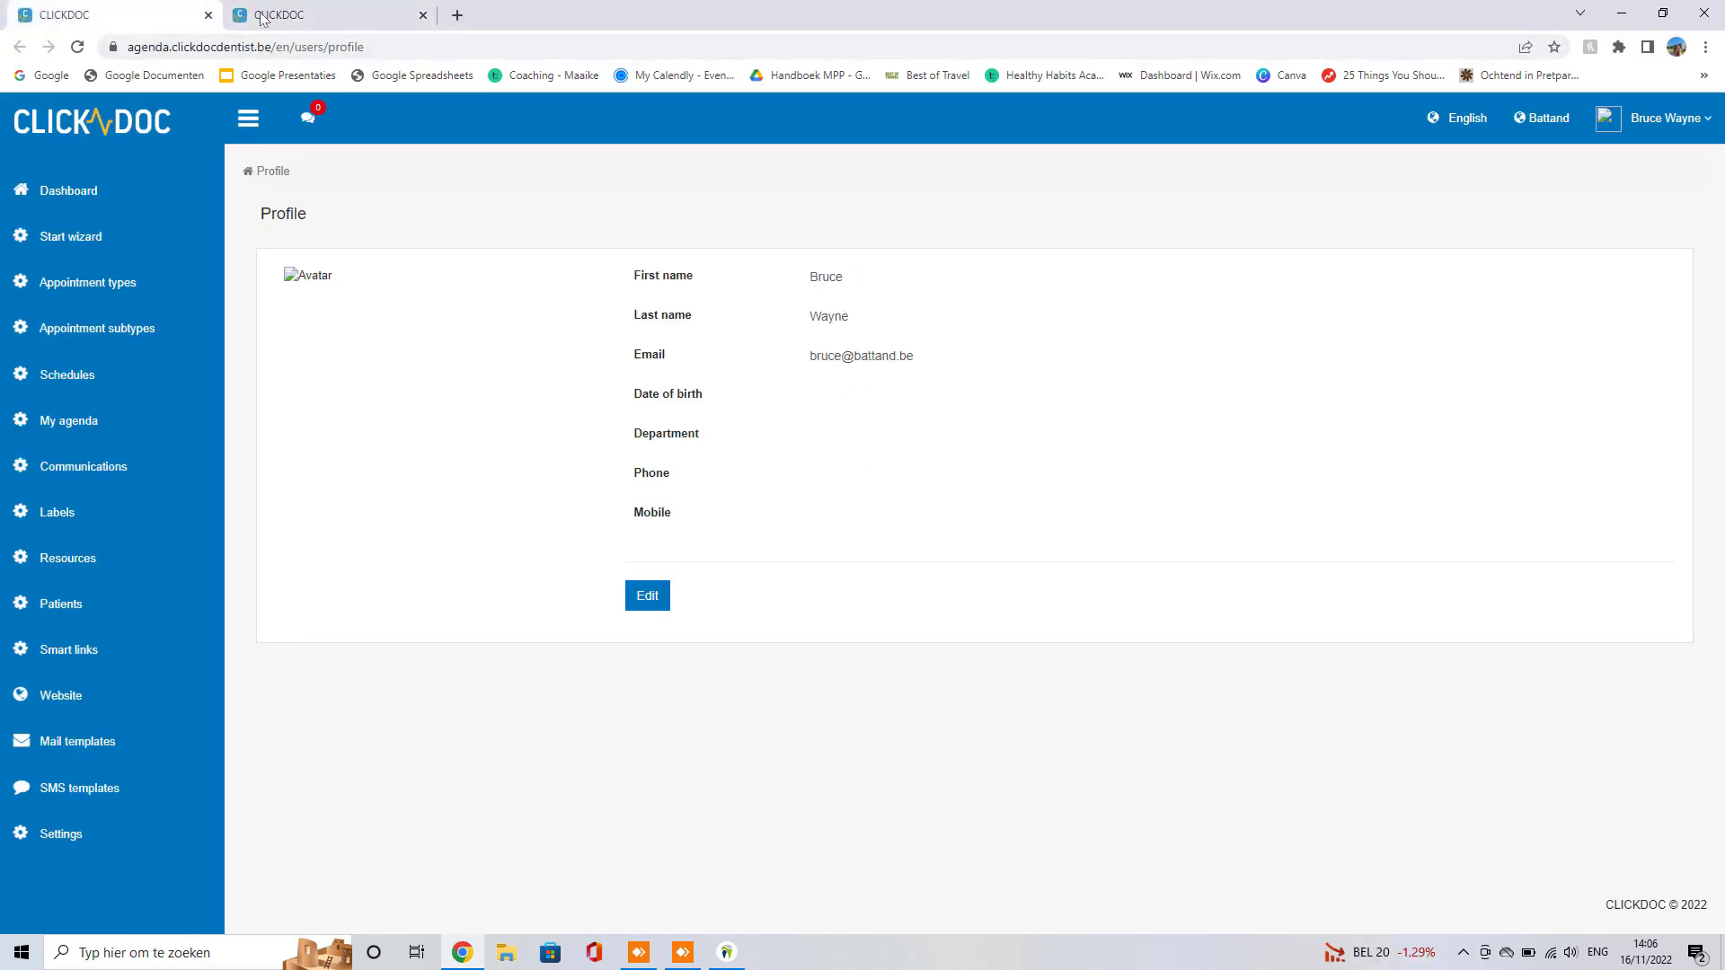
click(209, 15)
click(726, 958)
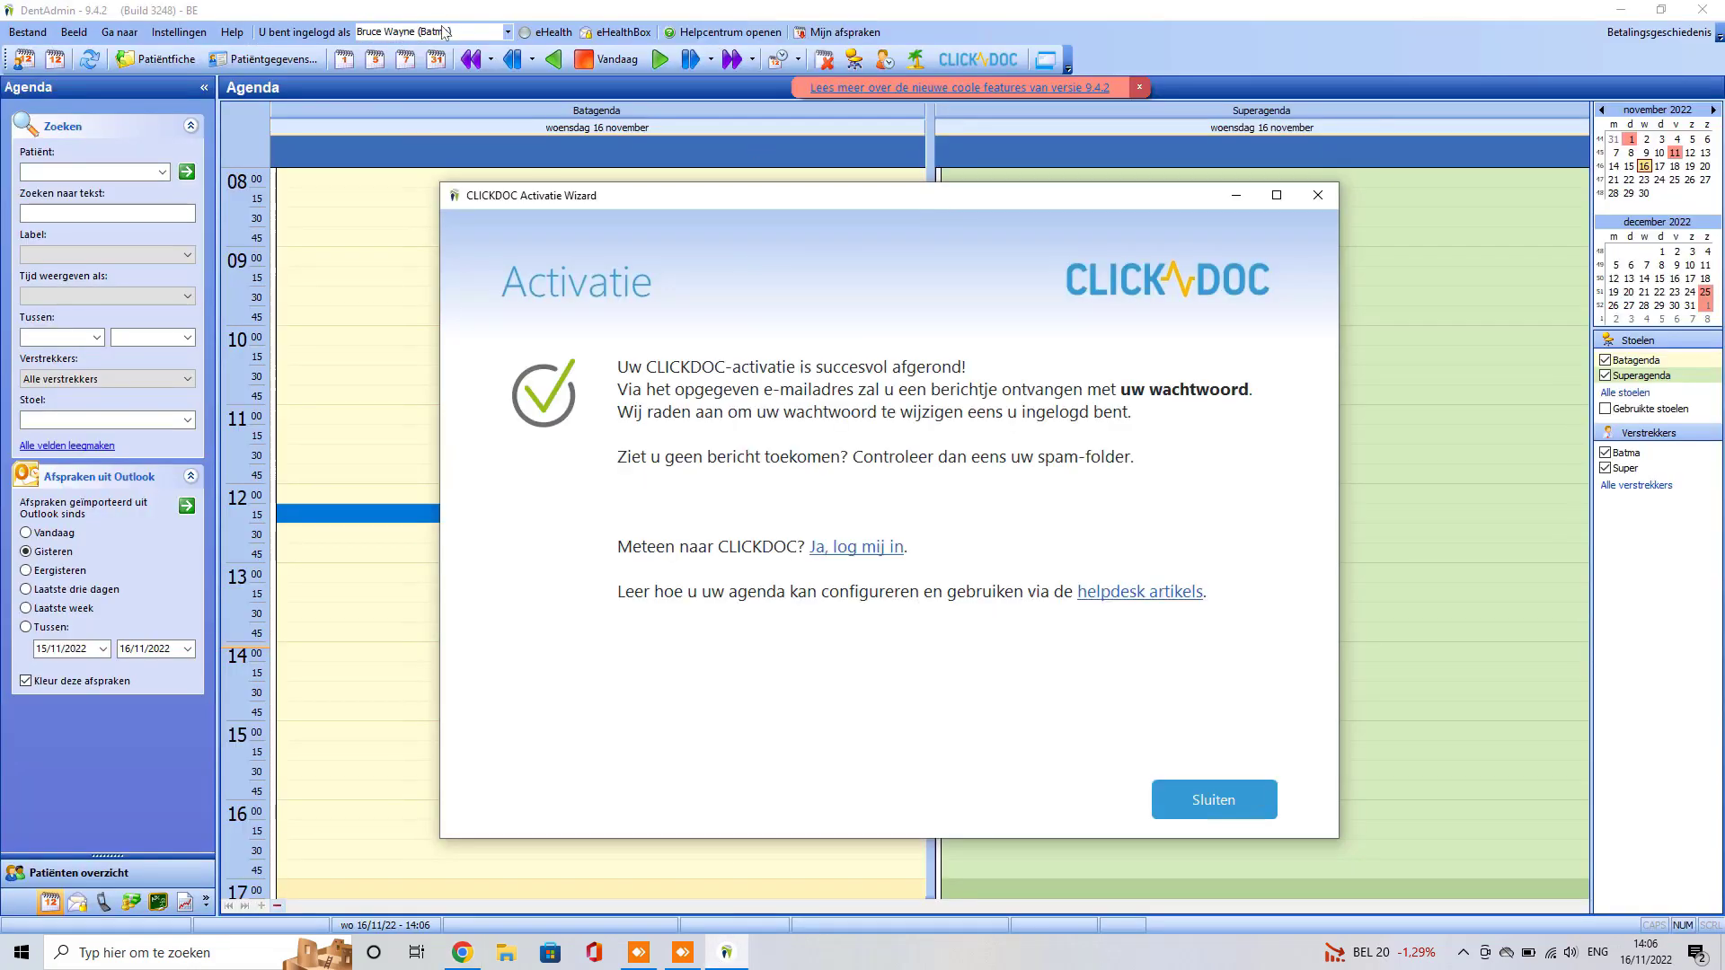
click(1221, 803)
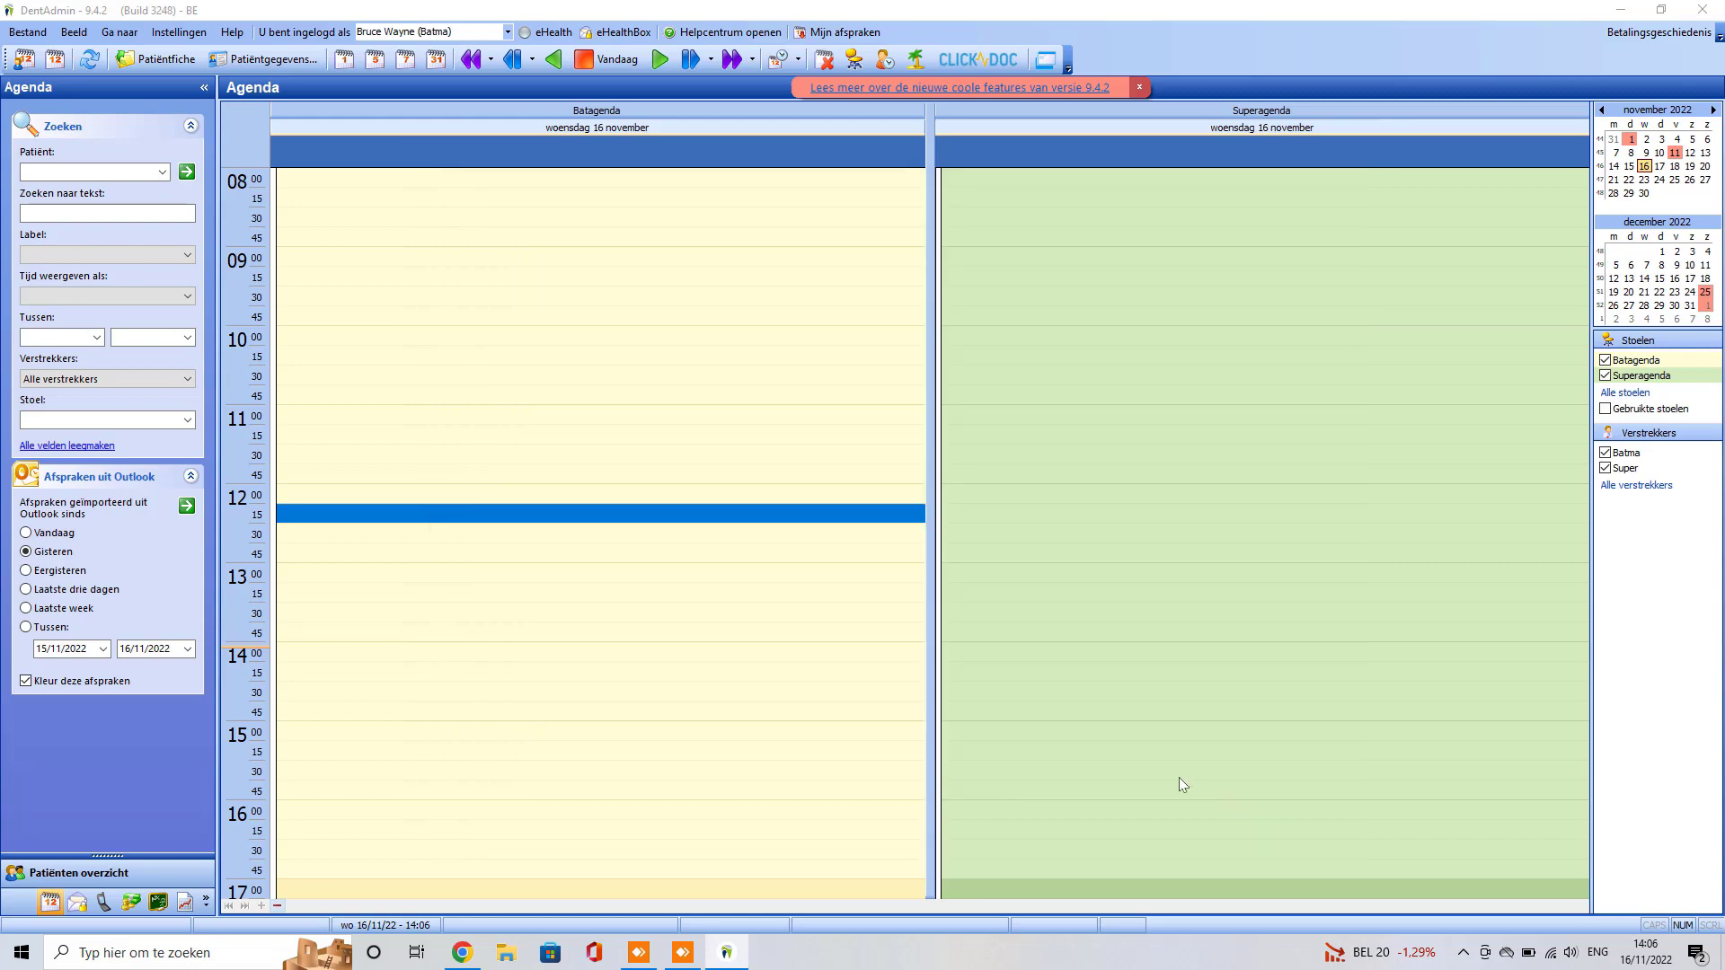
click(465, 958)
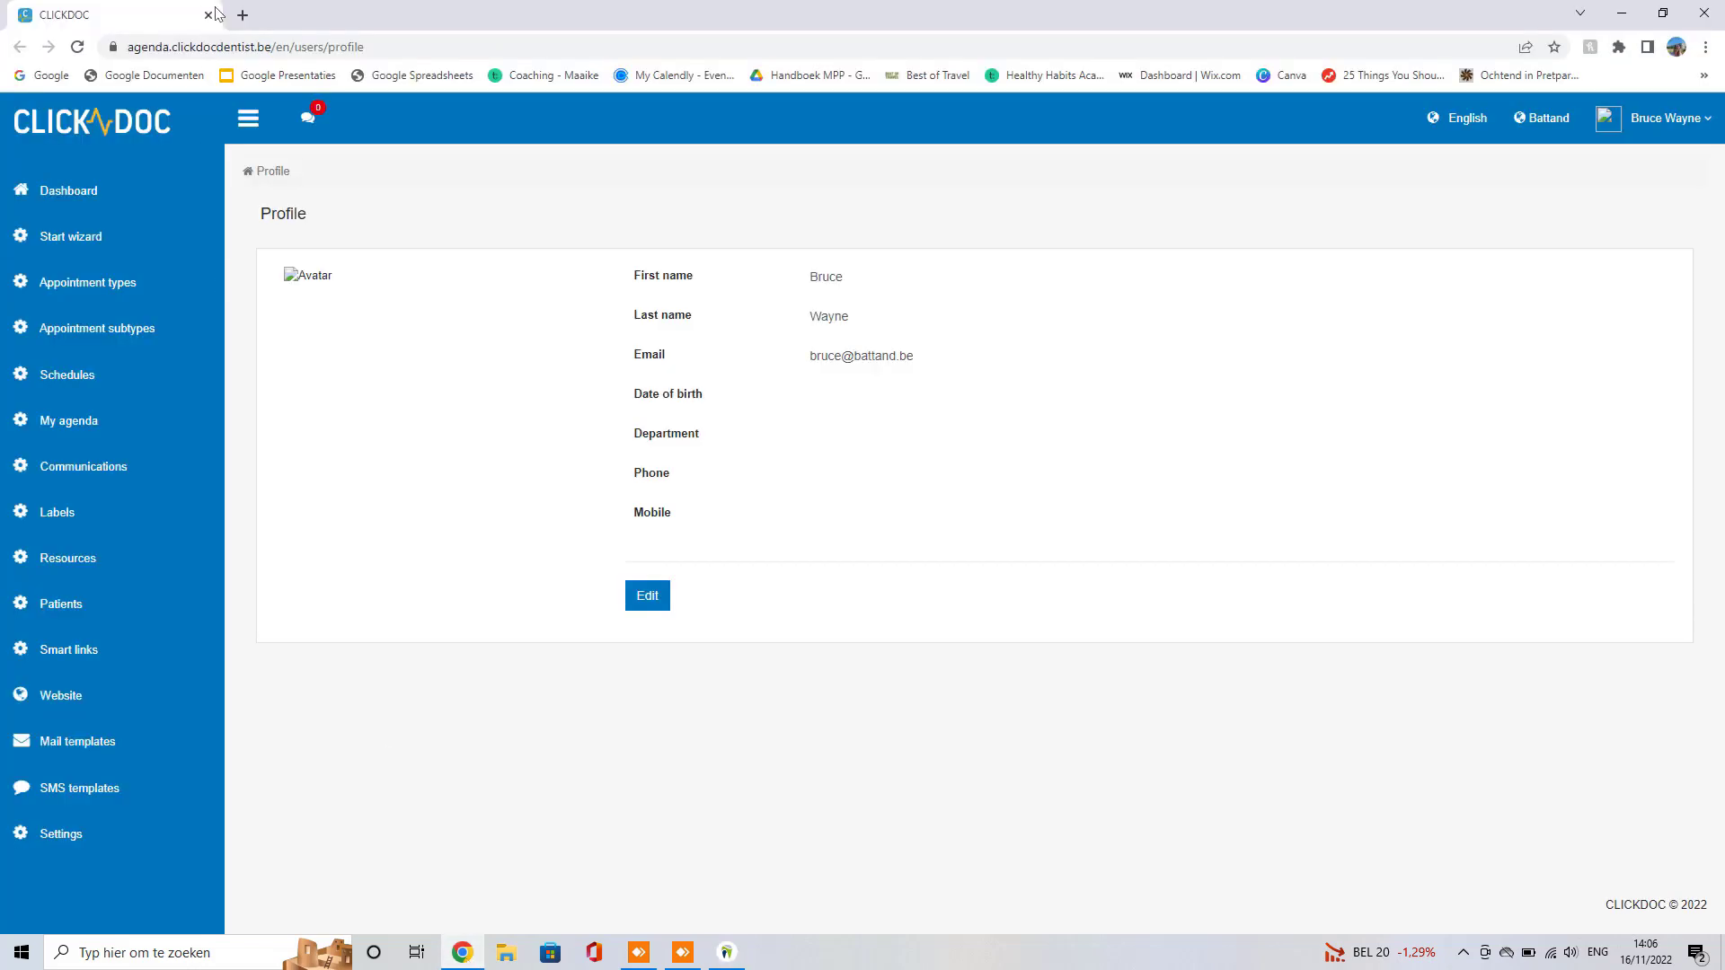
key(alt+Tab)
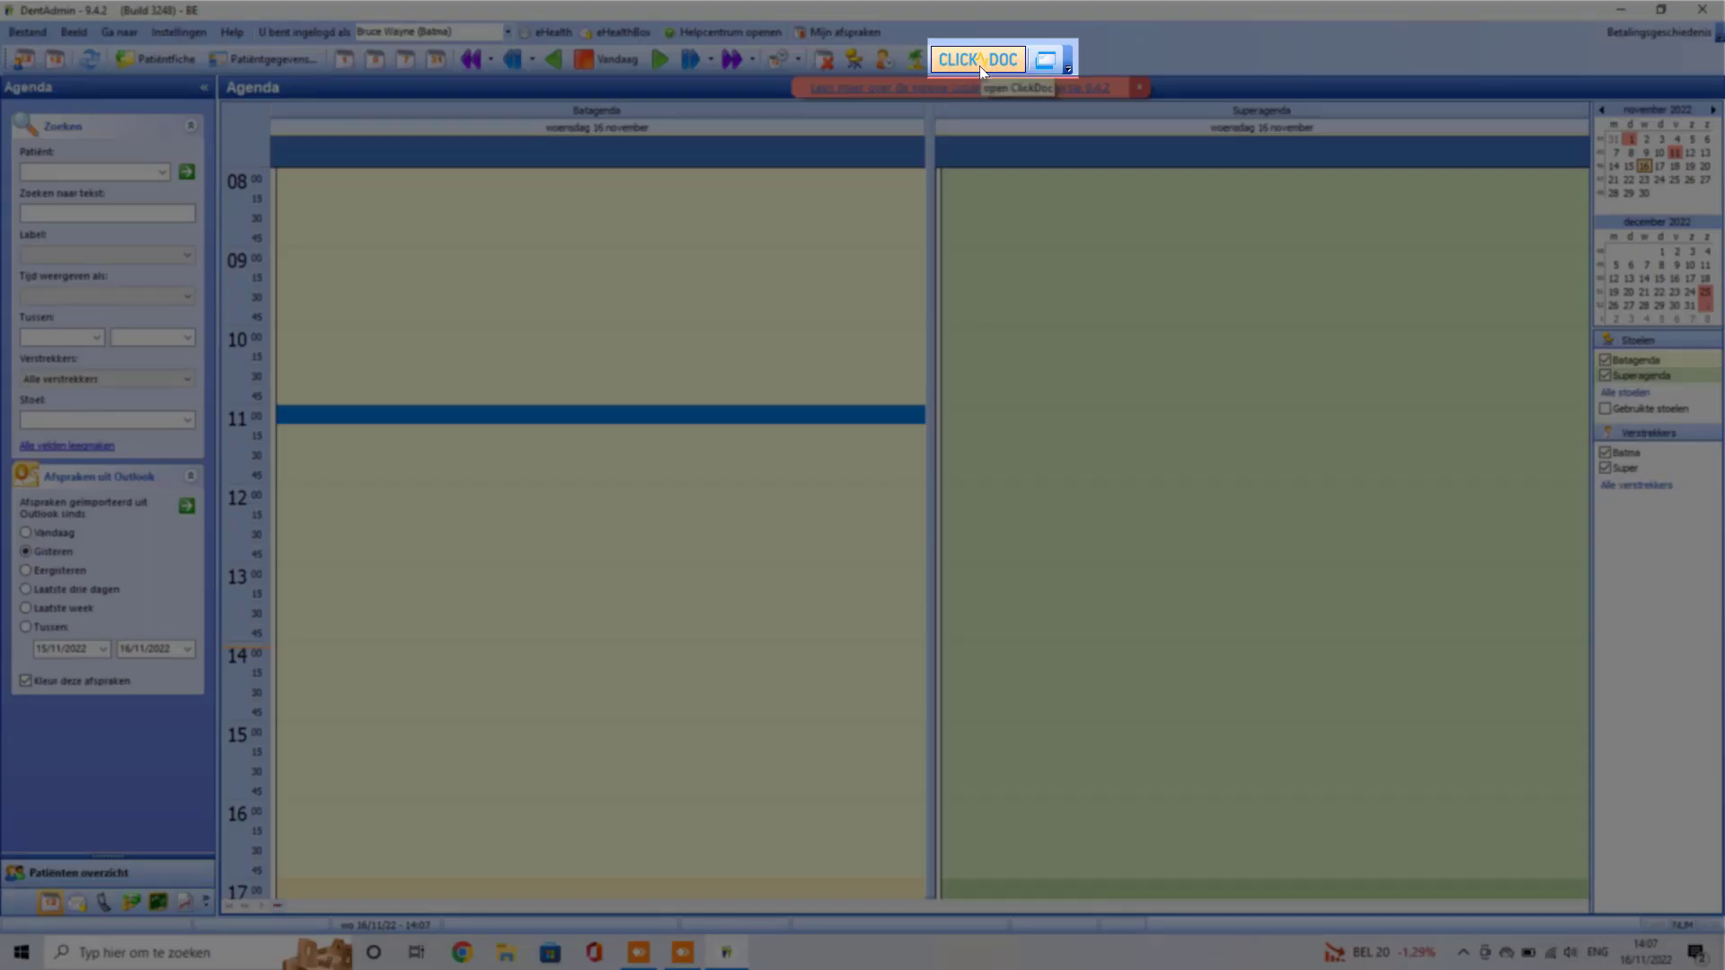
Step: Open CLICKDOC online from the agenda and start its setup wizard
click(1002, 57)
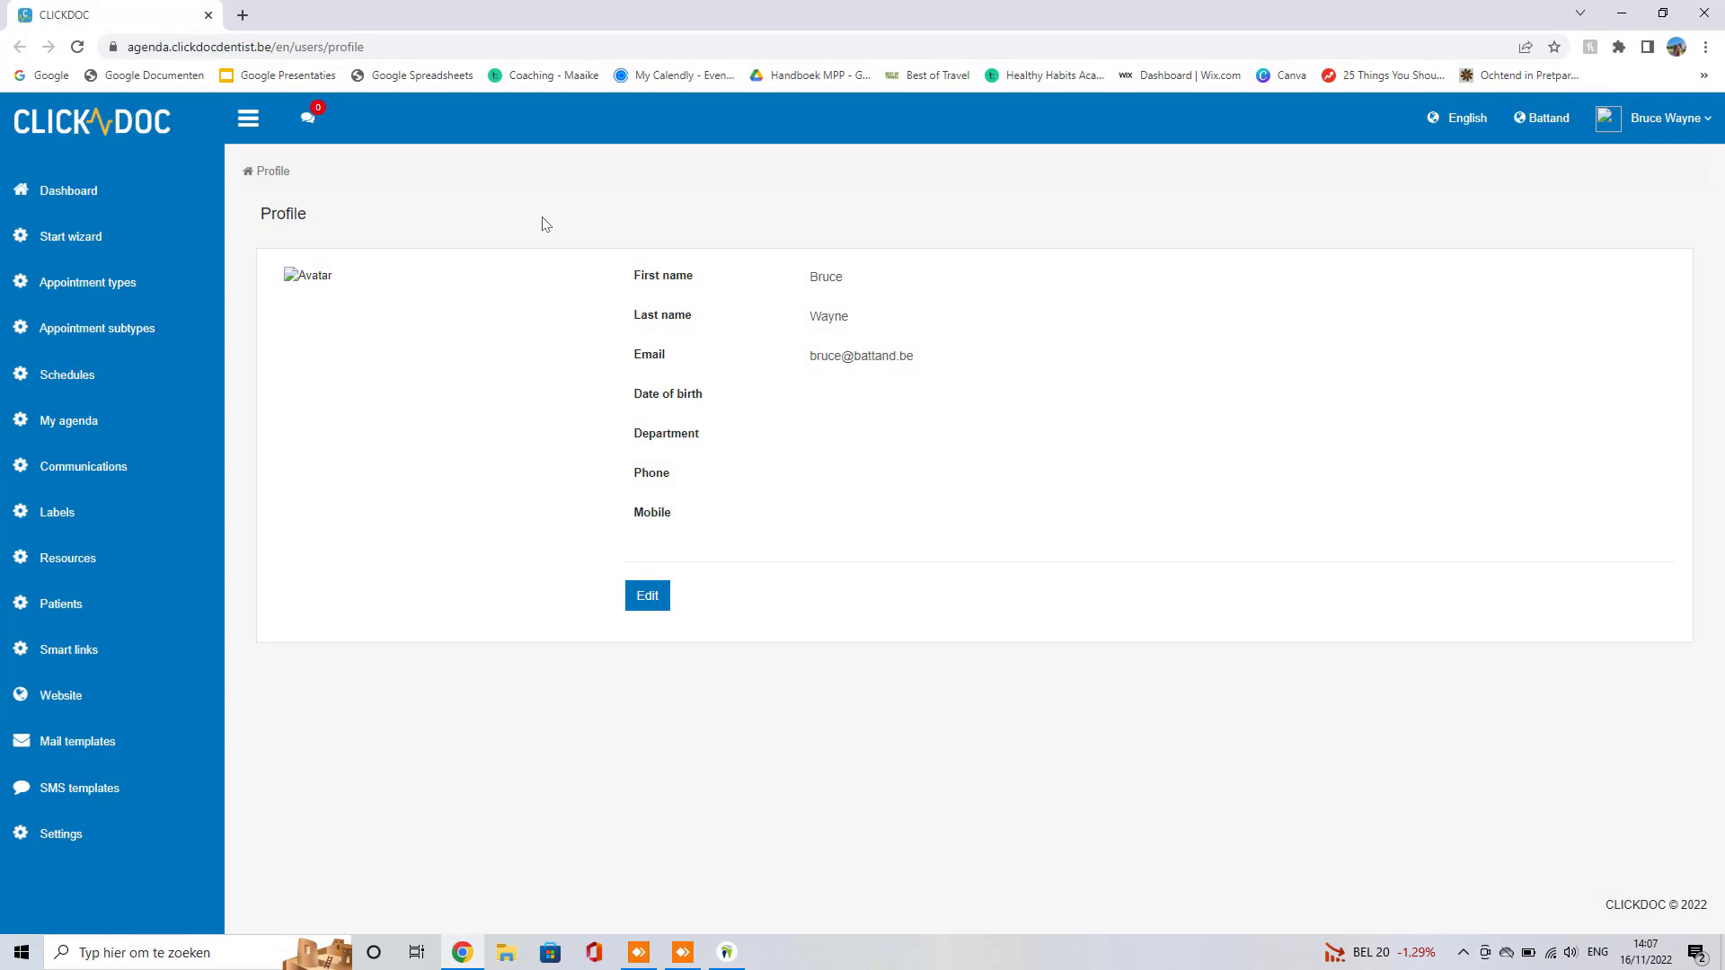
click(86, 241)
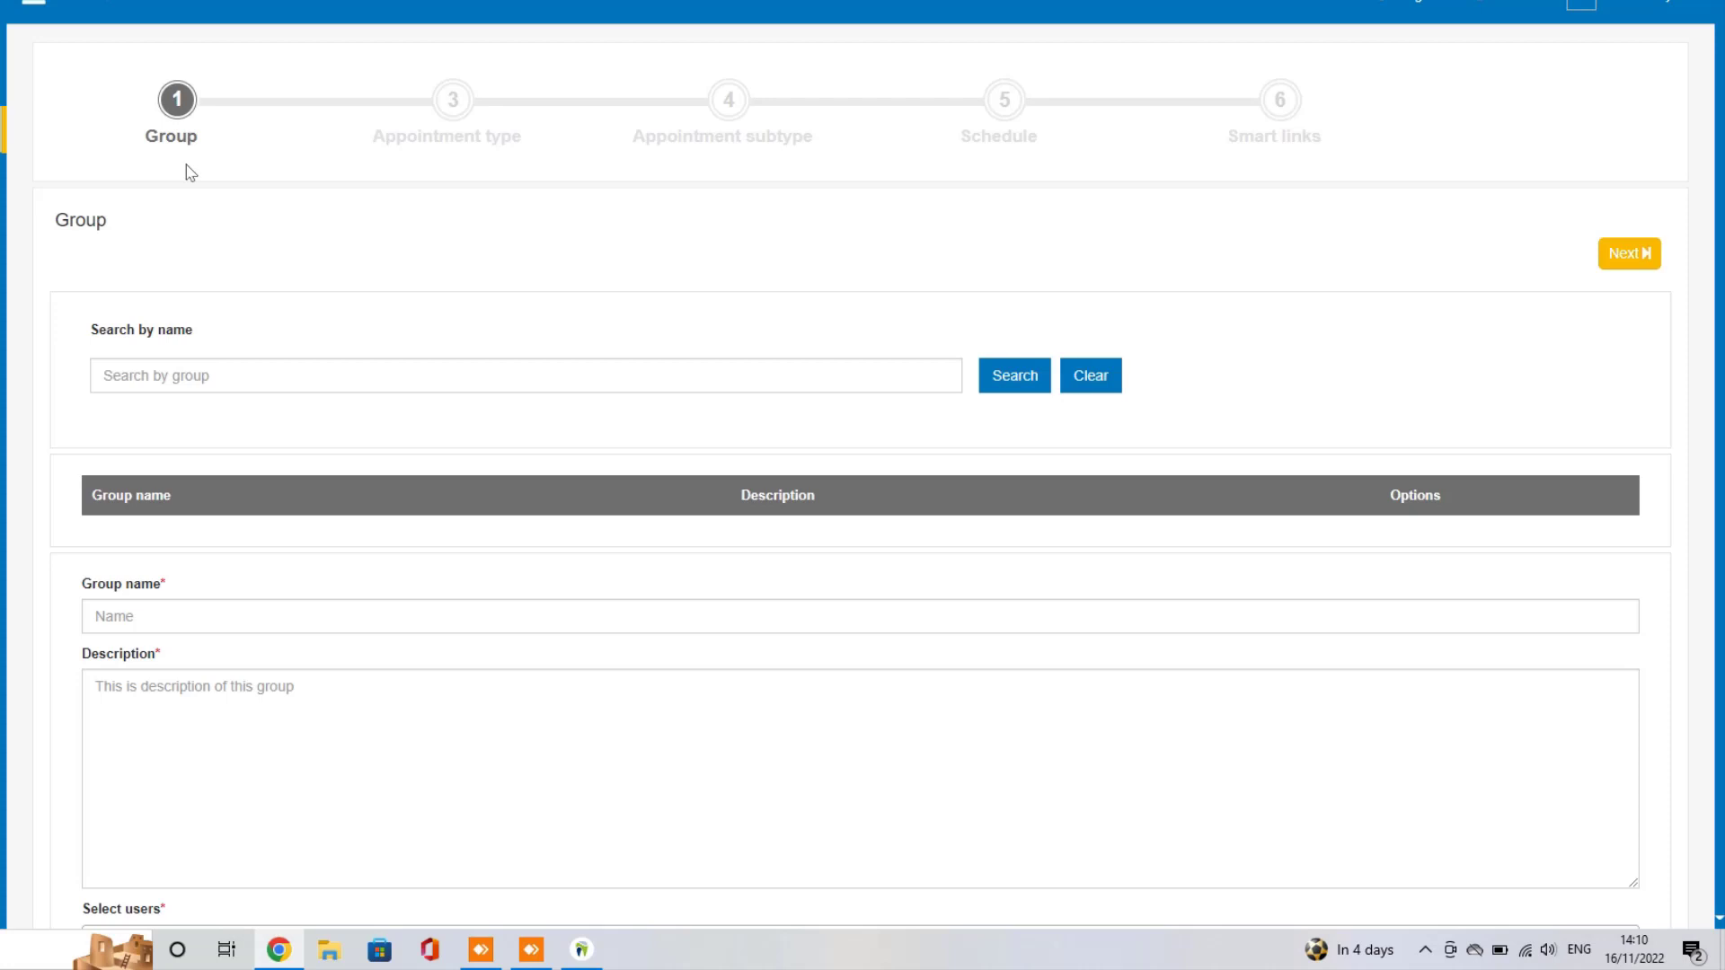
Step: Fill in group Battand with description 'Alle tandartsen' and select both dentists
scroll(215, 193, down, 3)
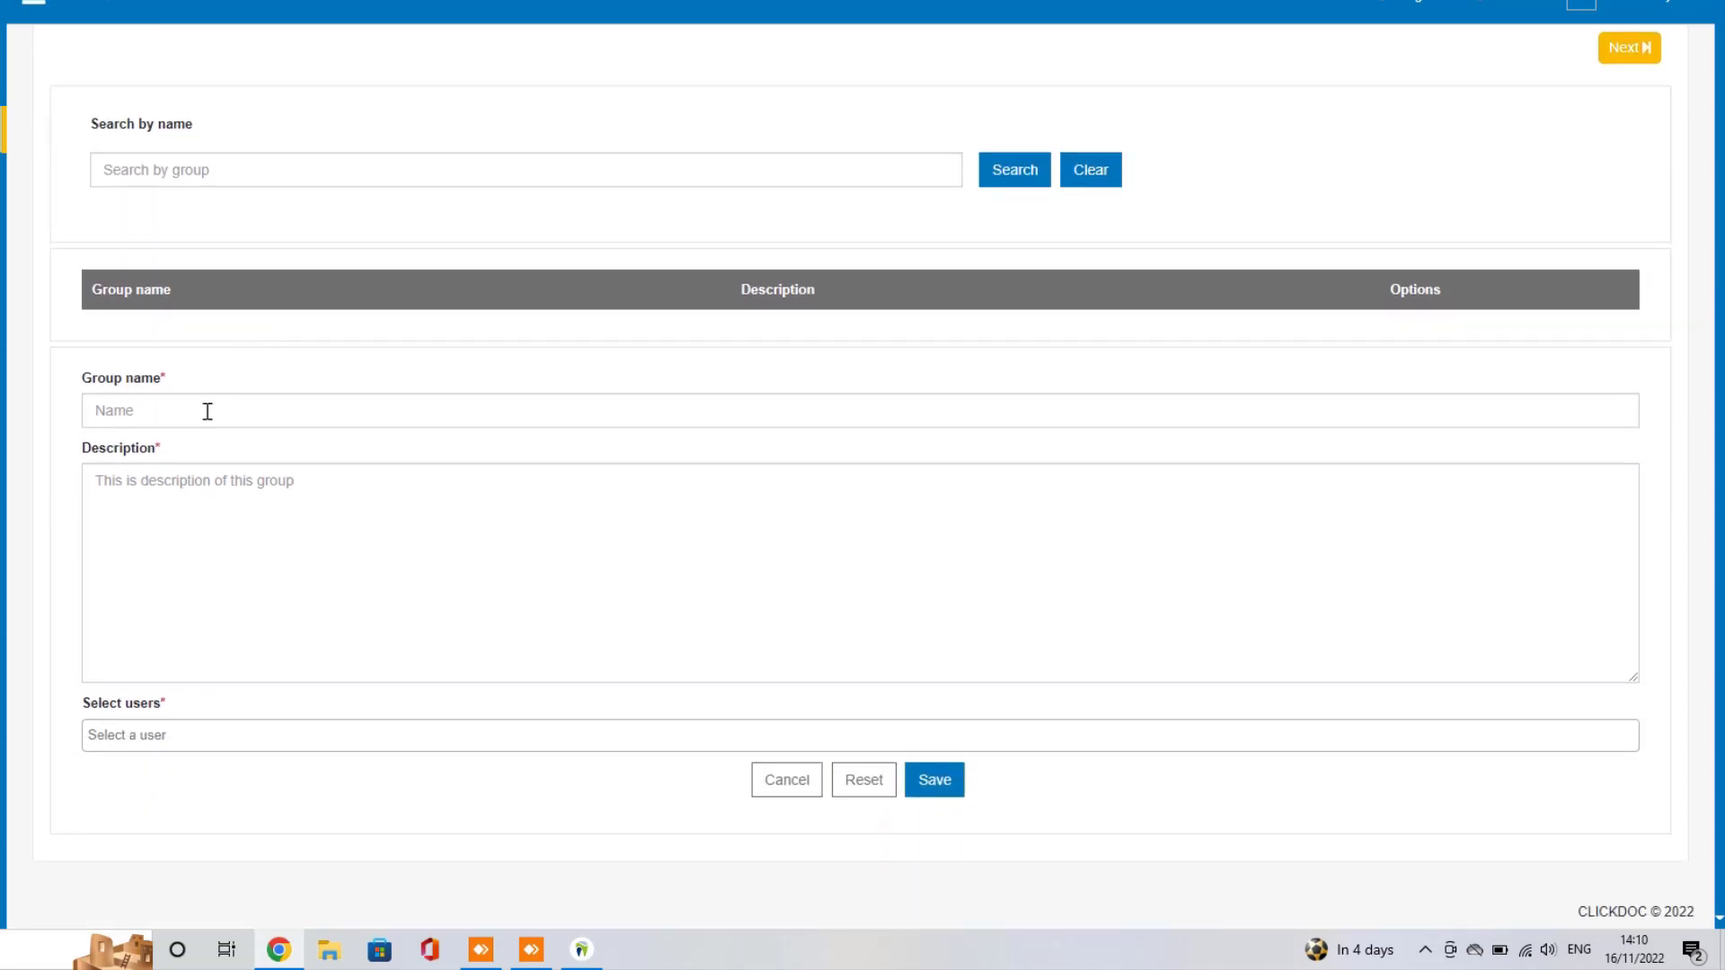
click(207, 412)
text(Battand)
click(241, 493)
text(Alle tand)
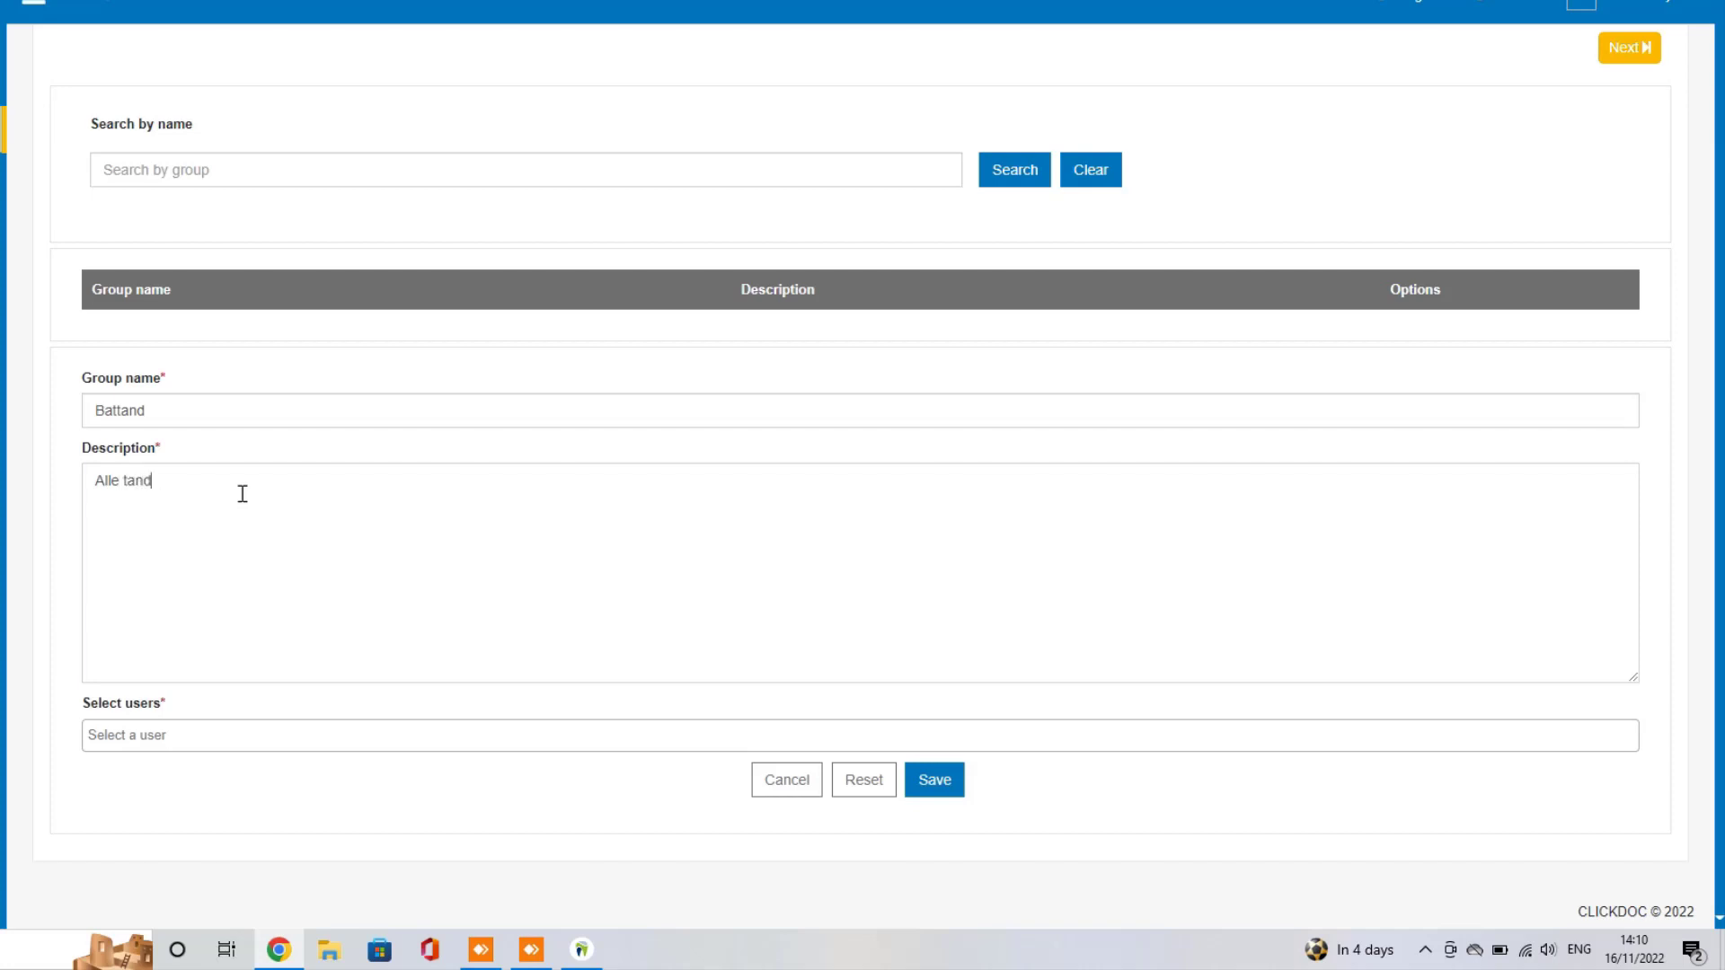
text(artsen)
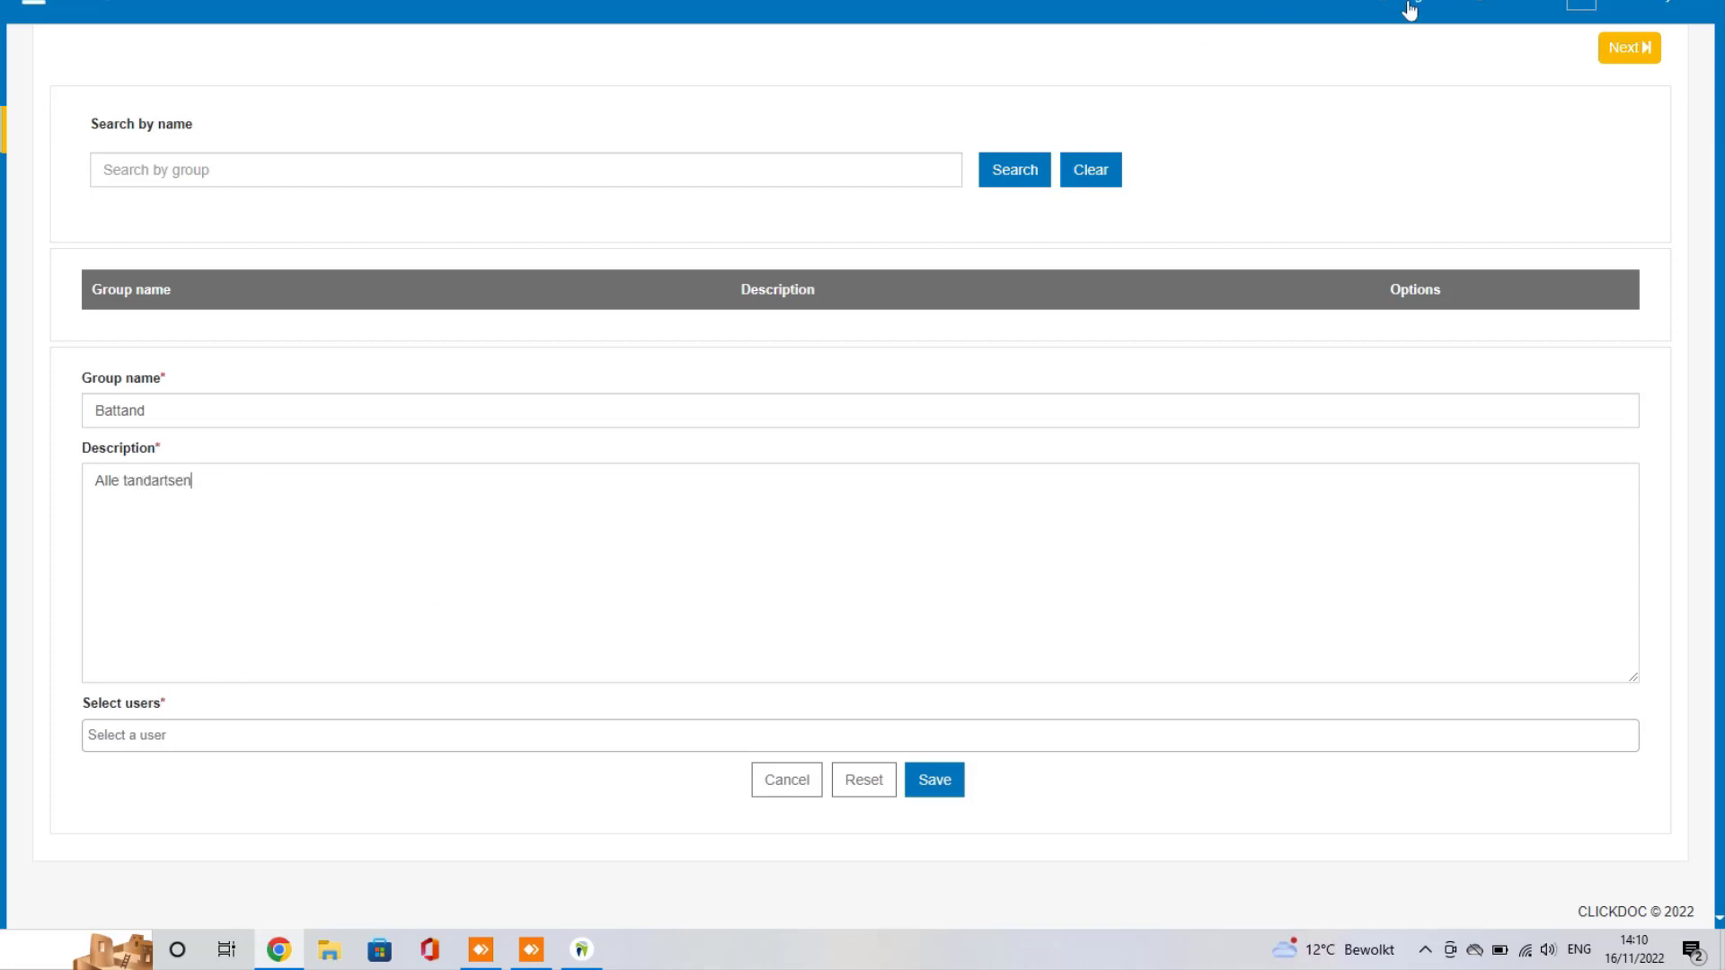
click(150, 736)
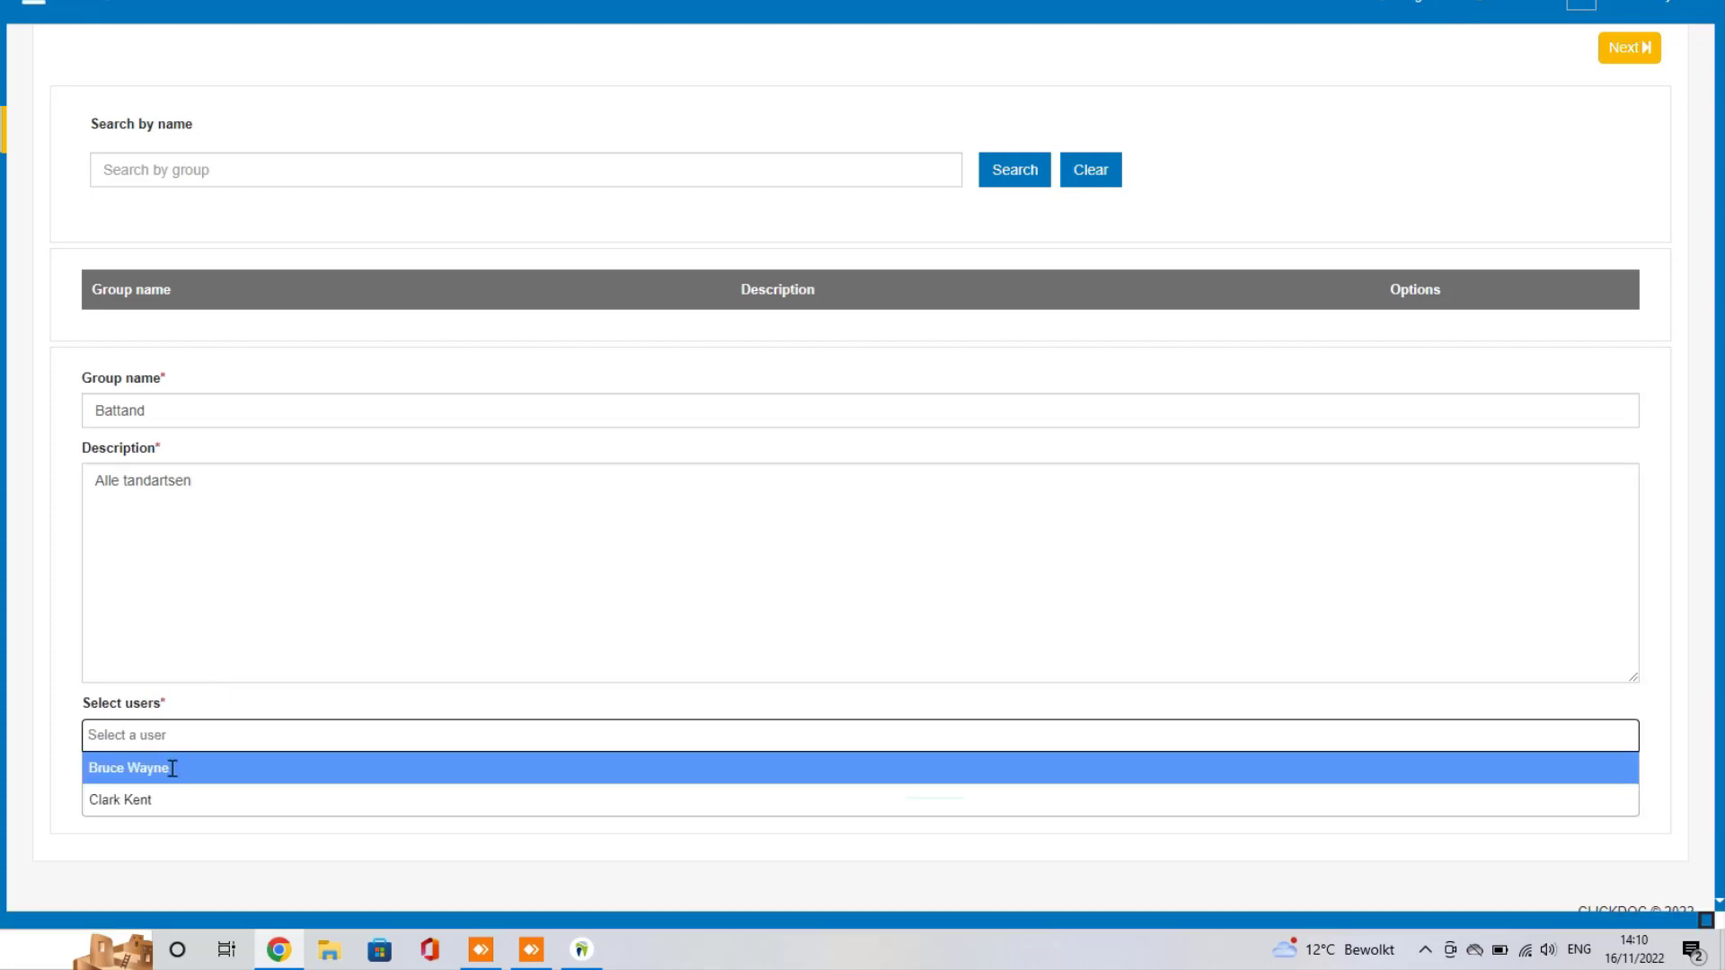
click(173, 770)
click(293, 737)
click(177, 798)
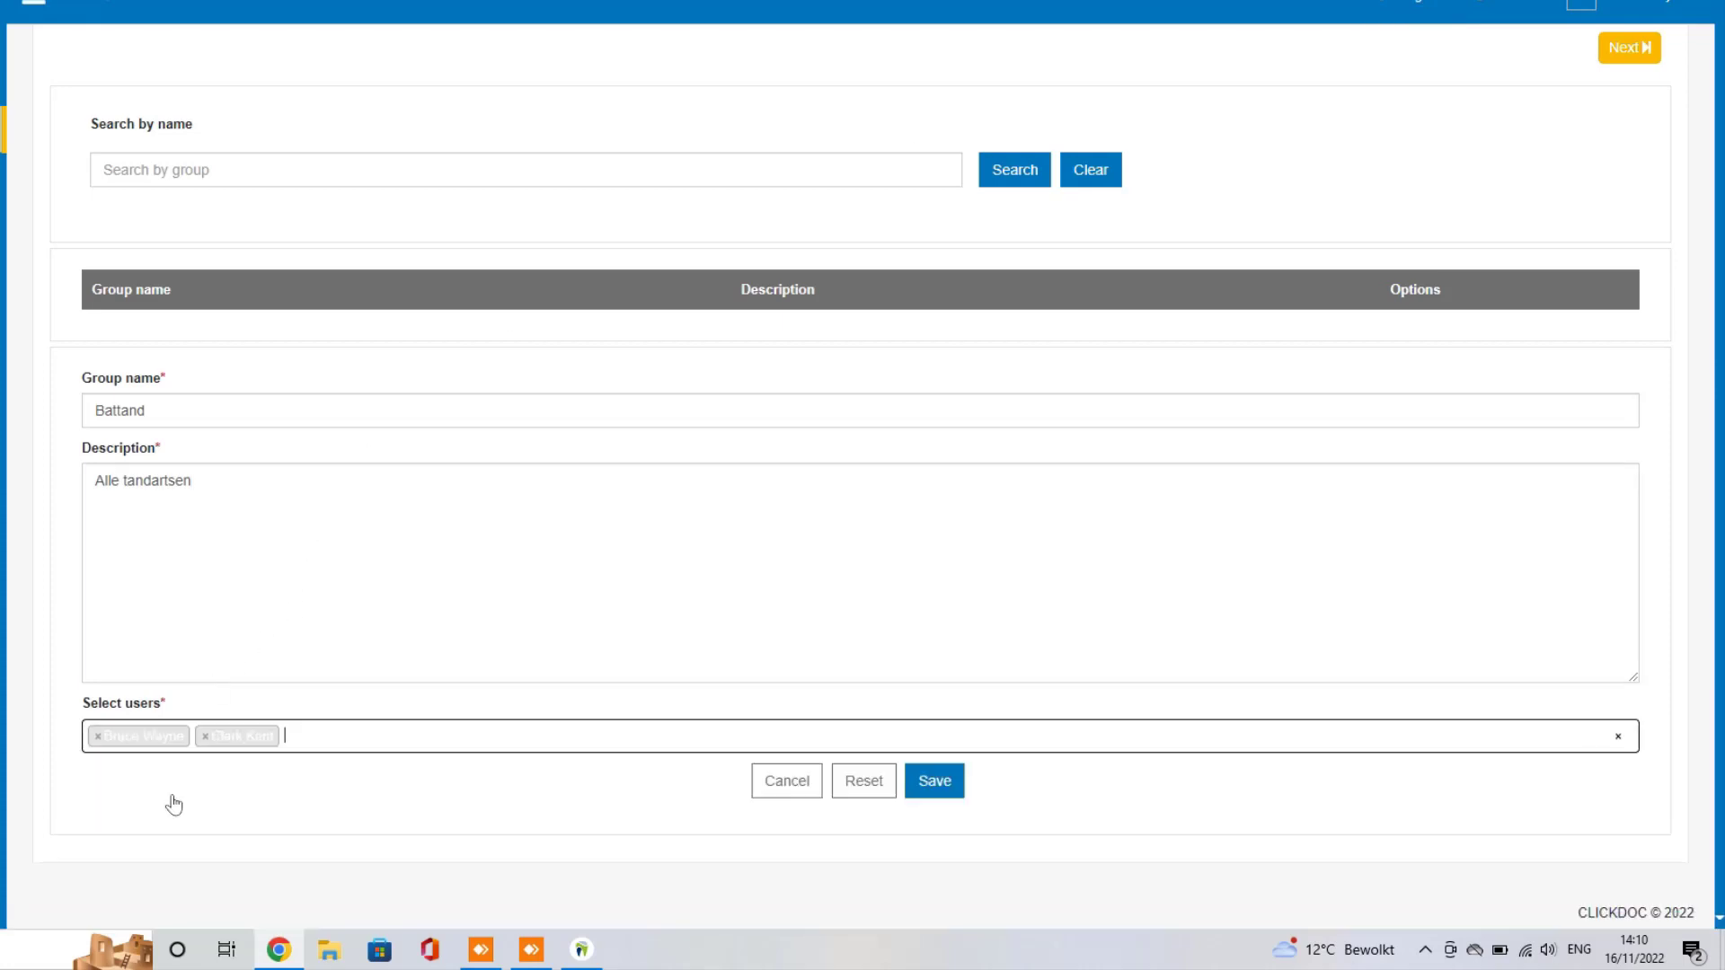
Step: Save the Battand group and switch the interface language to Nederlands
click(933, 789)
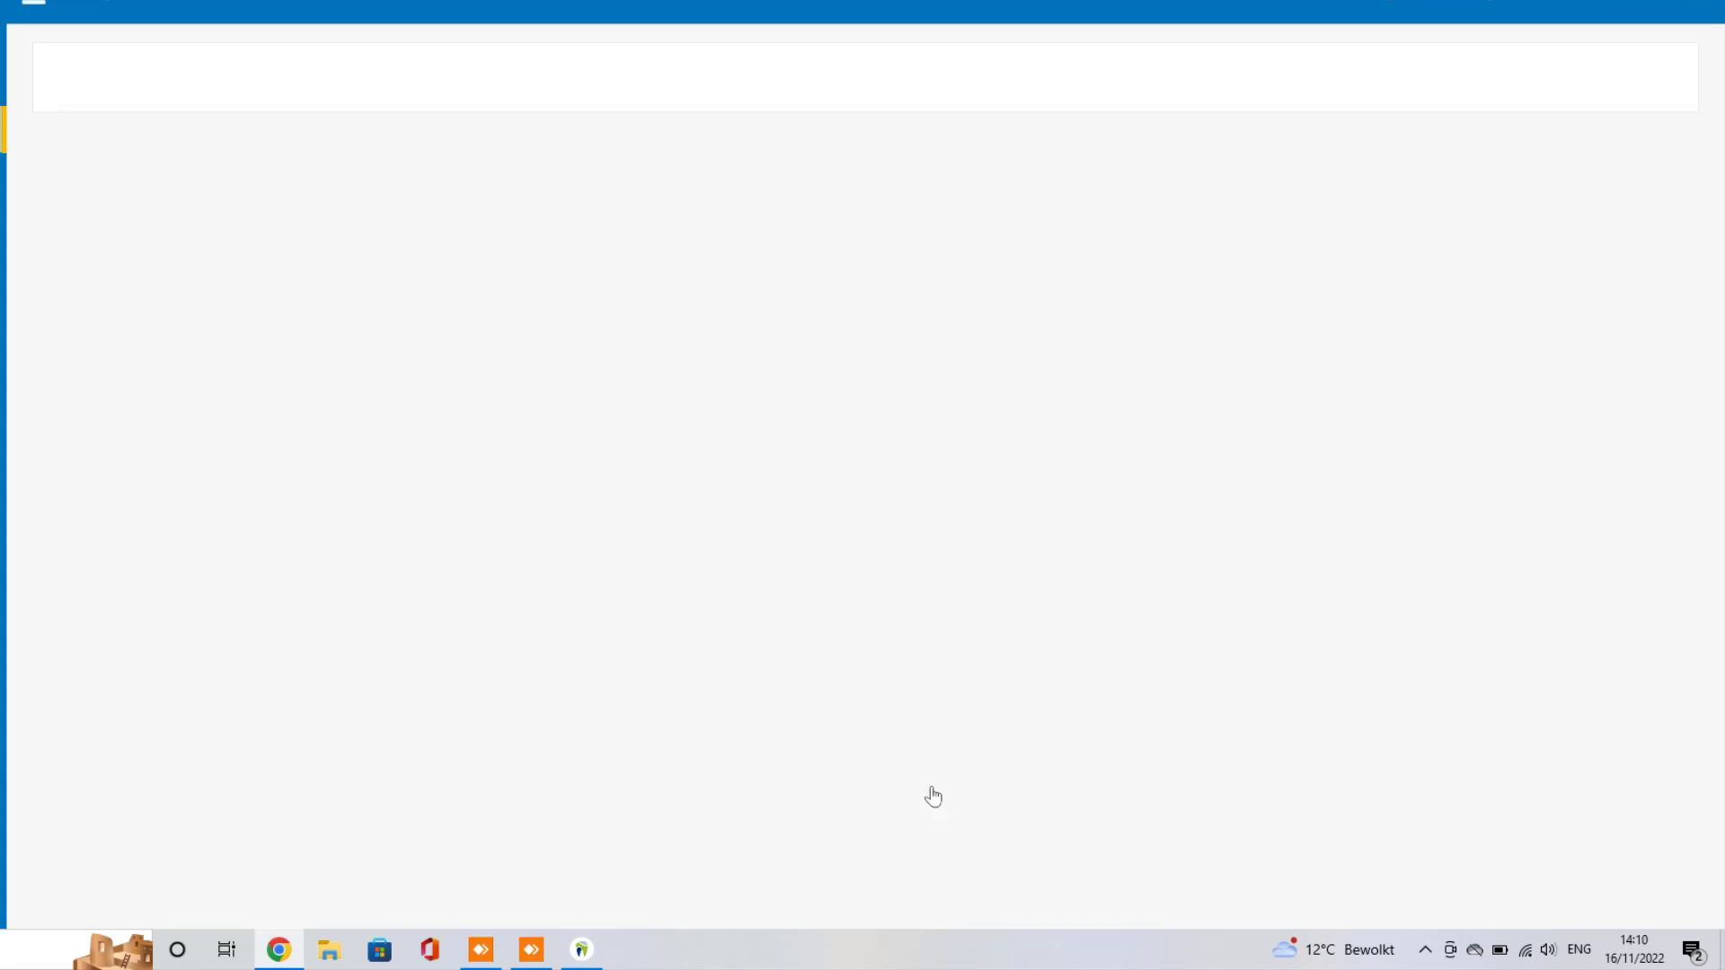
click(1414, 14)
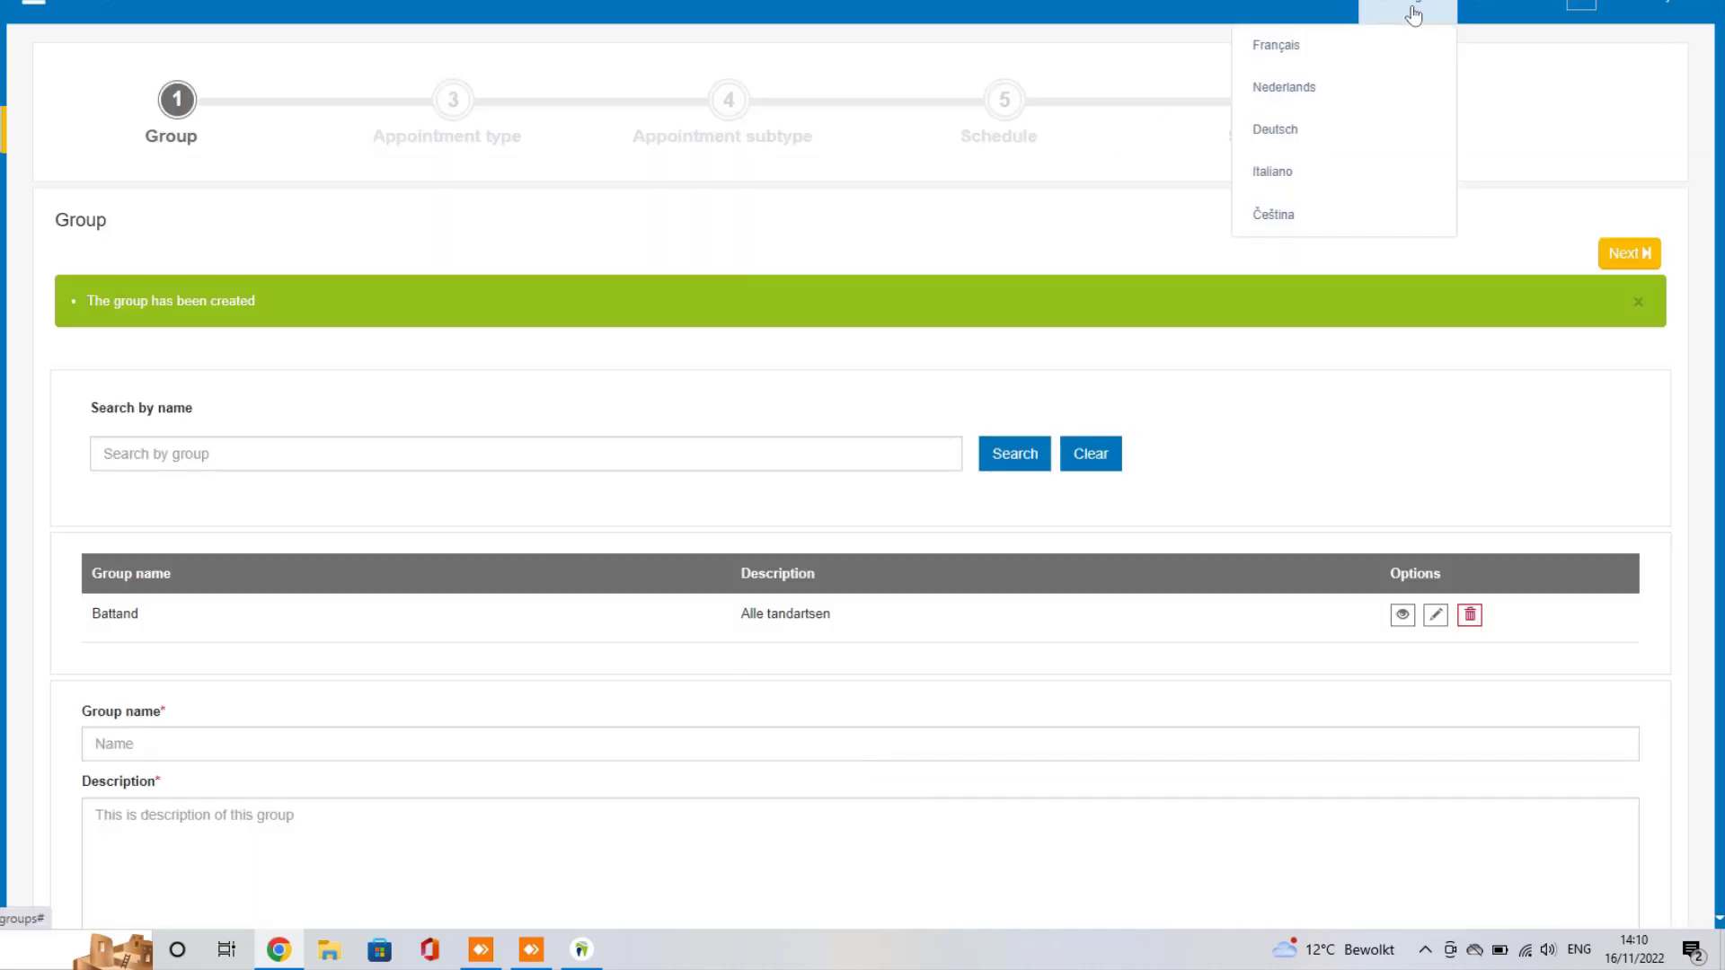
click(1319, 83)
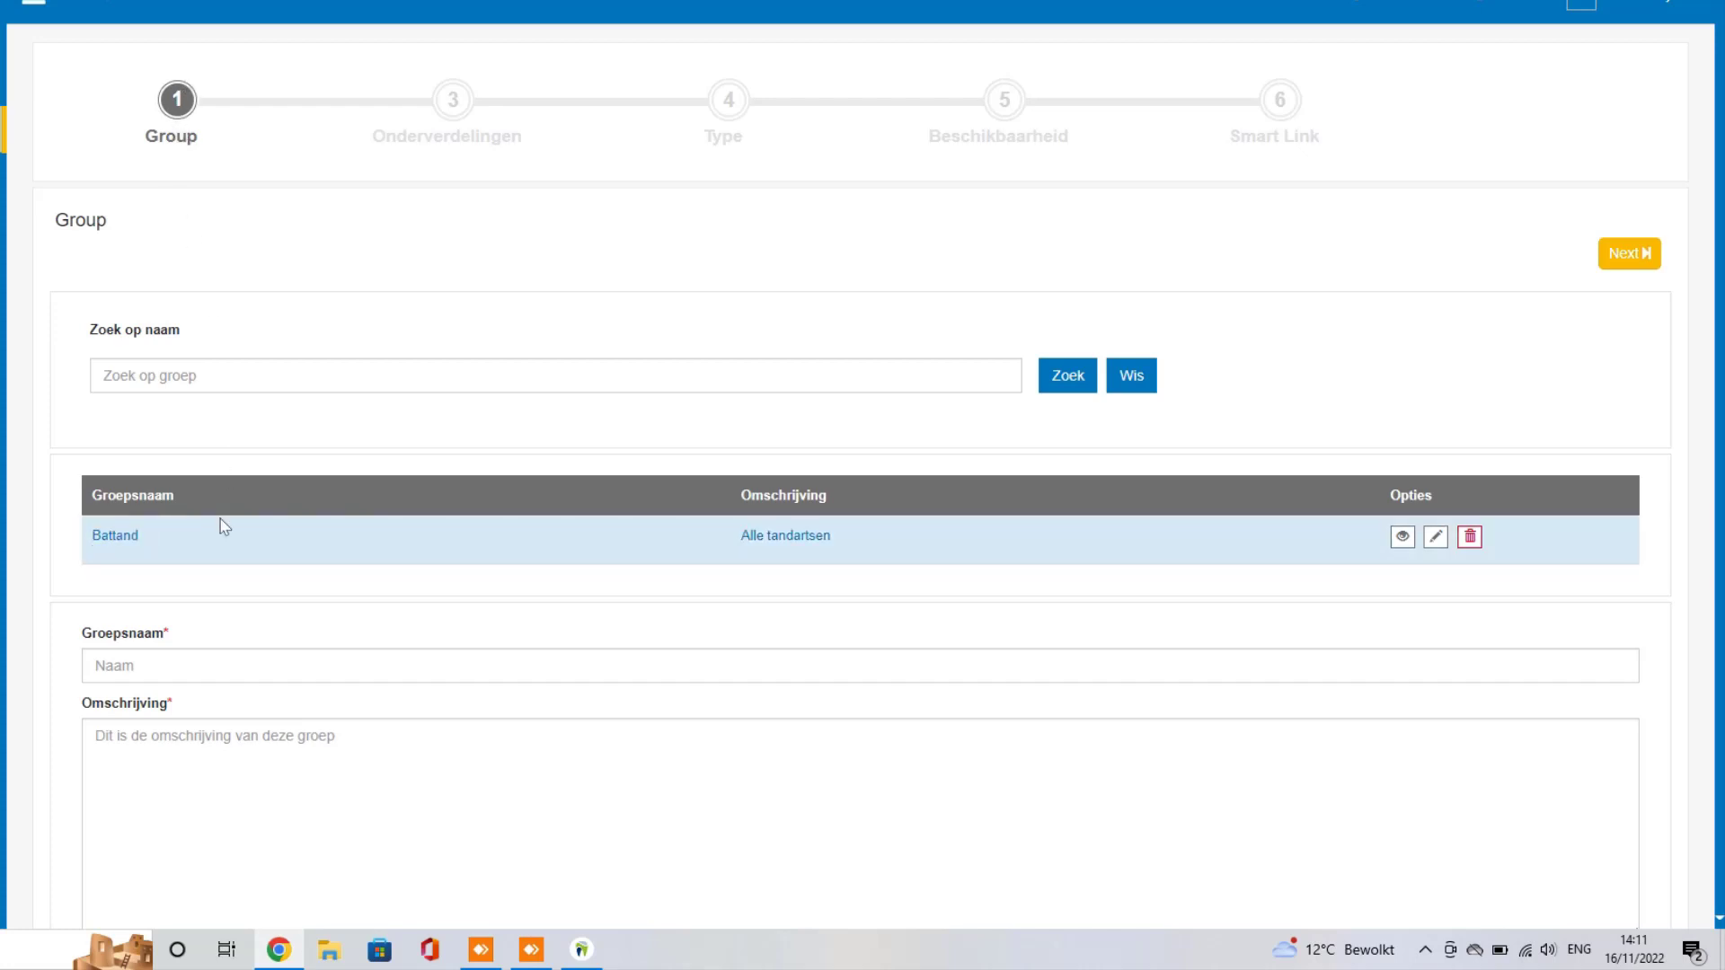
Step: Edit the Battand group and save it again unchanged
click(1438, 539)
scroll(597, 365, down, 3)
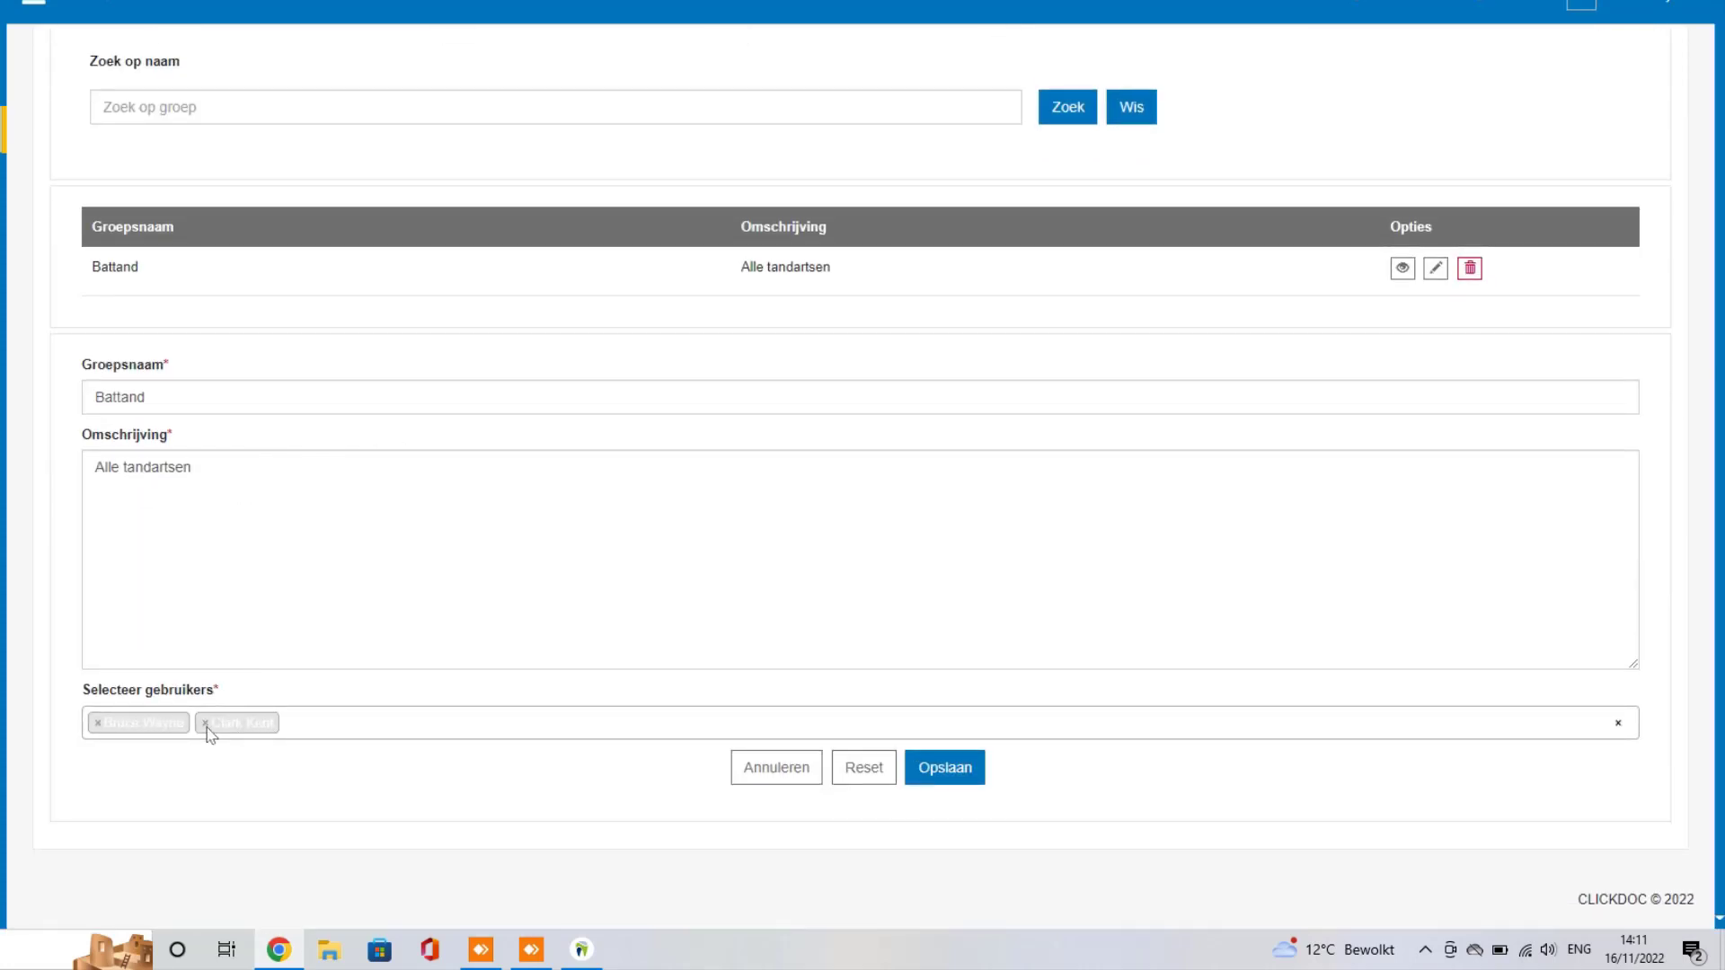
click(935, 784)
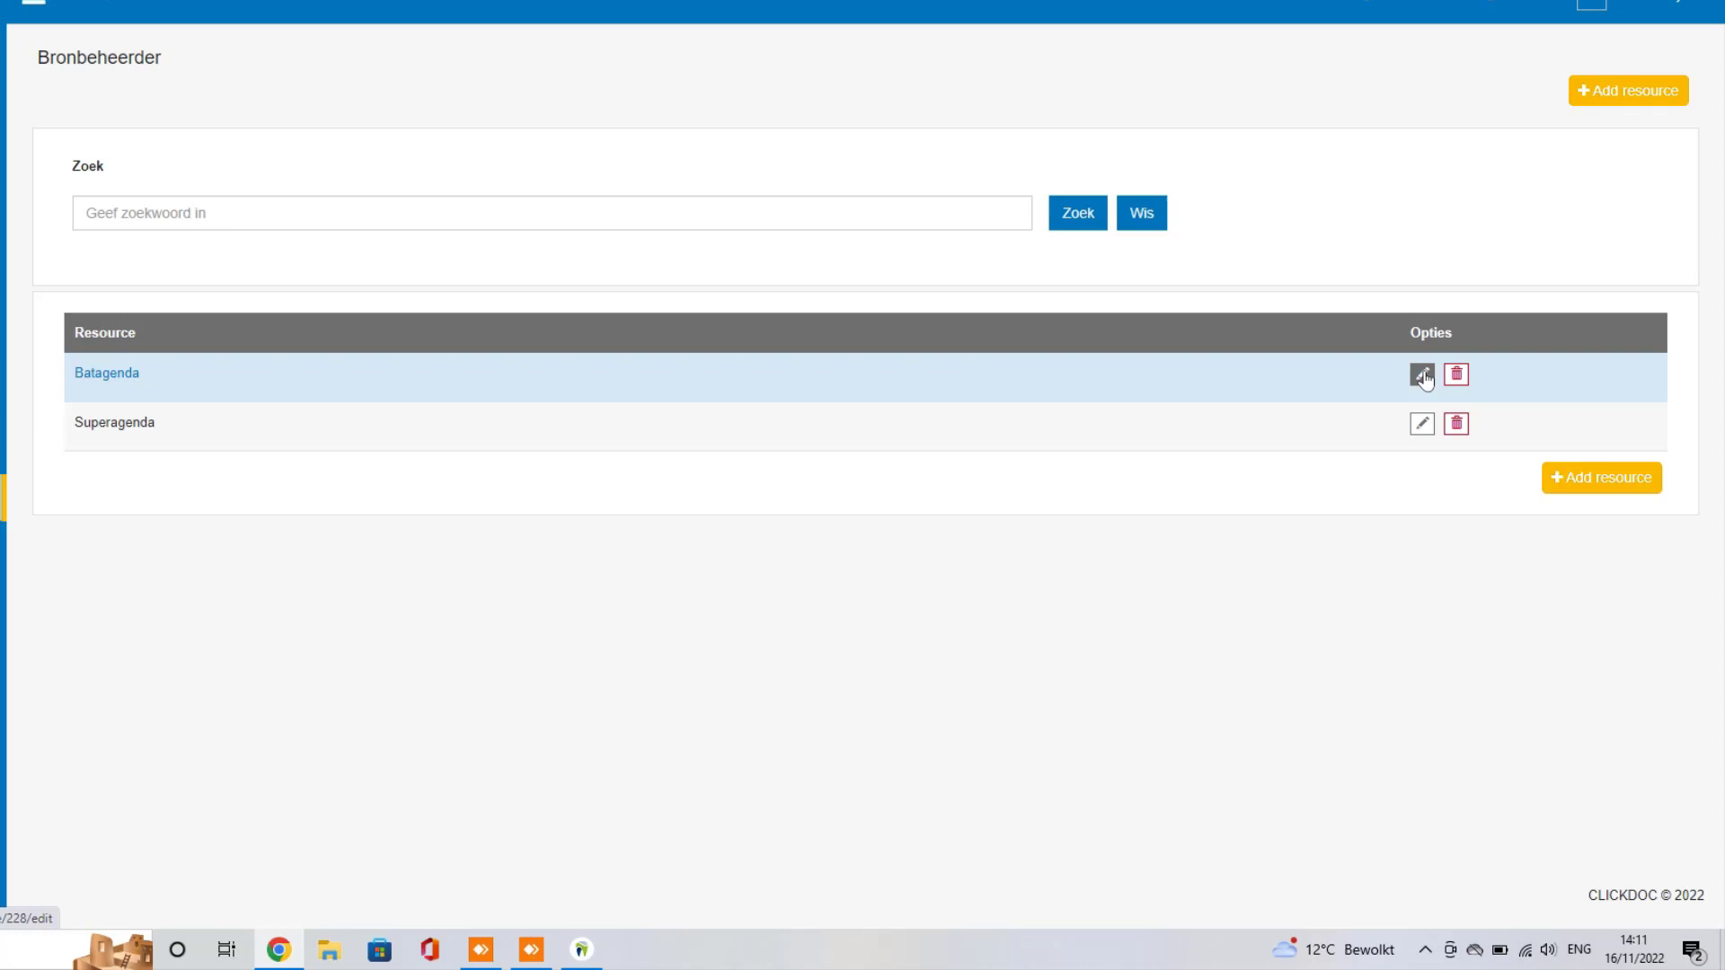
Step: In Batagenda, draw 9:00–12:30 blocks on Monday, Tuesday, Wednesday and Friday
click(1422, 376)
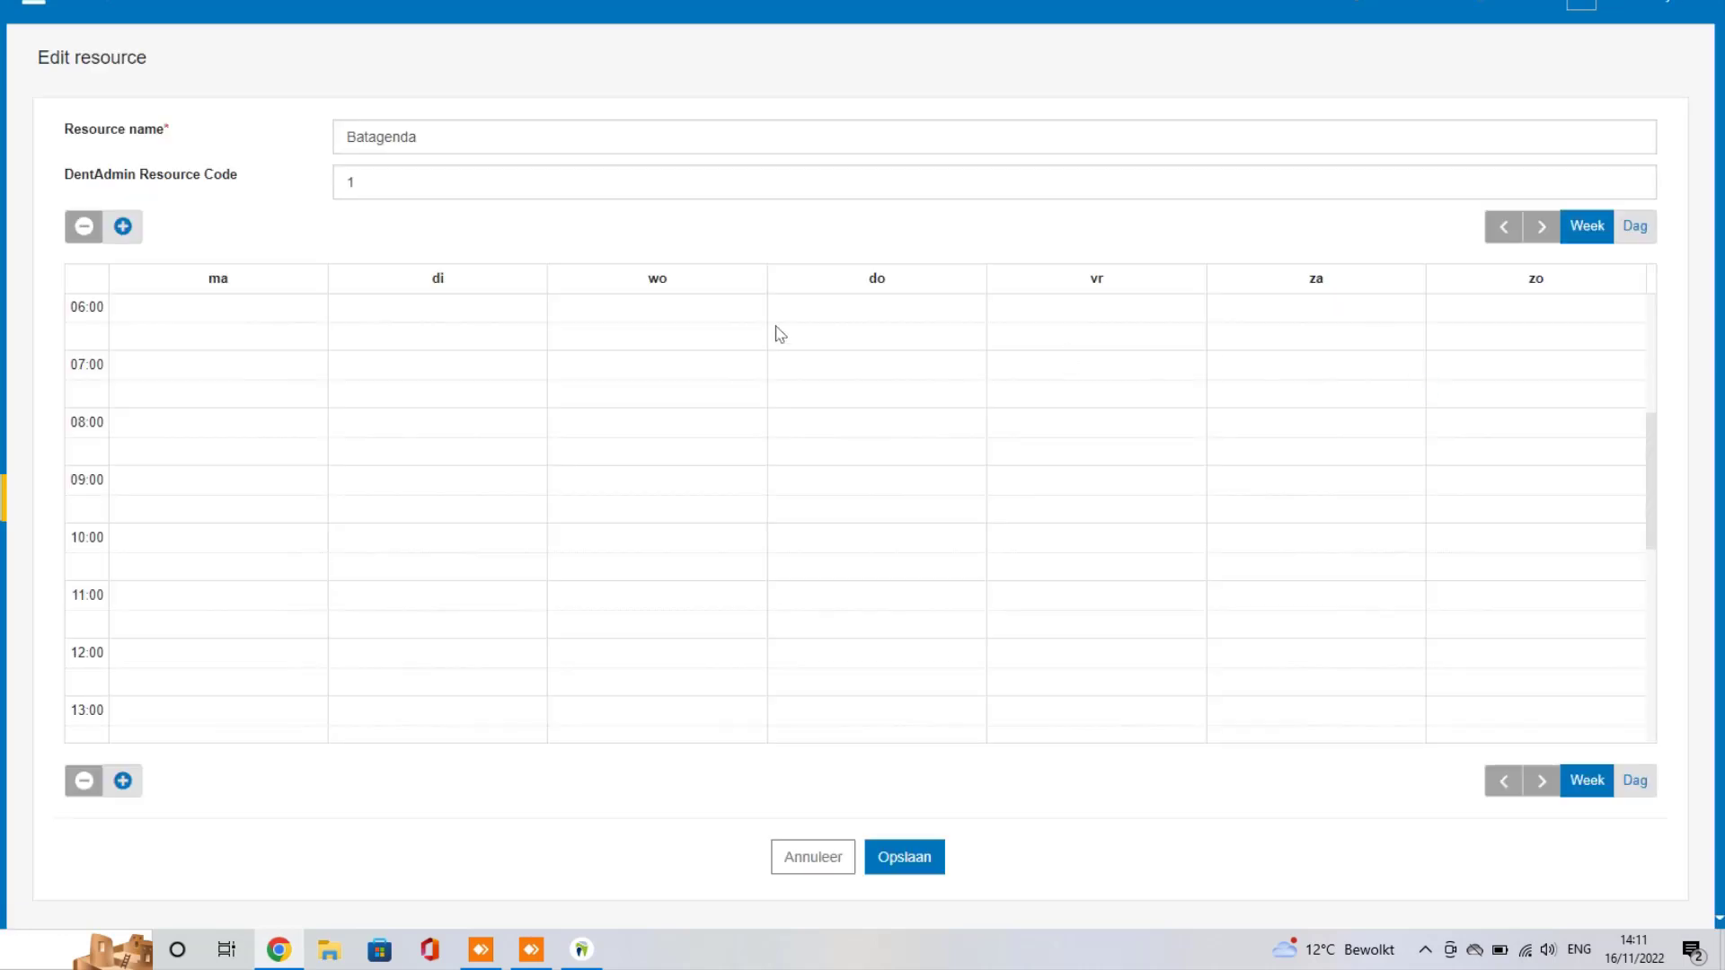
scroll(231, 401, down, 2)
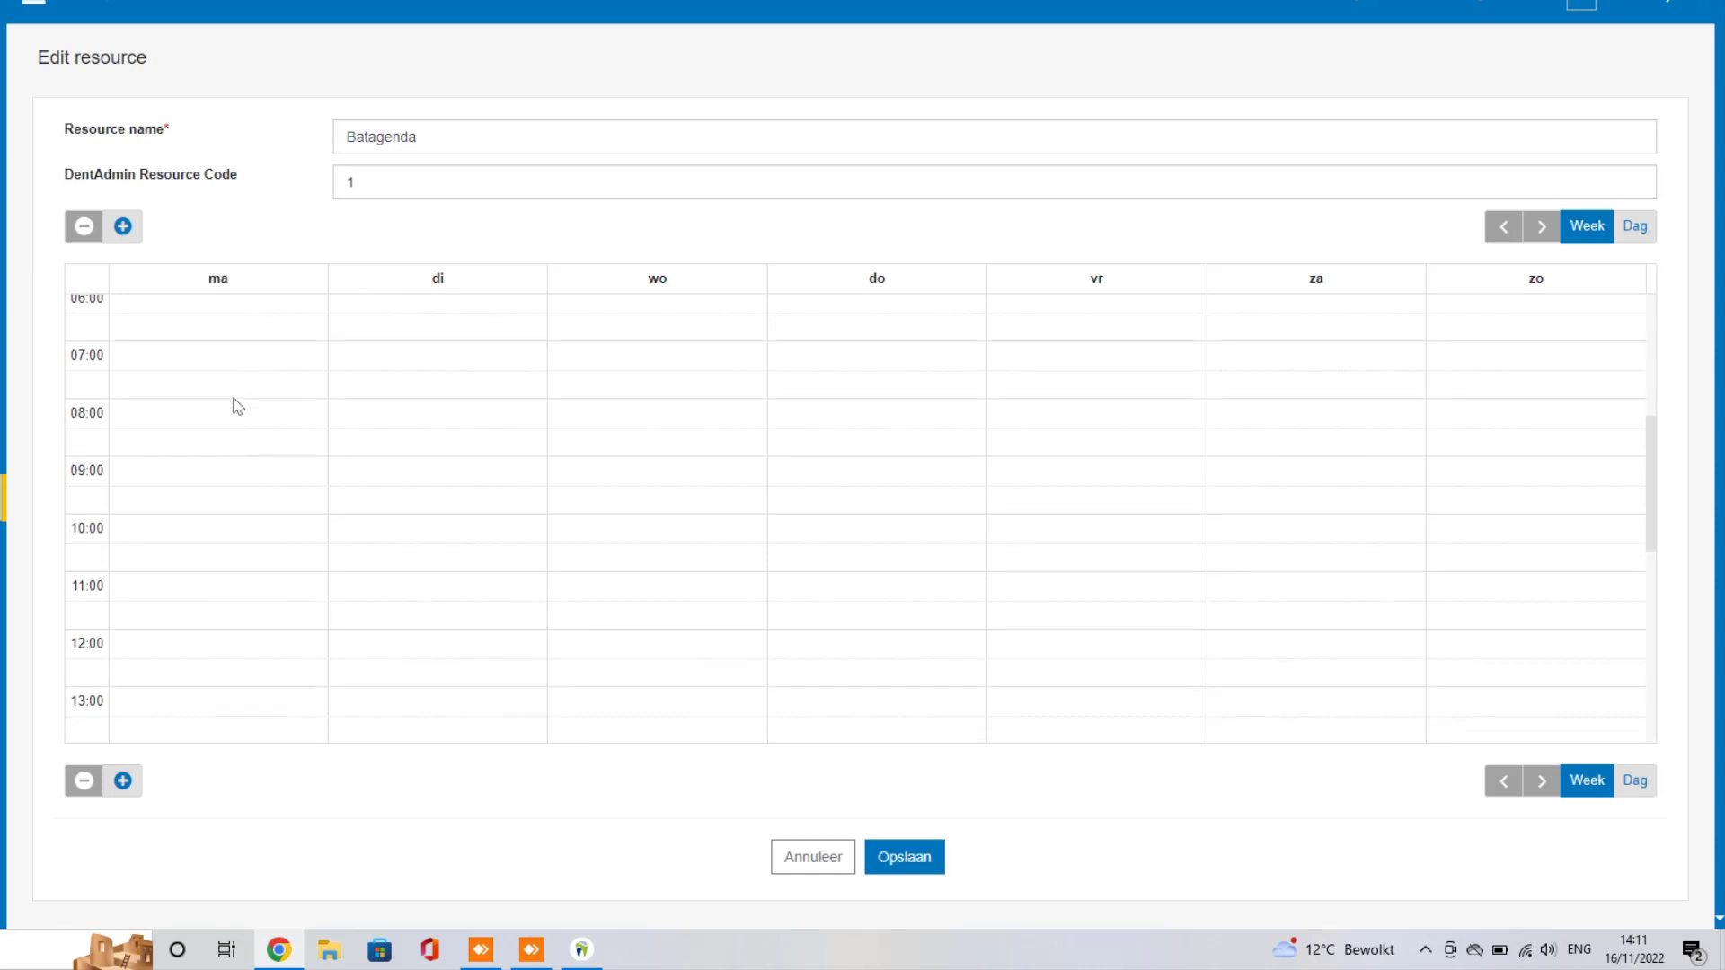
drag(187, 365, 226, 549)
drag(422, 367, 413, 550)
drag(663, 379, 644, 552)
drag(1060, 370, 1039, 566)
Step: Assign the dentist to the Friday, Wednesday, Tuesday and Monday morning blocks
click(1098, 470)
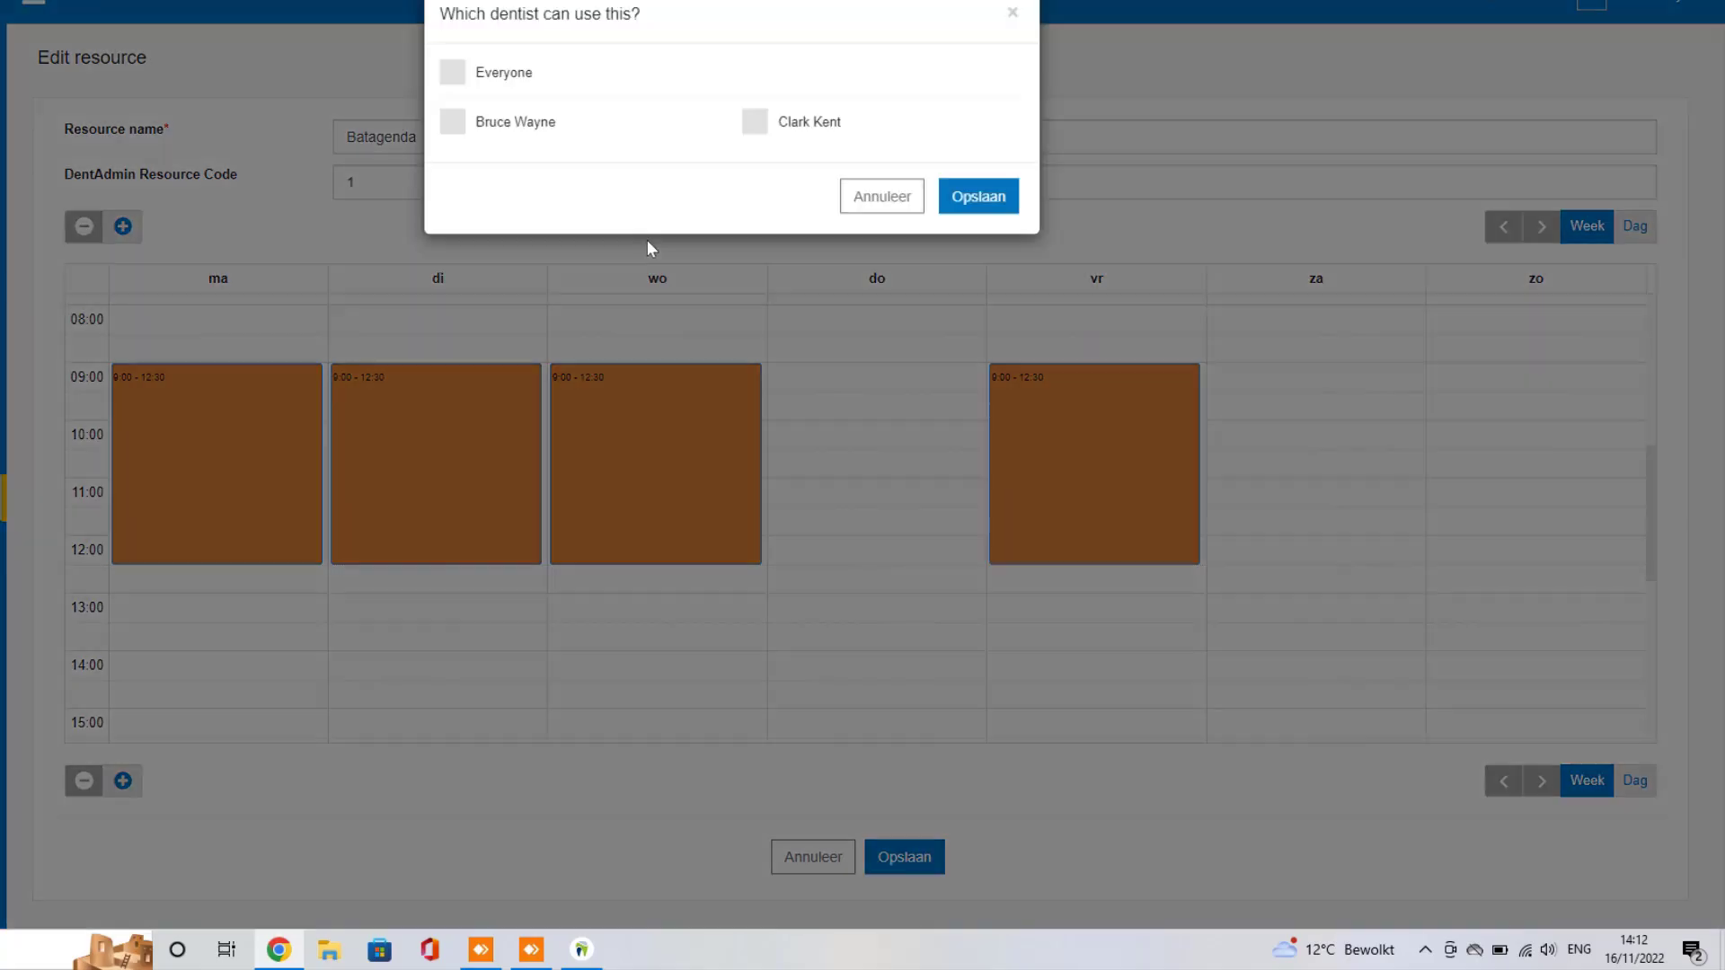
click(459, 137)
click(962, 212)
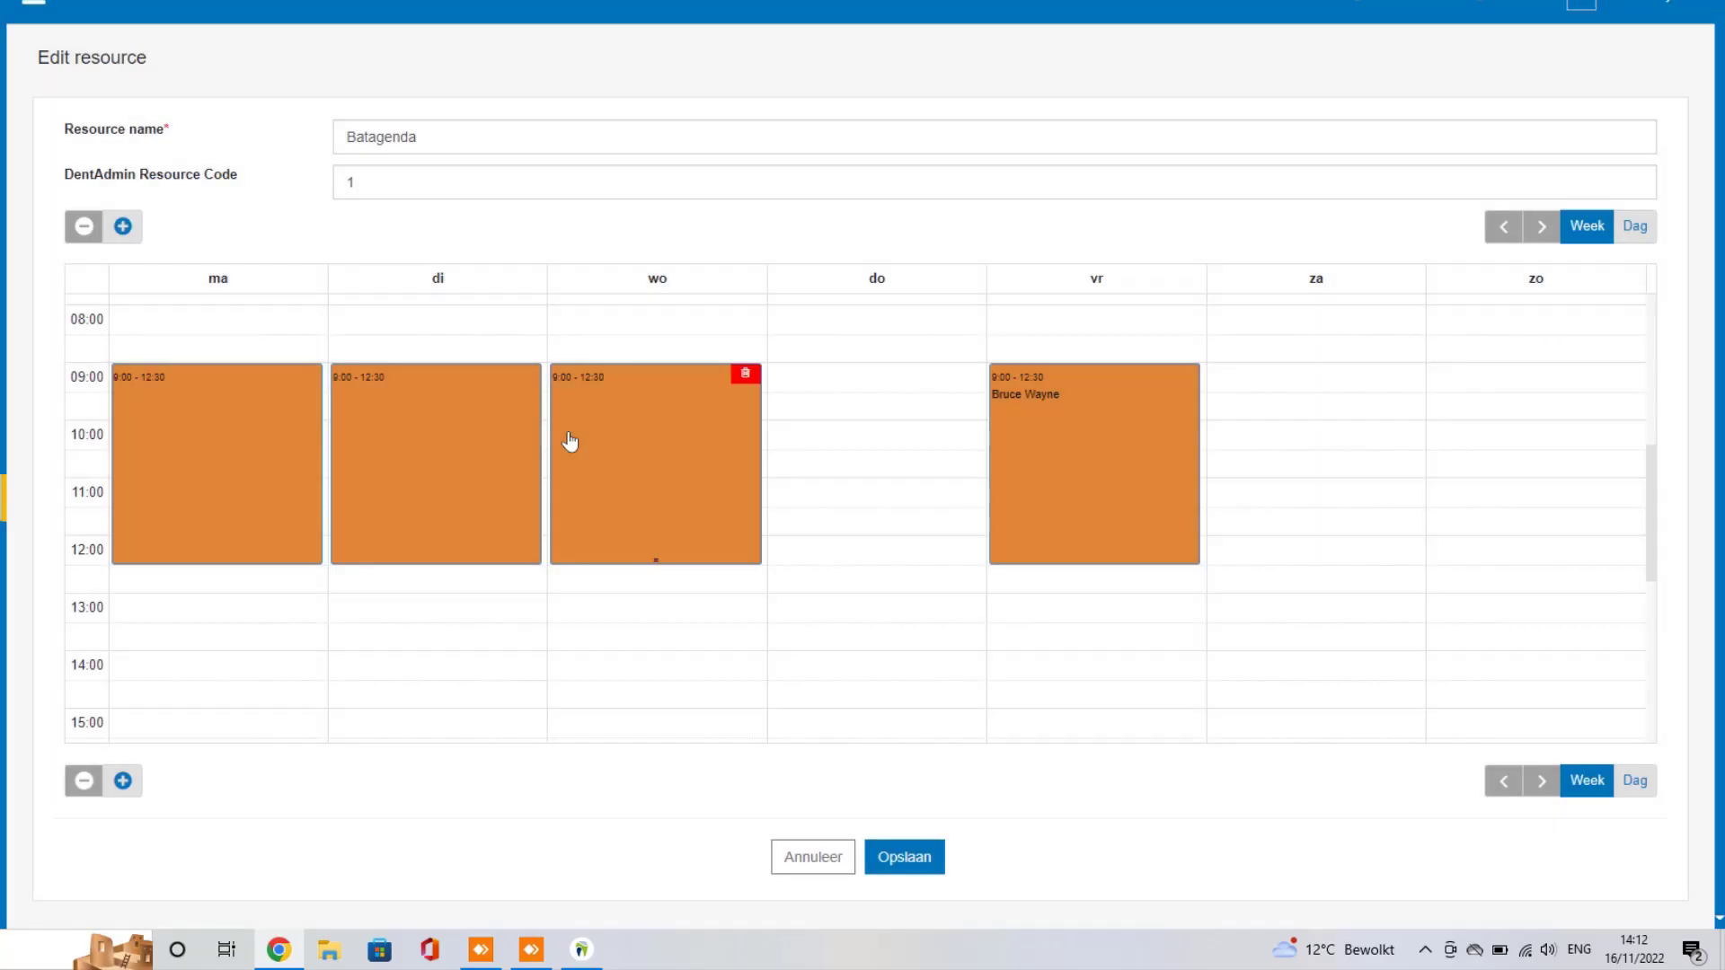
click(570, 443)
click(453, 125)
click(979, 199)
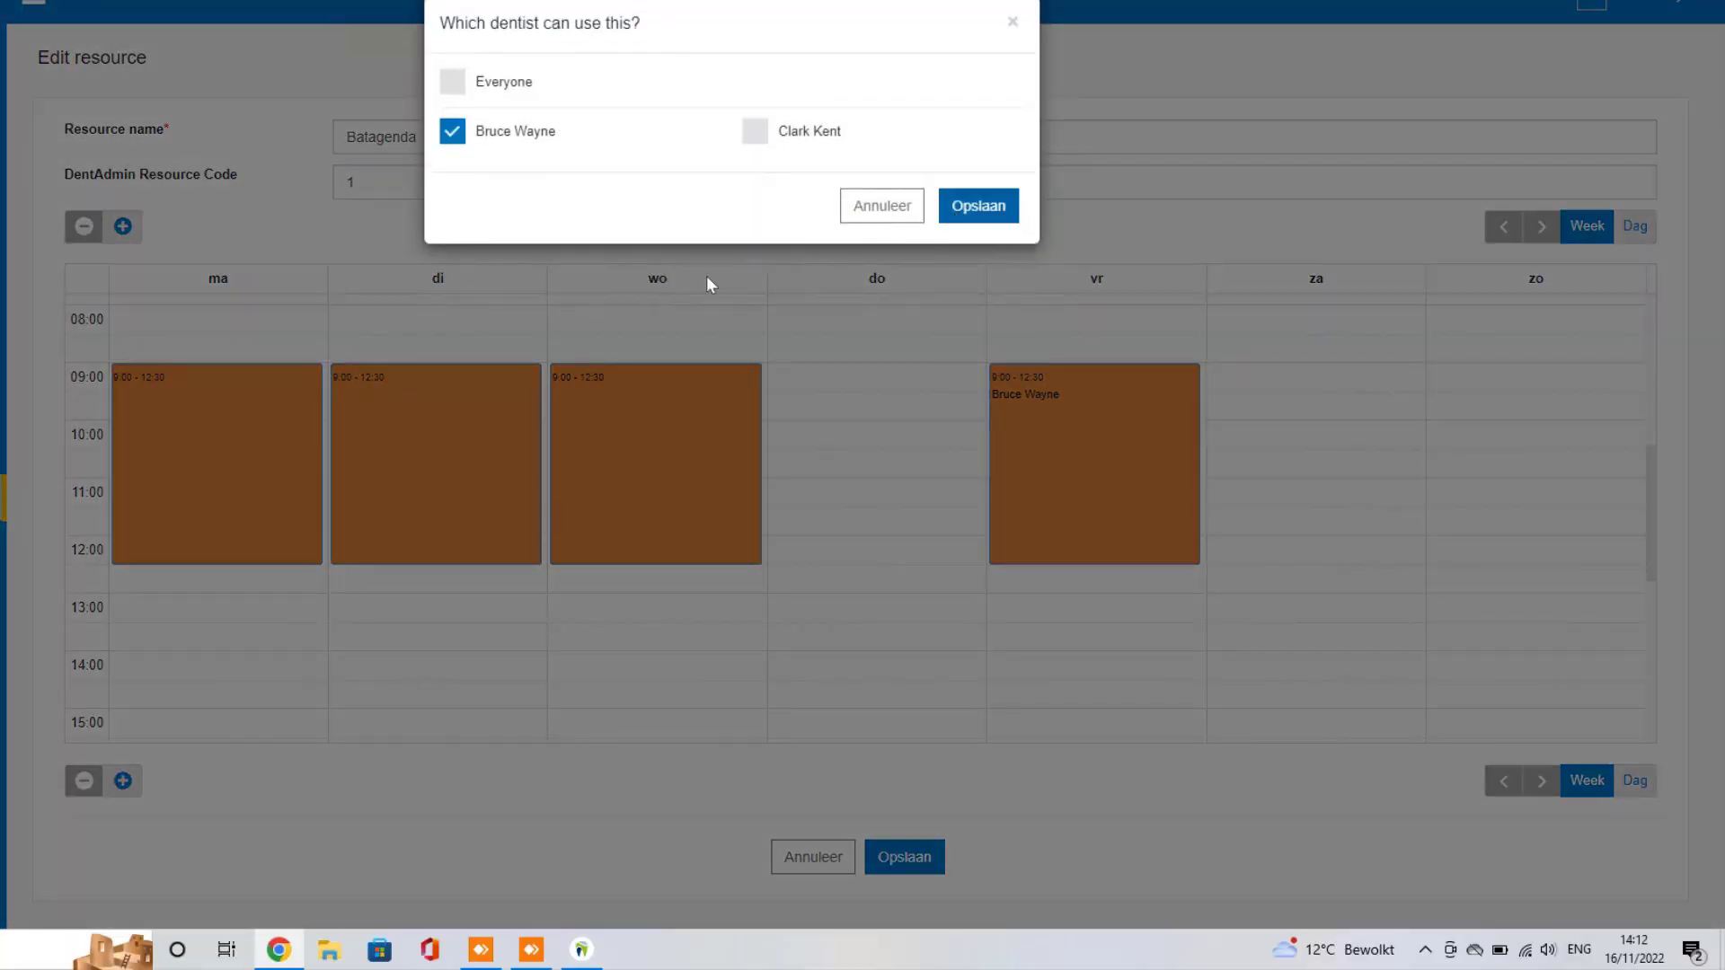
click(432, 414)
click(453, 125)
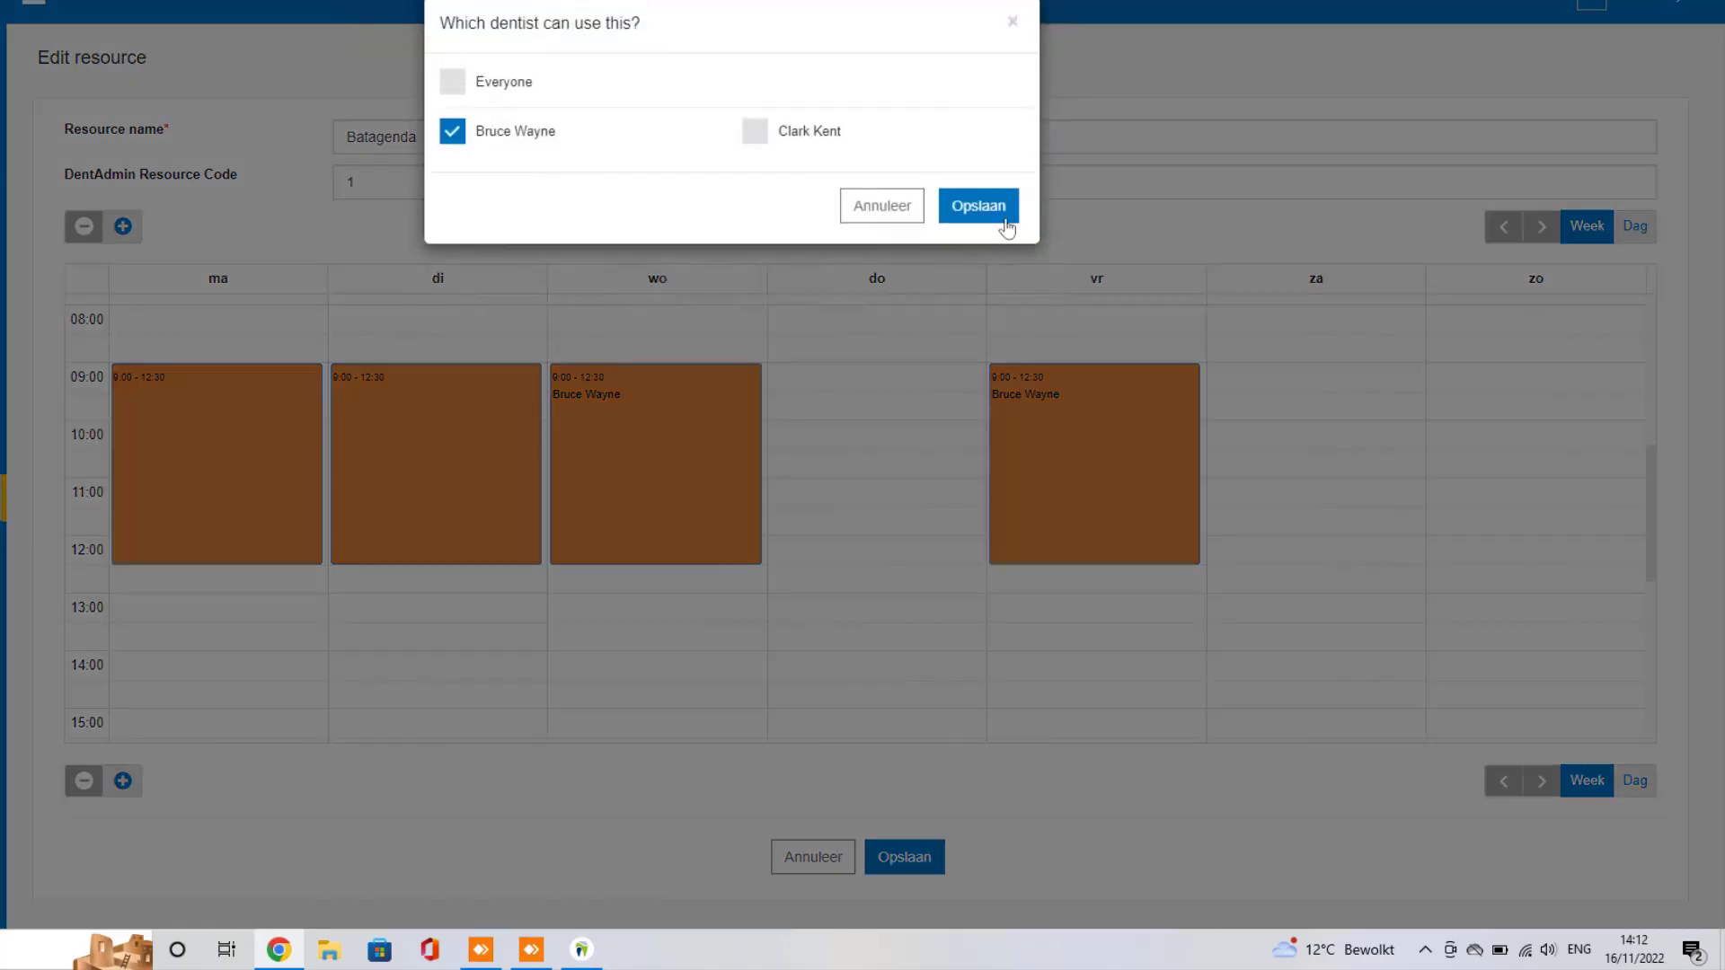
click(979, 201)
click(173, 427)
click(453, 131)
click(953, 204)
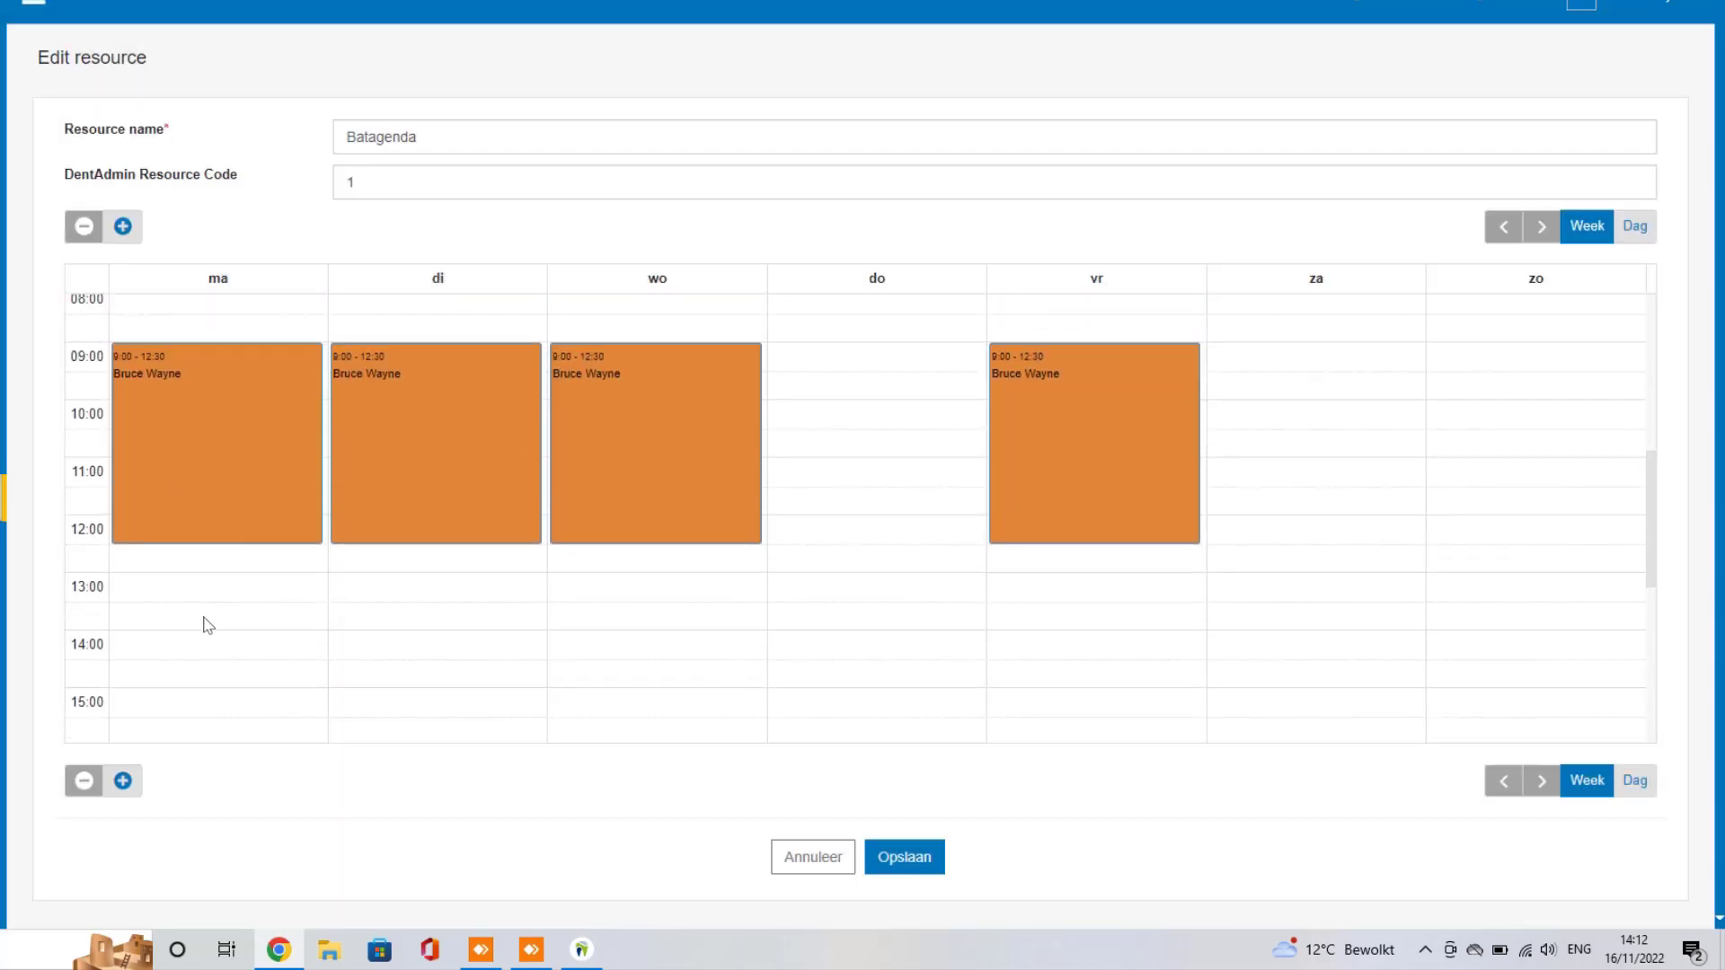
scroll(270, 570, down, 3)
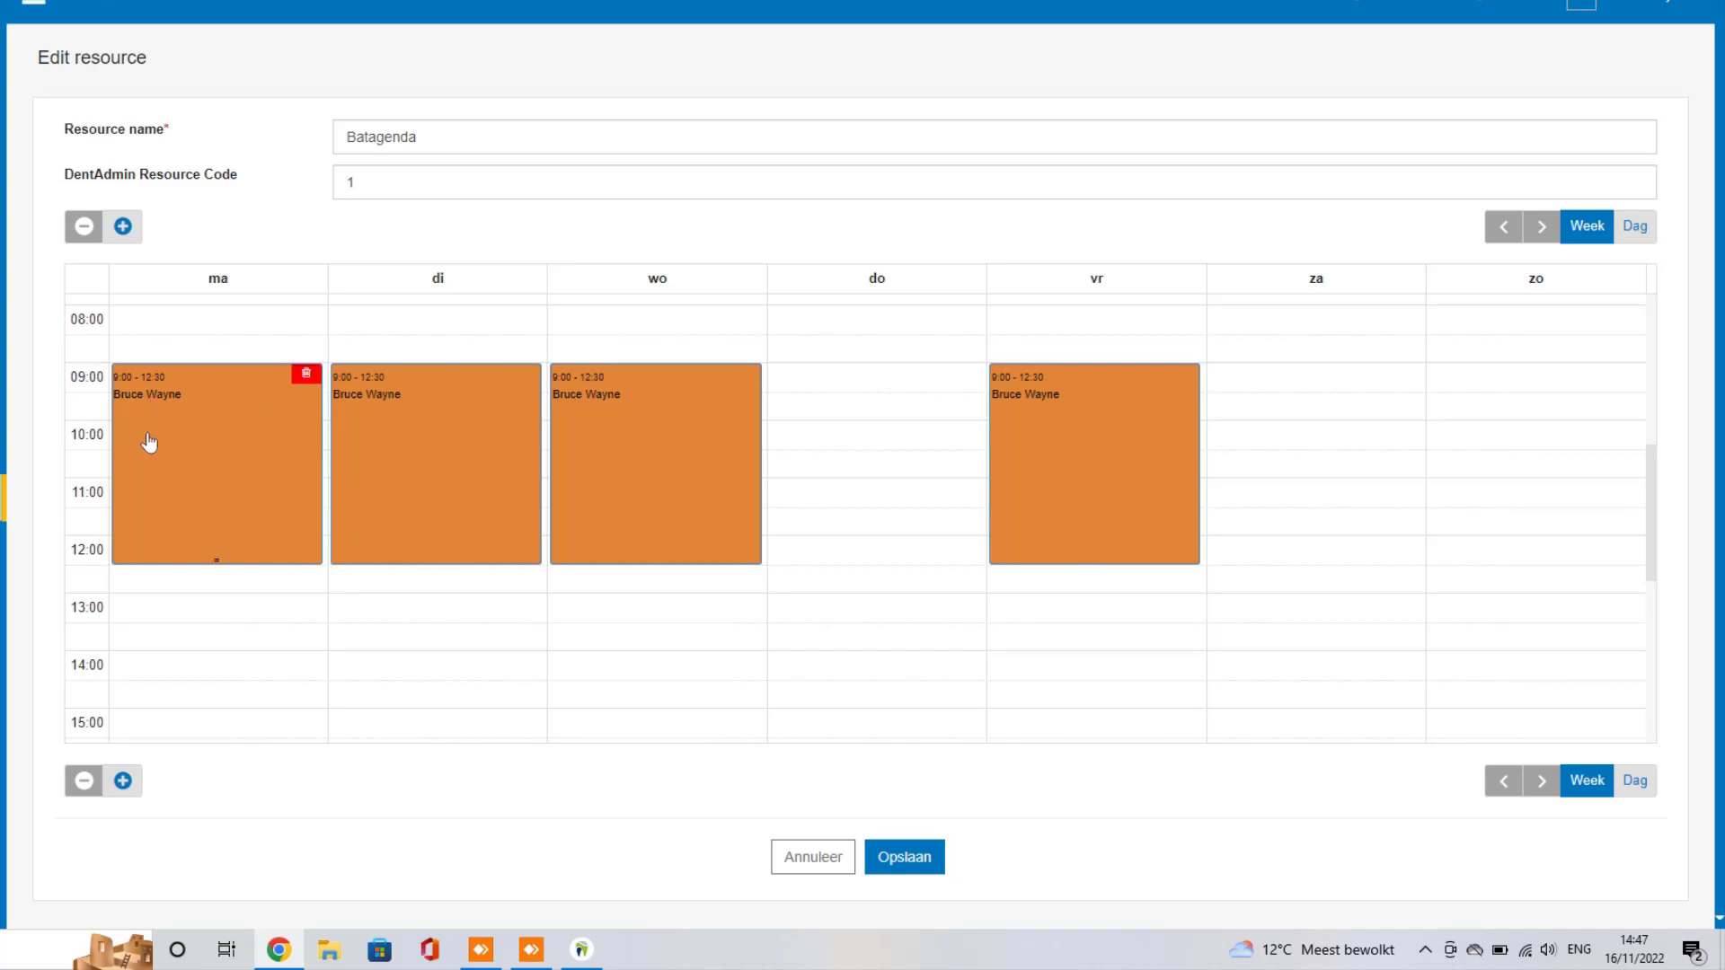
Step: Draw Batagenda afternoon blocks: 14:00–19:00 Monday–Wednesday and 14:00–18:00 Friday
scroll(330, 509, down, 4)
scroll(277, 489, up, 3)
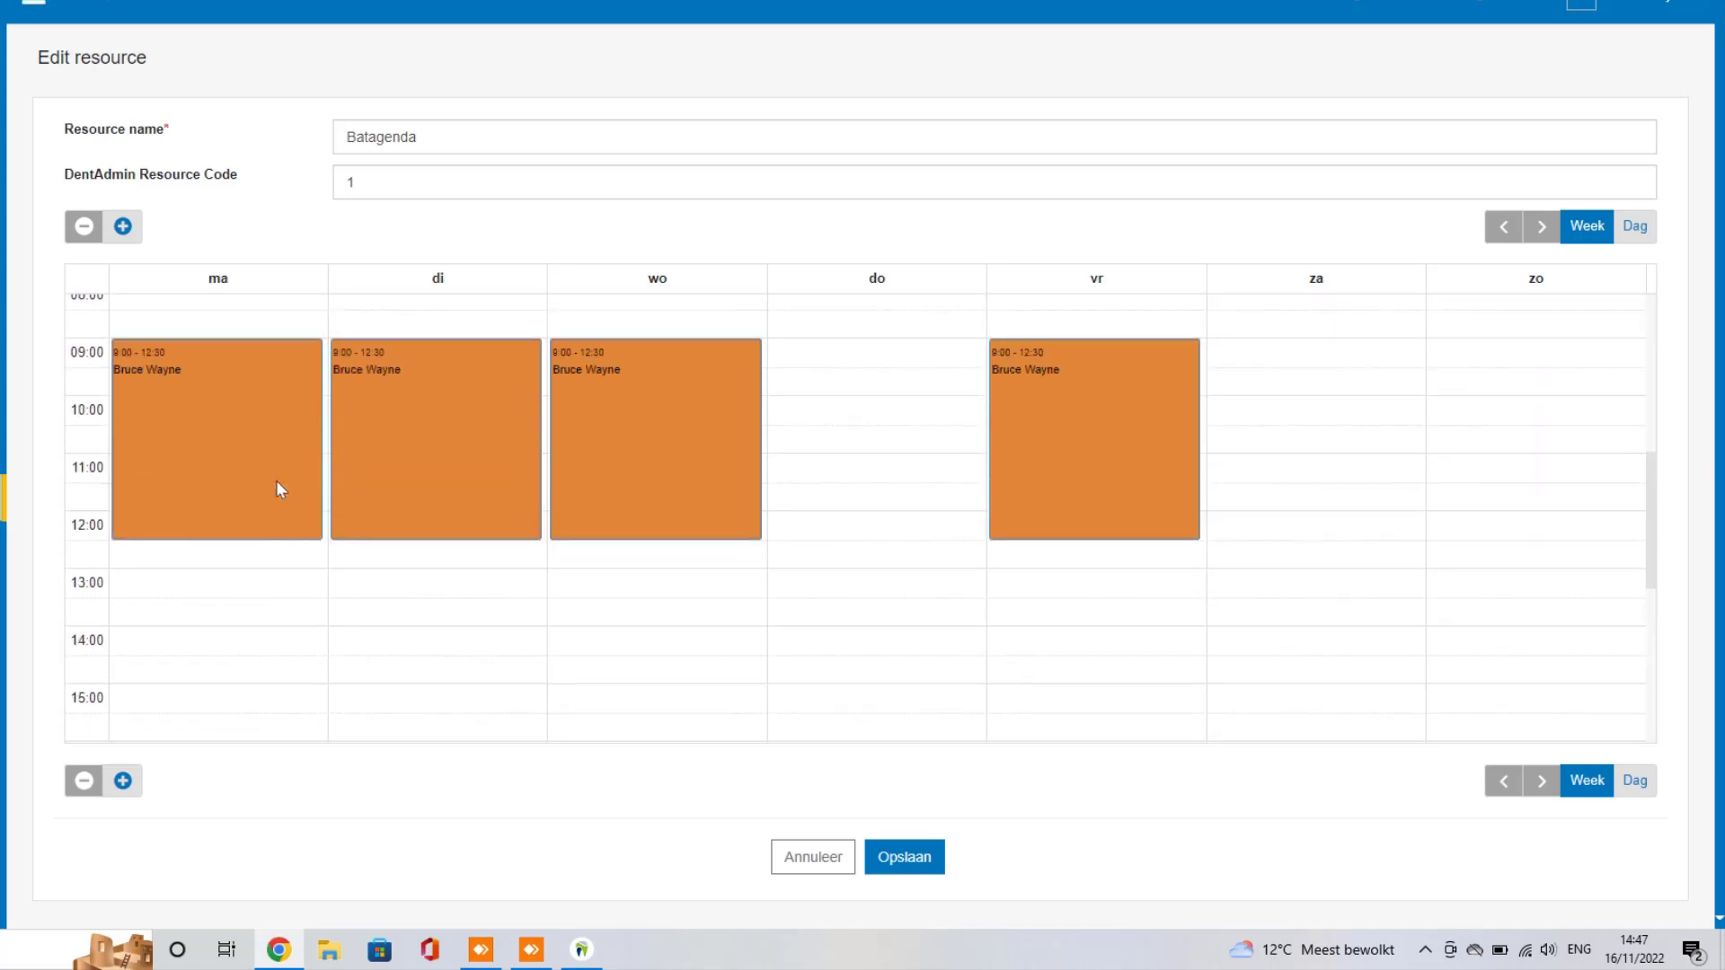
scroll(198, 468, down, 3)
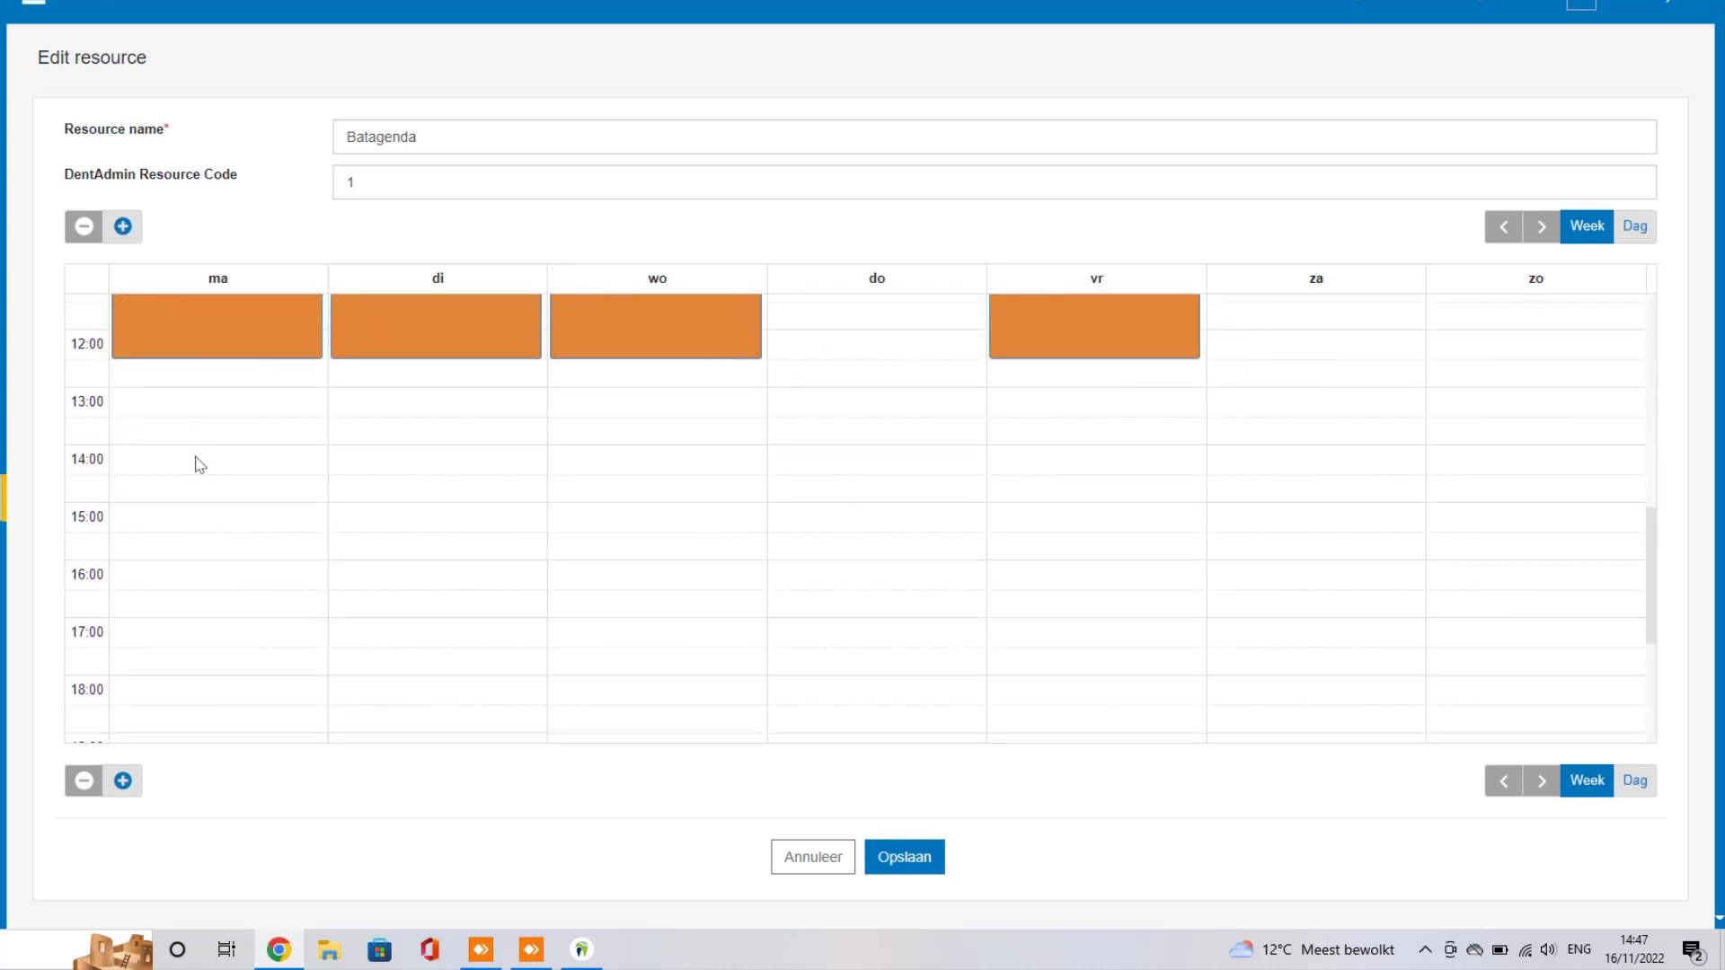
drag(200, 461, 181, 682)
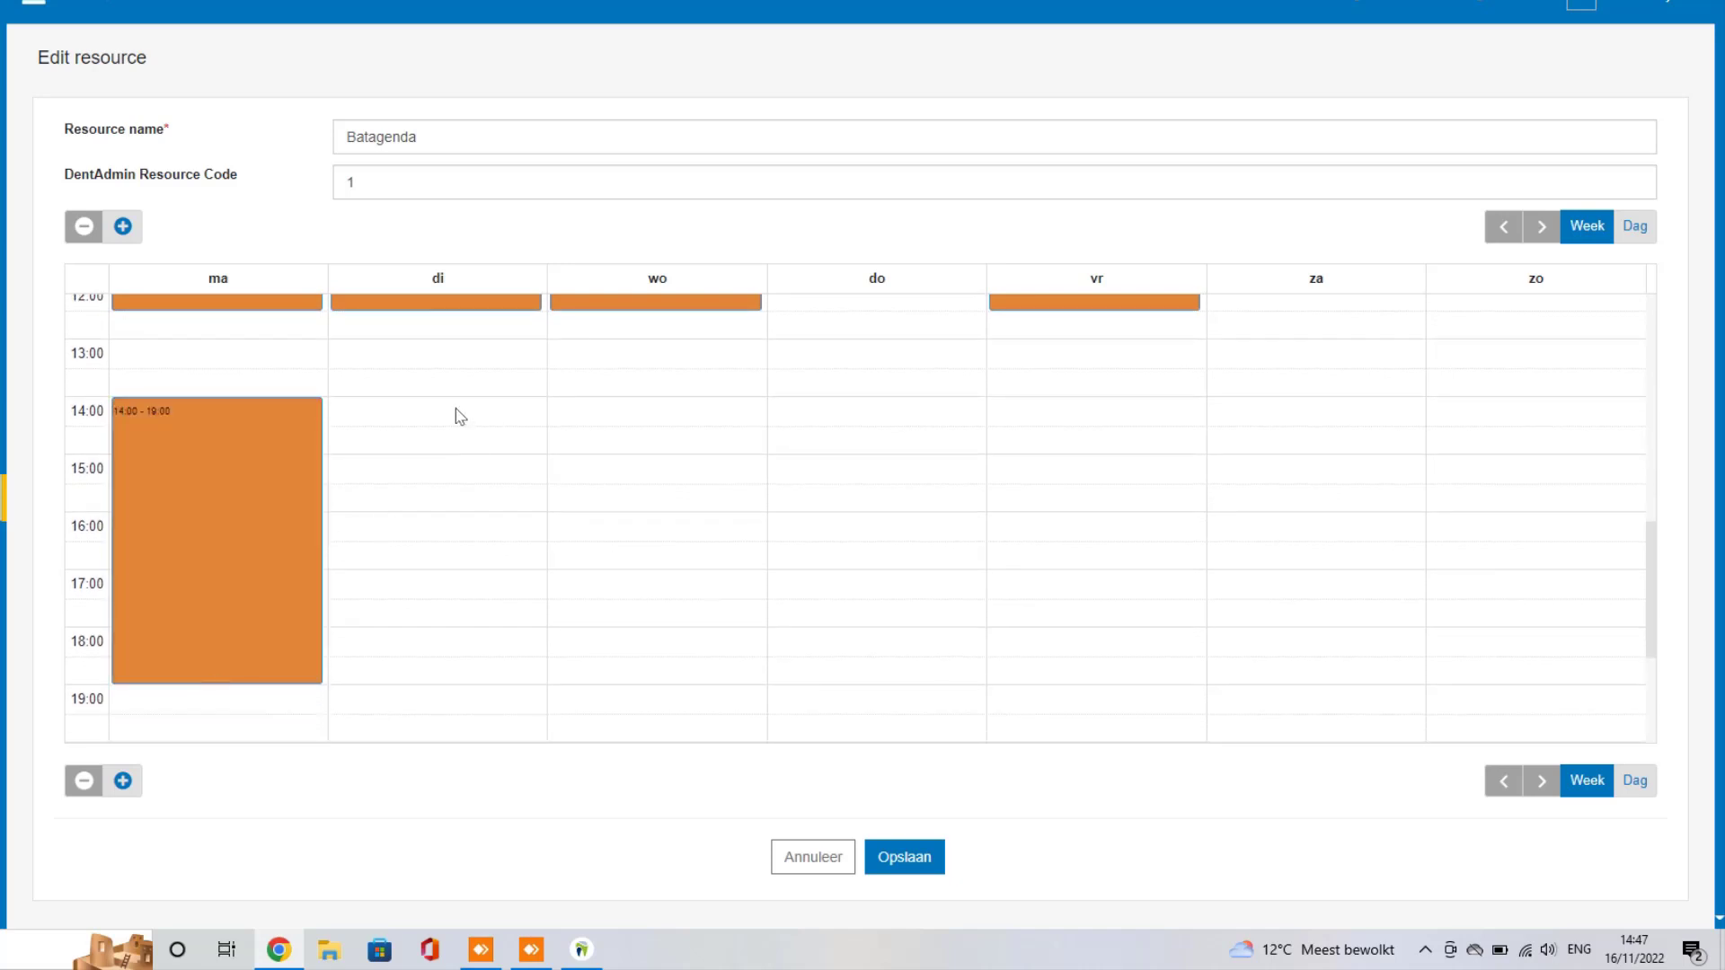
drag(456, 407, 415, 689)
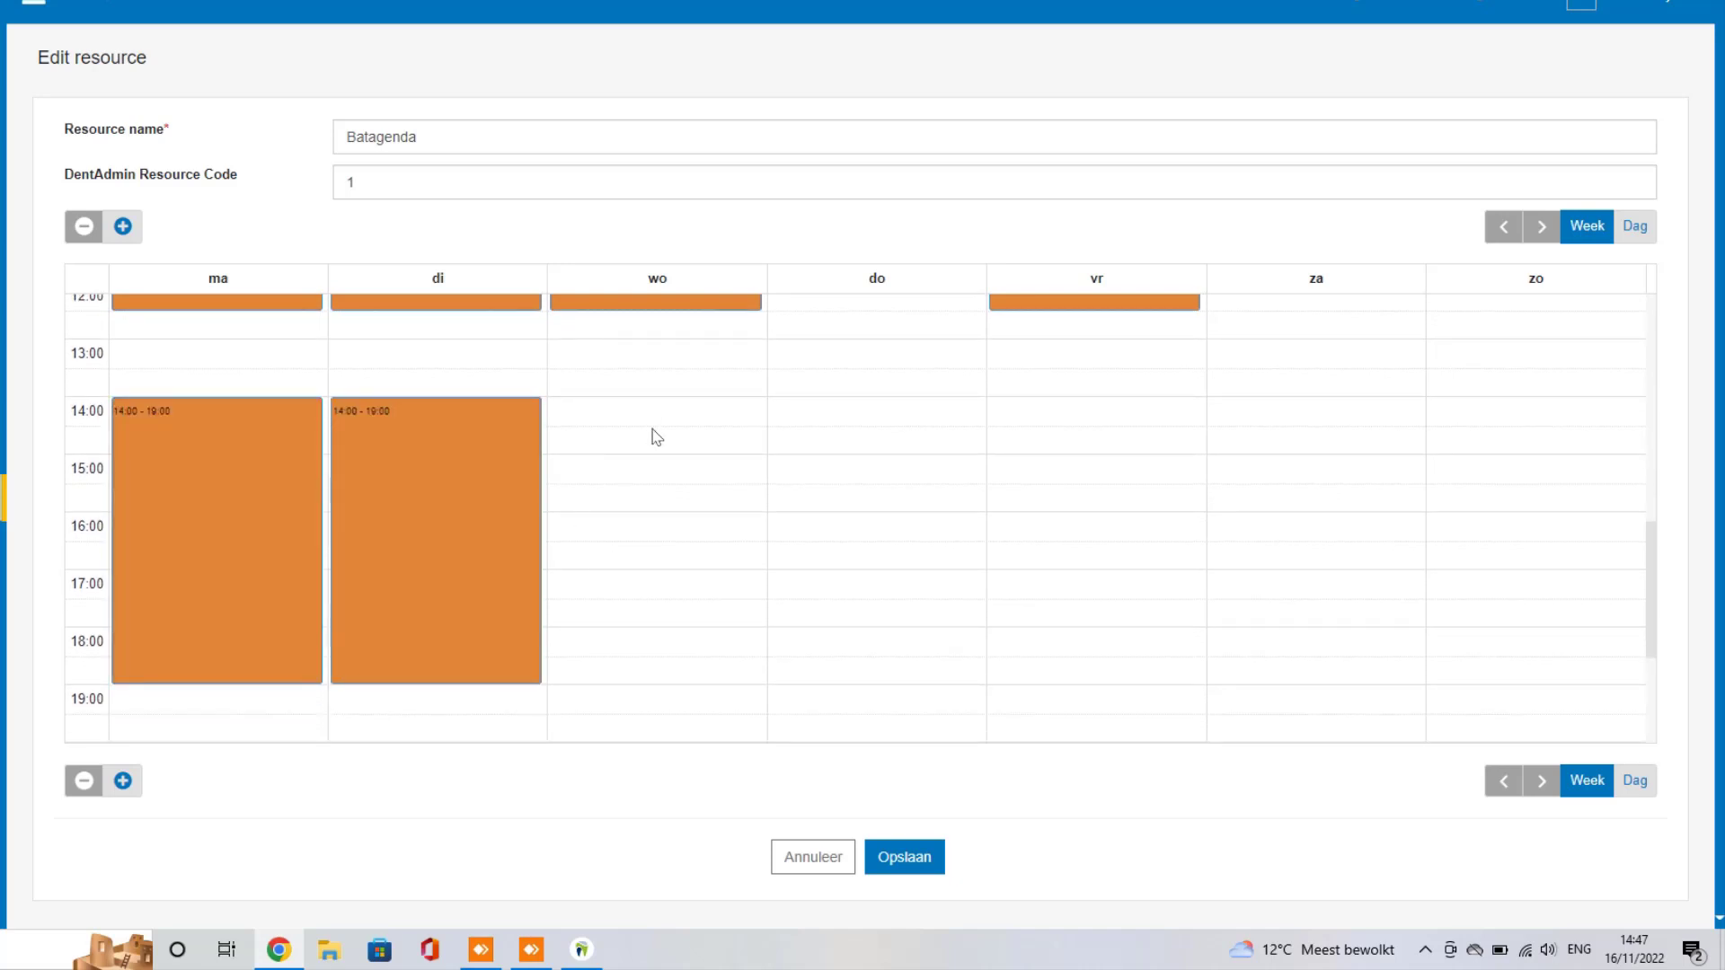
drag(651, 435, 647, 674)
drag(1095, 410, 1105, 619)
Step: Link the first dentist to each afternoon block and save the Batagenda schedule
click(1117, 497)
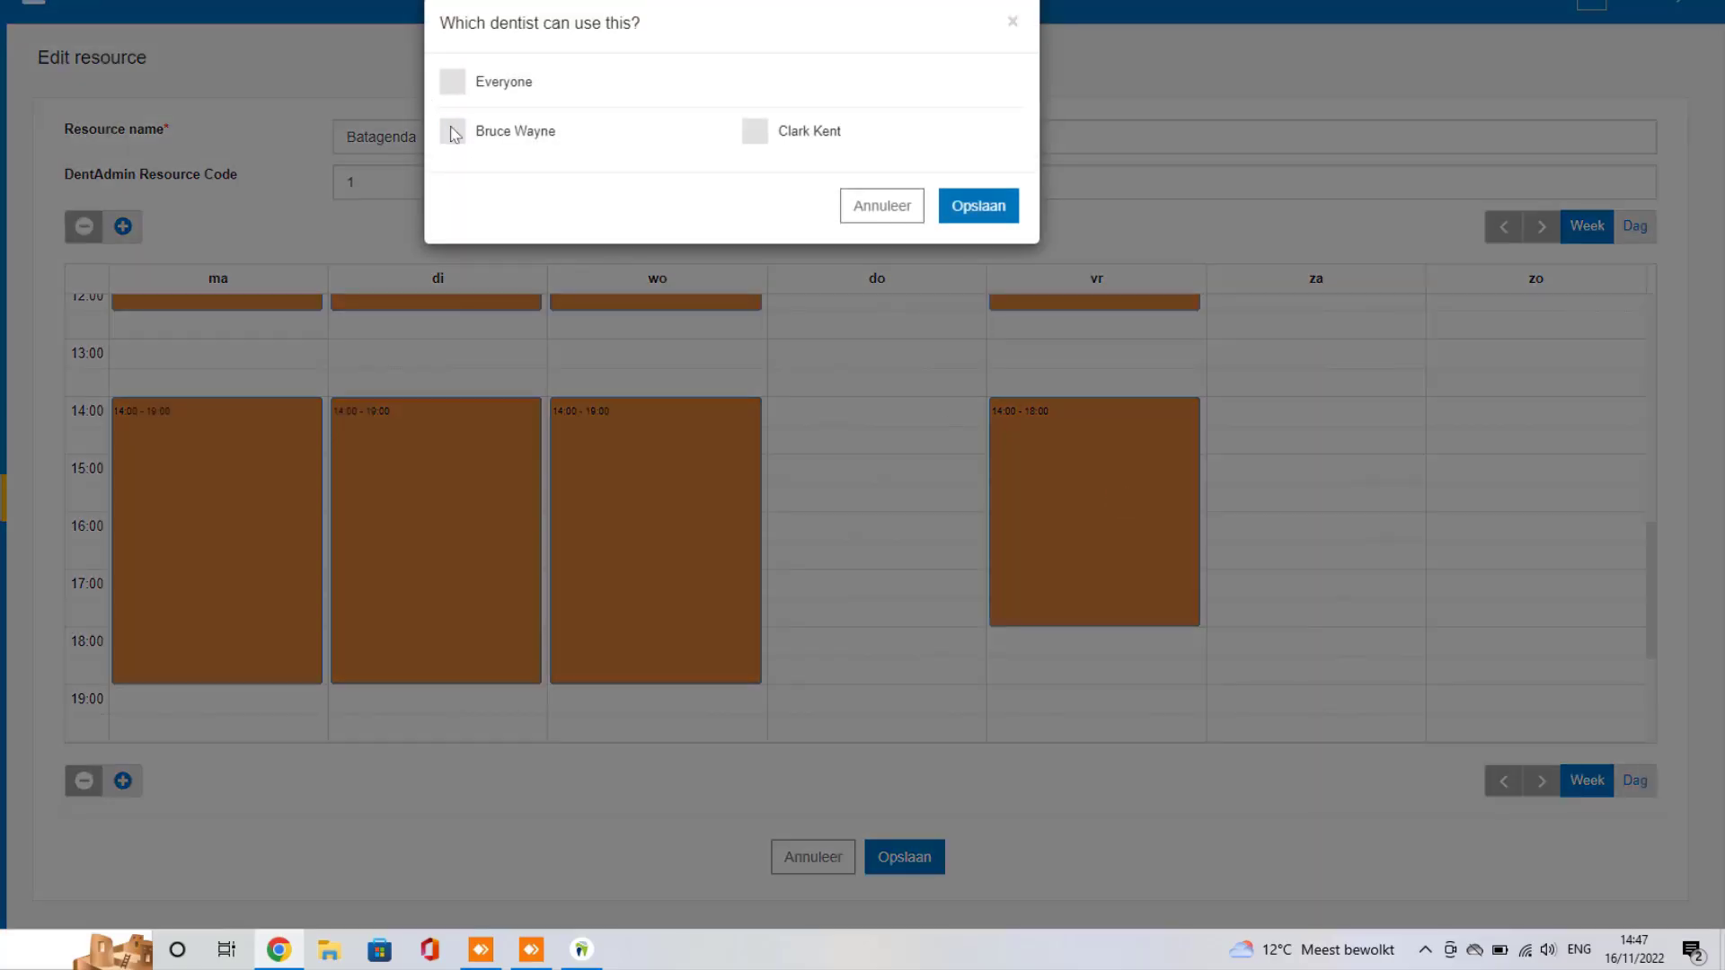
click(453, 131)
click(988, 205)
click(628, 478)
click(453, 133)
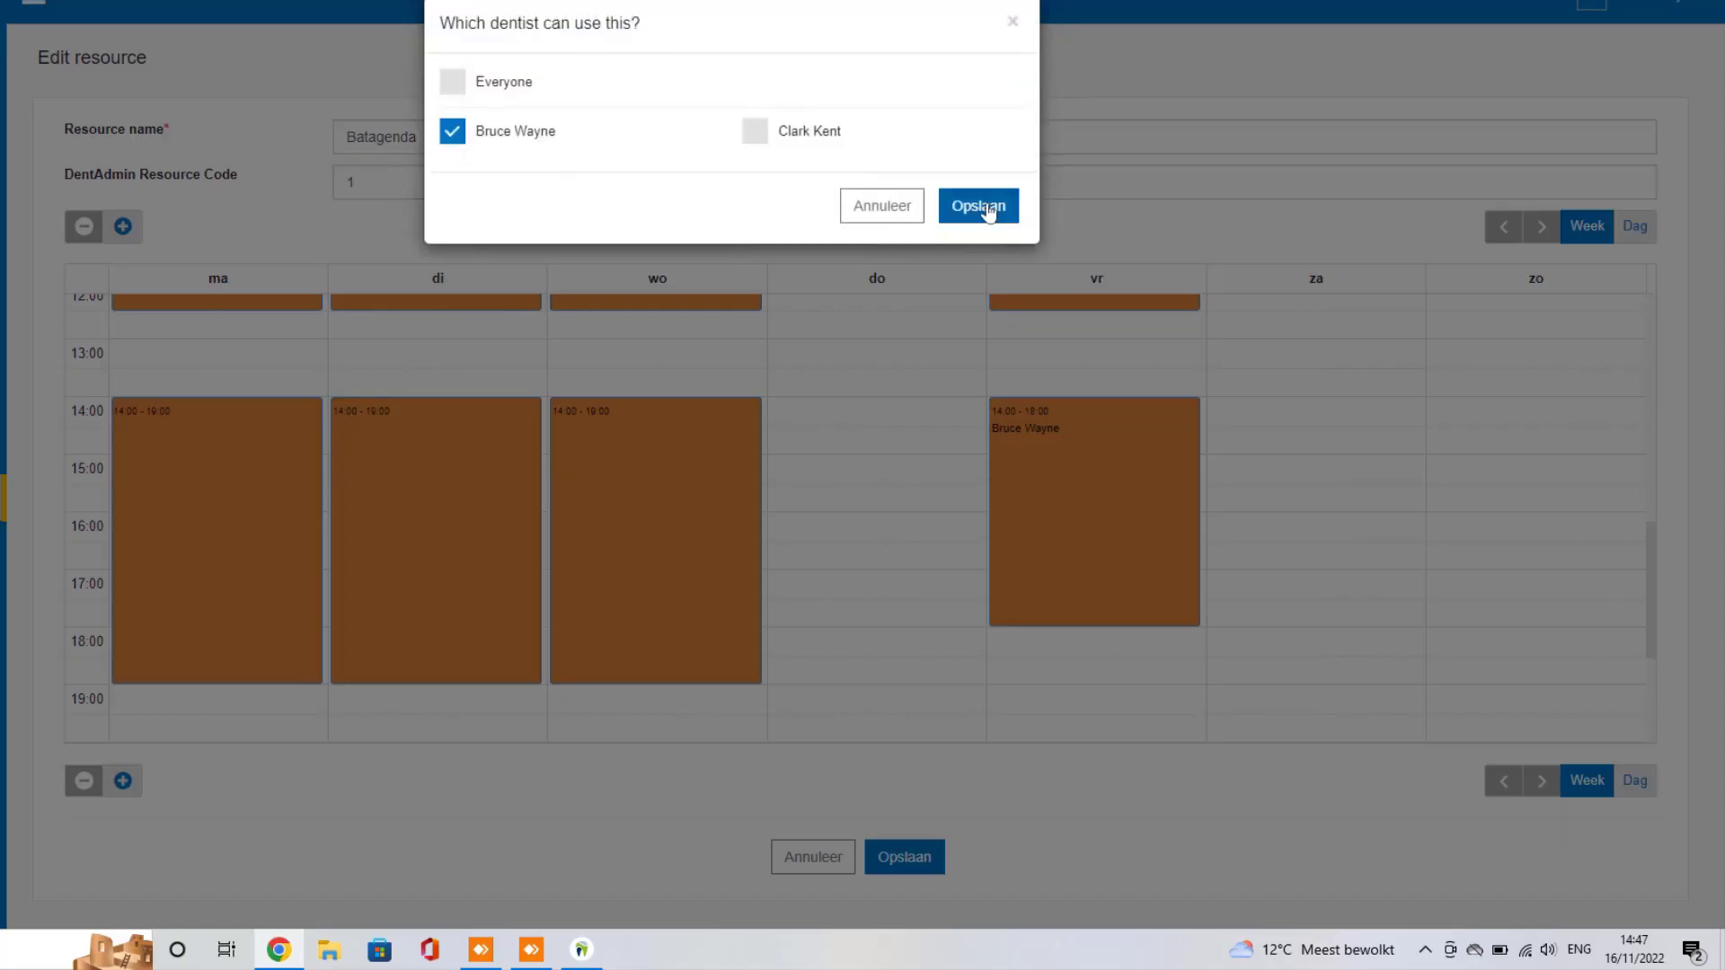
click(988, 205)
click(404, 482)
click(478, 135)
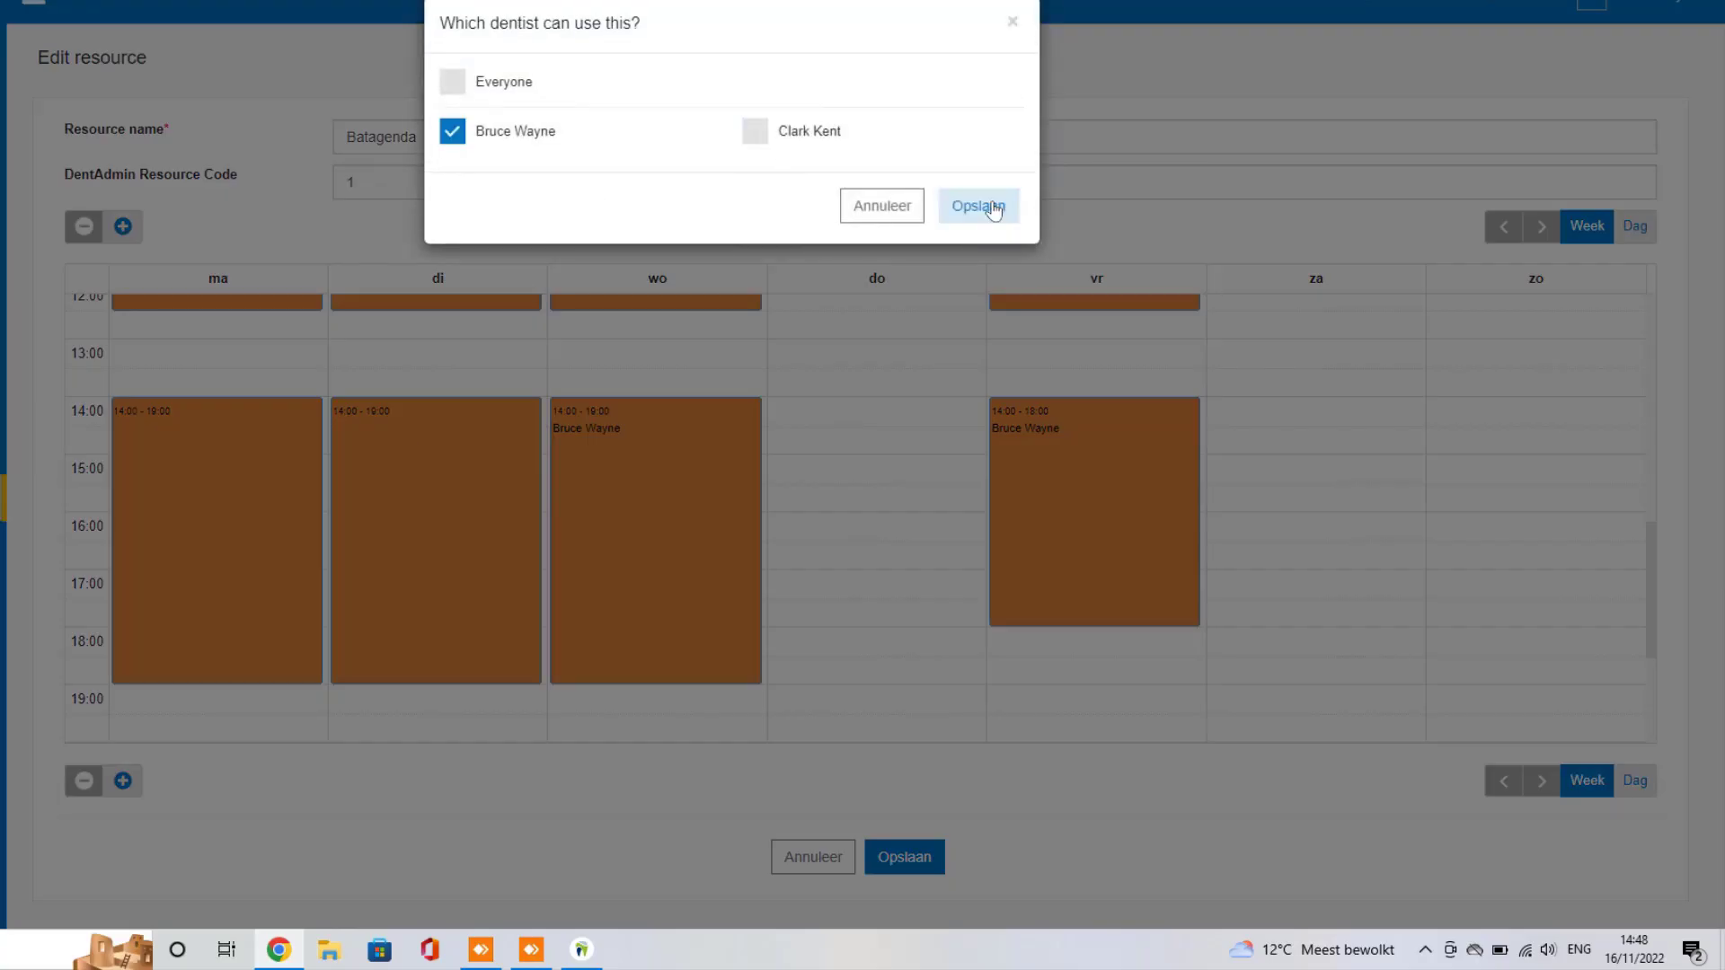
click(989, 205)
click(185, 493)
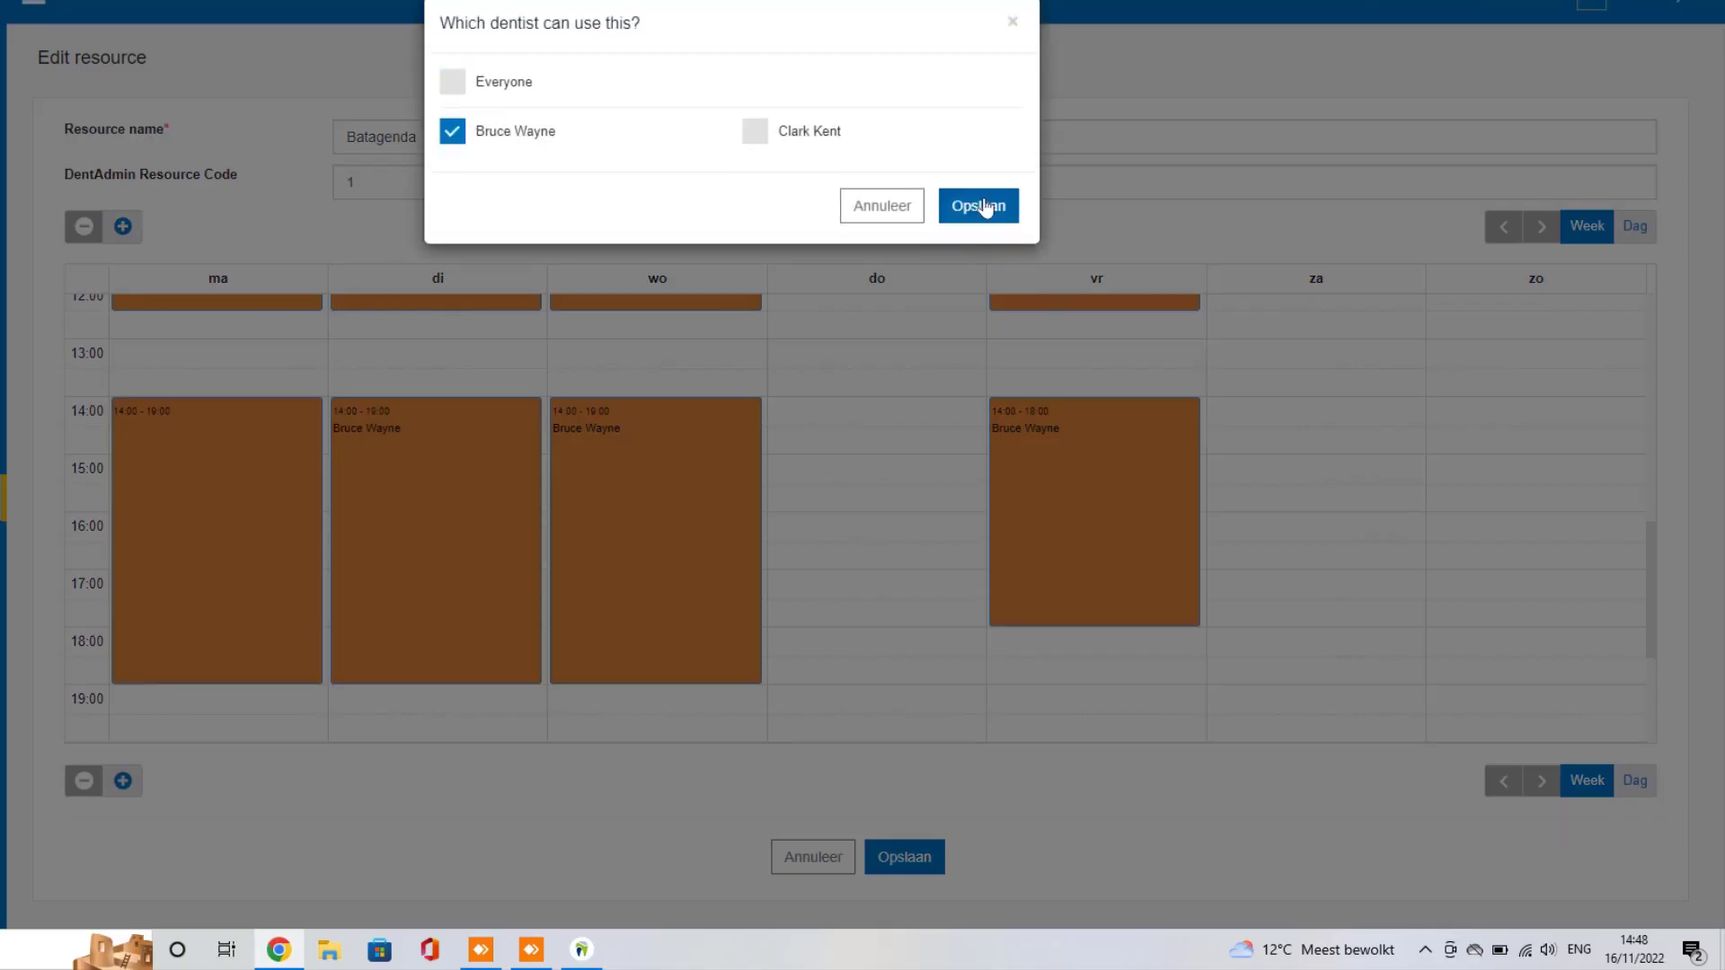
click(978, 205)
click(917, 868)
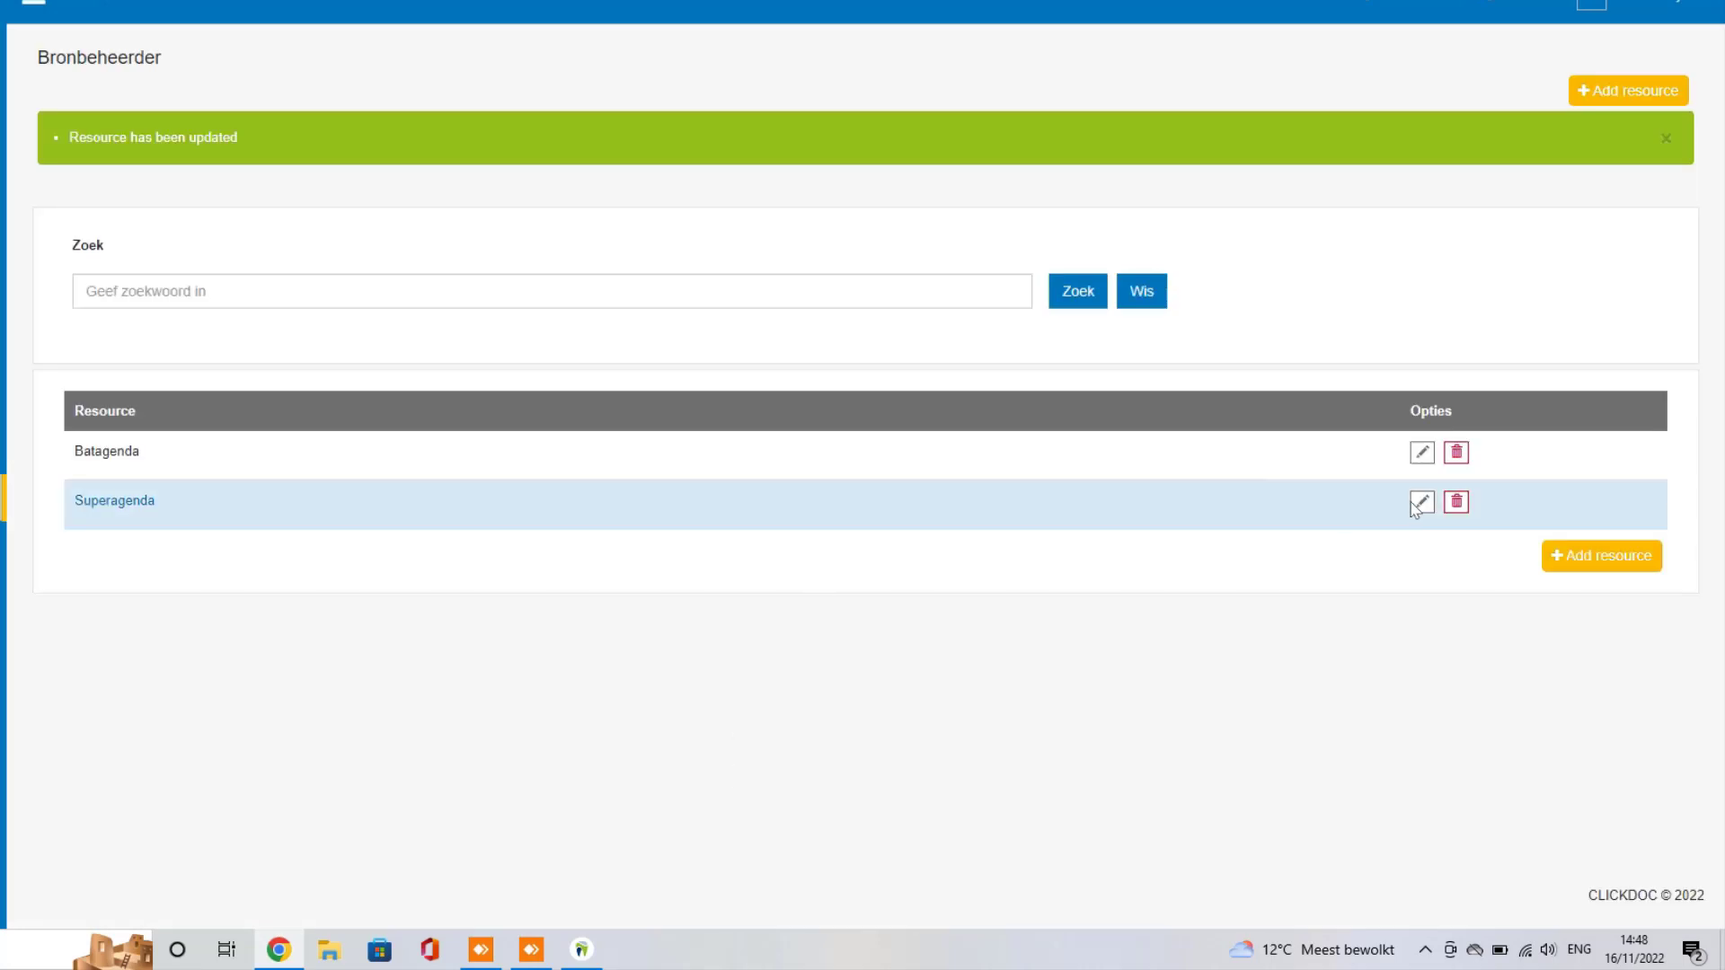
click(1422, 502)
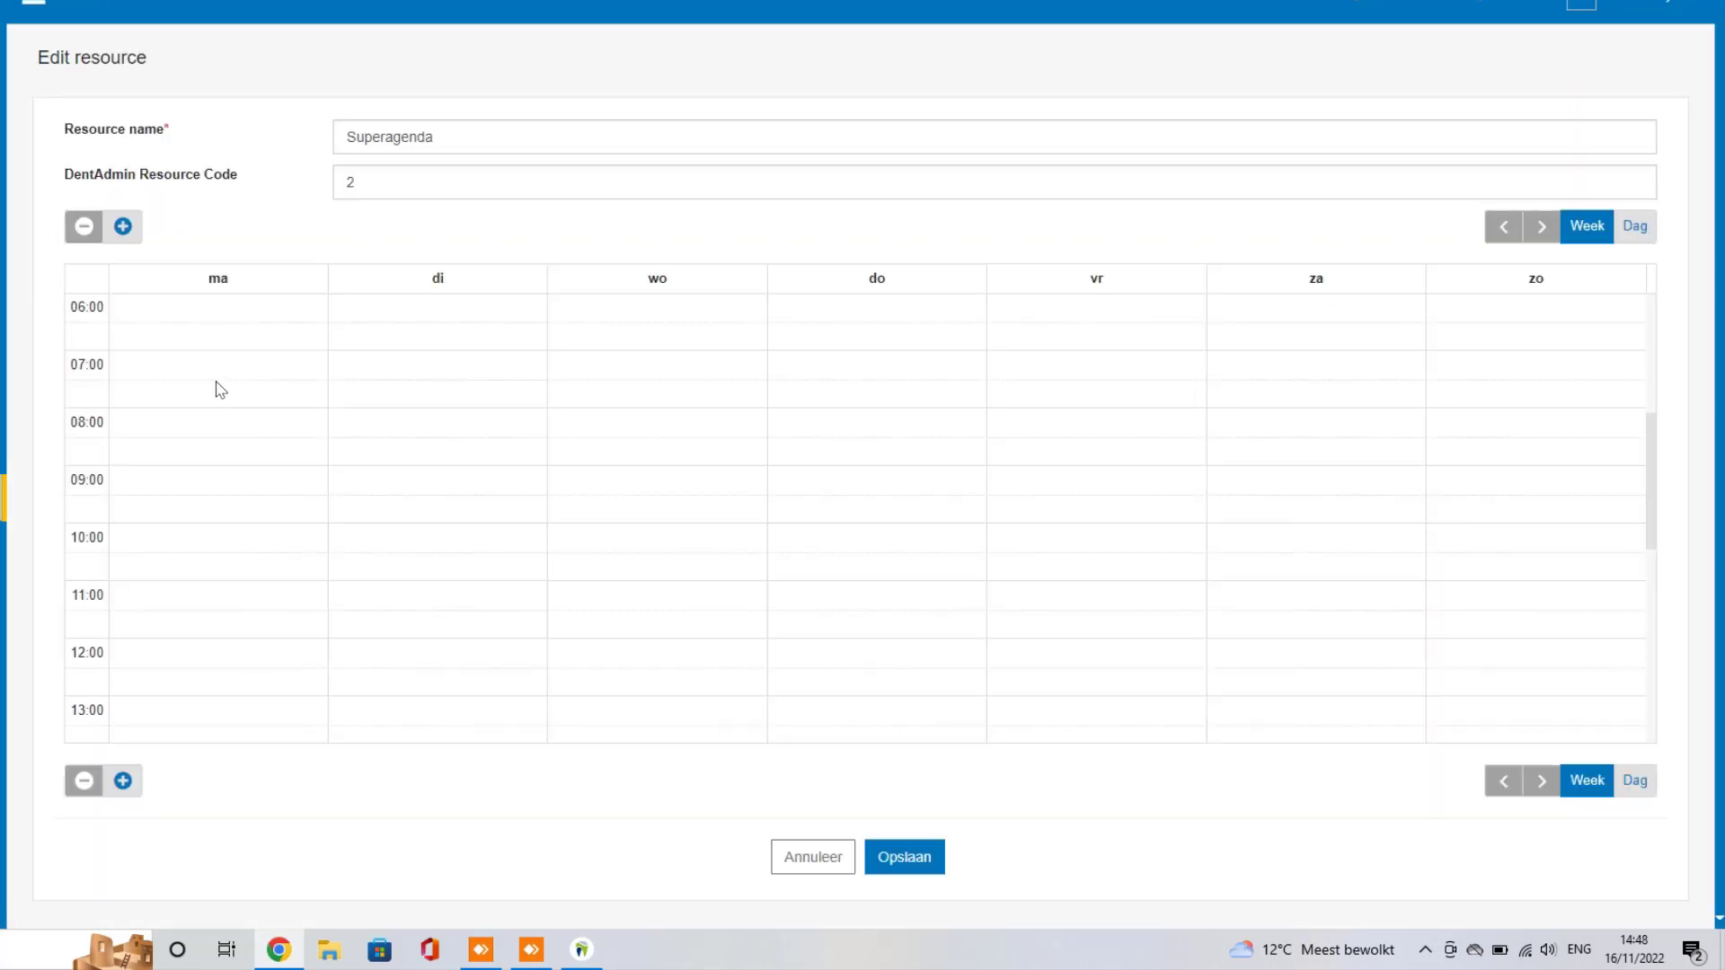
Step: Draw 9:00–12:30 morning availability blocks on Monday, Tuesday, Wednesday and Friday
scroll(273, 393, down, 2)
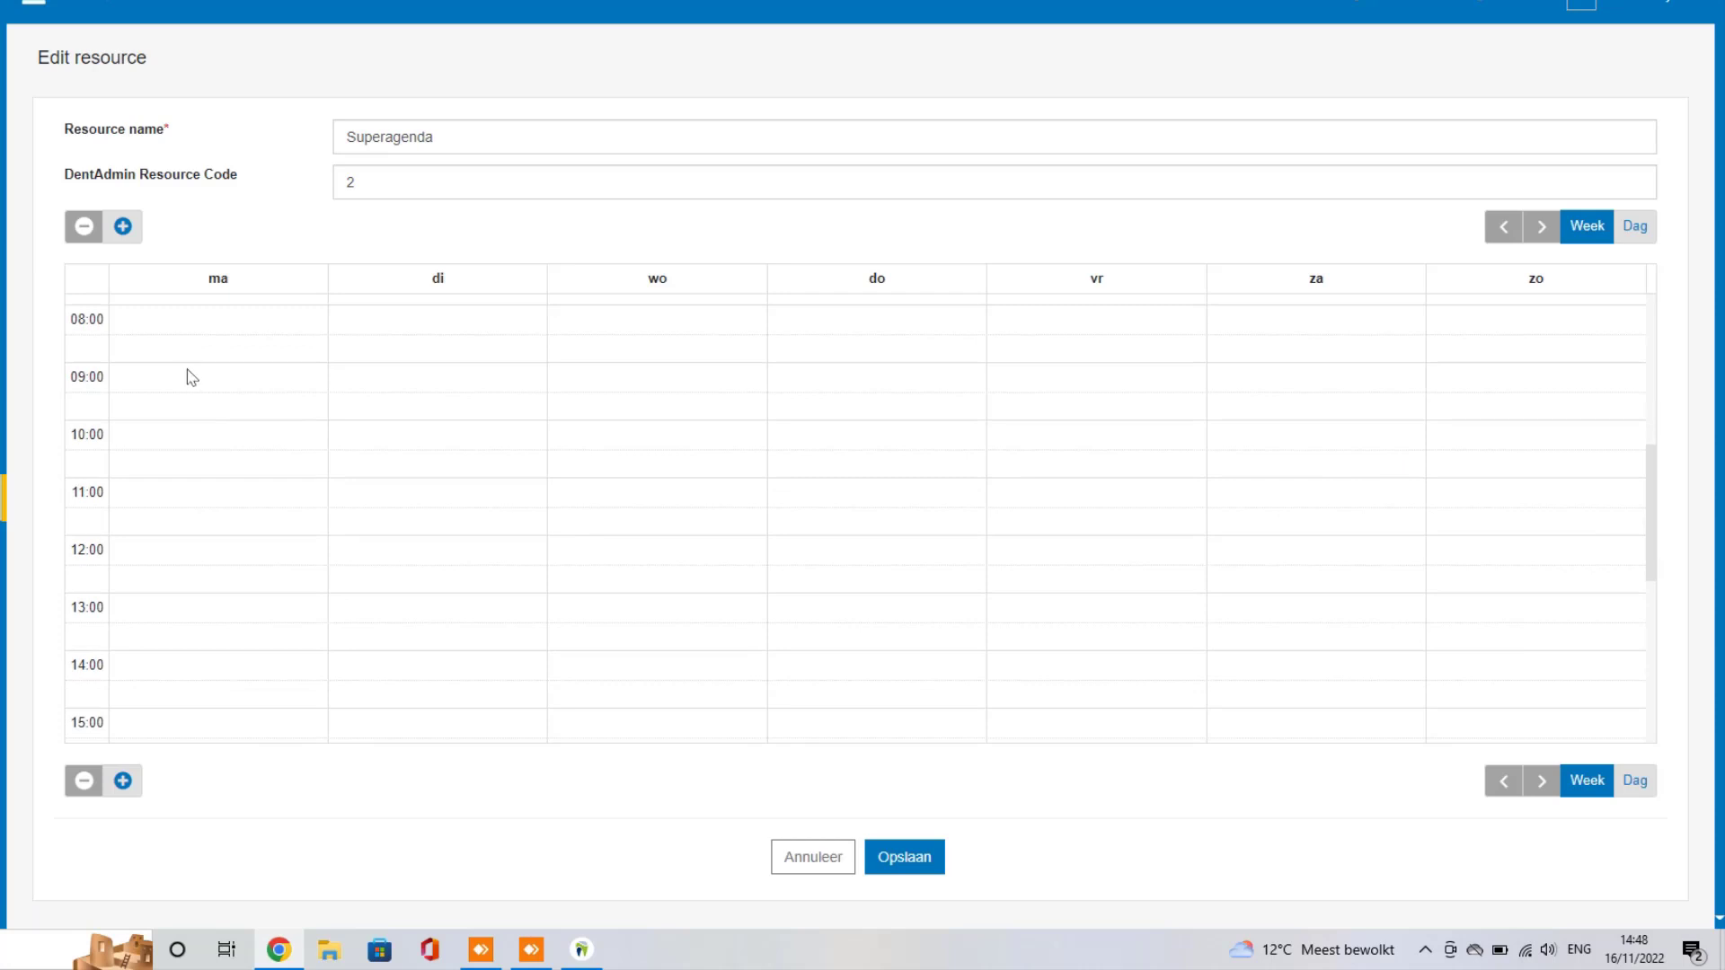
drag(222, 385, 214, 563)
drag(412, 385, 406, 560)
drag(680, 380, 655, 562)
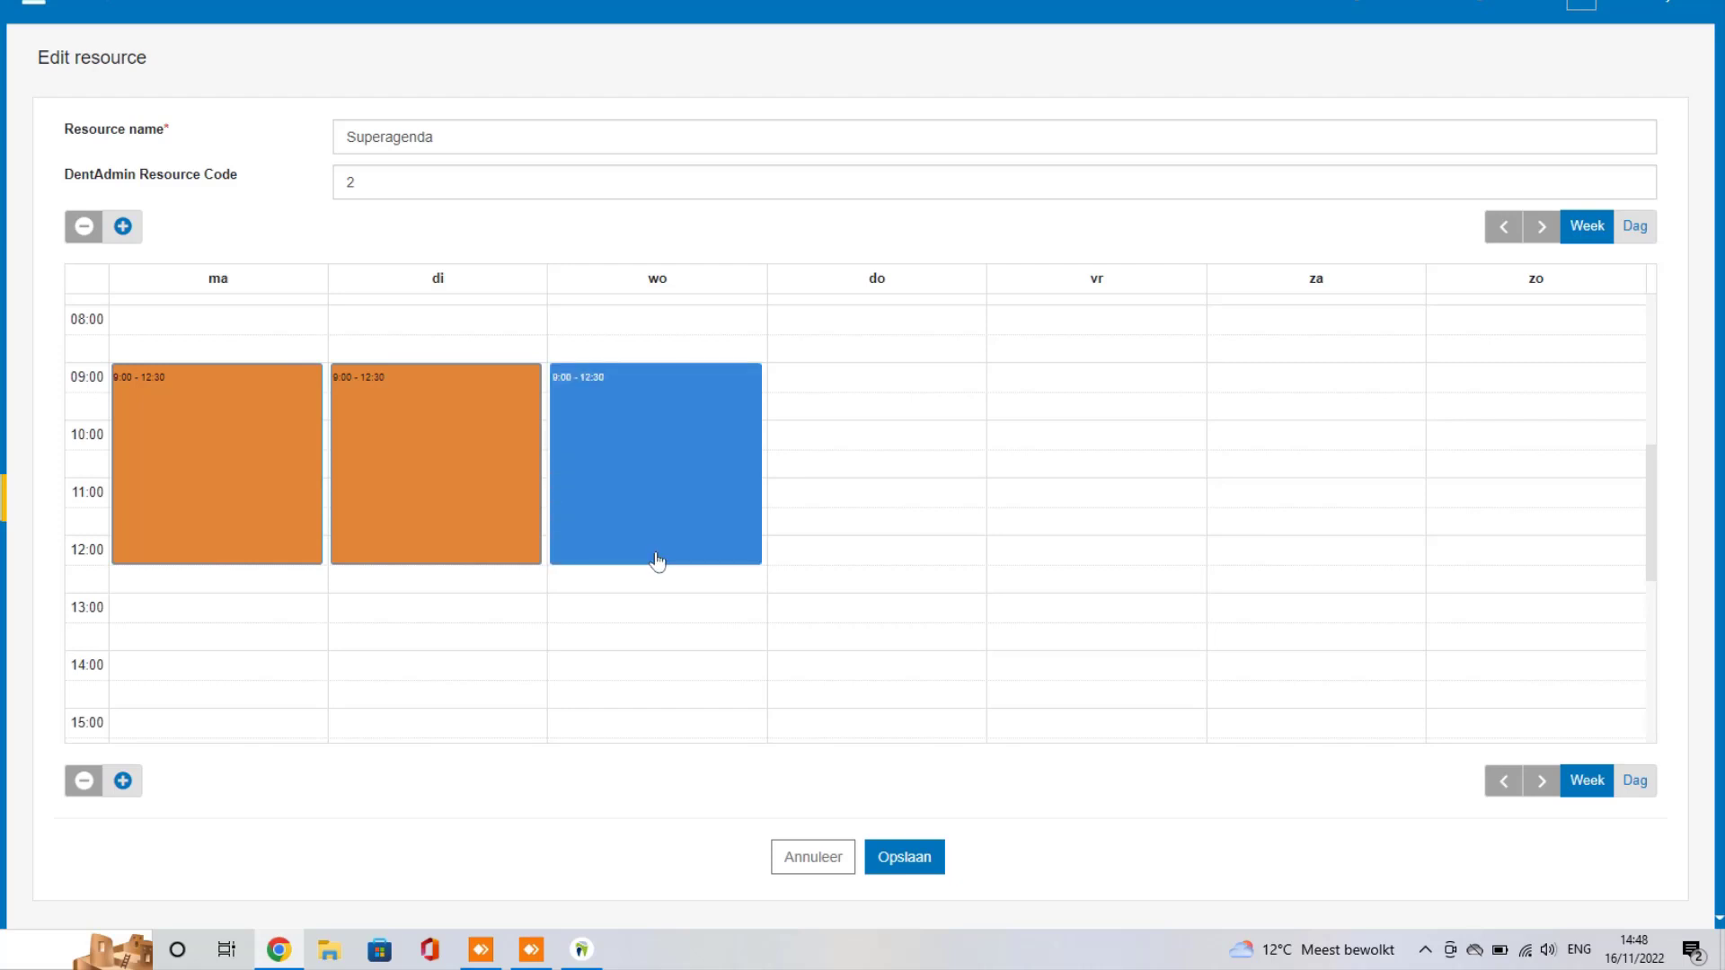
drag(1063, 377, 1053, 524)
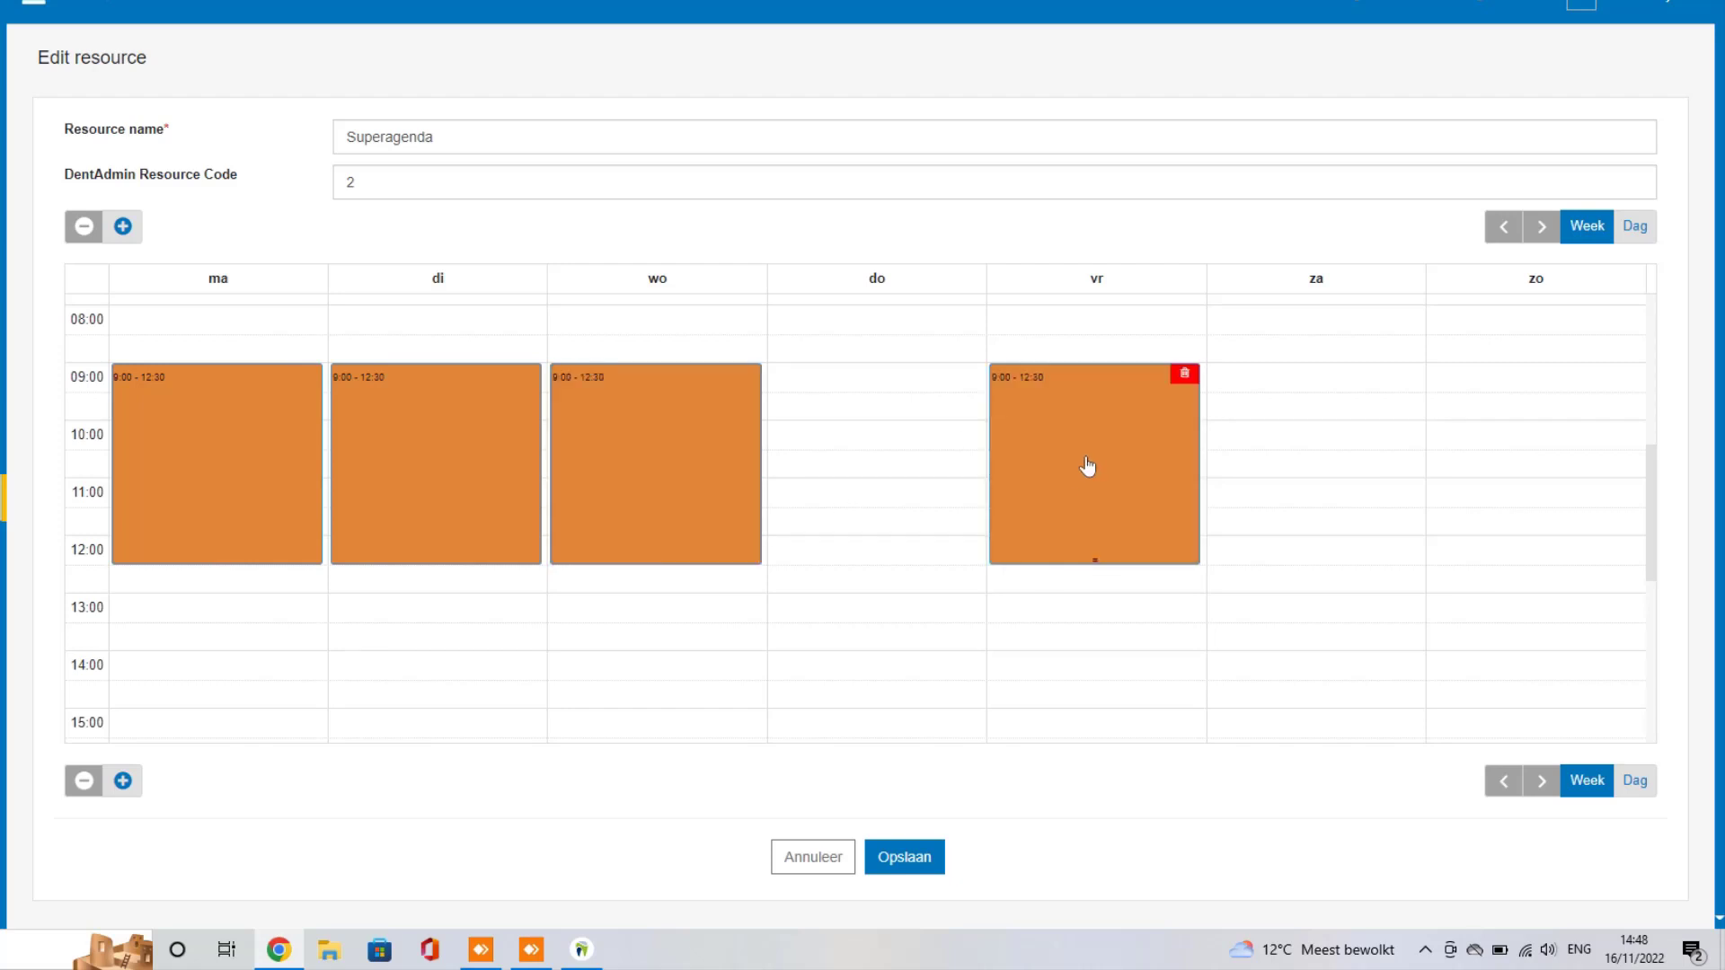
Step: Assign the second dentist to each of the four morning blocks
click(1090, 466)
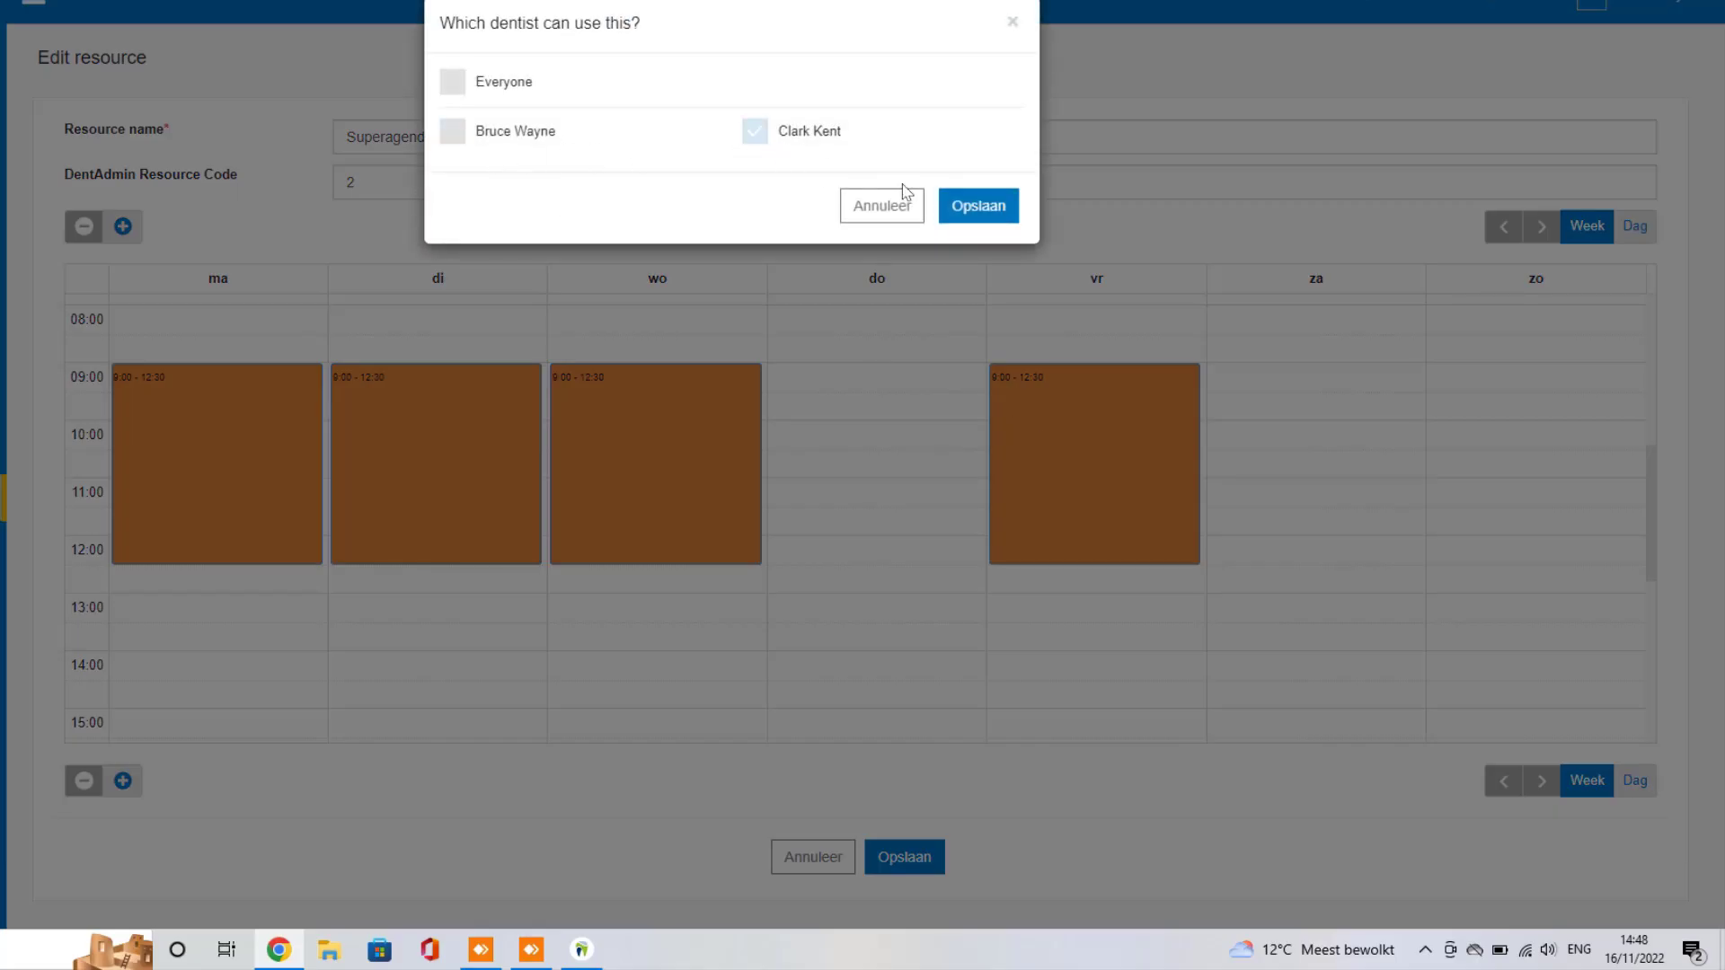
click(755, 131)
click(979, 206)
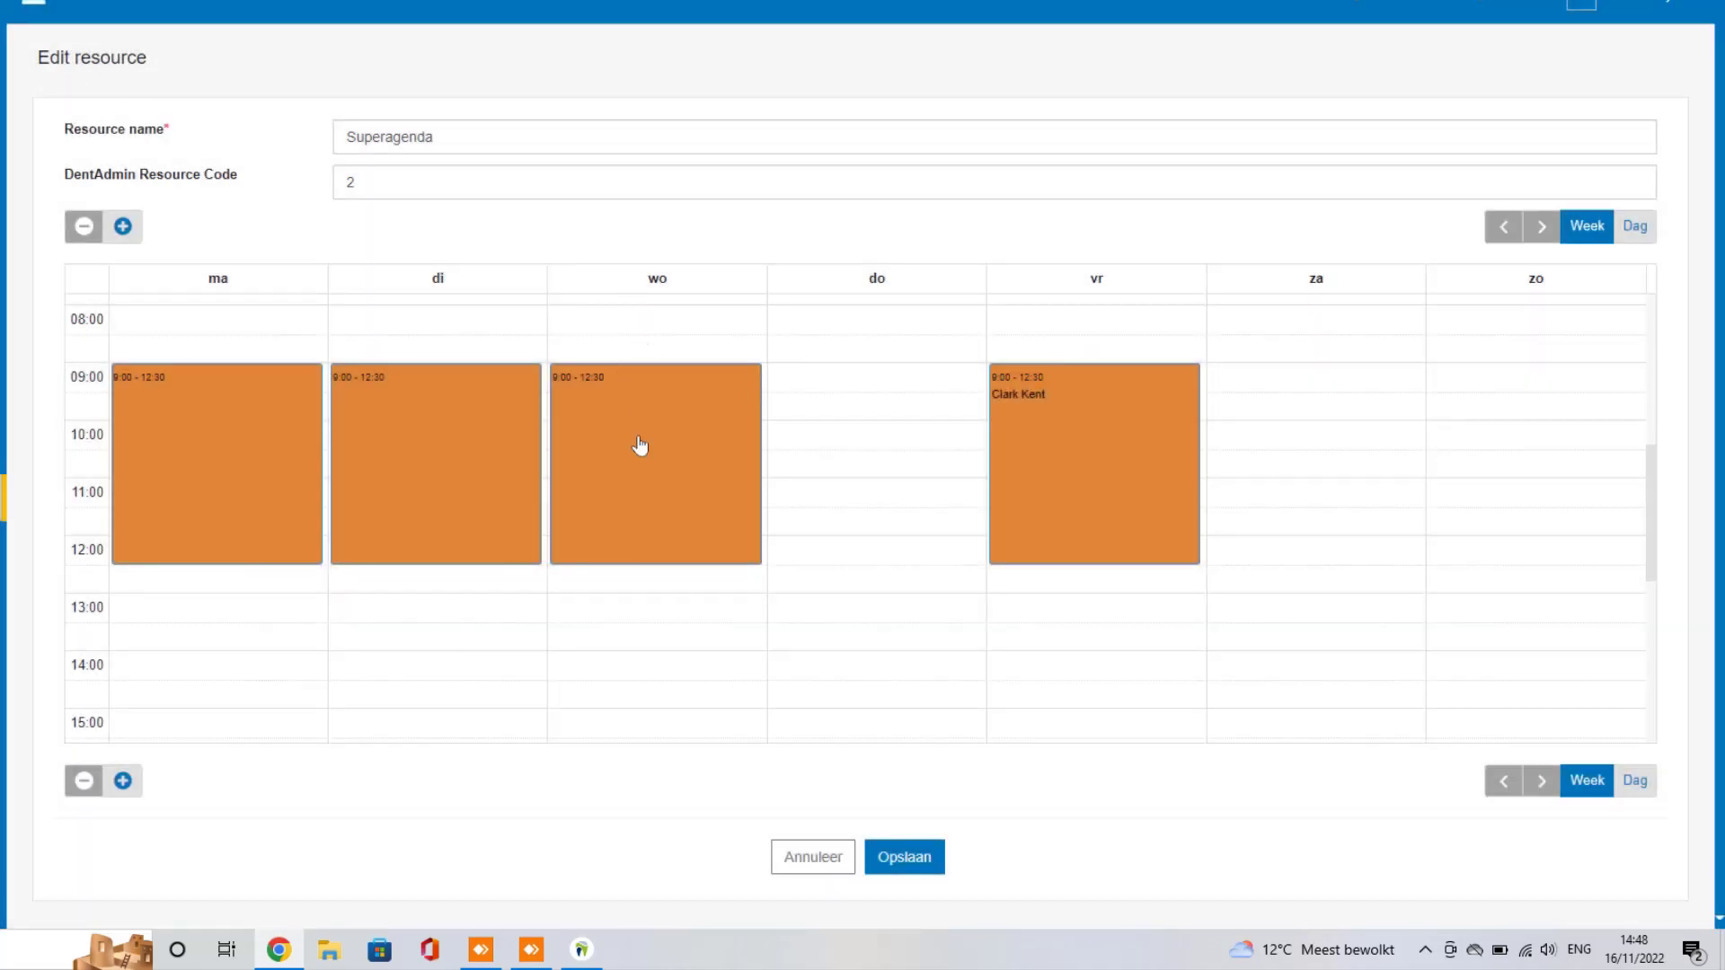
click(639, 450)
click(755, 132)
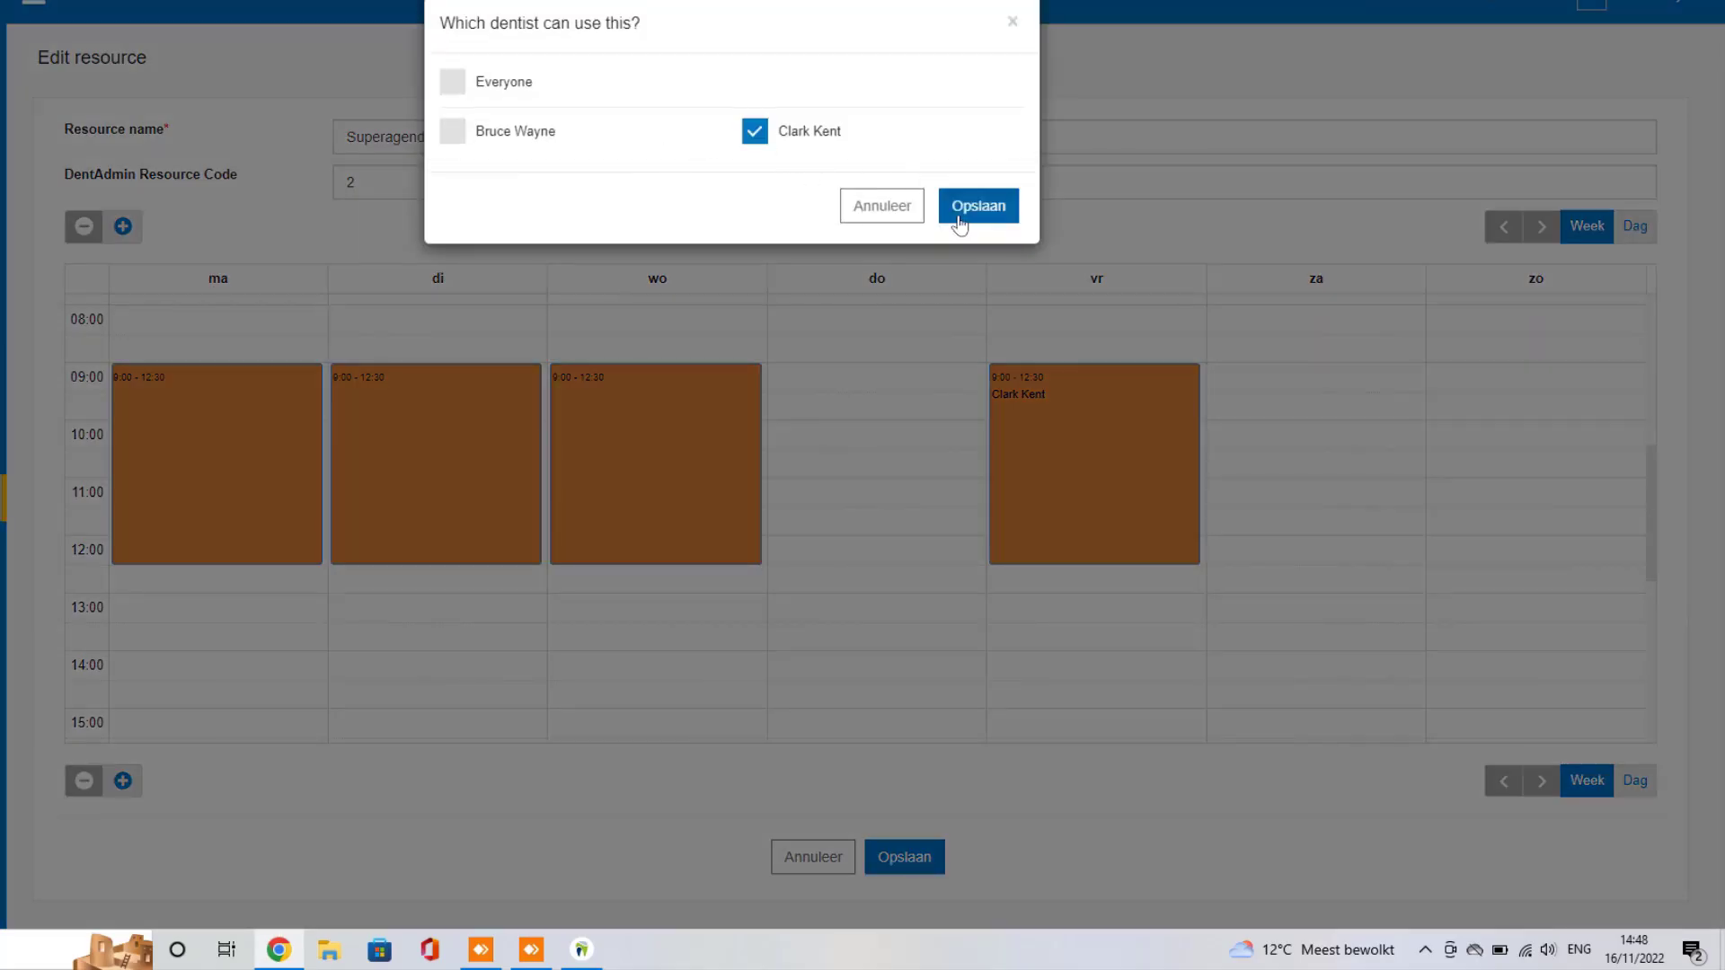
click(955, 210)
click(405, 443)
click(755, 131)
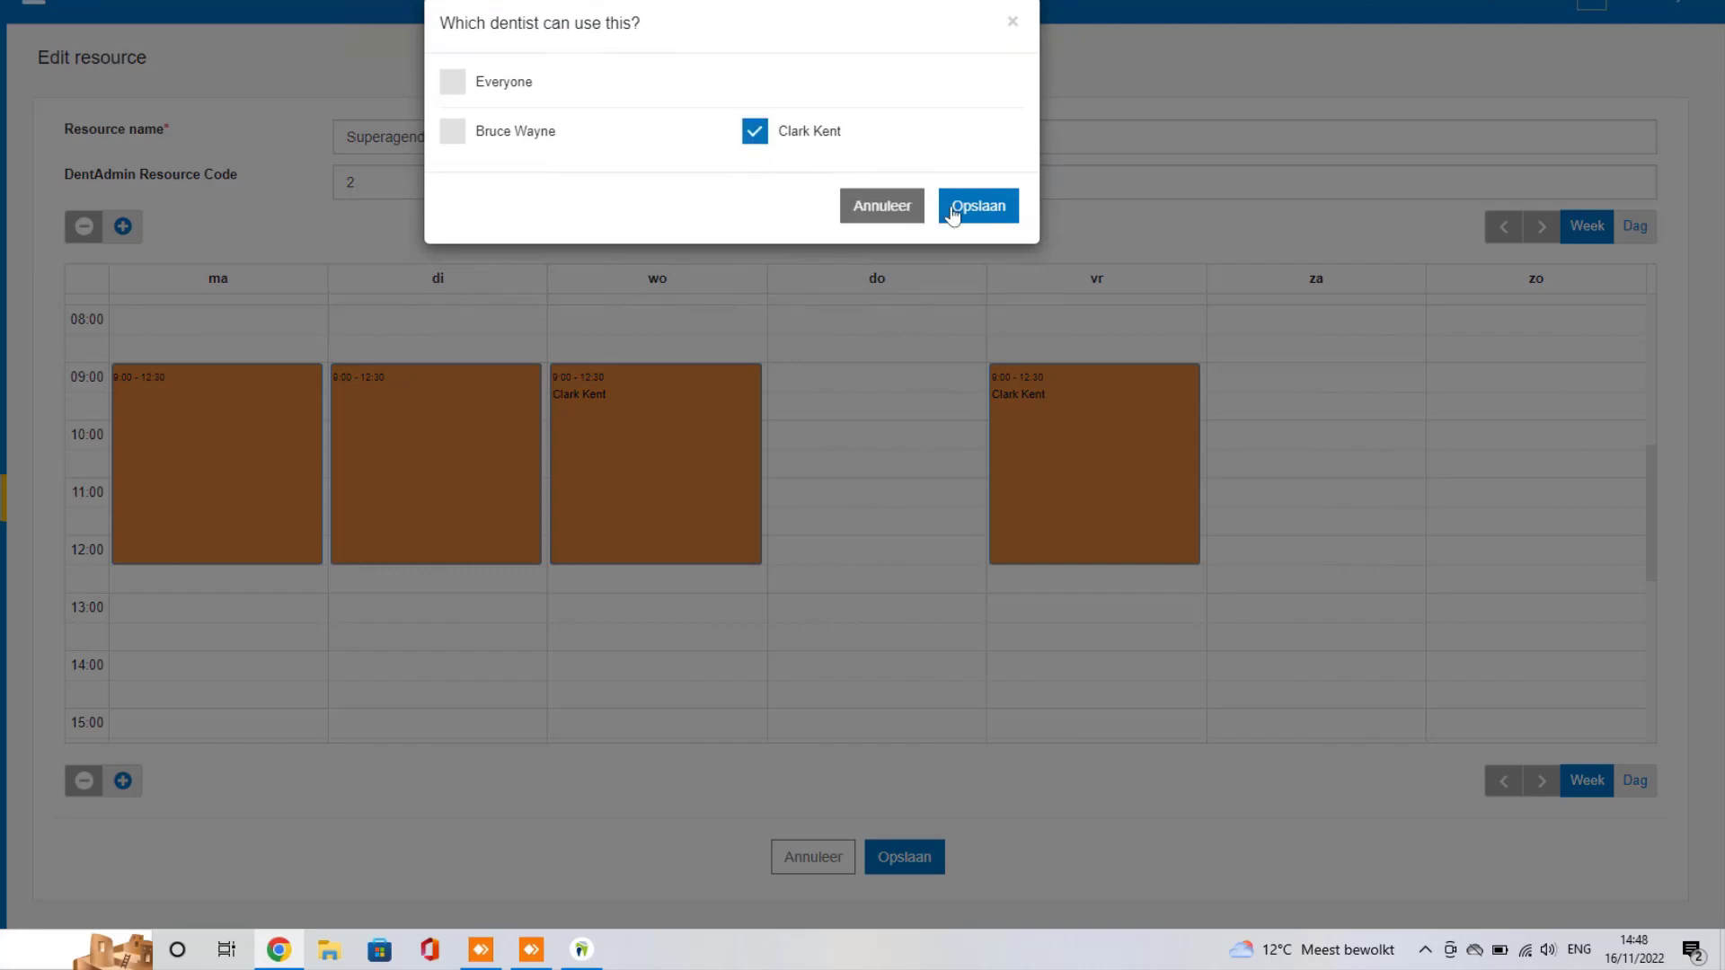
click(955, 208)
click(185, 420)
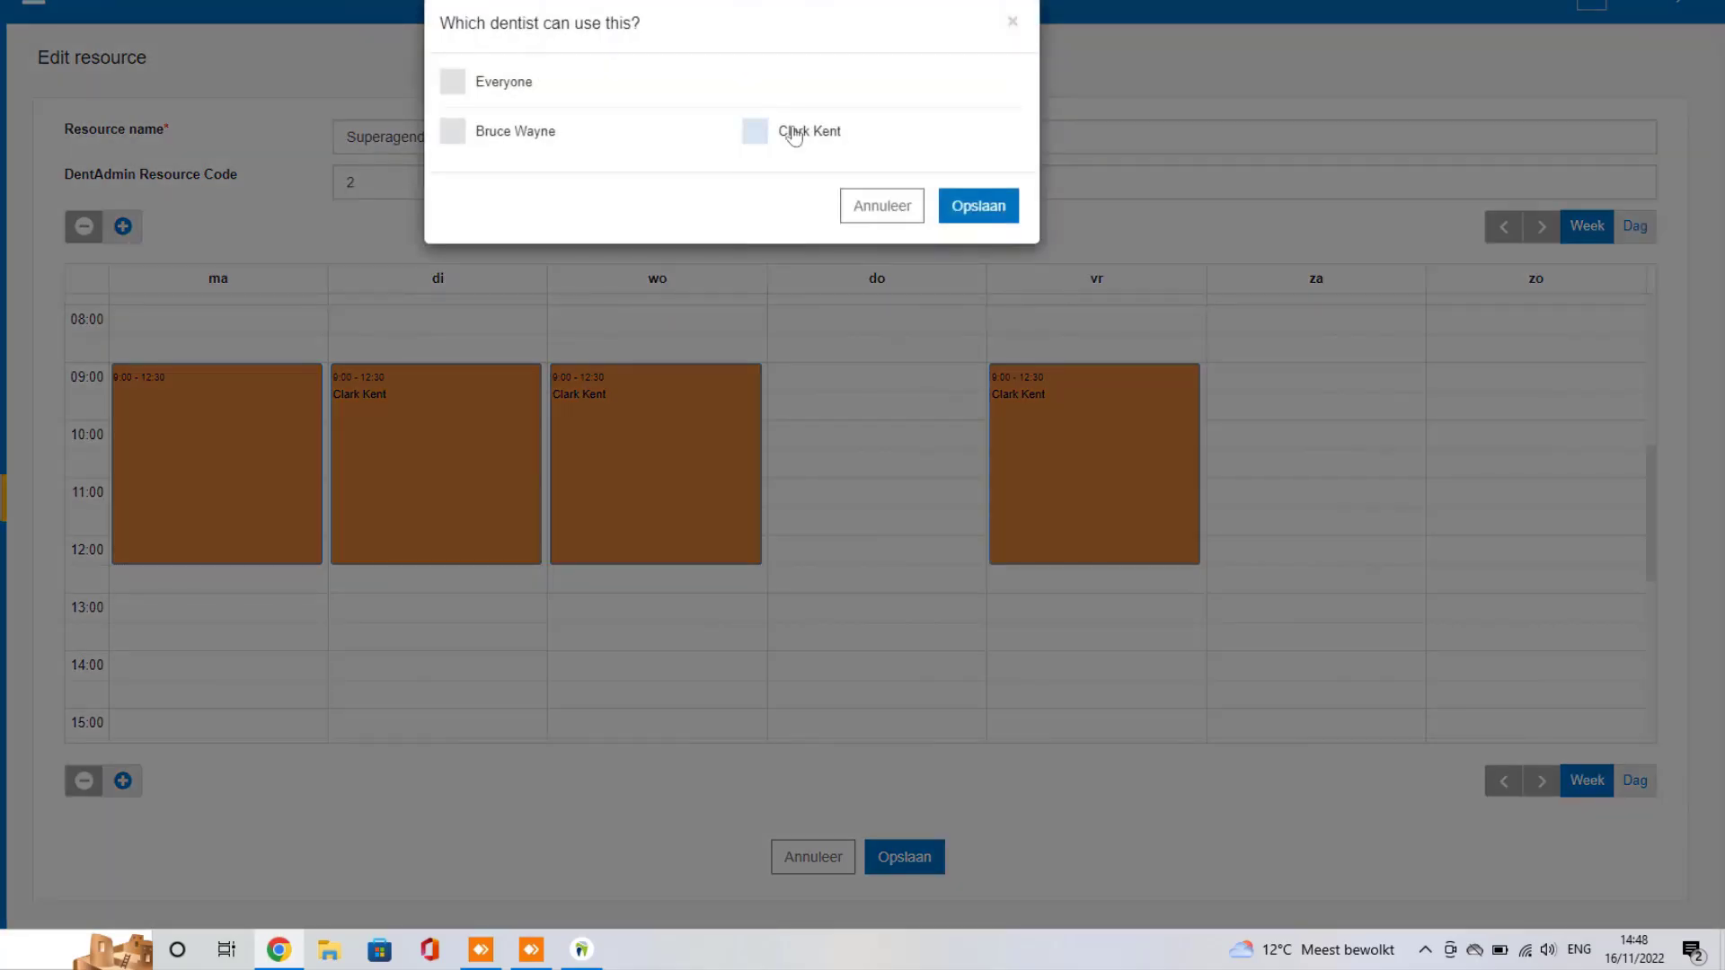
click(791, 131)
click(980, 205)
Step: Draw afternoon blocks: 14:00–19:00 Monday to Wednesday and 14:00–18:00 Friday
scroll(268, 611, down, 3)
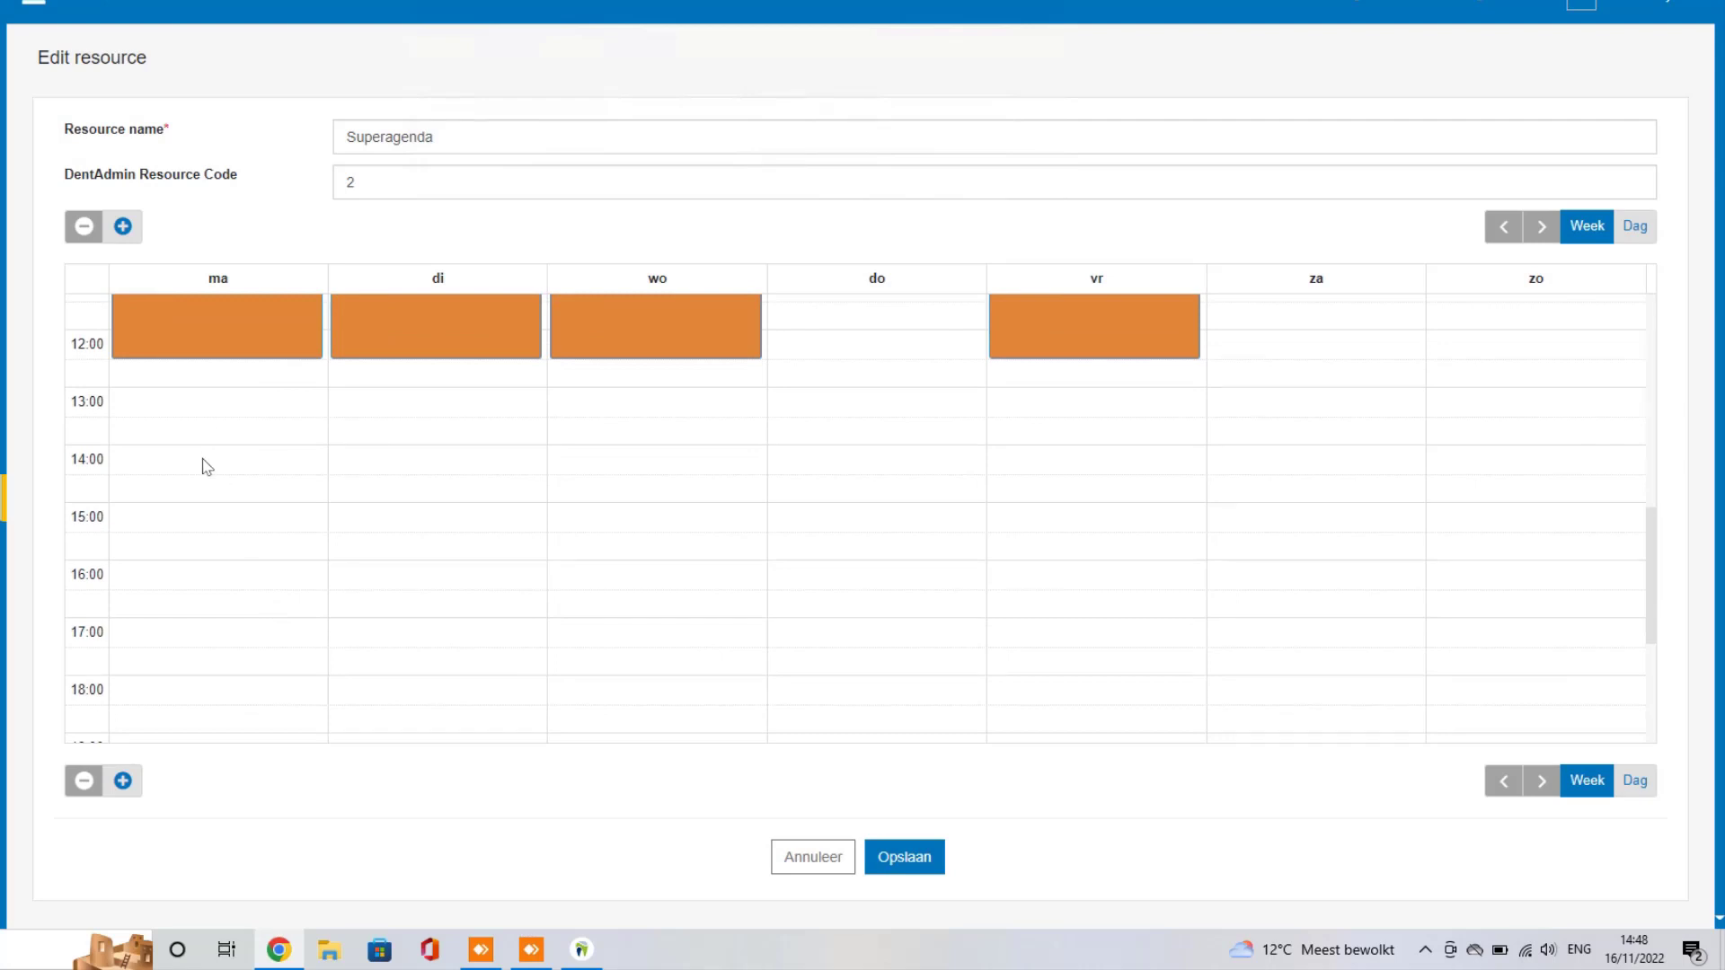
mouse_move(207, 465)
mouse_down()
mouse_move(170, 716)
mouse_move(185, 705)
mouse_up()
drag(419, 454, 395, 714)
drag(597, 482, 597, 714)
drag(1117, 439, 1065, 654)
Step: Assign the second dentist to the four afternoon blocks and save the Superagenda resource
click(1109, 536)
click(756, 119)
click(979, 193)
click(655, 525)
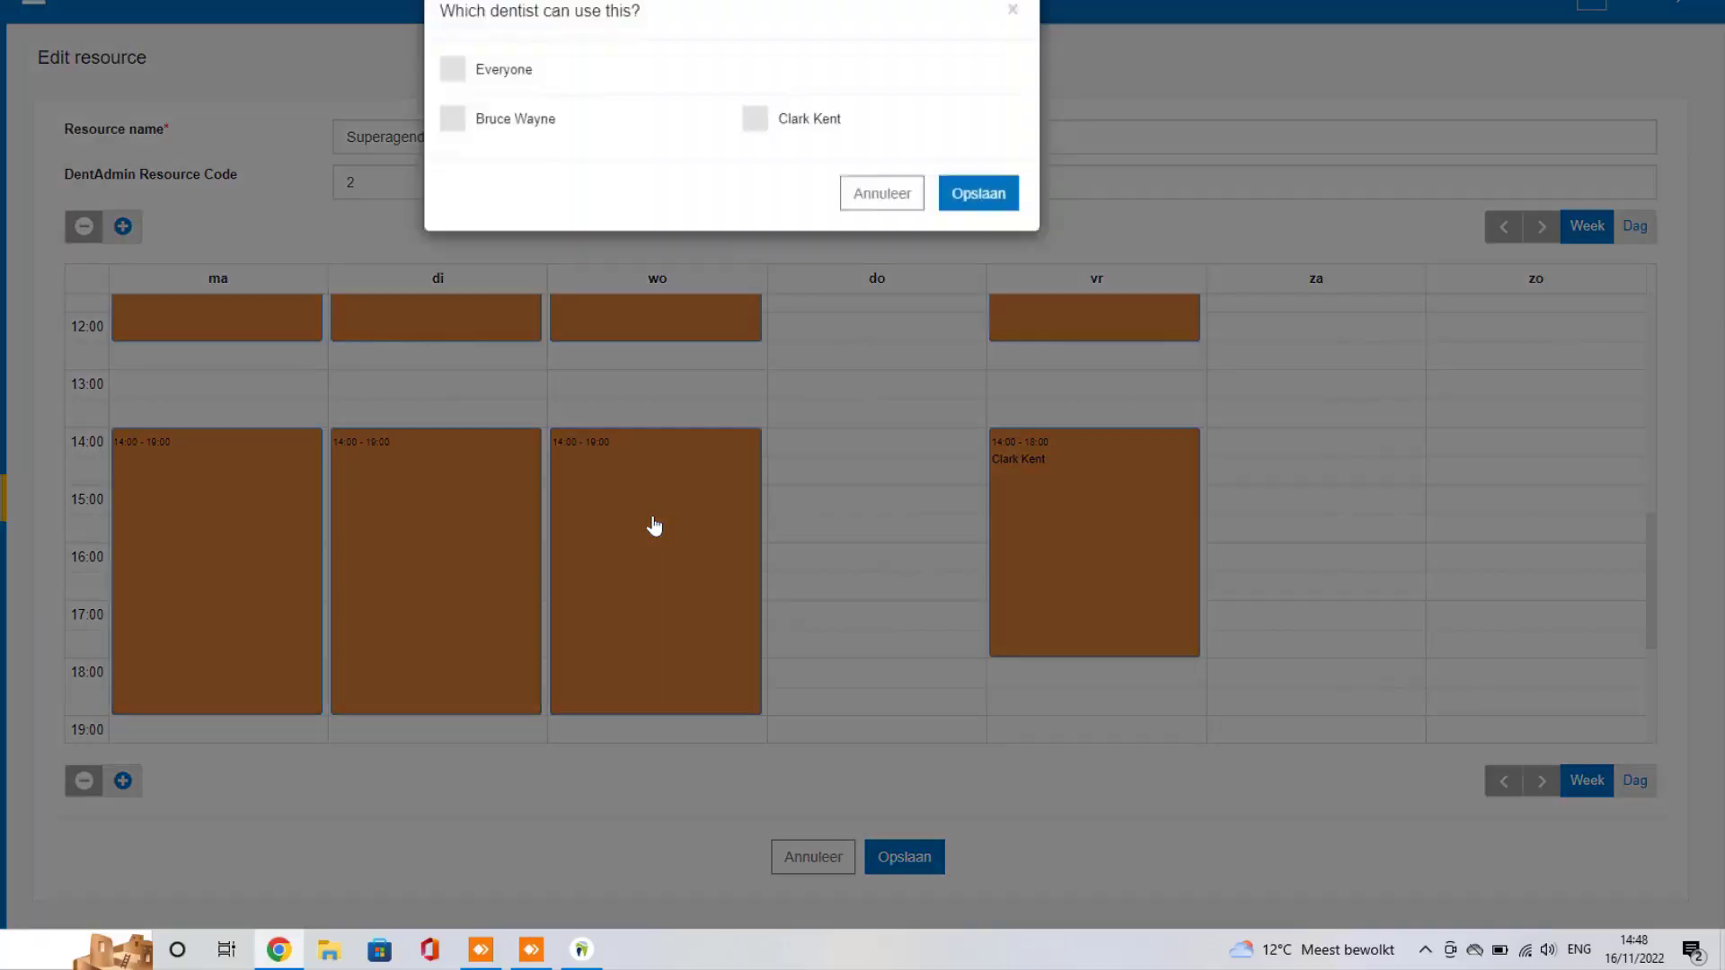
click(755, 131)
click(979, 206)
click(378, 506)
click(755, 131)
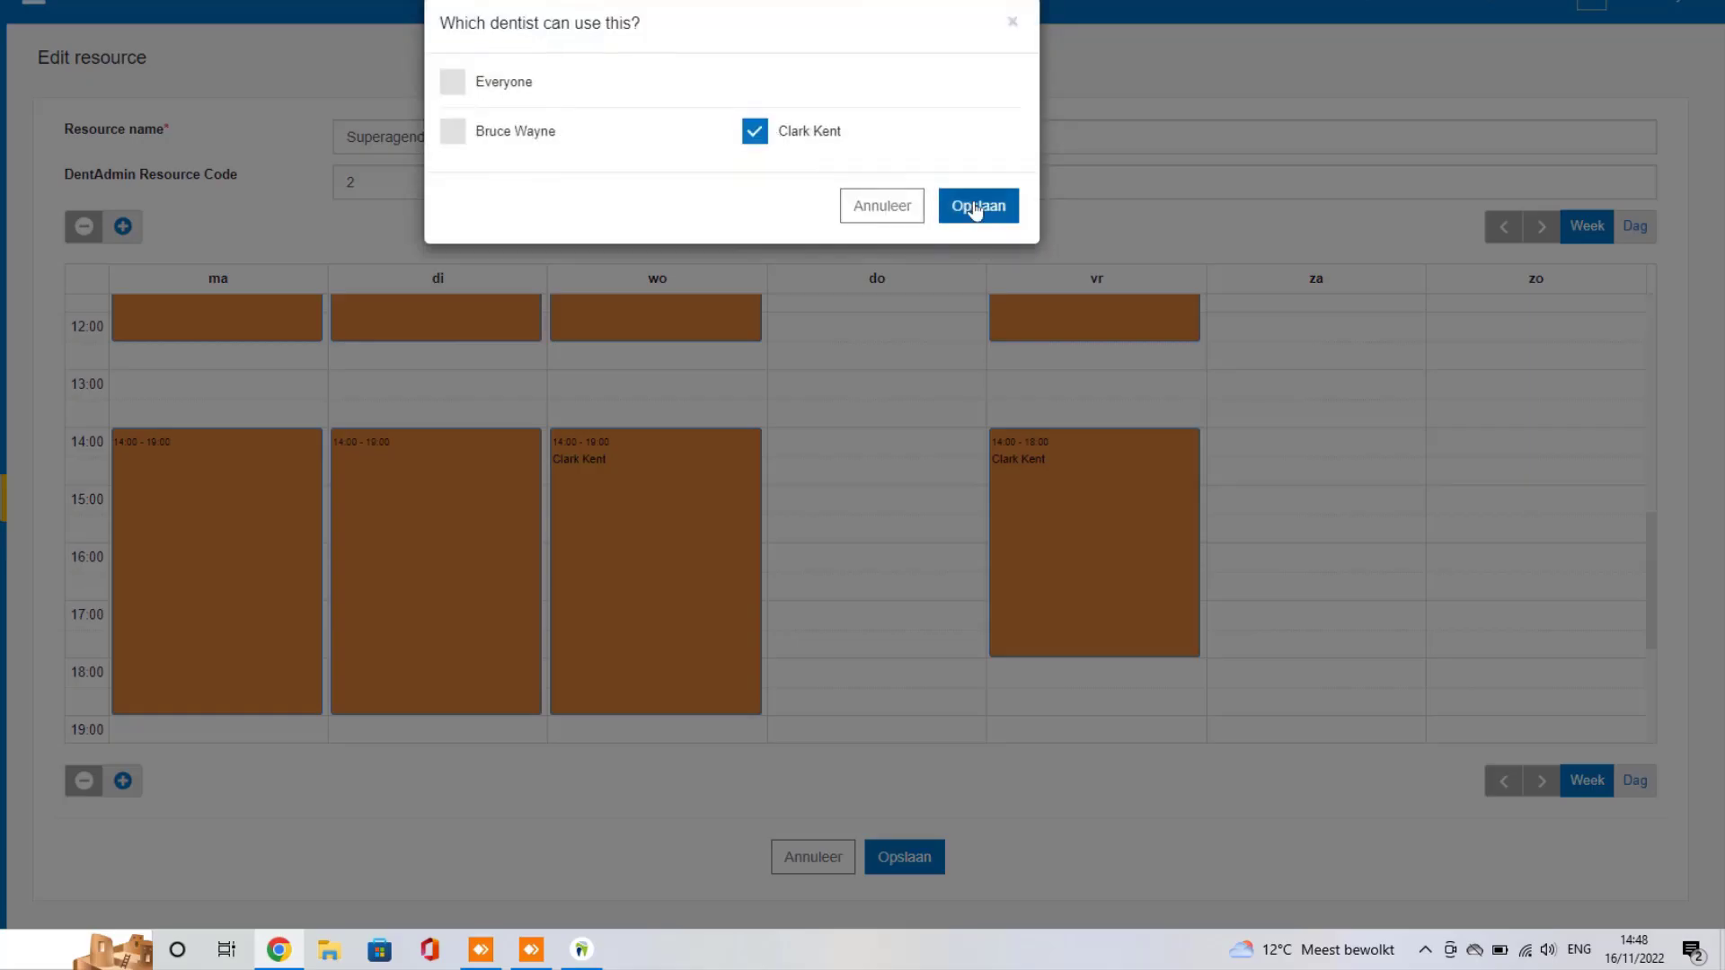
click(975, 209)
click(200, 508)
click(755, 132)
click(978, 206)
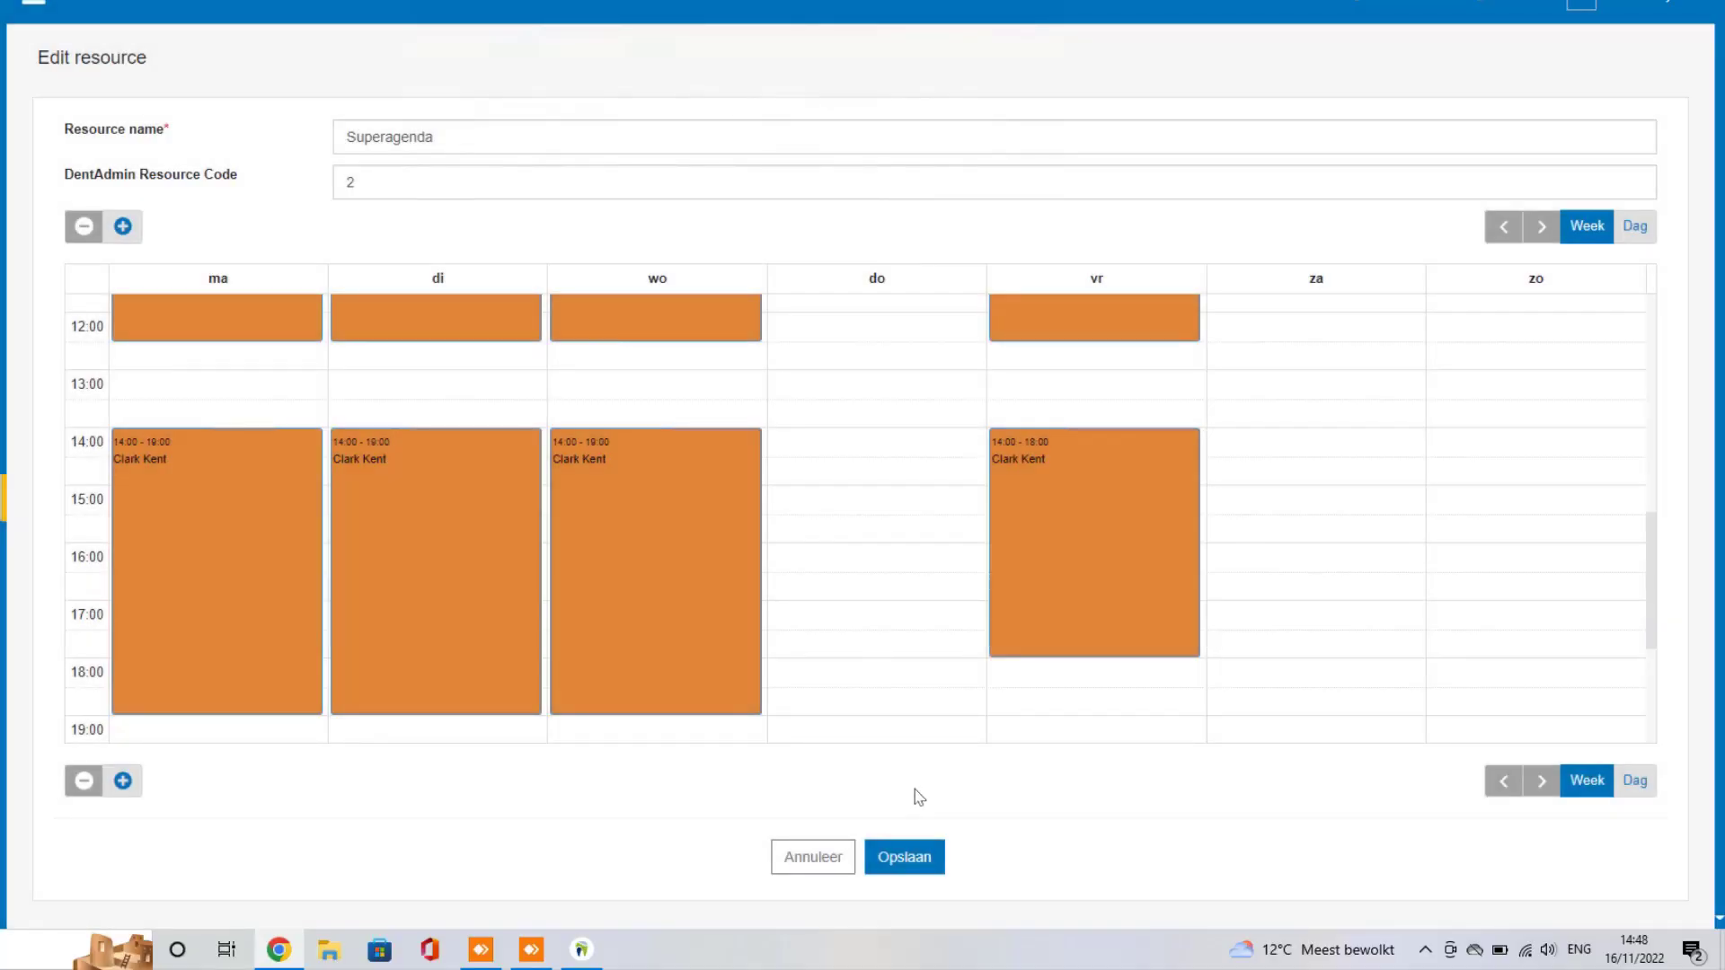
click(895, 859)
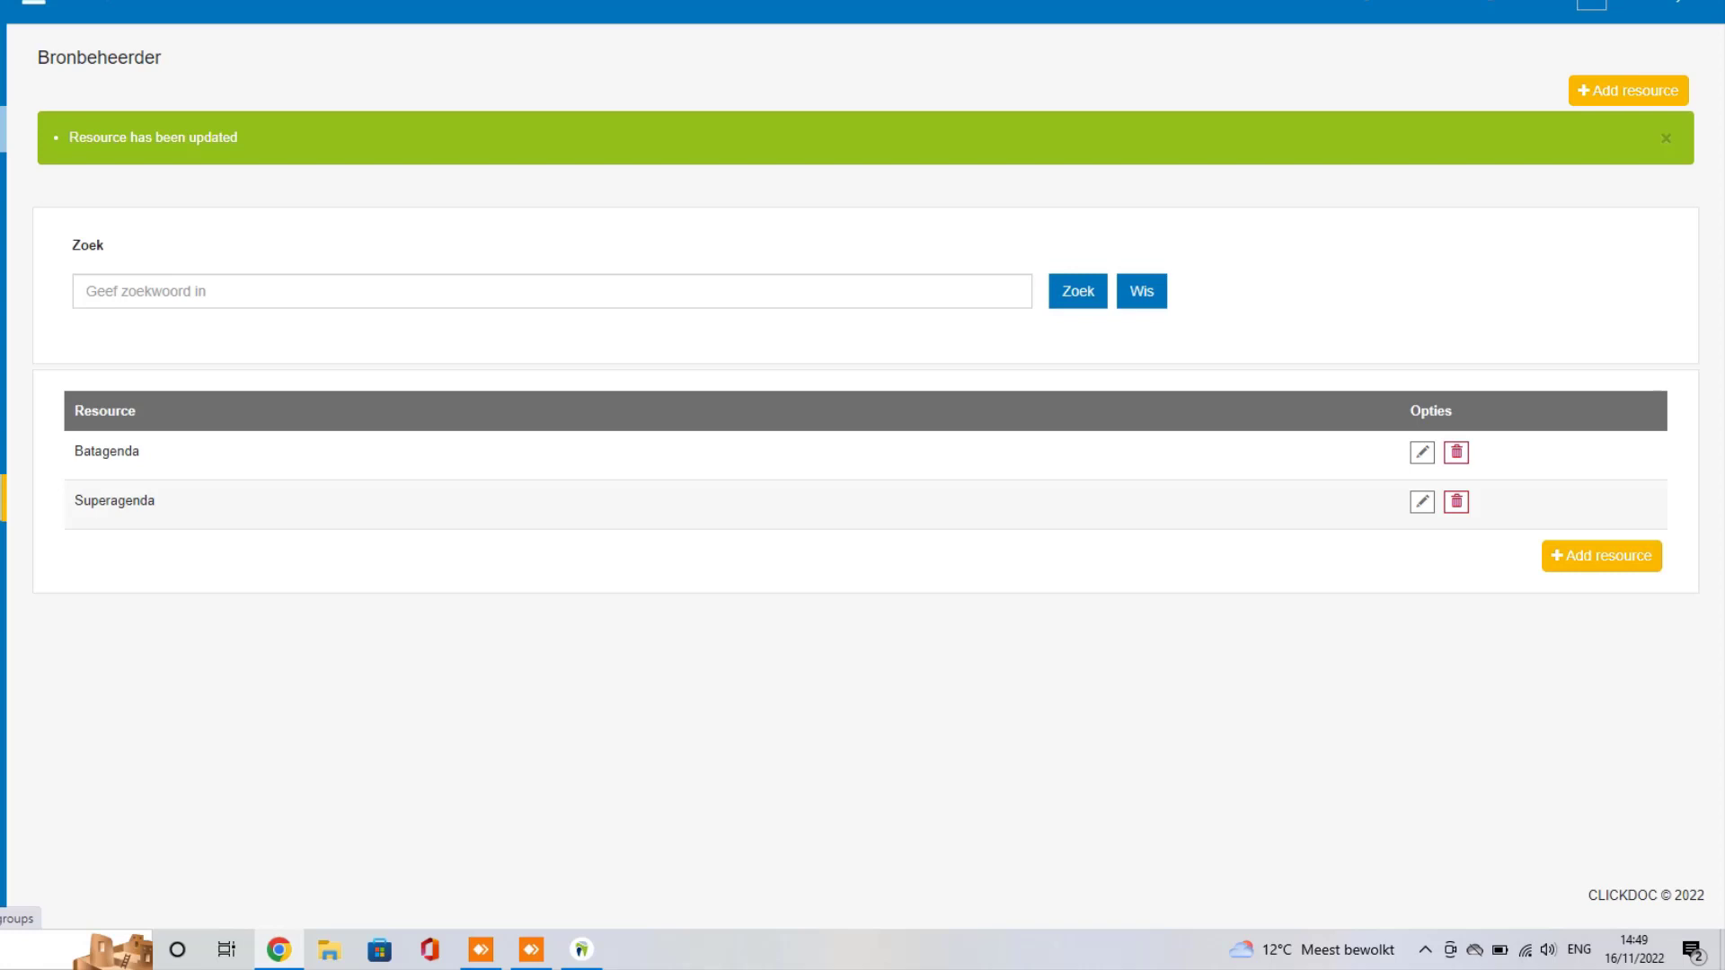
Step: Open the online-booking group wizard from the sidebar and advance to Stap 3, Onderverdelingen
click(4, 499)
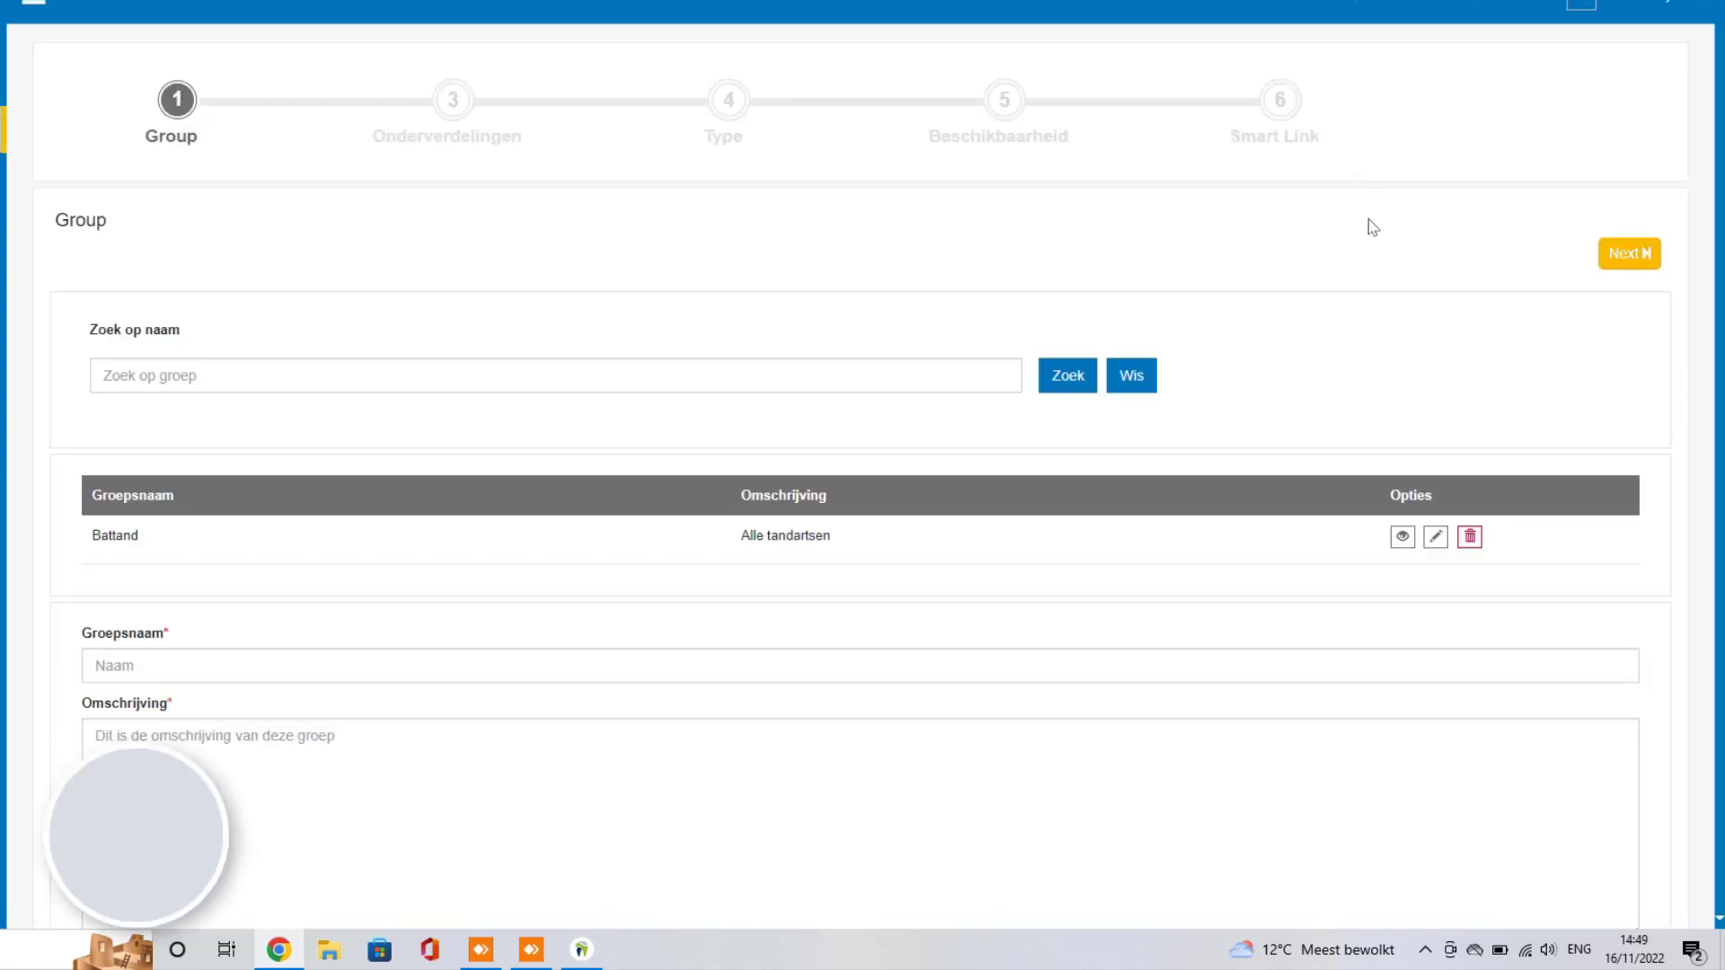
click(1637, 256)
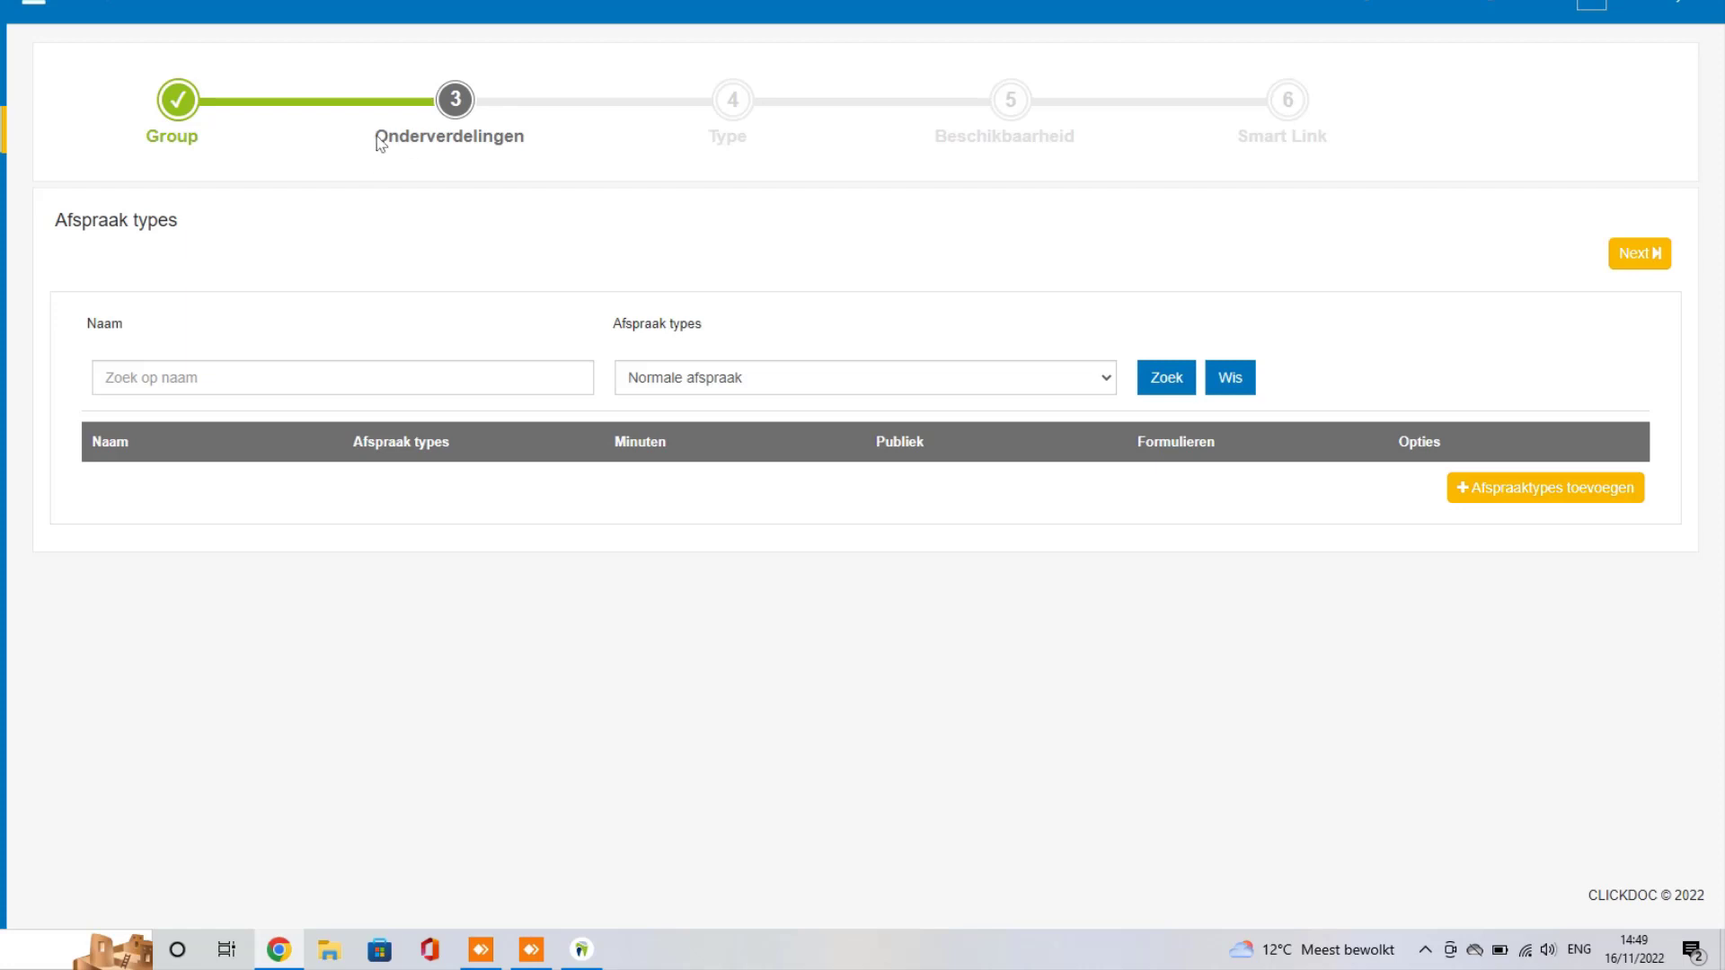
drag(431, 142, 455, 142)
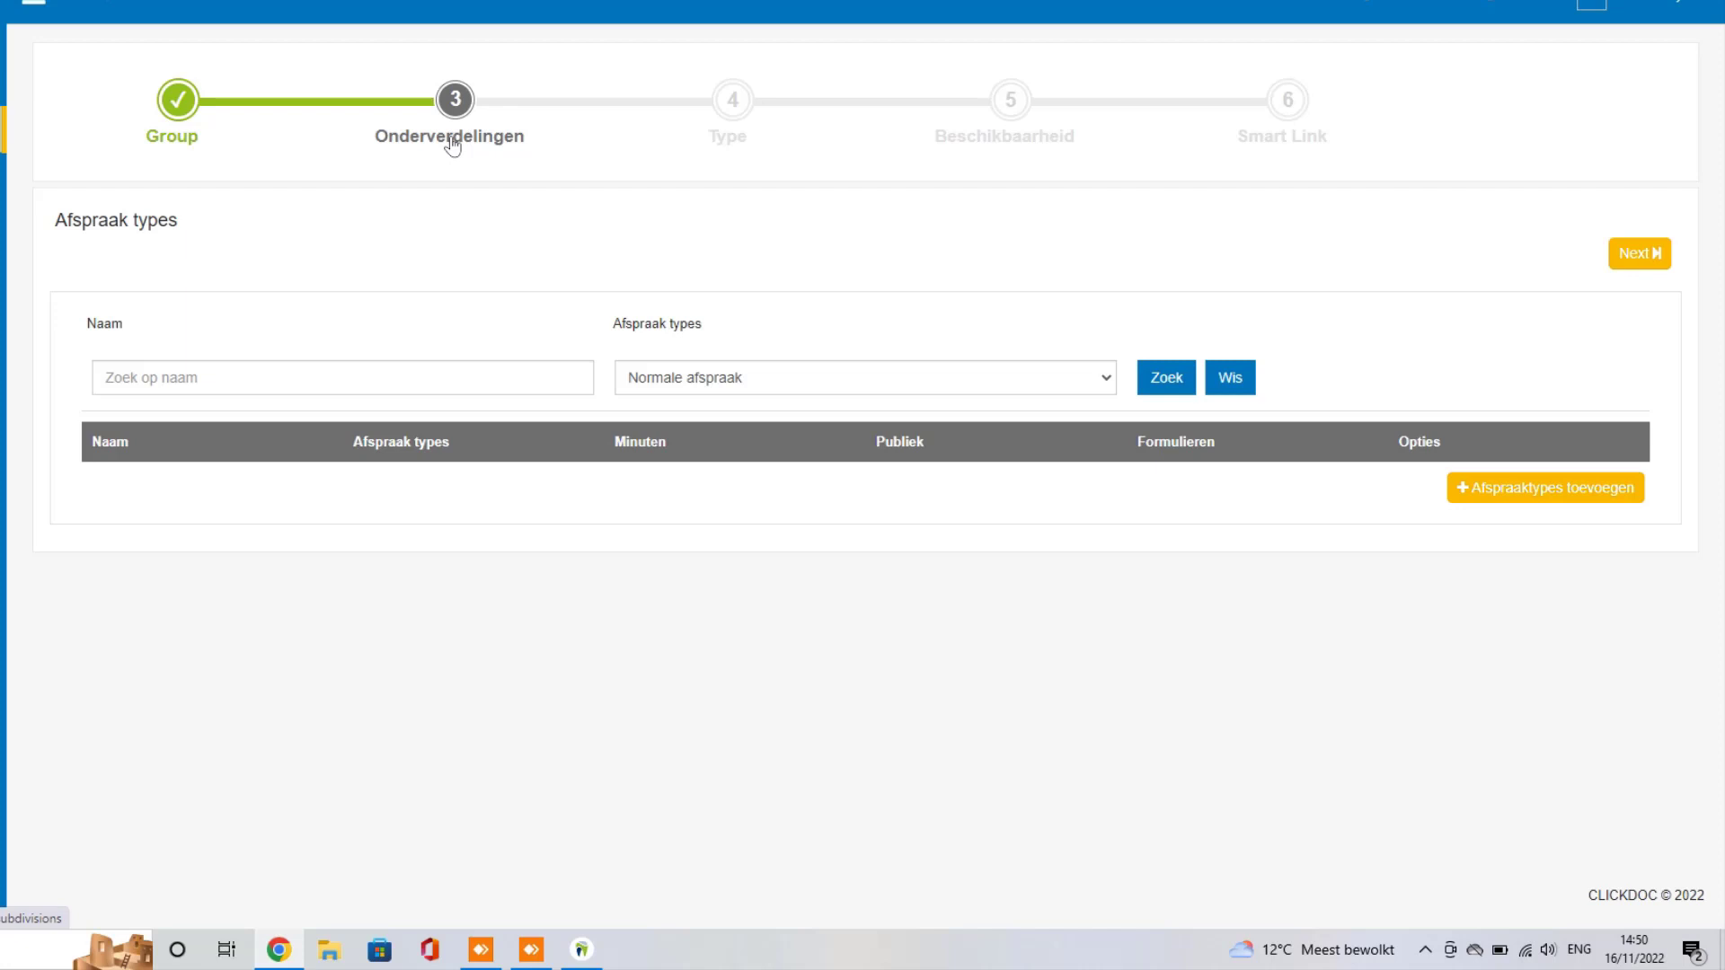
Step: Add a new appointment type named Preventie
click(1539, 492)
scroll(408, 292, down, 2)
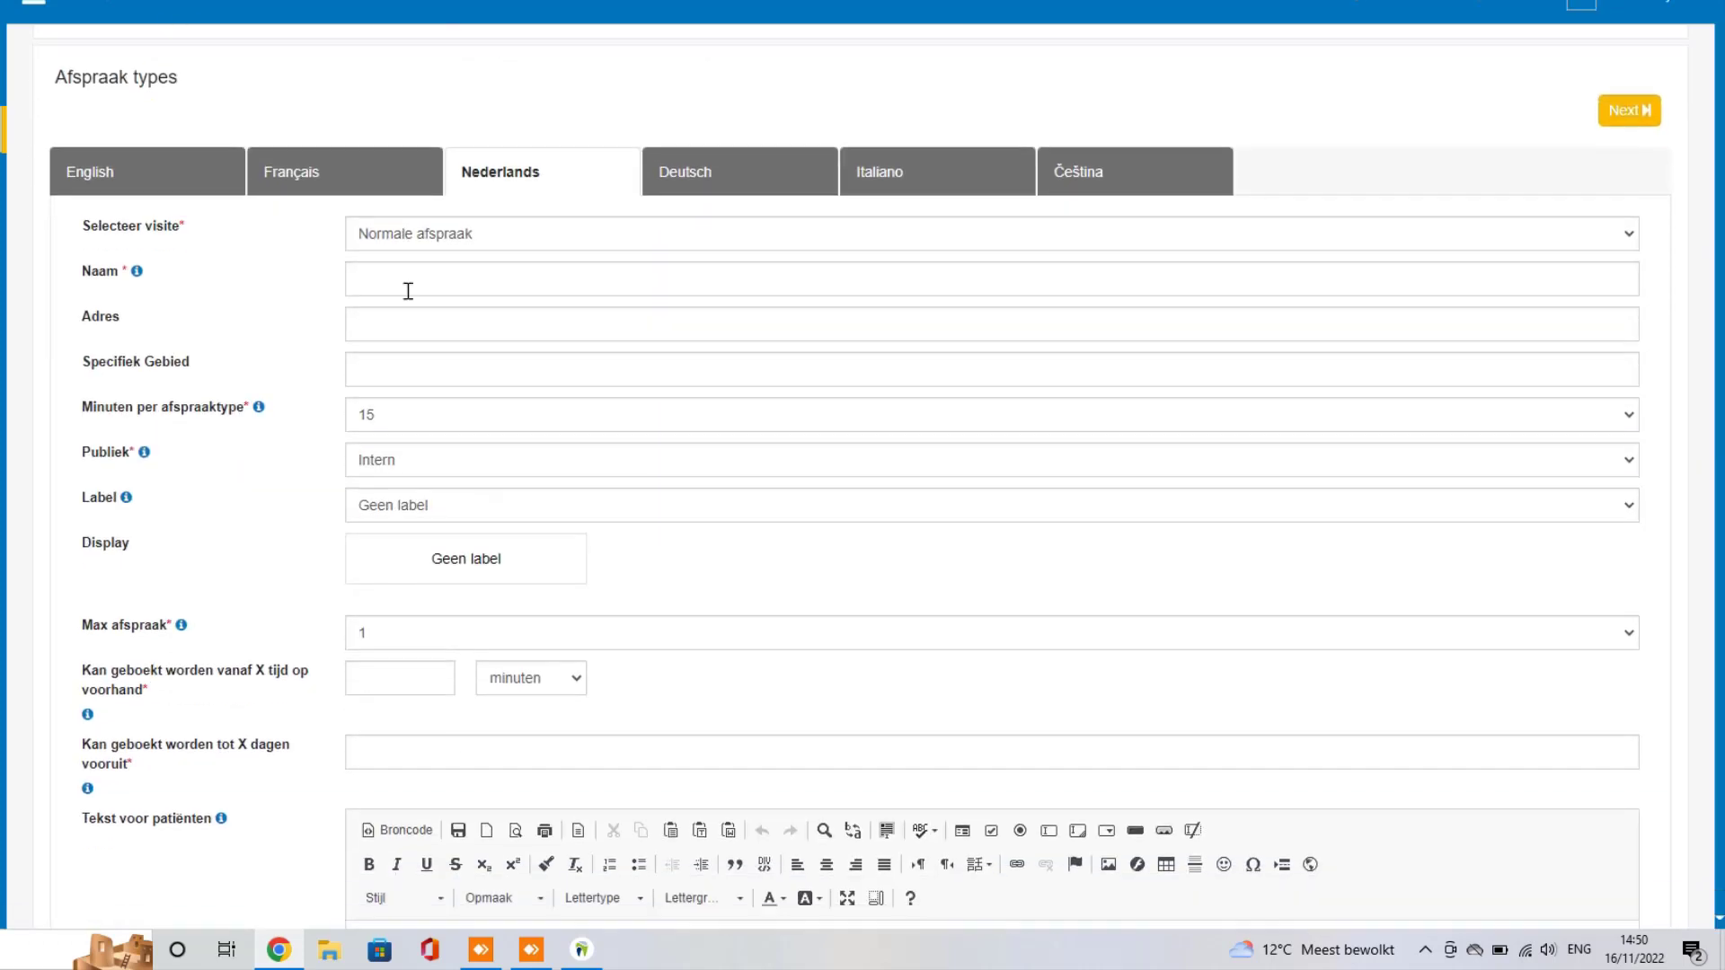
scroll(408, 291, down, 1)
text(Preventie)
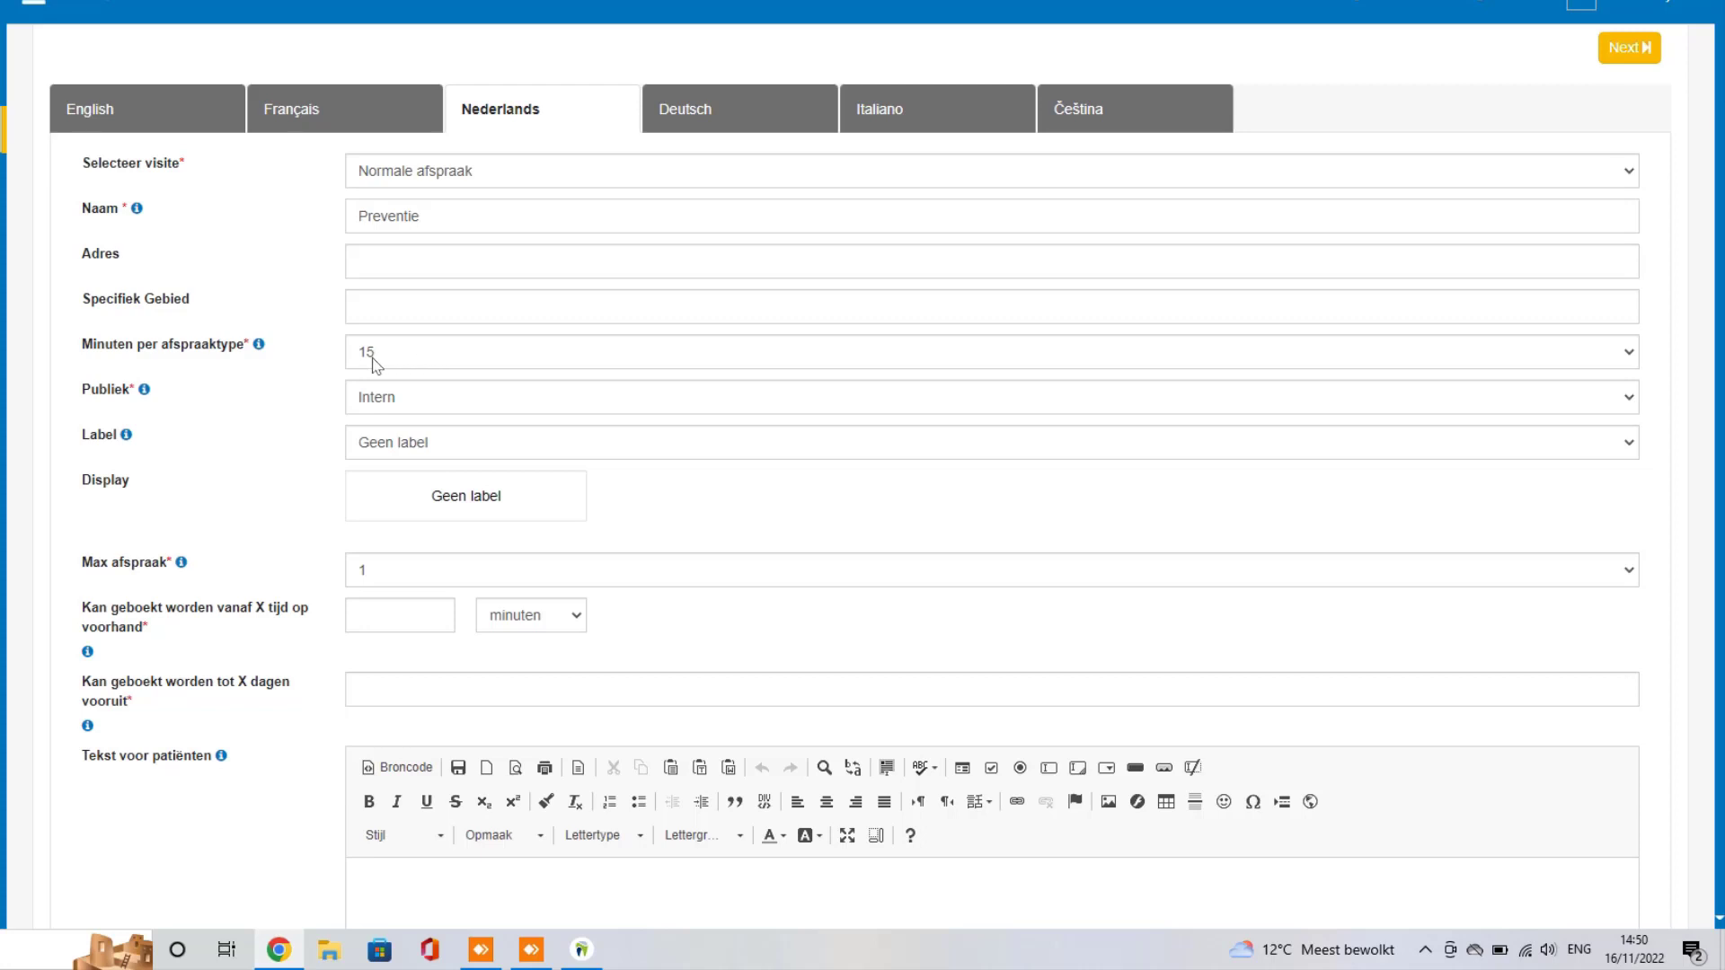
Step: Set the appointment type's Publiek audience to Extern
click(428, 403)
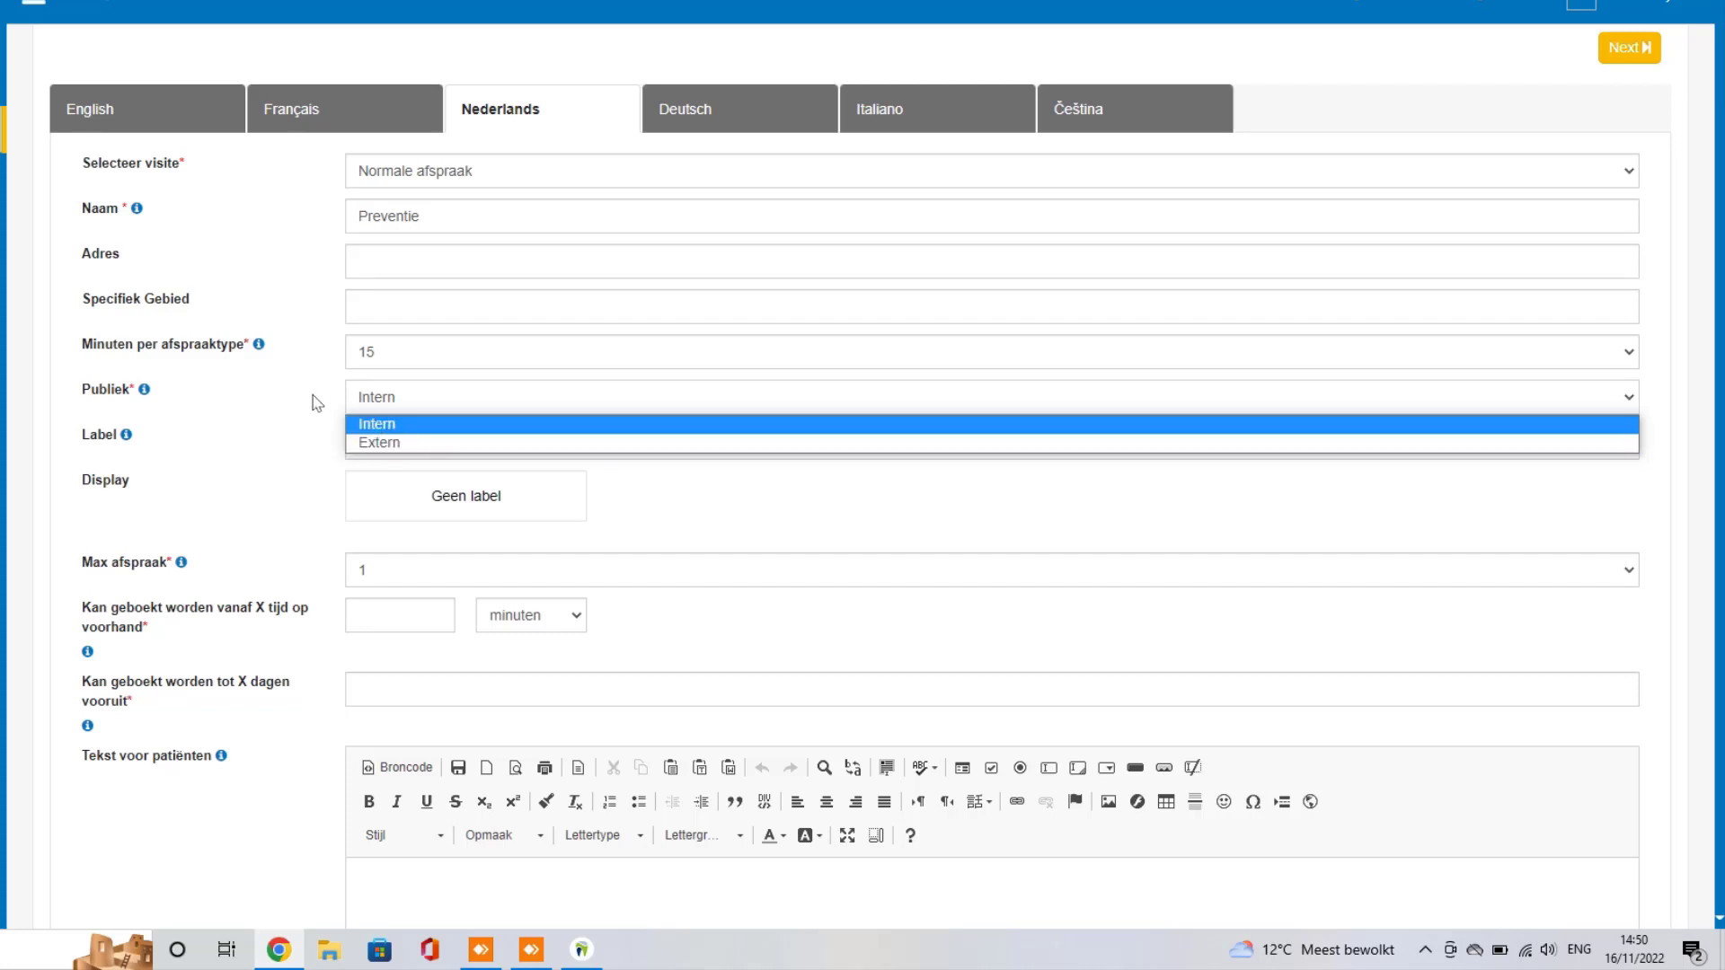
click(379, 399)
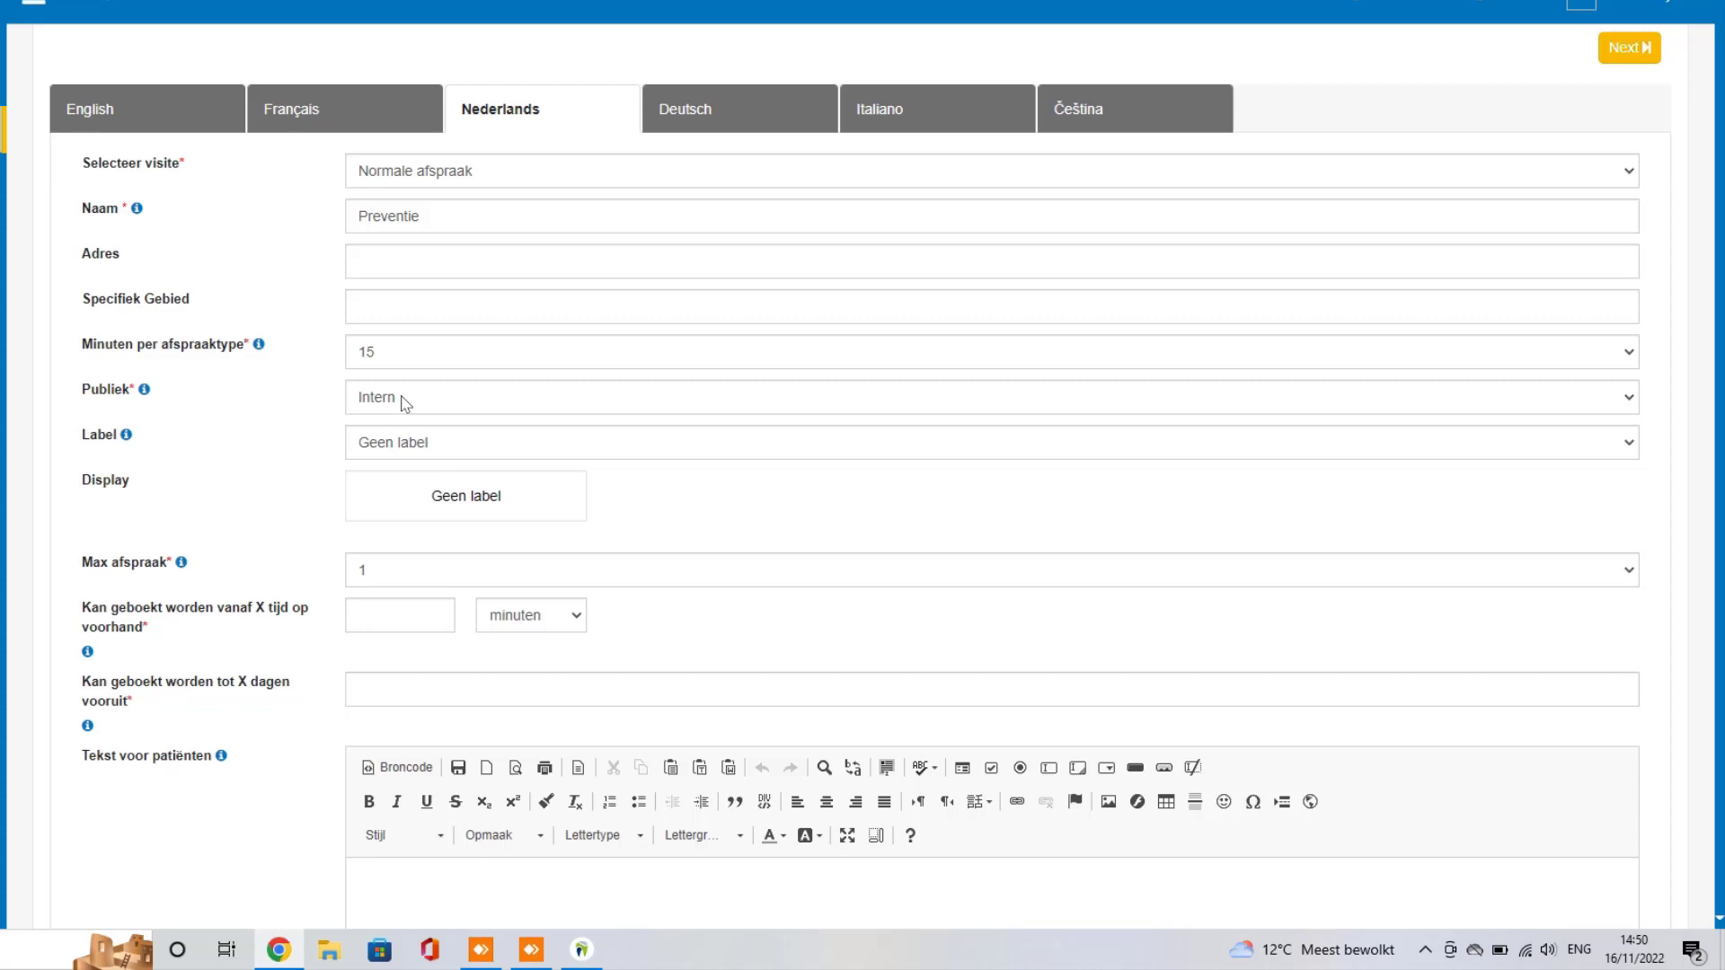
click(403, 404)
click(394, 445)
Step: Apply the Preventie label, then launch and log in to the DentAdmin desktop agenda
scroll(300, 339, down, 1)
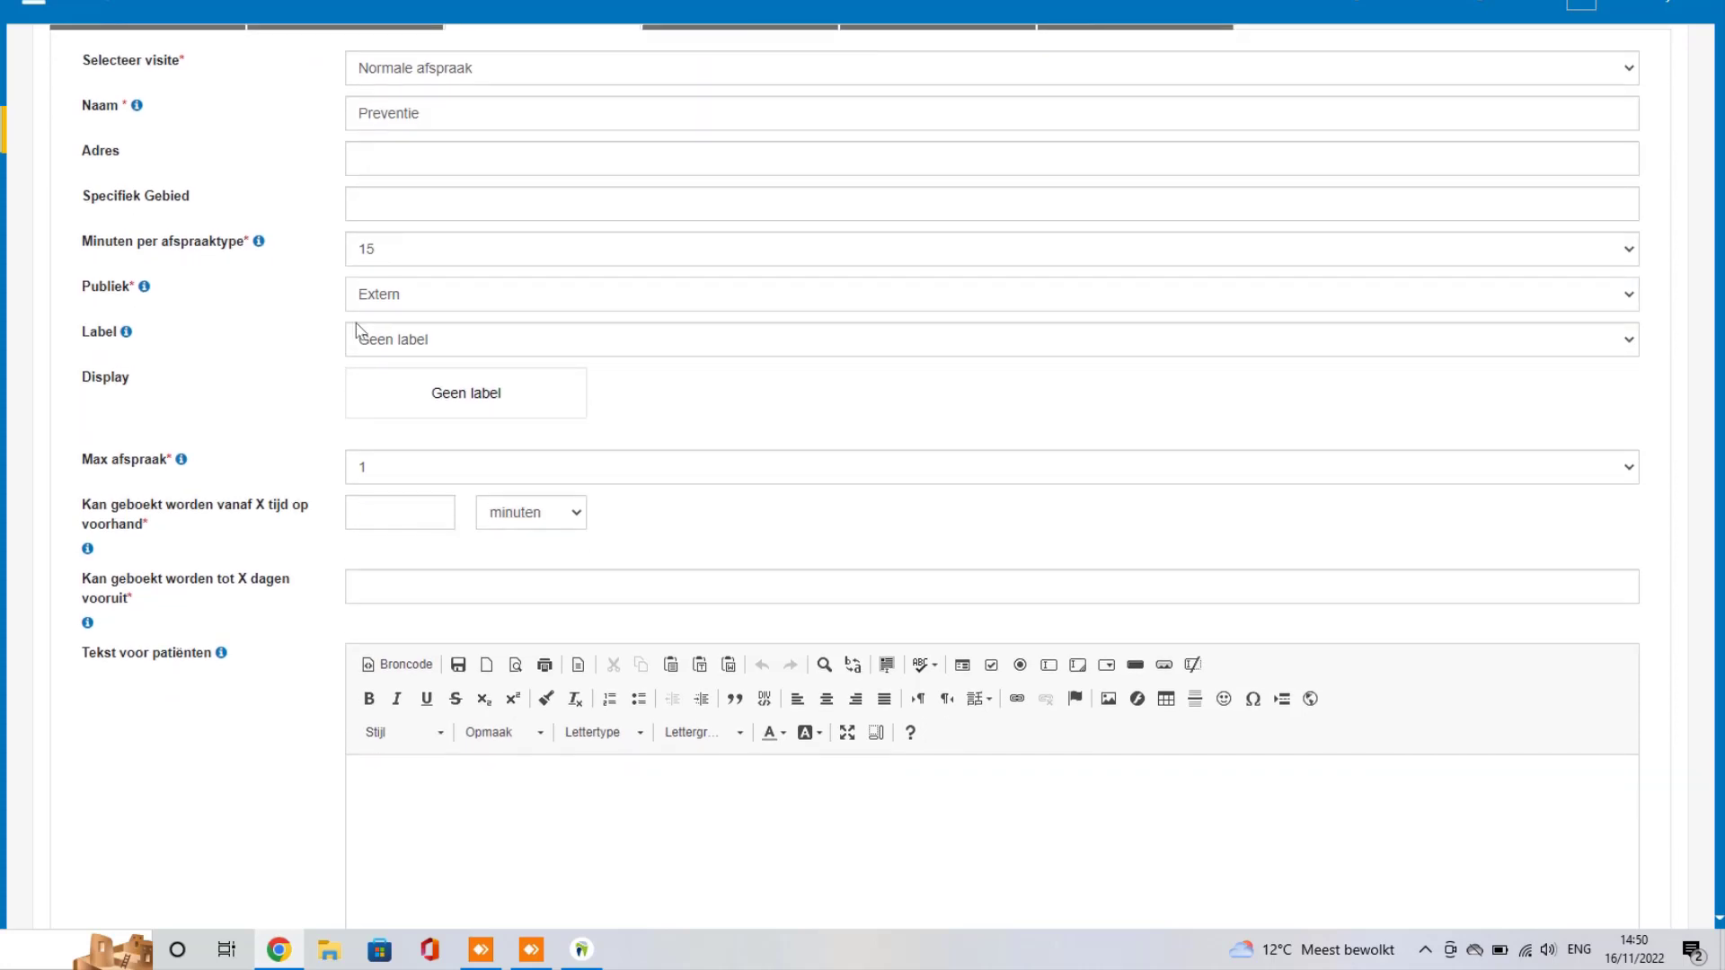
click(1609, 347)
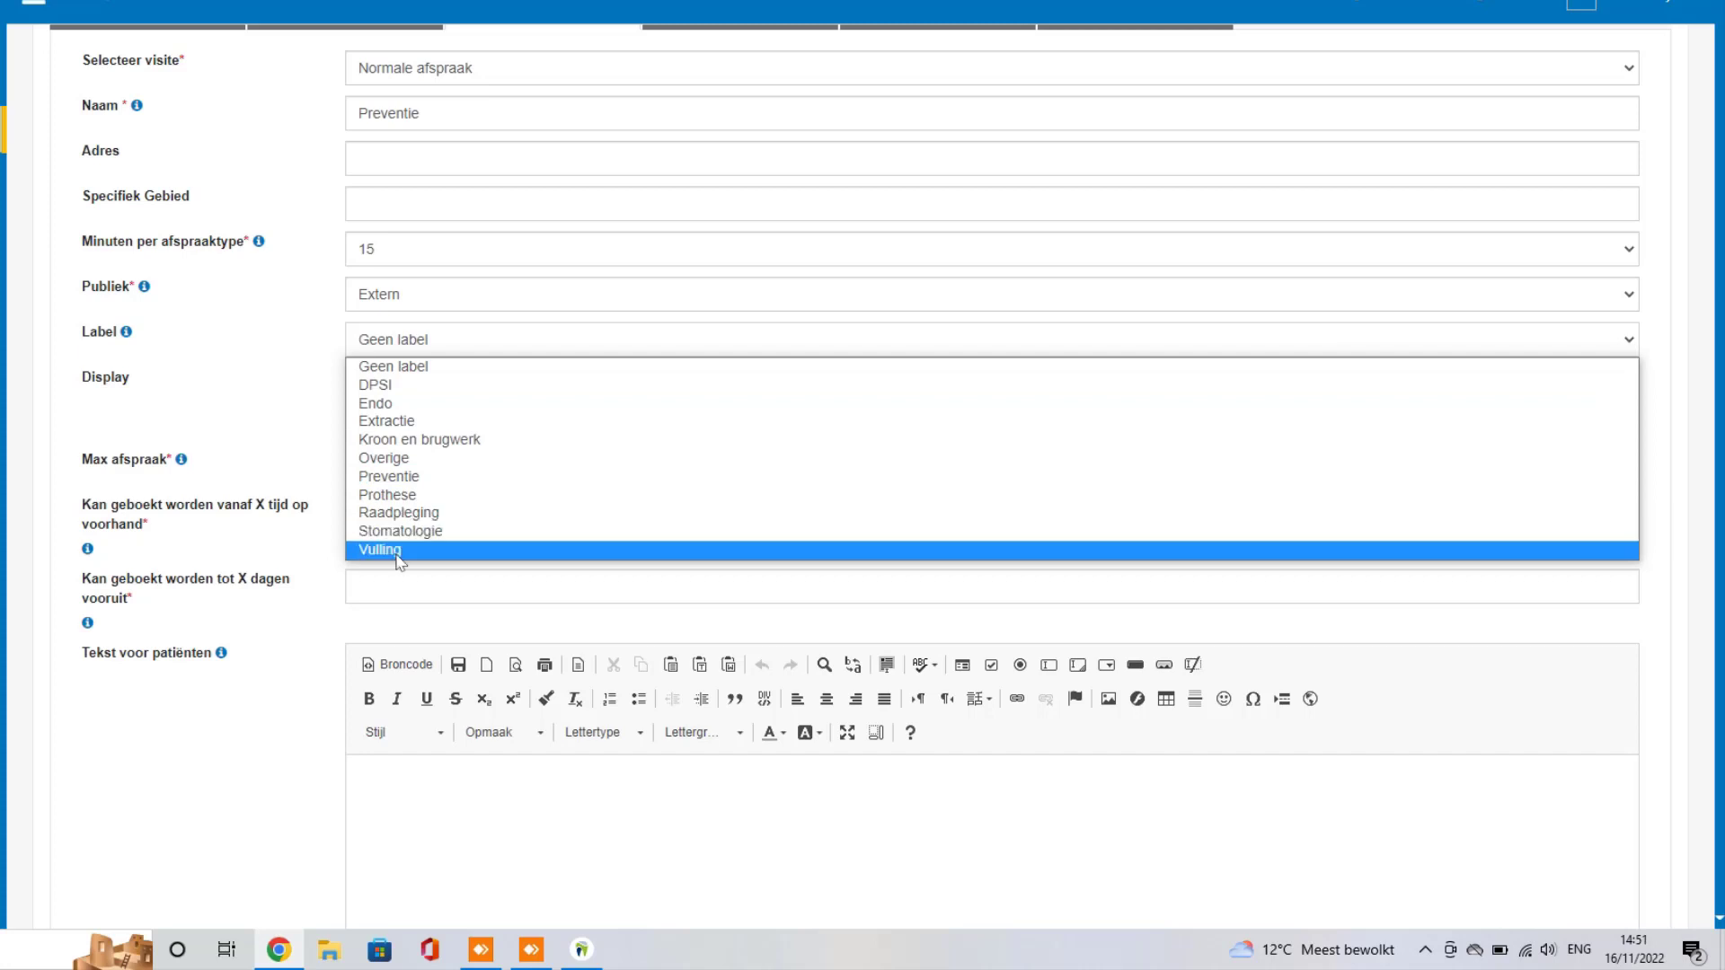
click(407, 477)
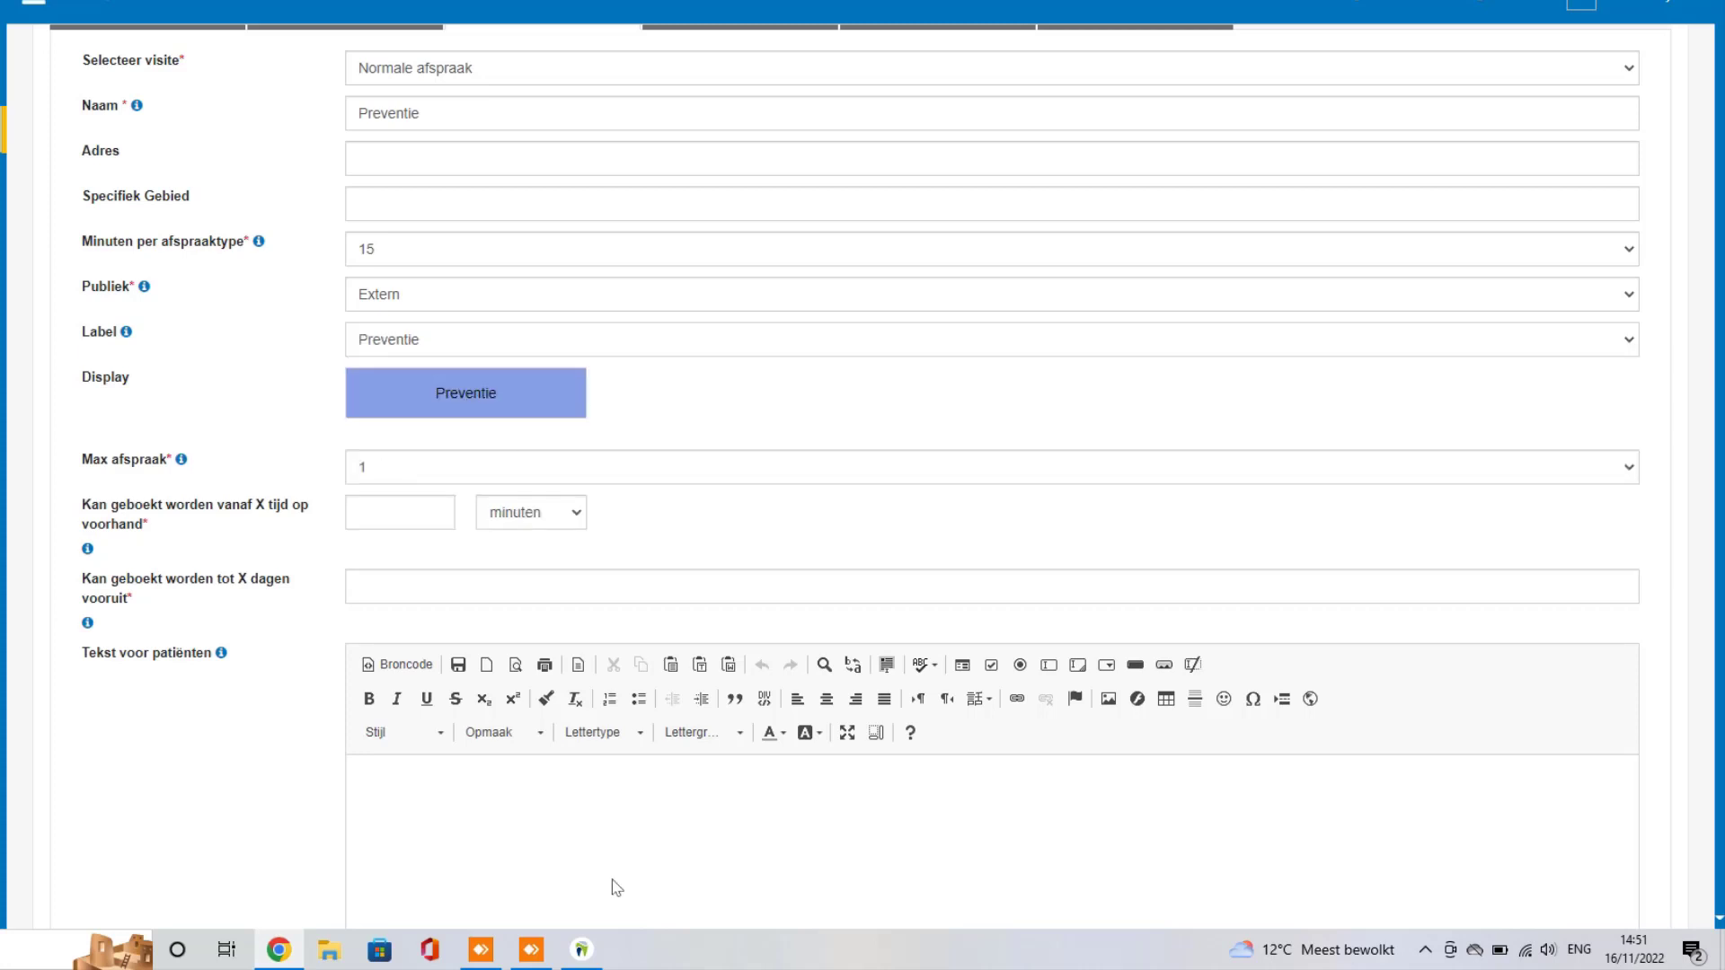
click(591, 963)
click(768, 477)
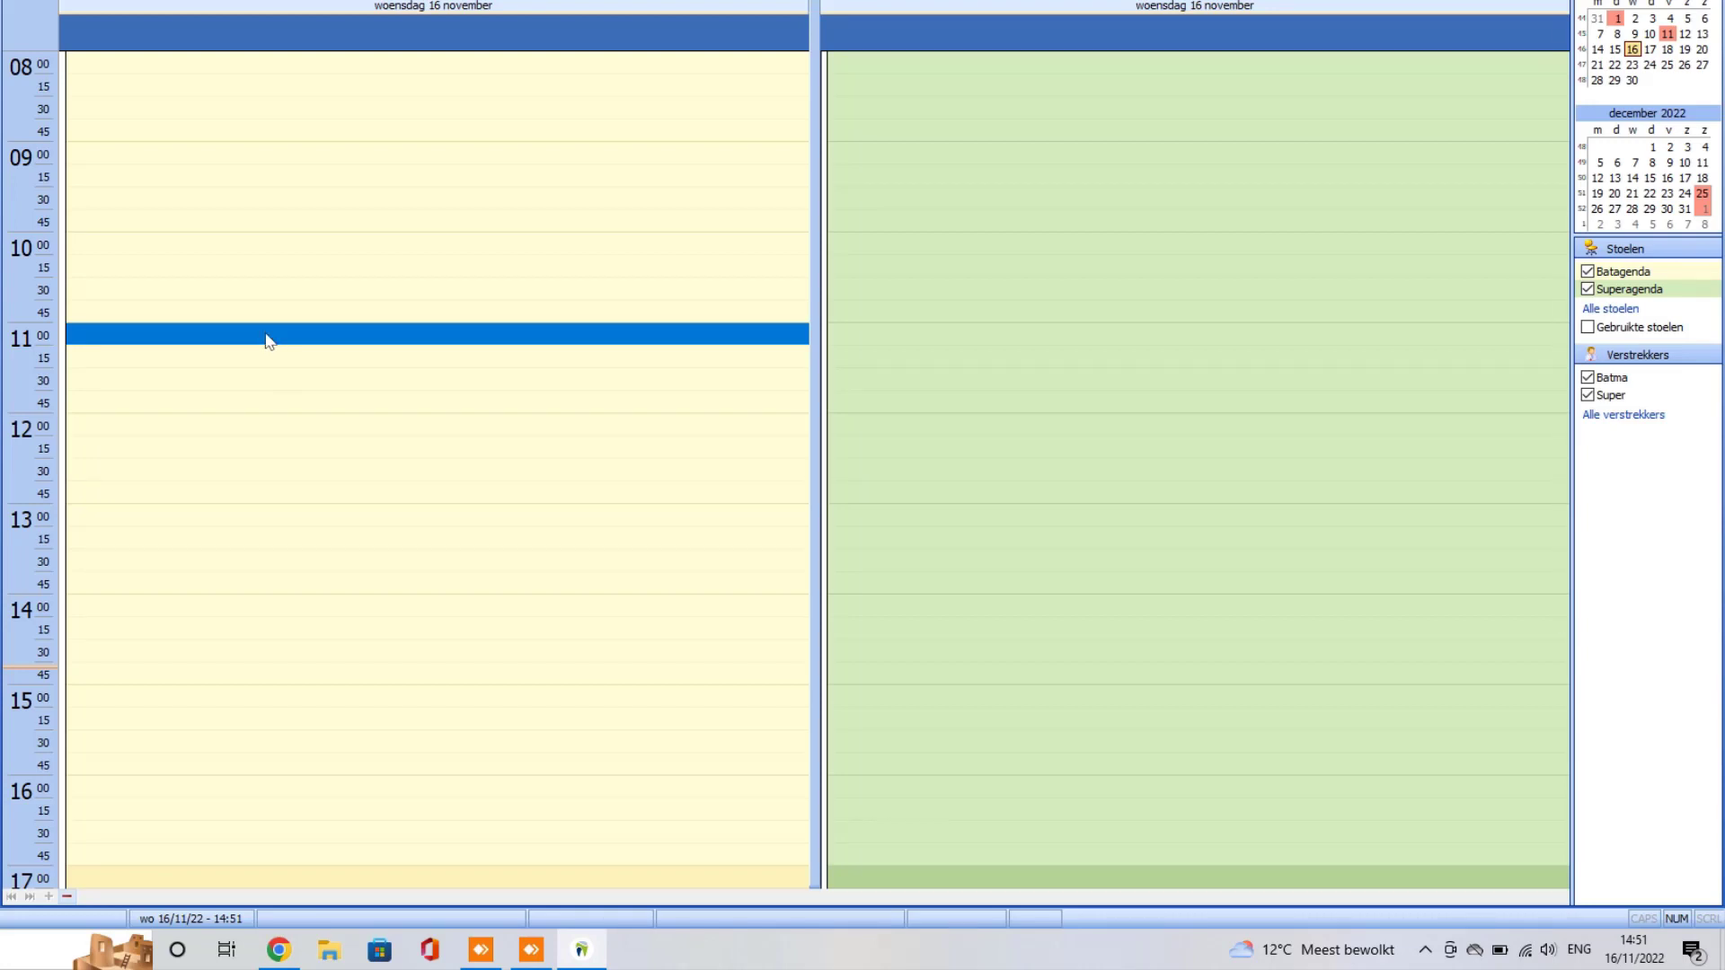
Step: Draft a Preventie-labelled 16 November 11:00 appointment in DentAdmin, discard it unsaved, and return to Chrome
double_click(267, 340)
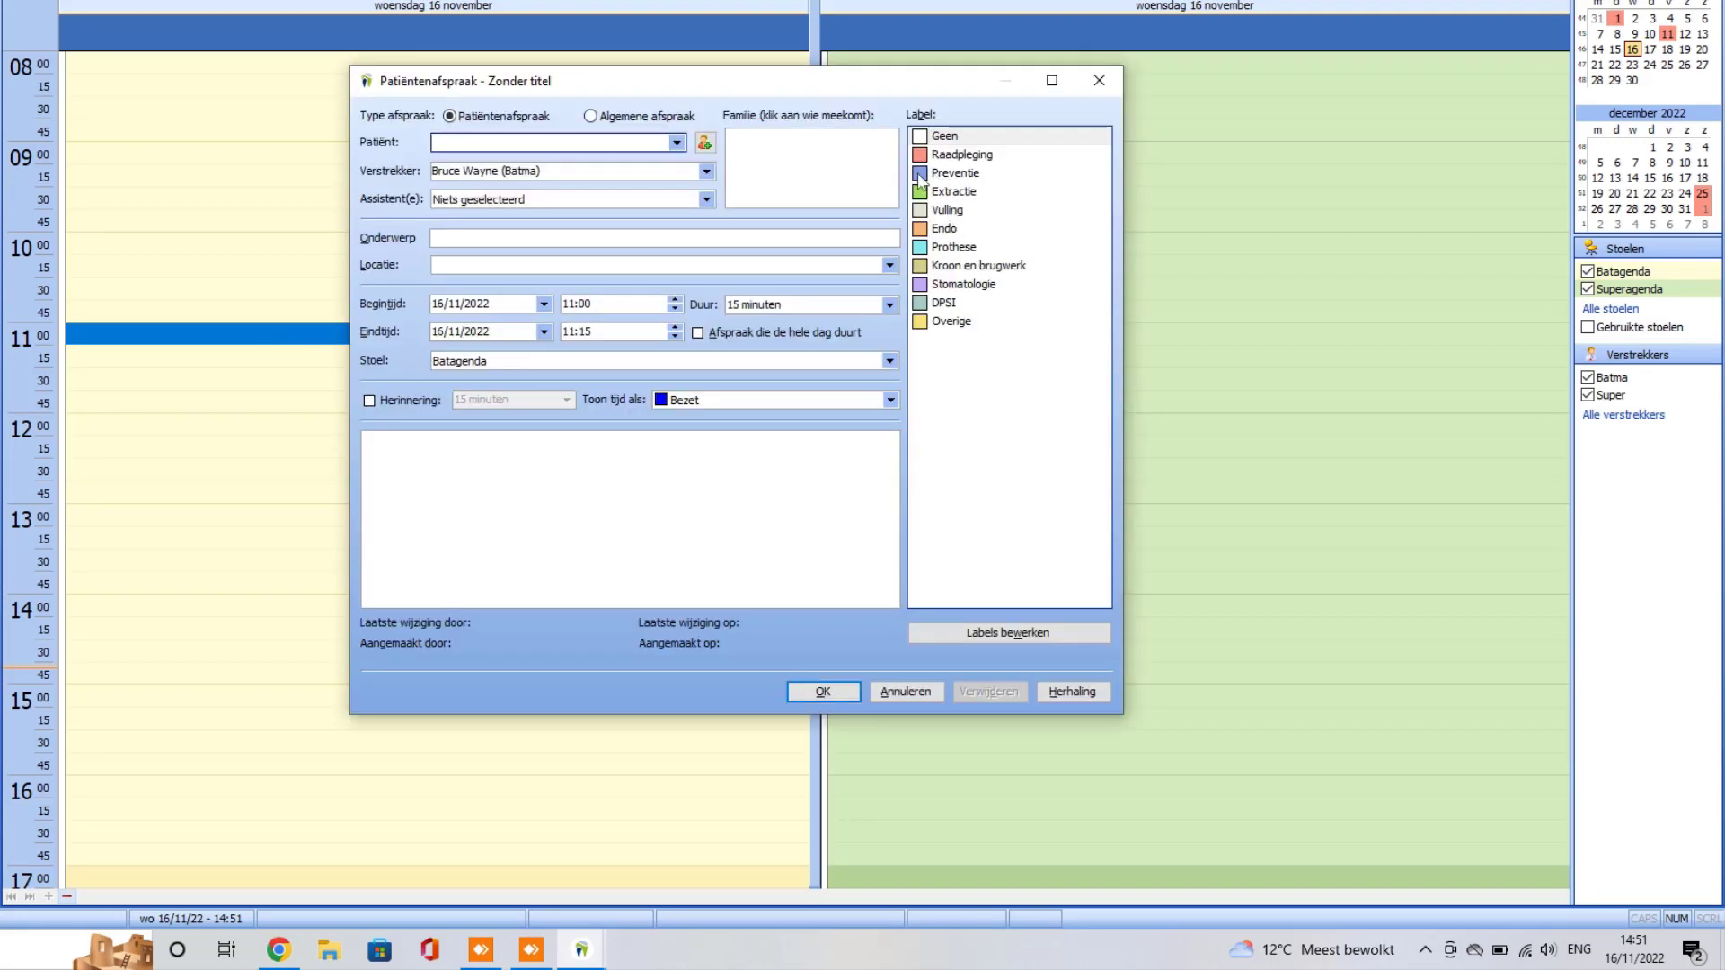
click(960, 178)
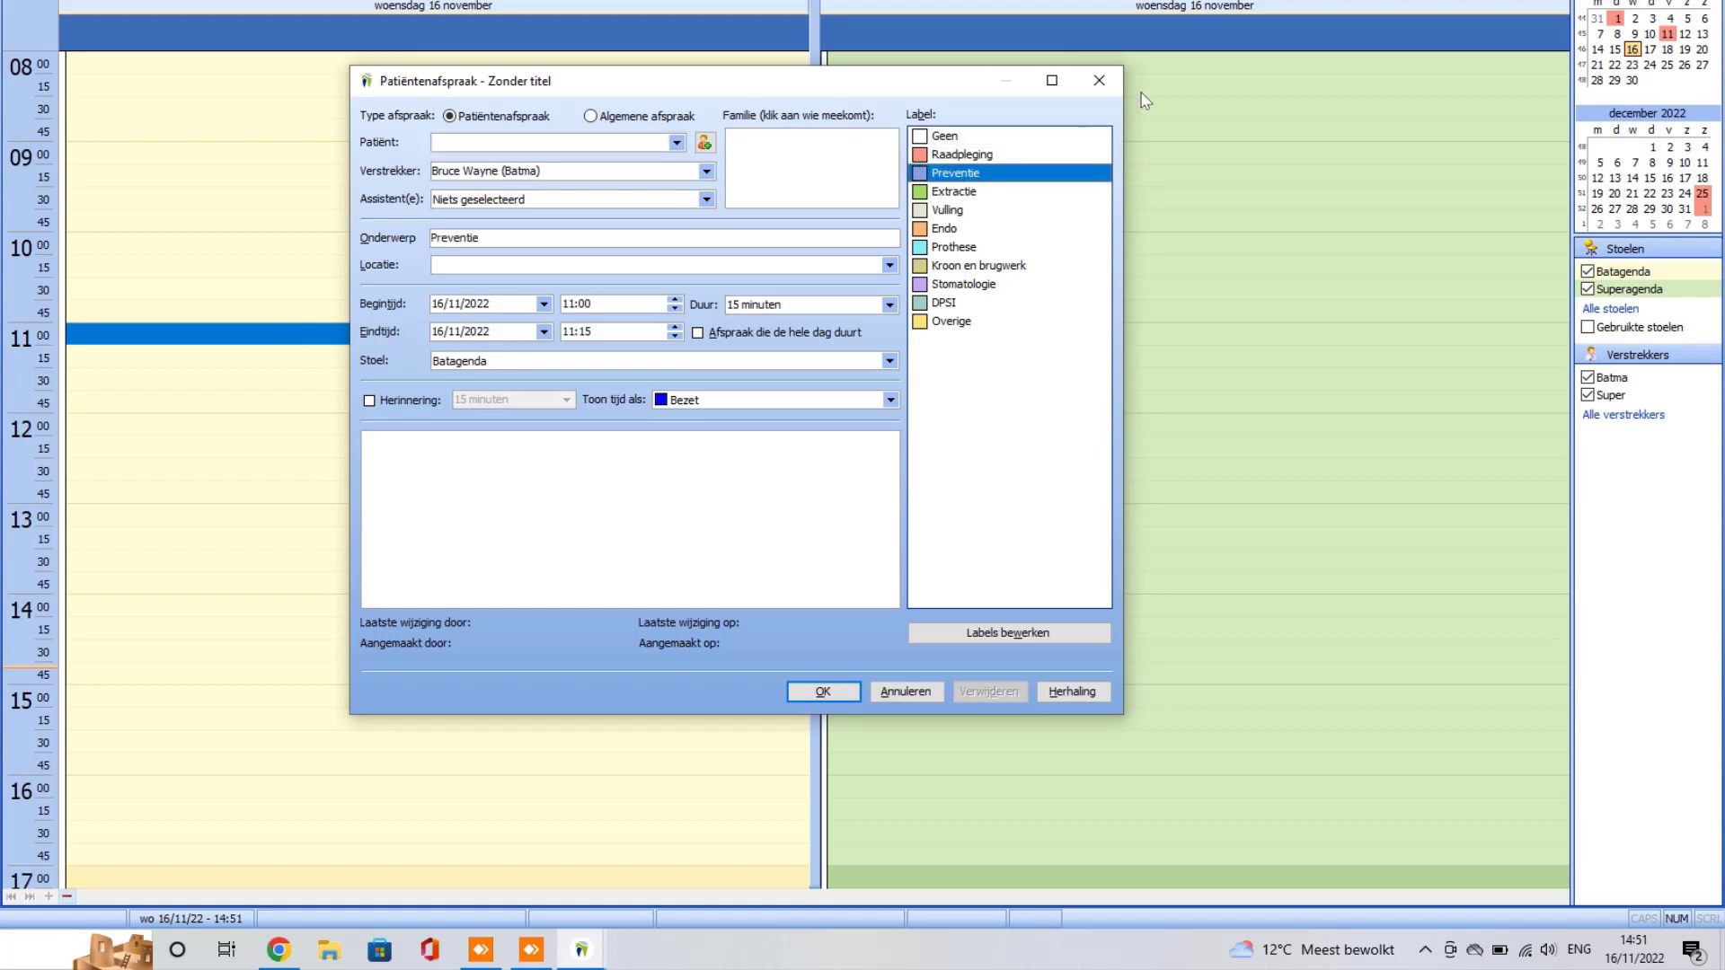
click(1102, 84)
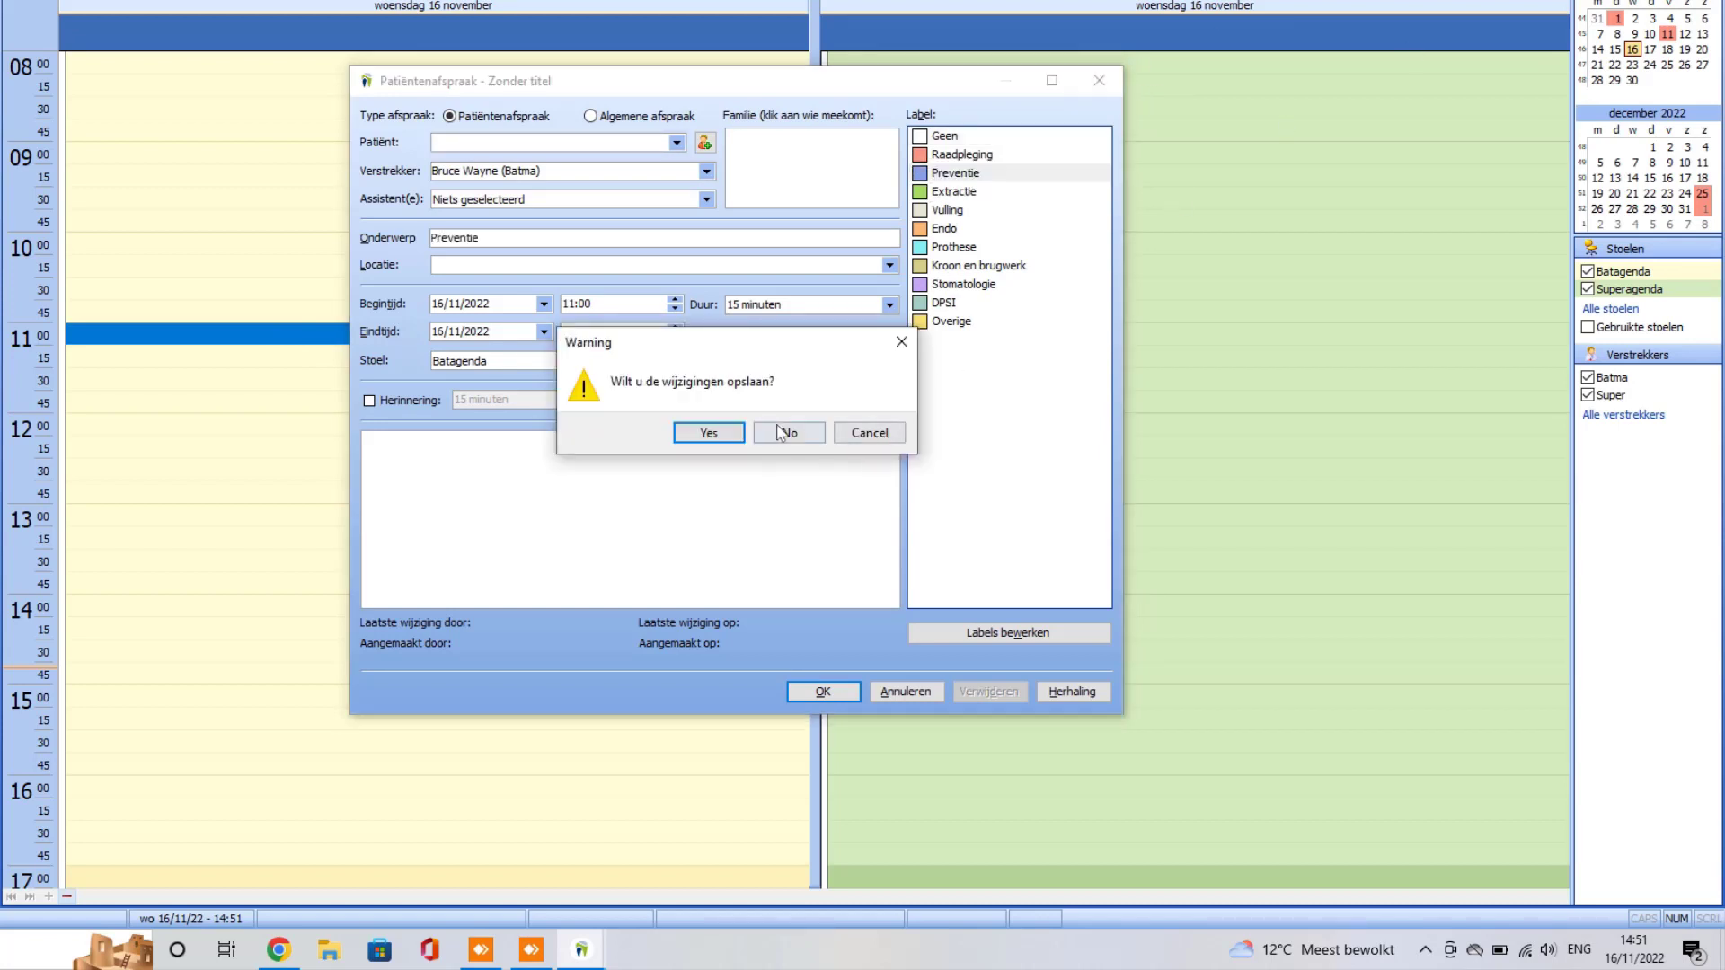
click(786, 433)
key(alt+Tab)
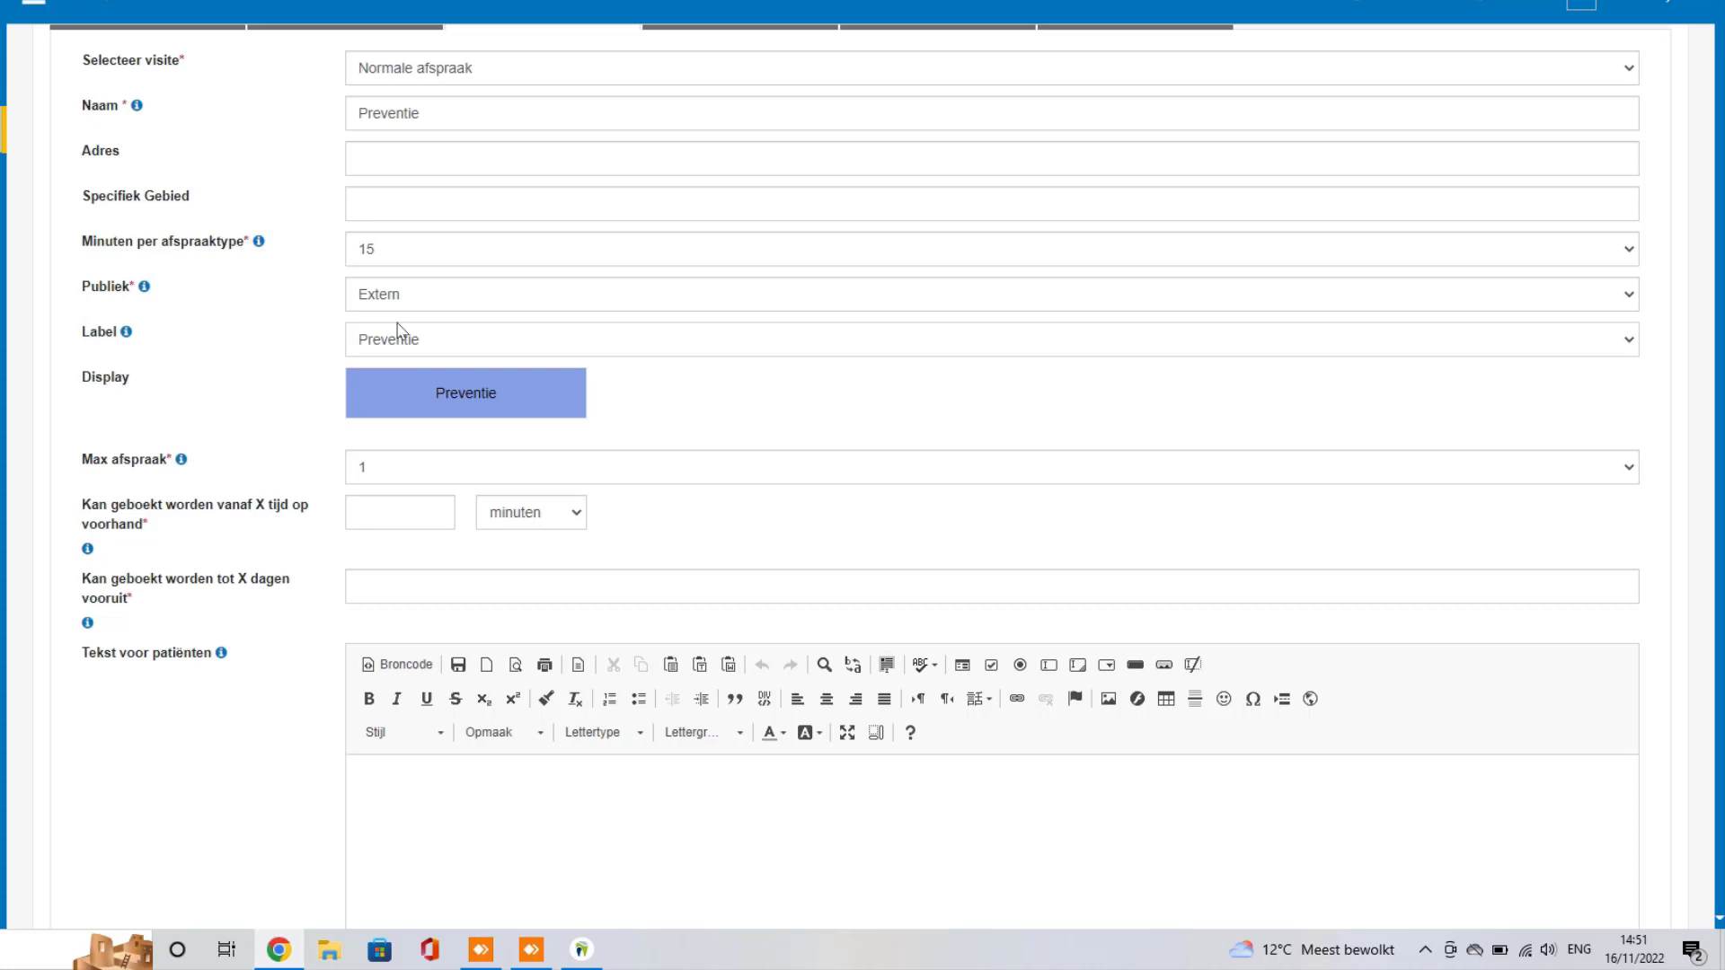
scroll(260, 320, down, 1)
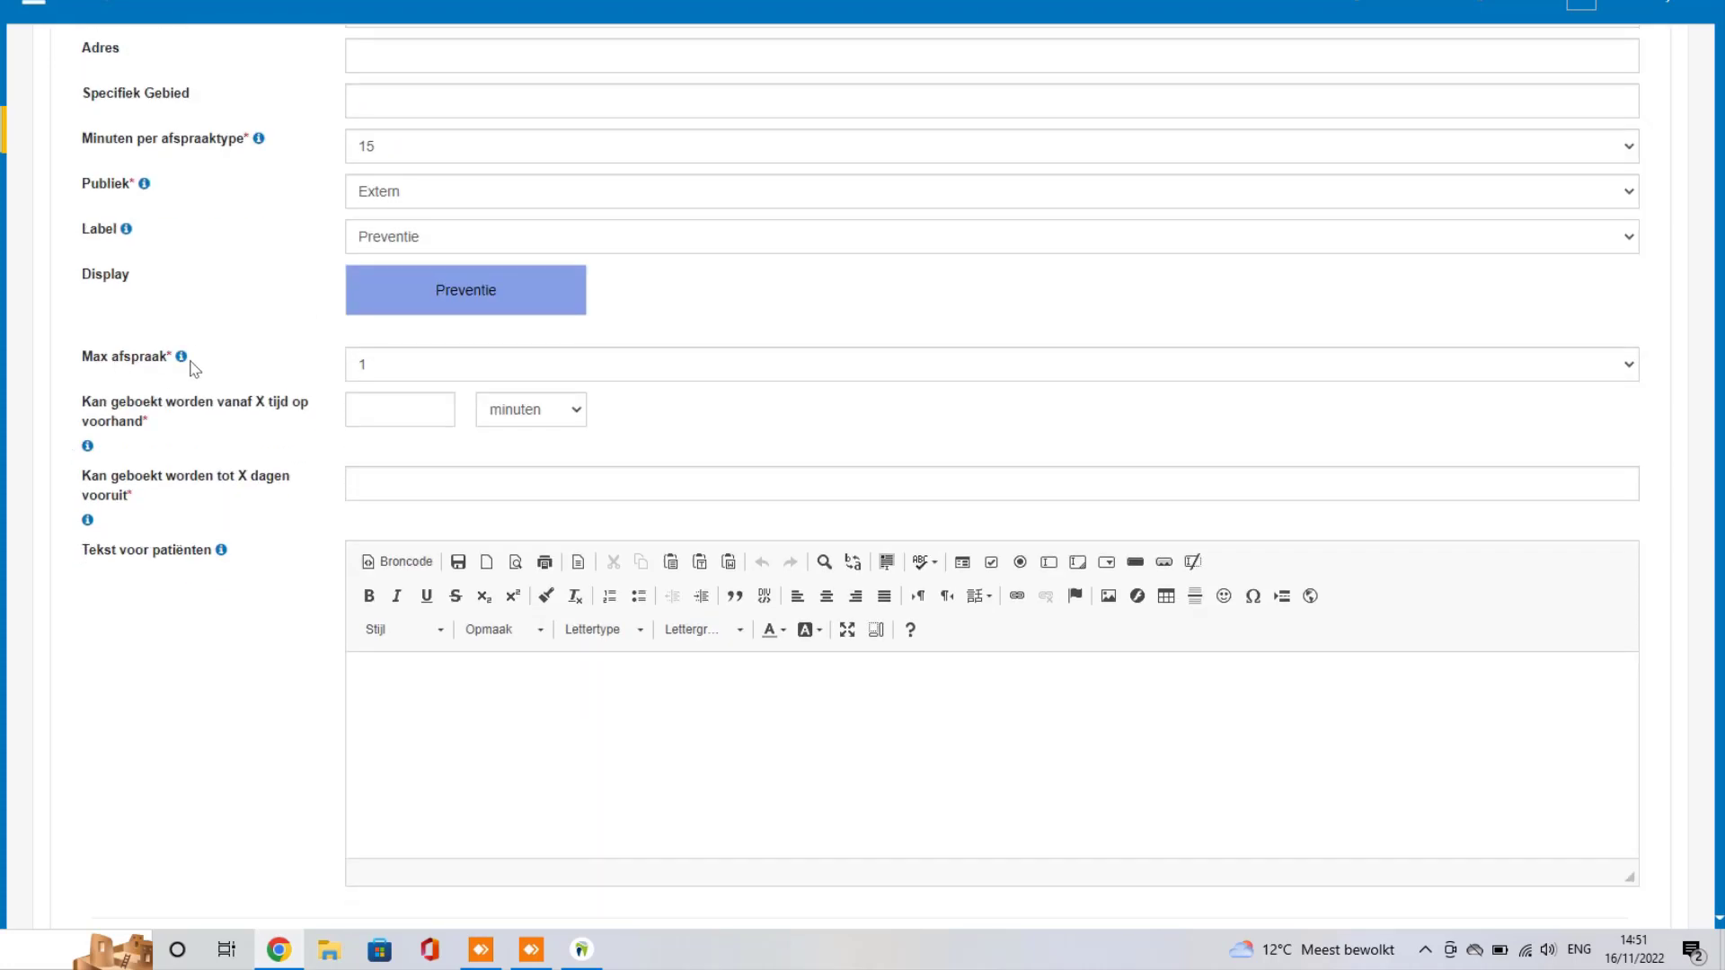
mouse_move(201, 358)
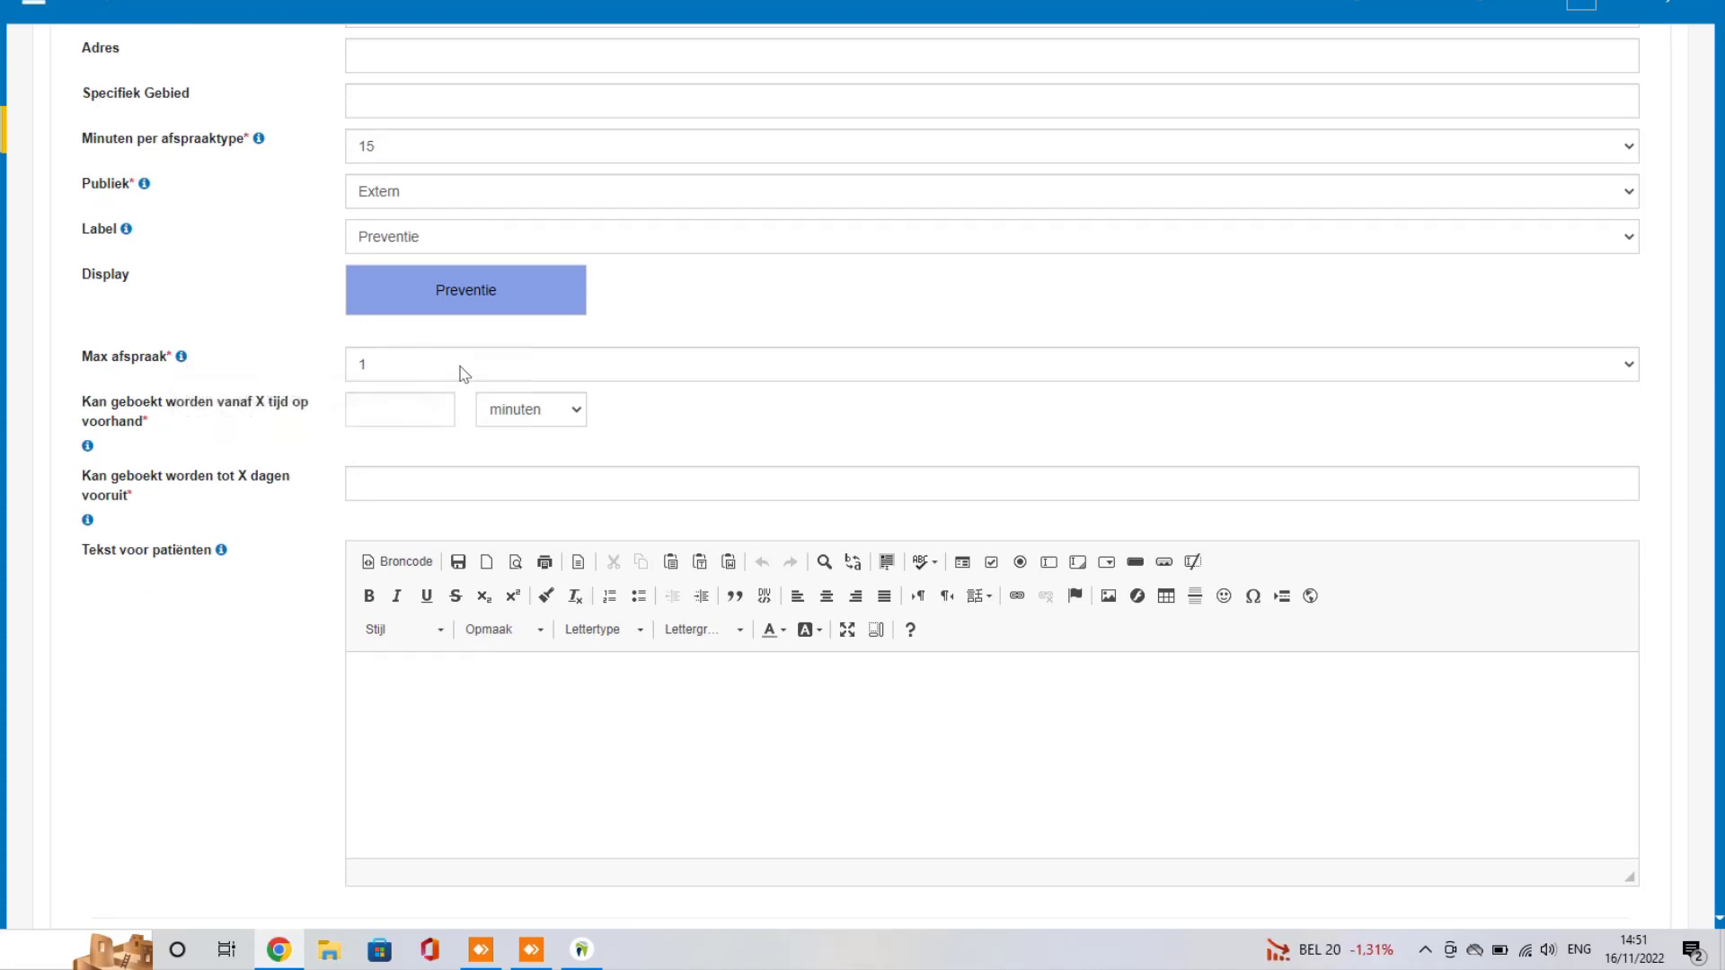
scroll(462, 374, up, 2)
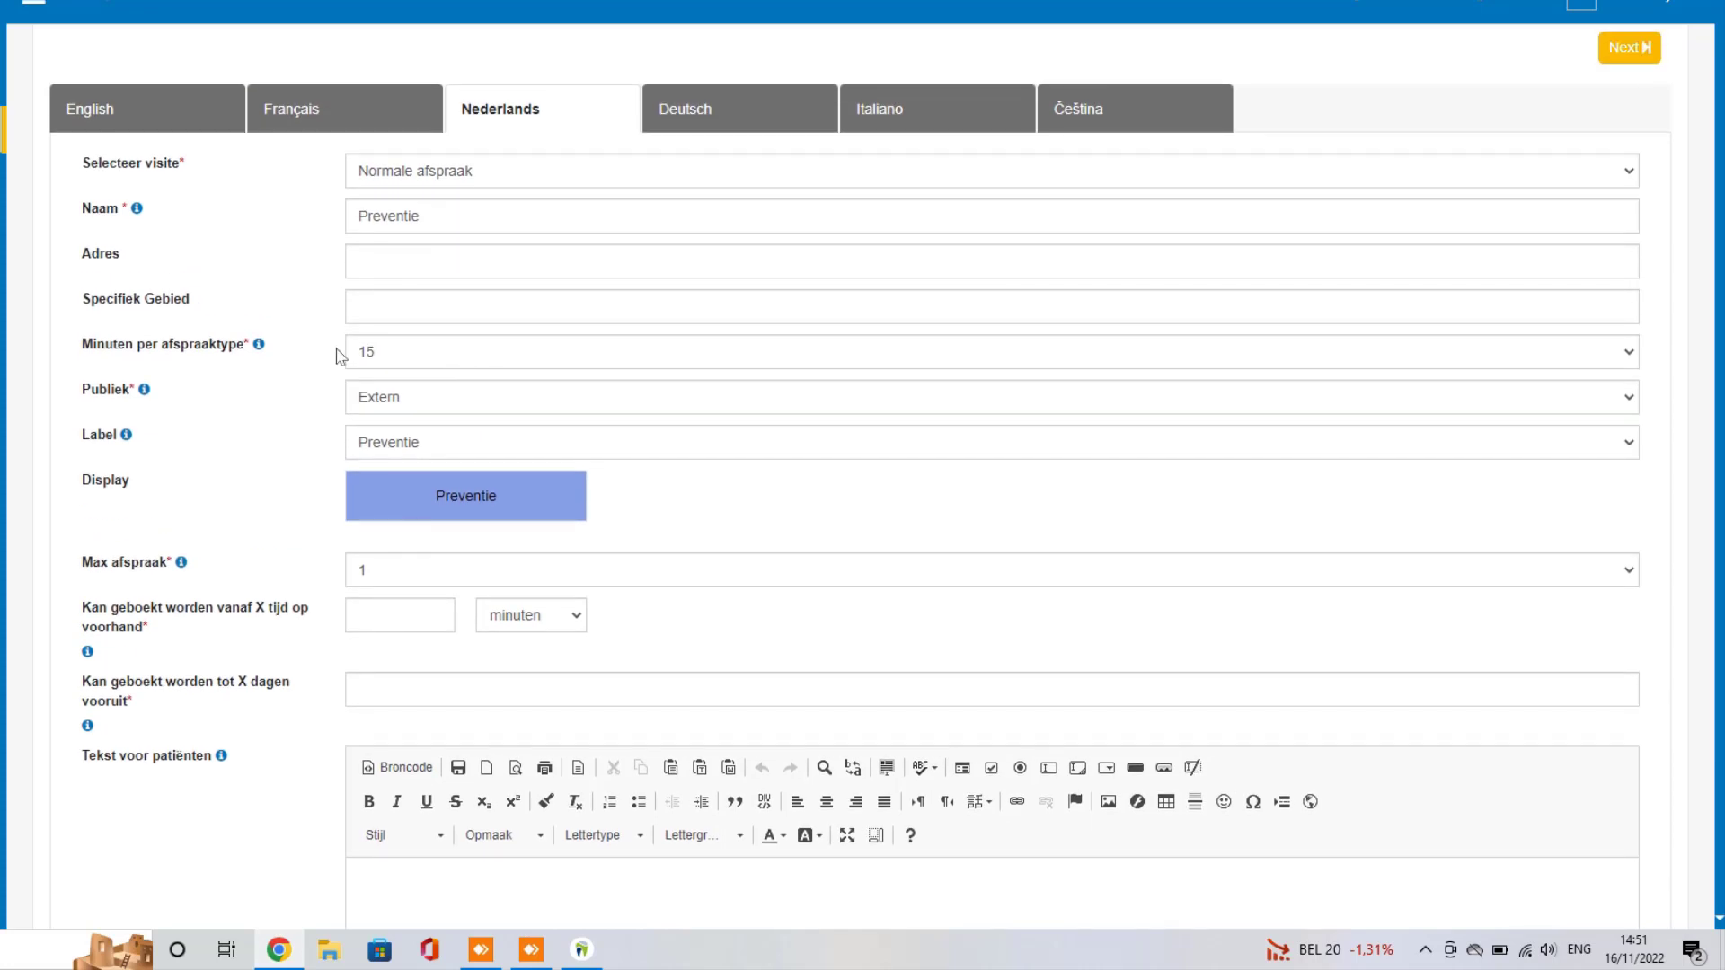
scroll(275, 339, down, 2)
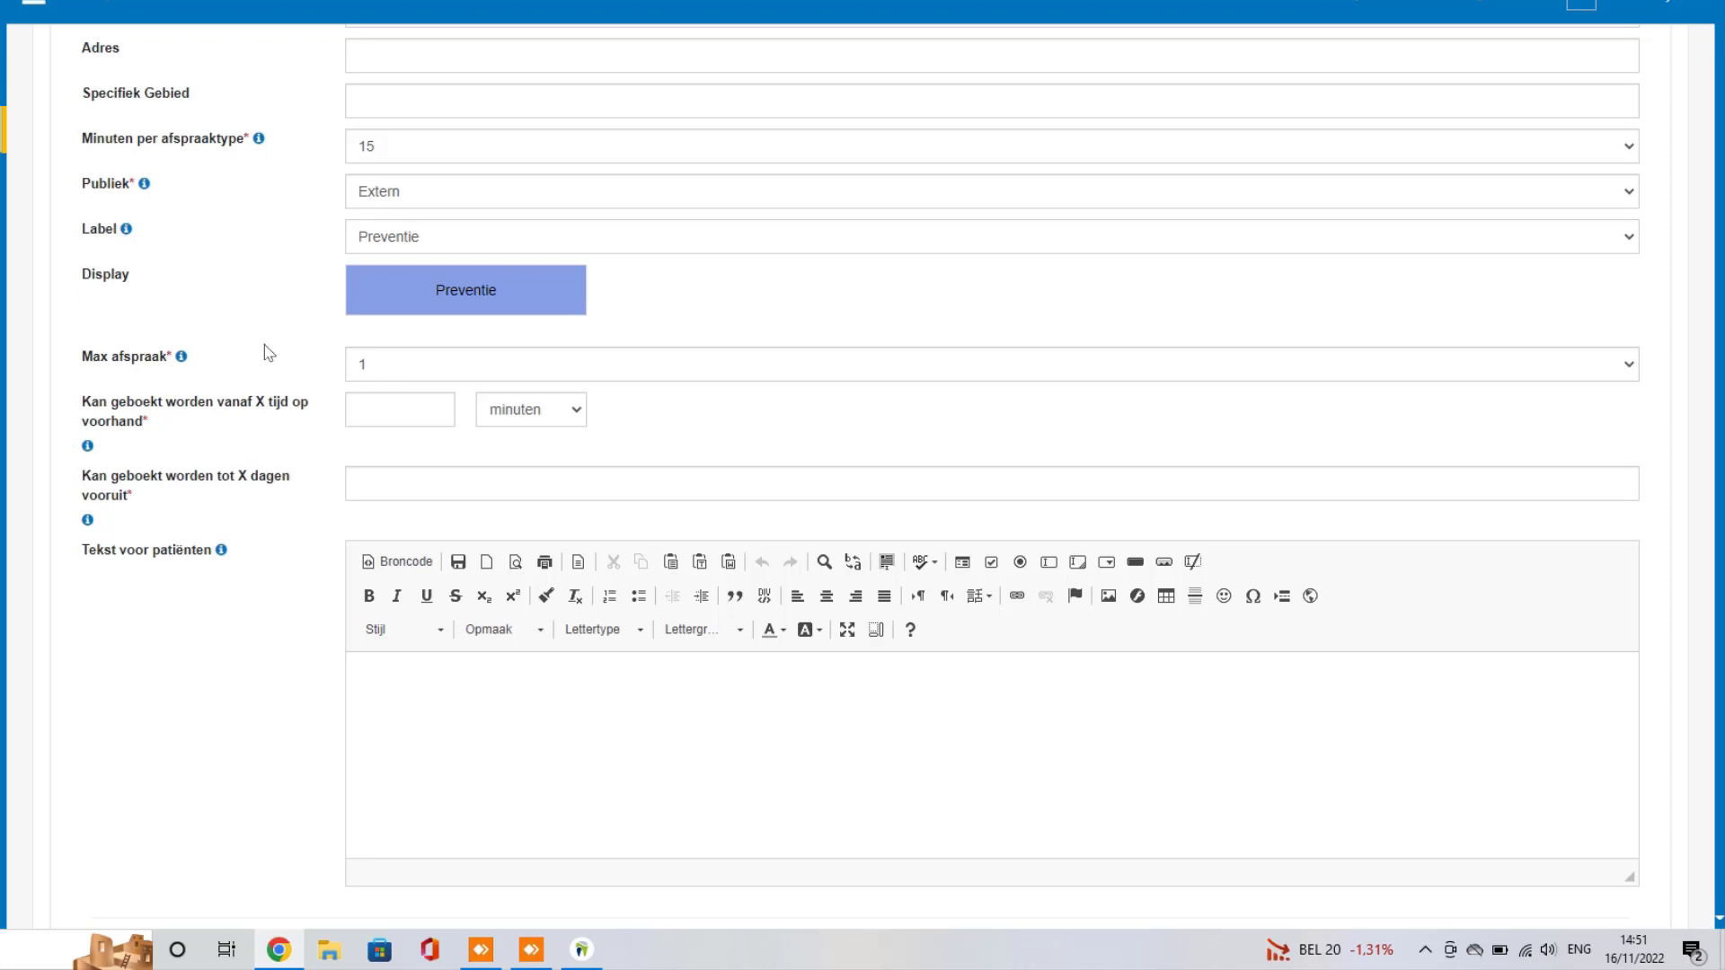
scroll(264, 343, down, 1)
drag(141, 398, 83, 306)
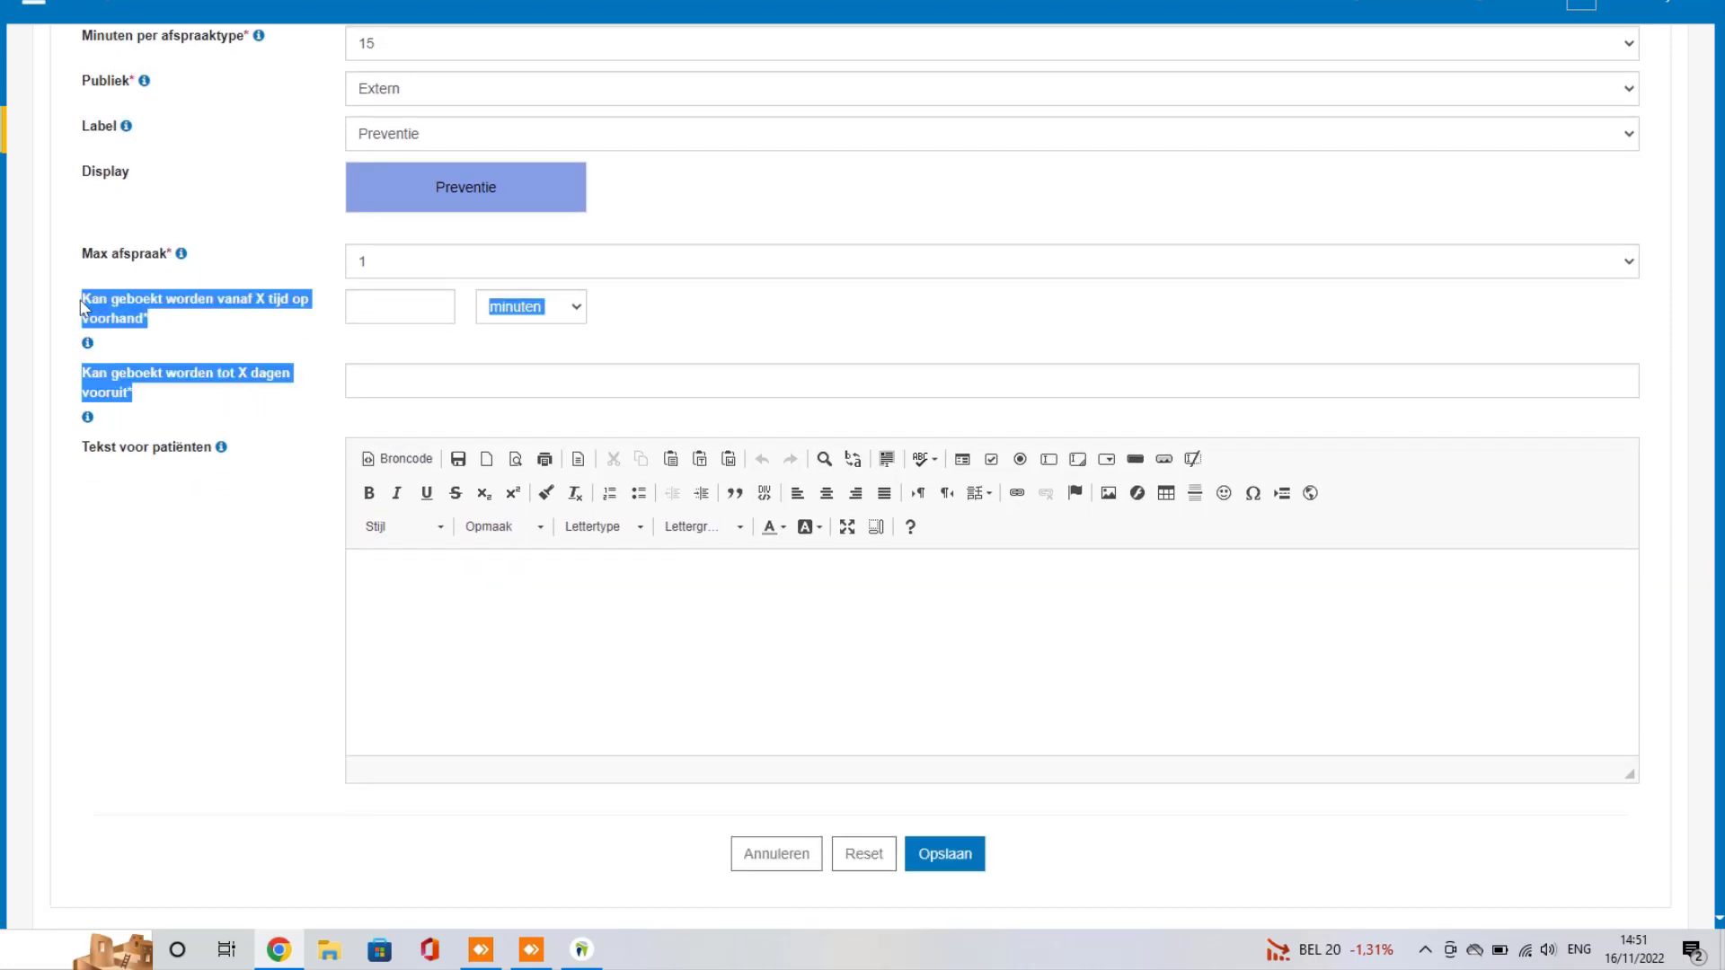
click(133, 396)
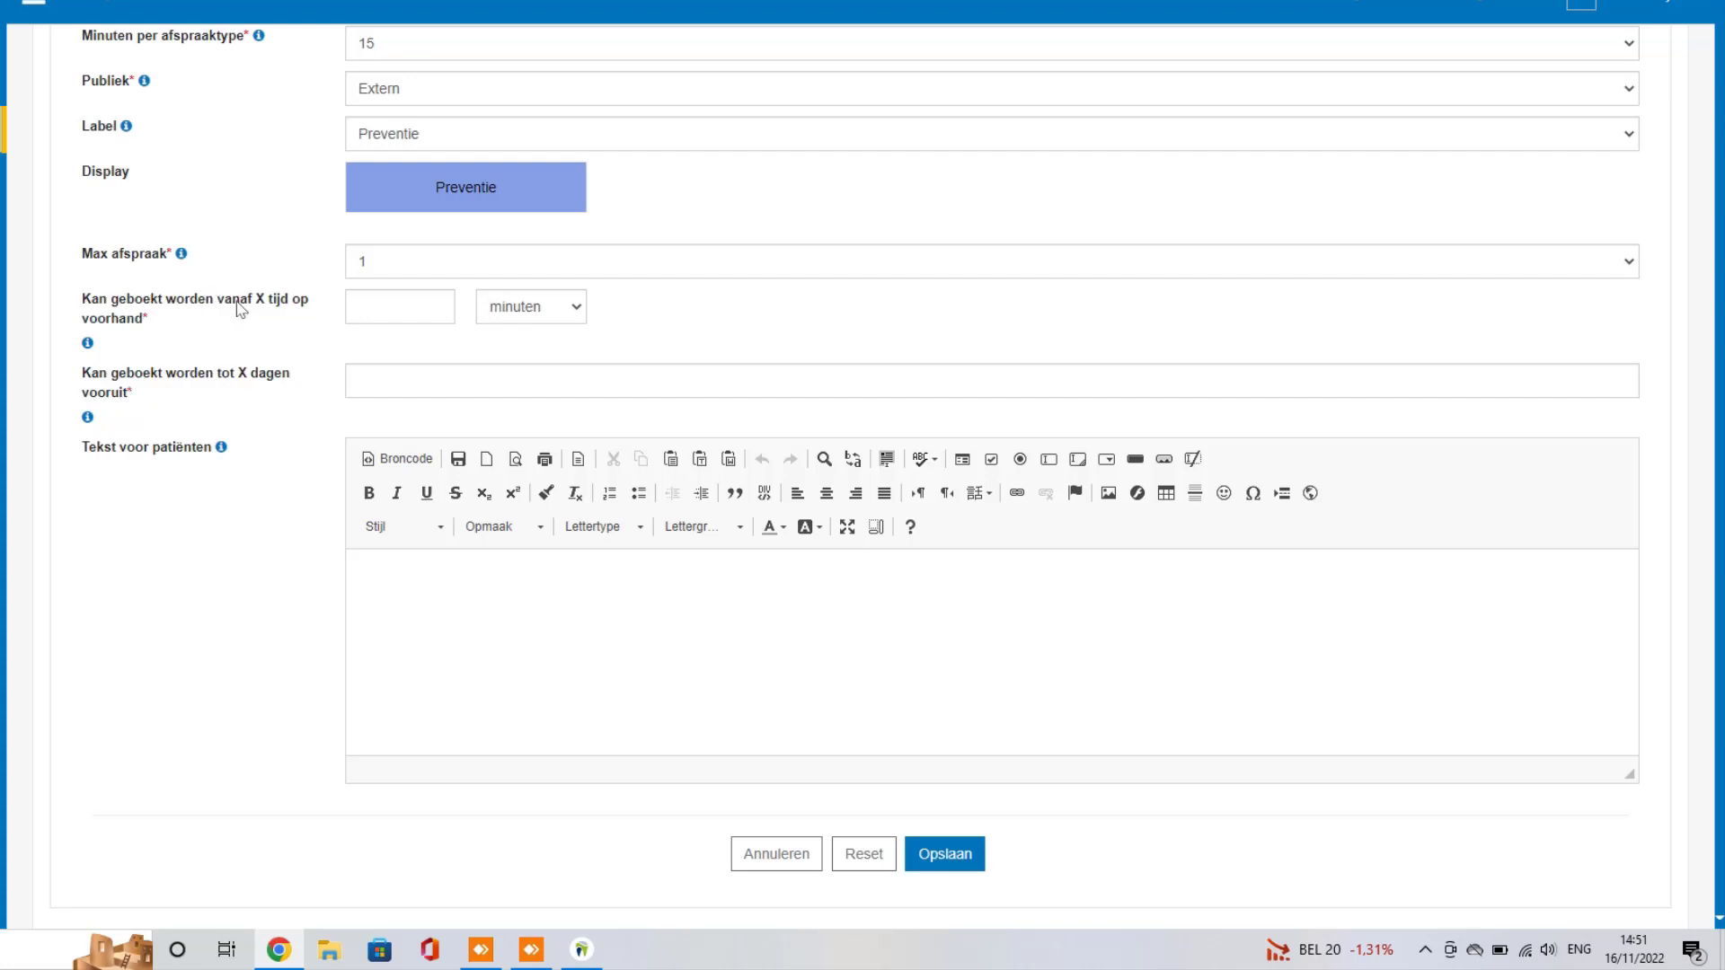
scroll(359, 287, up, 1)
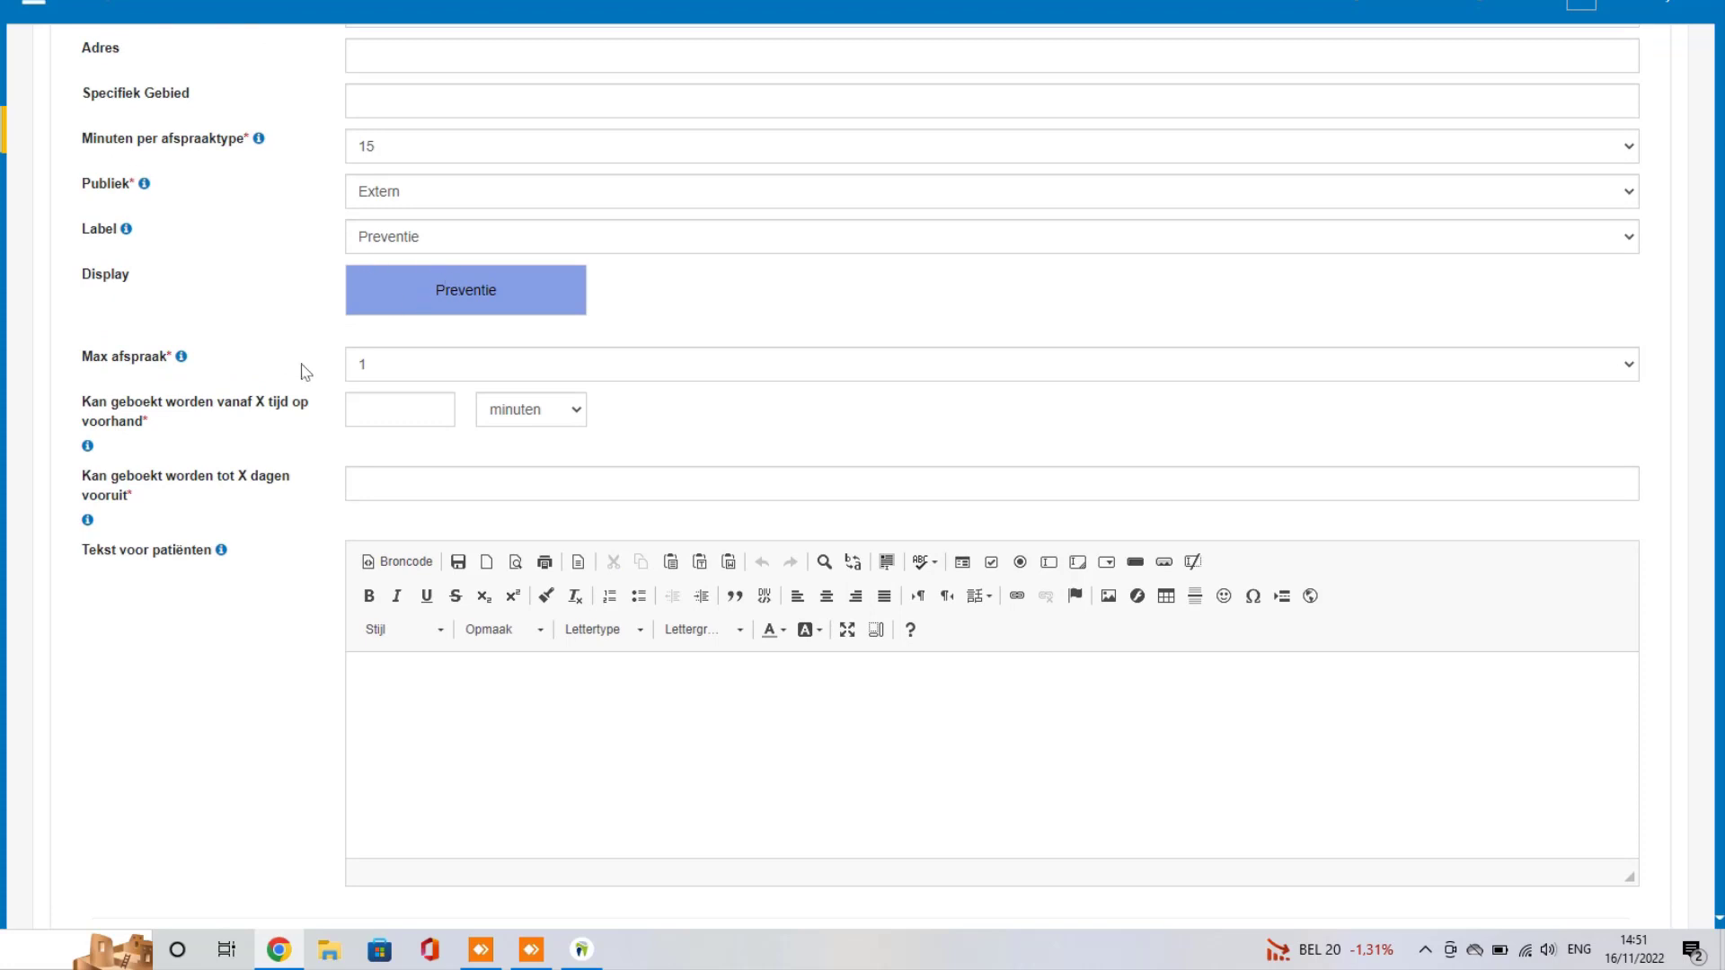
scroll(283, 350, up, 2)
scroll(284, 345, down, 2)
Step: Set the Preventie booking window to at least 4 hours (uren) ahead, up to 365 days
click(404, 415)
text(2)
click(577, 412)
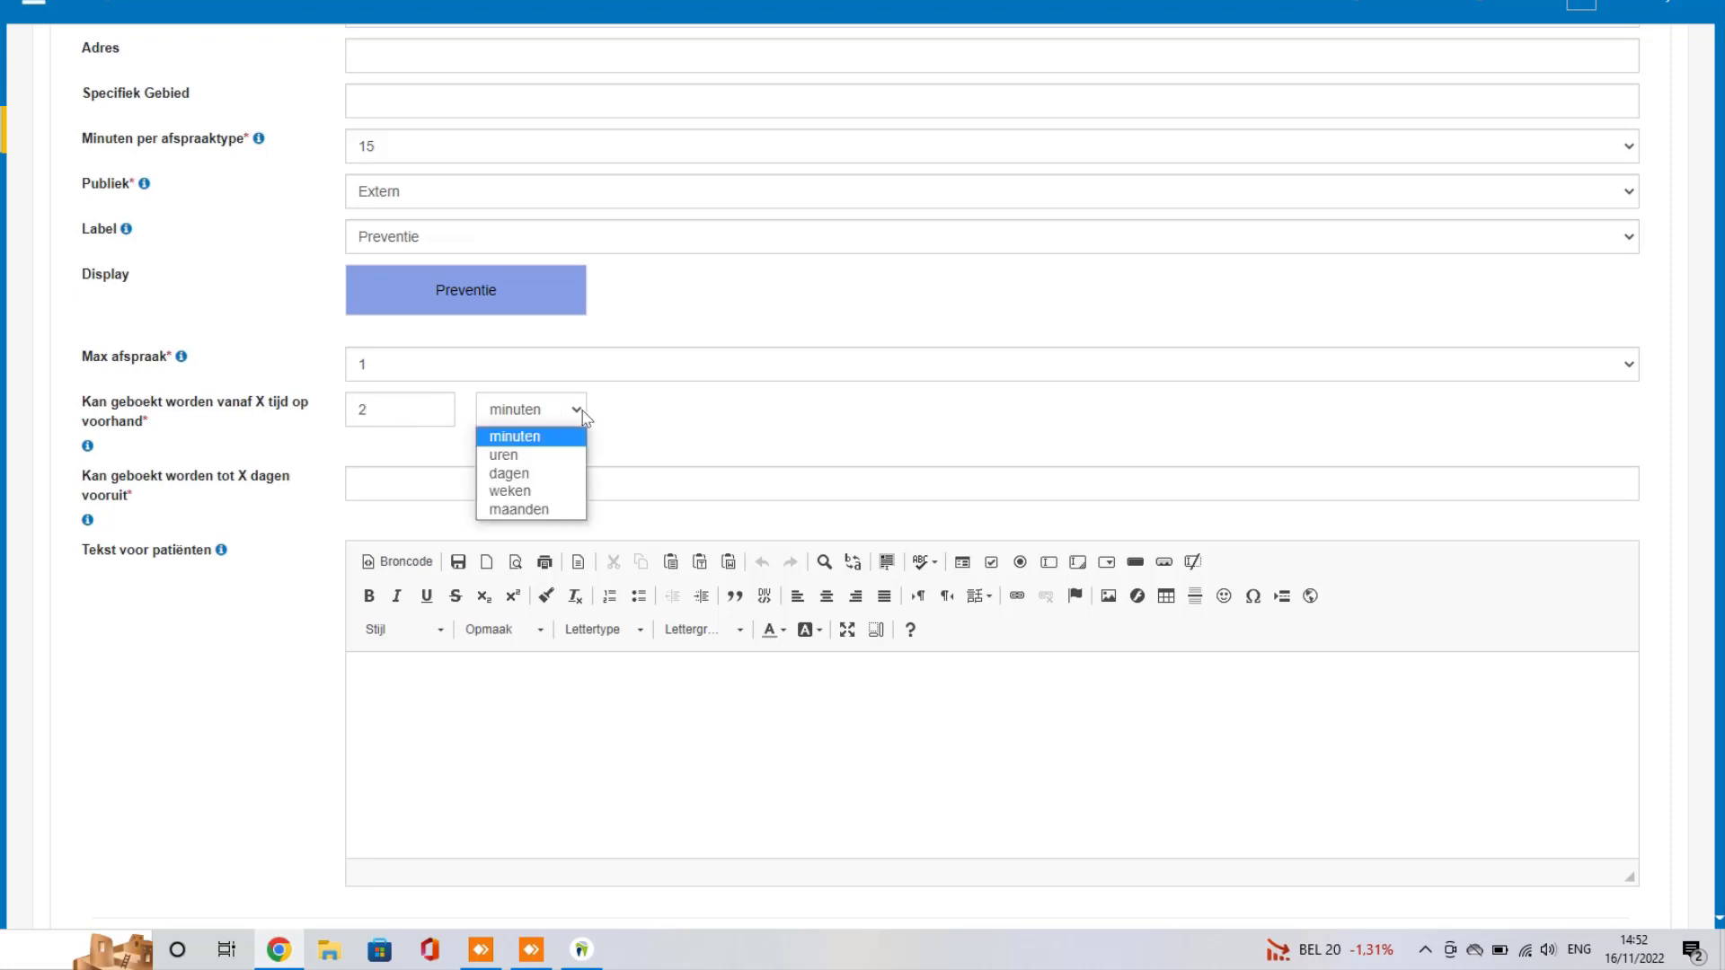
click(530, 492)
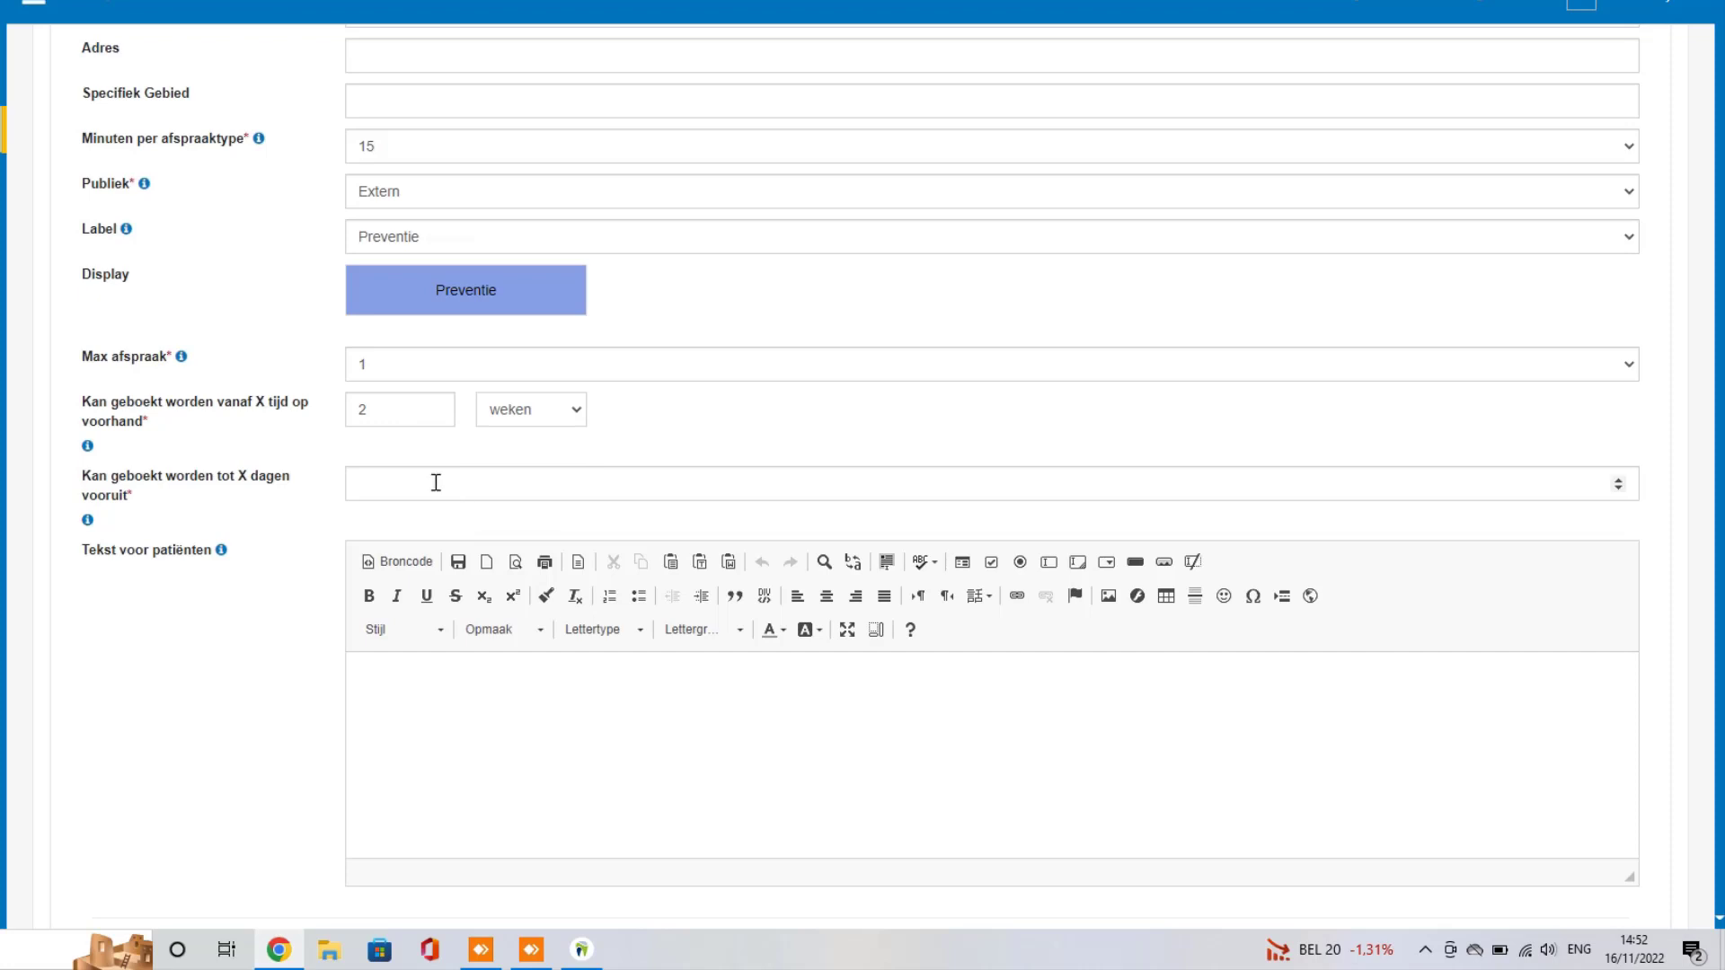
text(365)
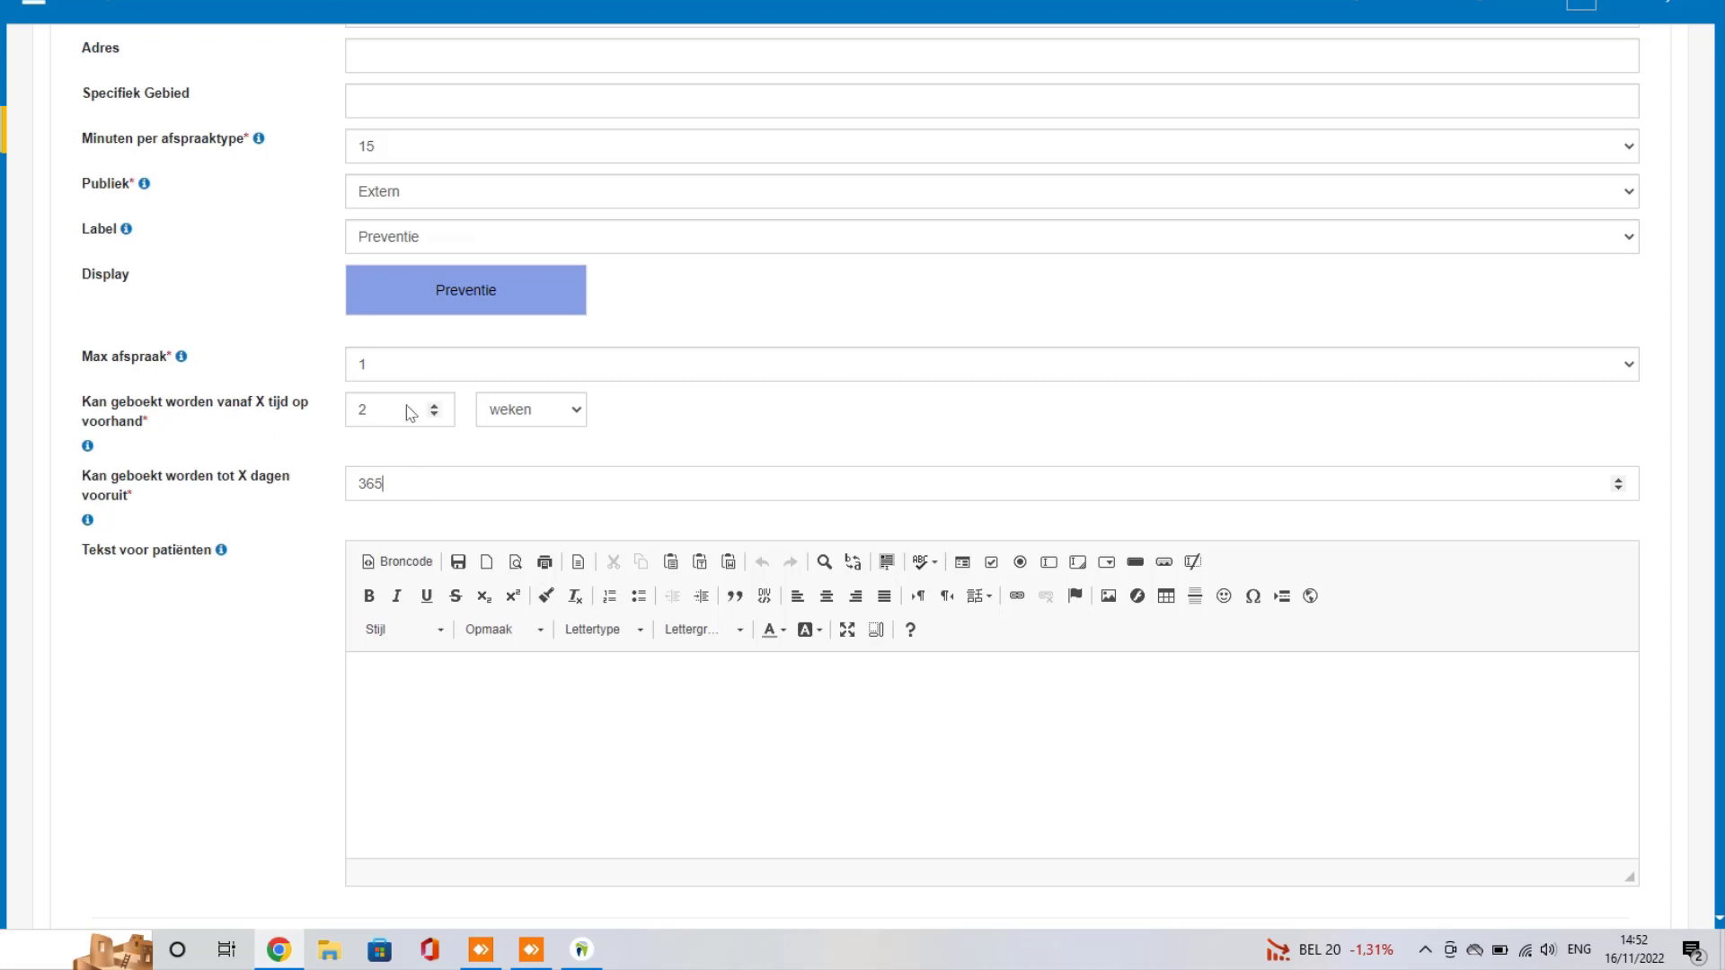
drag(401, 406, 331, 409)
text(4)
click(559, 409)
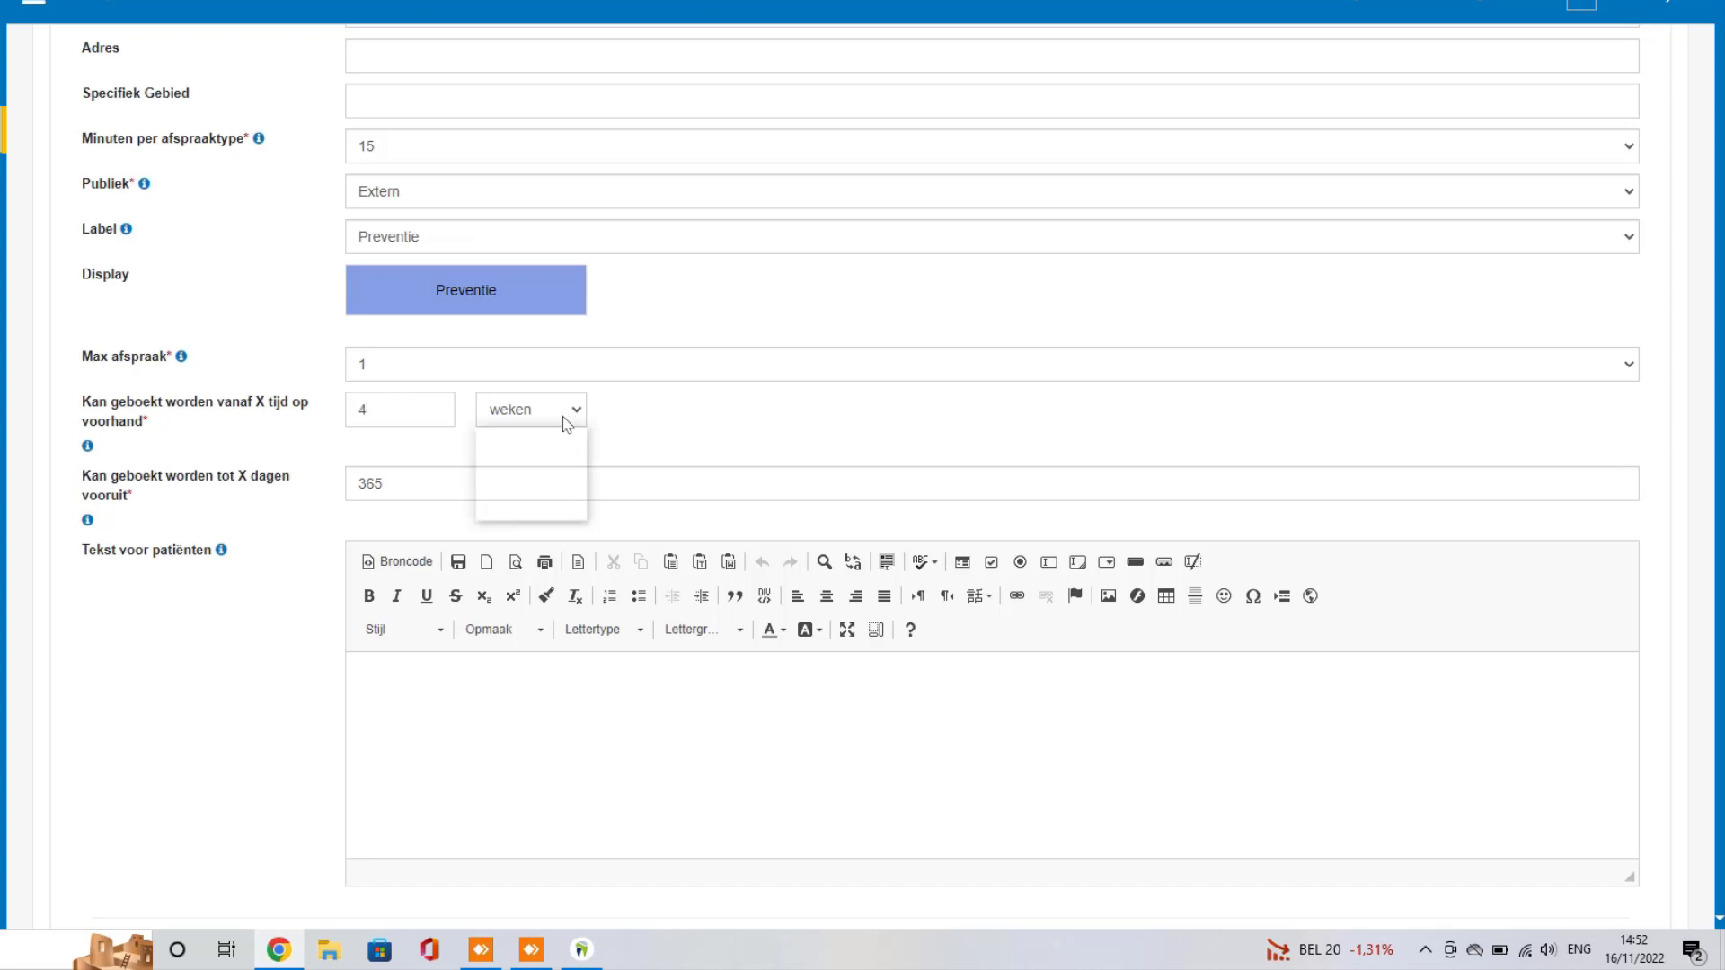
click(521, 456)
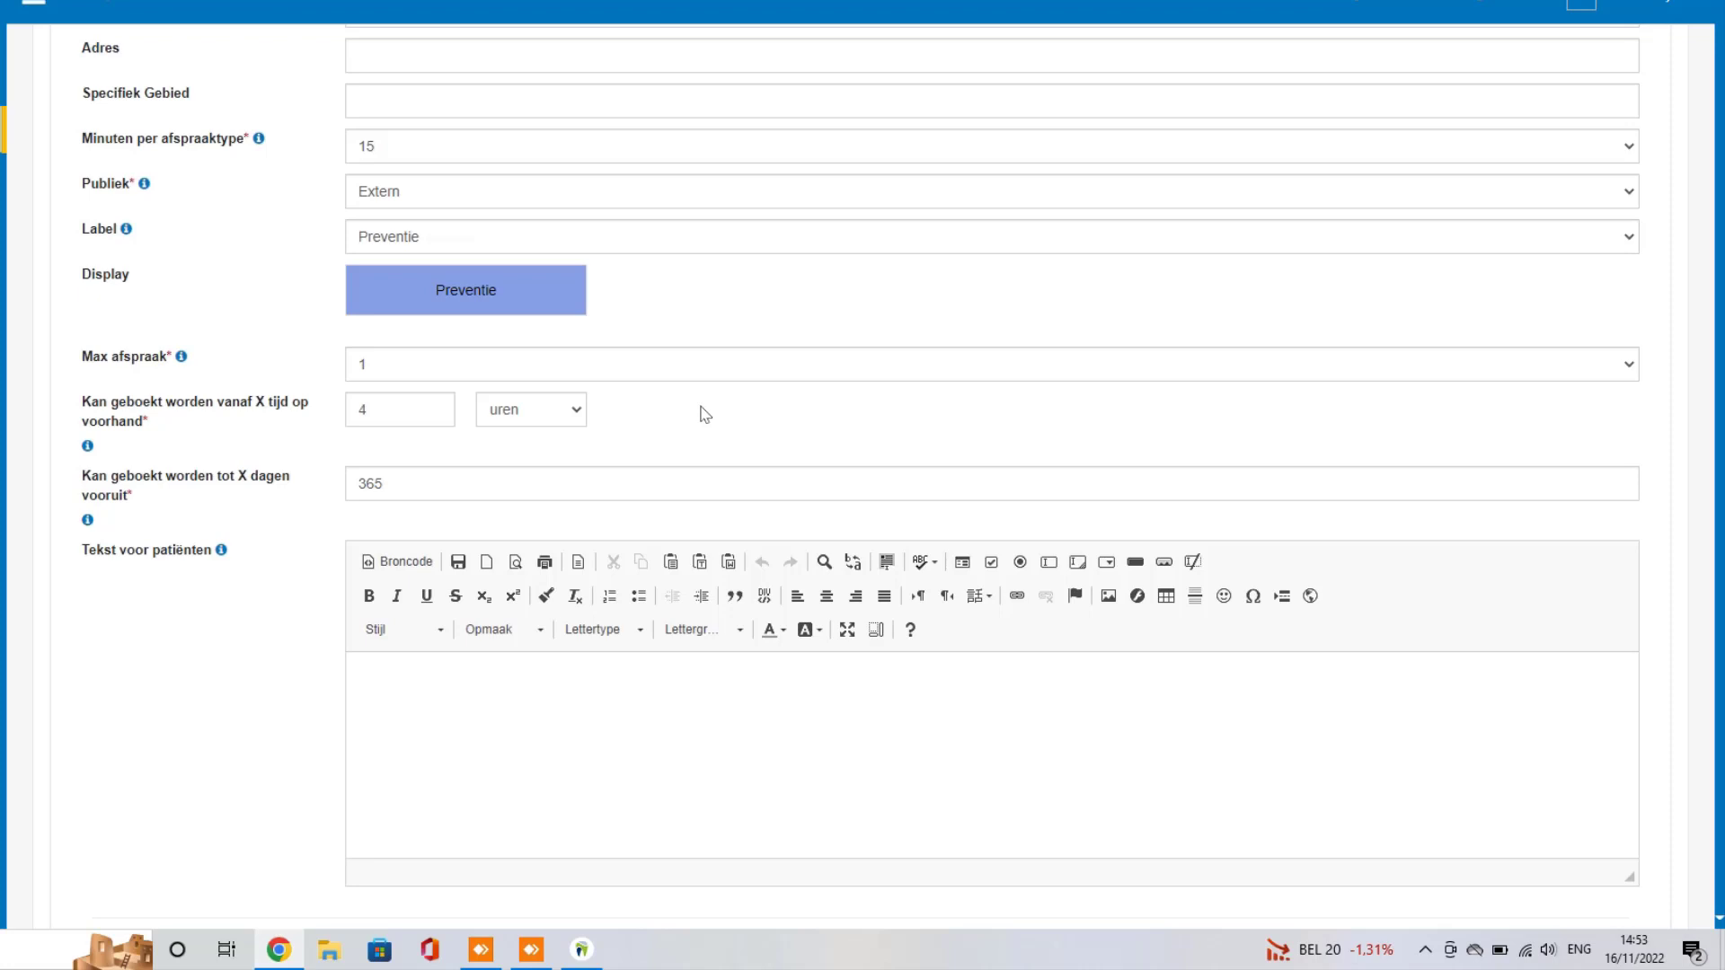
click(533, 708)
scroll(533, 709, down, 1)
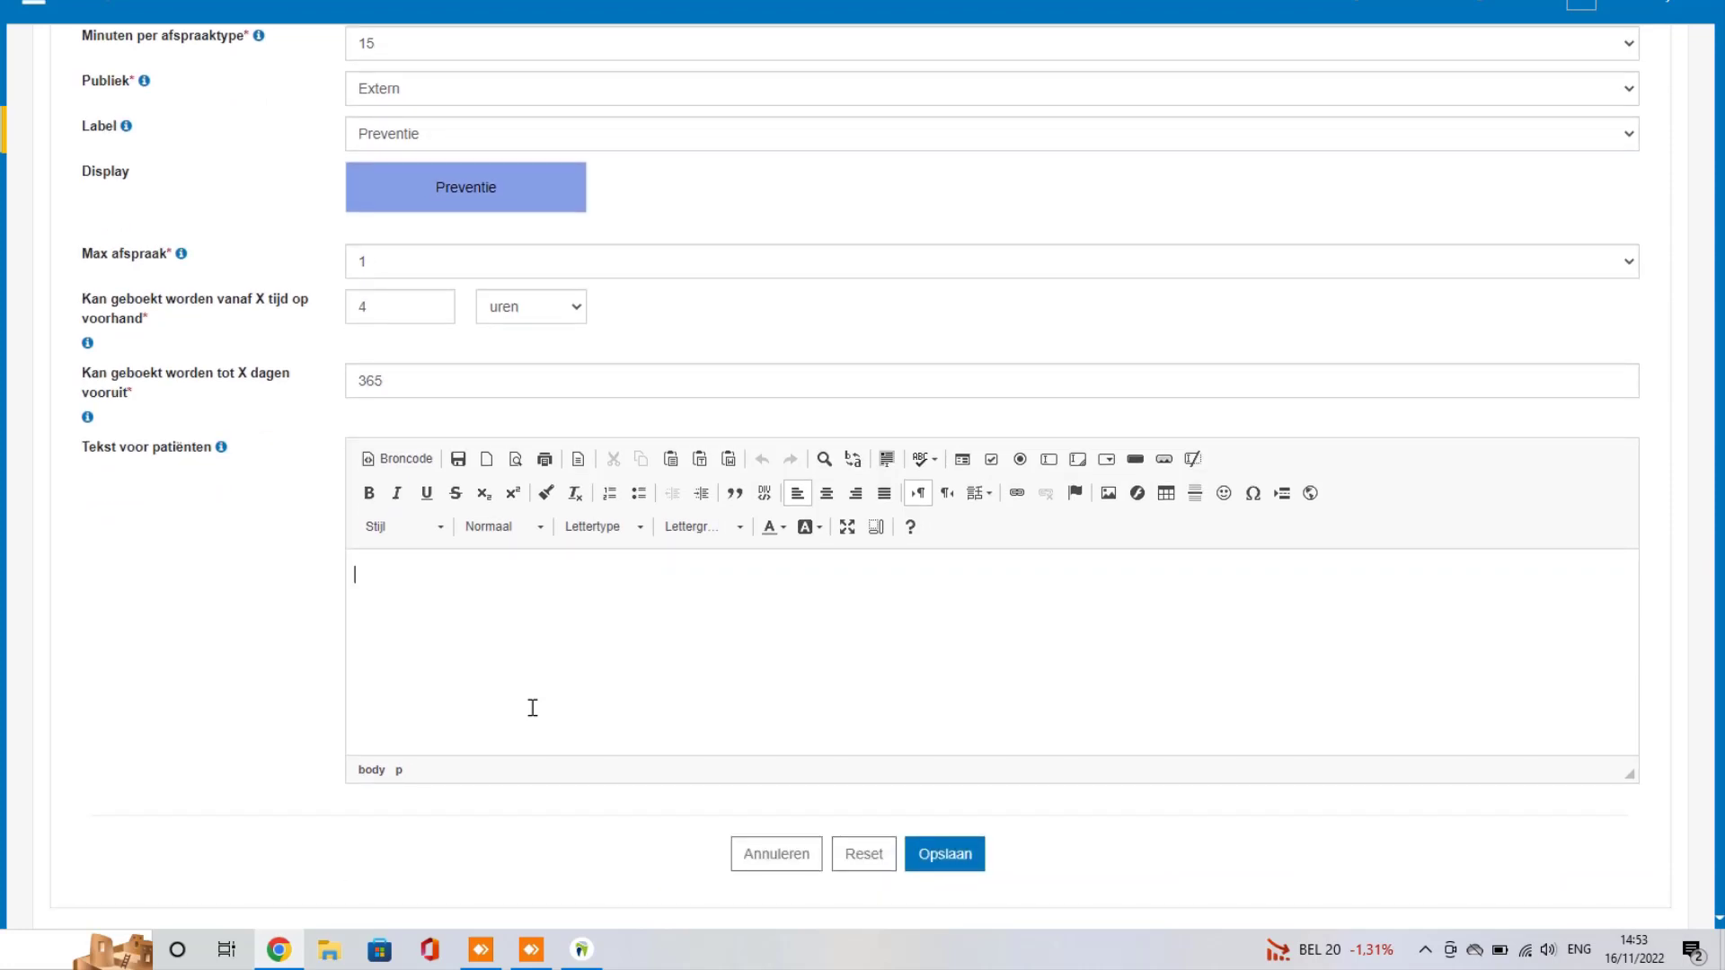
scroll(533, 708, up, 4)
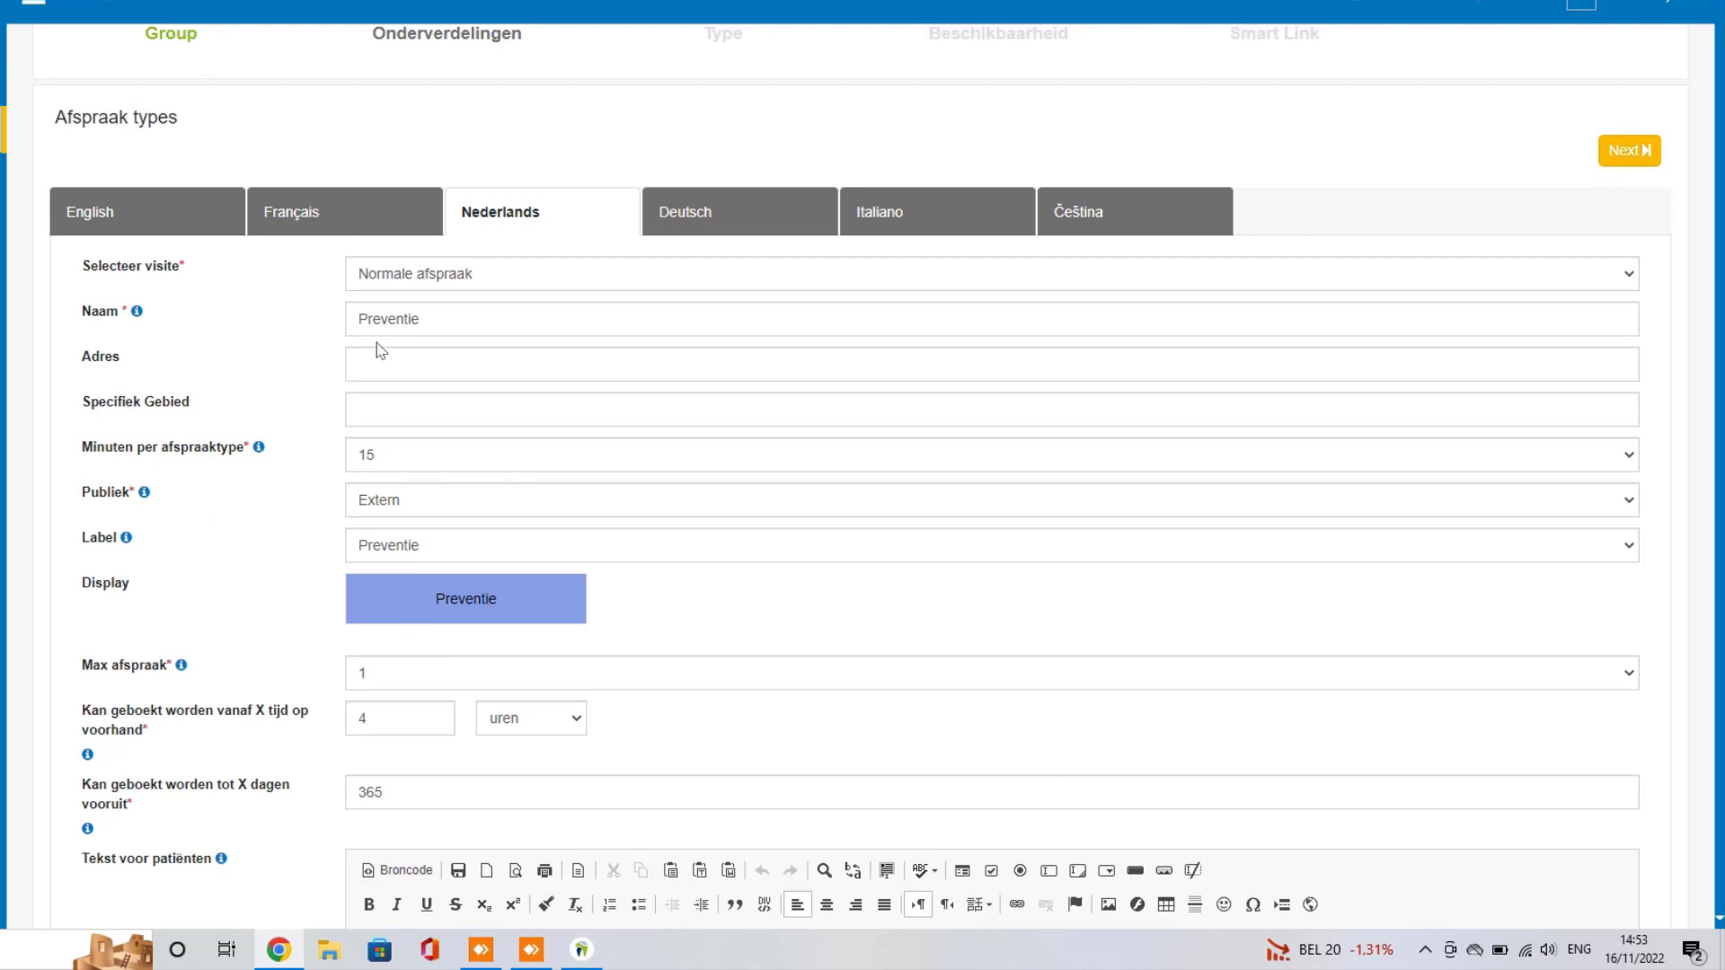
scroll(297, 330, down, 3)
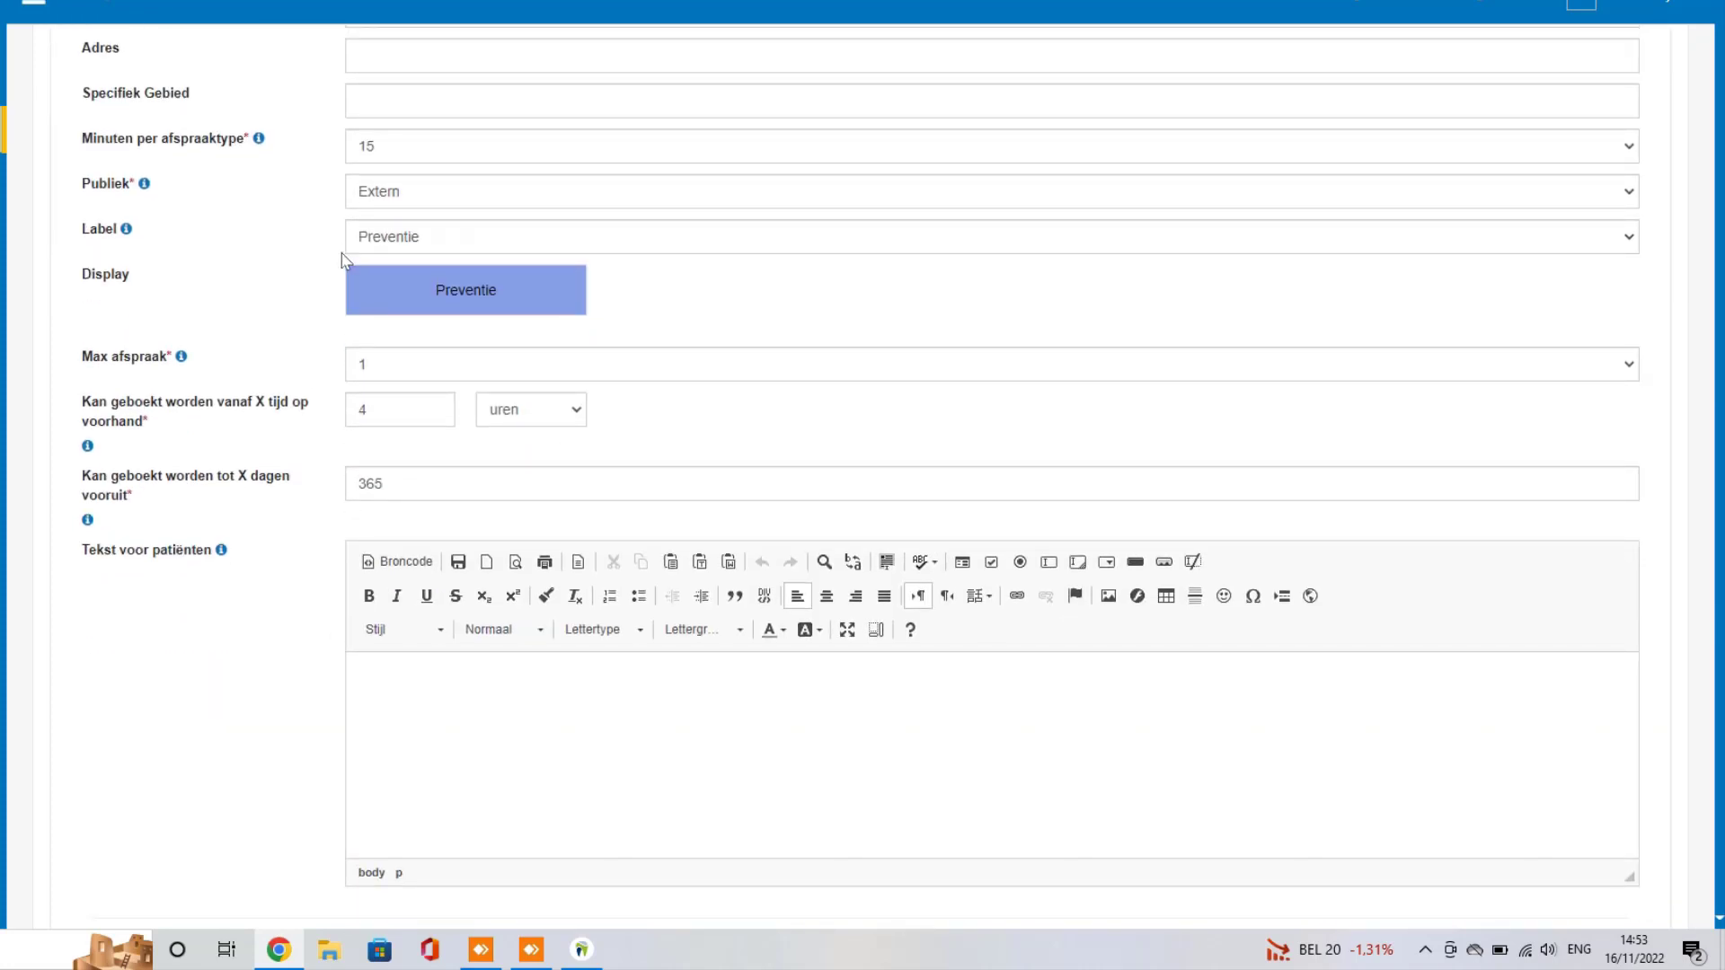
scroll(341, 261, up, 5)
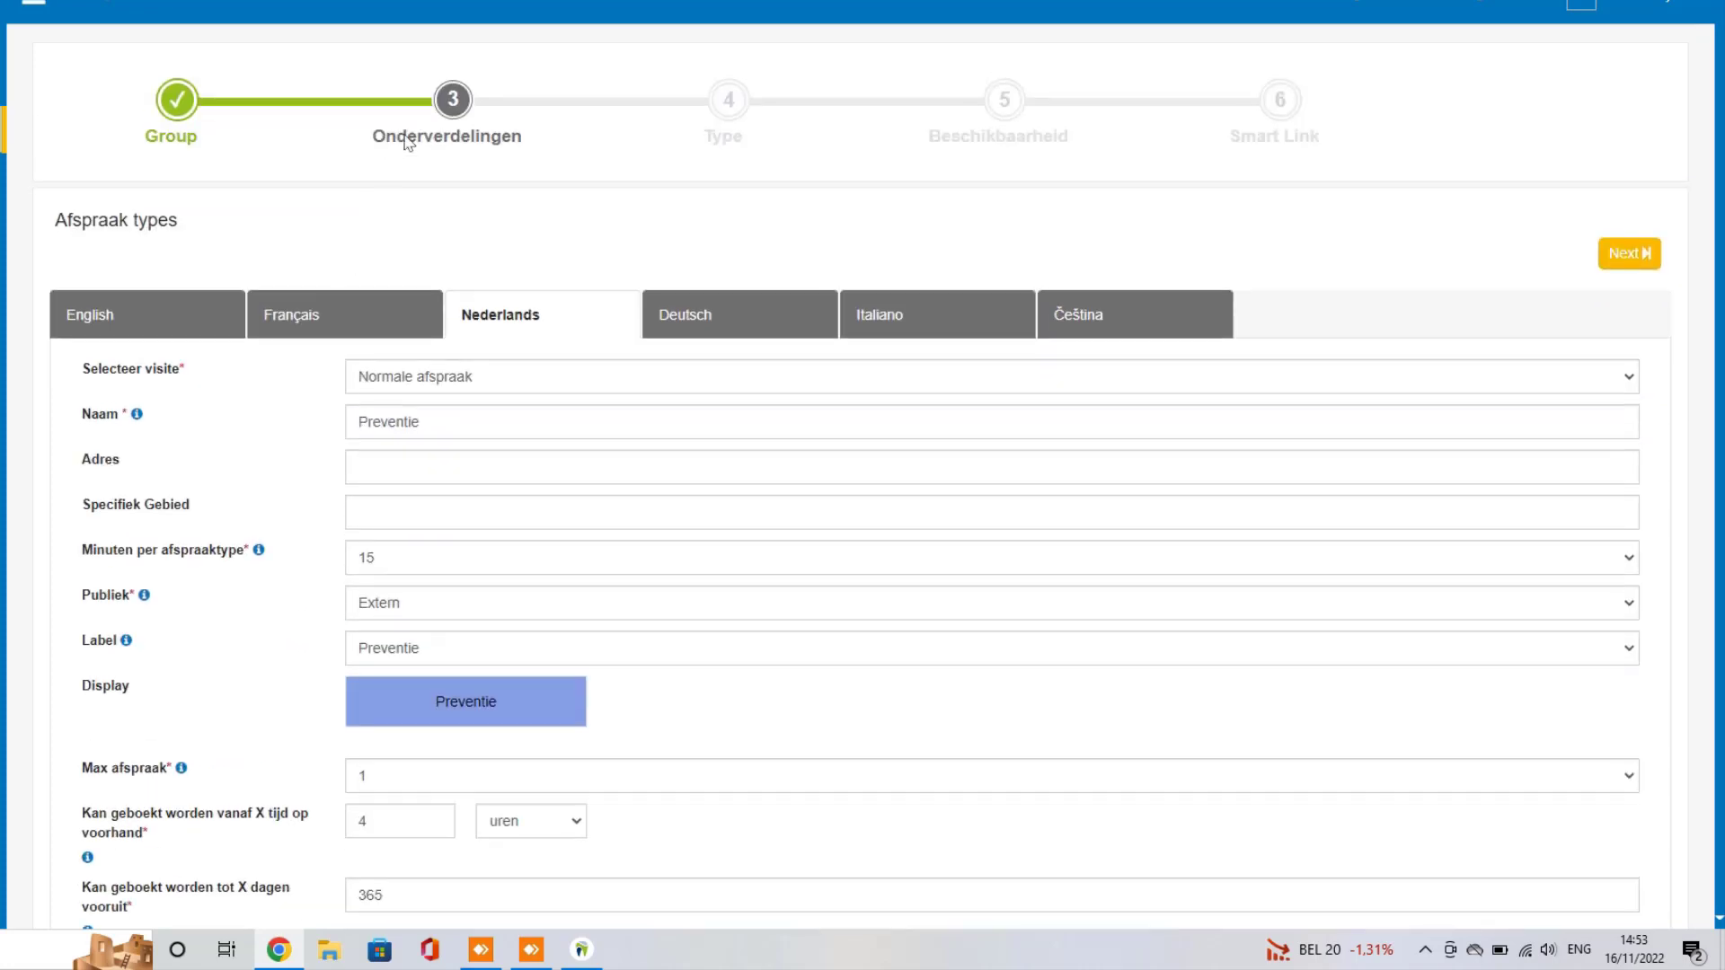
scroll(286, 418, down, 3)
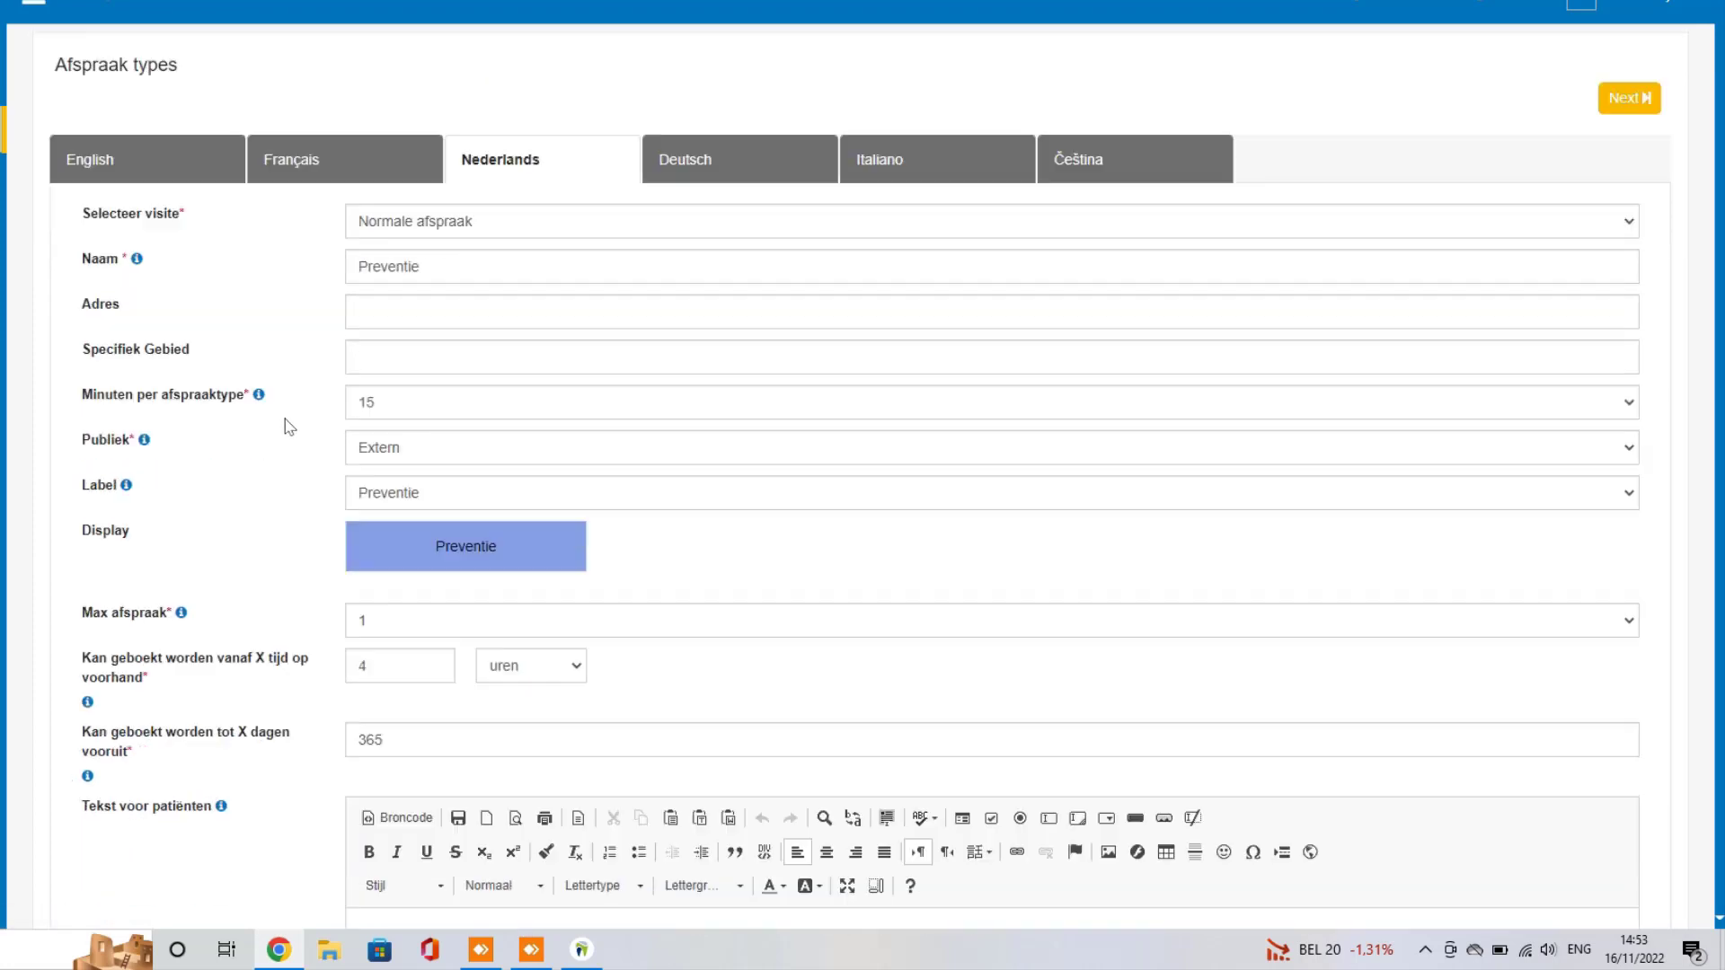
scroll(297, 332, up, 2)
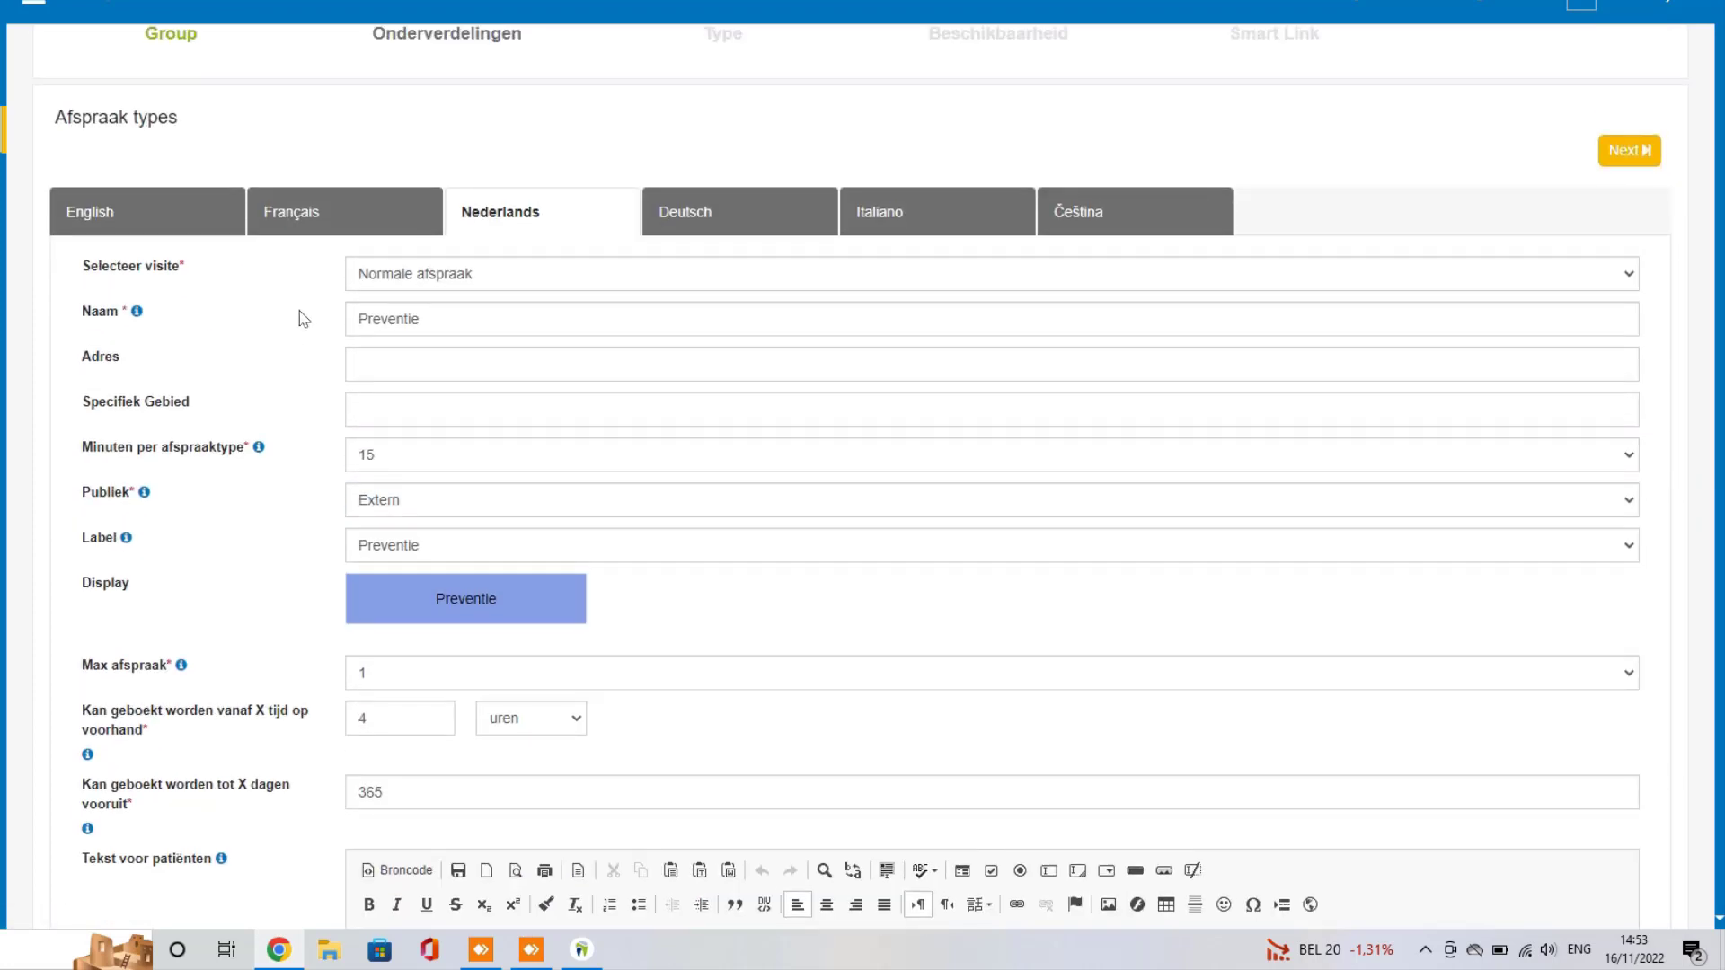
scroll(477, 173, up, 1)
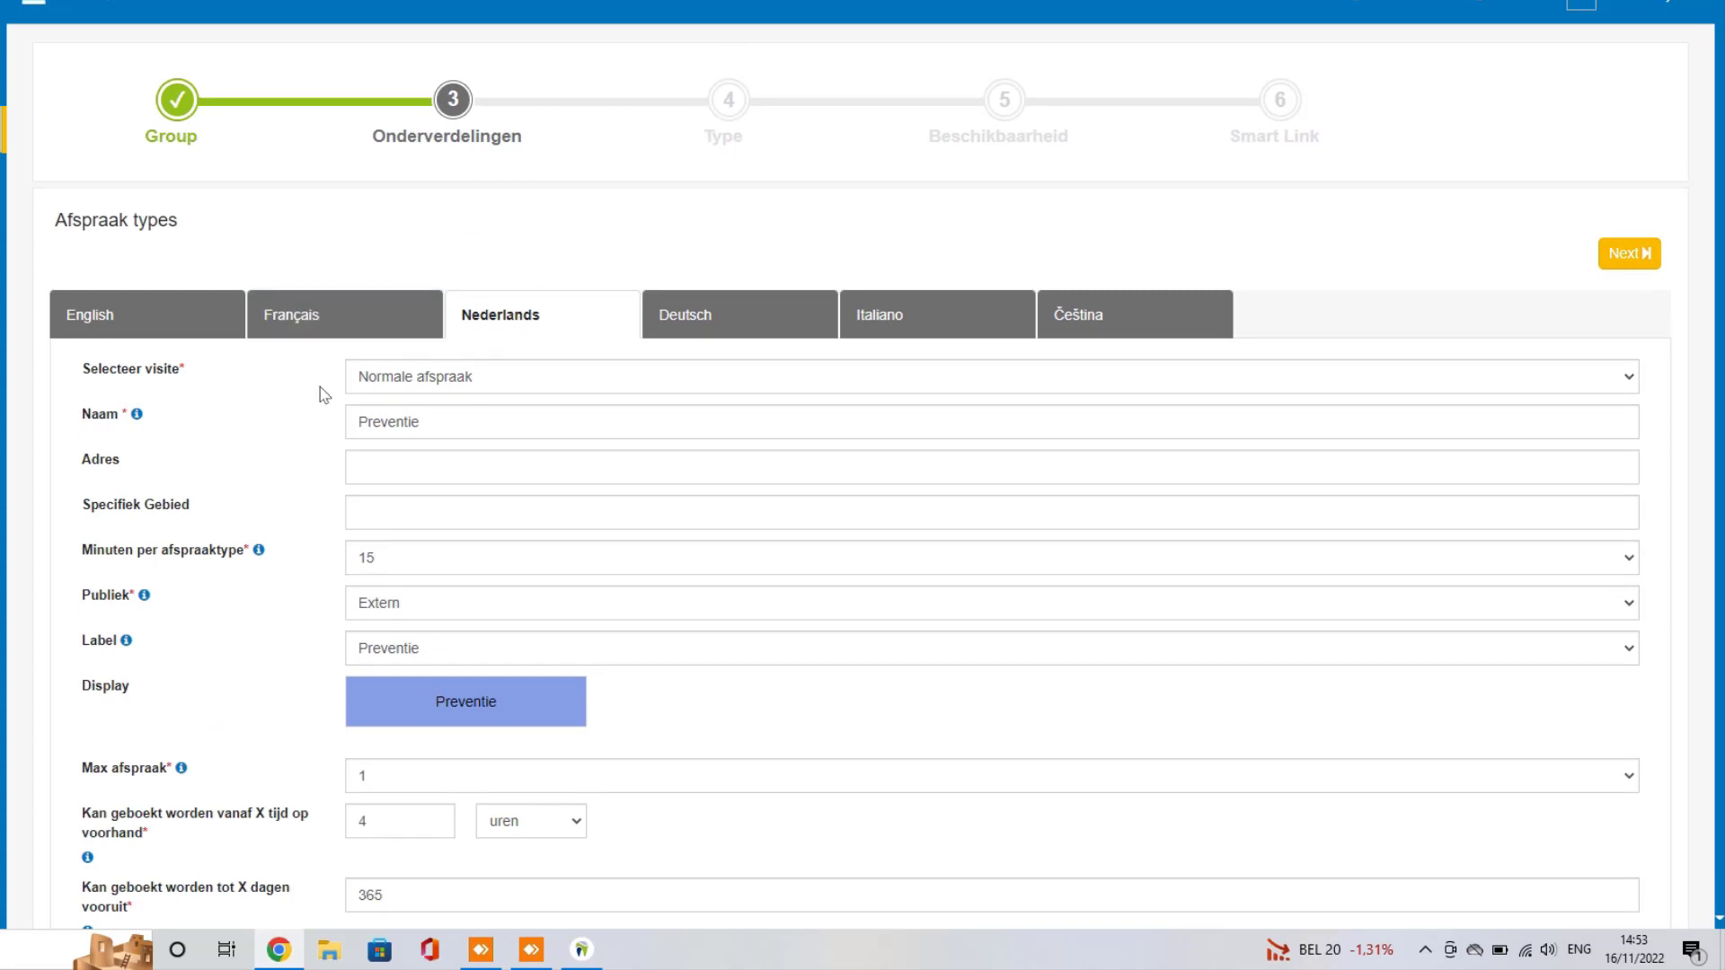
scroll(324, 395, down, 6)
click(455, 582)
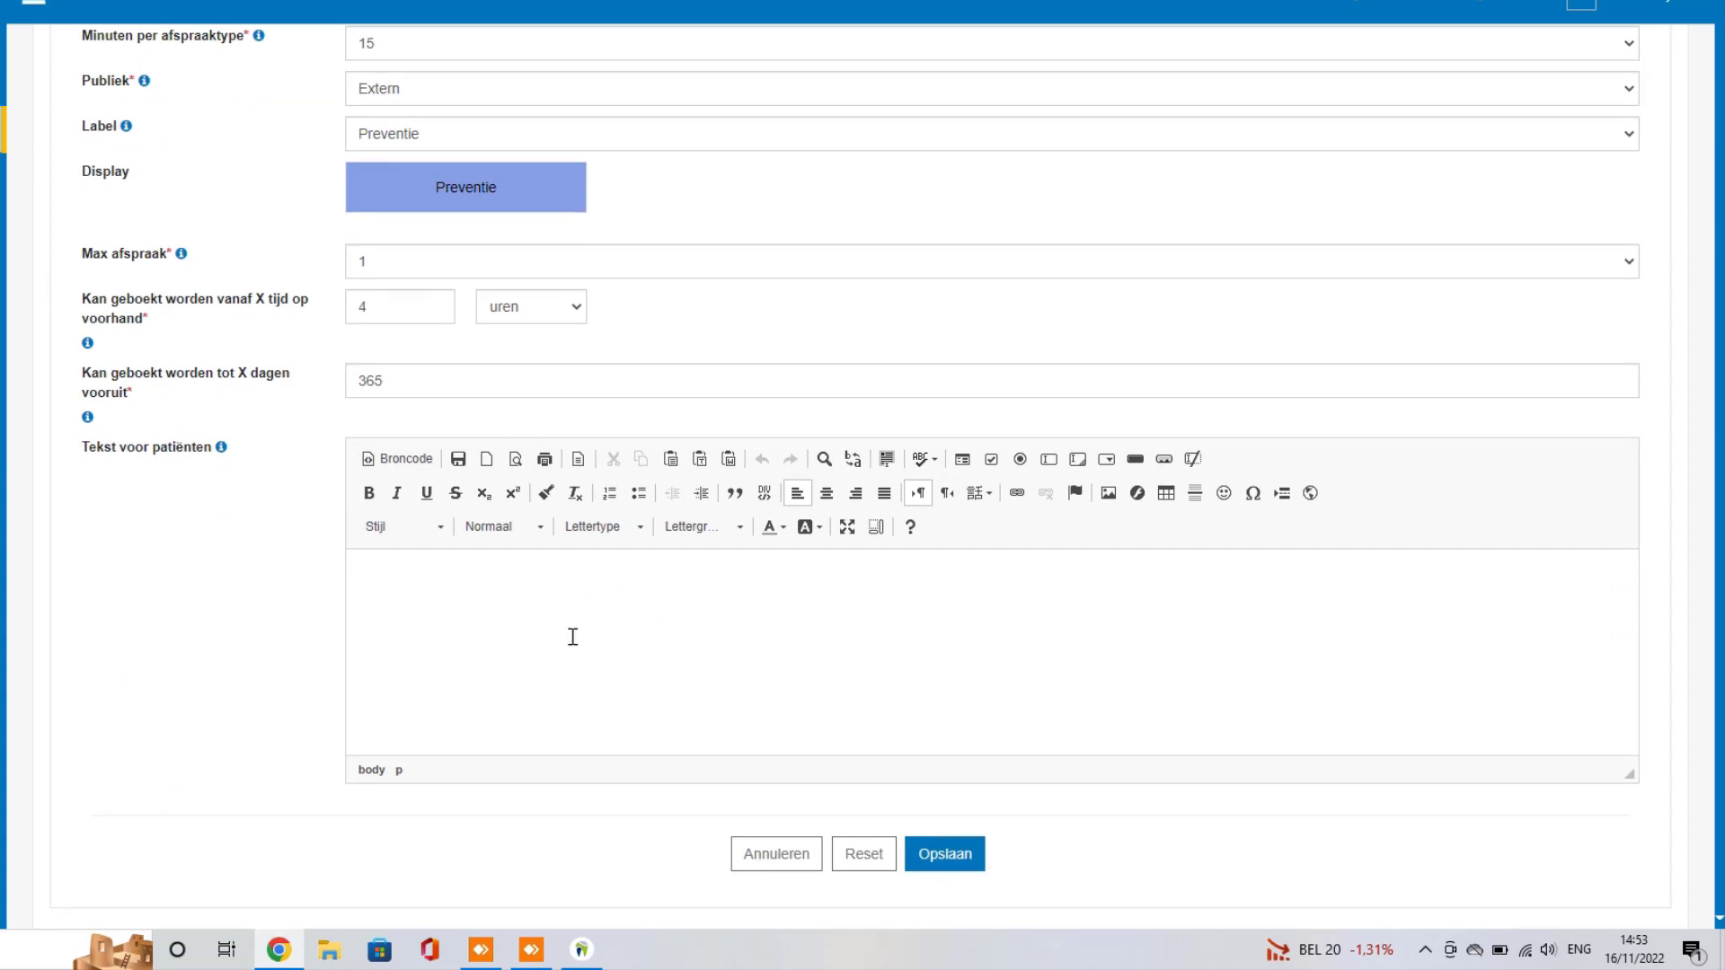
scroll(573, 636, up, 6)
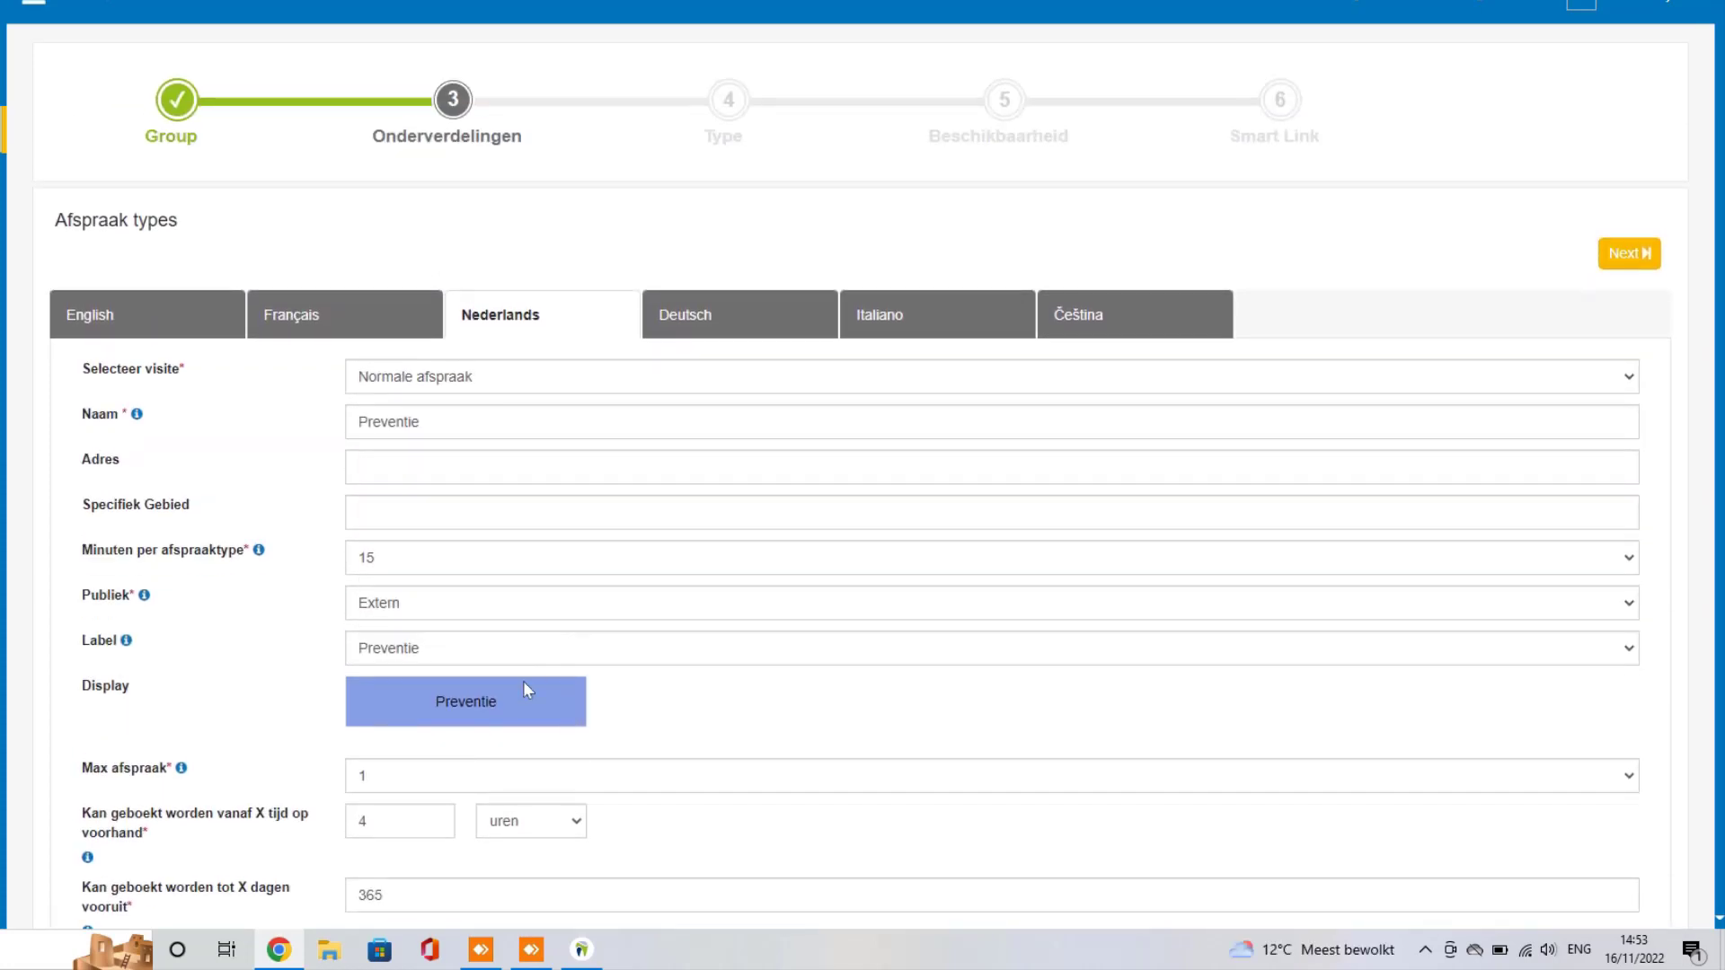
Step: Enter 'Prevention' as the French and English names, then return to the Dutch tab
click(348, 325)
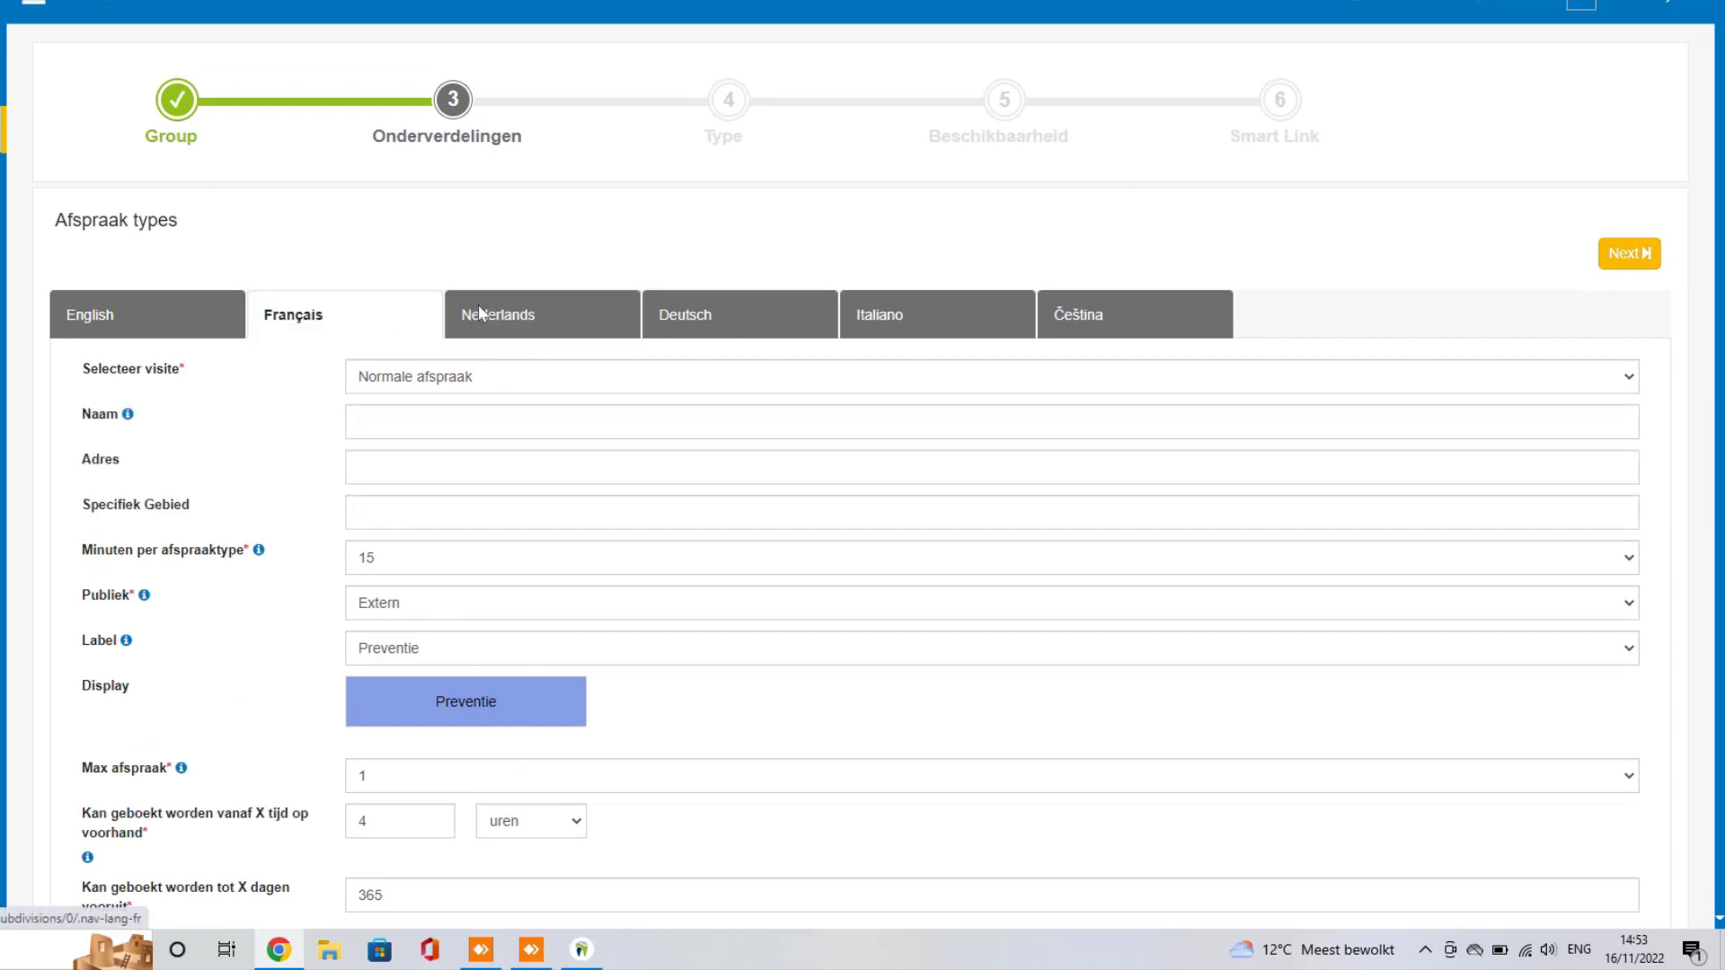
click(557, 325)
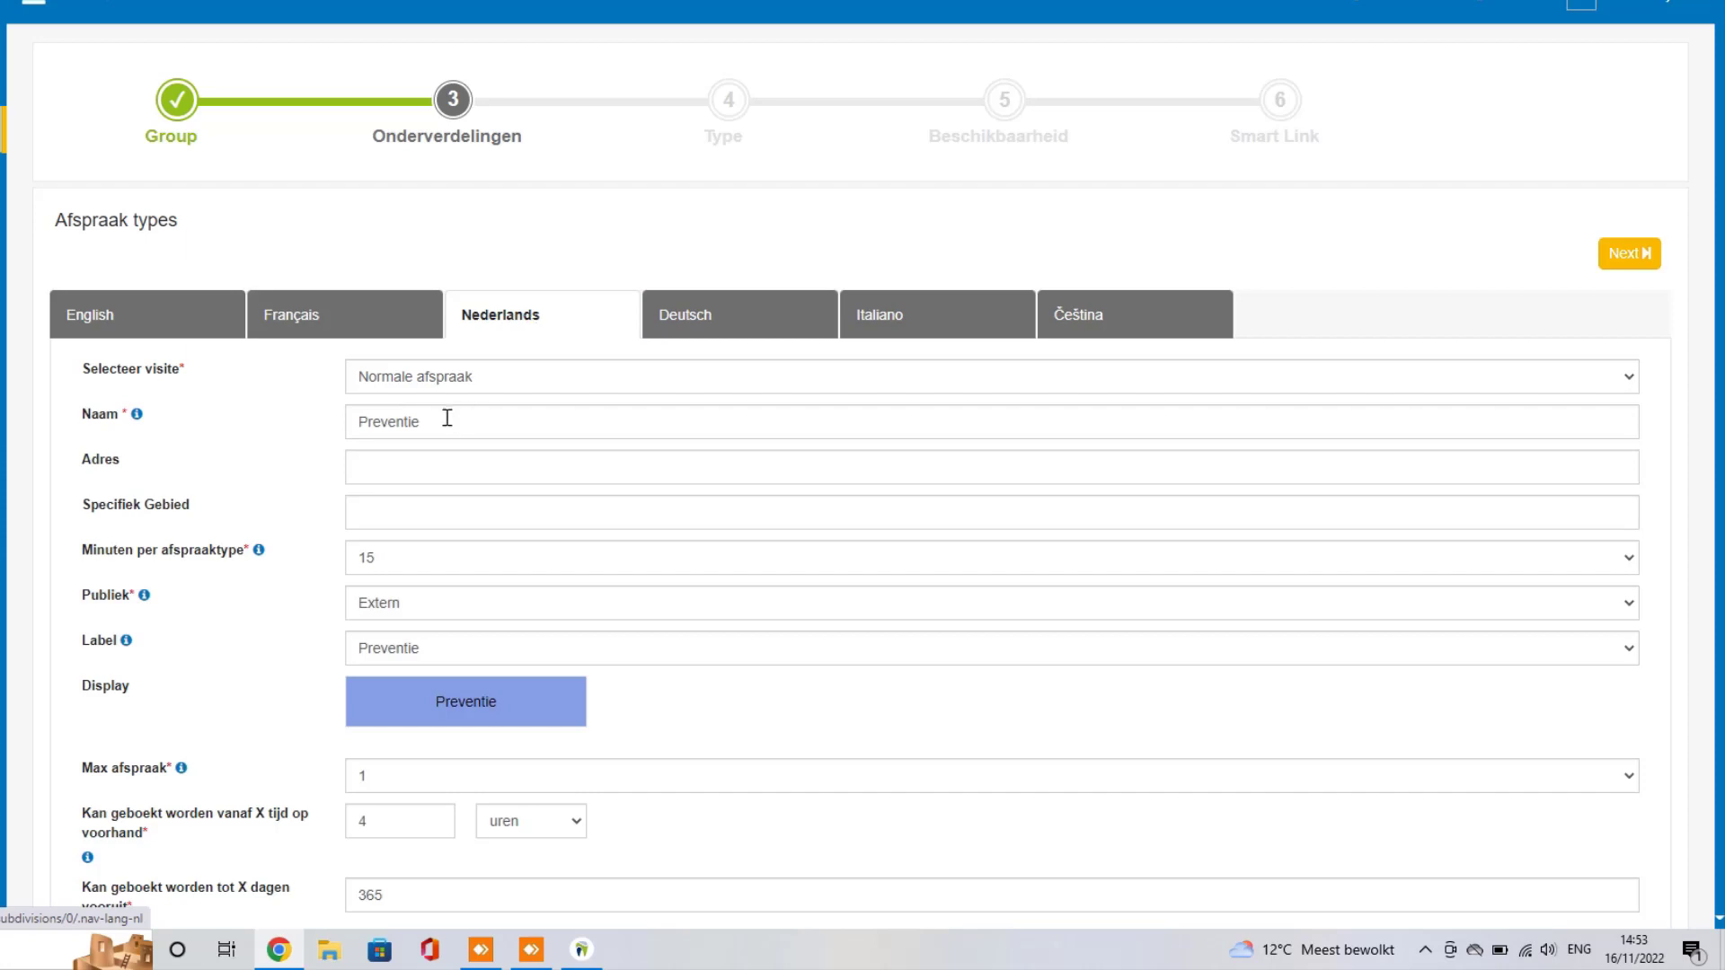
click(326, 335)
click(405, 433)
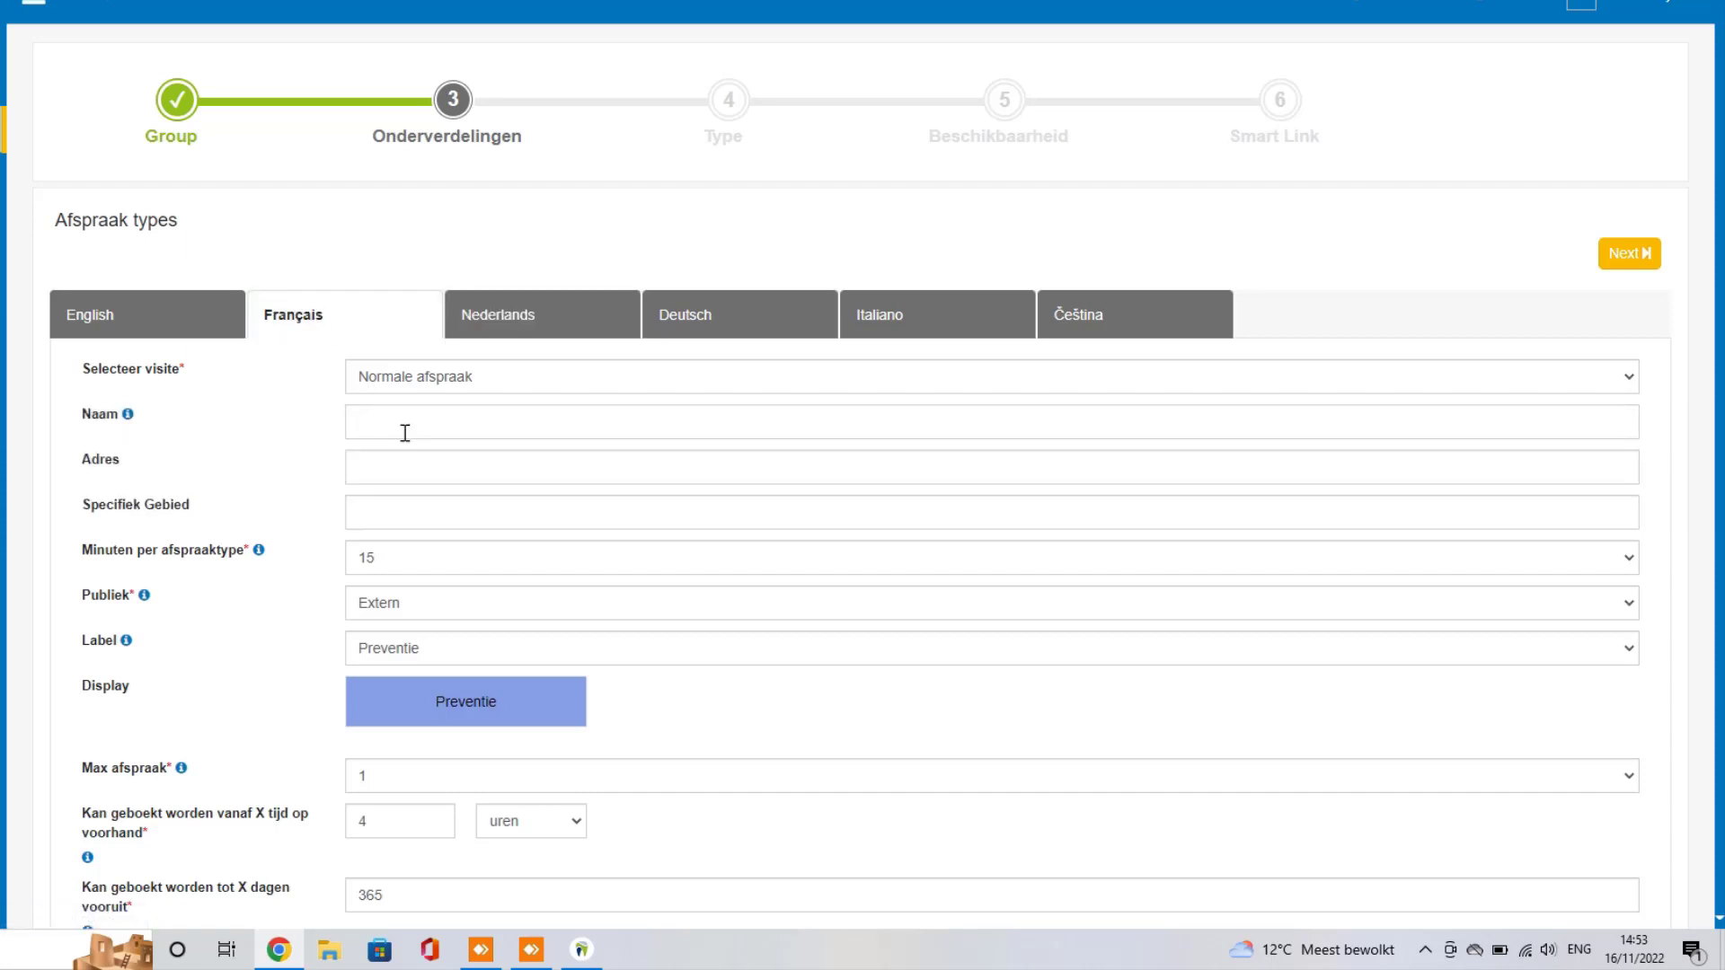
text(Prevention)
click(177, 325)
click(463, 420)
text(Prevention)
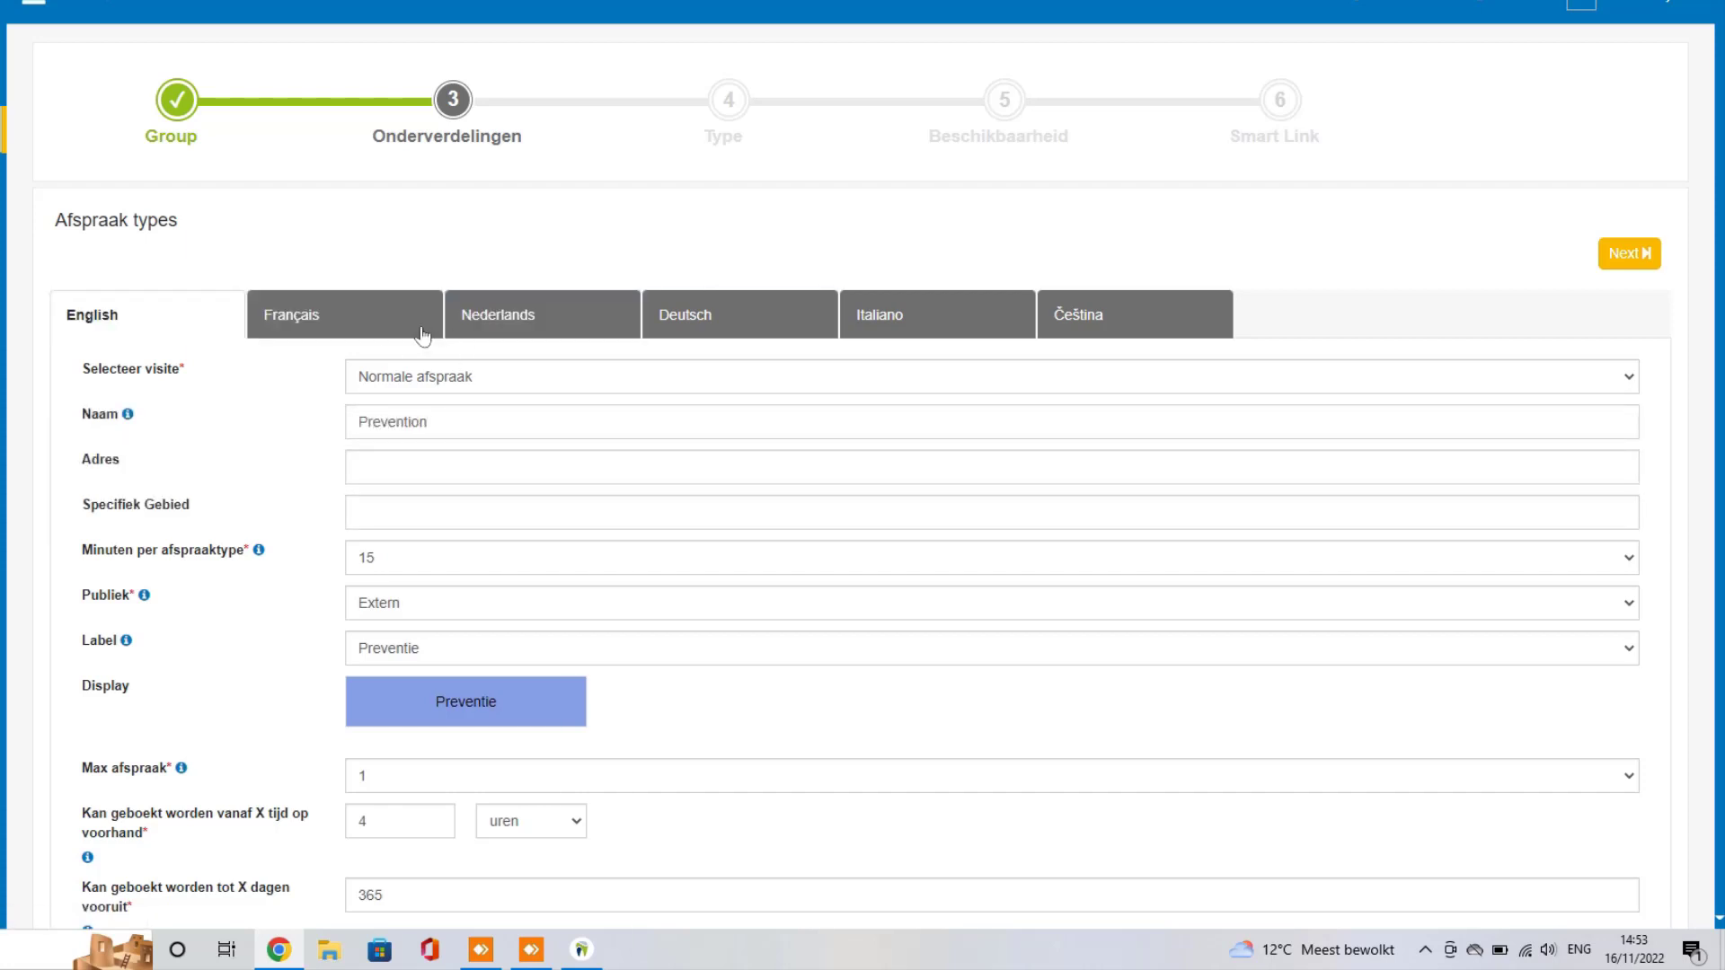
click(550, 329)
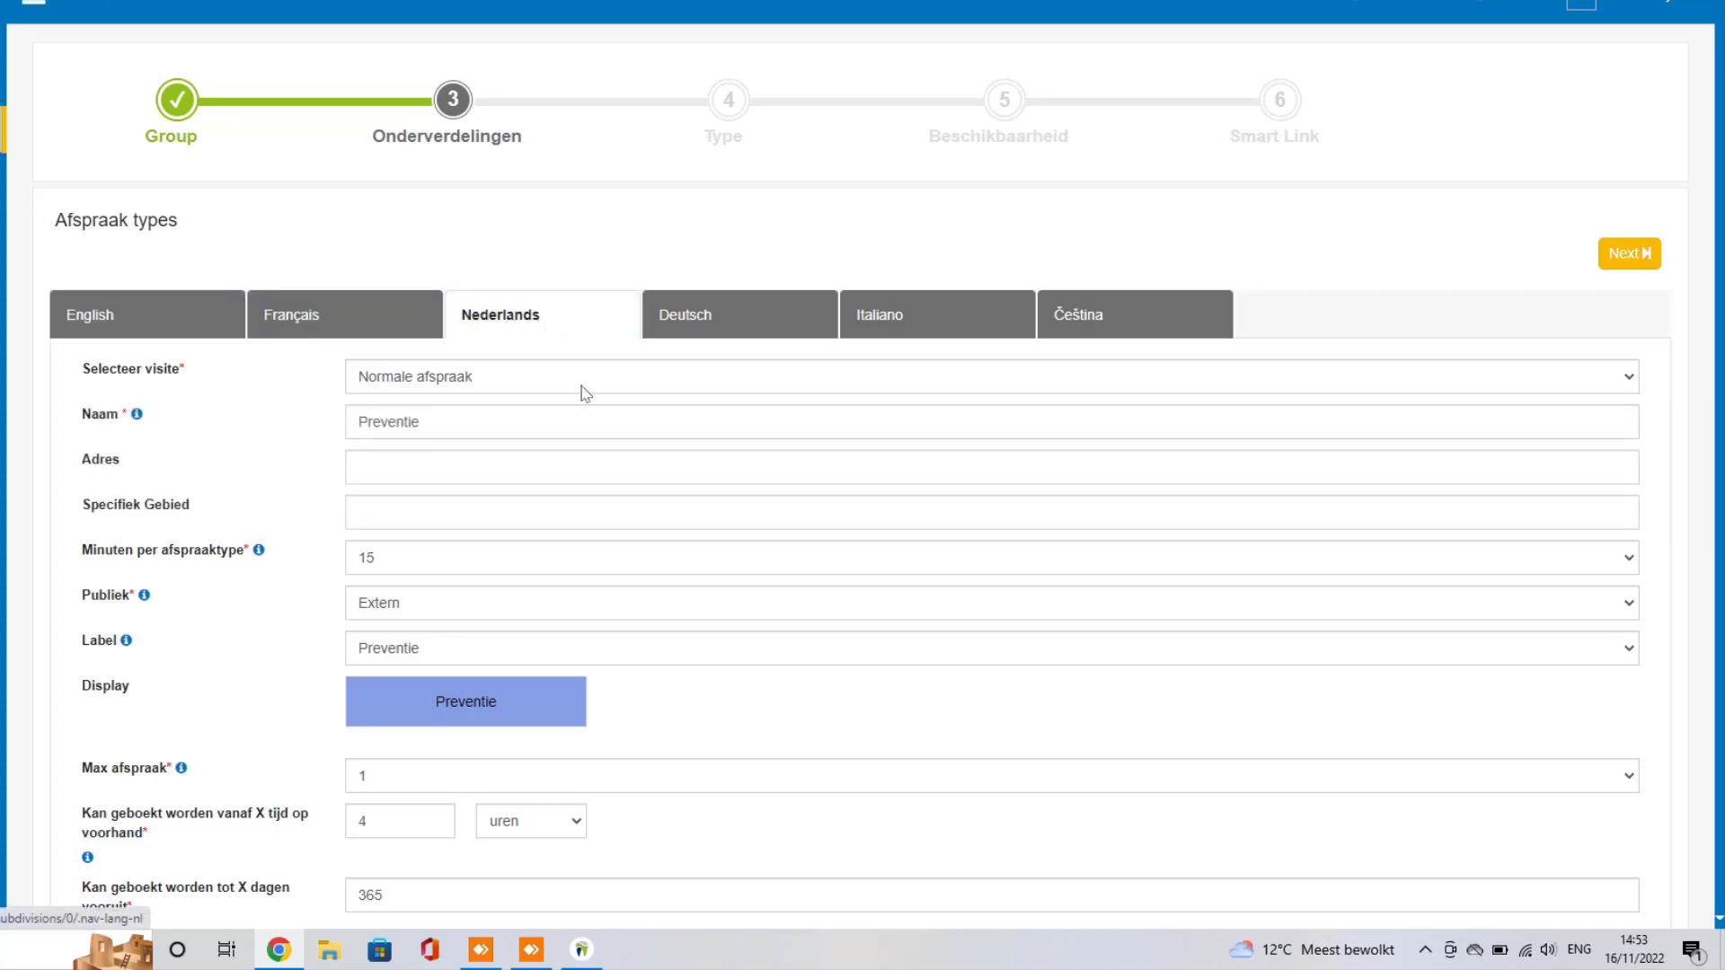
scroll(602, 432, down, 7)
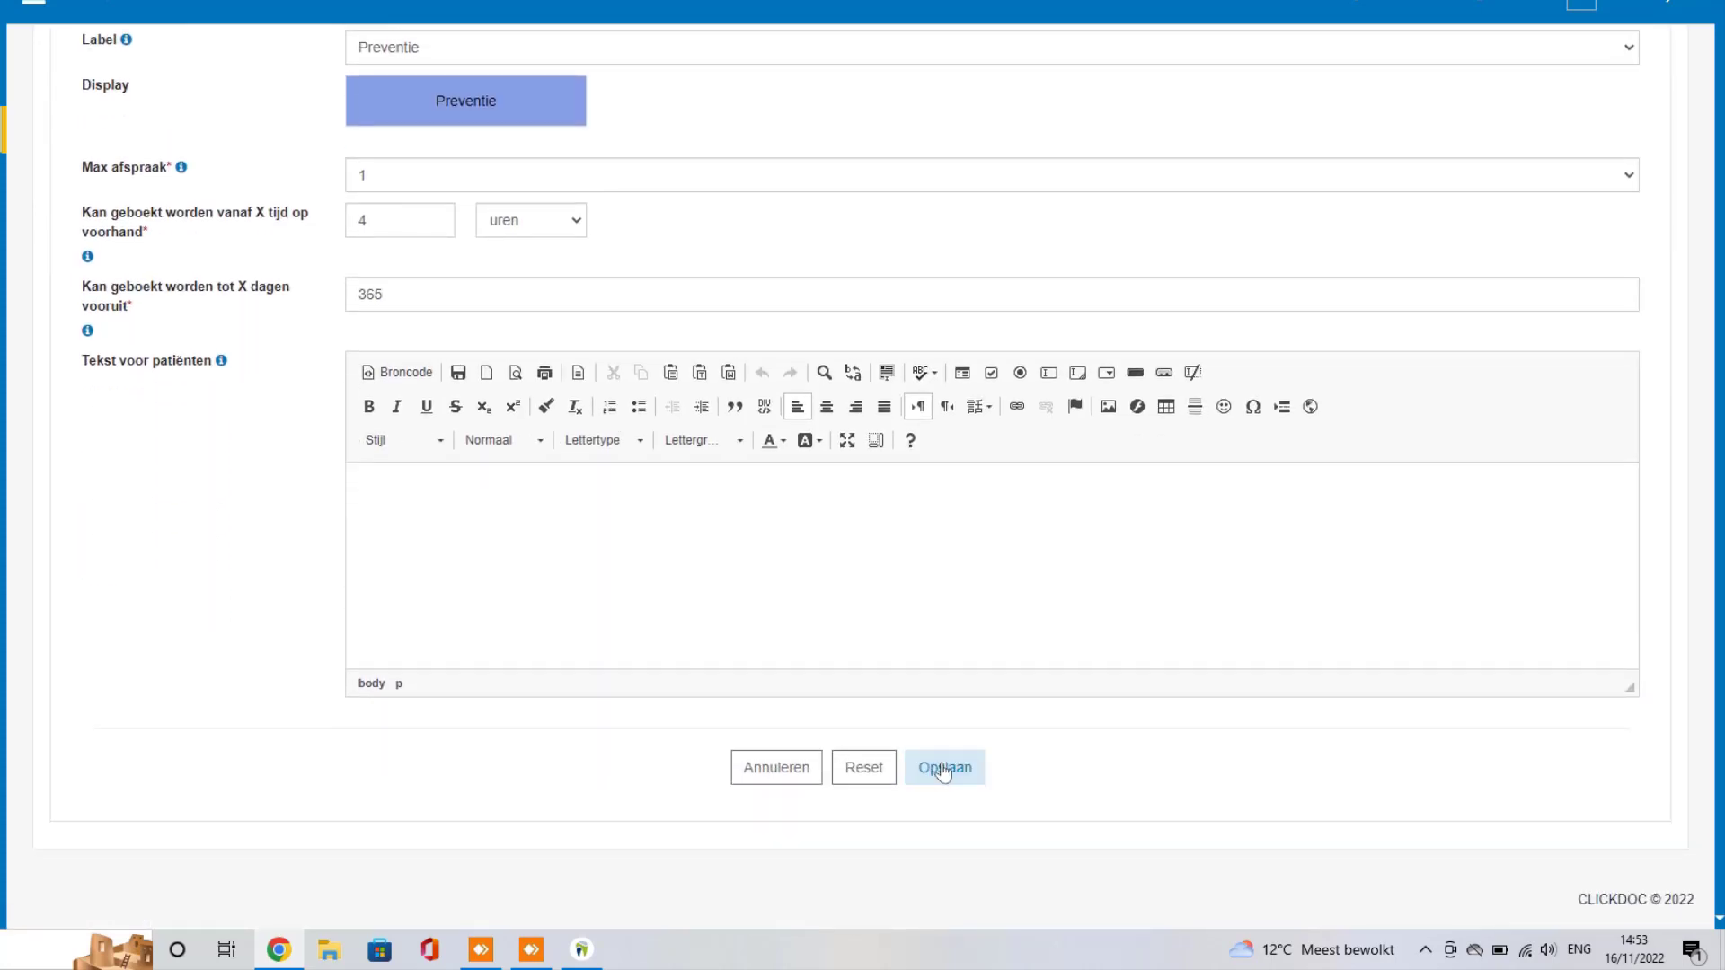
Step: Save Preventie and start a new appointment type named Urgentie
click(943, 769)
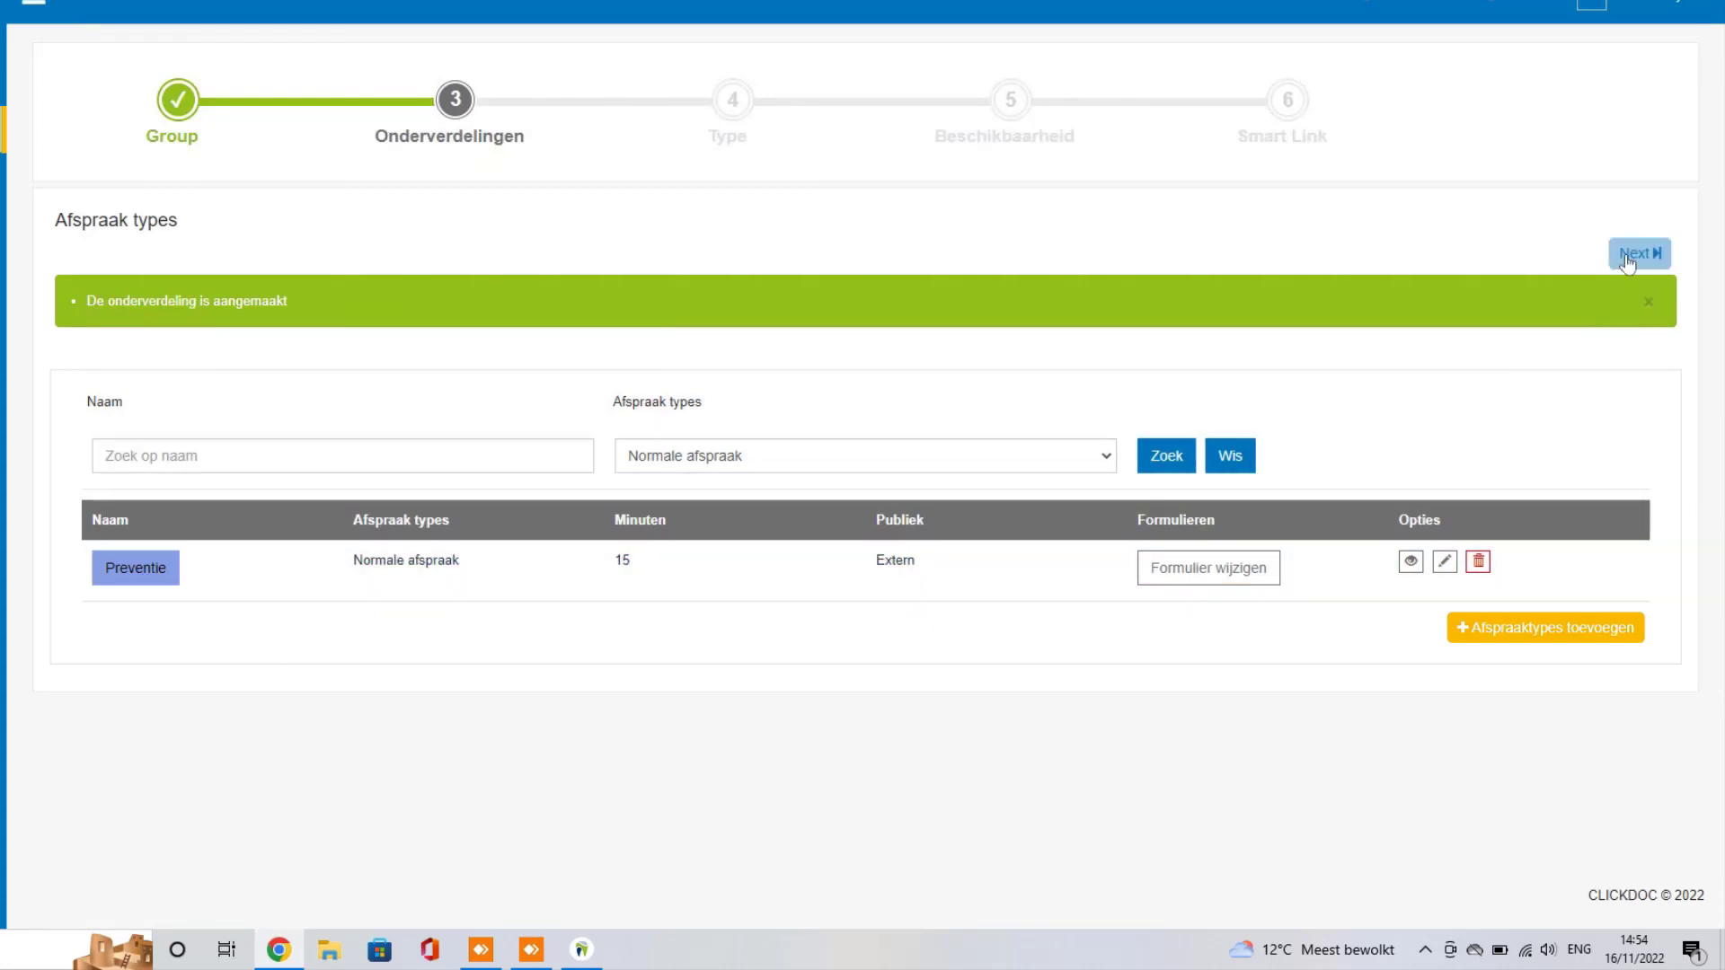
click(1520, 635)
click(492, 420)
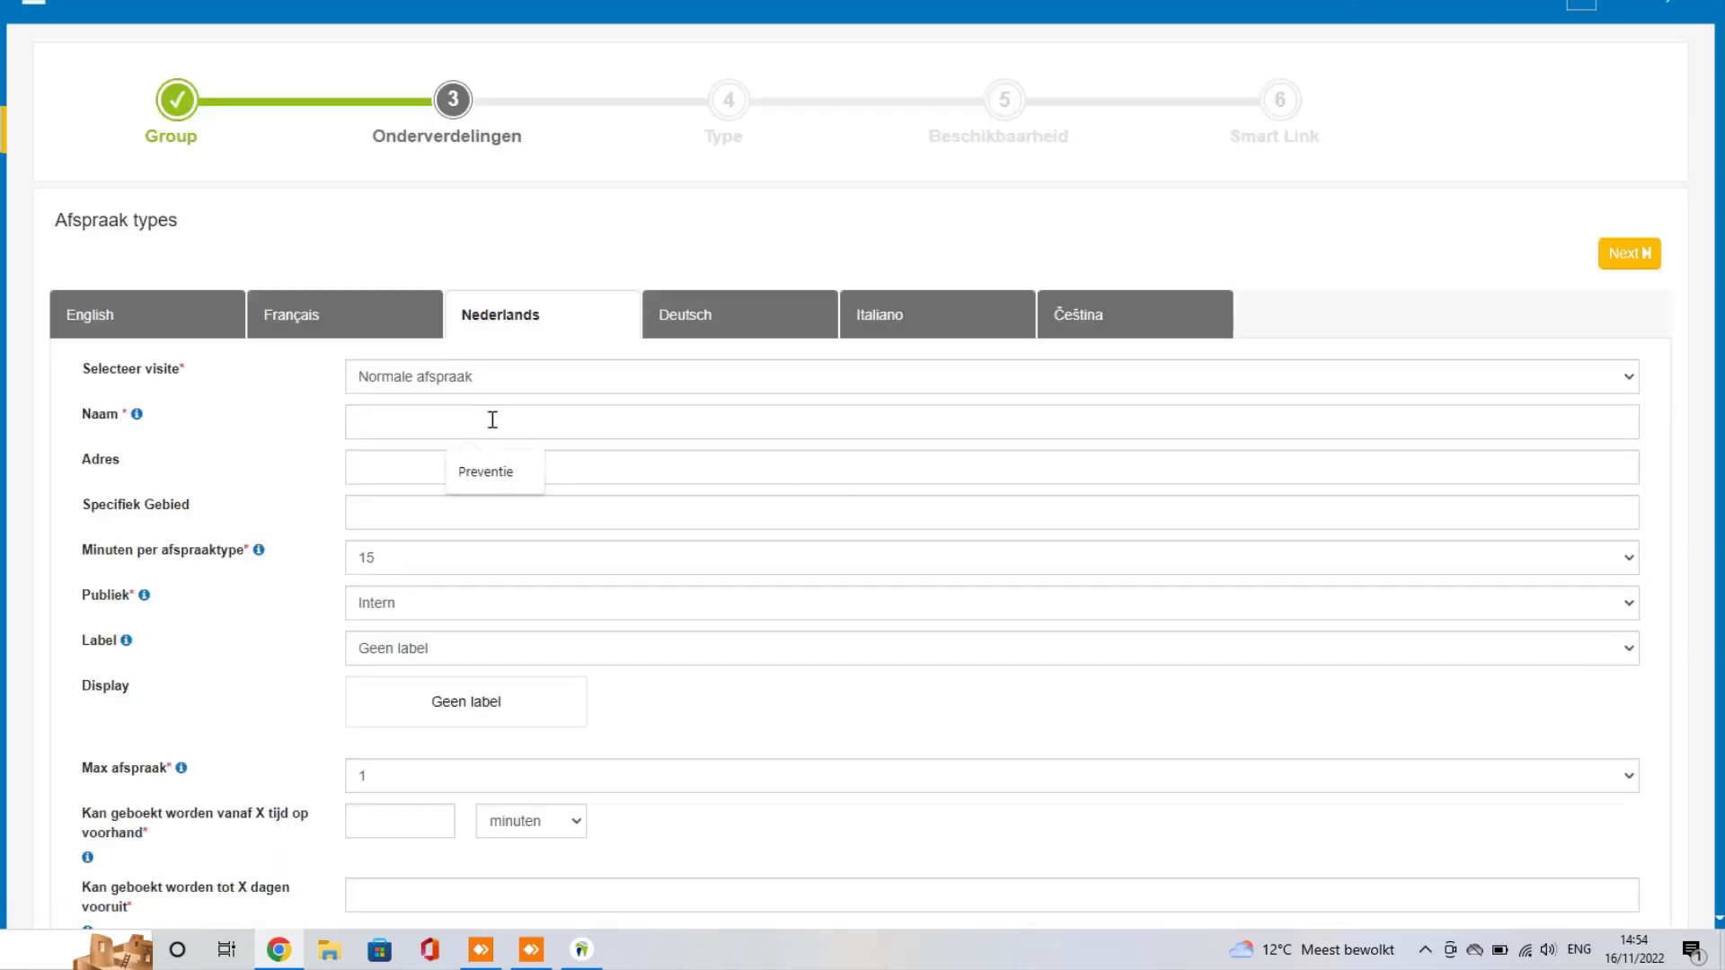
text(Urgentie)
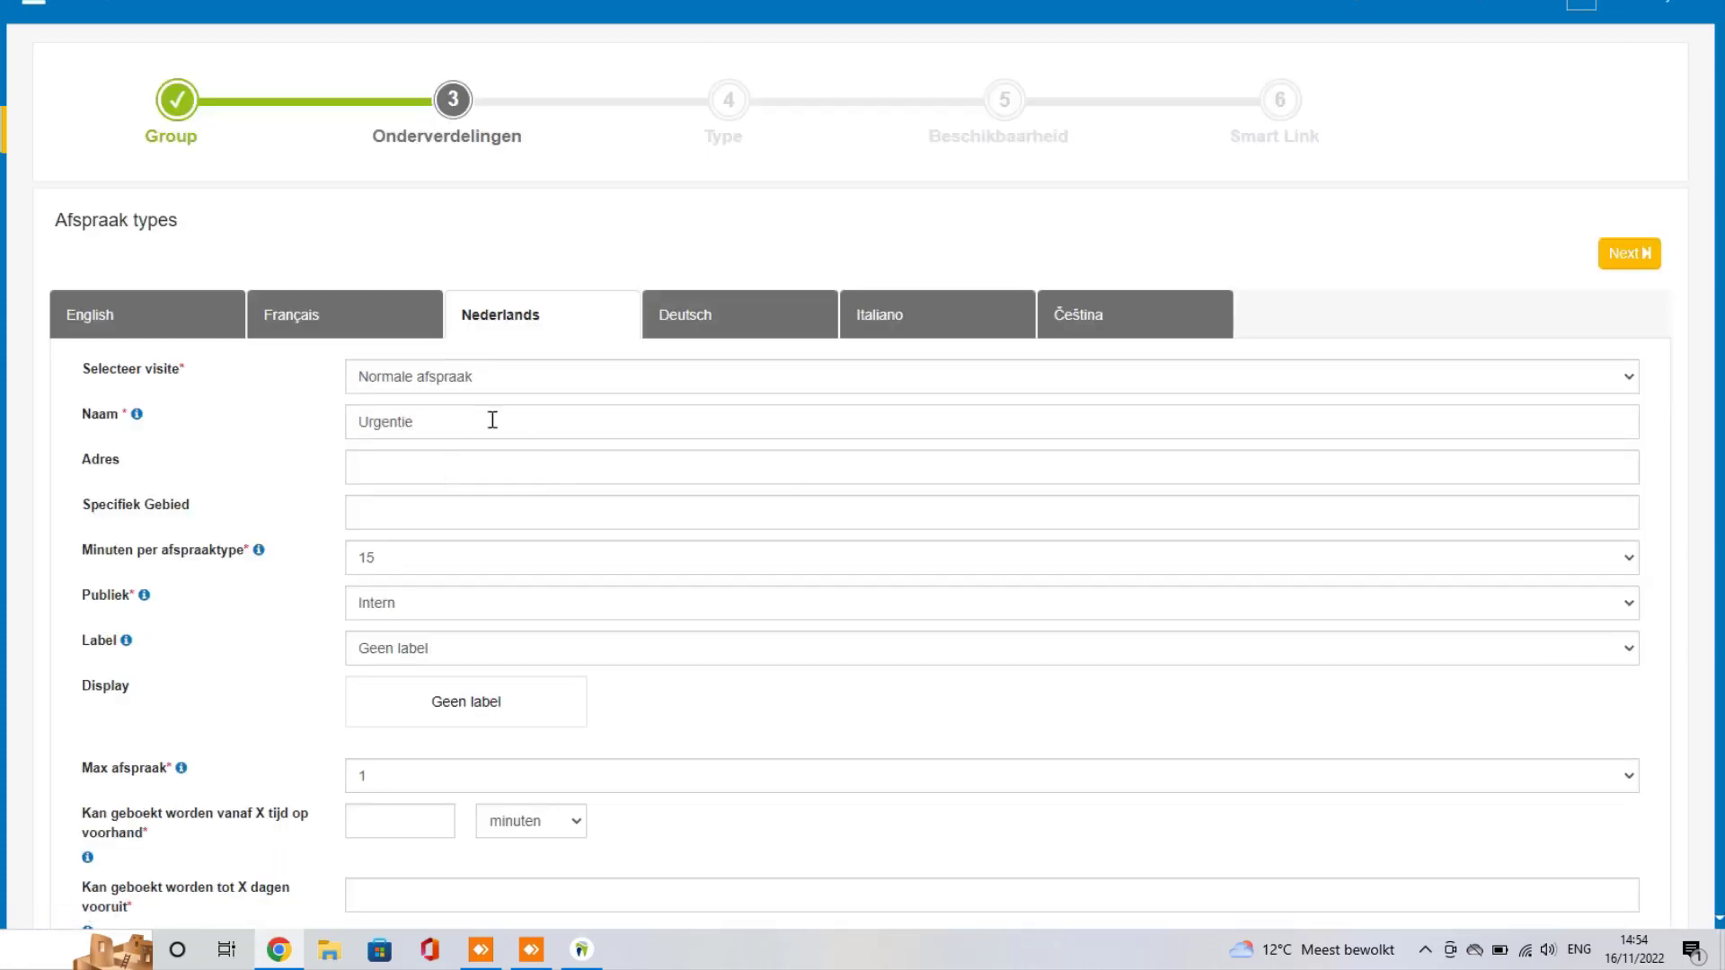
Step: Give Urgentie a 30-minute duration, Extern audience and Geen label
scroll(225, 424, down, 1)
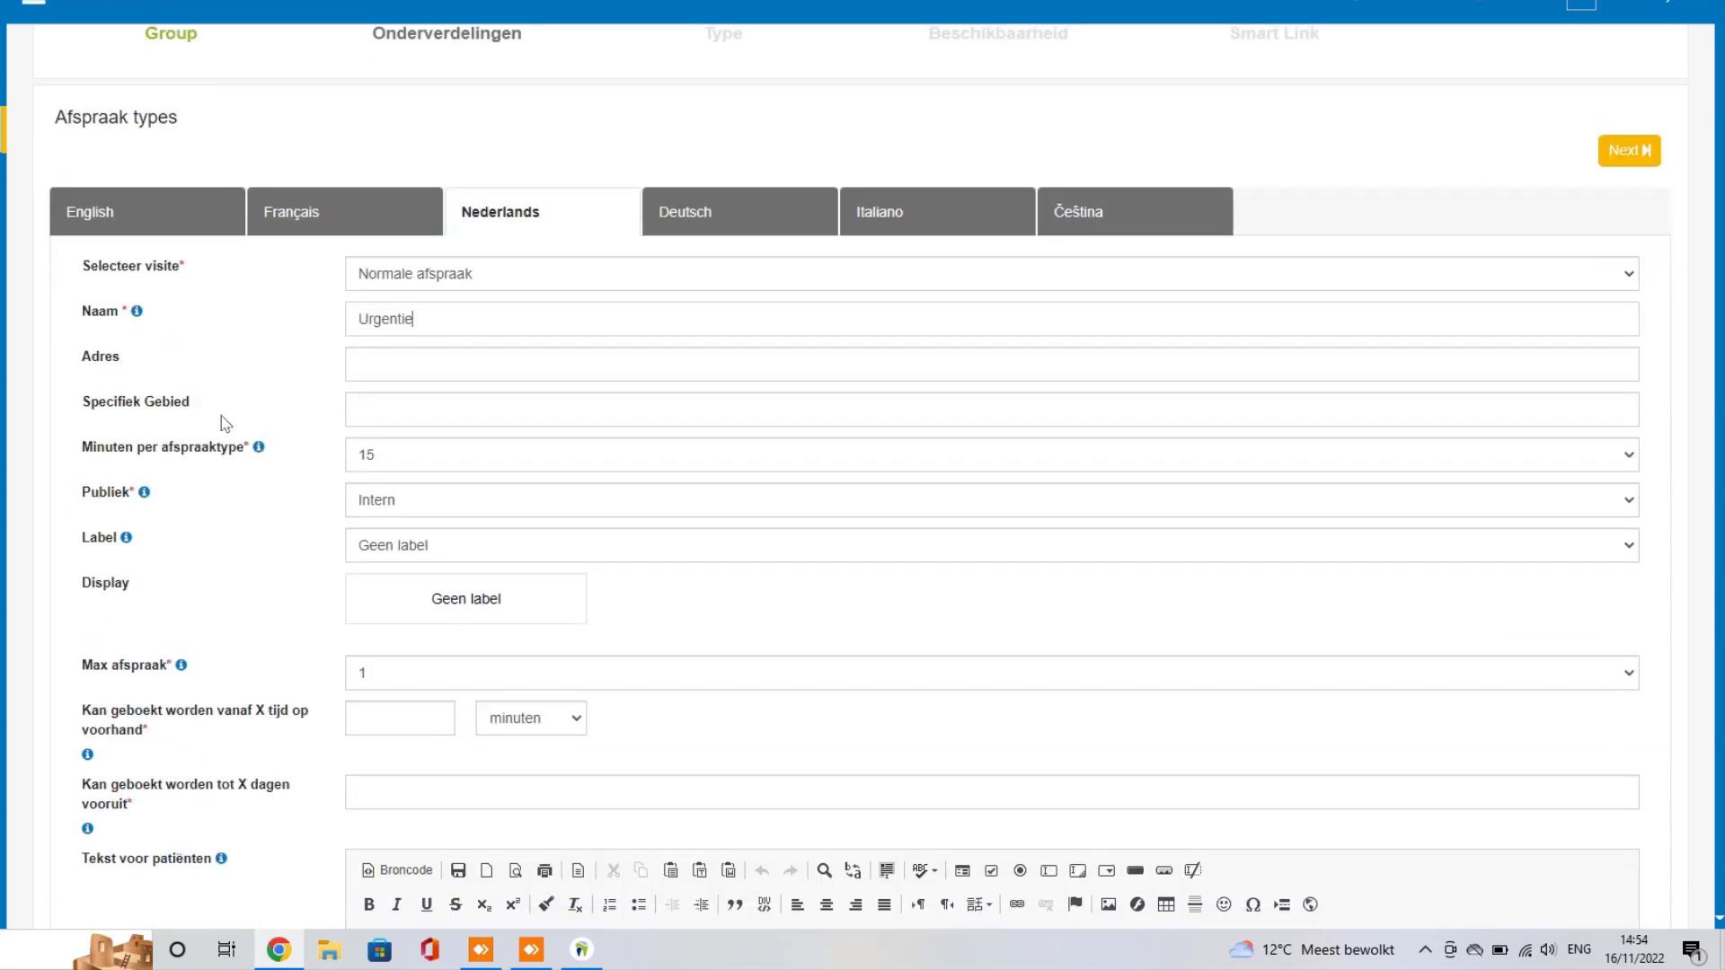
click(400, 465)
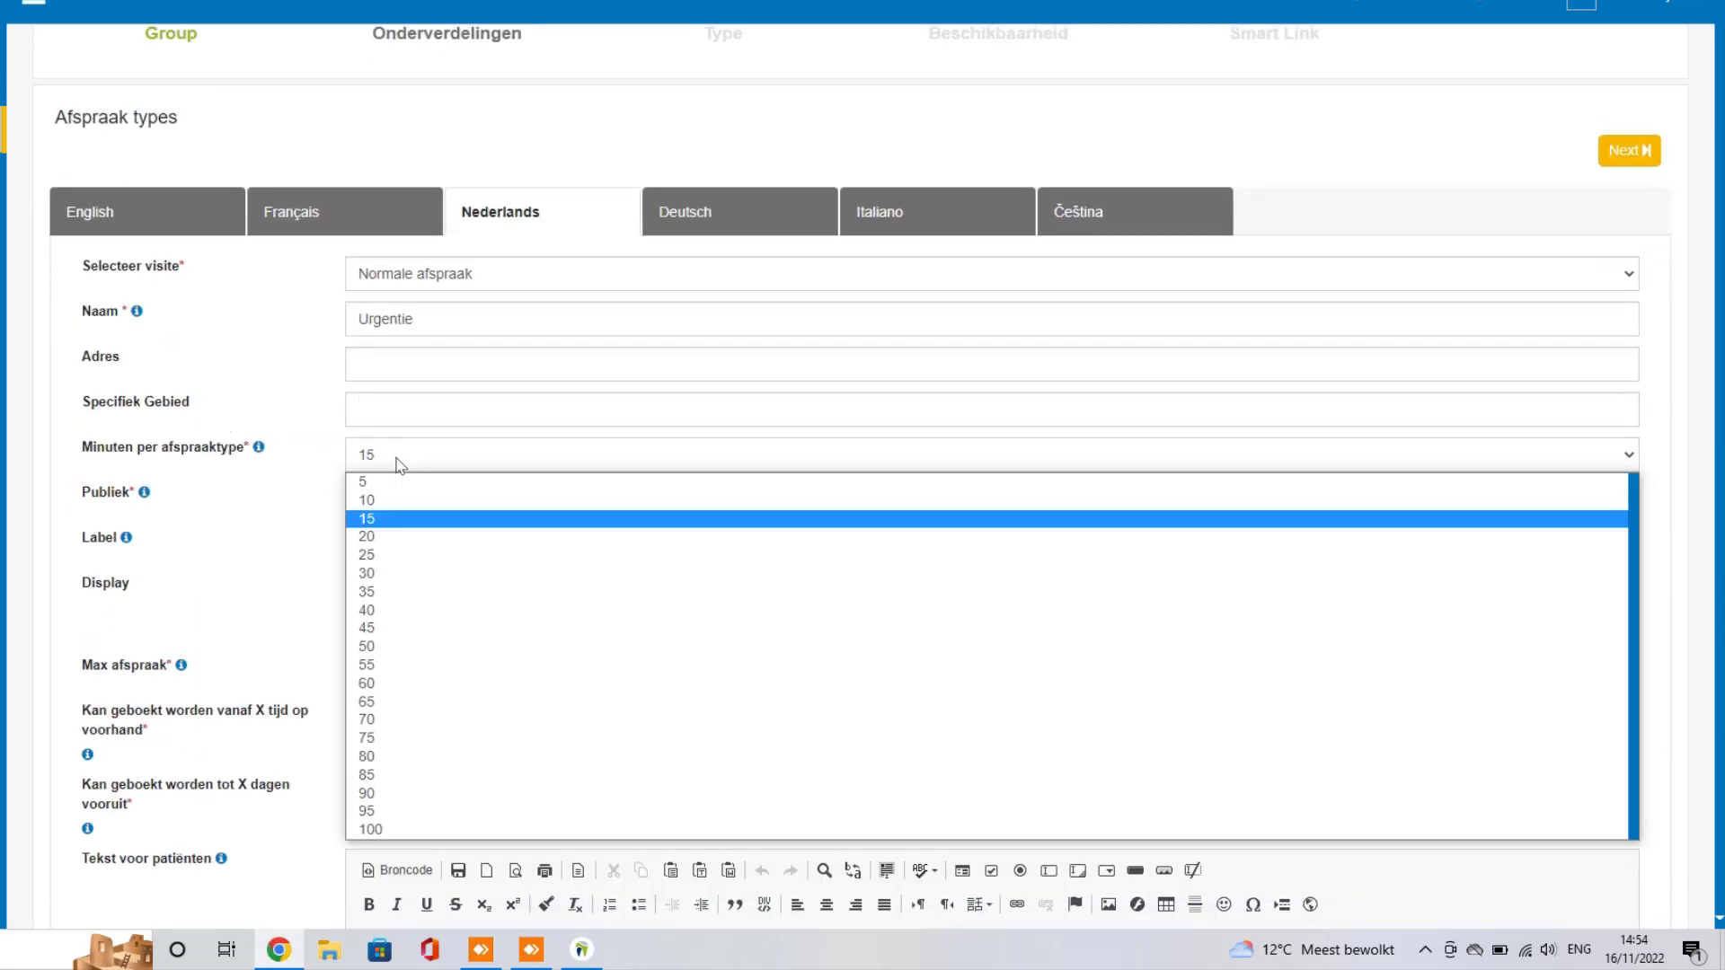
click(401, 577)
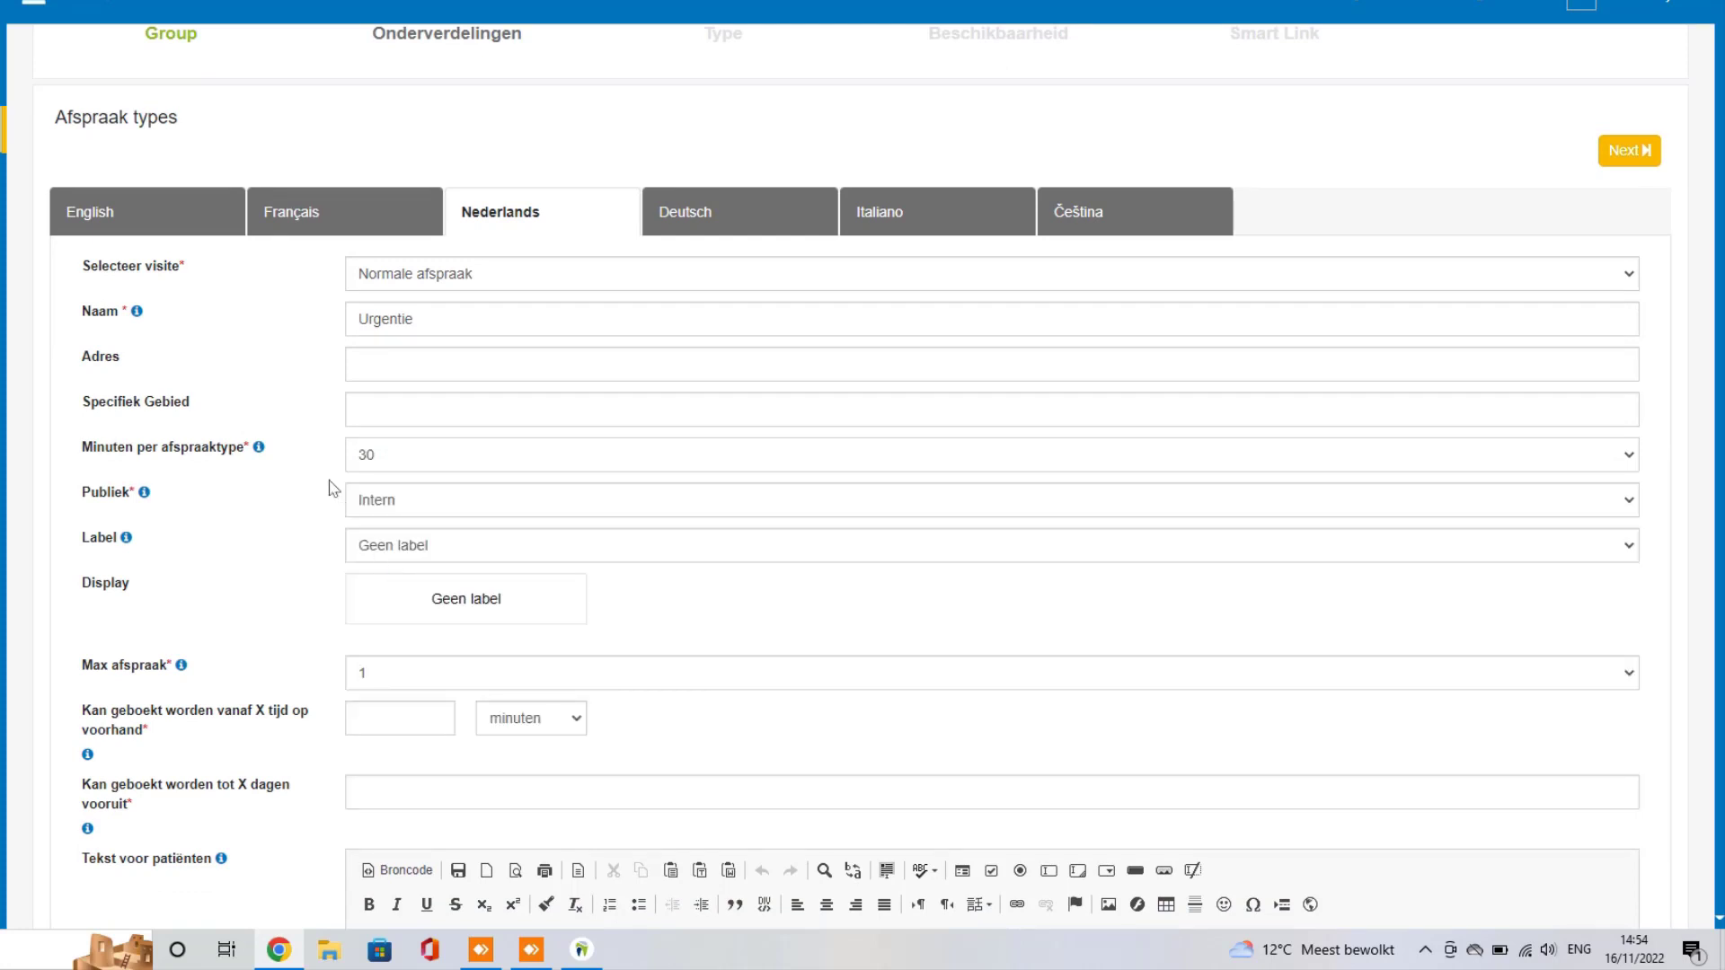
click(417, 501)
click(377, 543)
scroll(270, 445, down, 1)
click(531, 449)
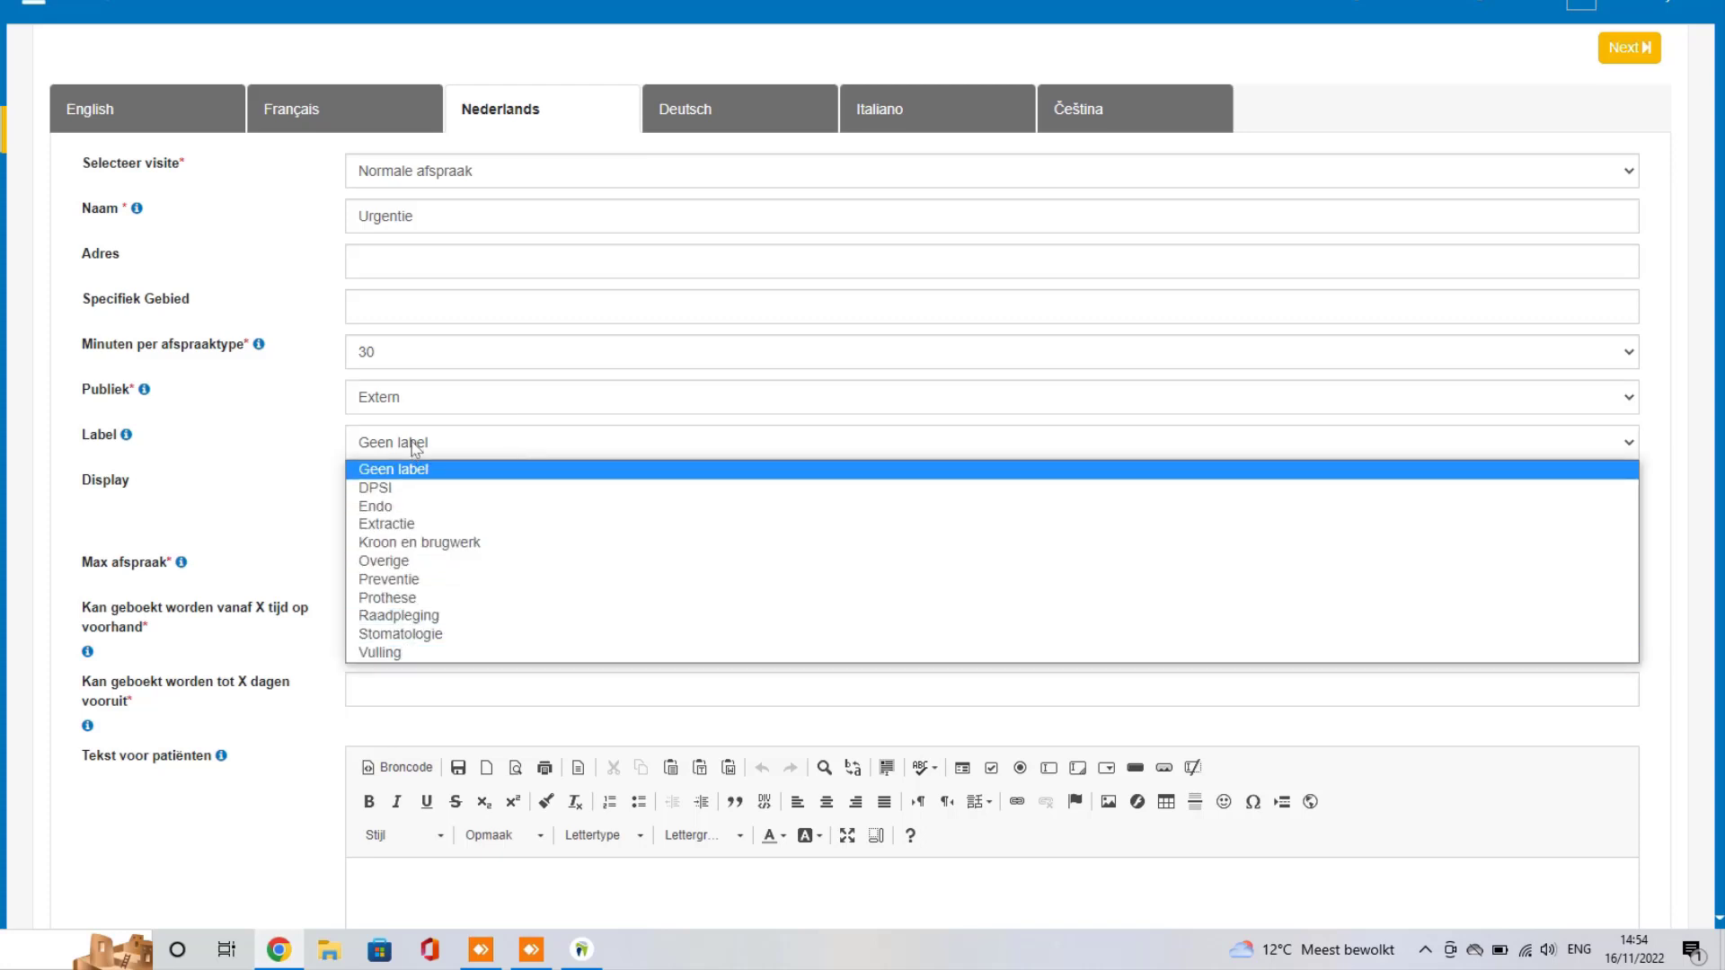
click(324, 452)
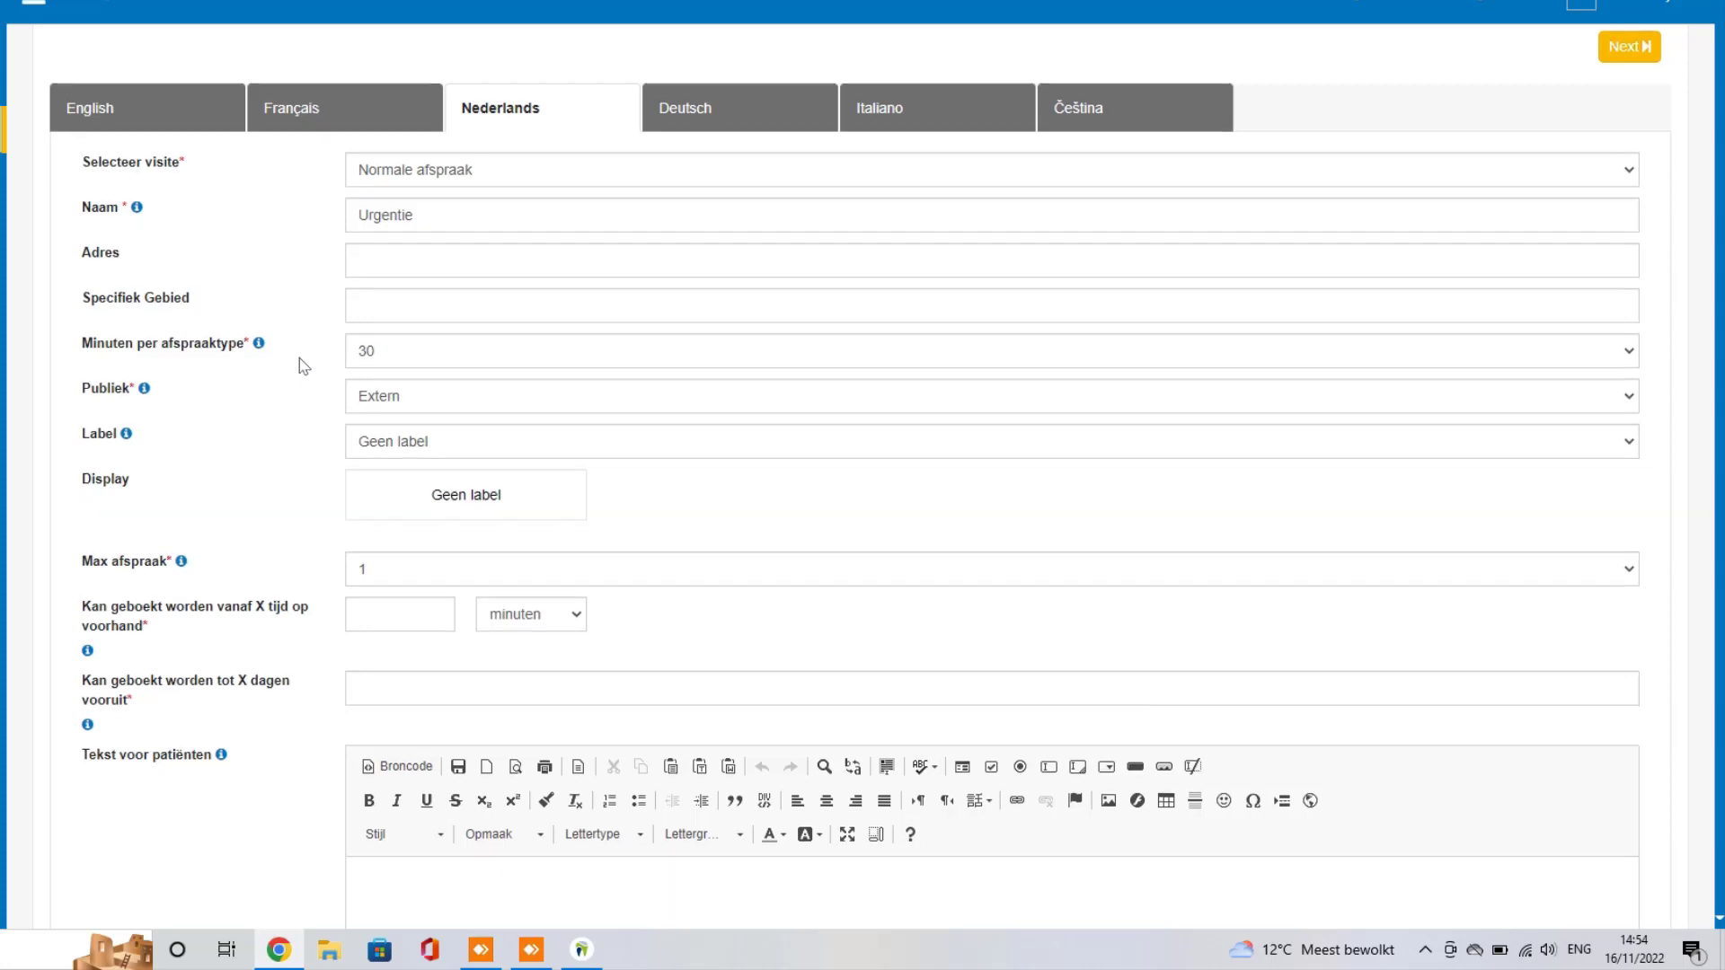
Step: Make Urgentie bookable from 30 minutes to 2 days ahead and save it
scroll(299, 358, down, 1)
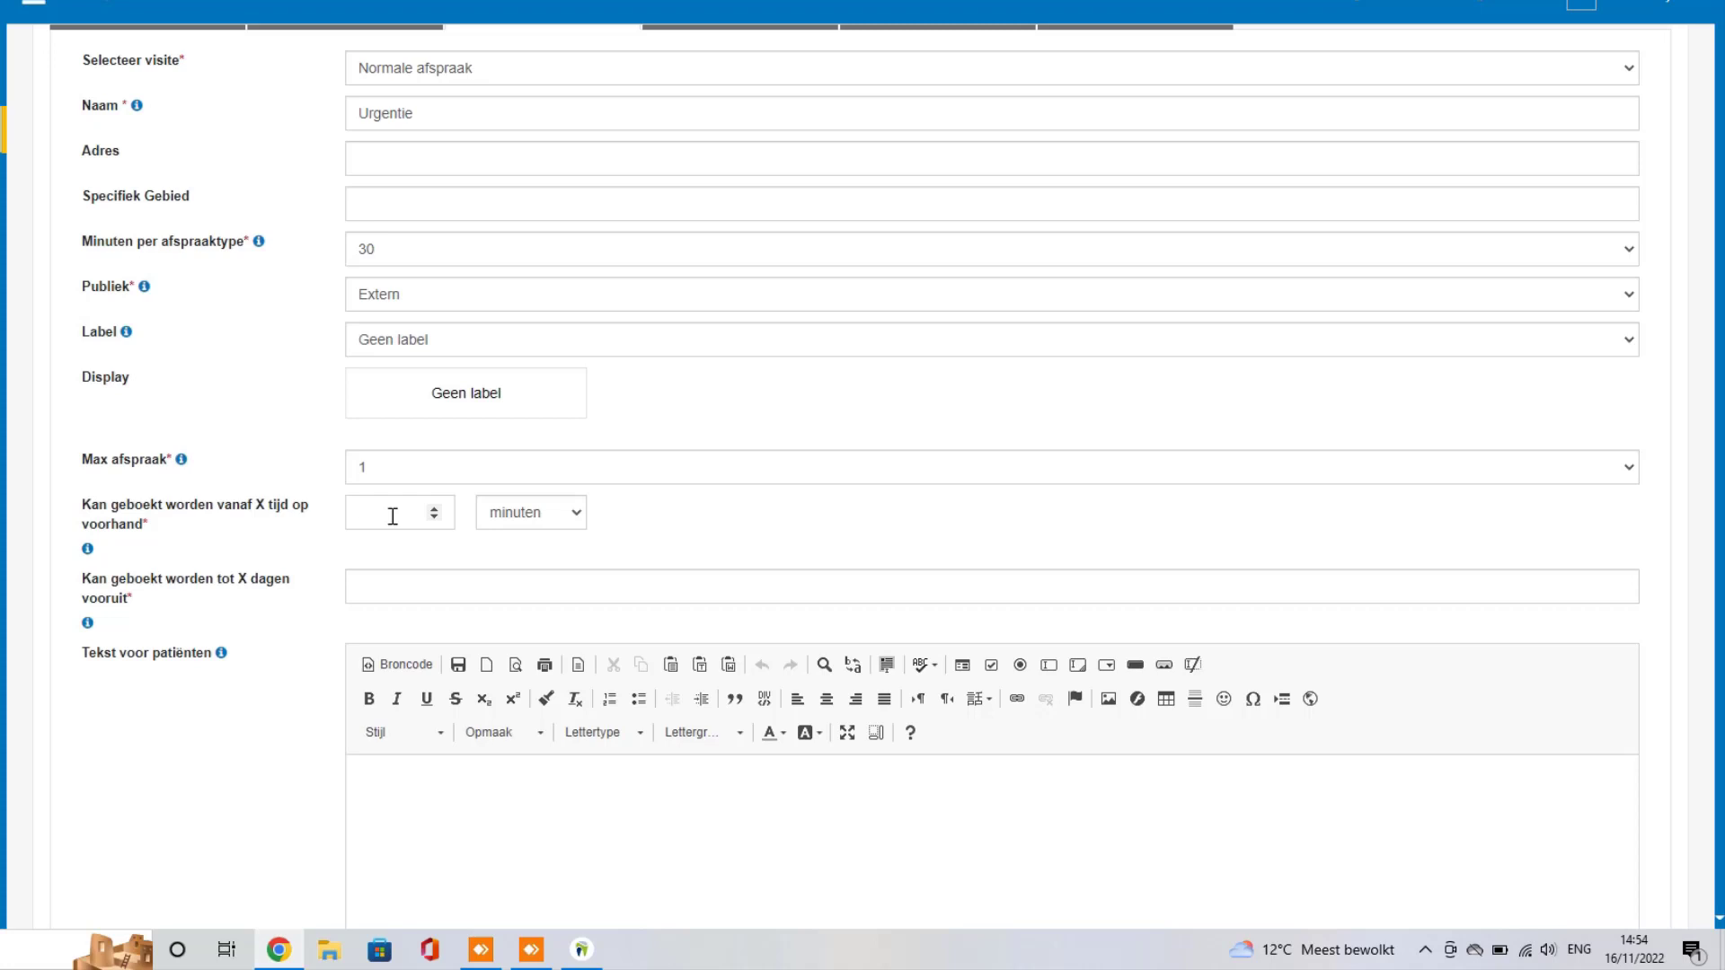
text(30)
click(412, 581)
text(2)
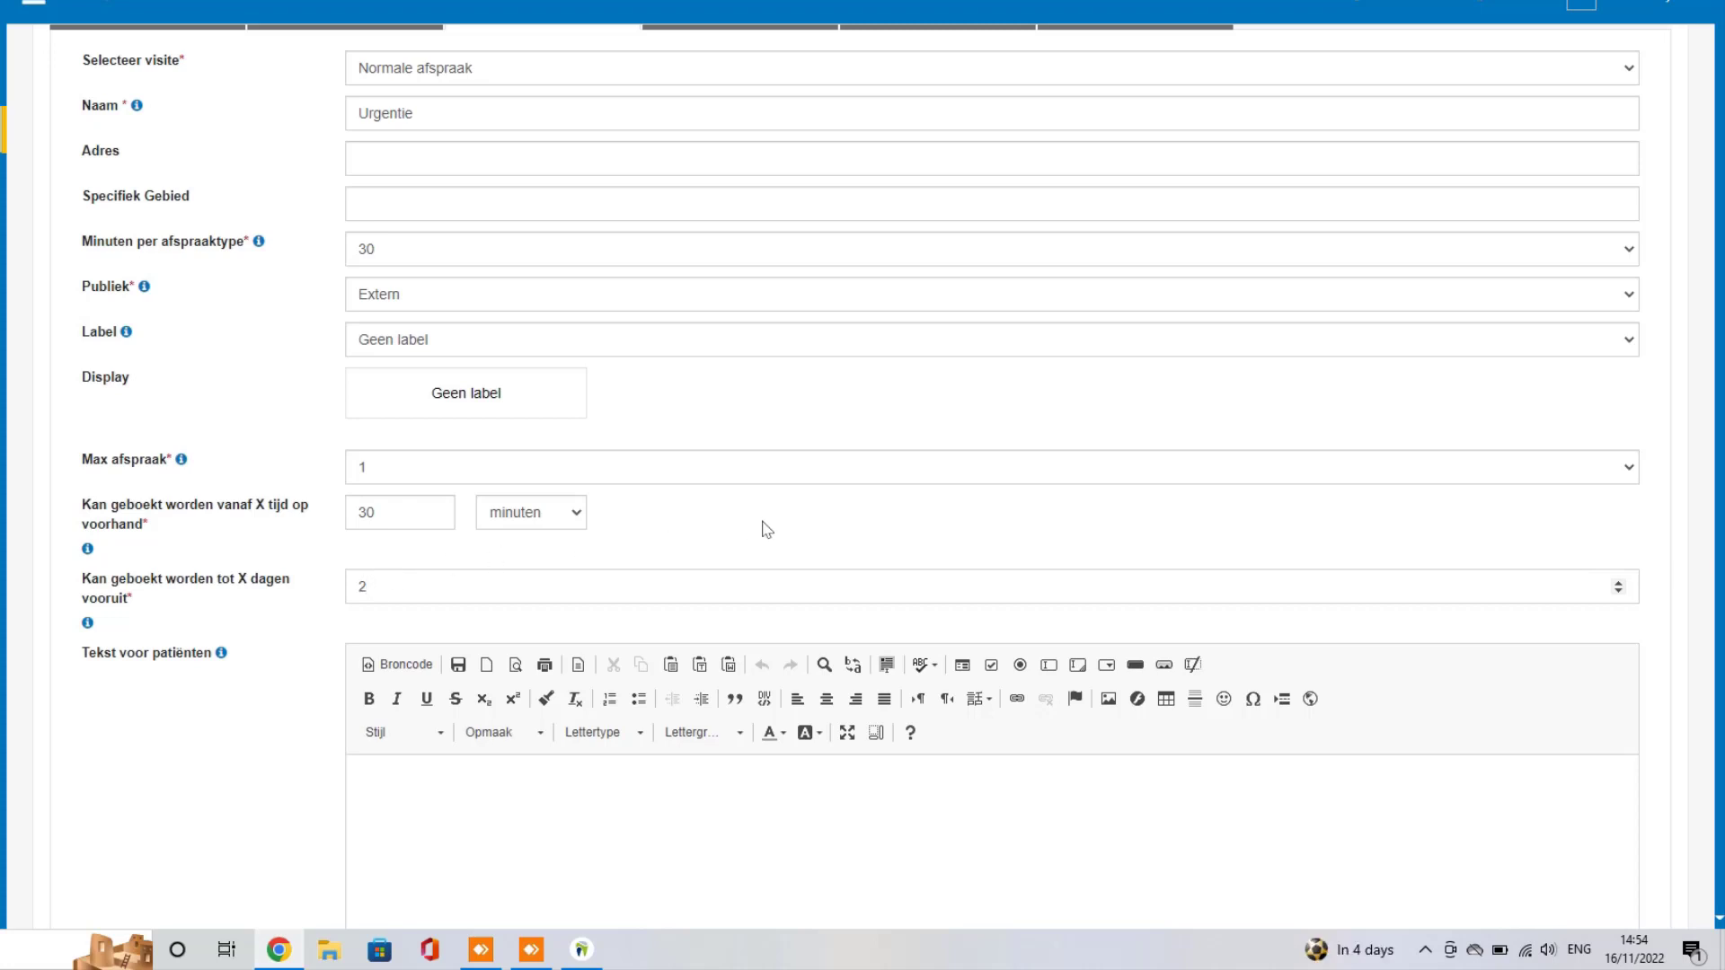
scroll(513, 385, up, 1)
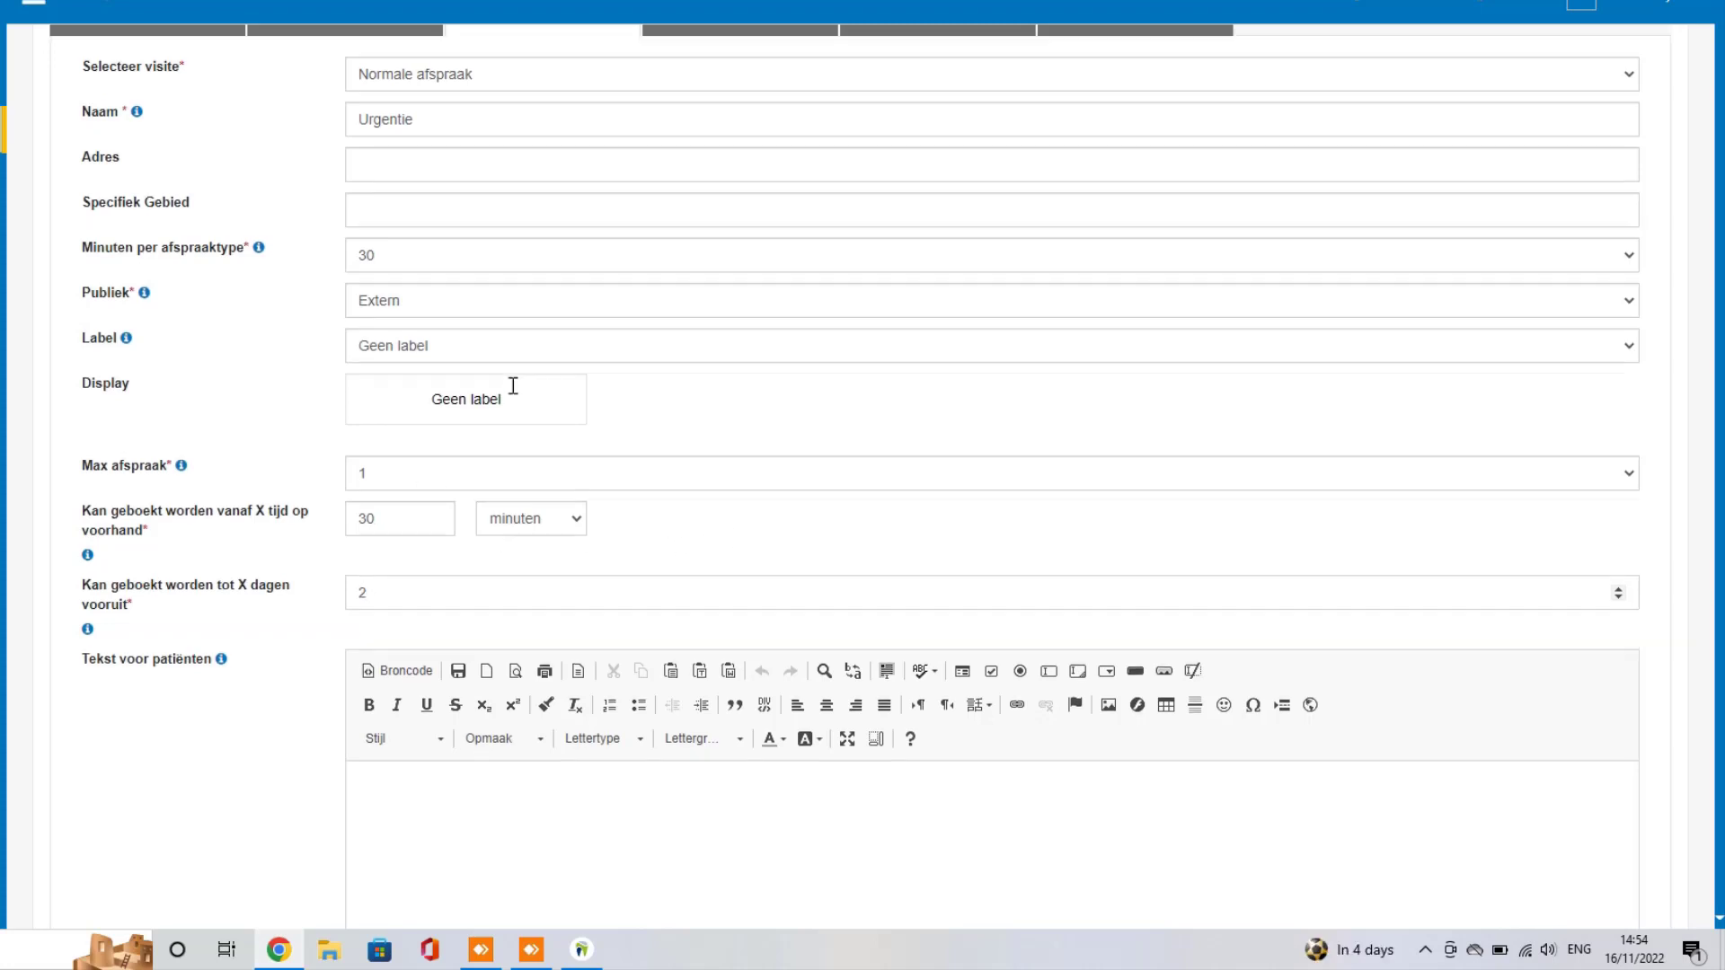
scroll(596, 312, down, 2)
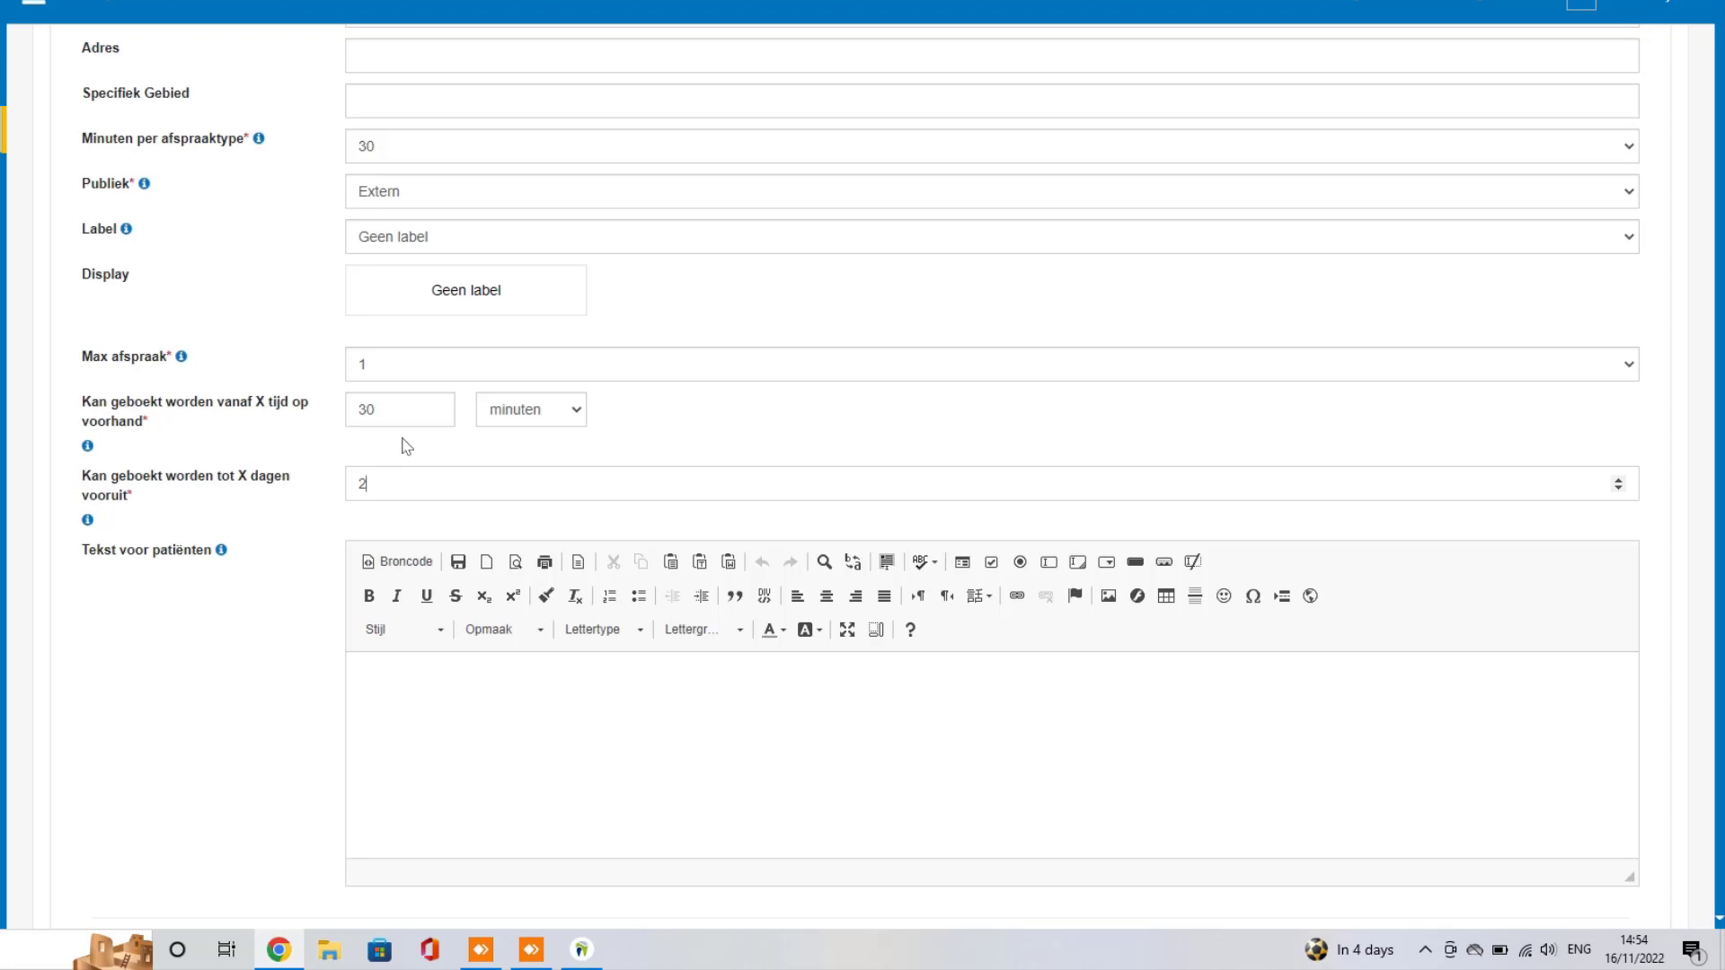
scroll(1089, 593, down, 2)
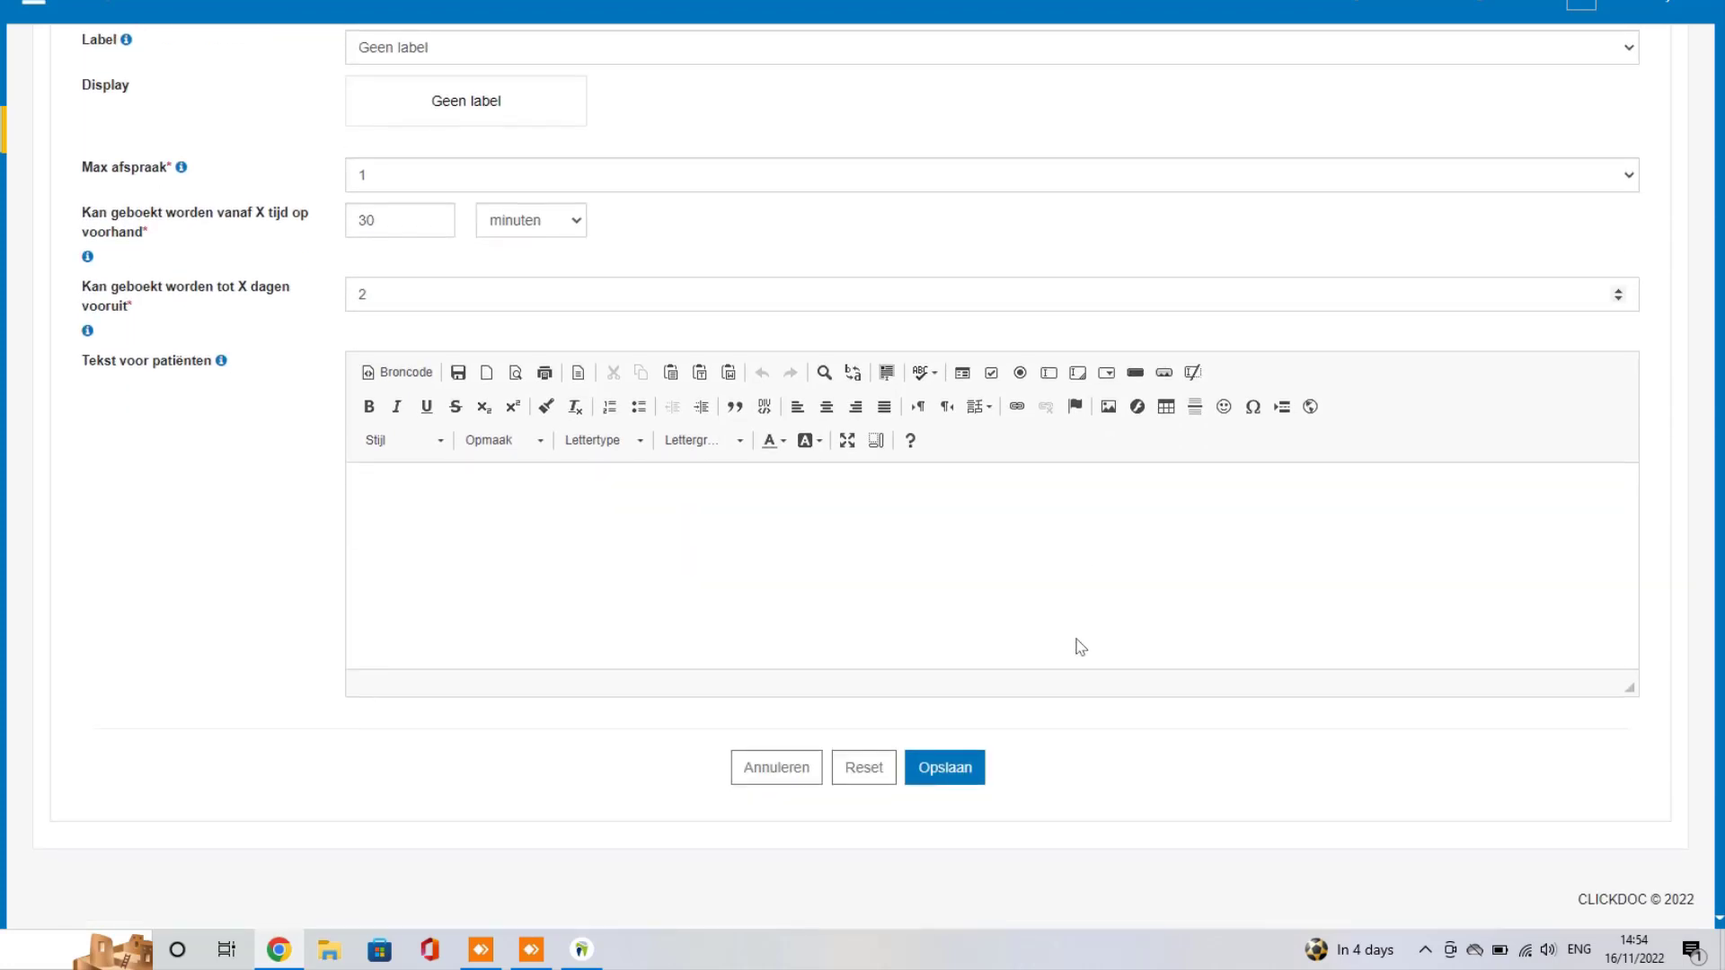
click(941, 787)
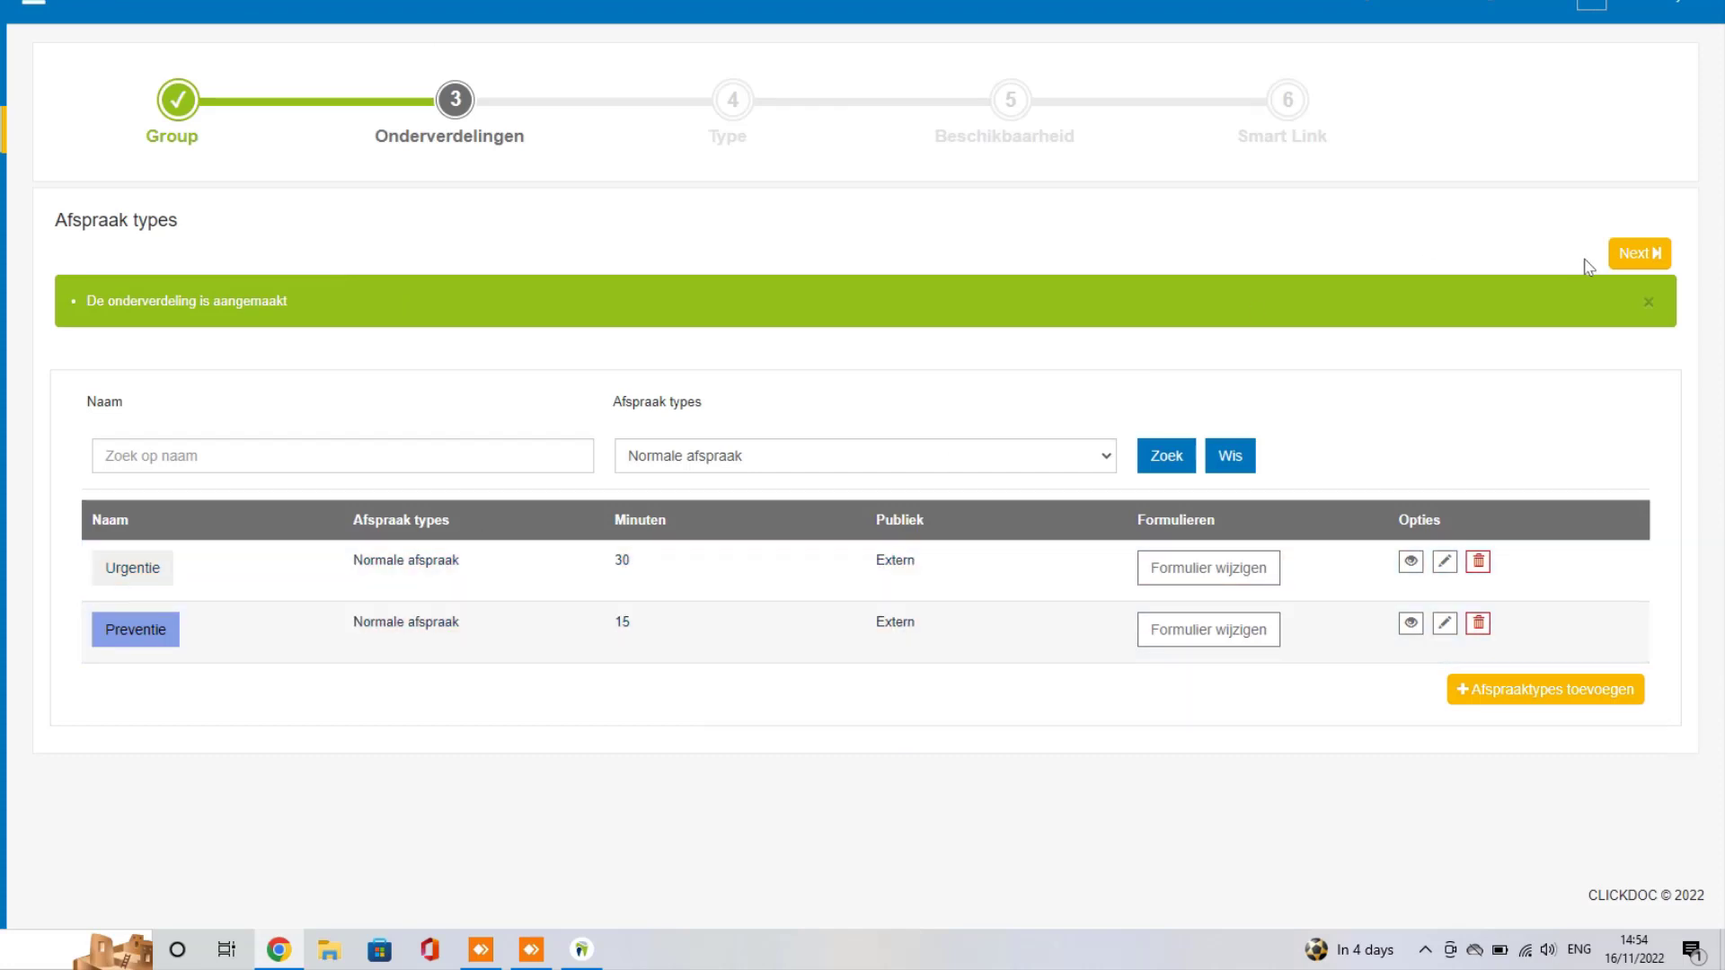
Step: Advance the wizard to Stap 4, Type, and open a blank new-subtype form
click(1636, 260)
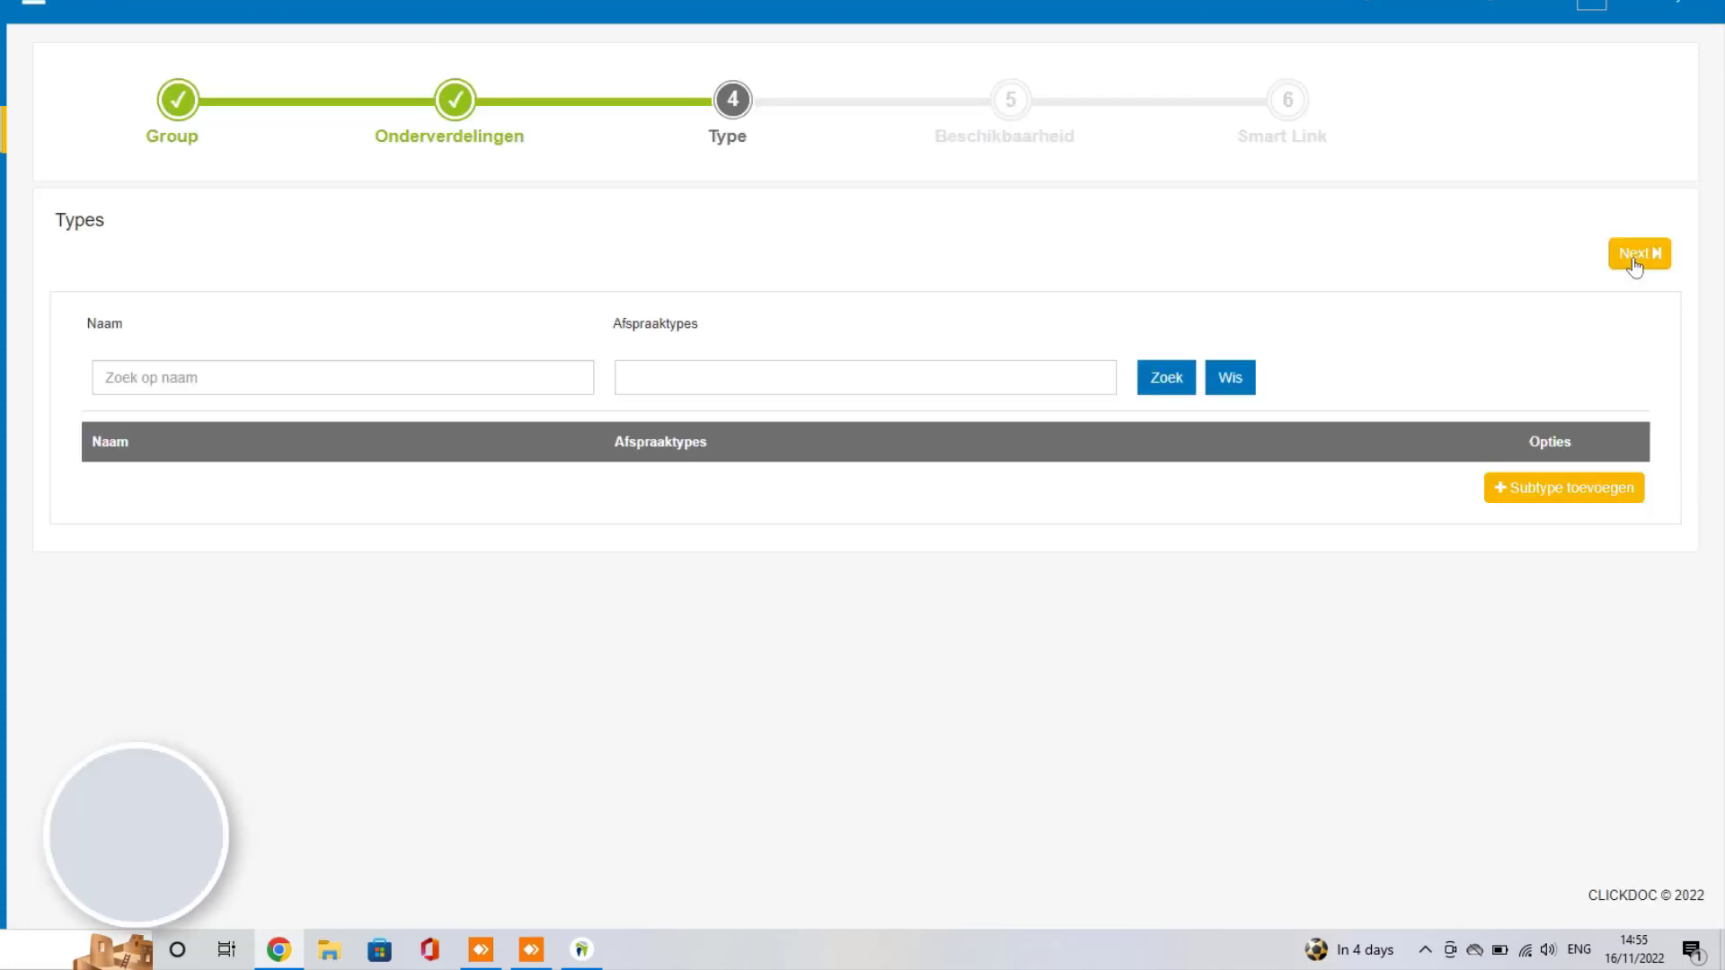
click(1572, 502)
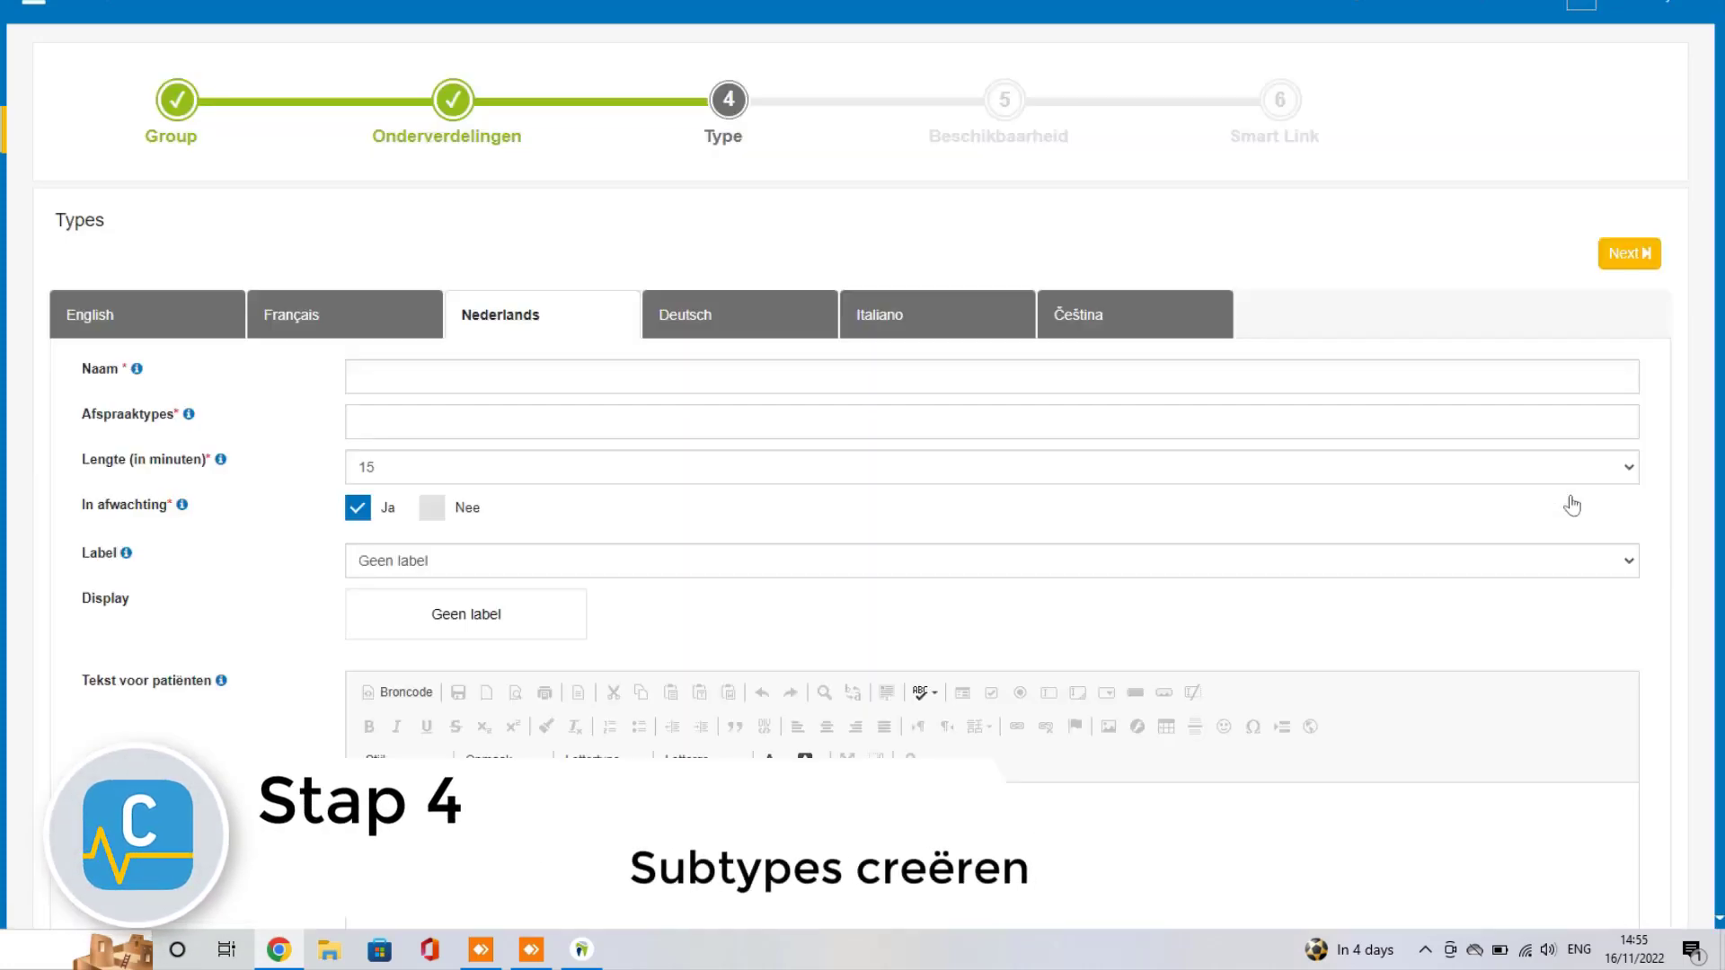
Step: Link the new subtype to Preventie and name it 'Jaarlijkse controle volwassen'
click(436, 377)
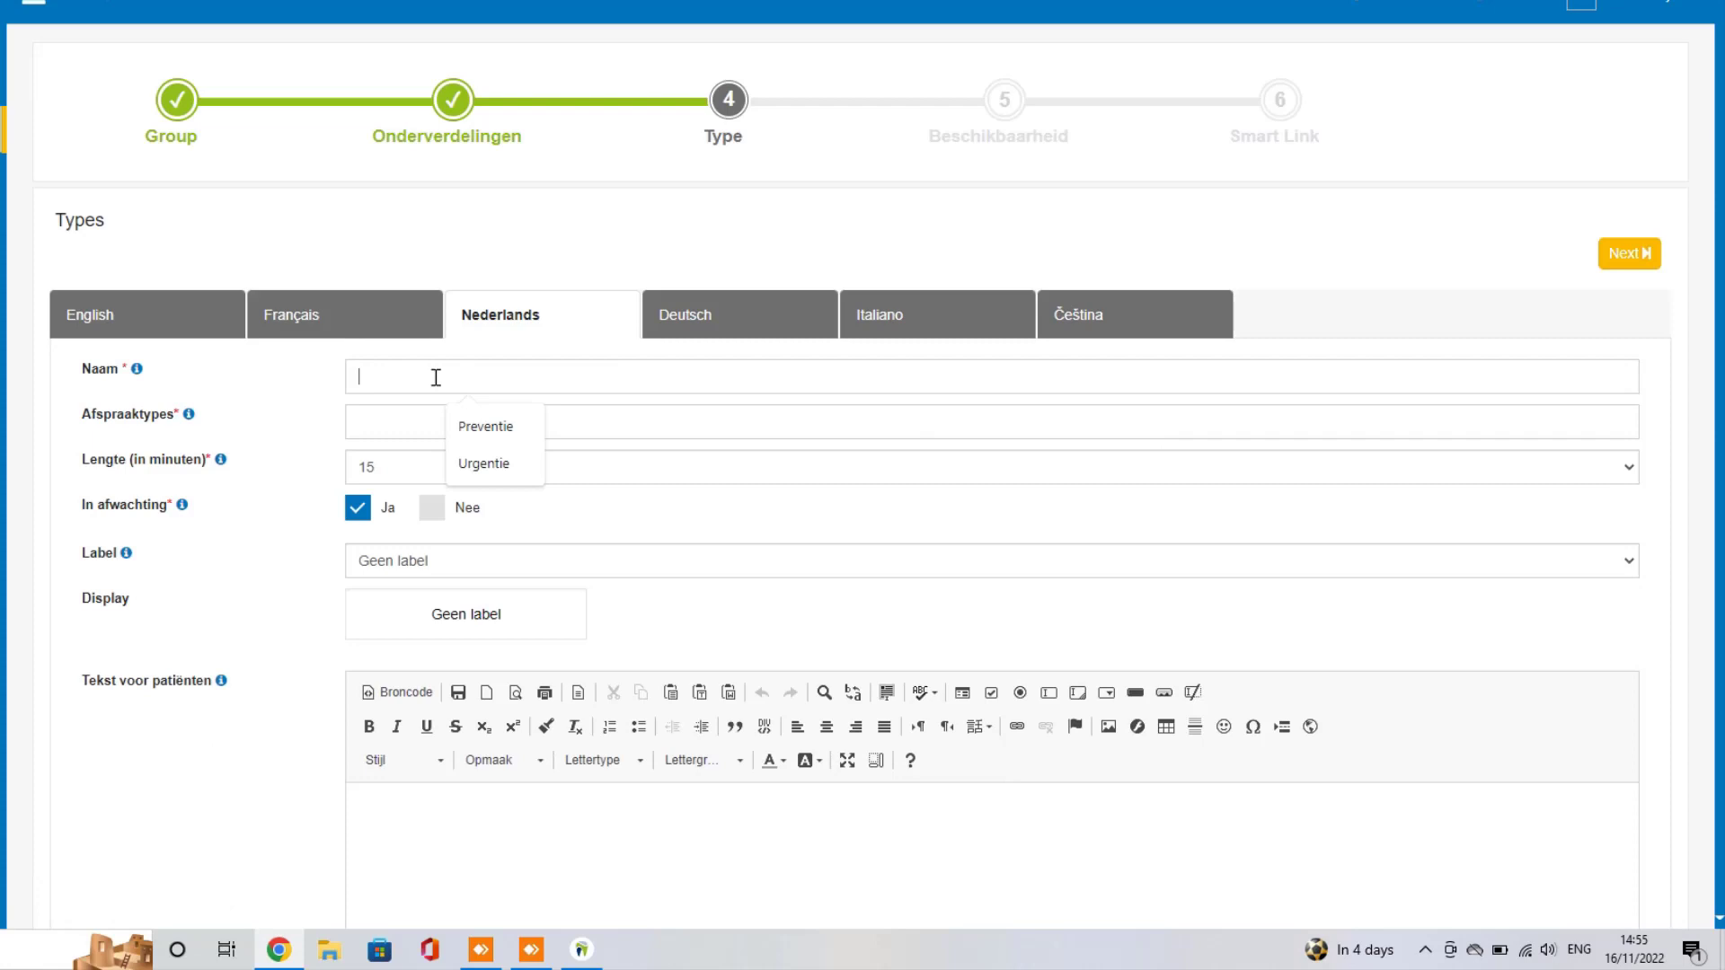
click(383, 421)
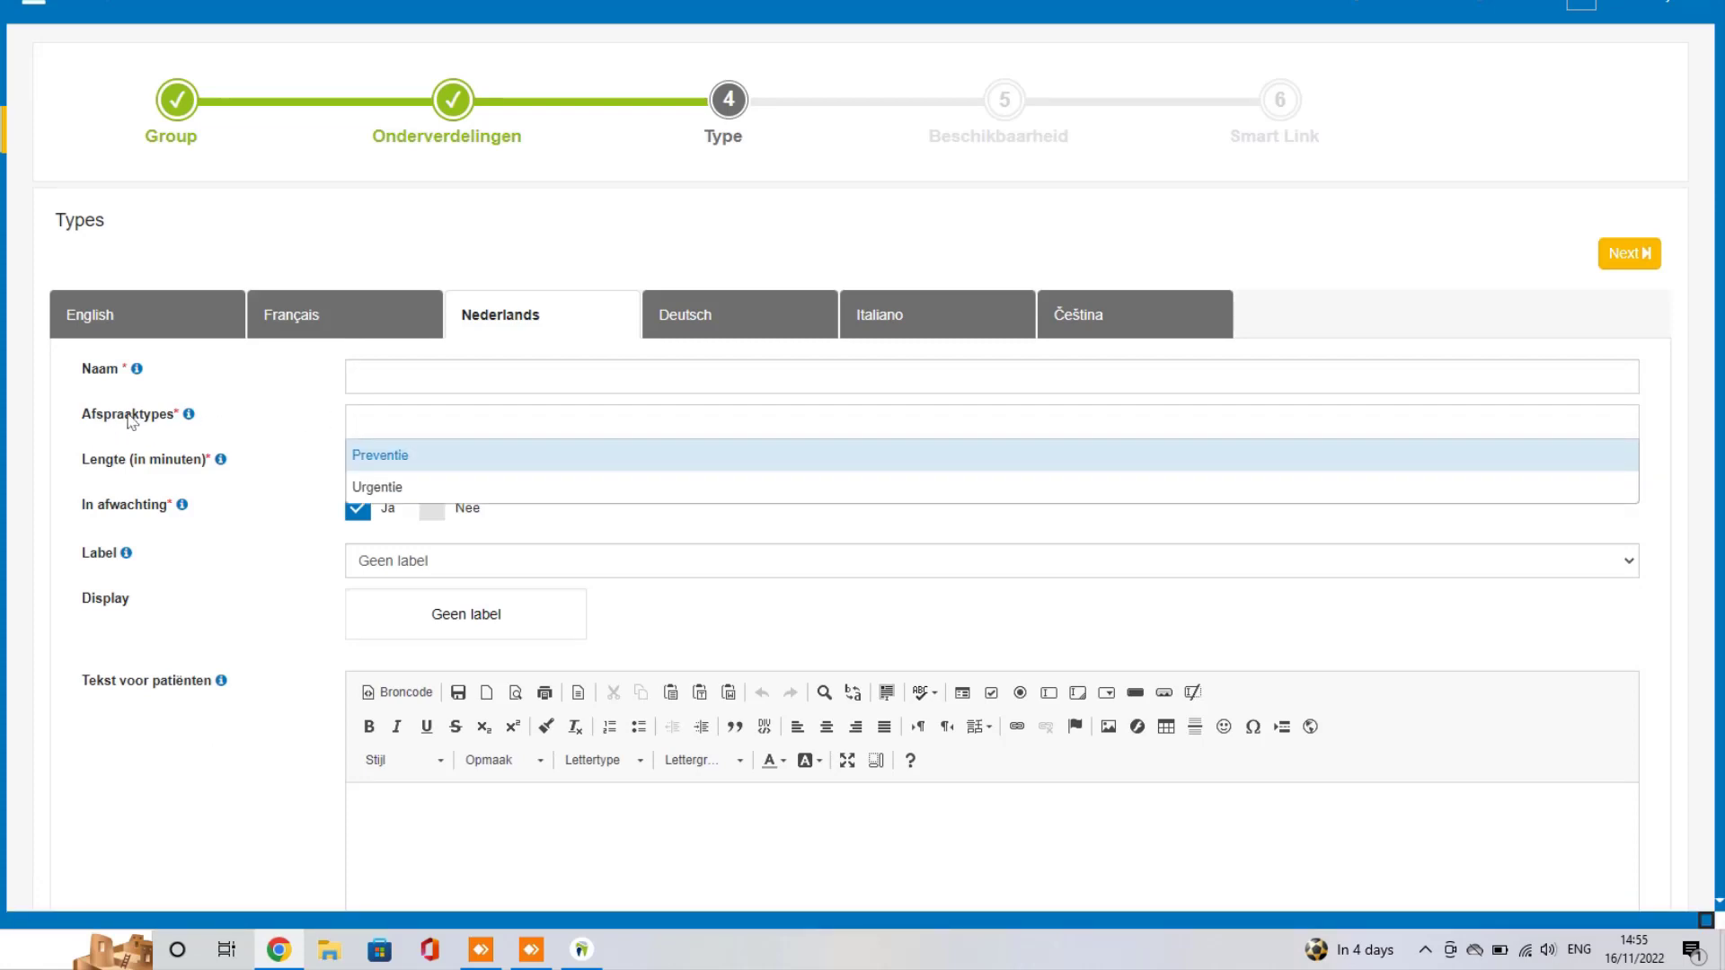
click(427, 458)
click(462, 373)
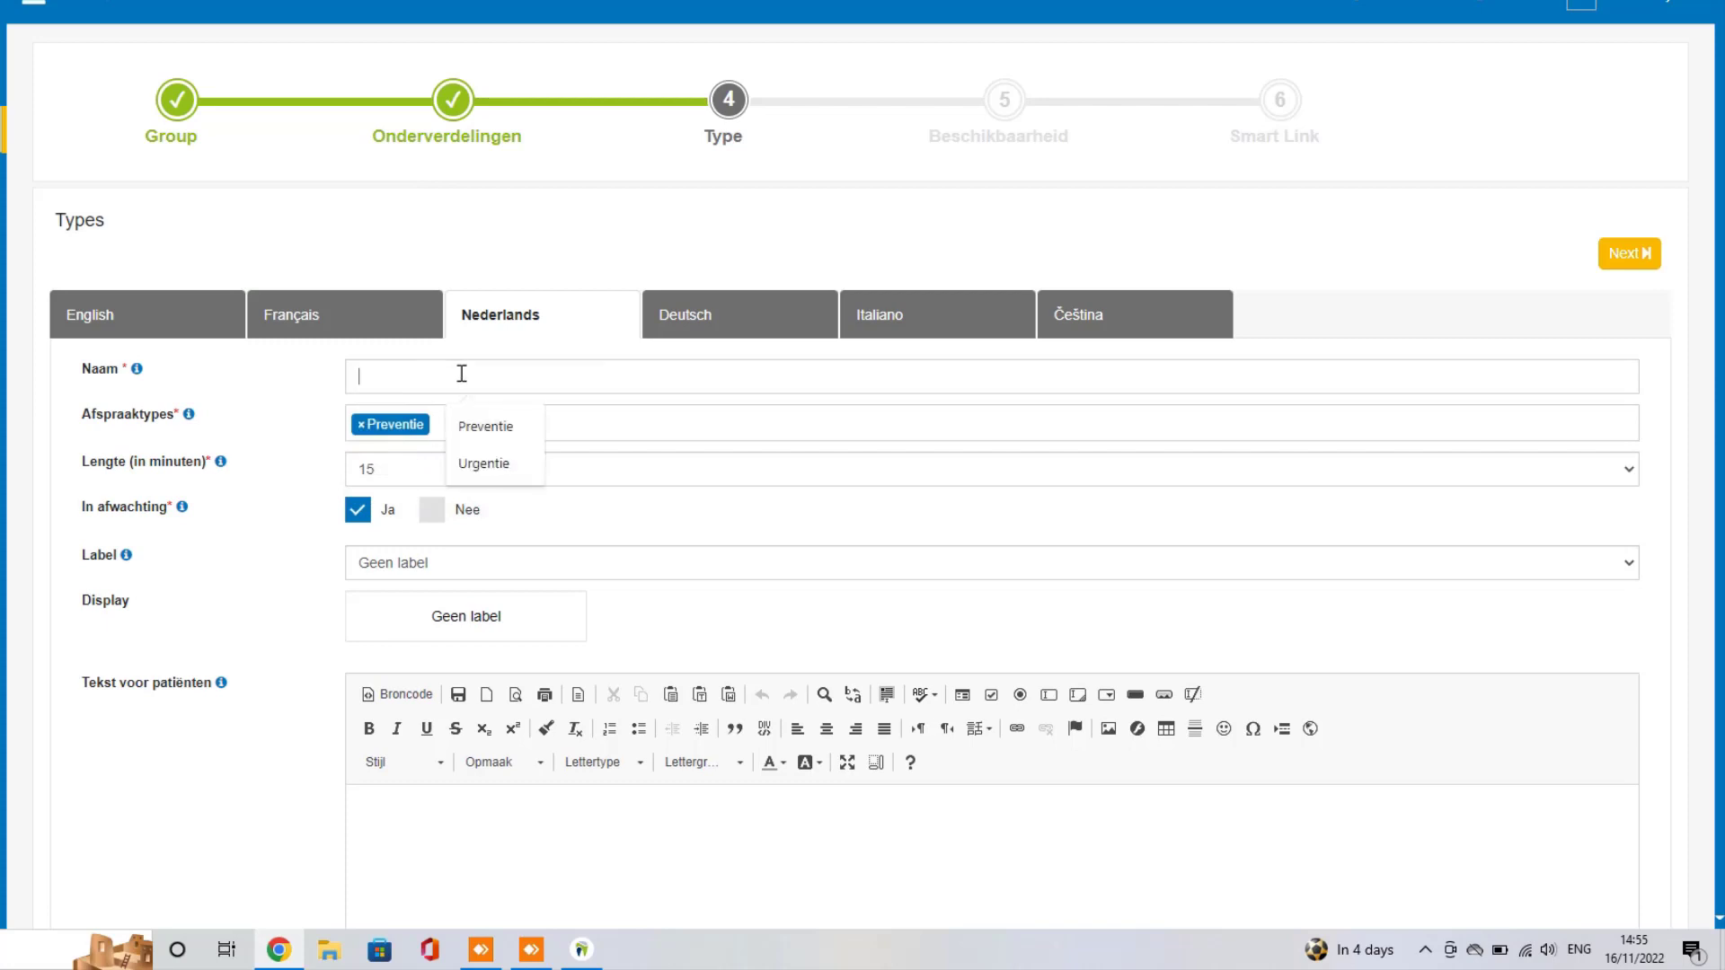
text(arl)
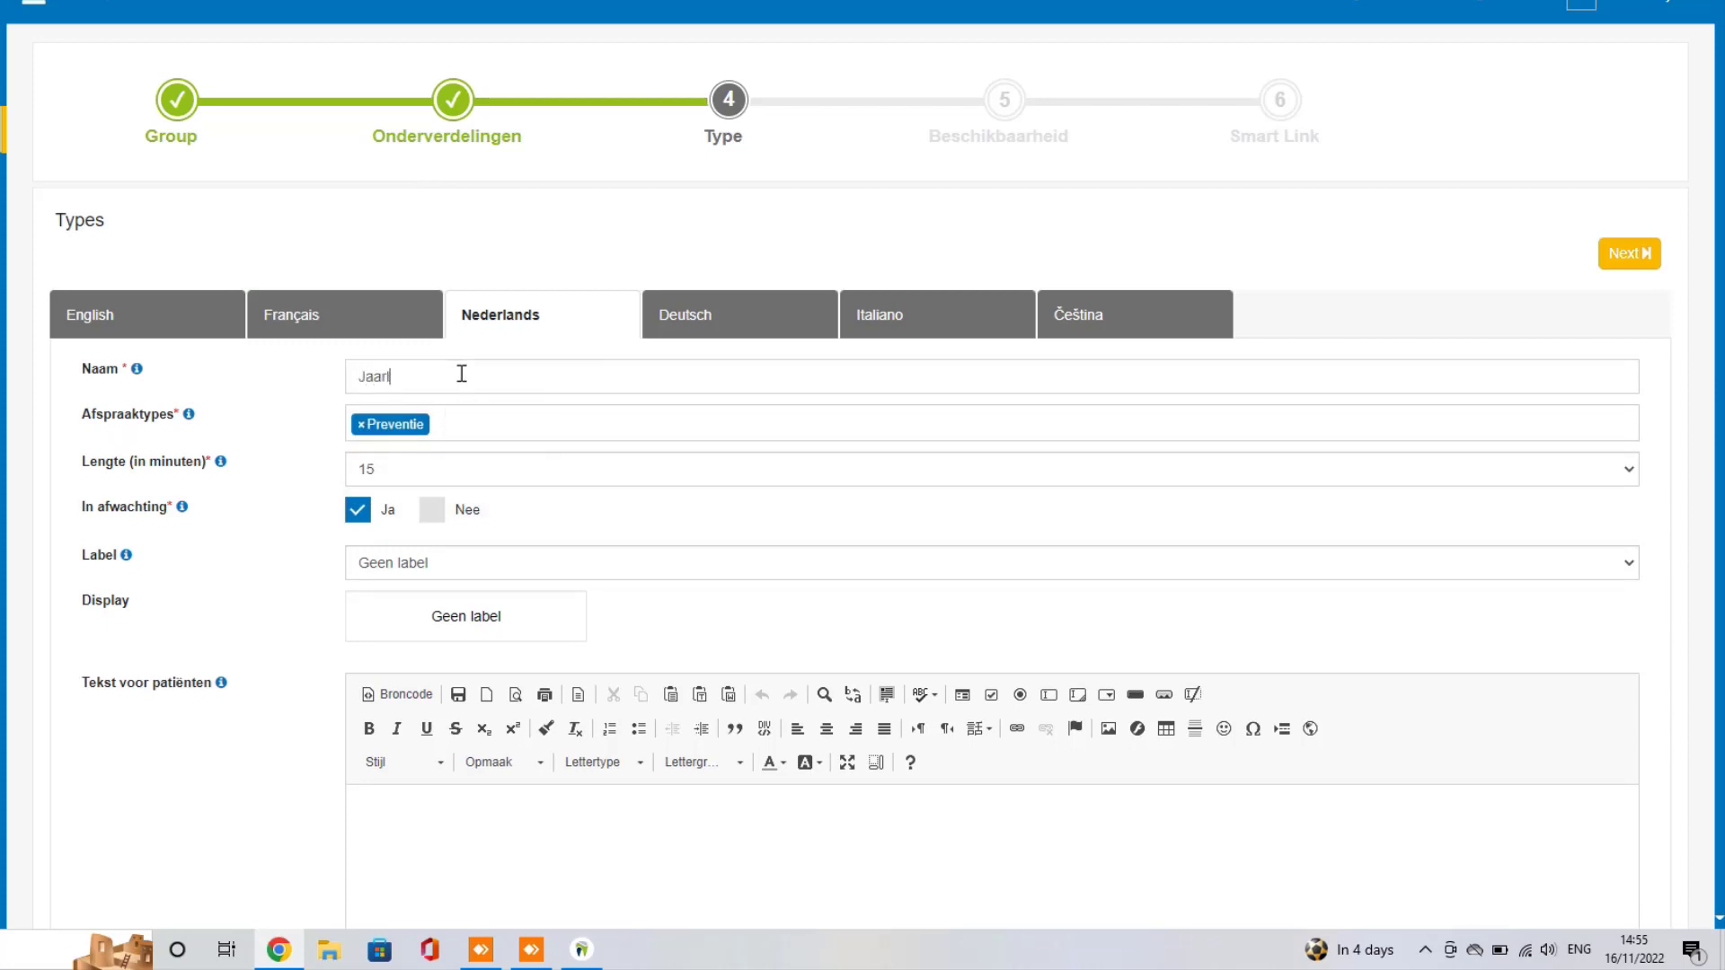
text(ijkse controle volwassen)
Step: Set the subtype length to 30 minutes and In afwachting to Nee
click(421, 469)
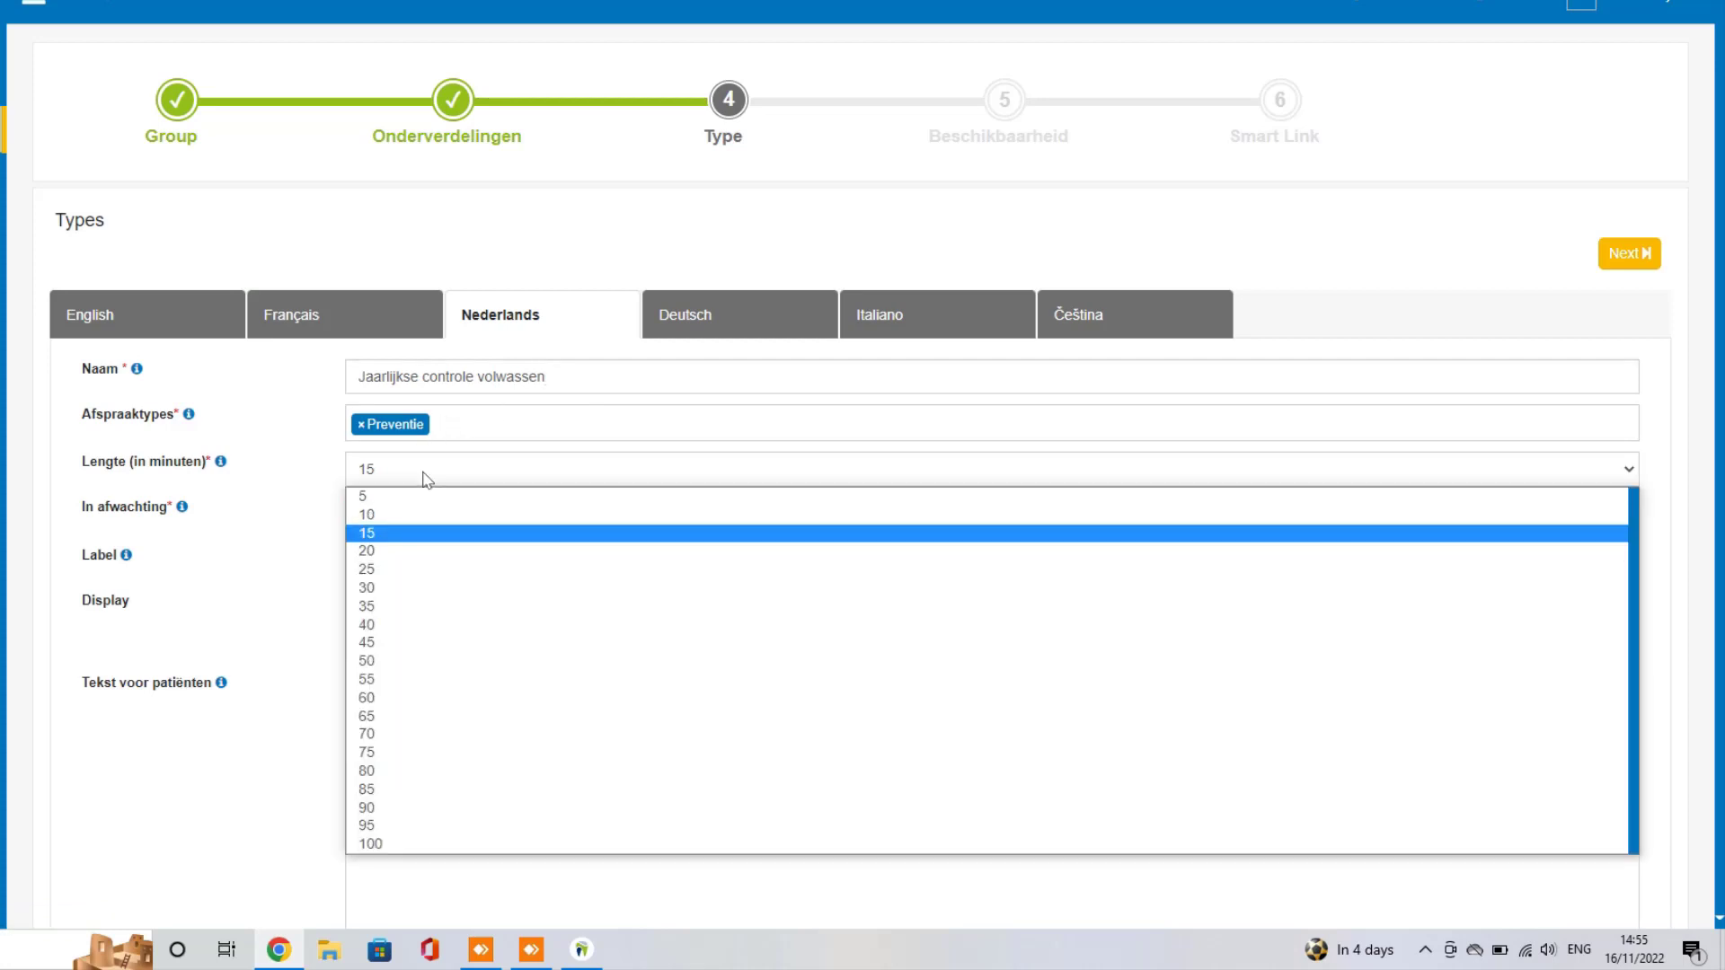
click(386, 588)
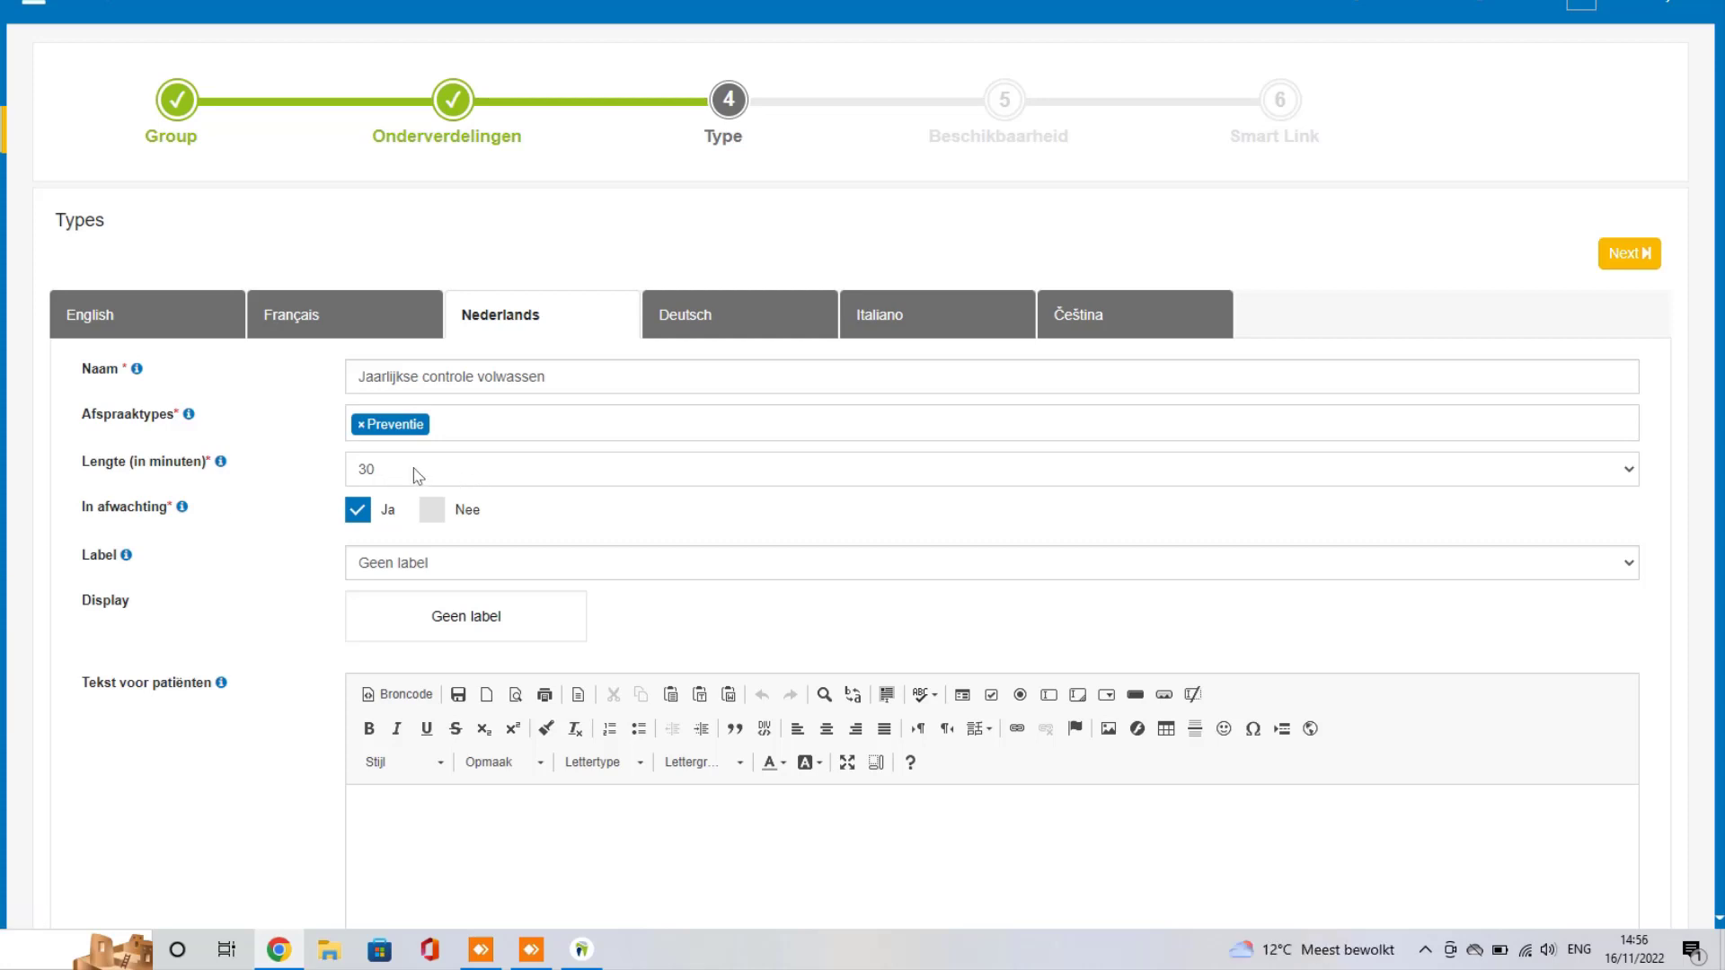
scroll(241, 447, down, 1)
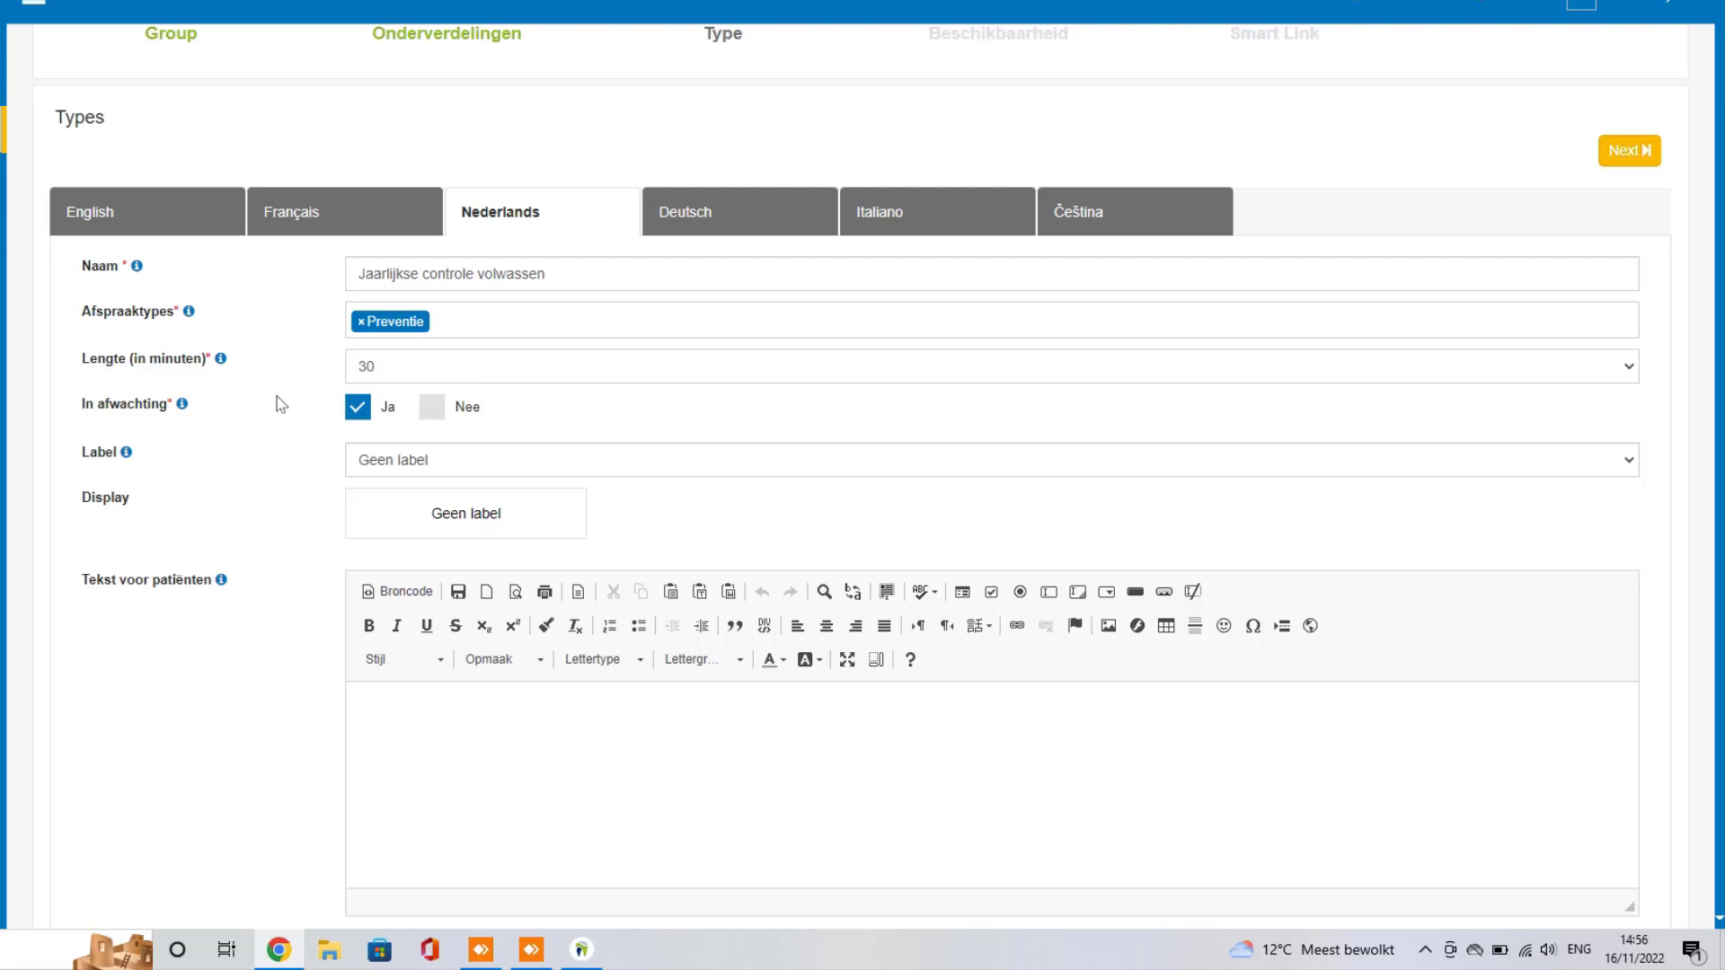
click(432, 417)
click(429, 412)
click(429, 412)
click(431, 409)
Step: Give the subtype the Preventie label
scroll(744, 388, down, 1)
click(661, 358)
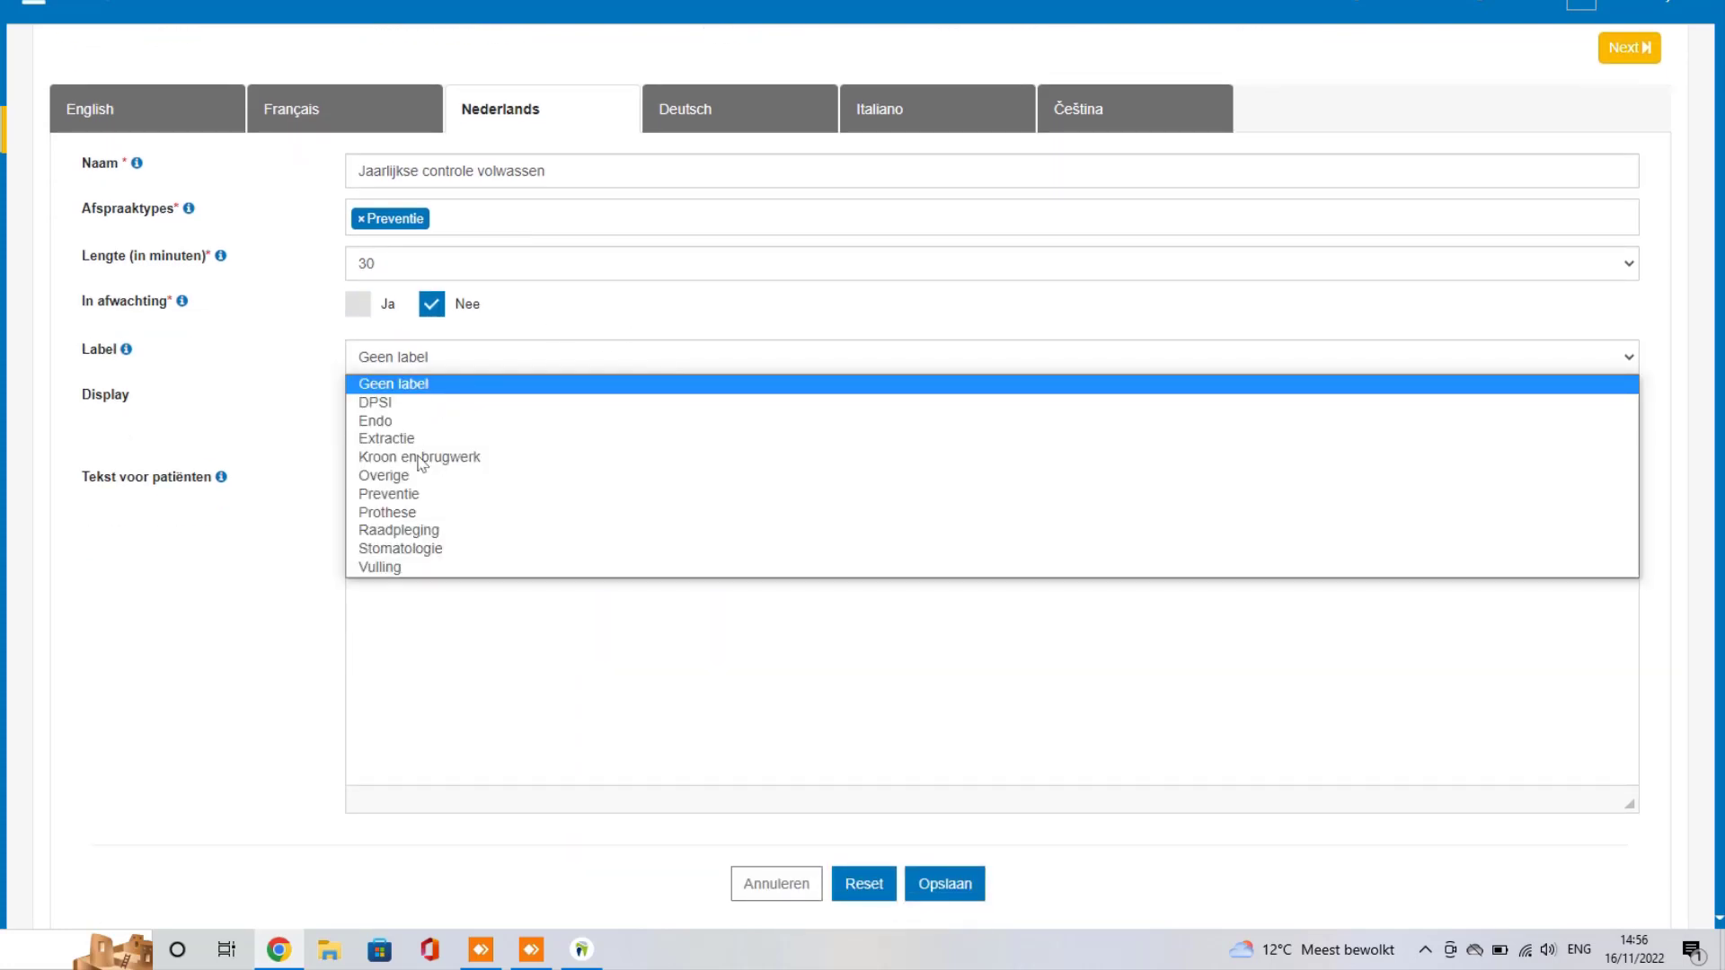
click(412, 493)
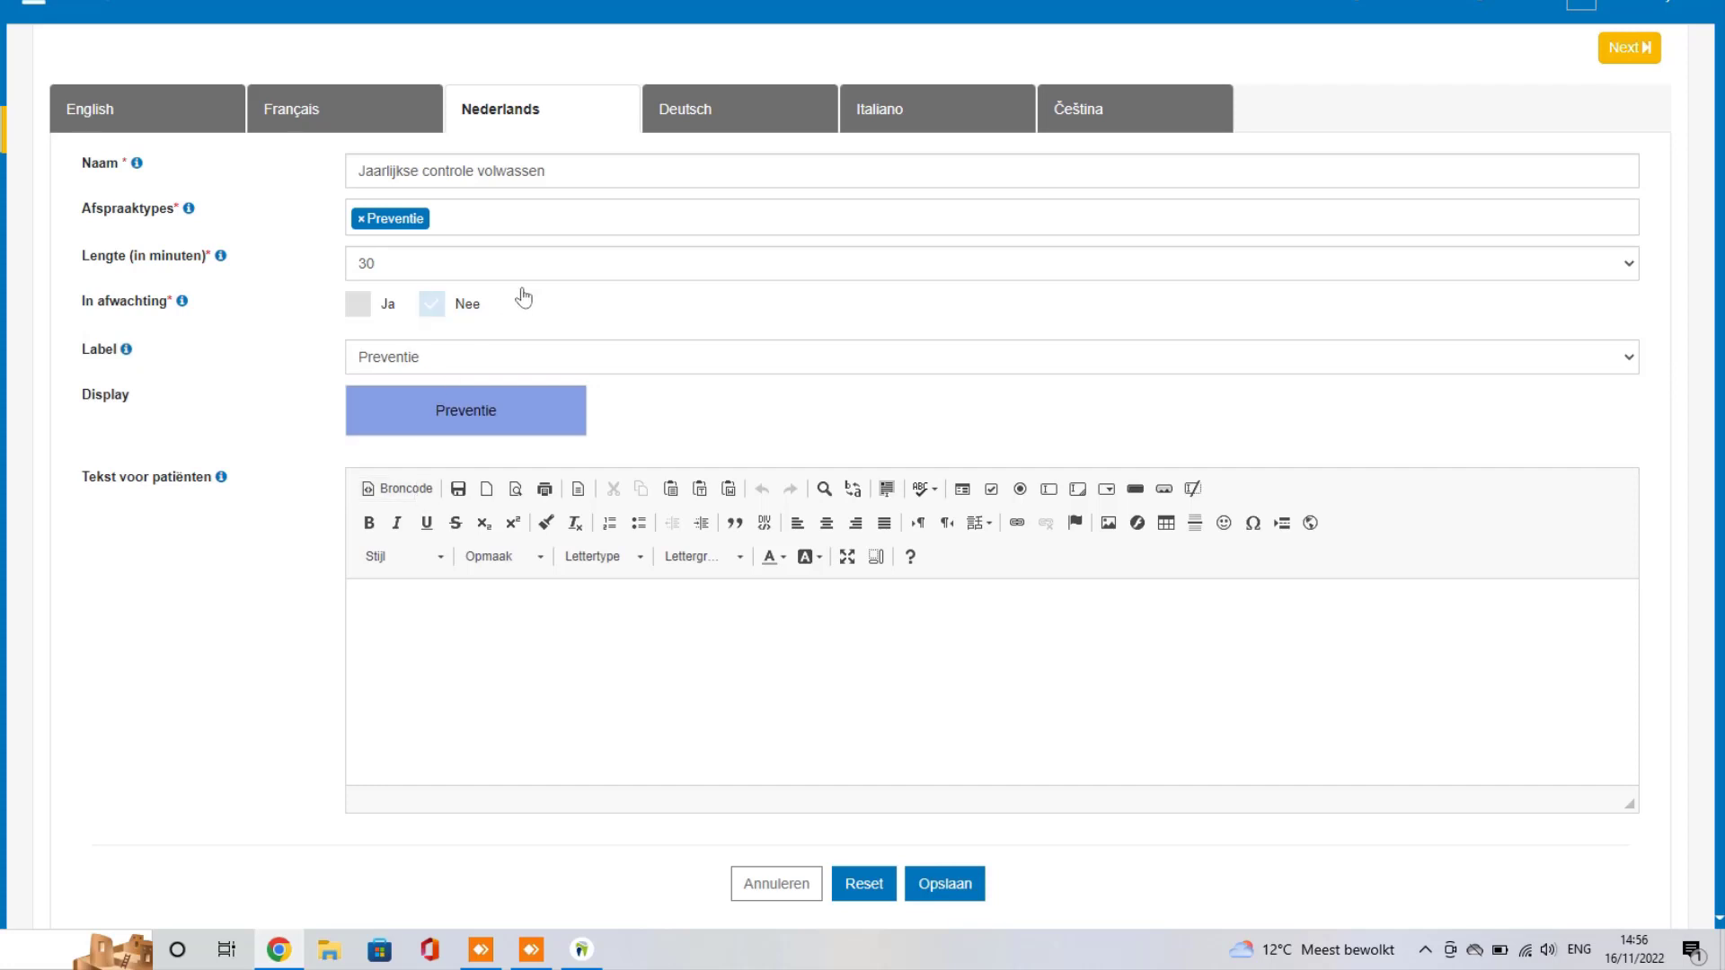
scroll(525, 284, down, 1)
scroll(524, 284, up, 1)
click(576, 183)
Step: Write the patient text on annual check-ups and bringing the identity card, then save the subtype
text(e)
scroll(626, 435, down, 1)
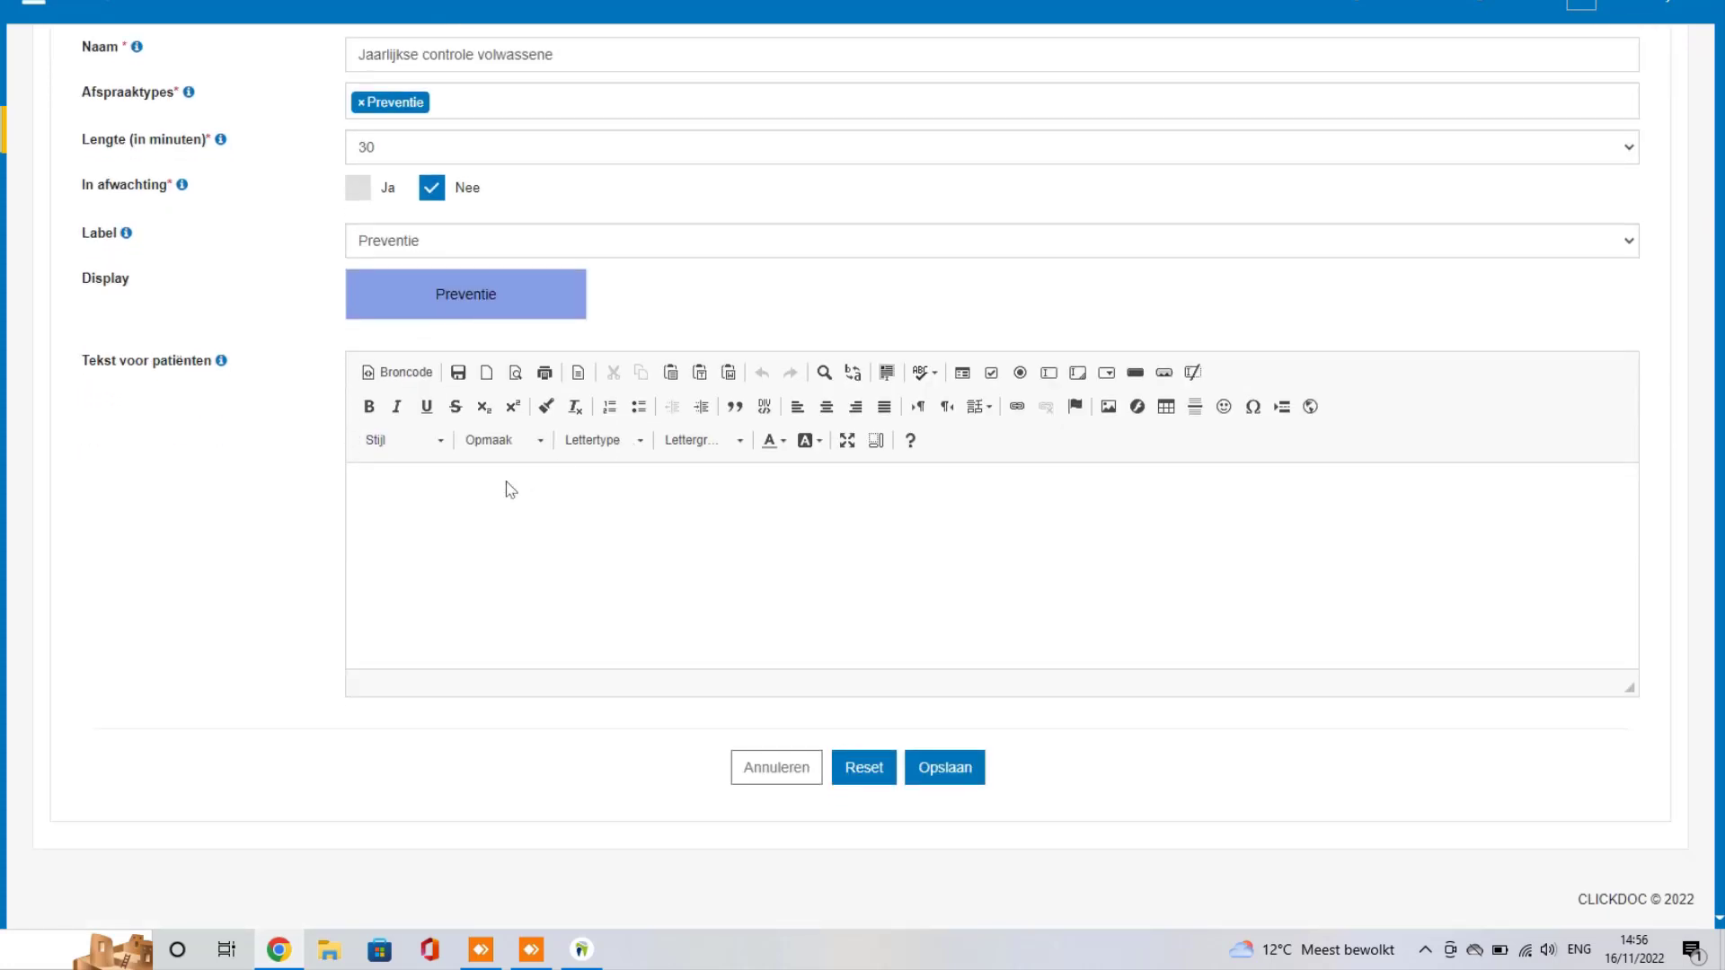
click(467, 499)
text(Beste p)
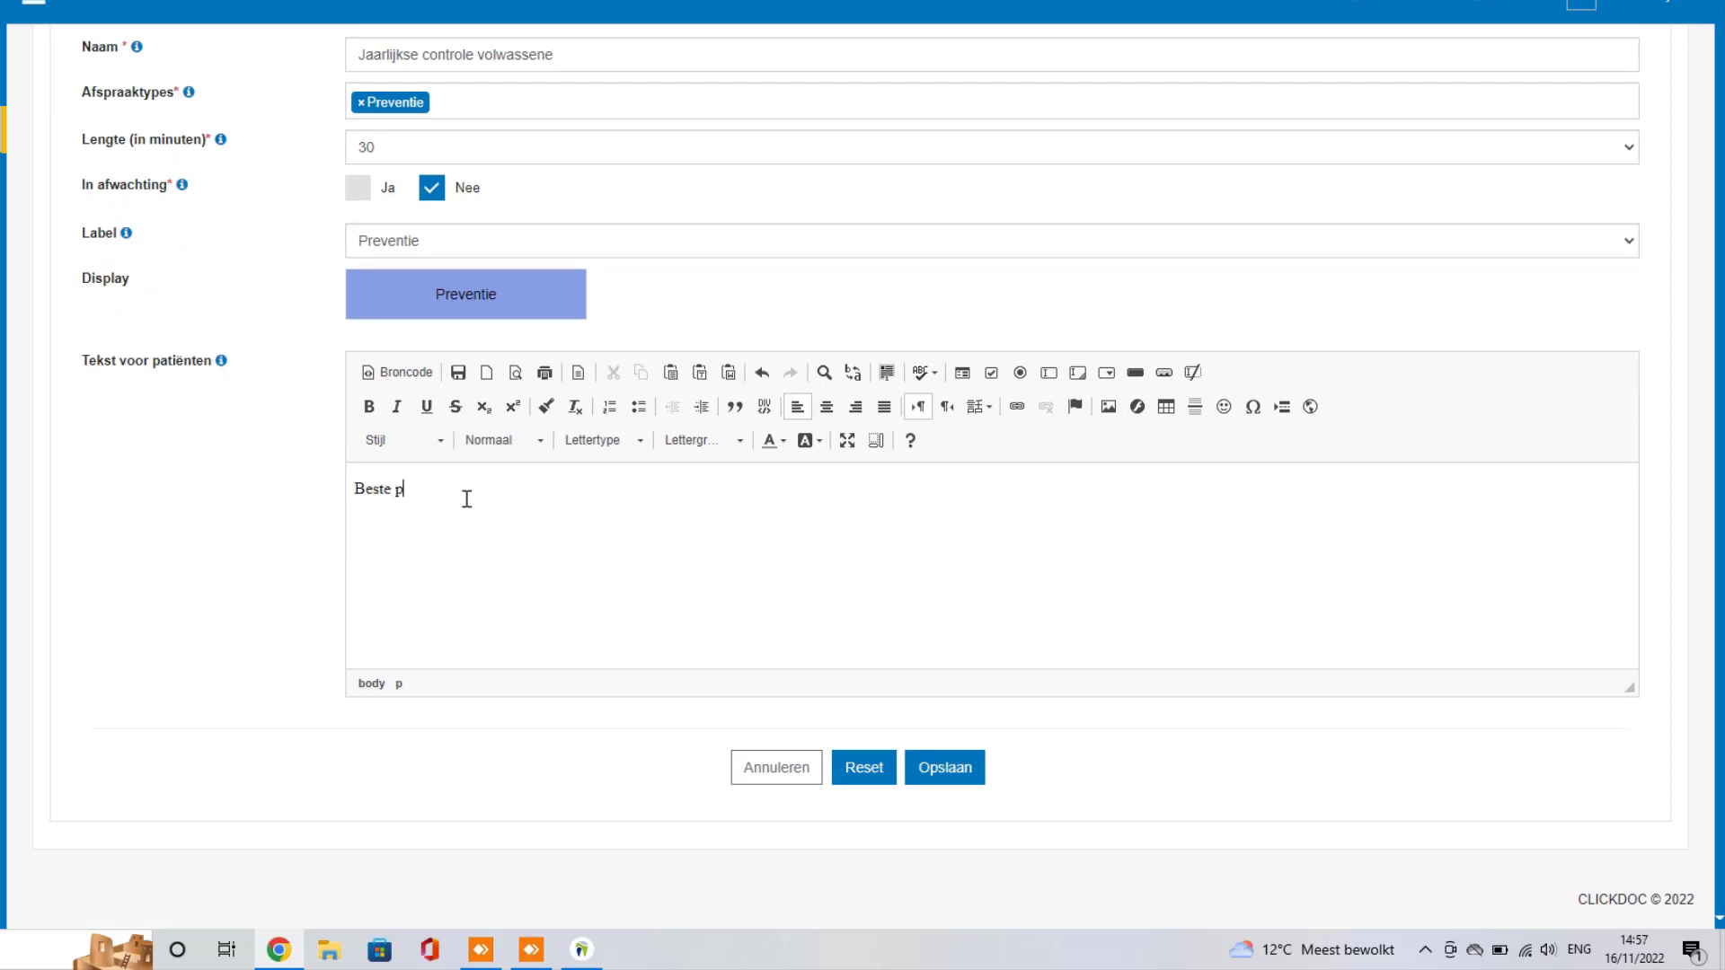
text(at)
text(iënt, )
text(Een jaarli)
text(jkse contr)
text(ole is heel bel)
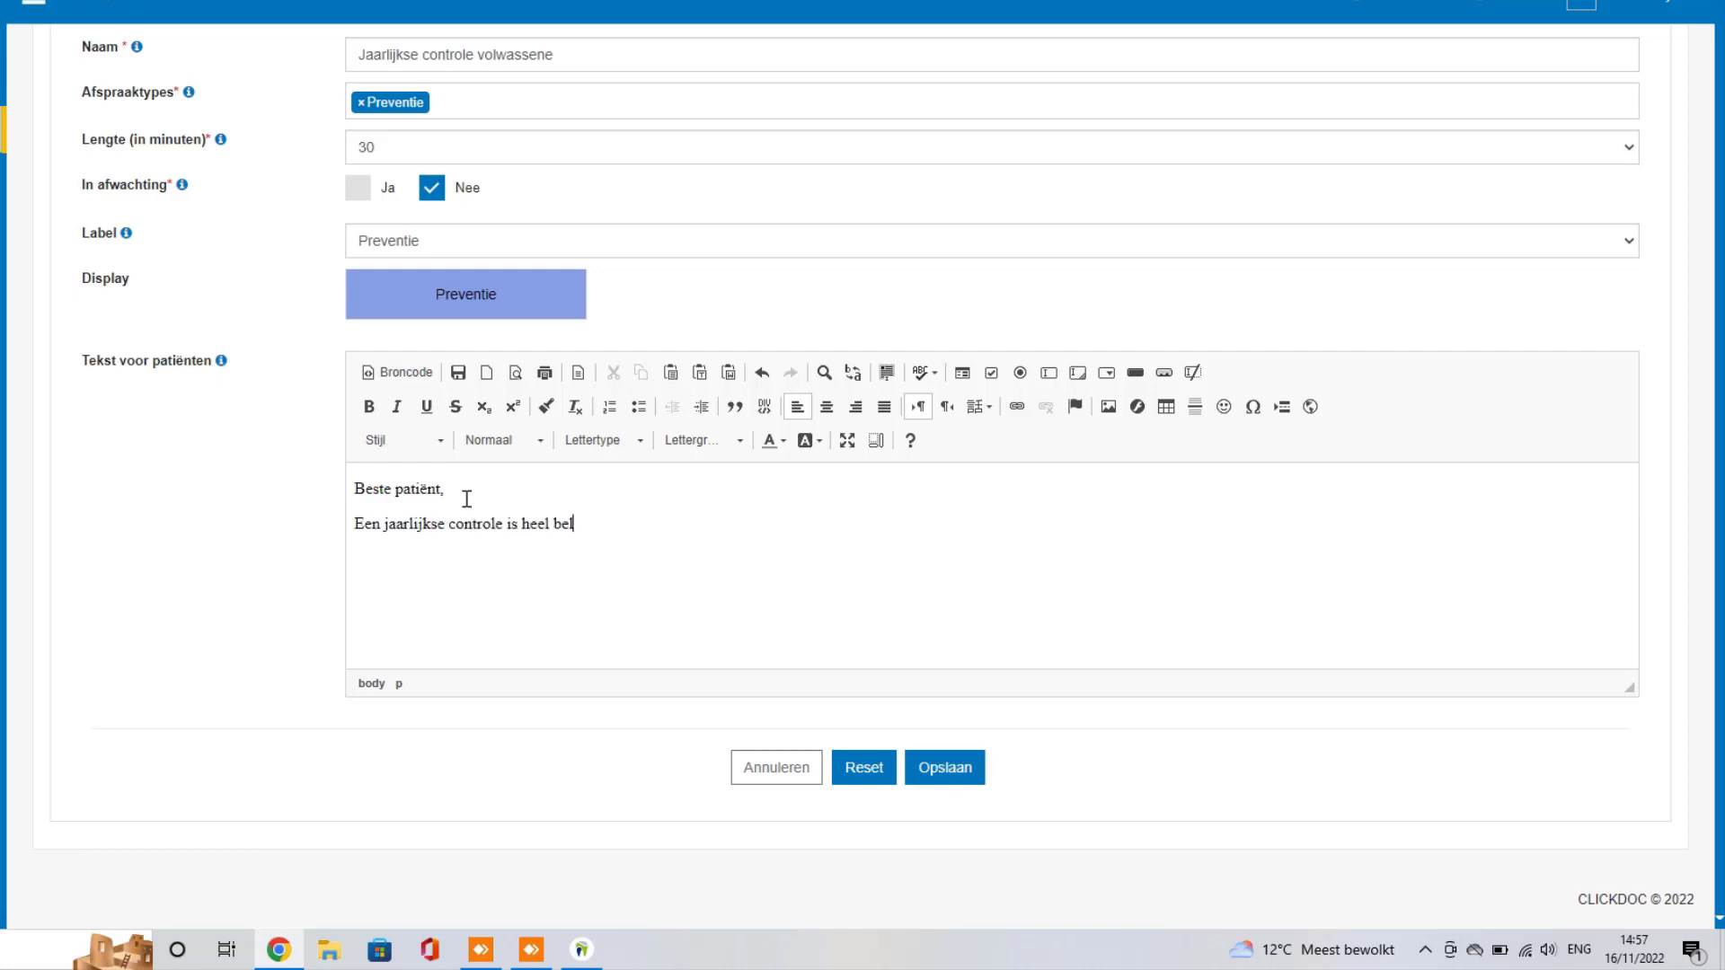
text(n)
key(BackSpace)
text(angrijk om verdere tandz)
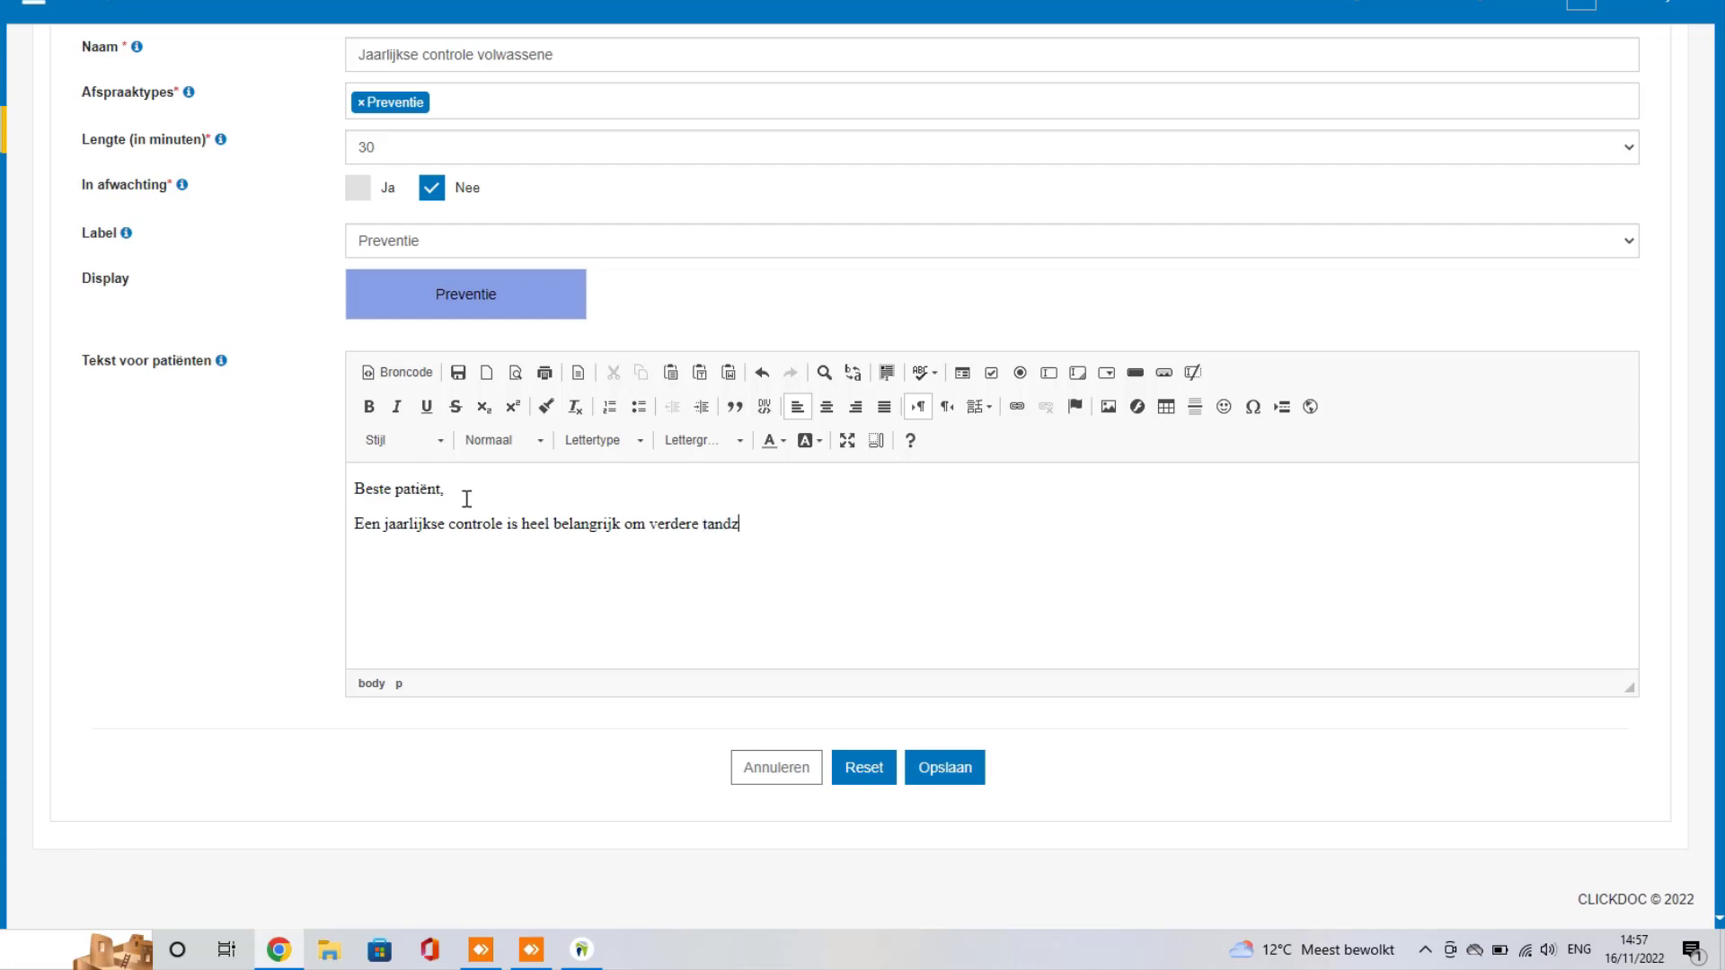
text(orgen te vermijden.Verge)
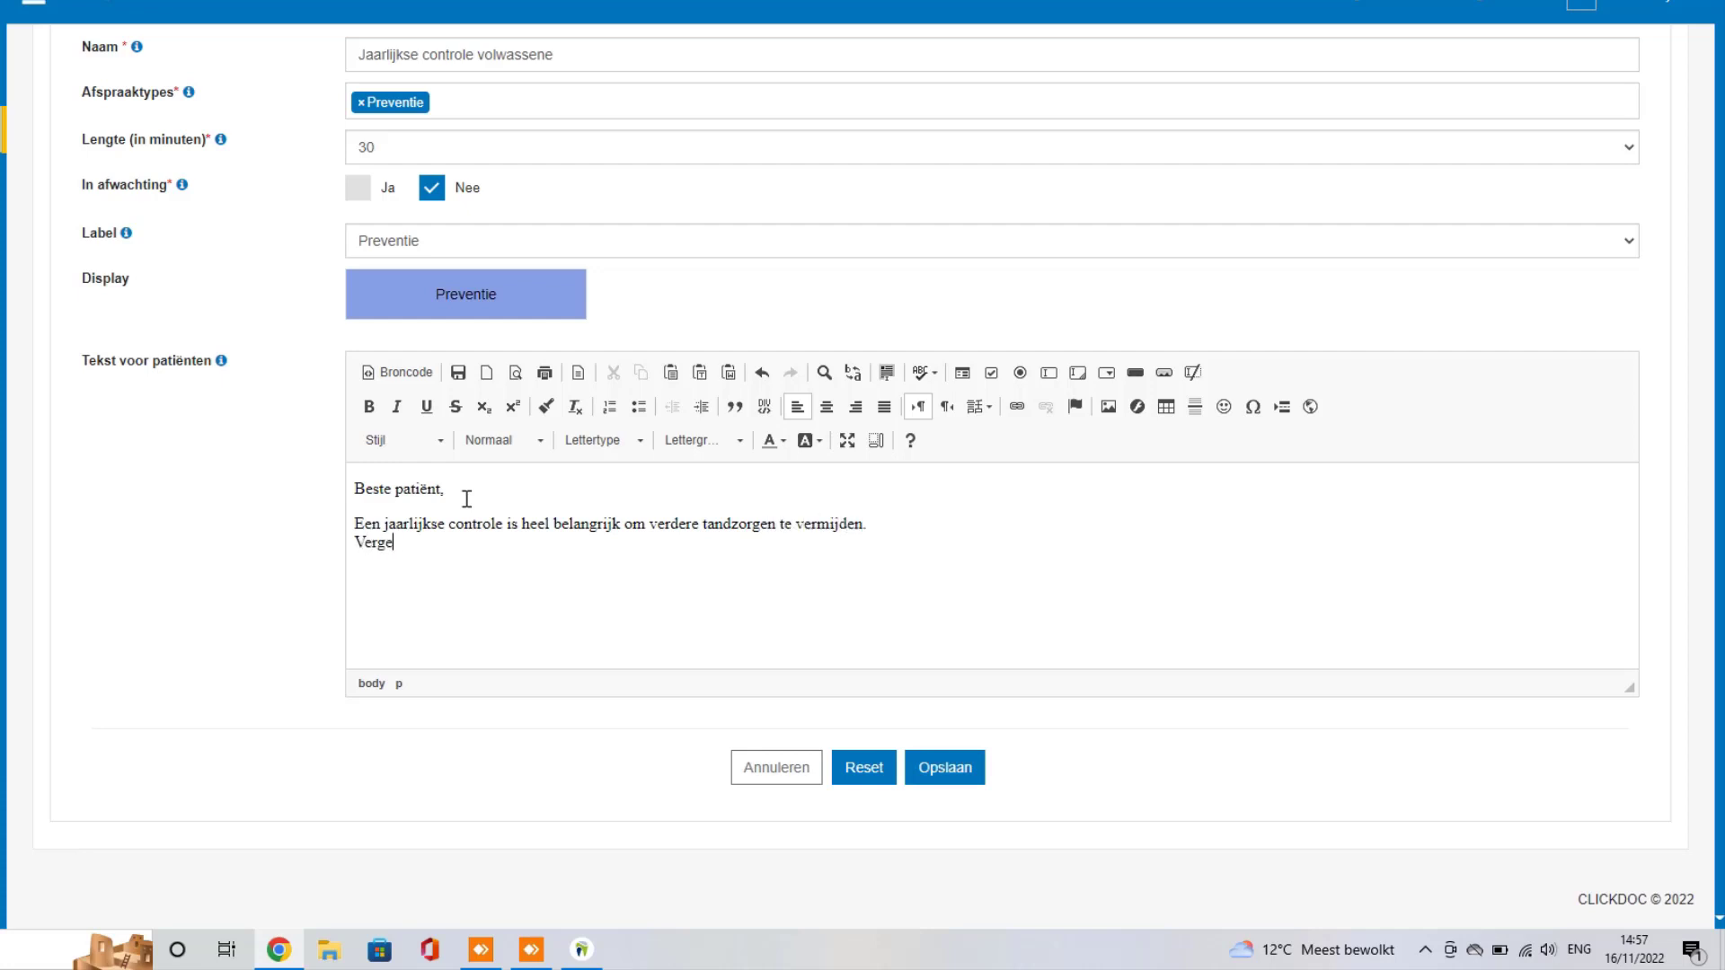
text(et zeker )
text(uw identit)
text(eite)
text(kaart niet.)
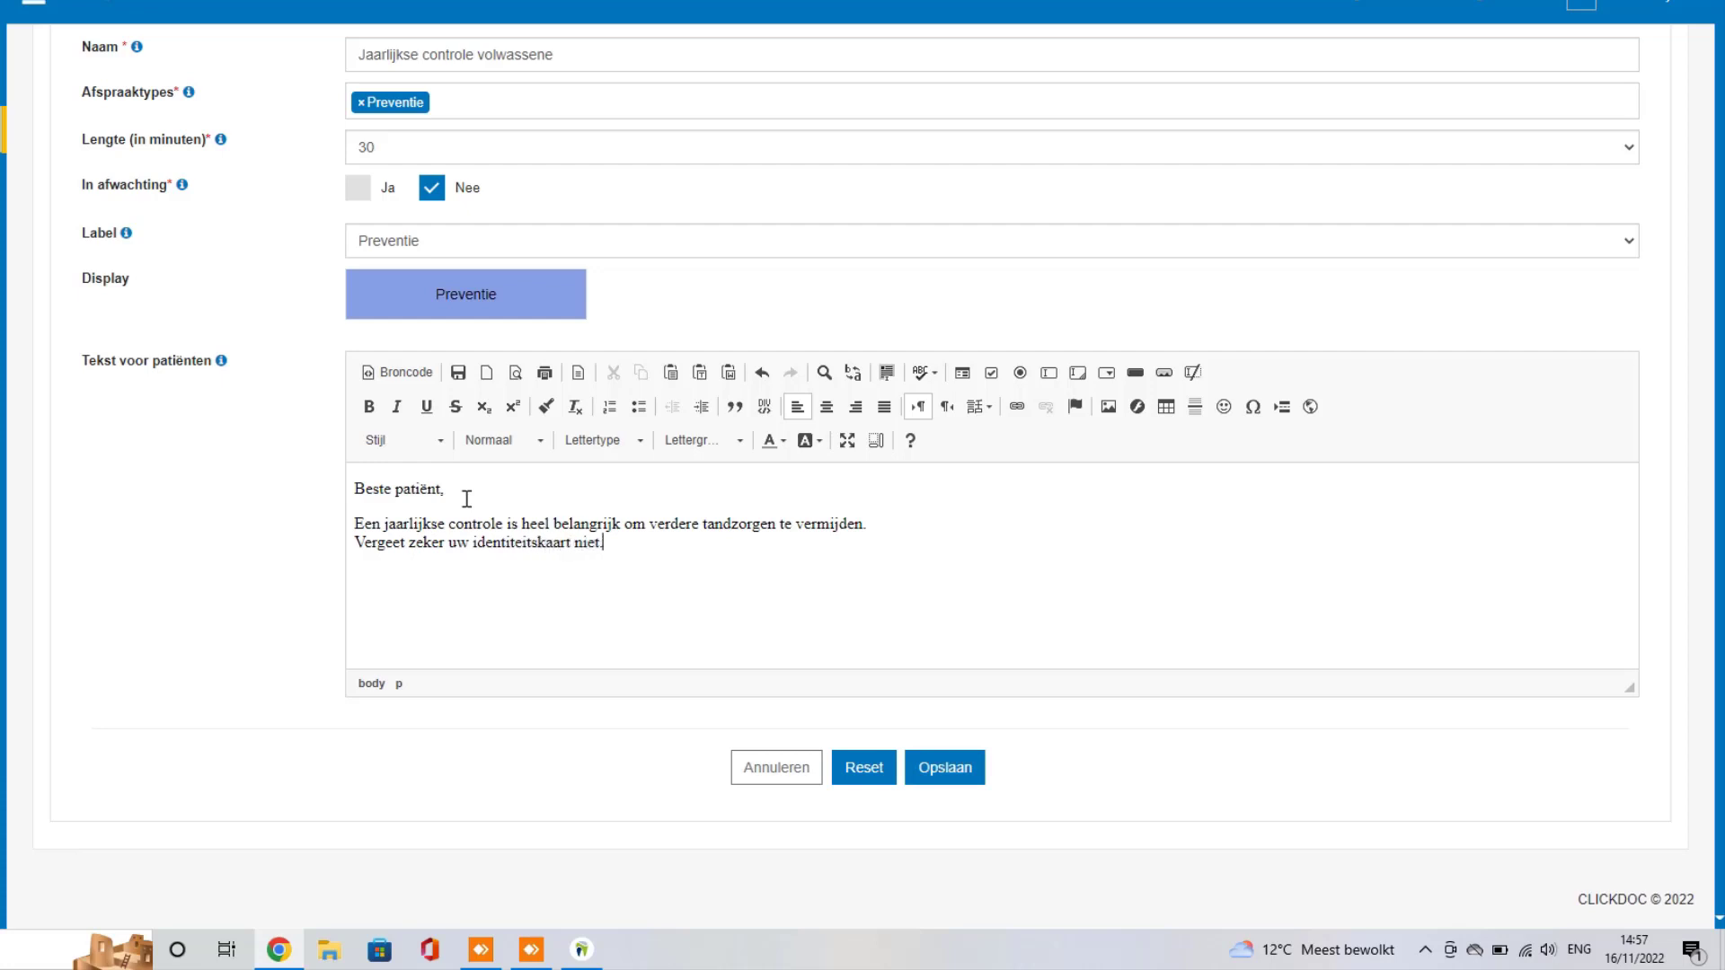
click(960, 780)
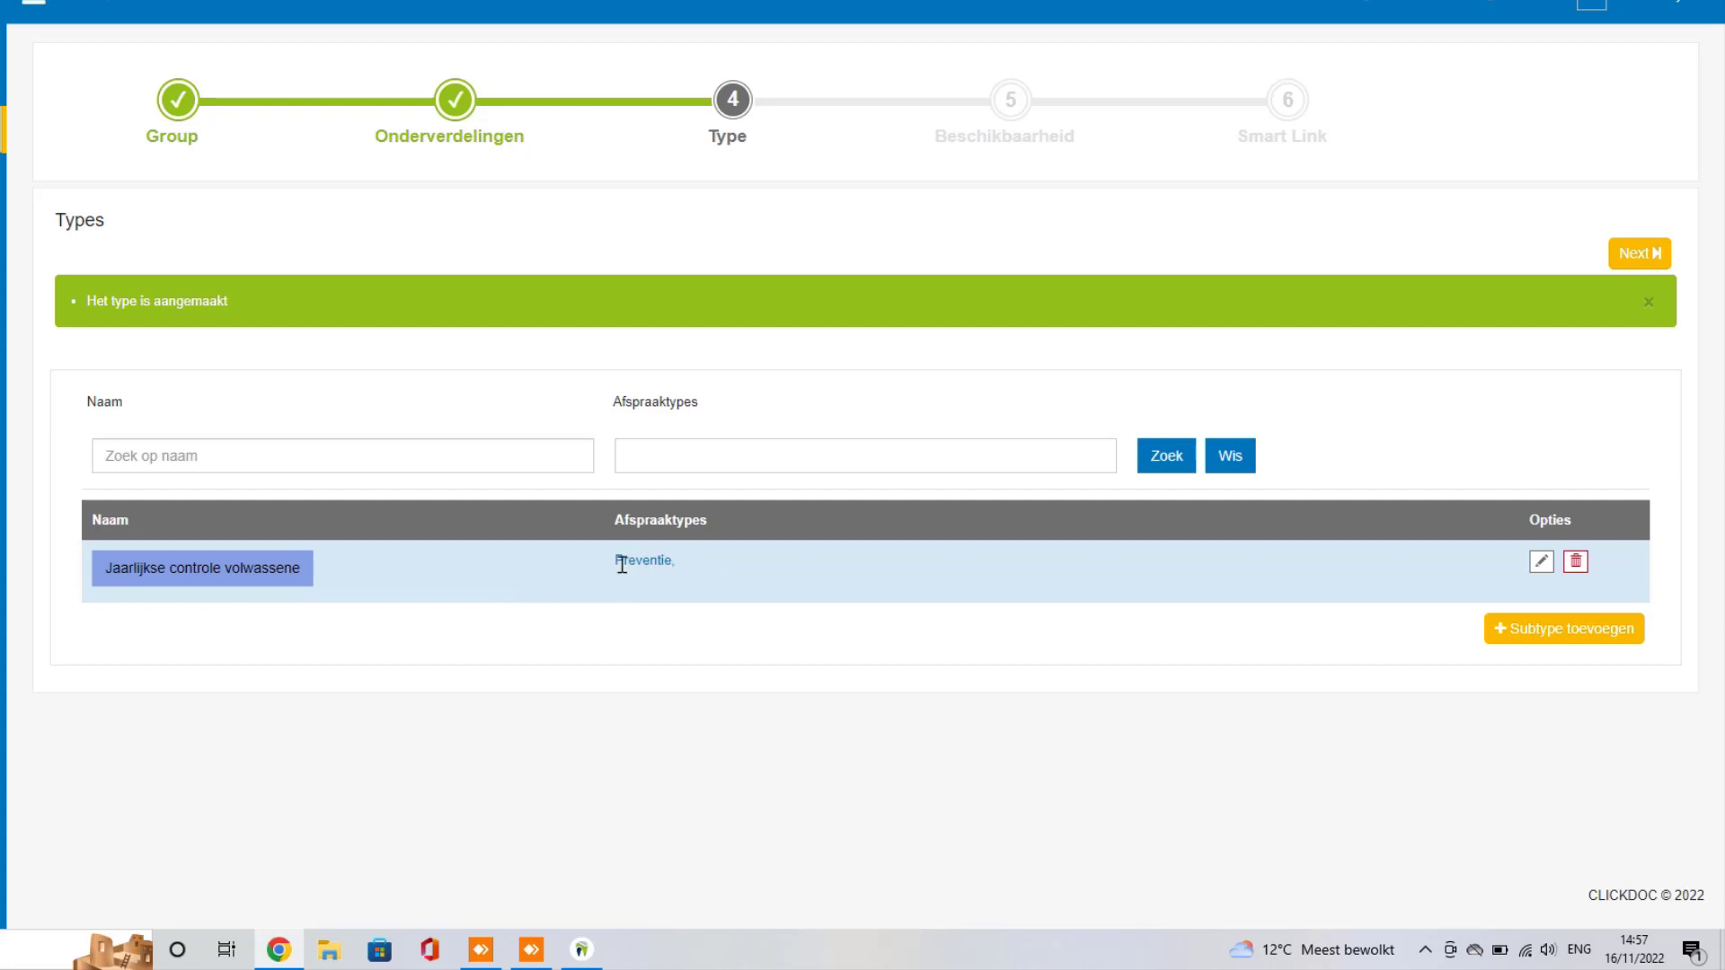
Step: Add subtype 'Jaarlijkse controle -18' linked to Preventie, 15 minutes, not pending, labelled Preventie
drag(622, 566, 681, 563)
click(1571, 627)
click(499, 376)
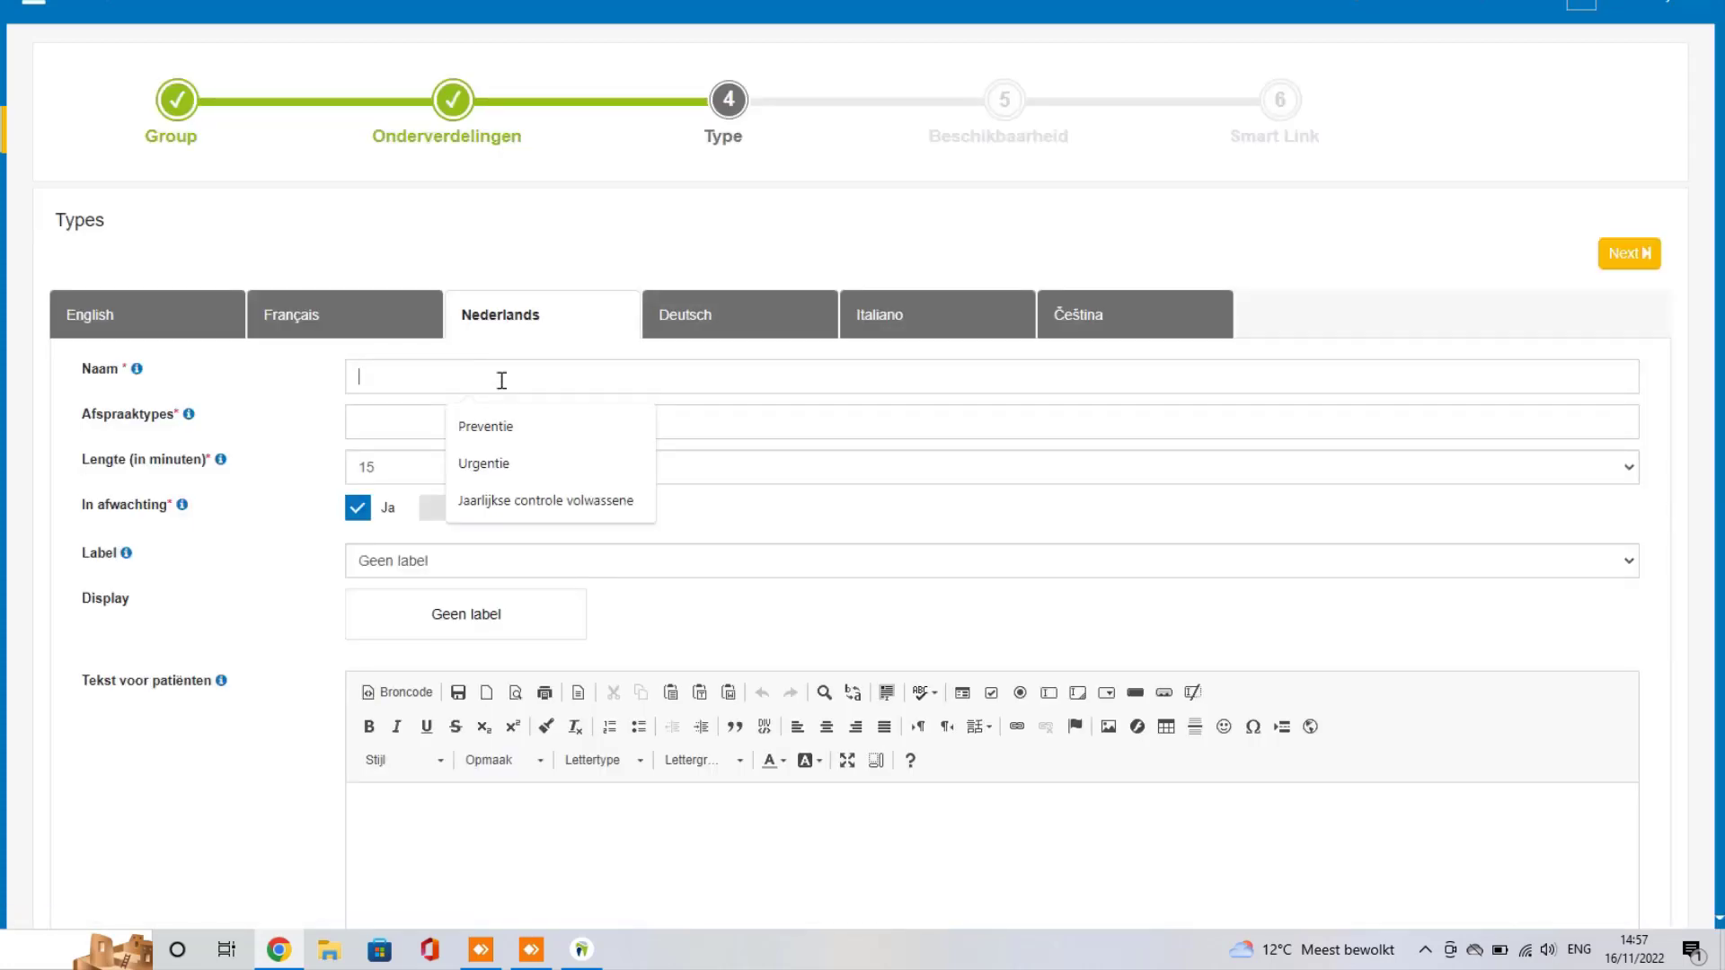
text(Jaarl)
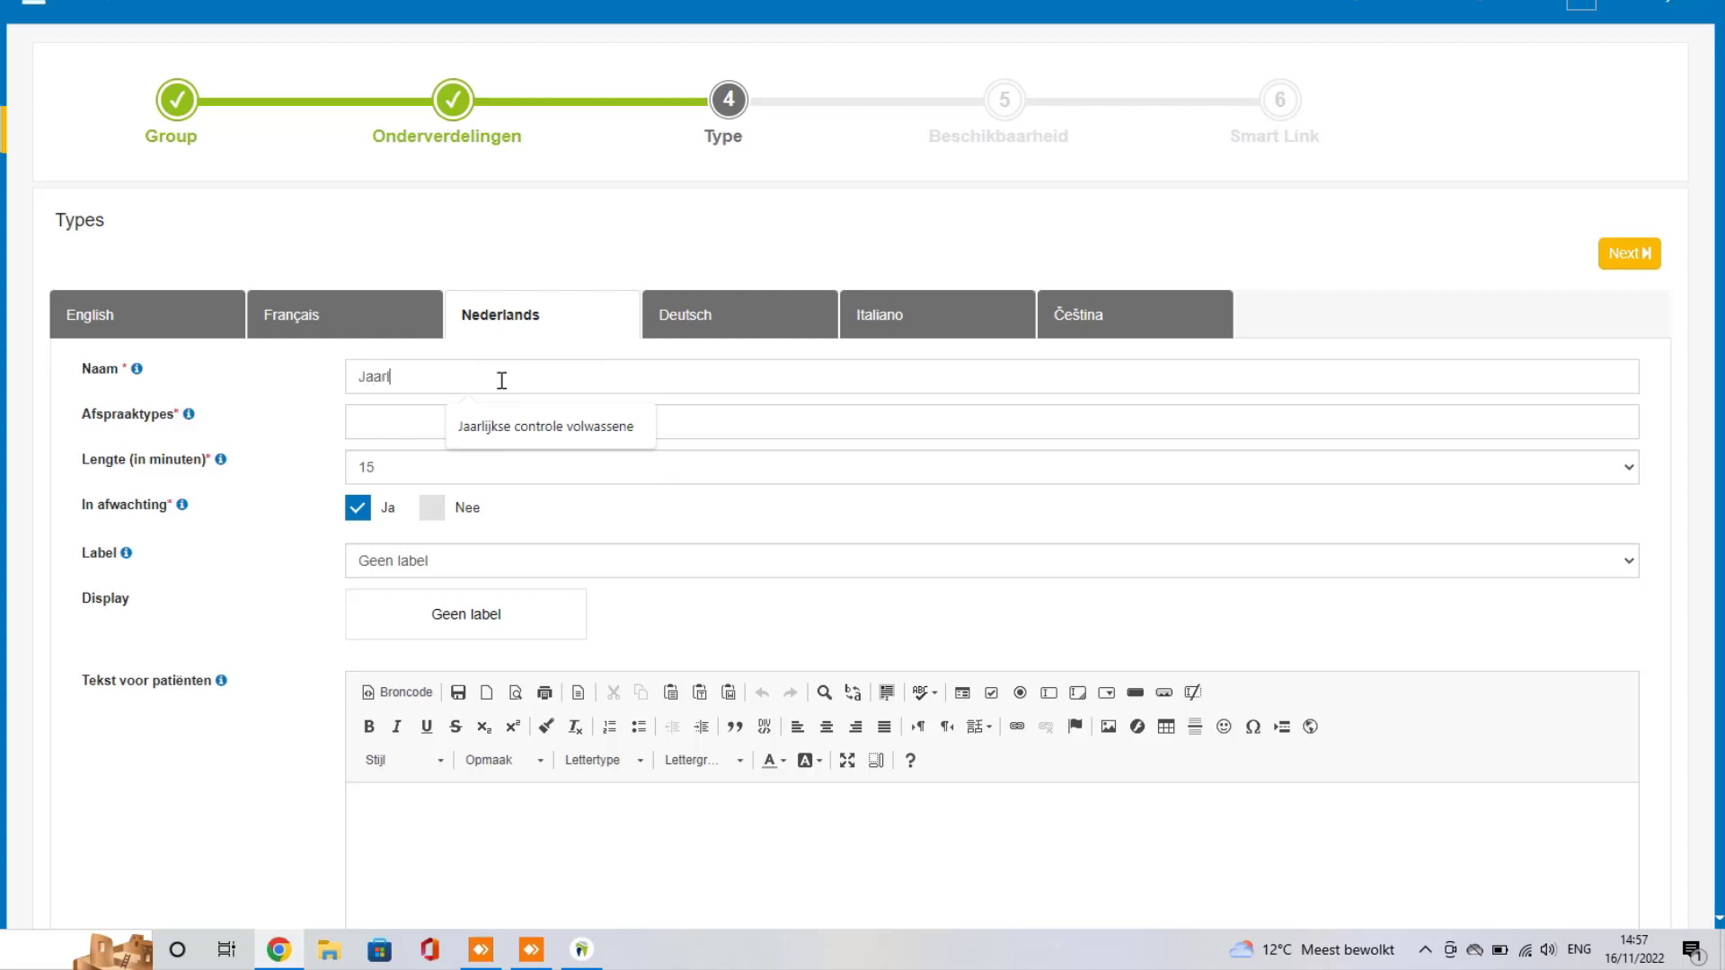
text(ijkse controle -18)
click(459, 415)
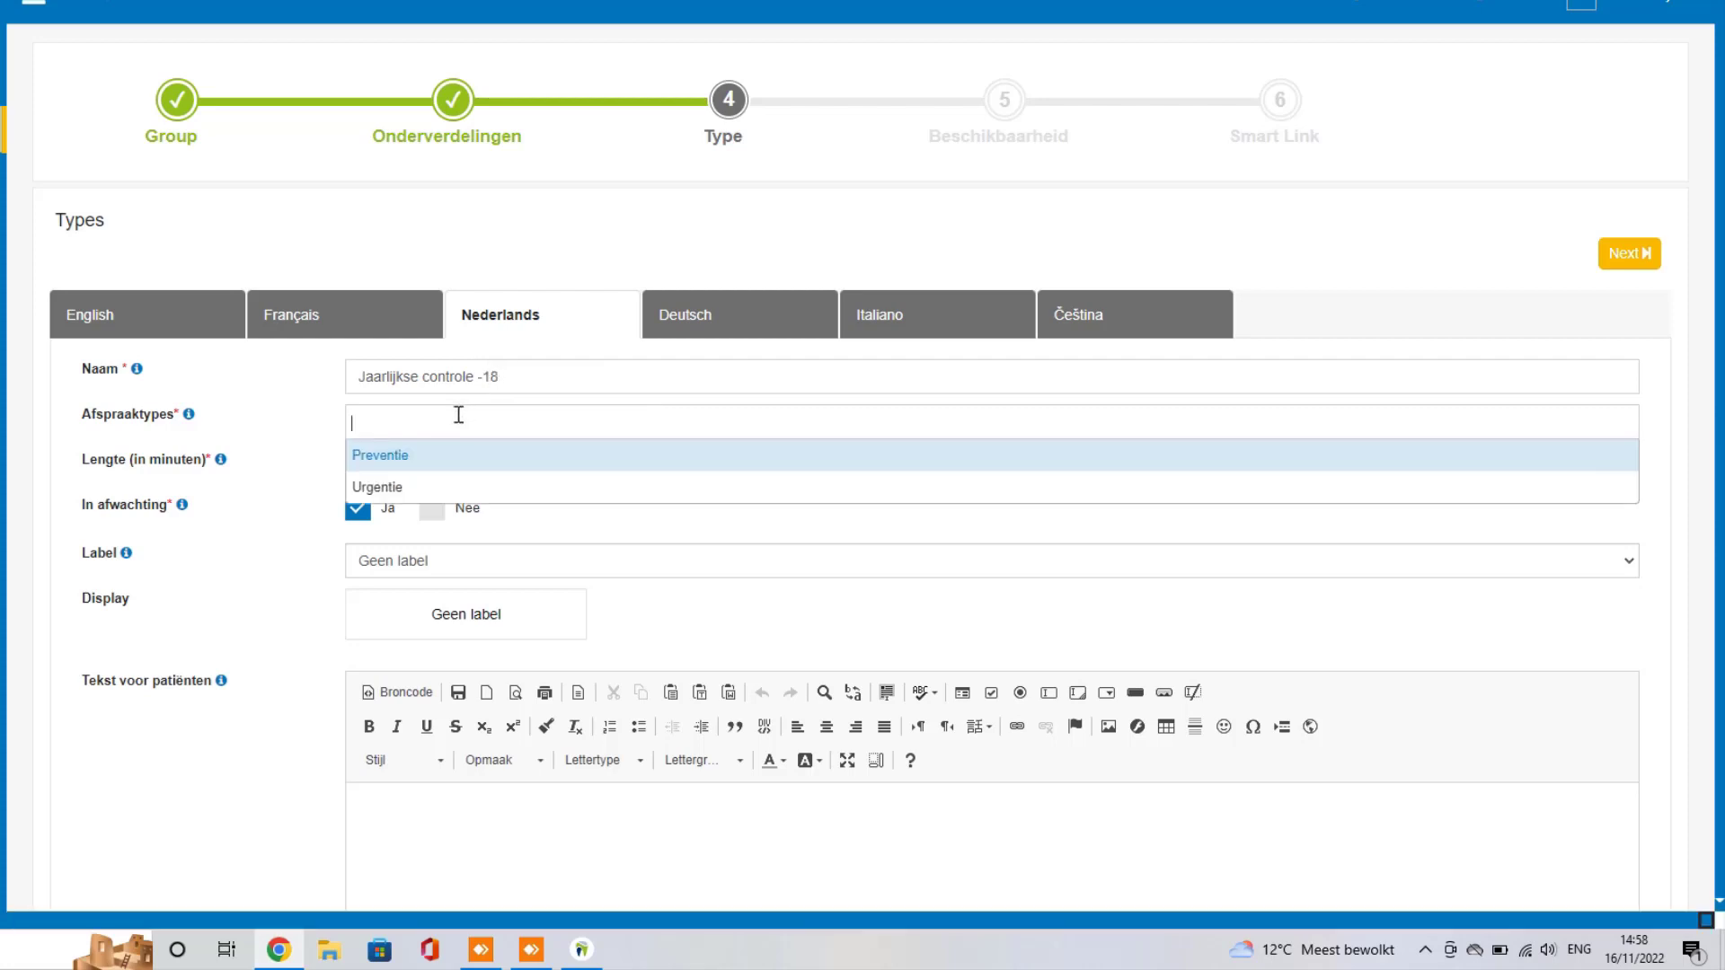
click(400, 456)
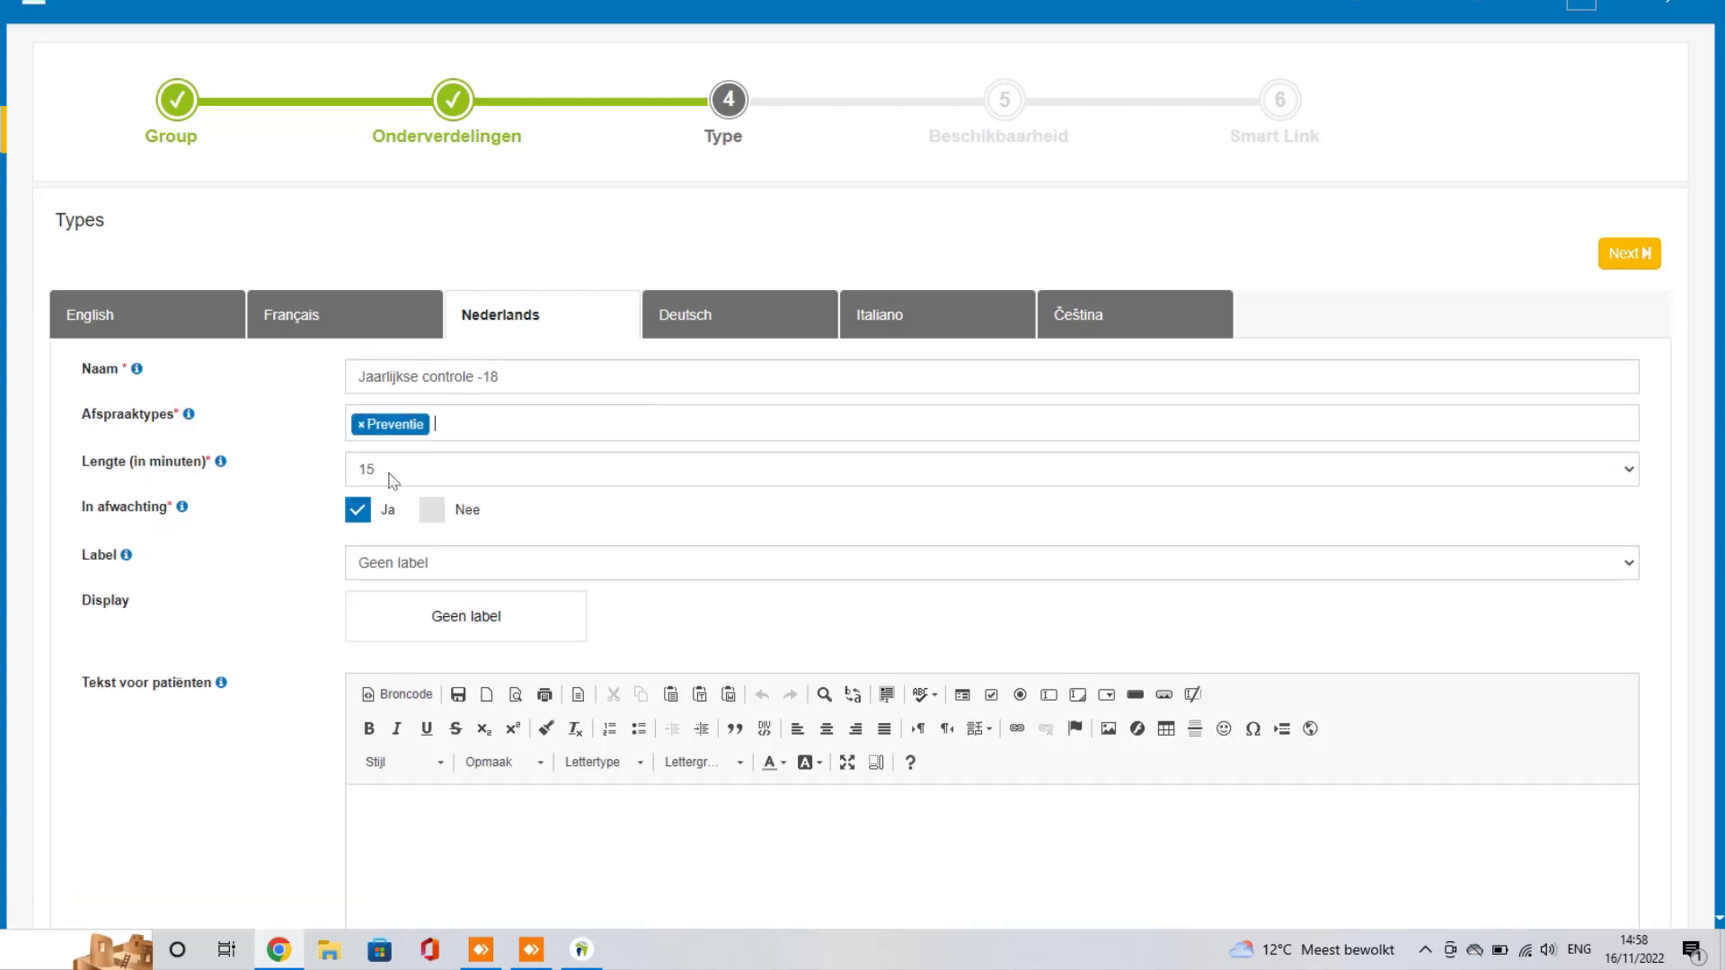
click(449, 514)
click(462, 571)
click(400, 699)
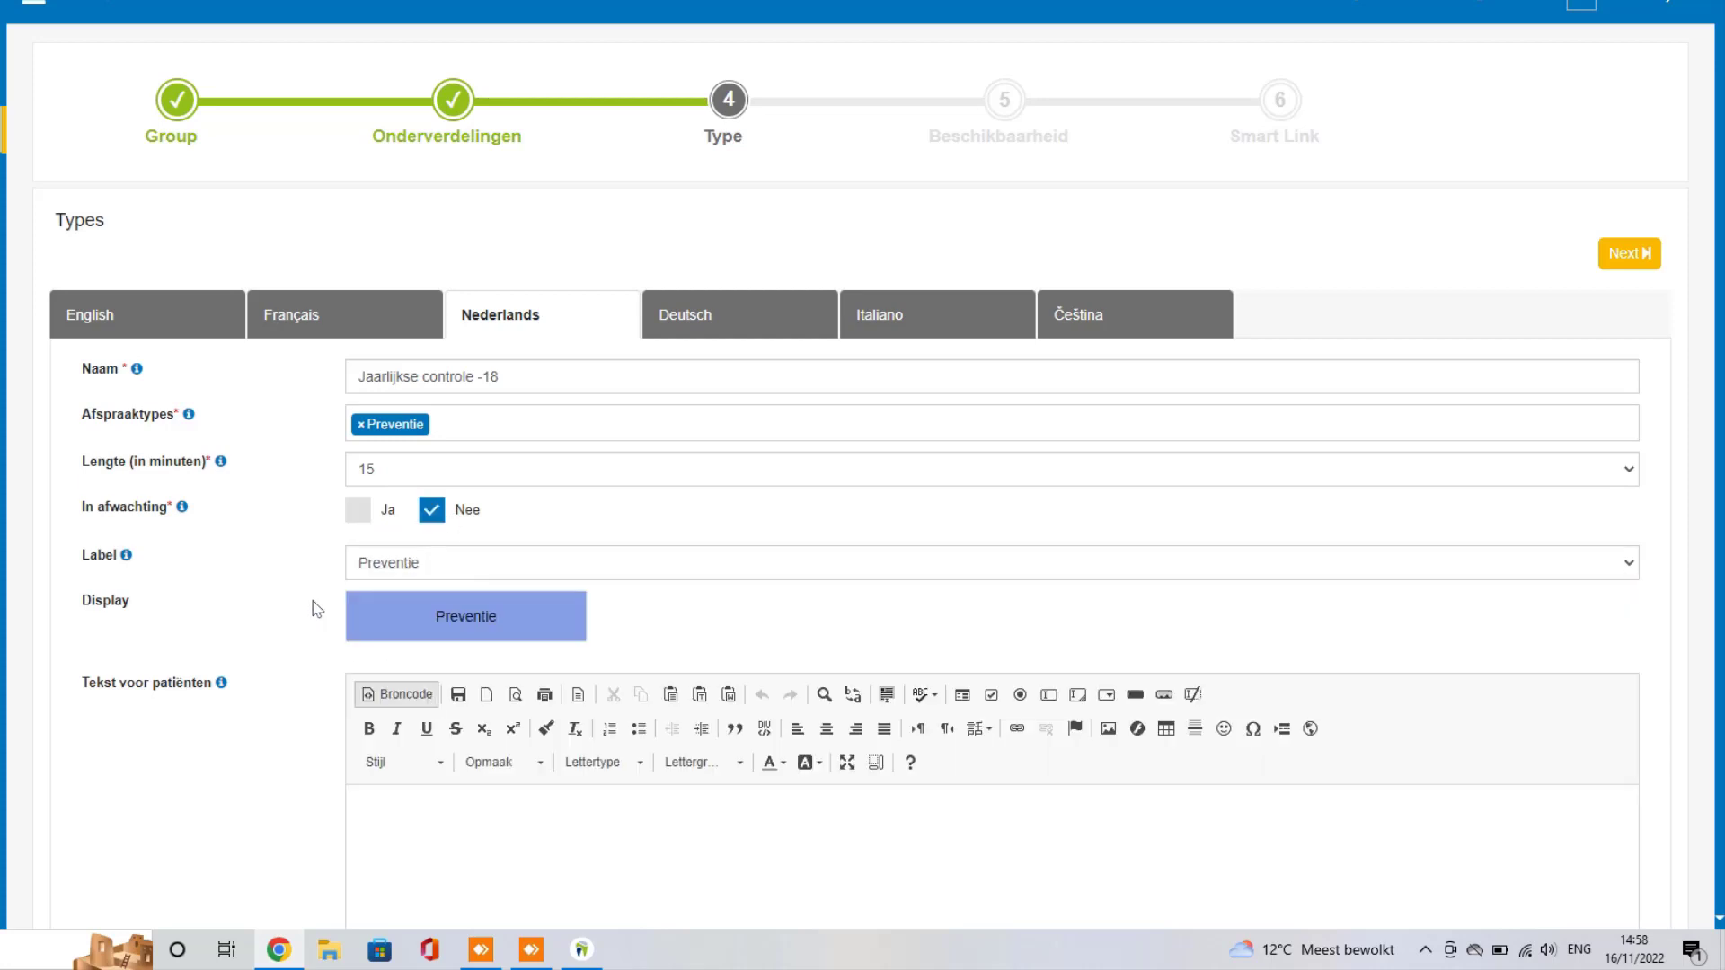
scroll(245, 549, down, 1)
scroll(245, 549, down, 2)
click(430, 627)
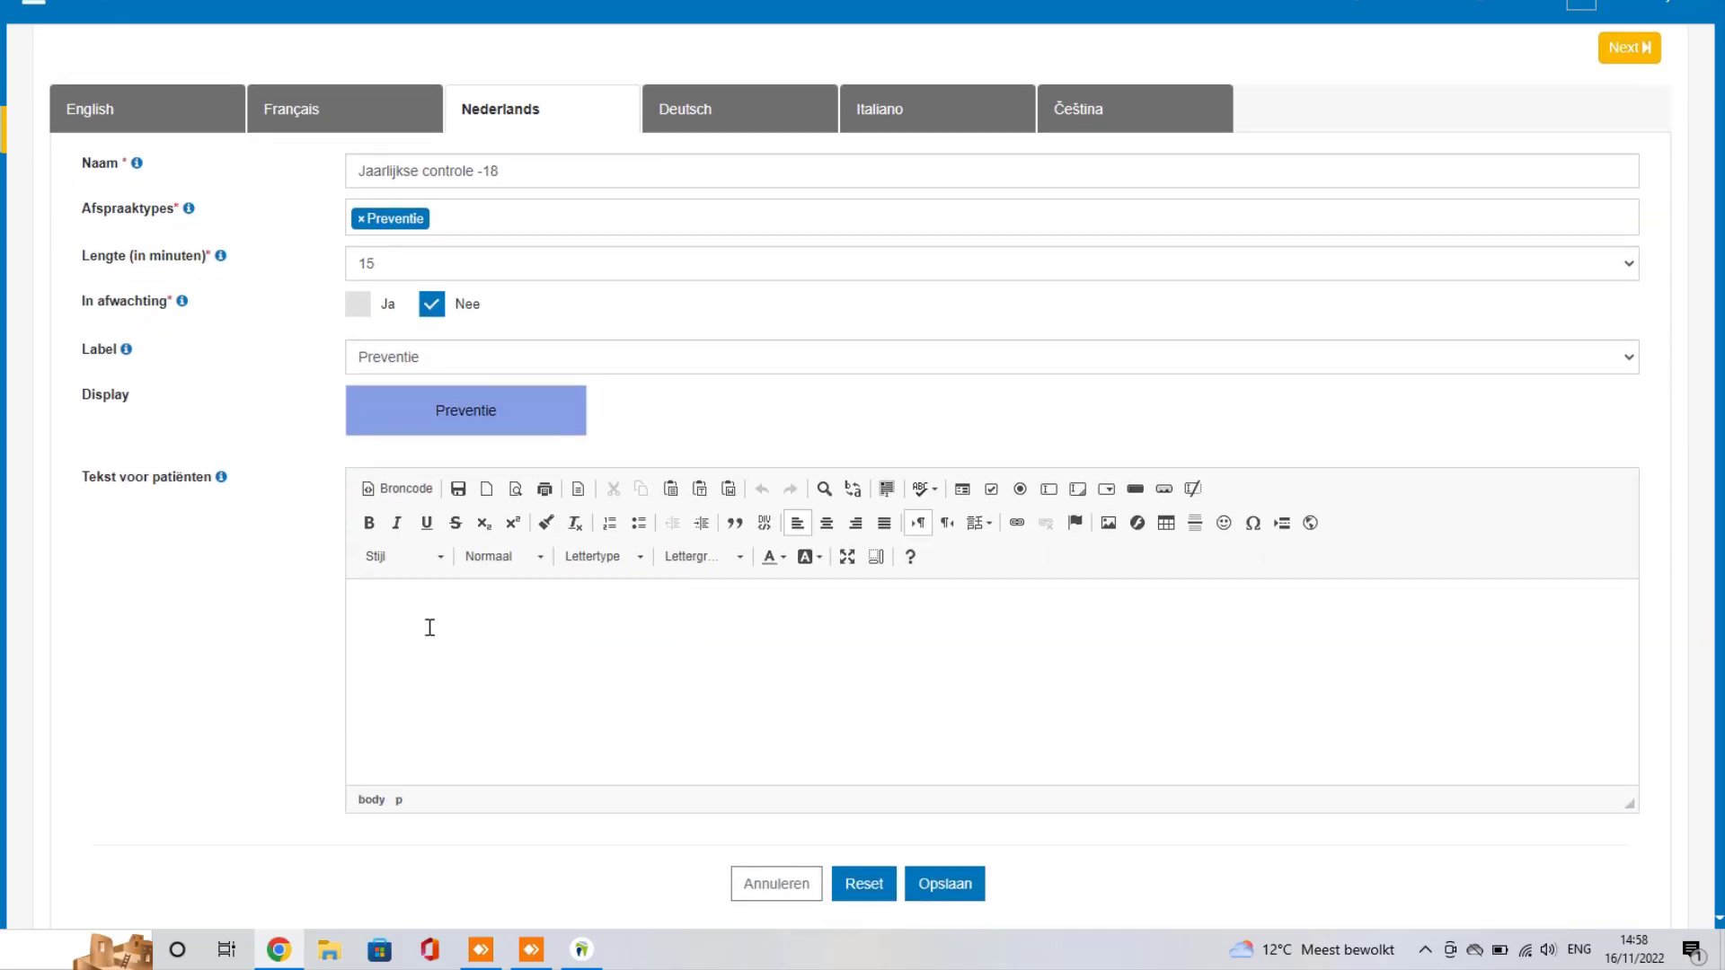
Step: Write the patient greeting about annual check-ups for minors, ending 'beter voorkomen dan genezen!'
text(Beste patiënt,)
key(Return)
text(Contro)
key(BackSpace)
key(BackSpace)
key(BackSpace)
key(BackSpace)
key(BackSpace)
key(BackSpace)
text(Jaarlijkse controles v)
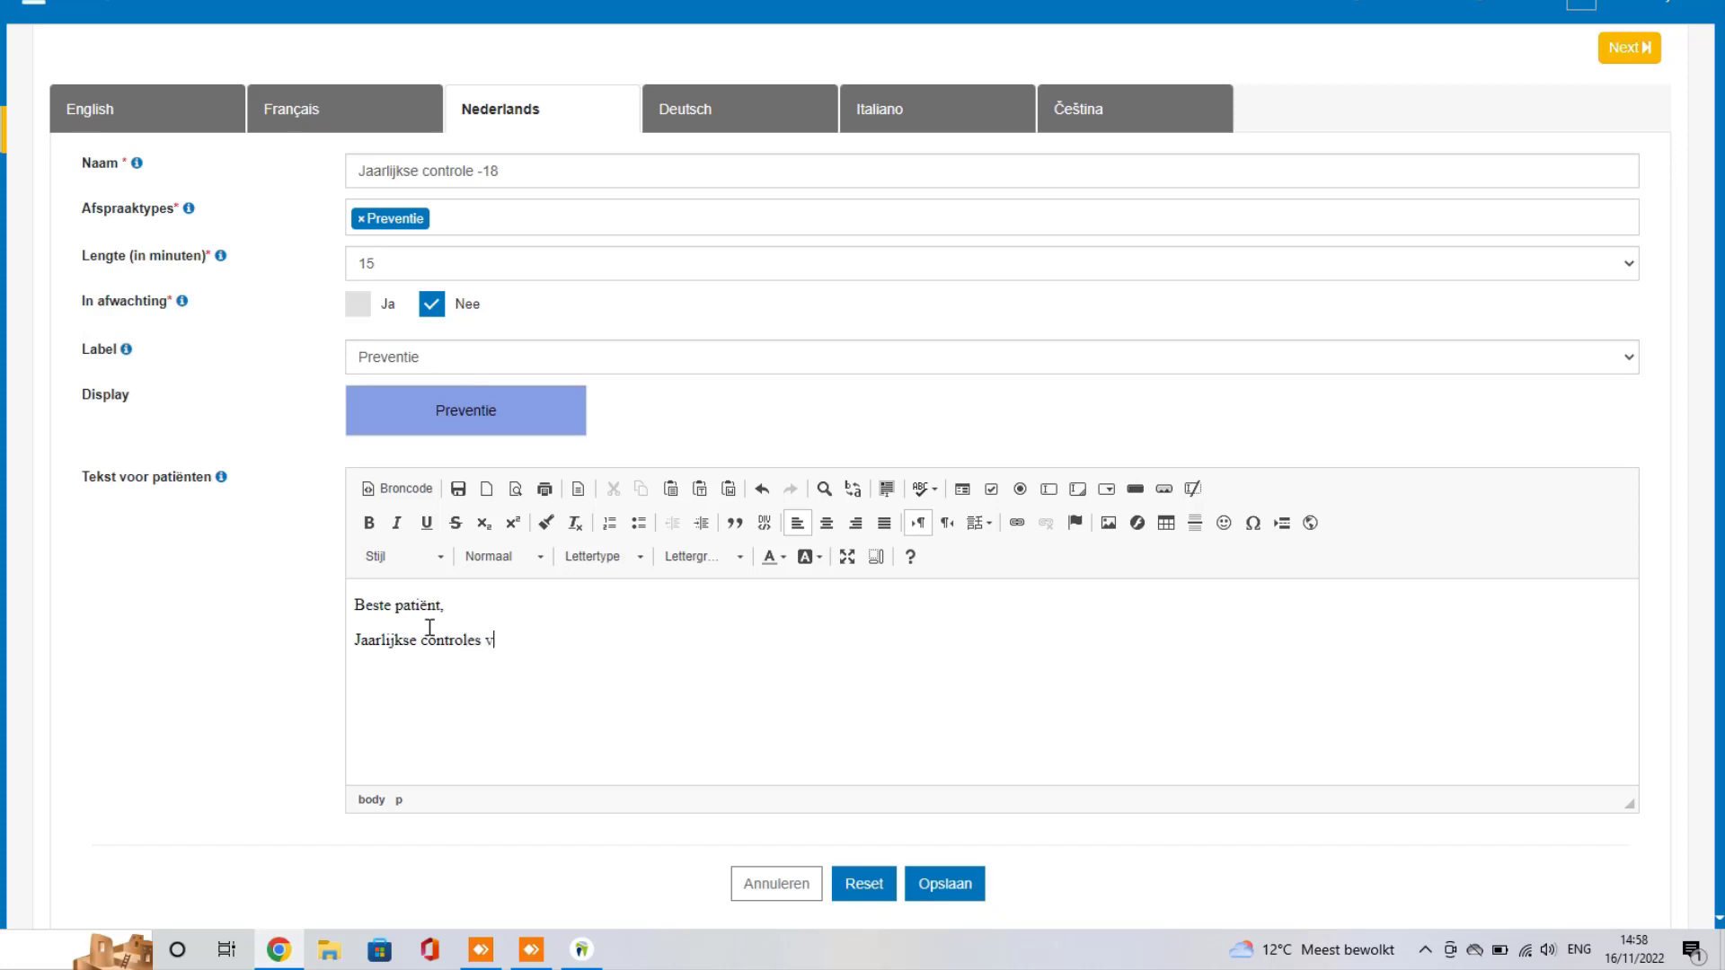
text(oor niet-volwassenen kunnen cariës voorkomen en verdere zorgen)
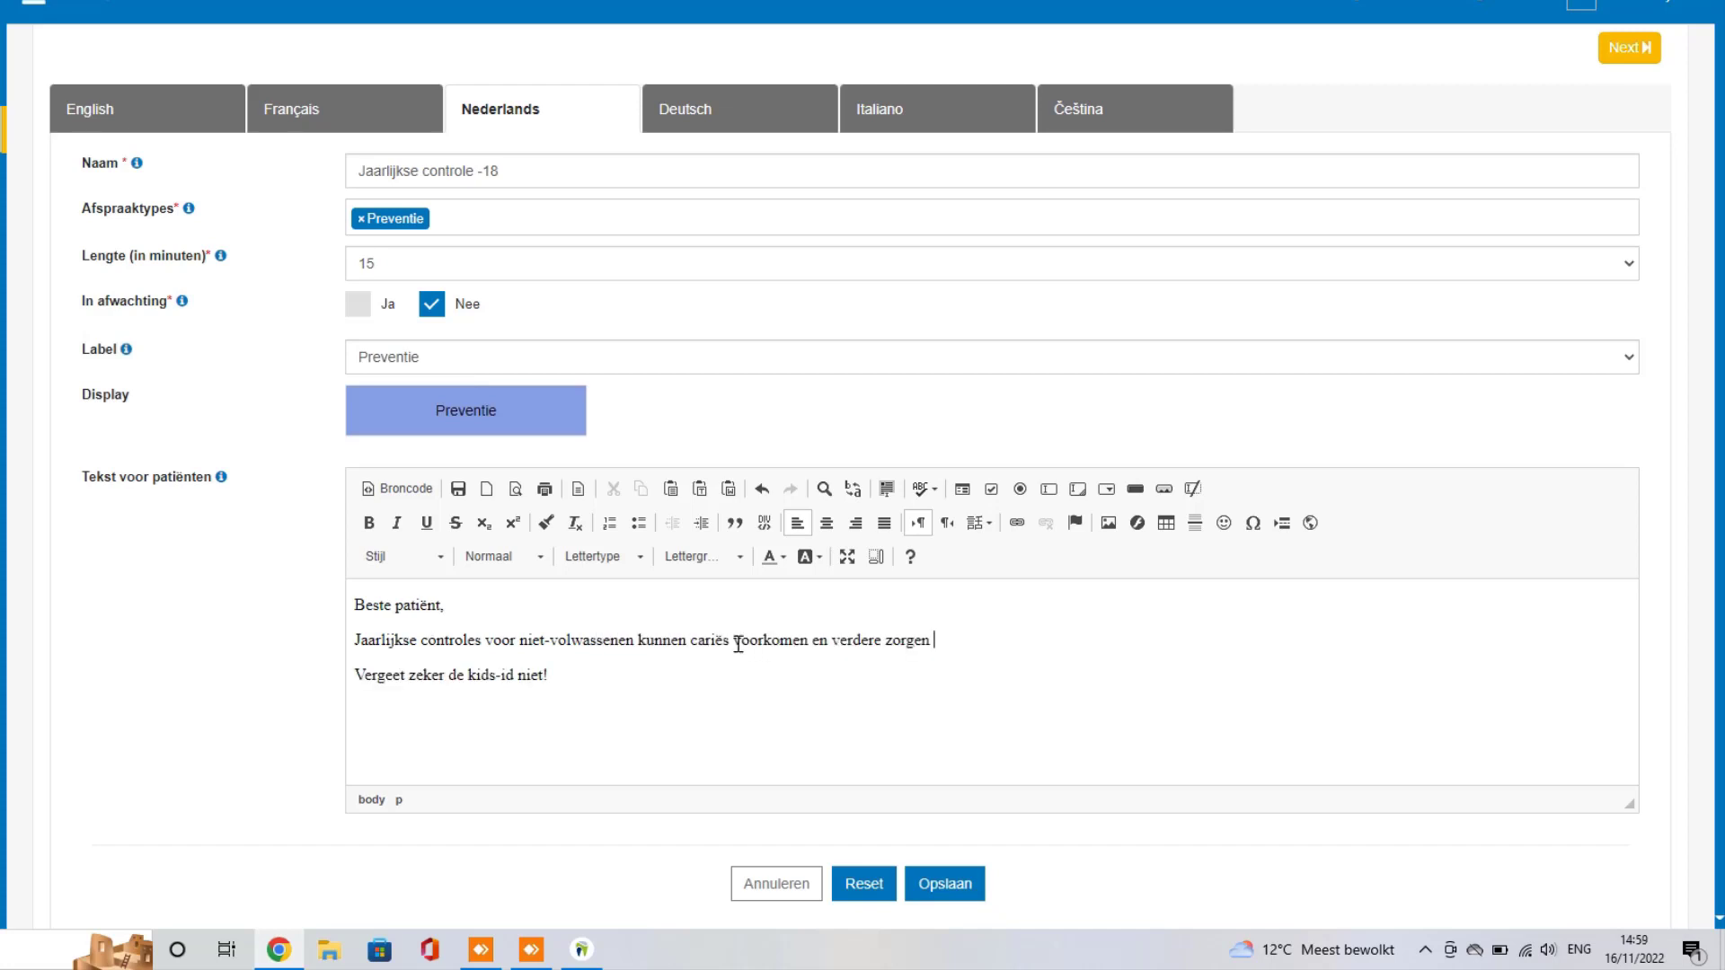
drag(739, 644, 844, 709)
text(e)
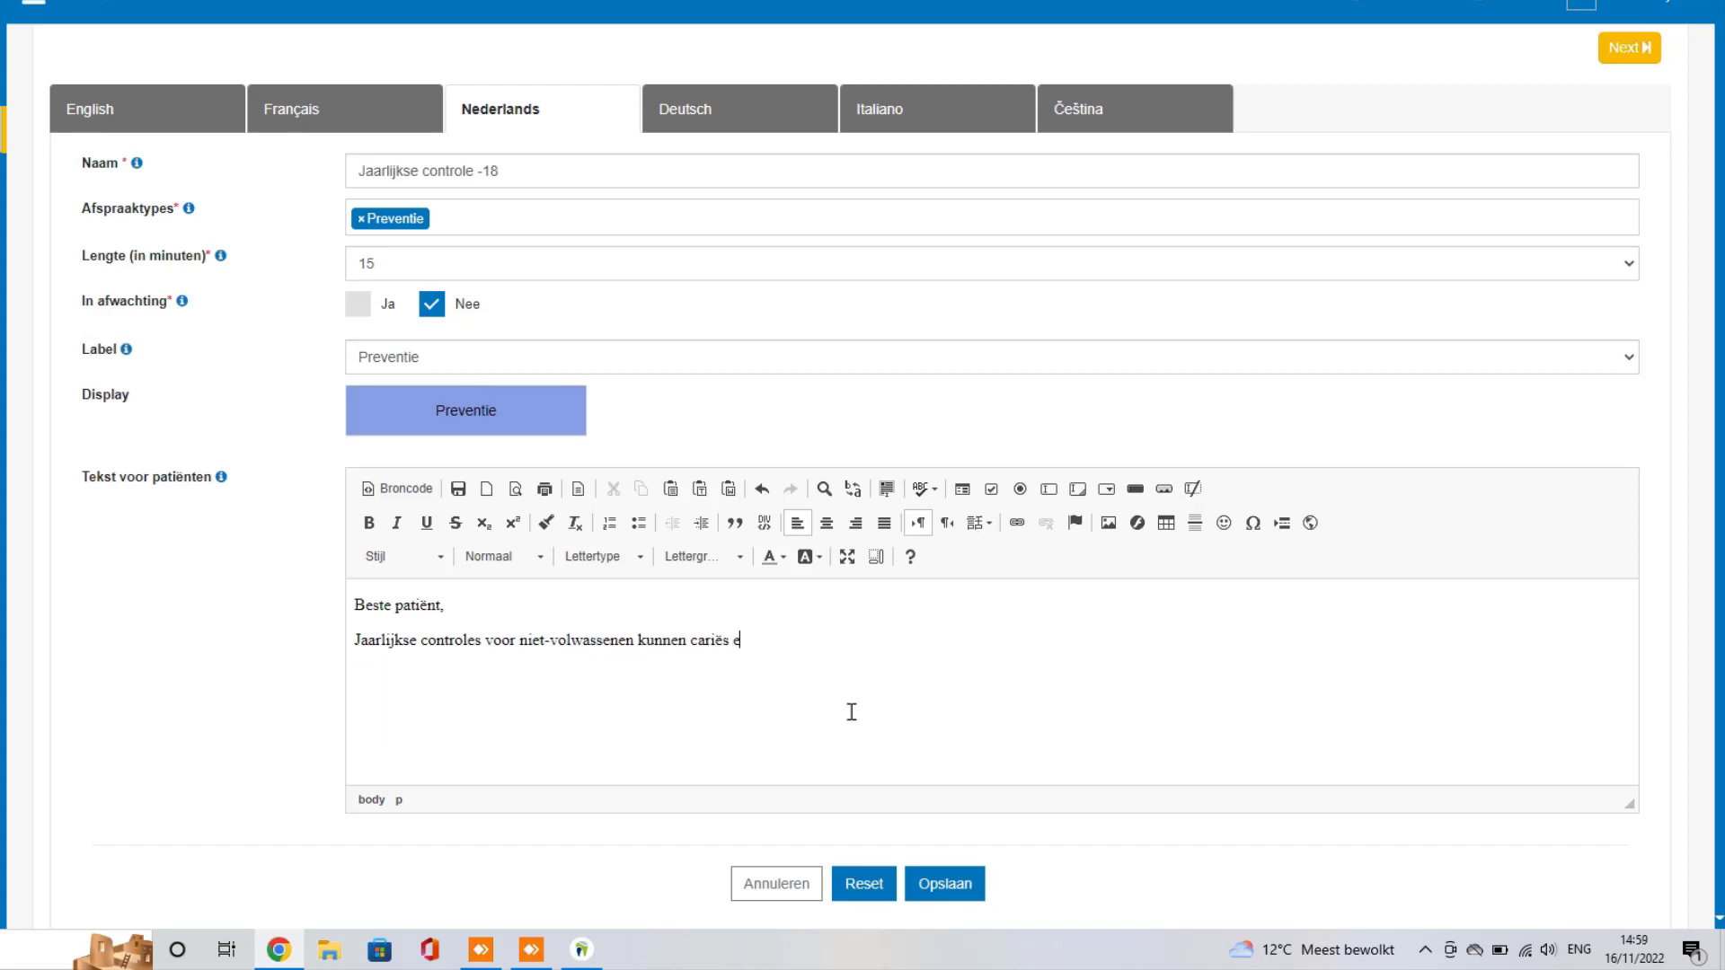
text(n verdere zorgen voorkomen, be)
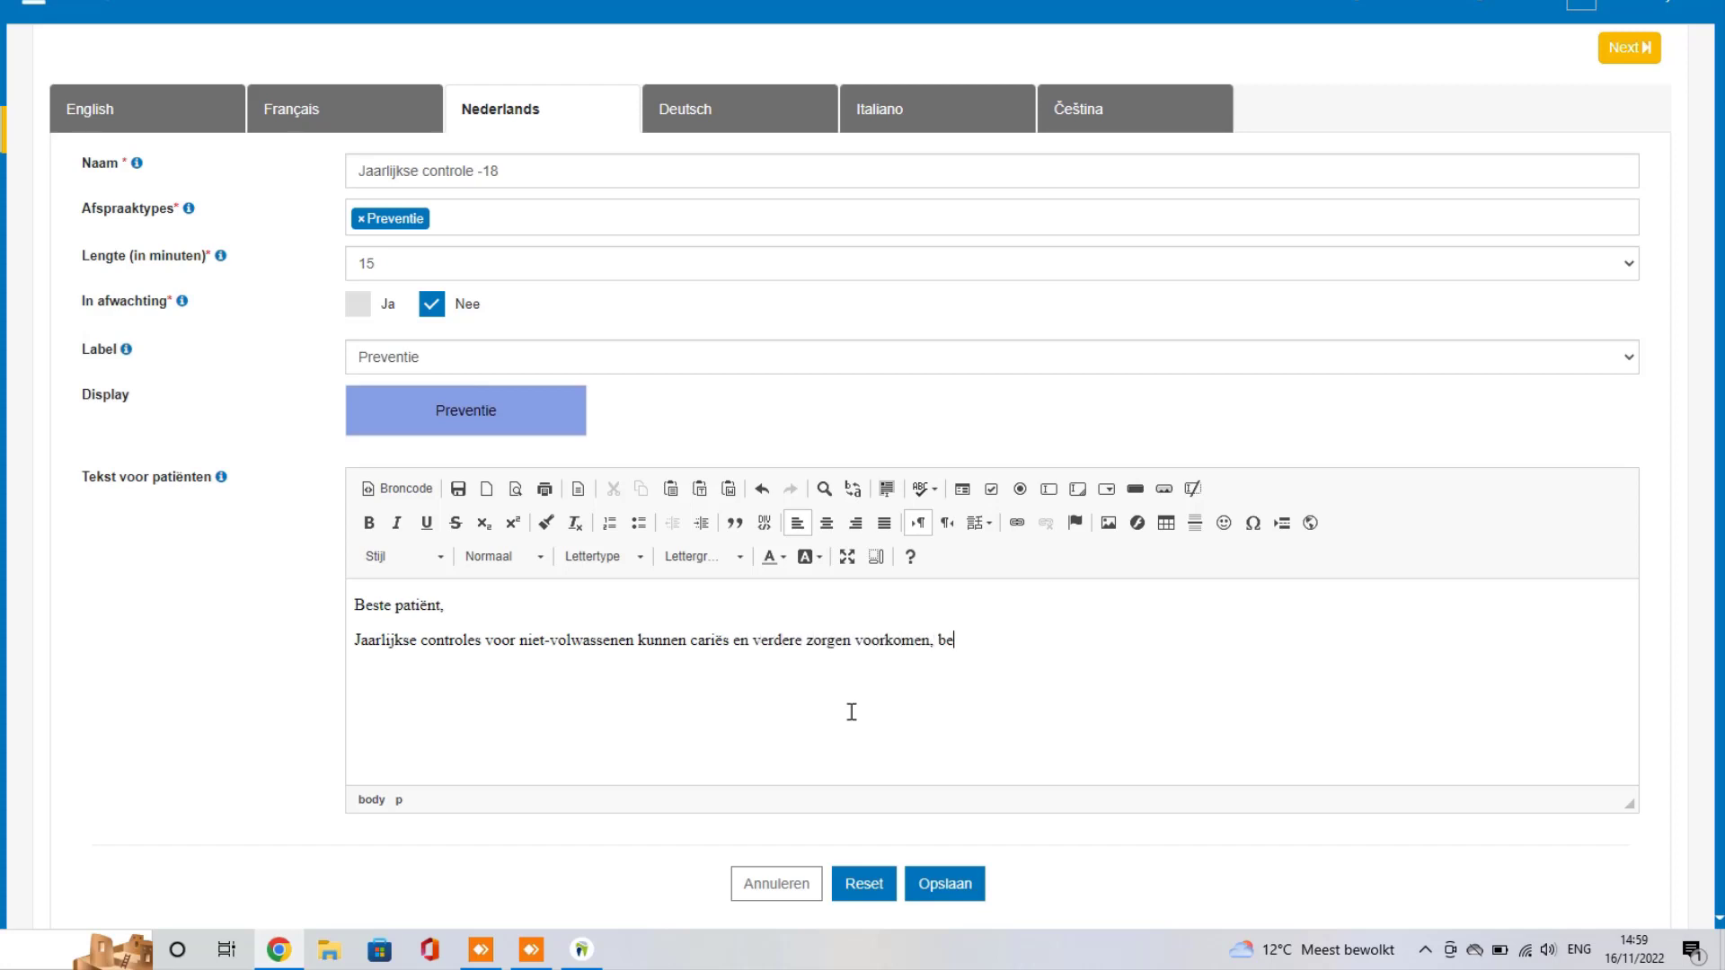
text(ter voorkomen dan genee)
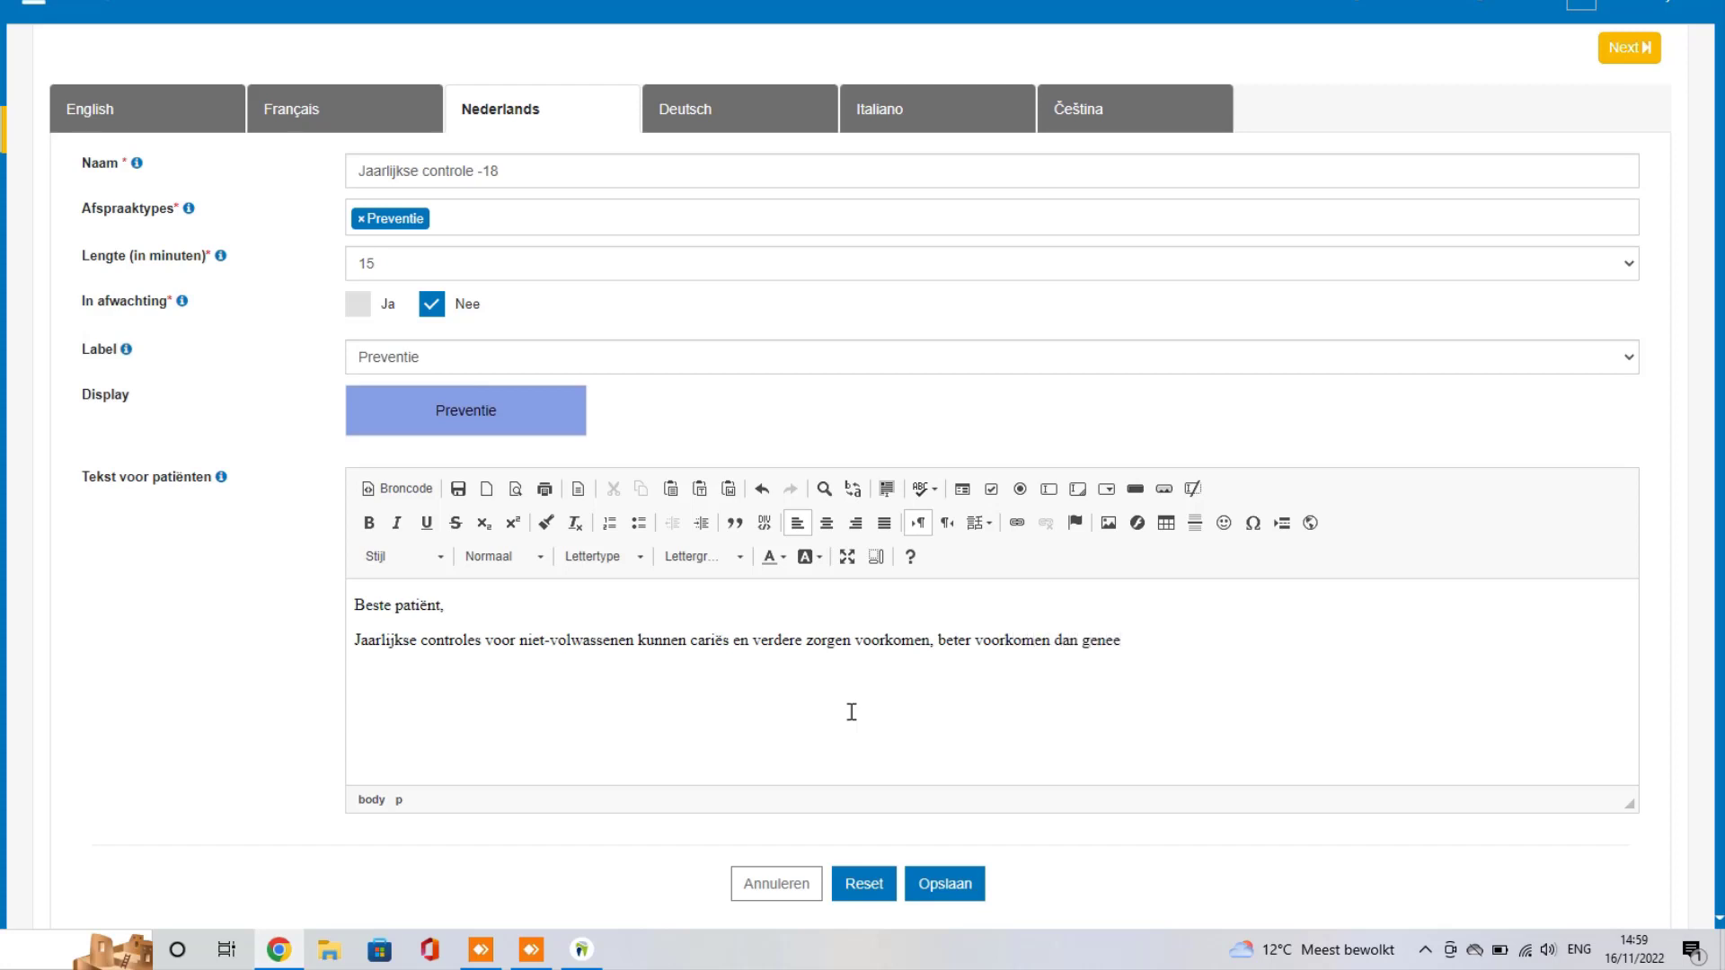
key(BackSpace)
text(zen!)
Step: Add a reminder to bring the kids-id or rijksregisternummer, then save the subtype
key(Return)
text(Vergeet zeker de kids-id n)
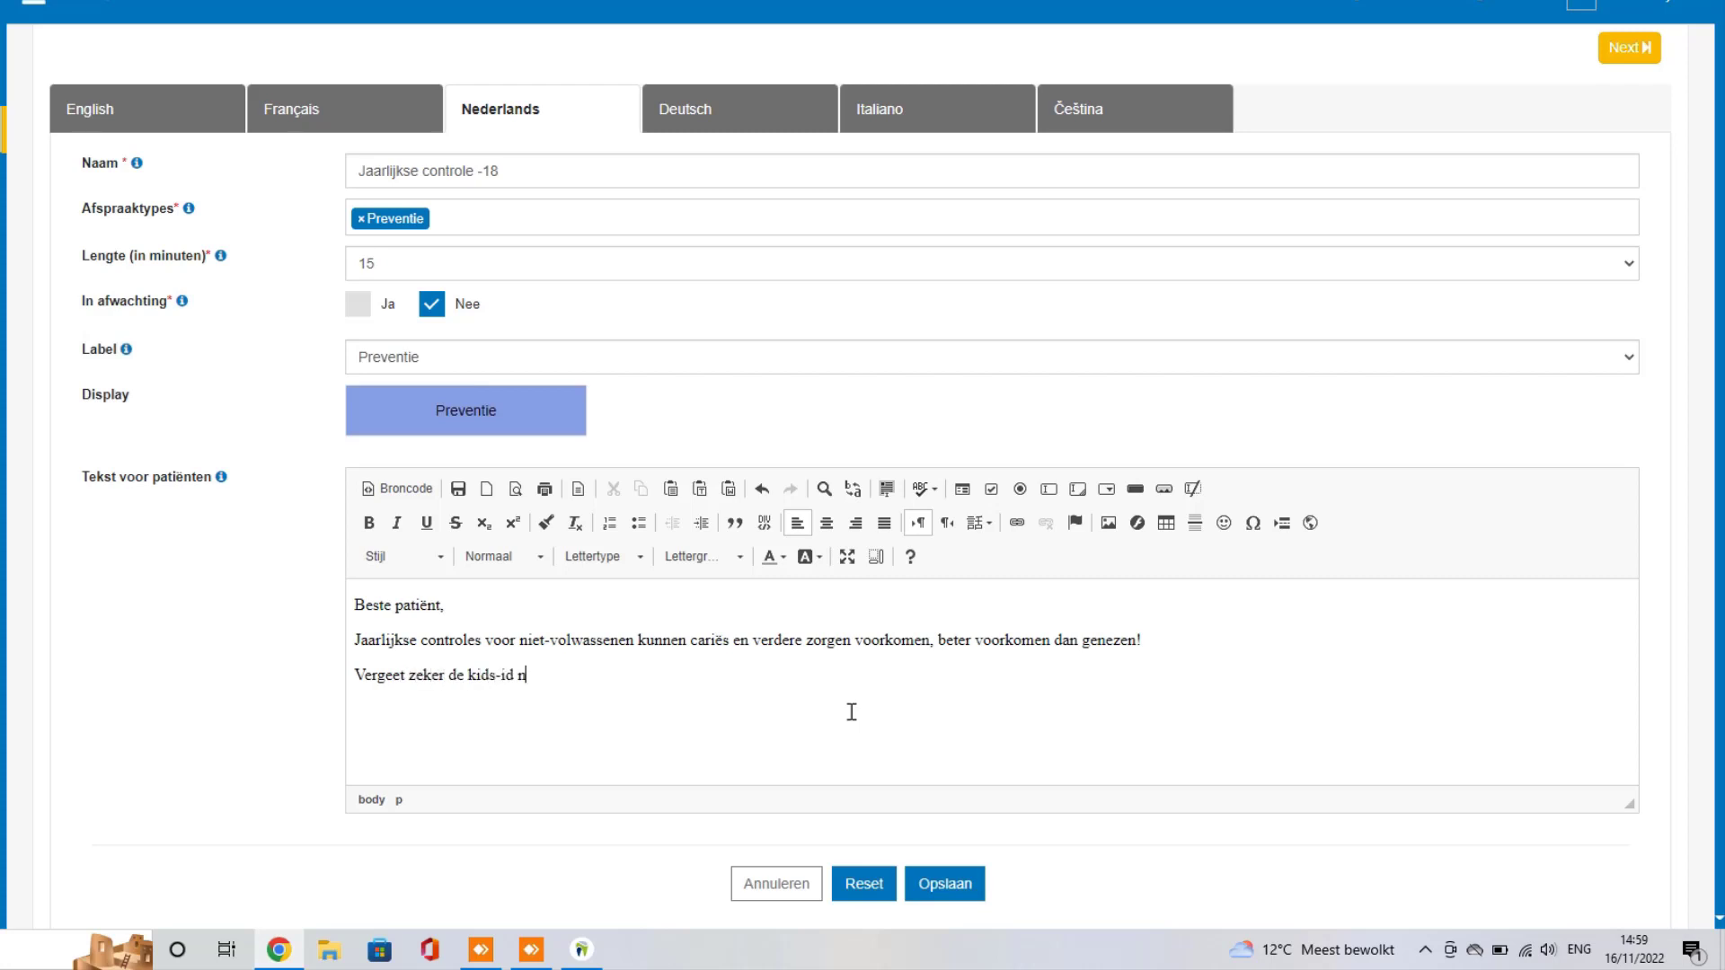
text(iet, of ine)
key(BackSpace)
text(dien u deze niet hebt, )
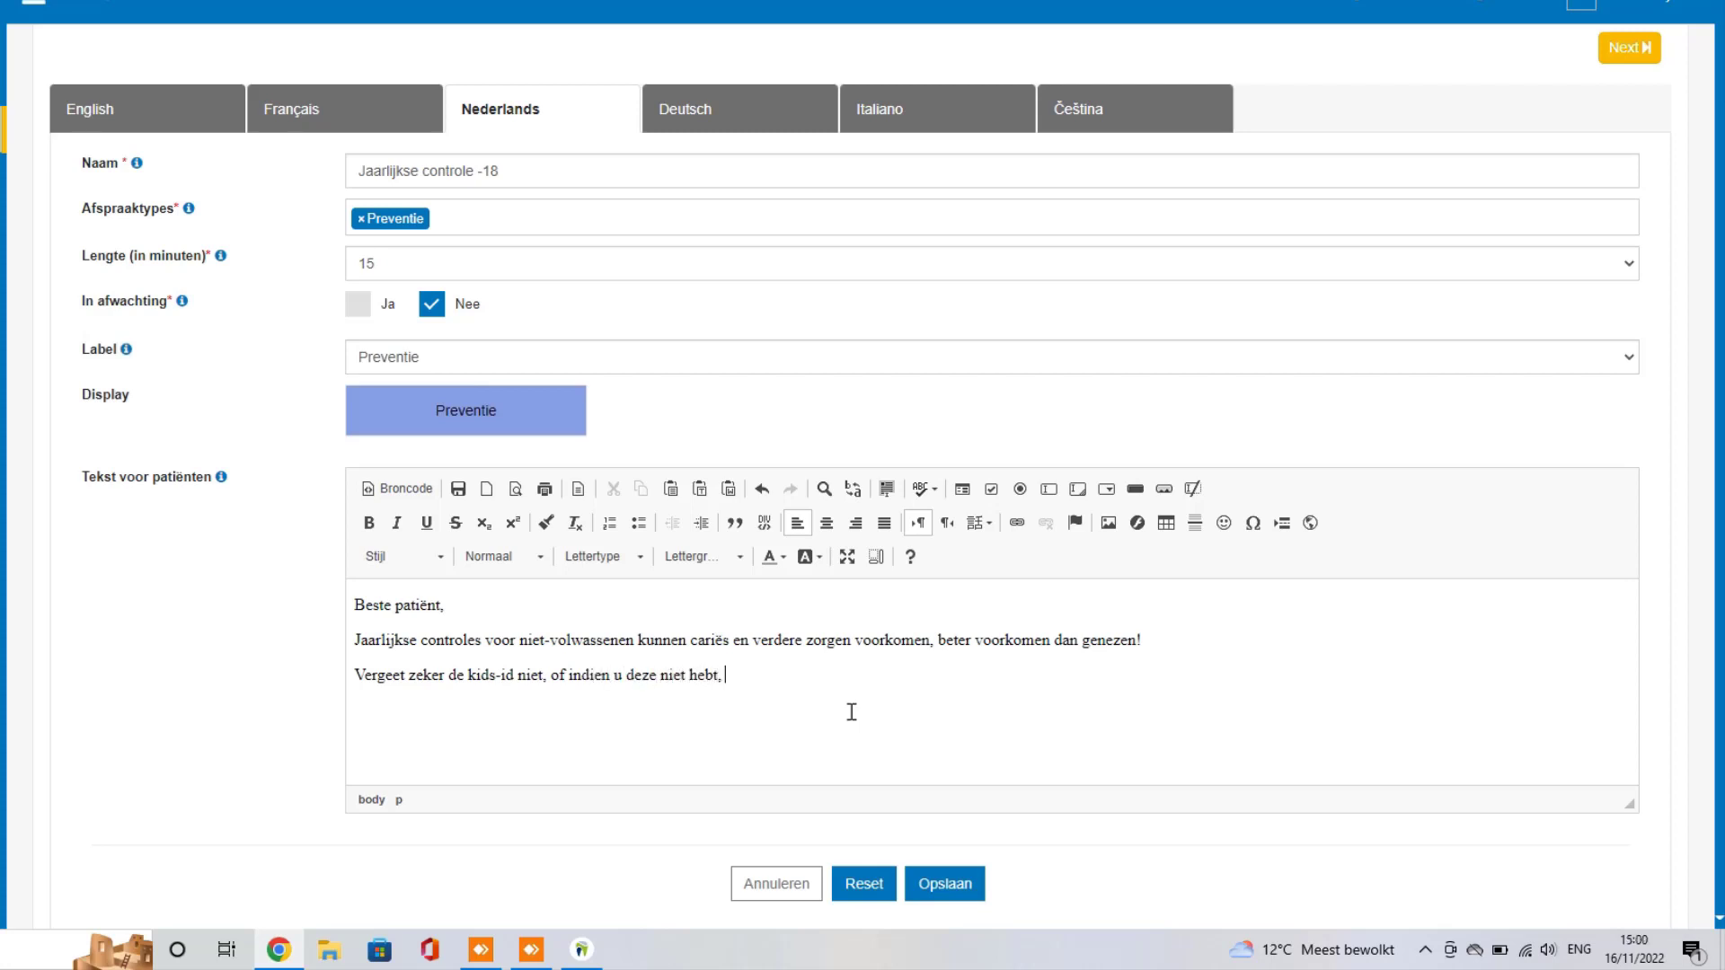
text(het rijksregisternummer.)
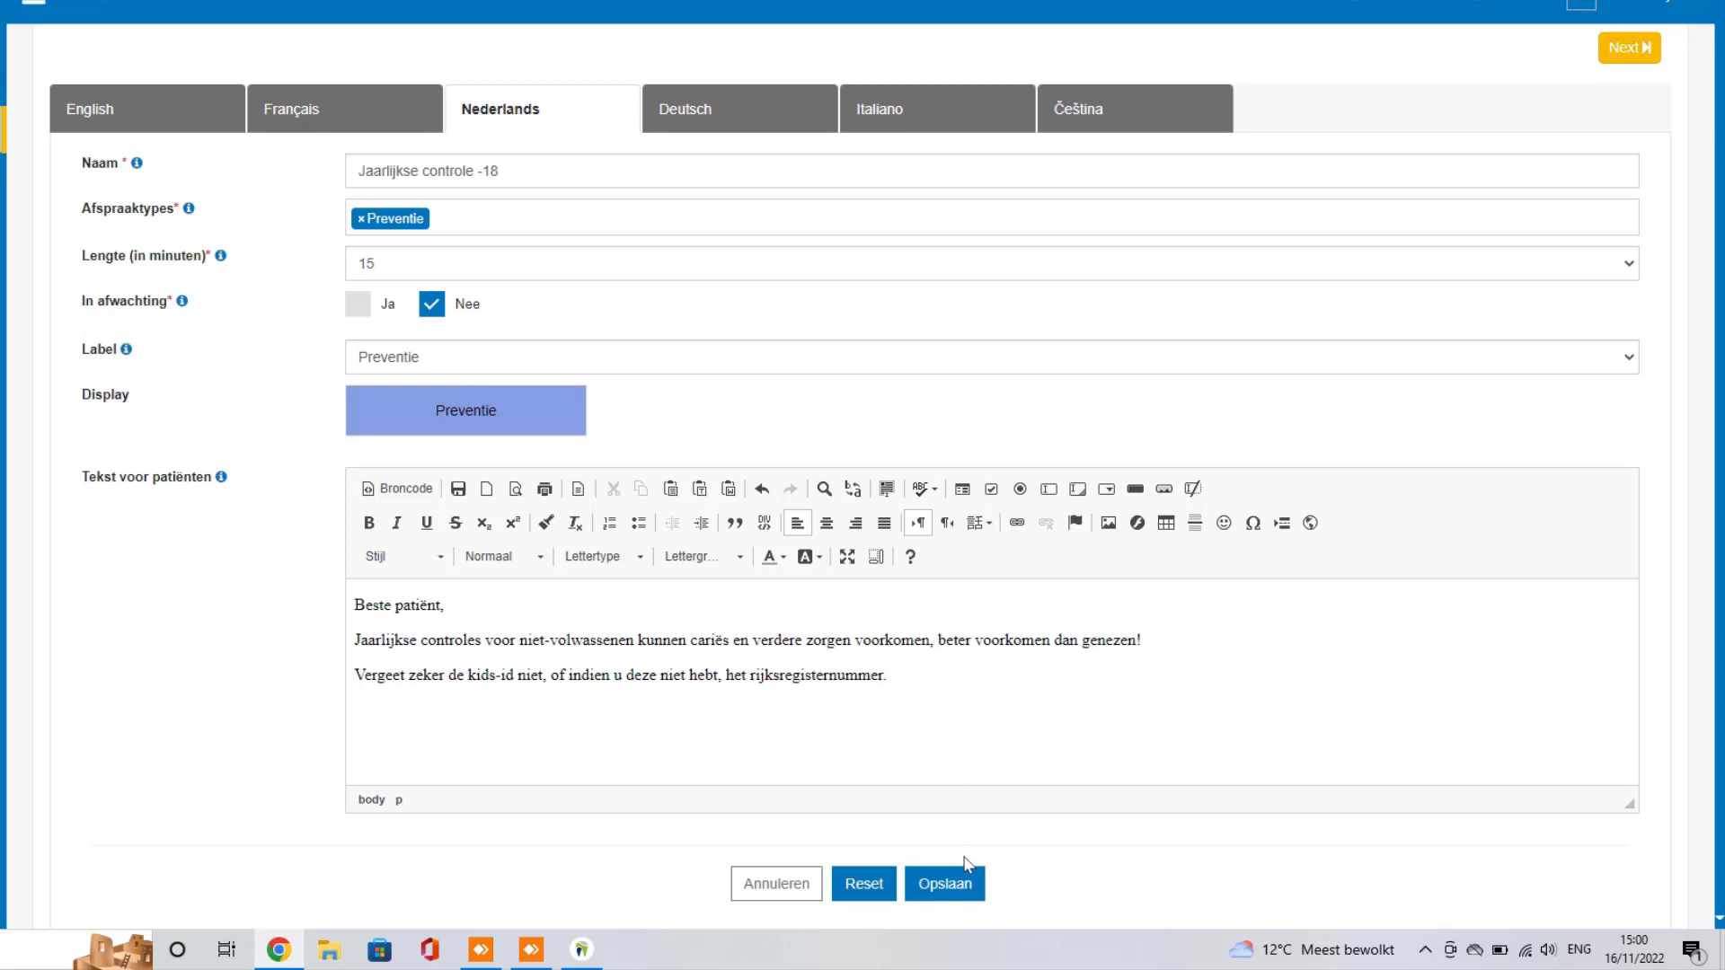
click(968, 886)
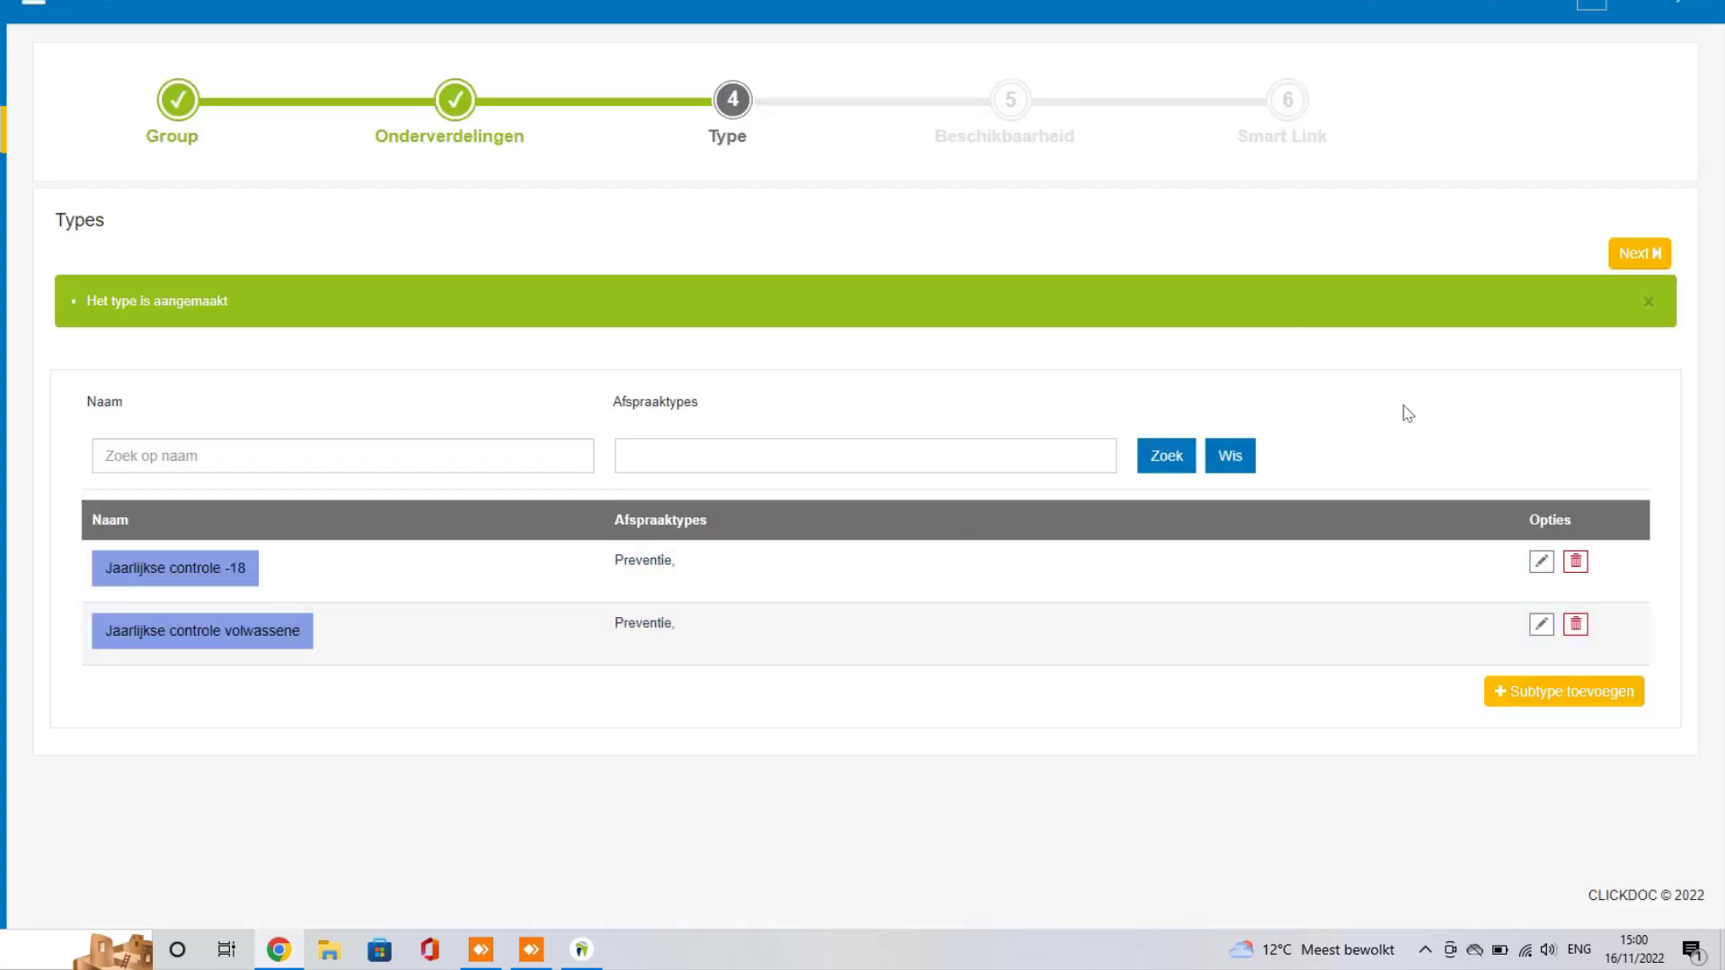
Step: Add subtype 'Nieuwe patiënt' linked to Preventie, 45 minutes, pending Ja, labelled Preventie
click(1533, 709)
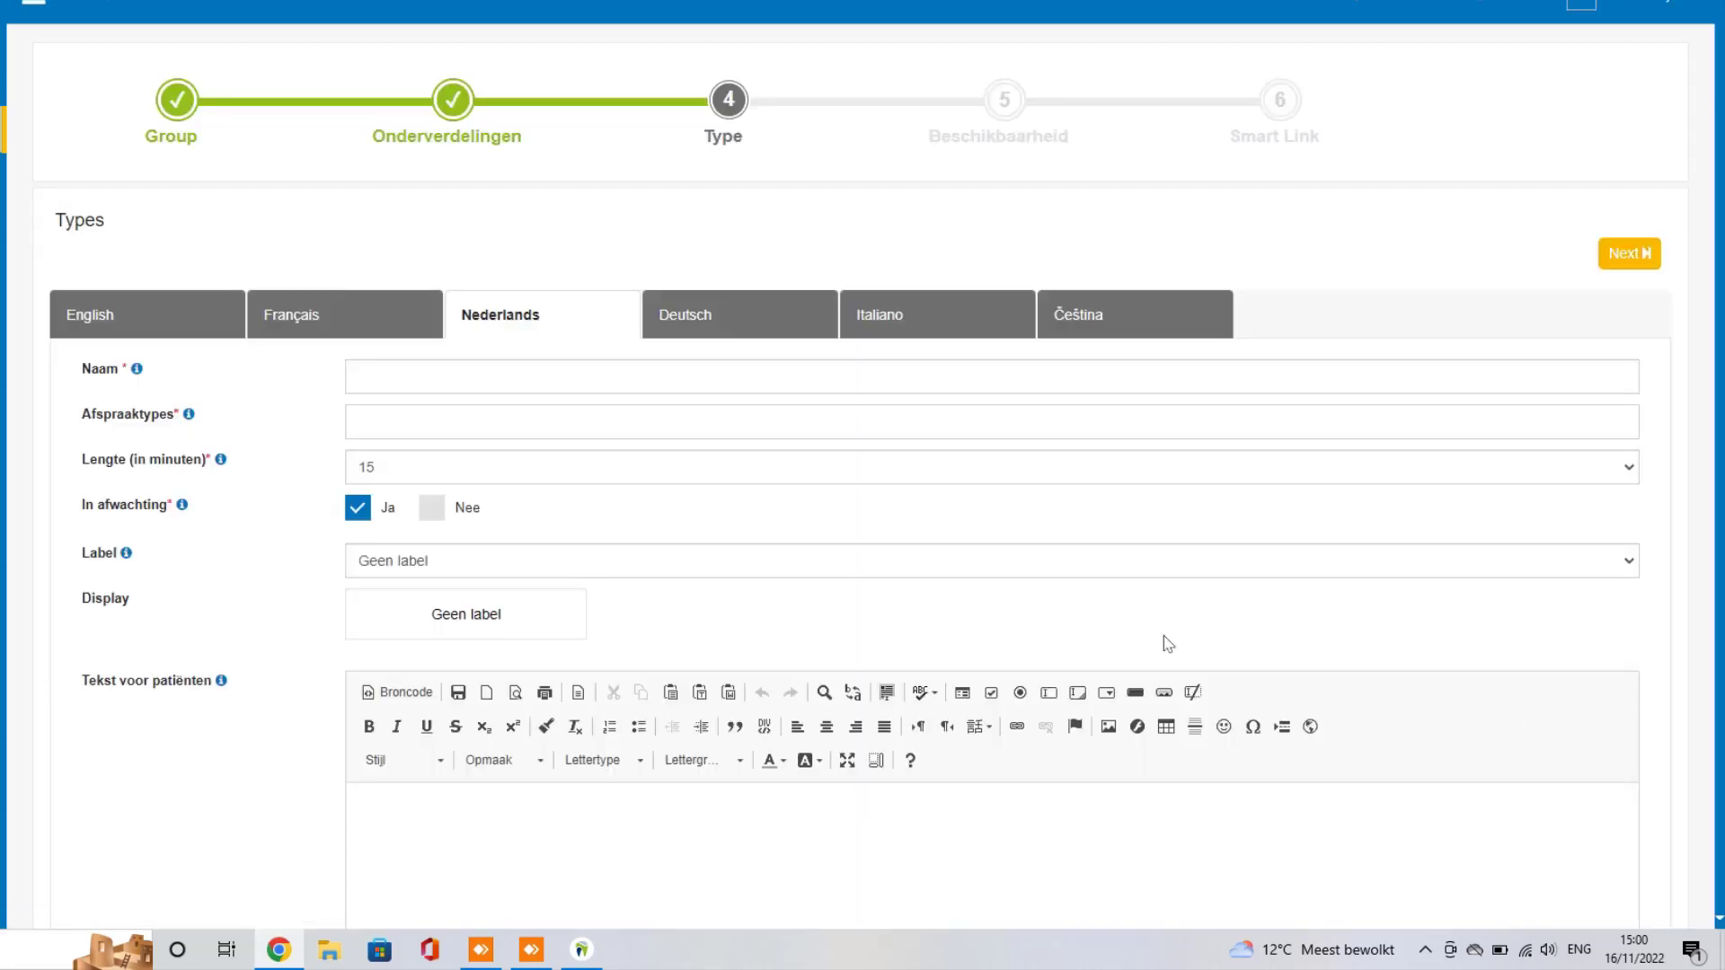
click(458, 379)
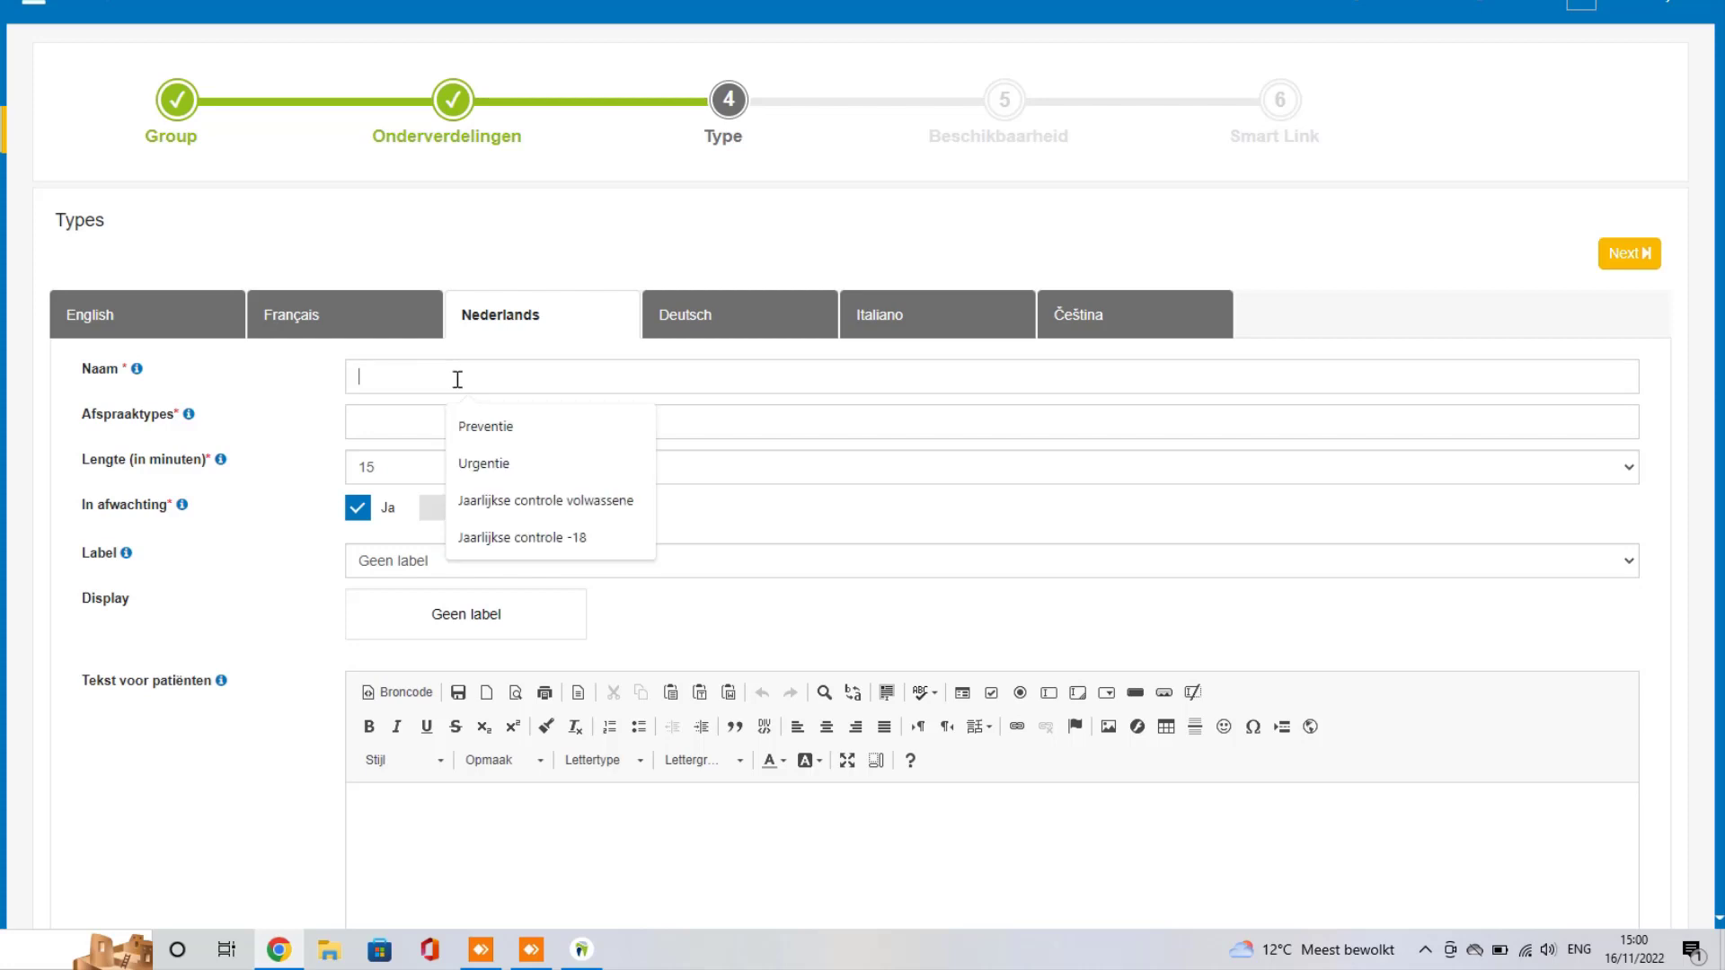
text(Nieuw)
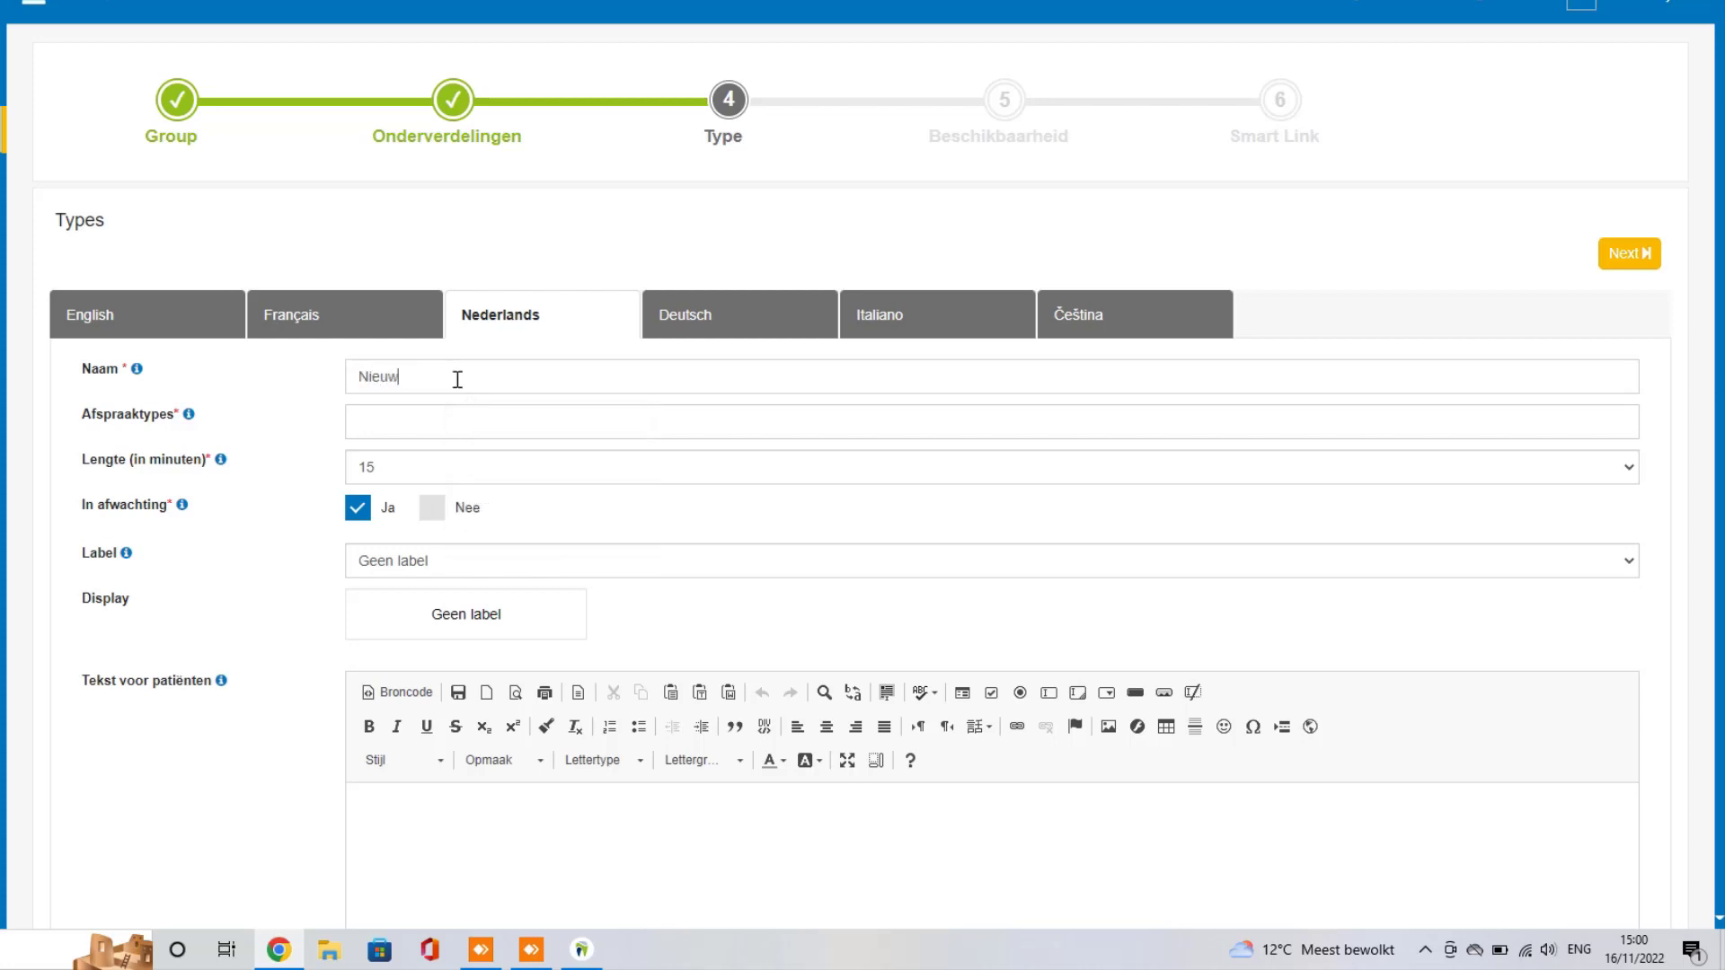
text(e patiënt)
click(447, 422)
click(403, 460)
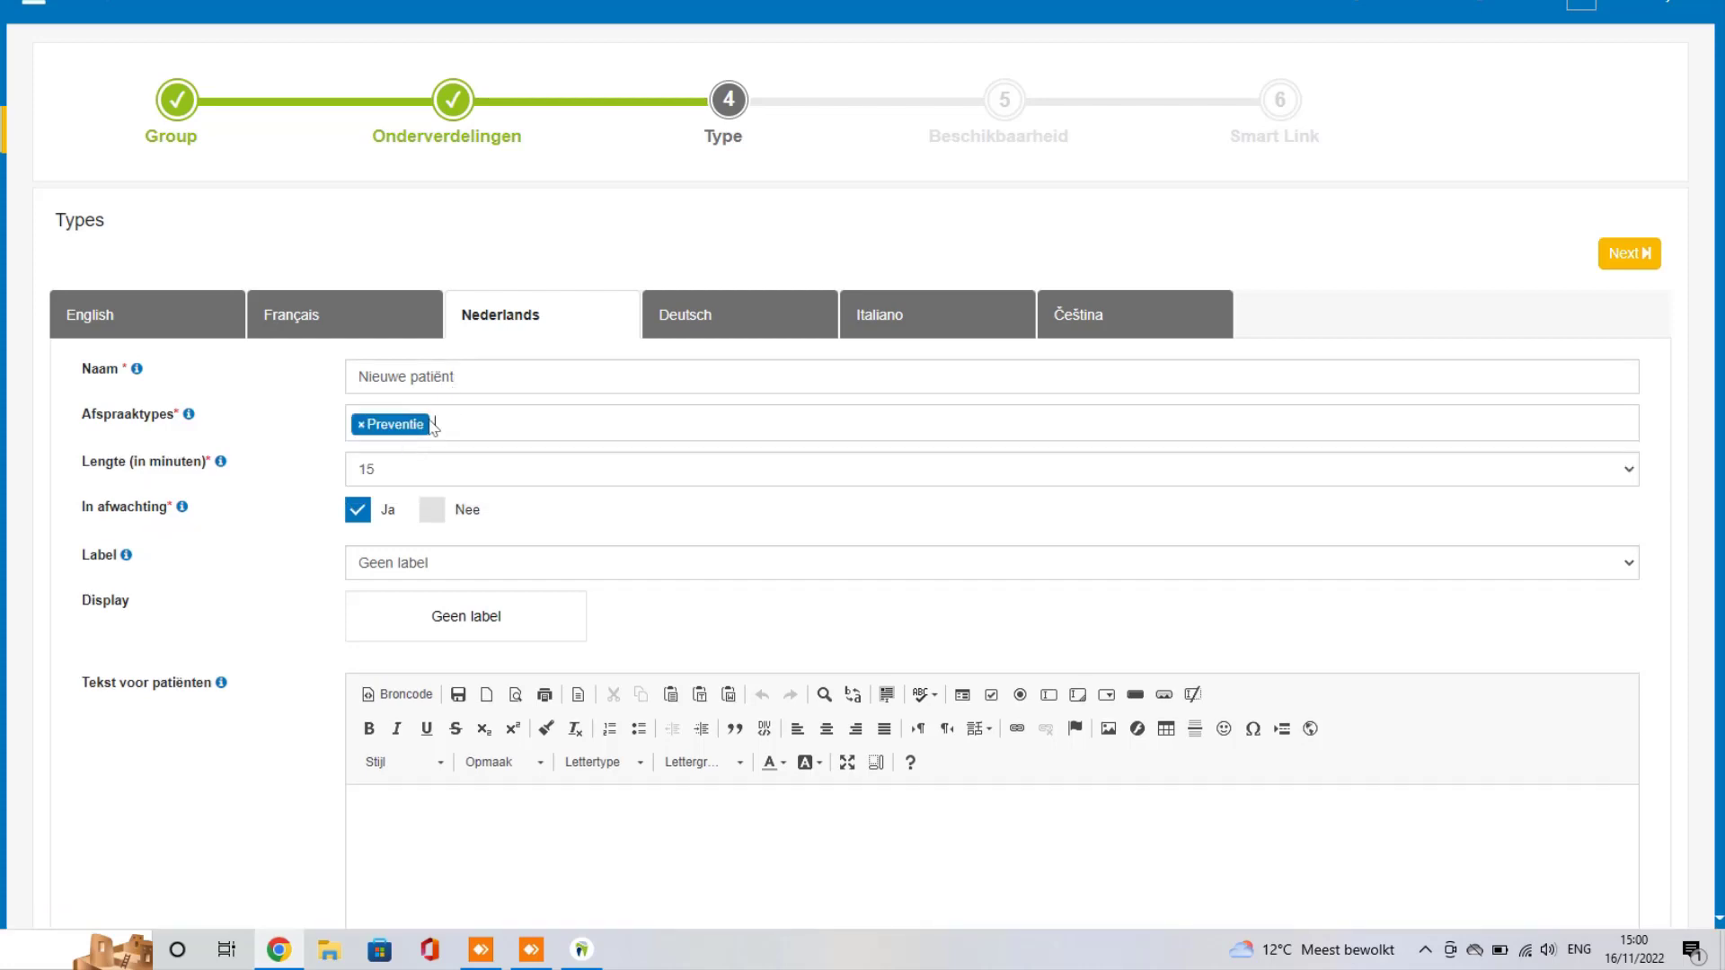
click(415, 468)
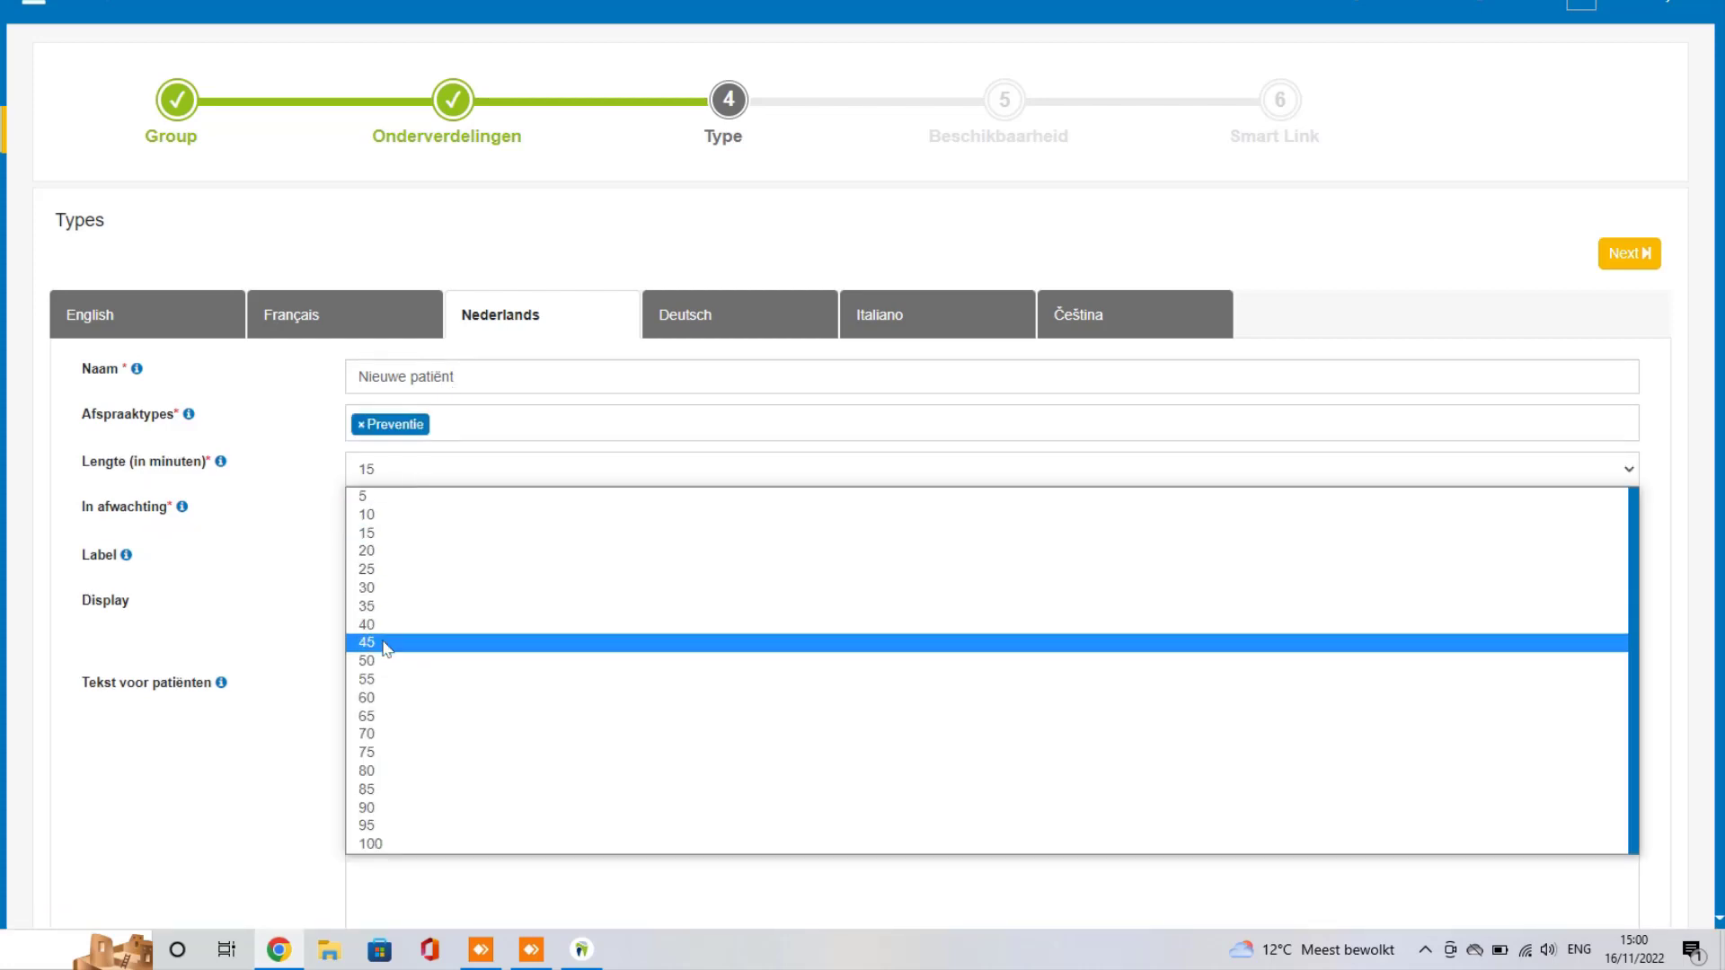
click(383, 642)
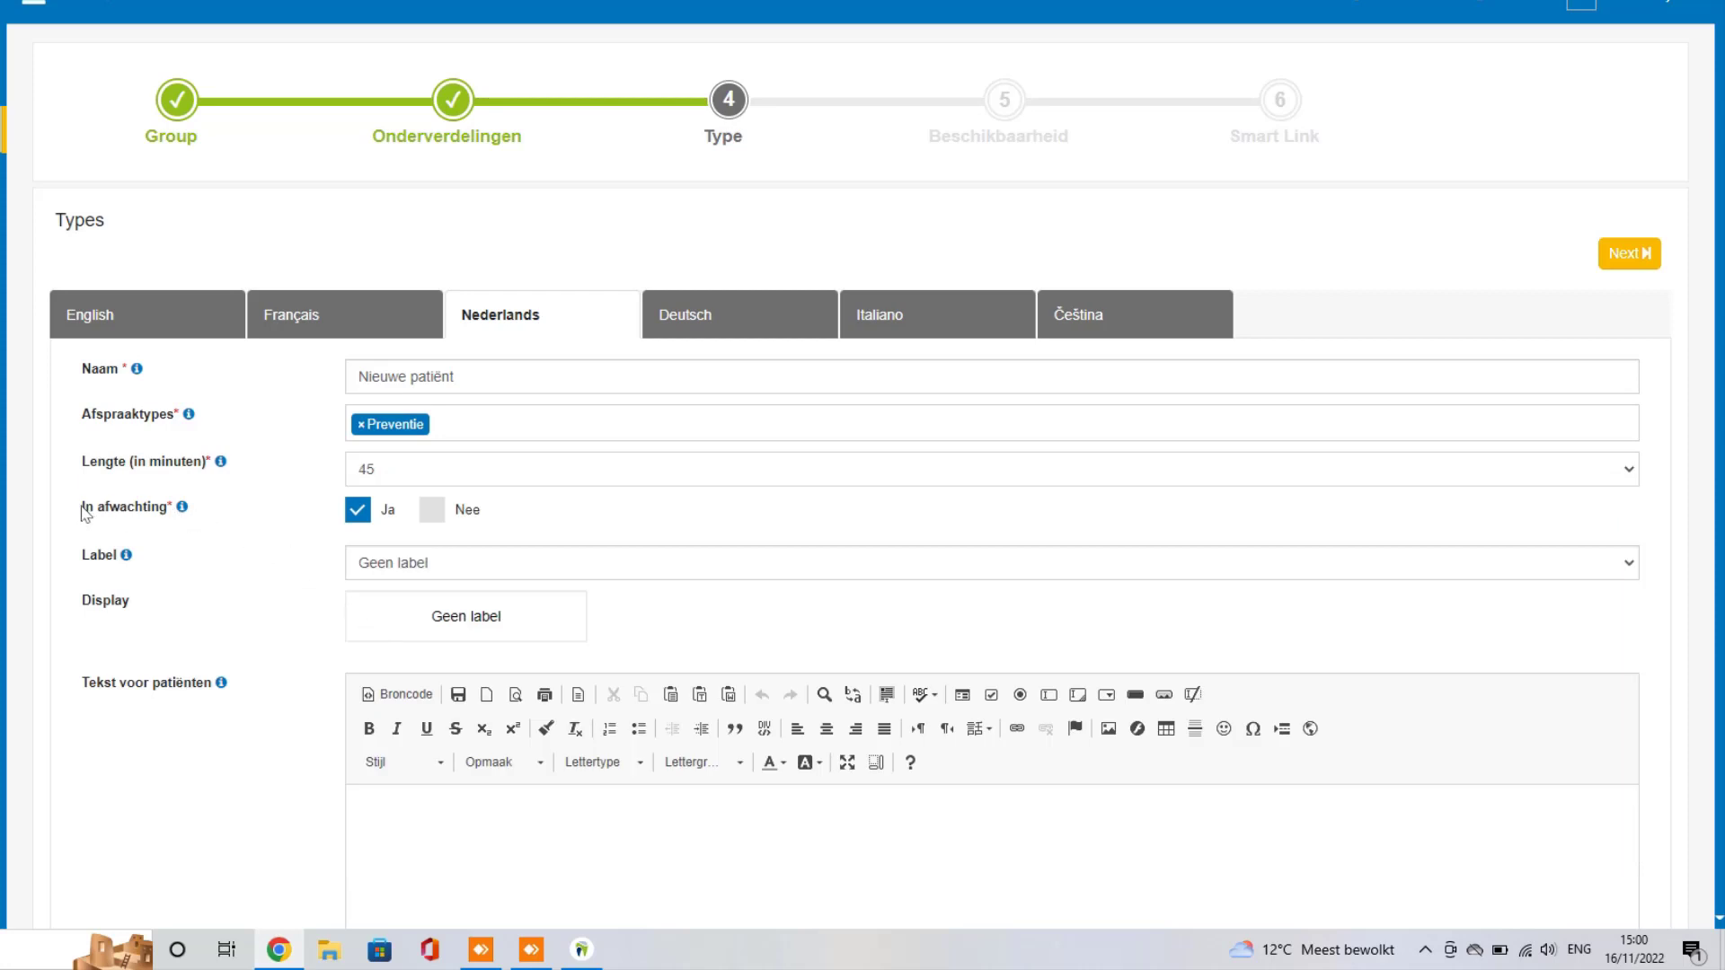
drag(82, 508, 165, 520)
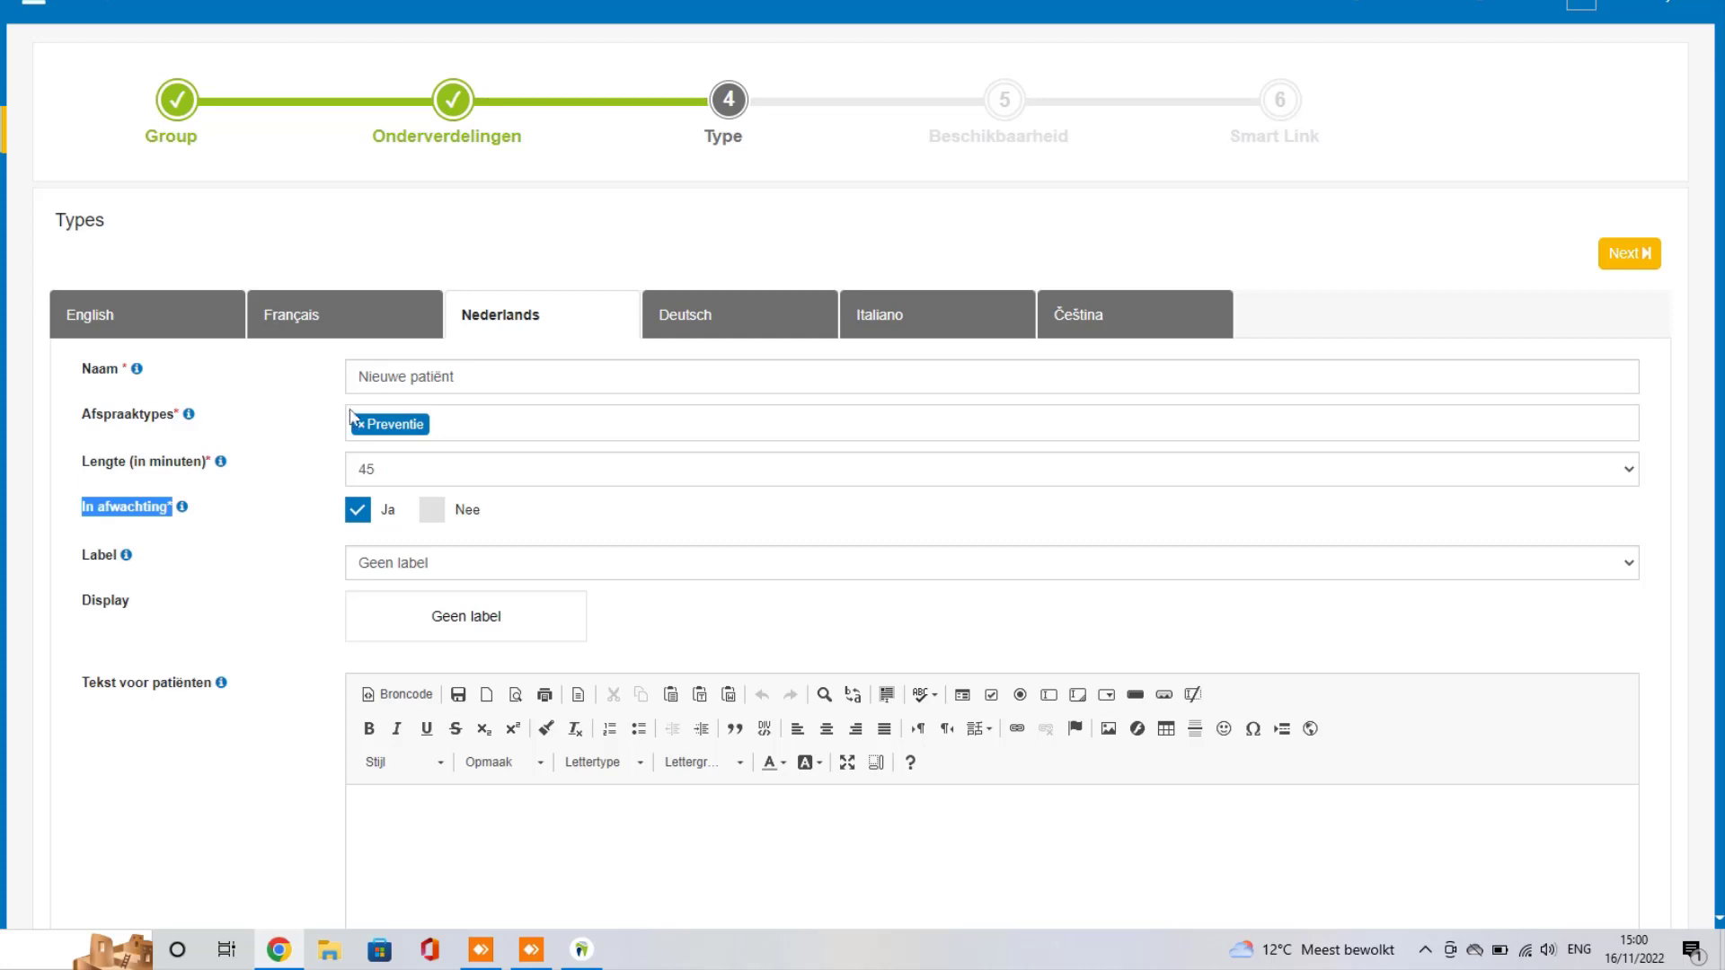
scroll(321, 440, down, 1)
click(510, 468)
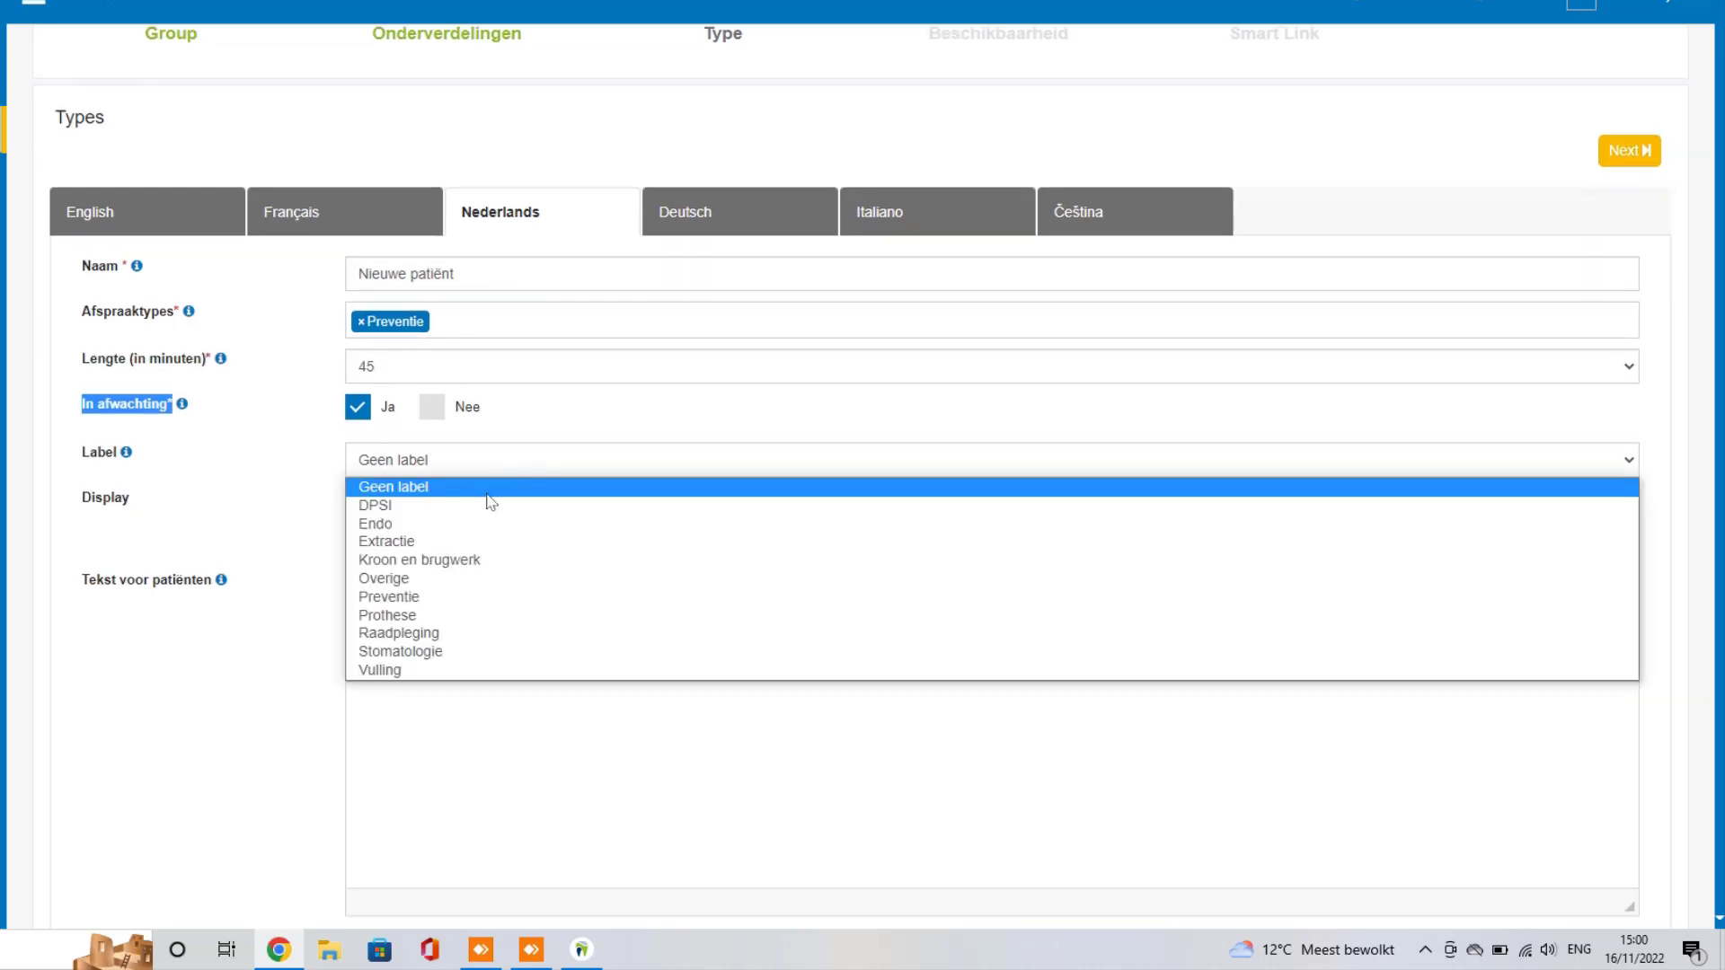
click(435, 597)
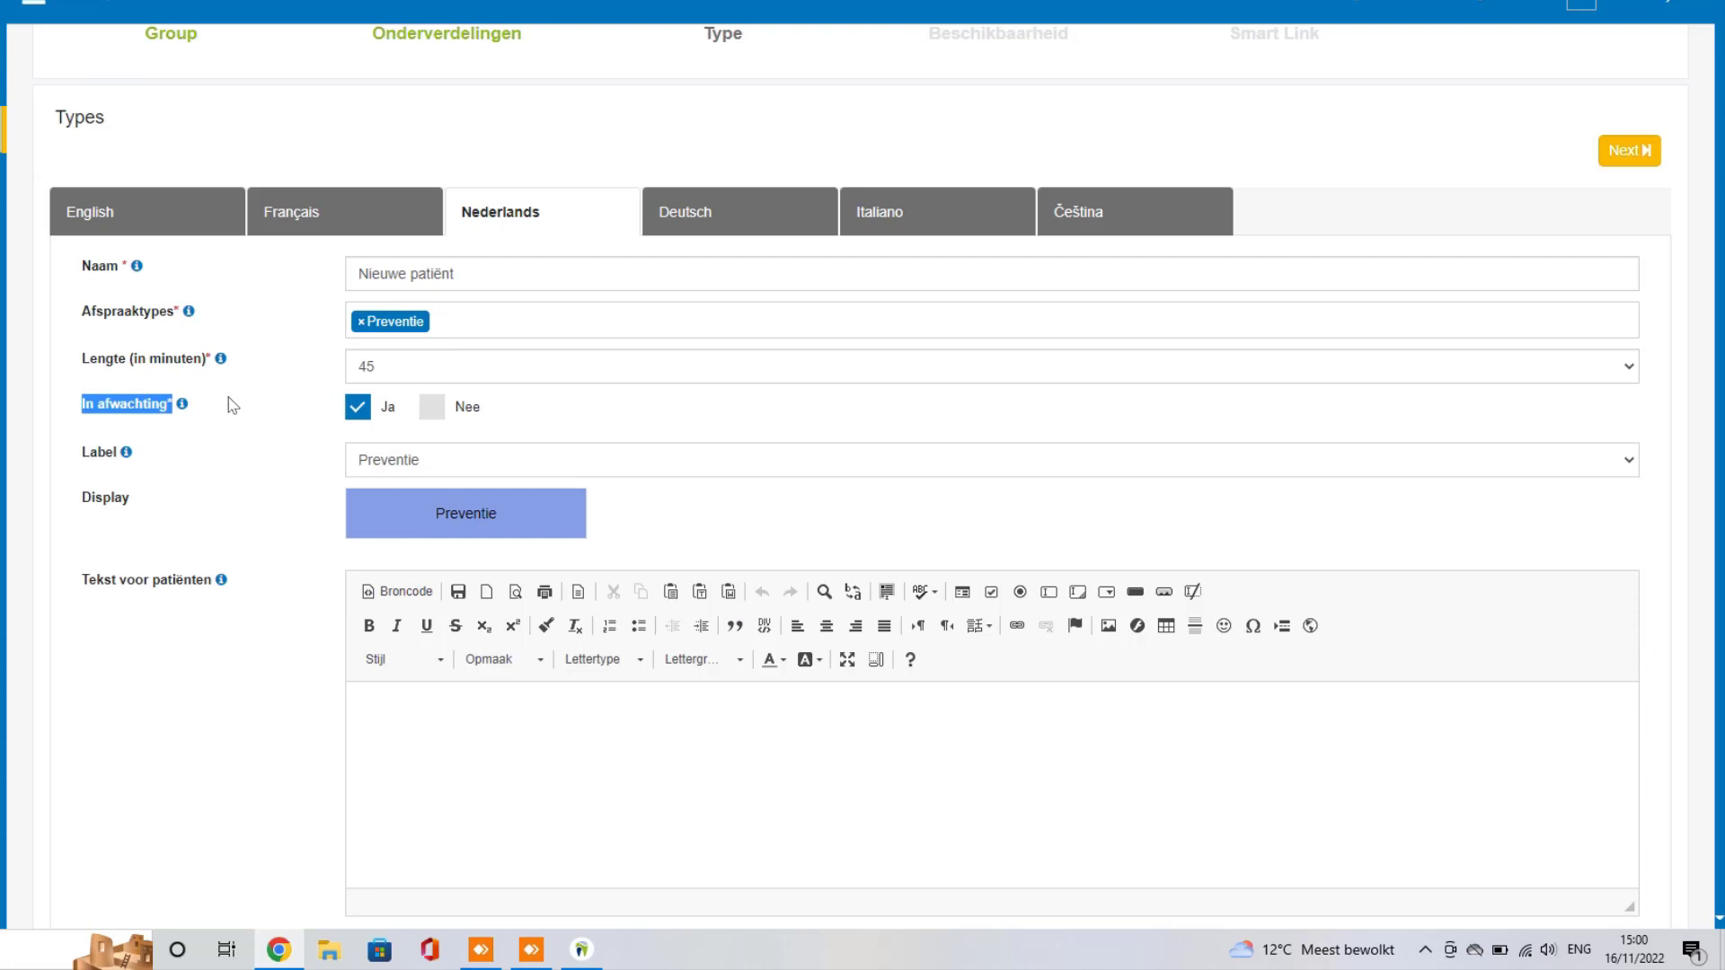
scroll(232, 405, down, 1)
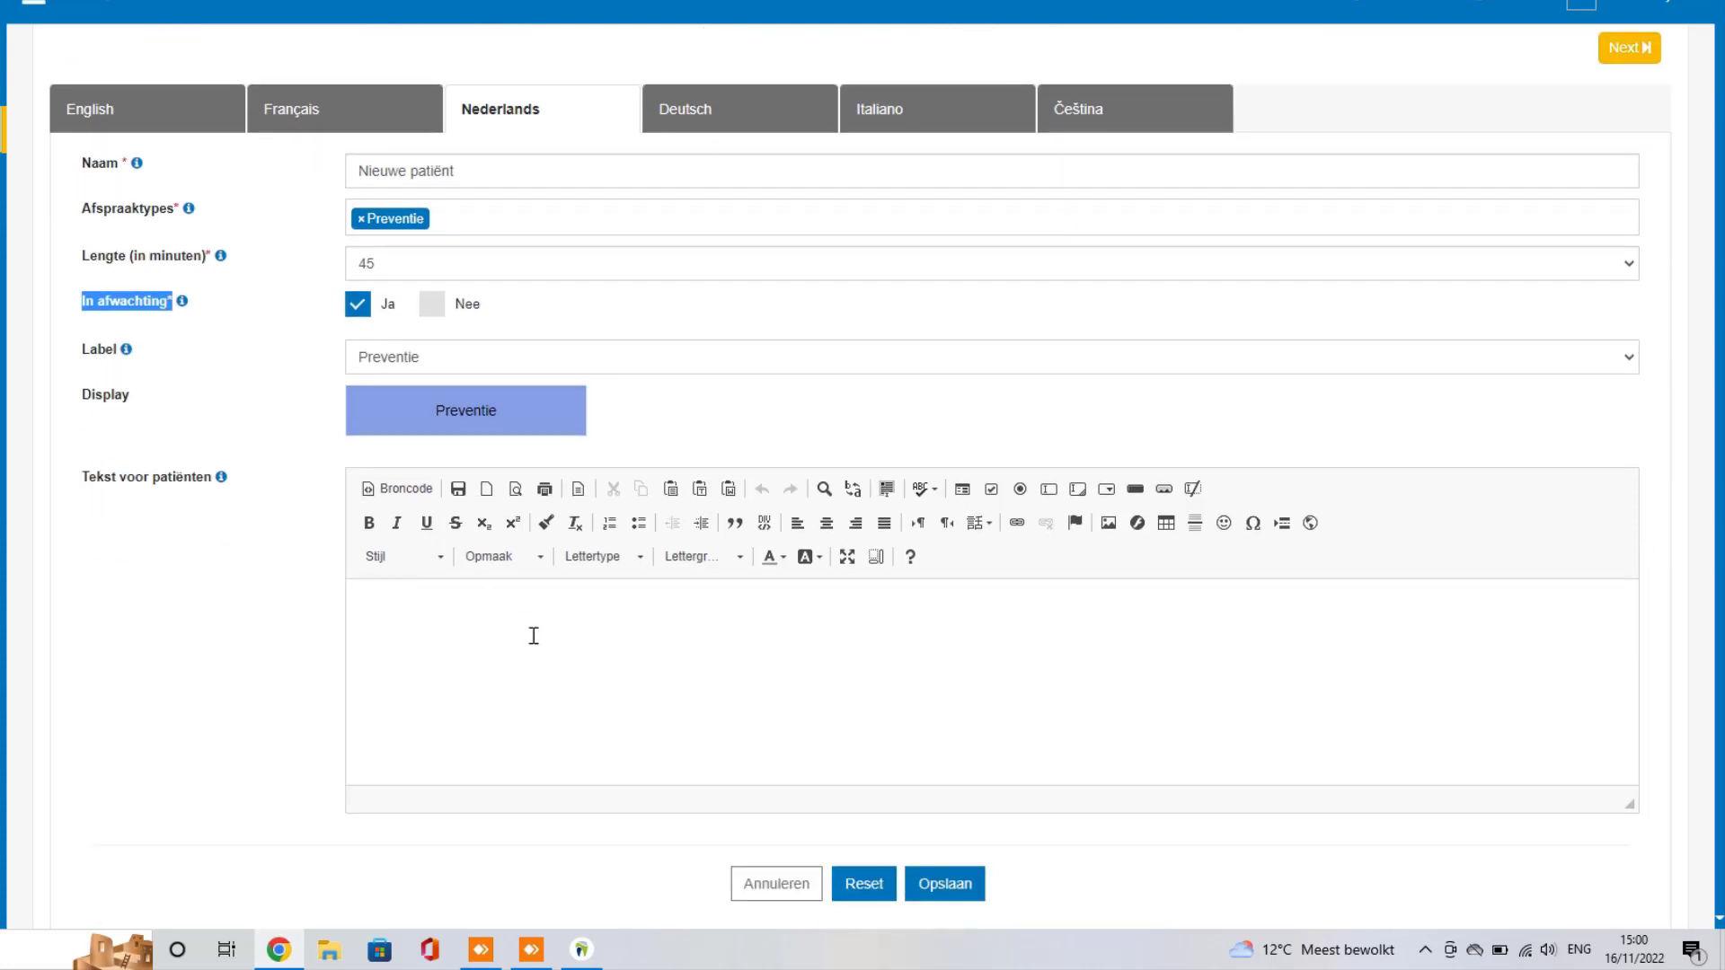
Step: Write a patient text thanking them and reminding them of their identity card, then save
click(534, 636)
text(Beste)
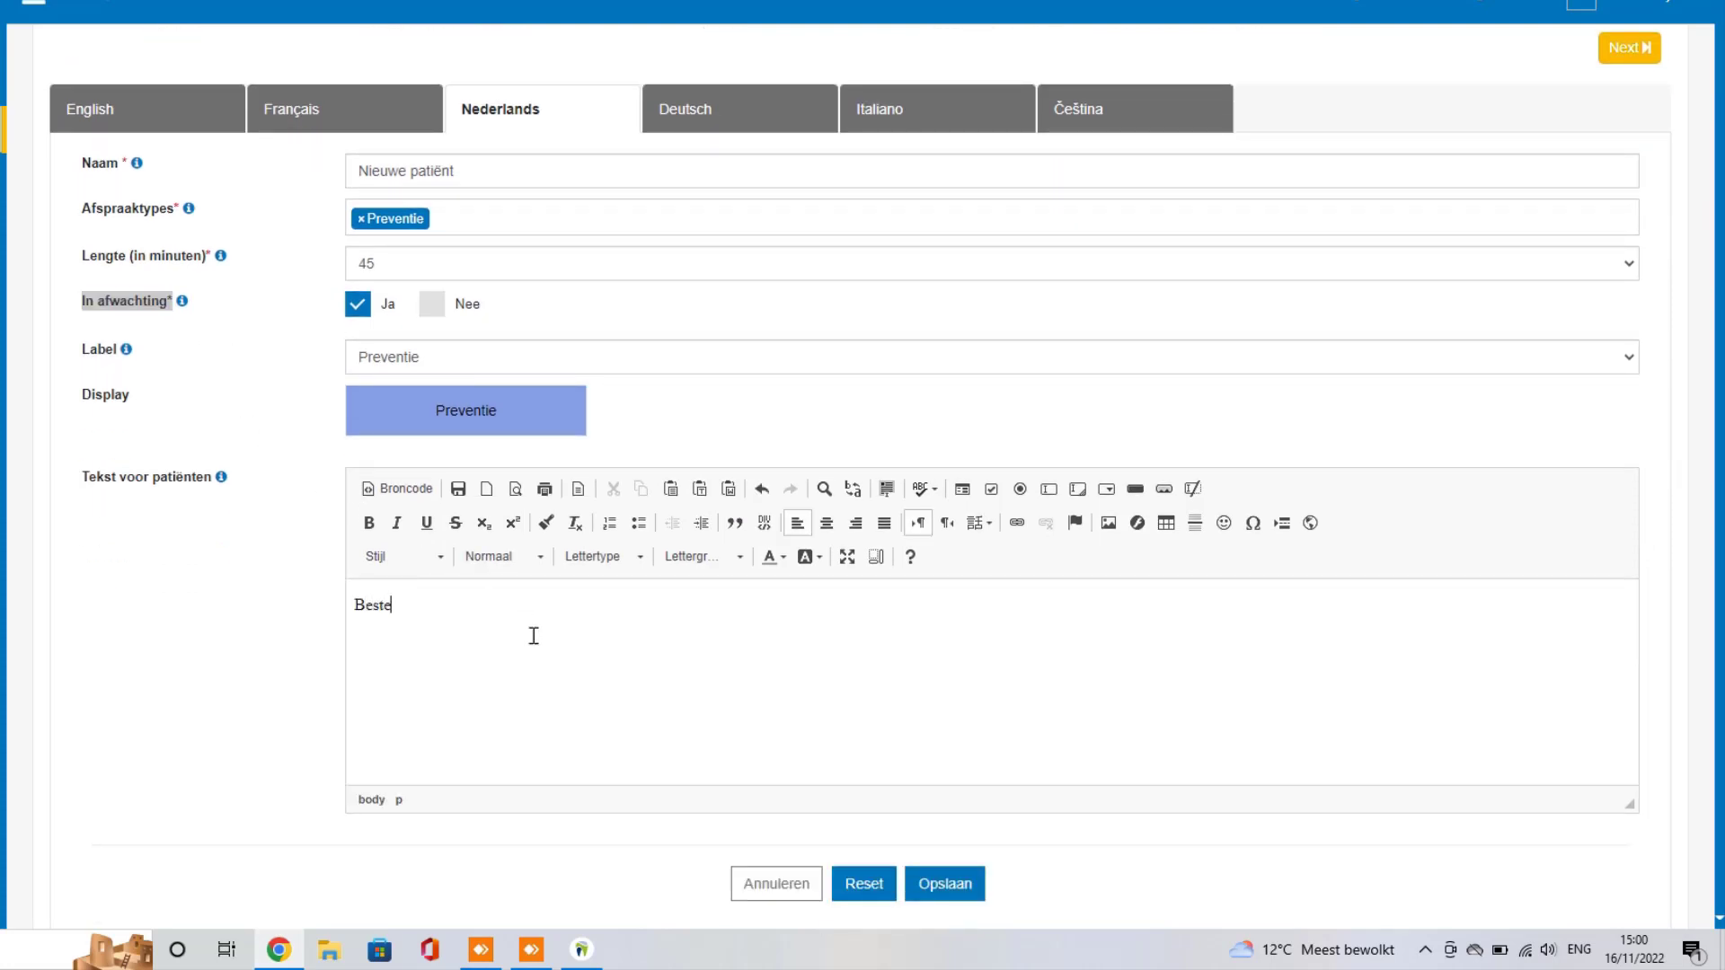
text( patiëntBedankt voor )
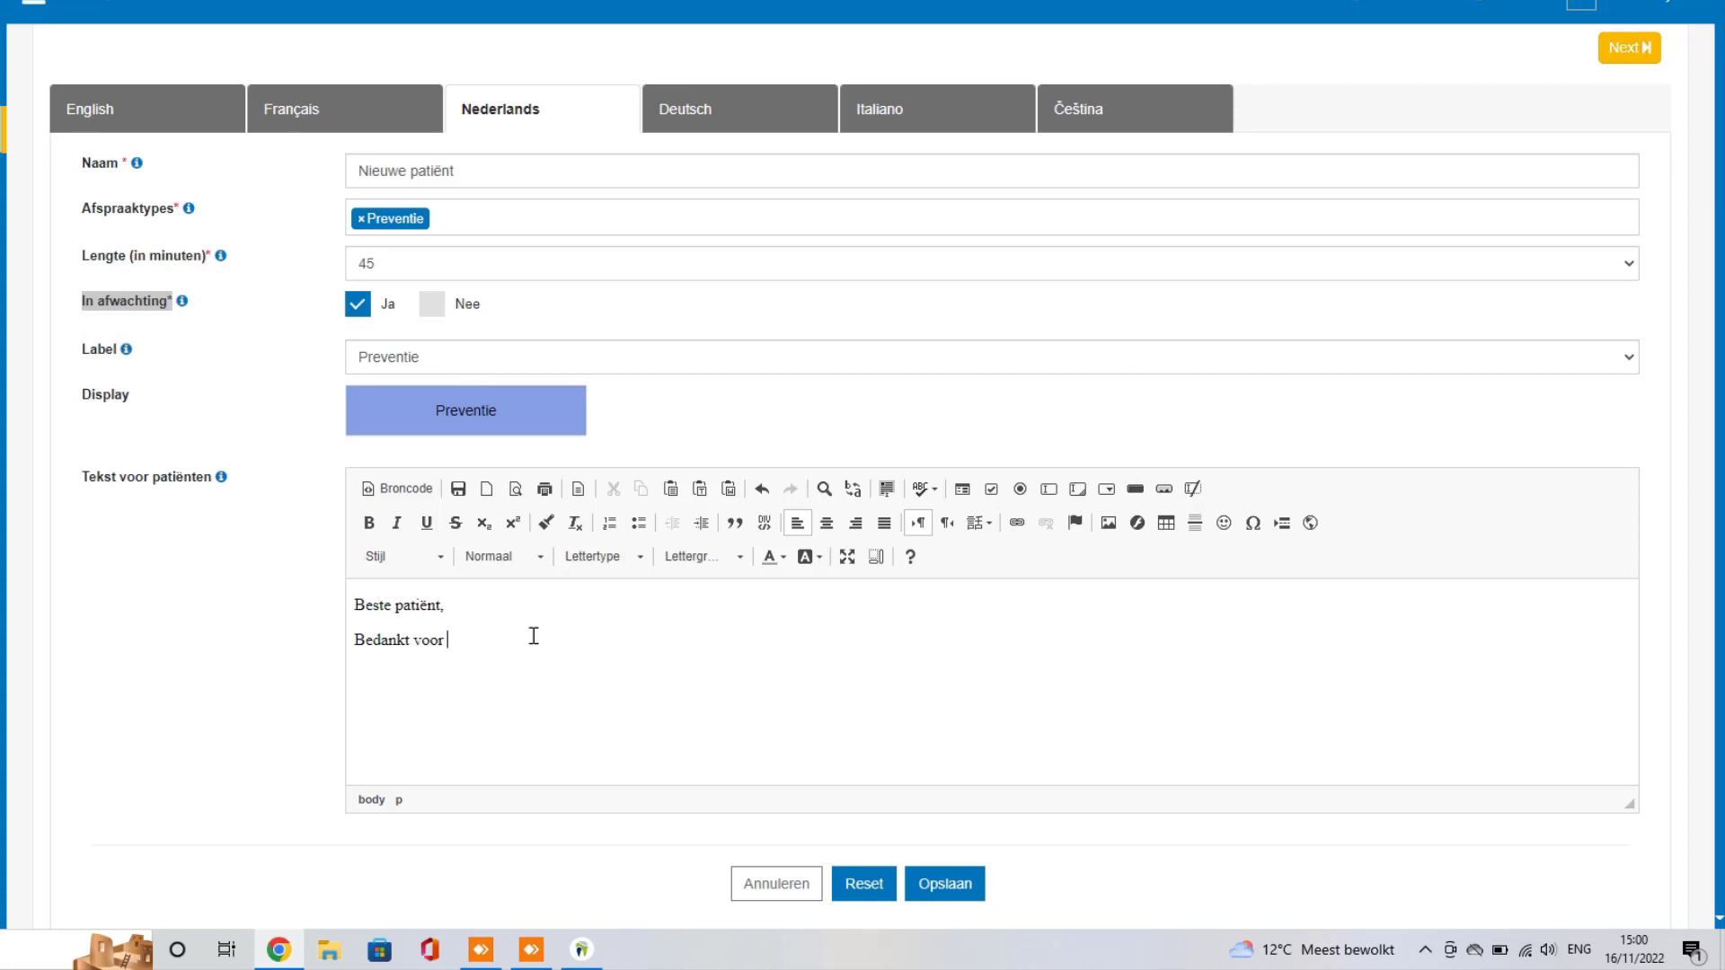
text(uw interesse in onze praktijk! Vergeet voo)
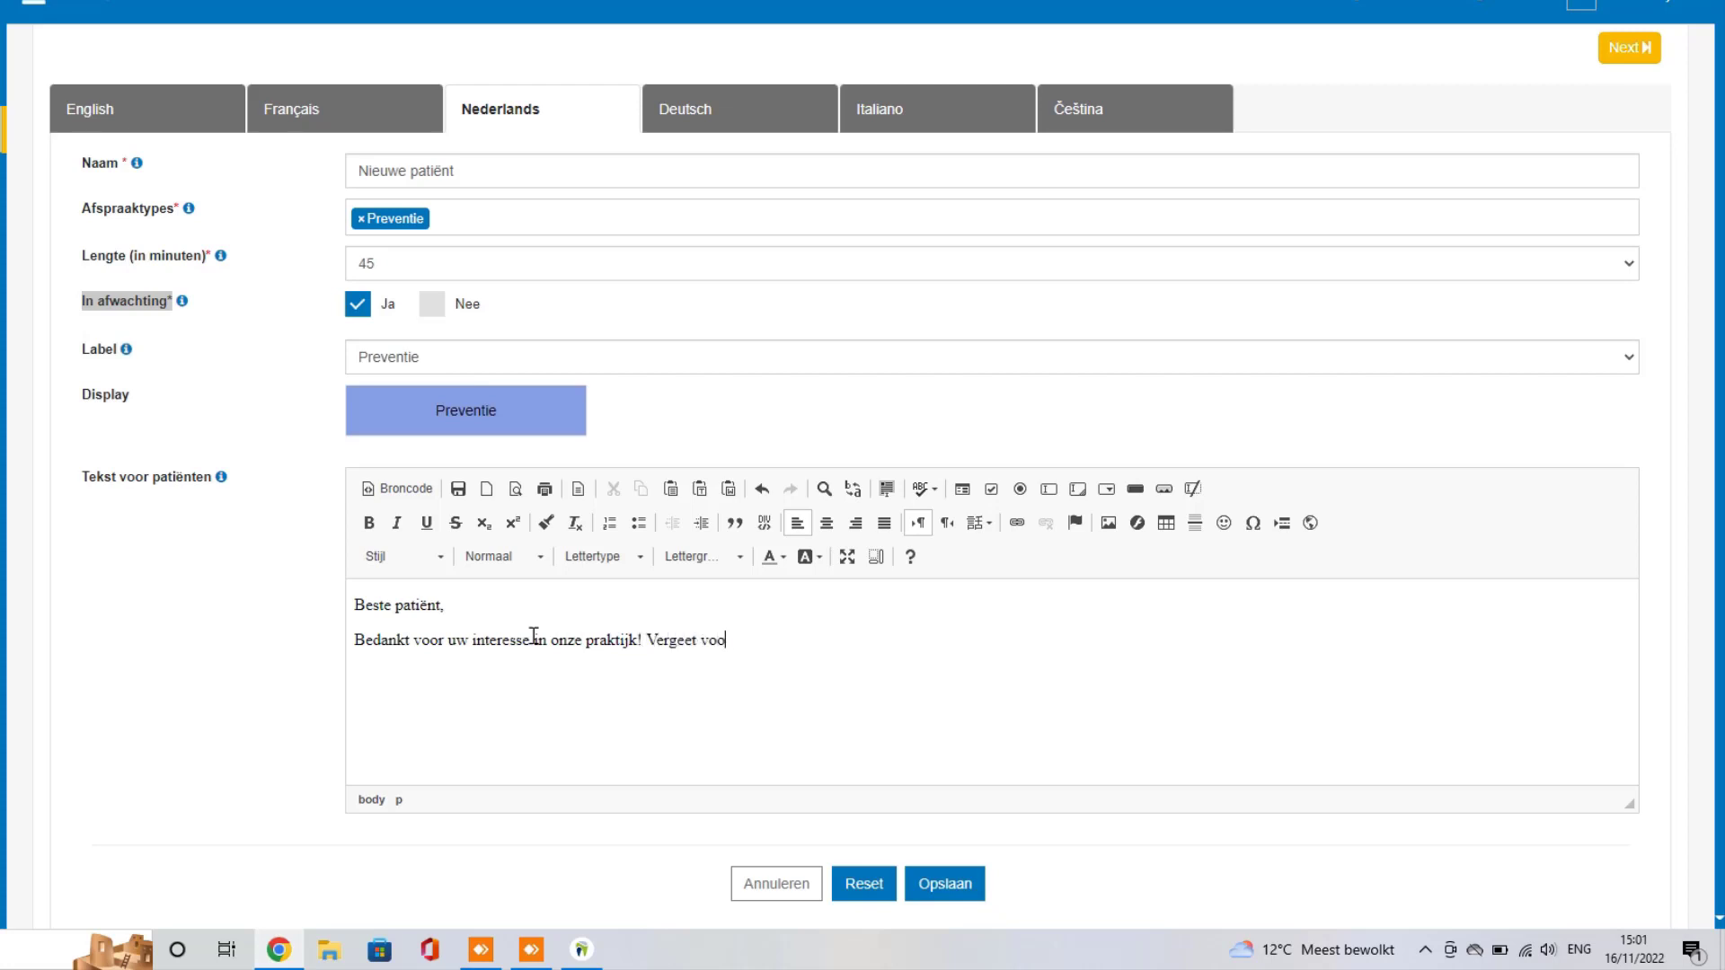
text(r een eerste bezoek zeker)
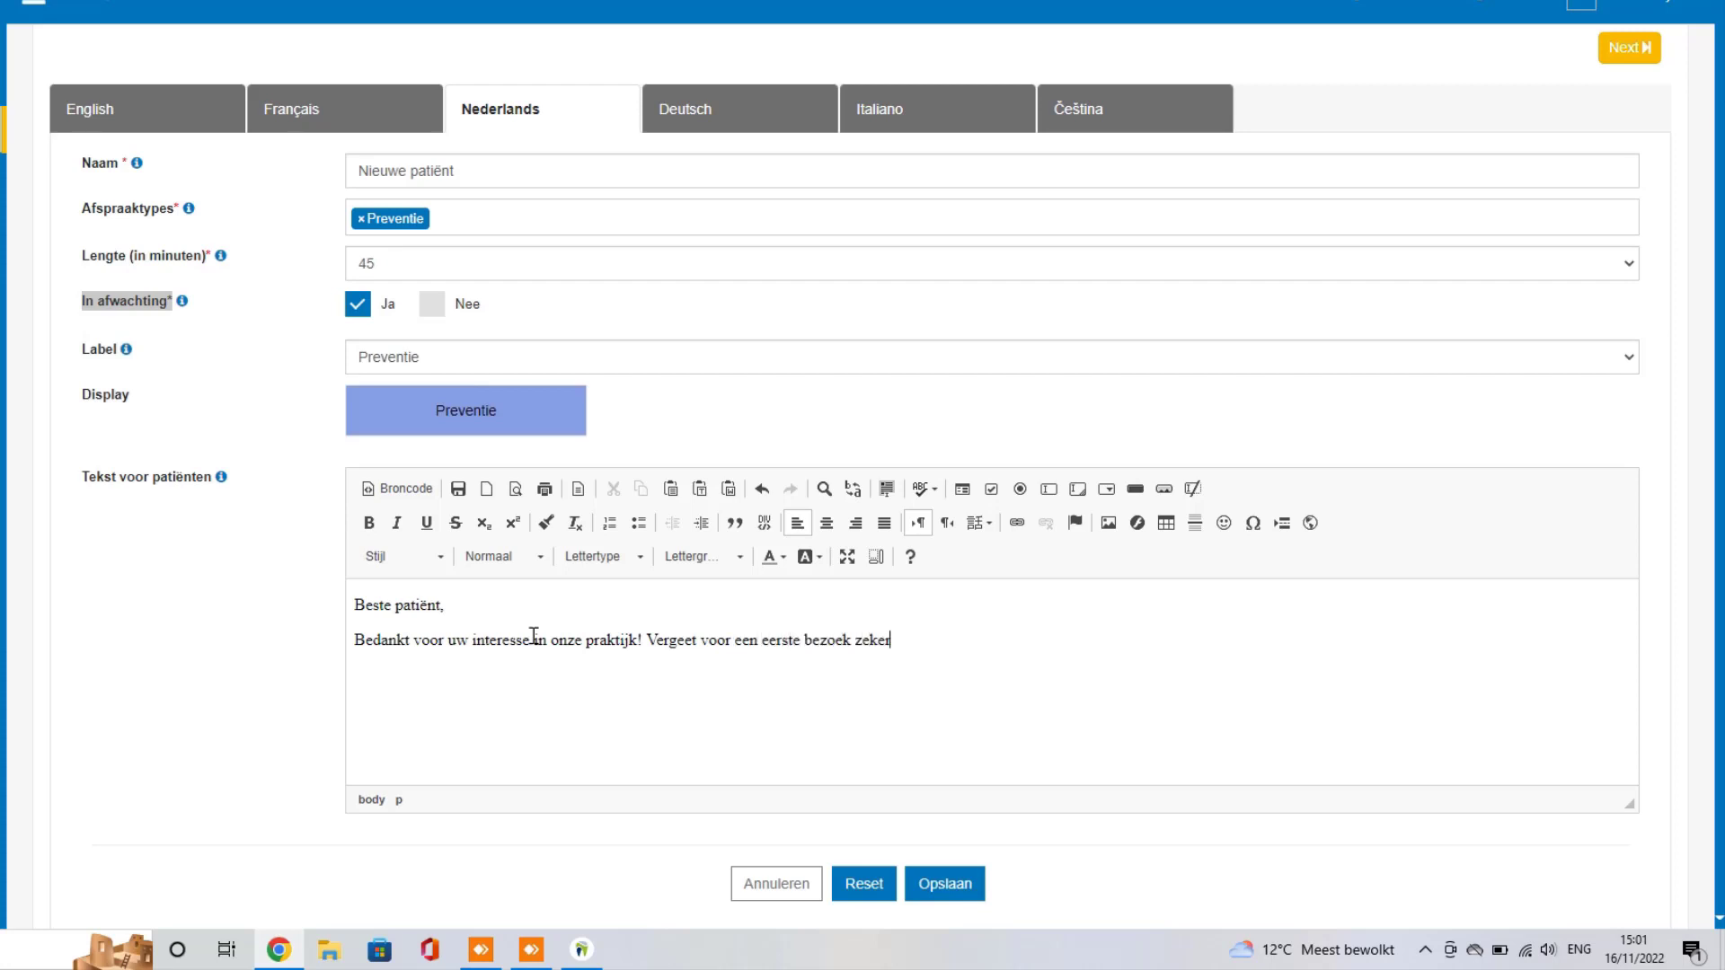
text( uw identi)
text(teitskaa)
text(rt niet, ze)
key(BackSpace)
key(BackSpace)
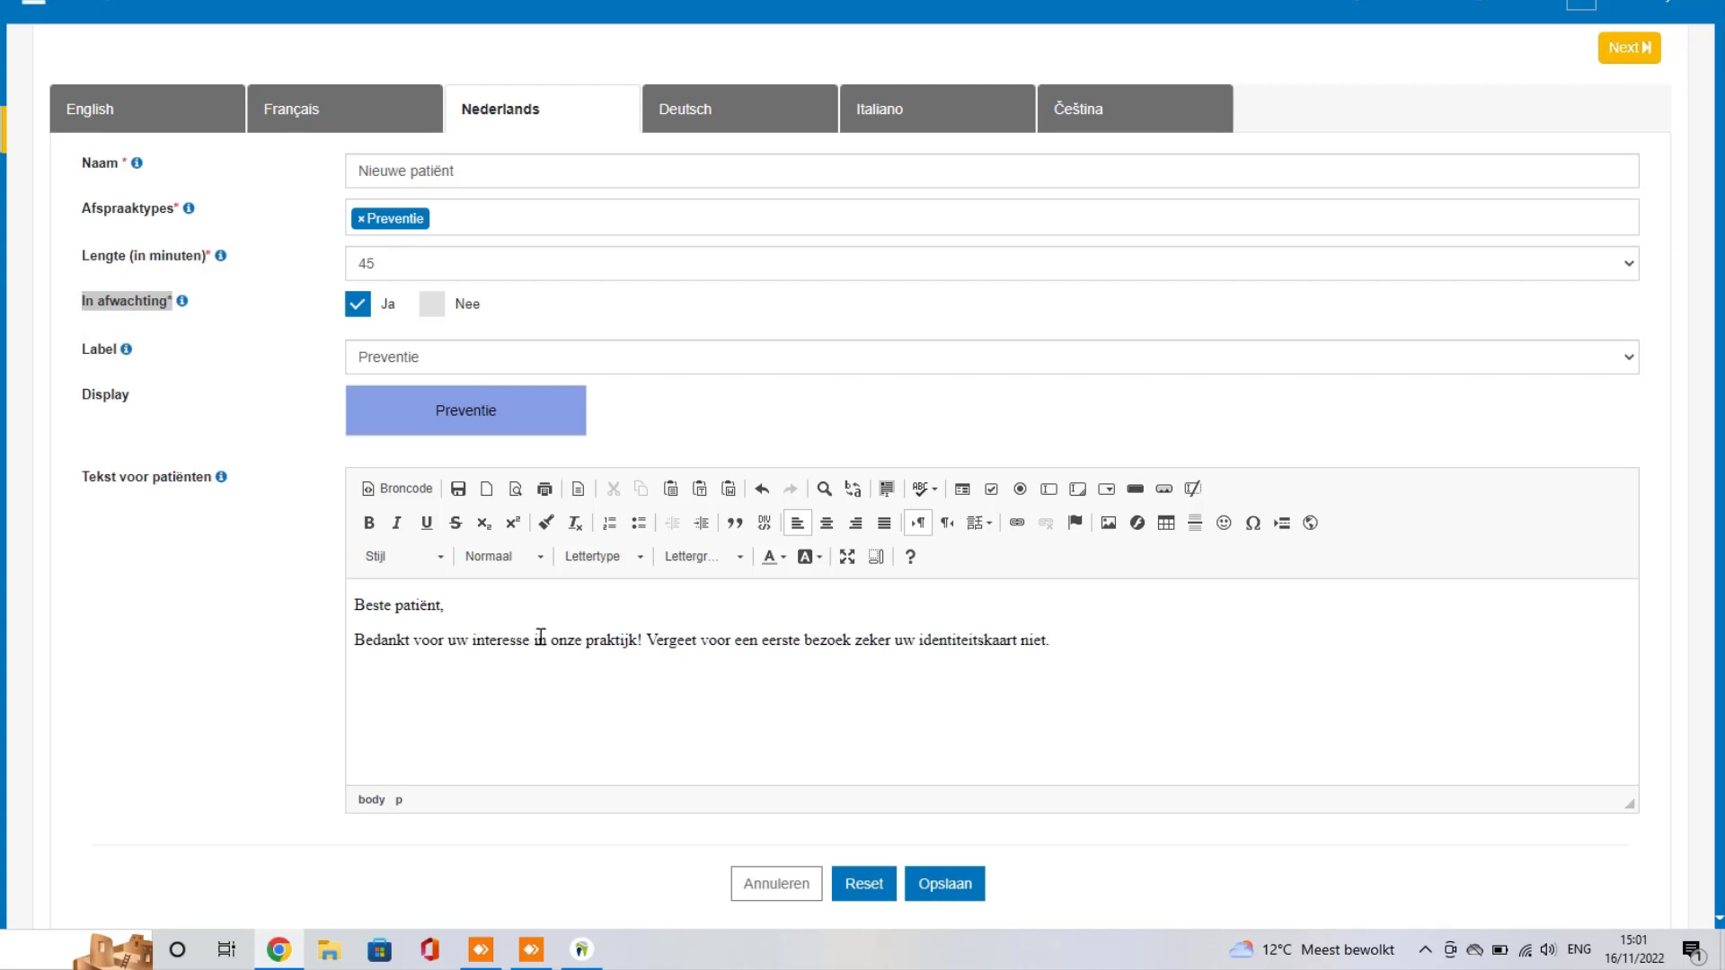
click(951, 886)
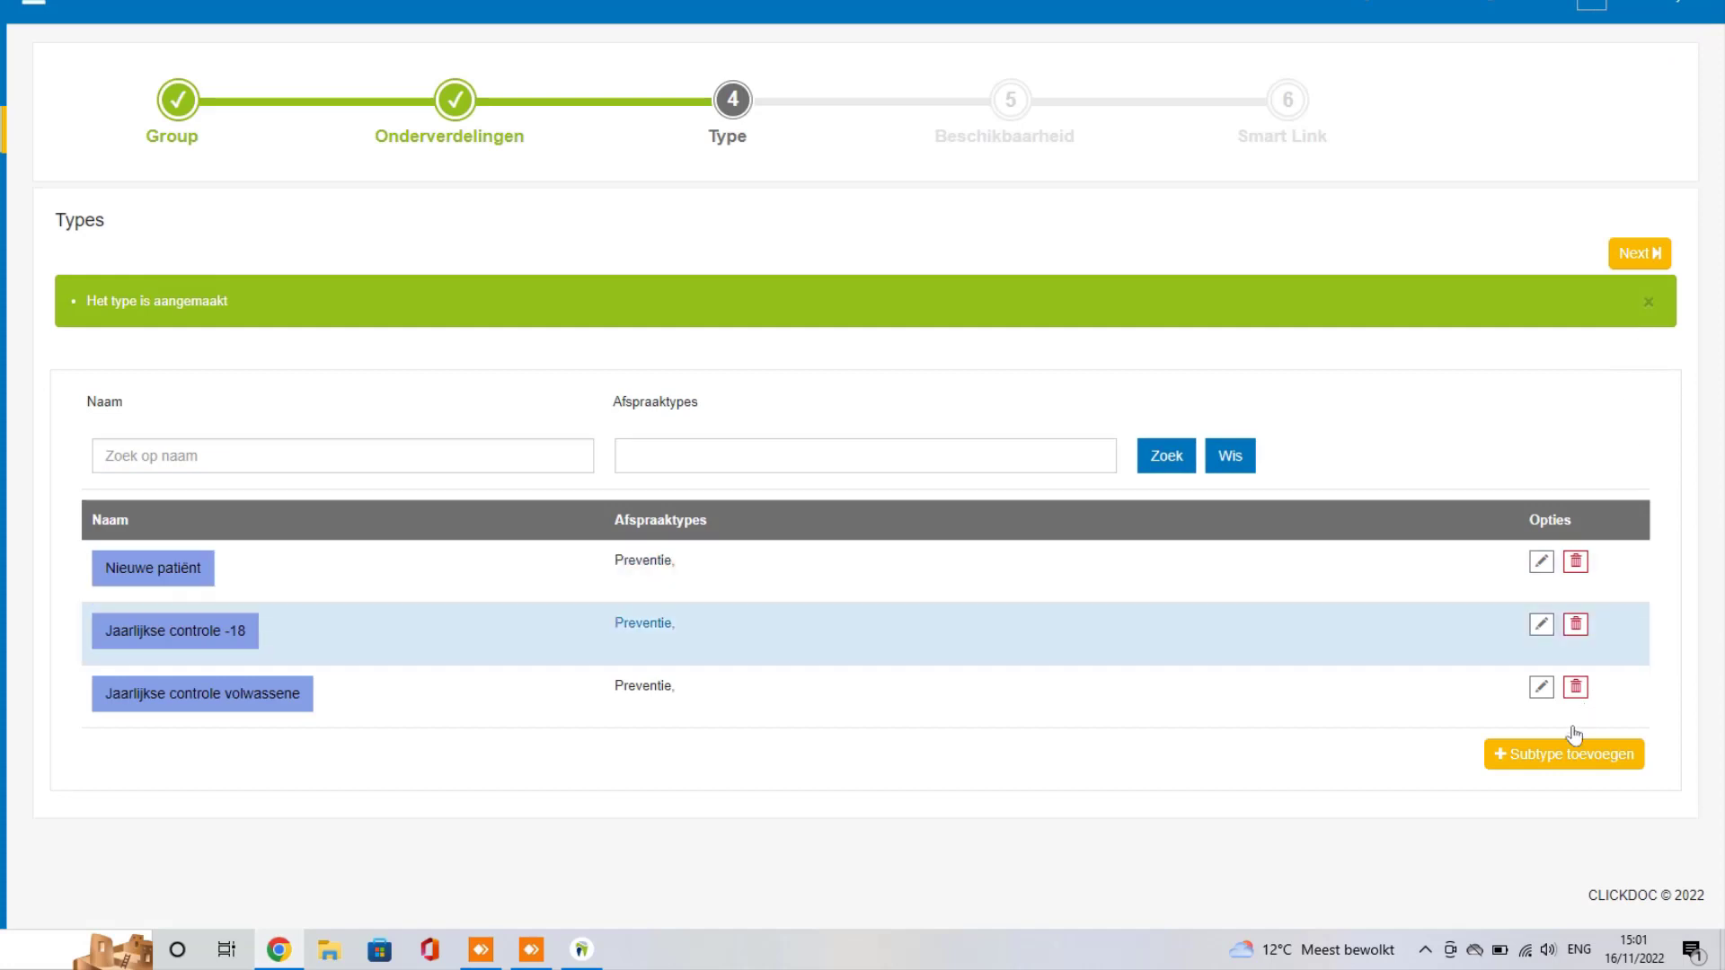
Step: Add subtype 'Urgentie' with the Urgentie appointment type, 30 minutes, and Geen label
click(1546, 756)
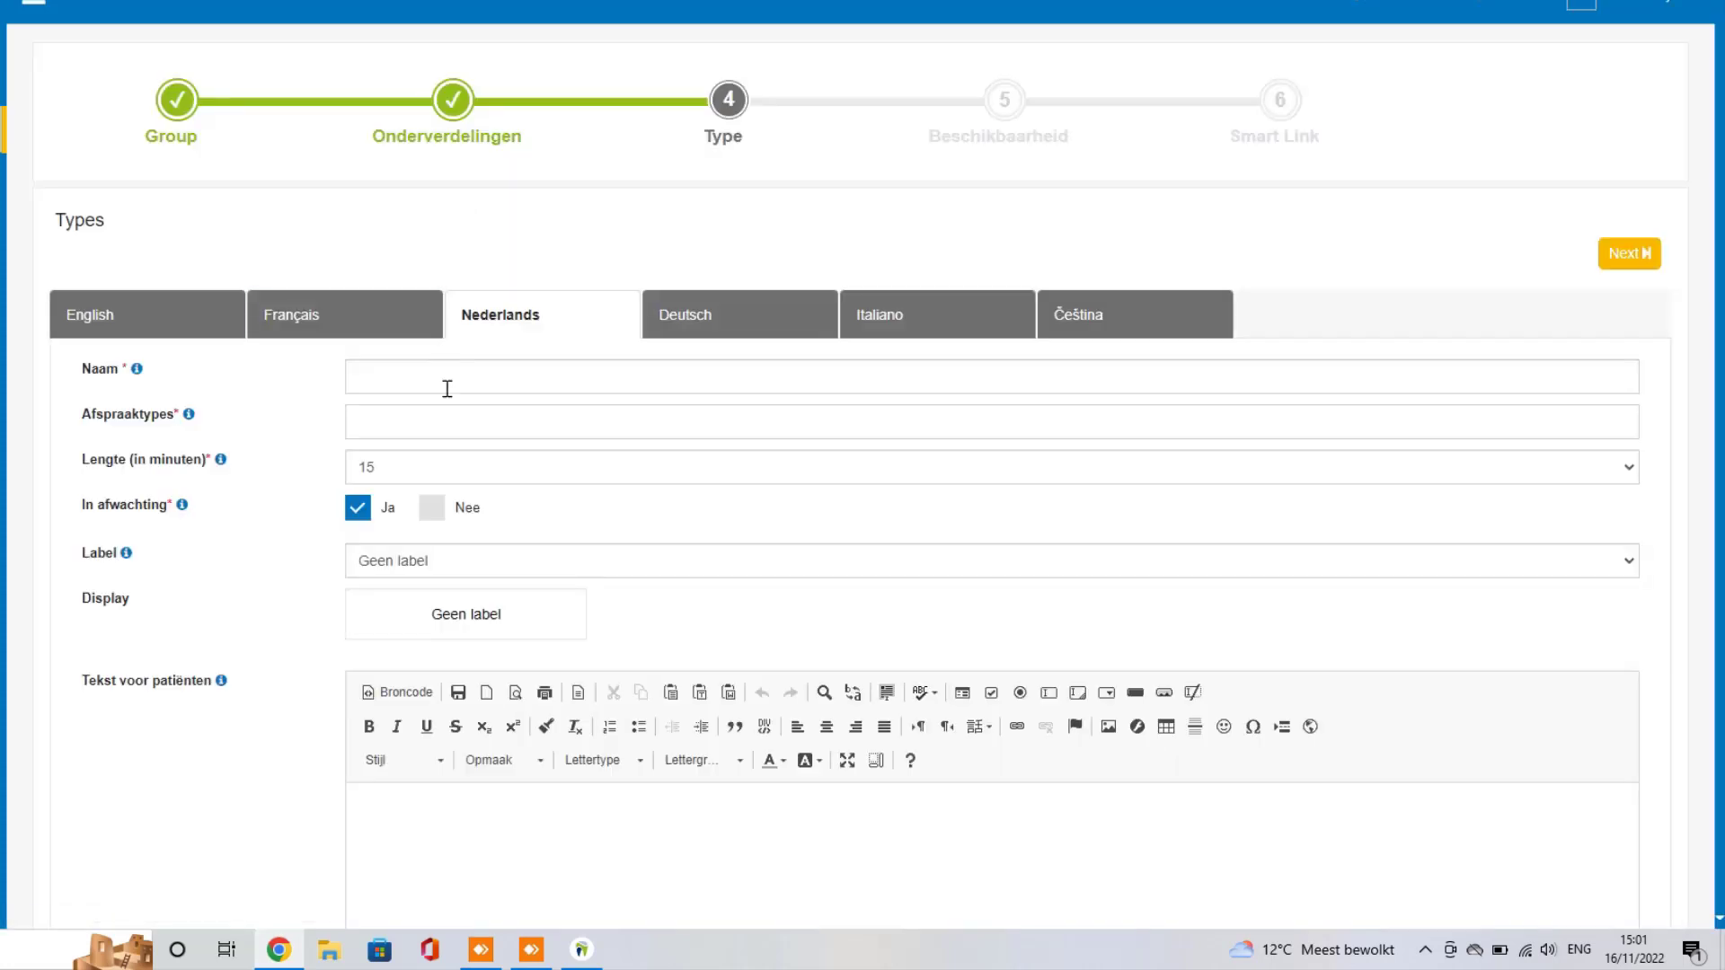
click(447, 388)
text(Urgentie)
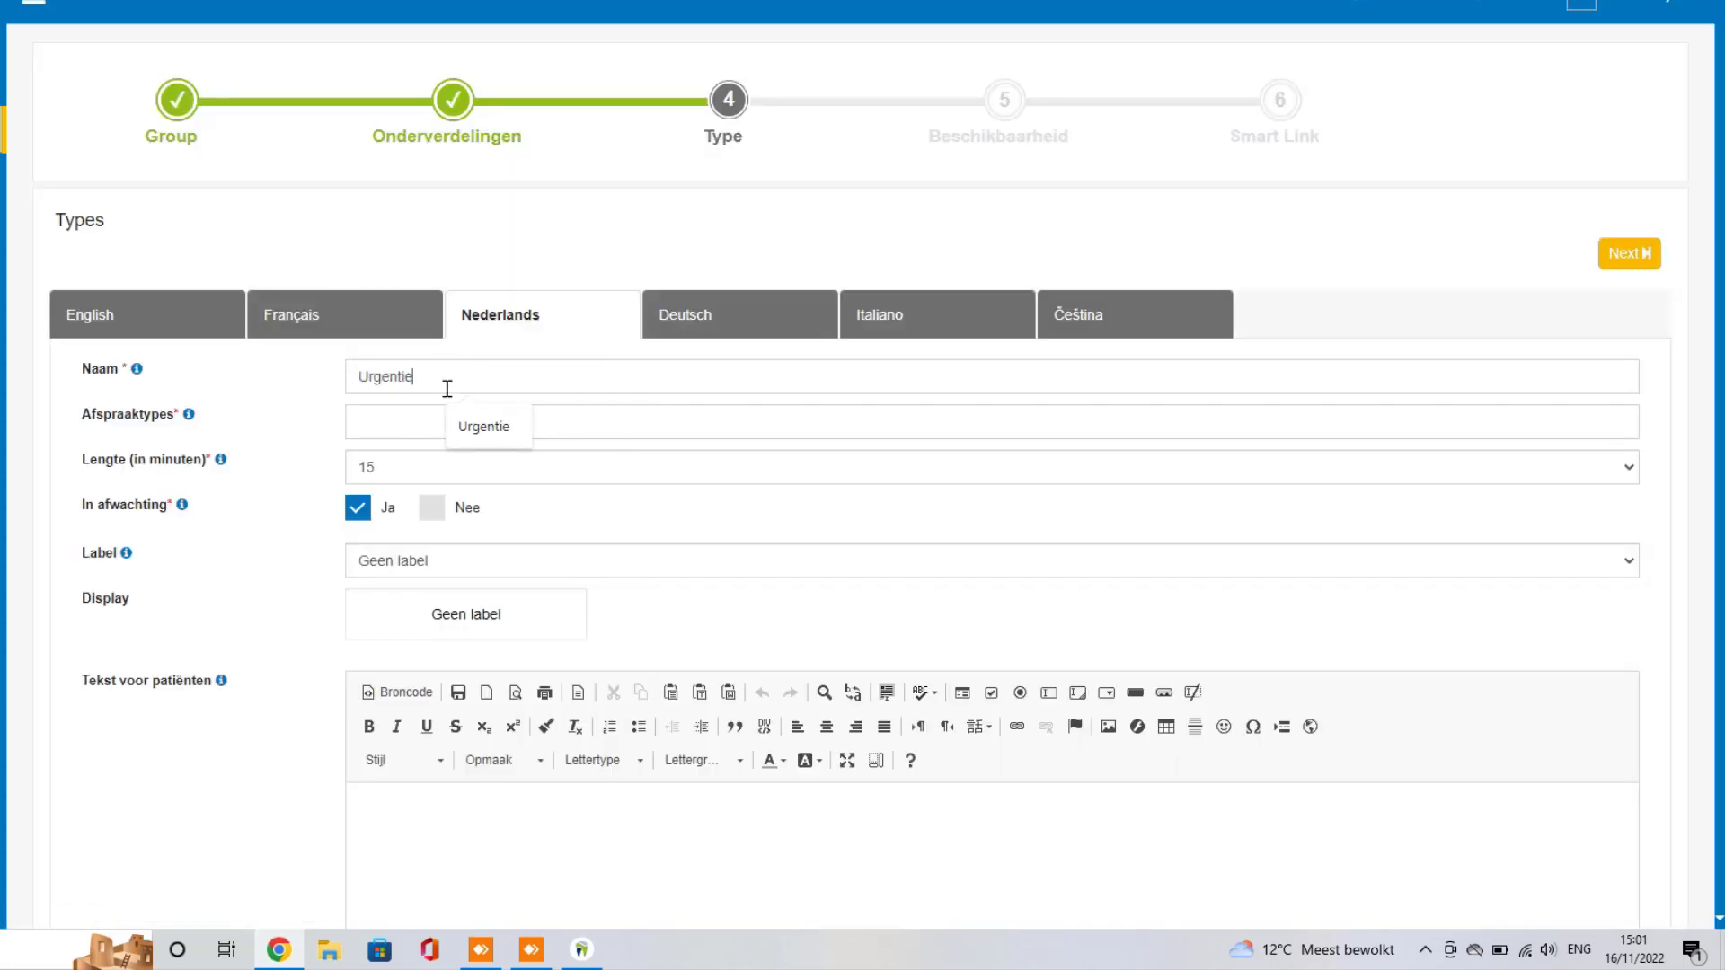
click(445, 418)
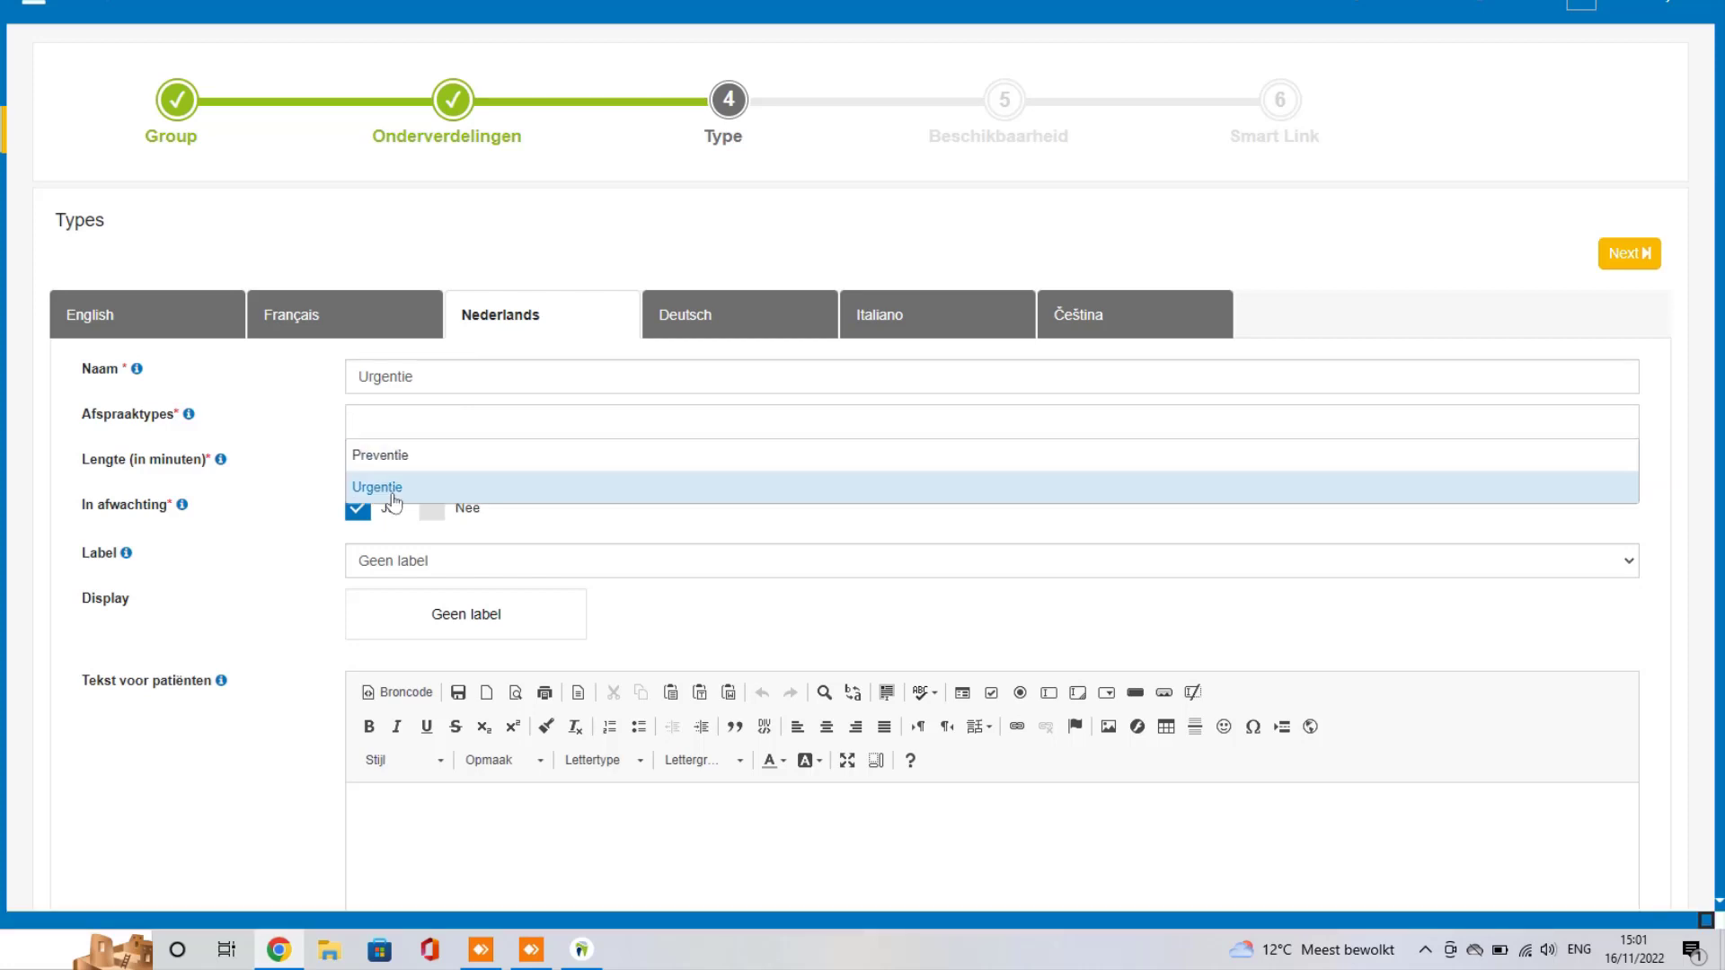
click(389, 486)
click(436, 472)
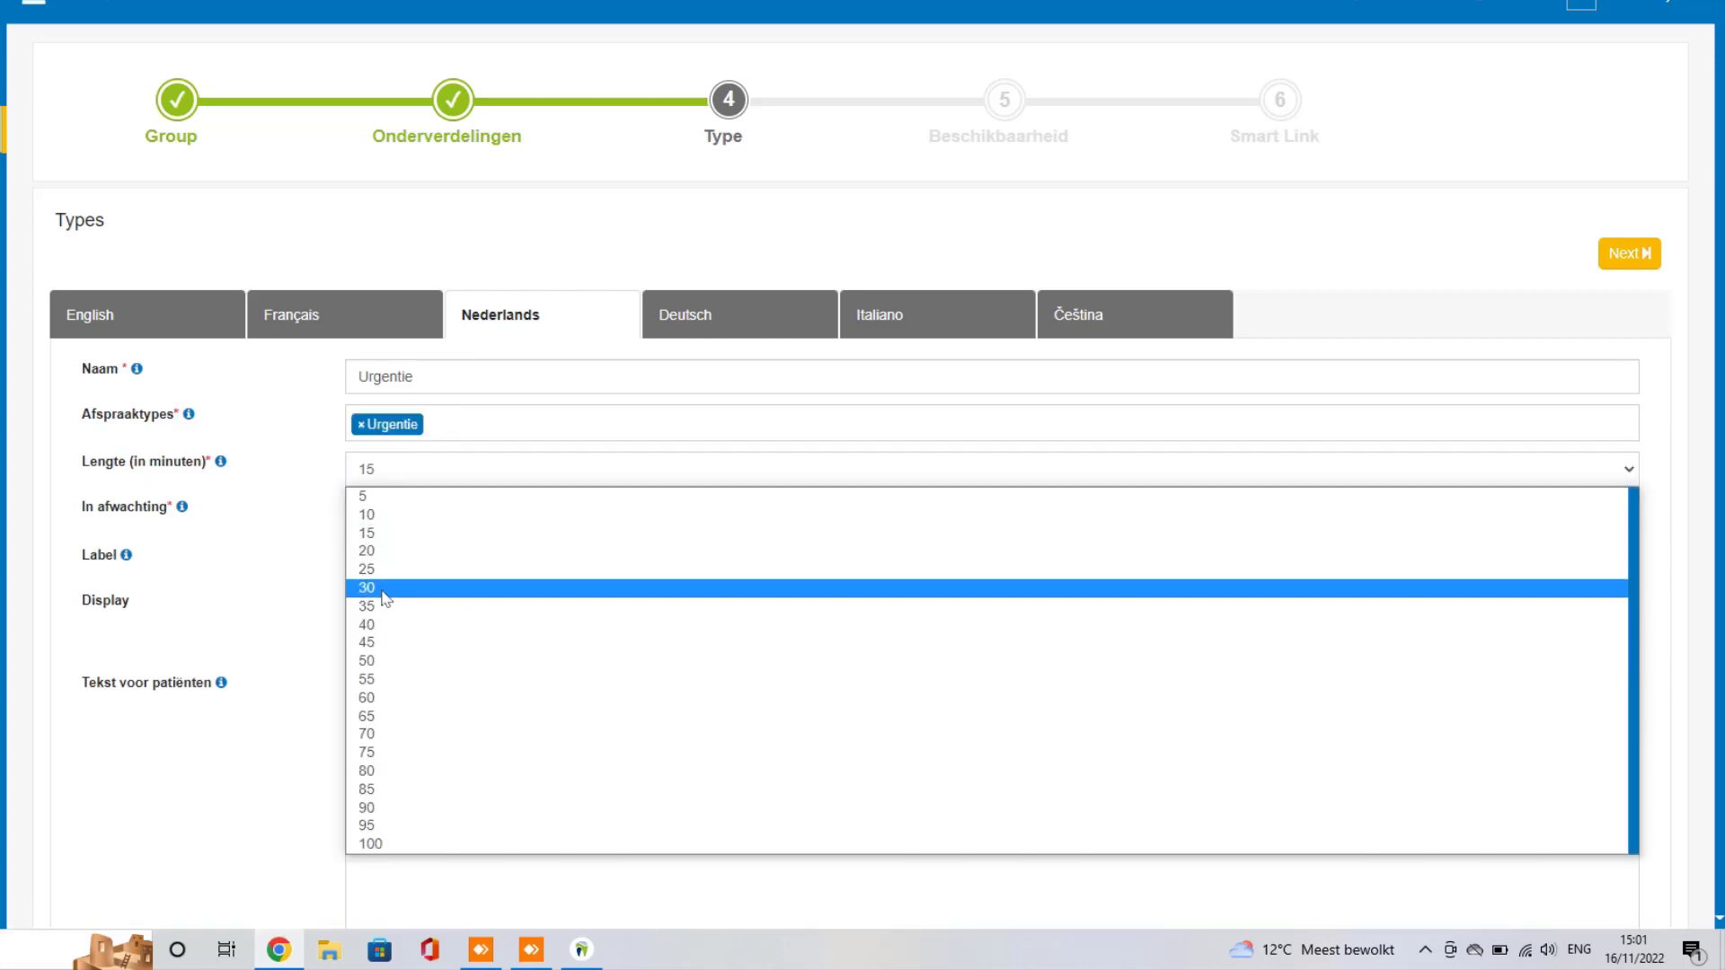
click(375, 597)
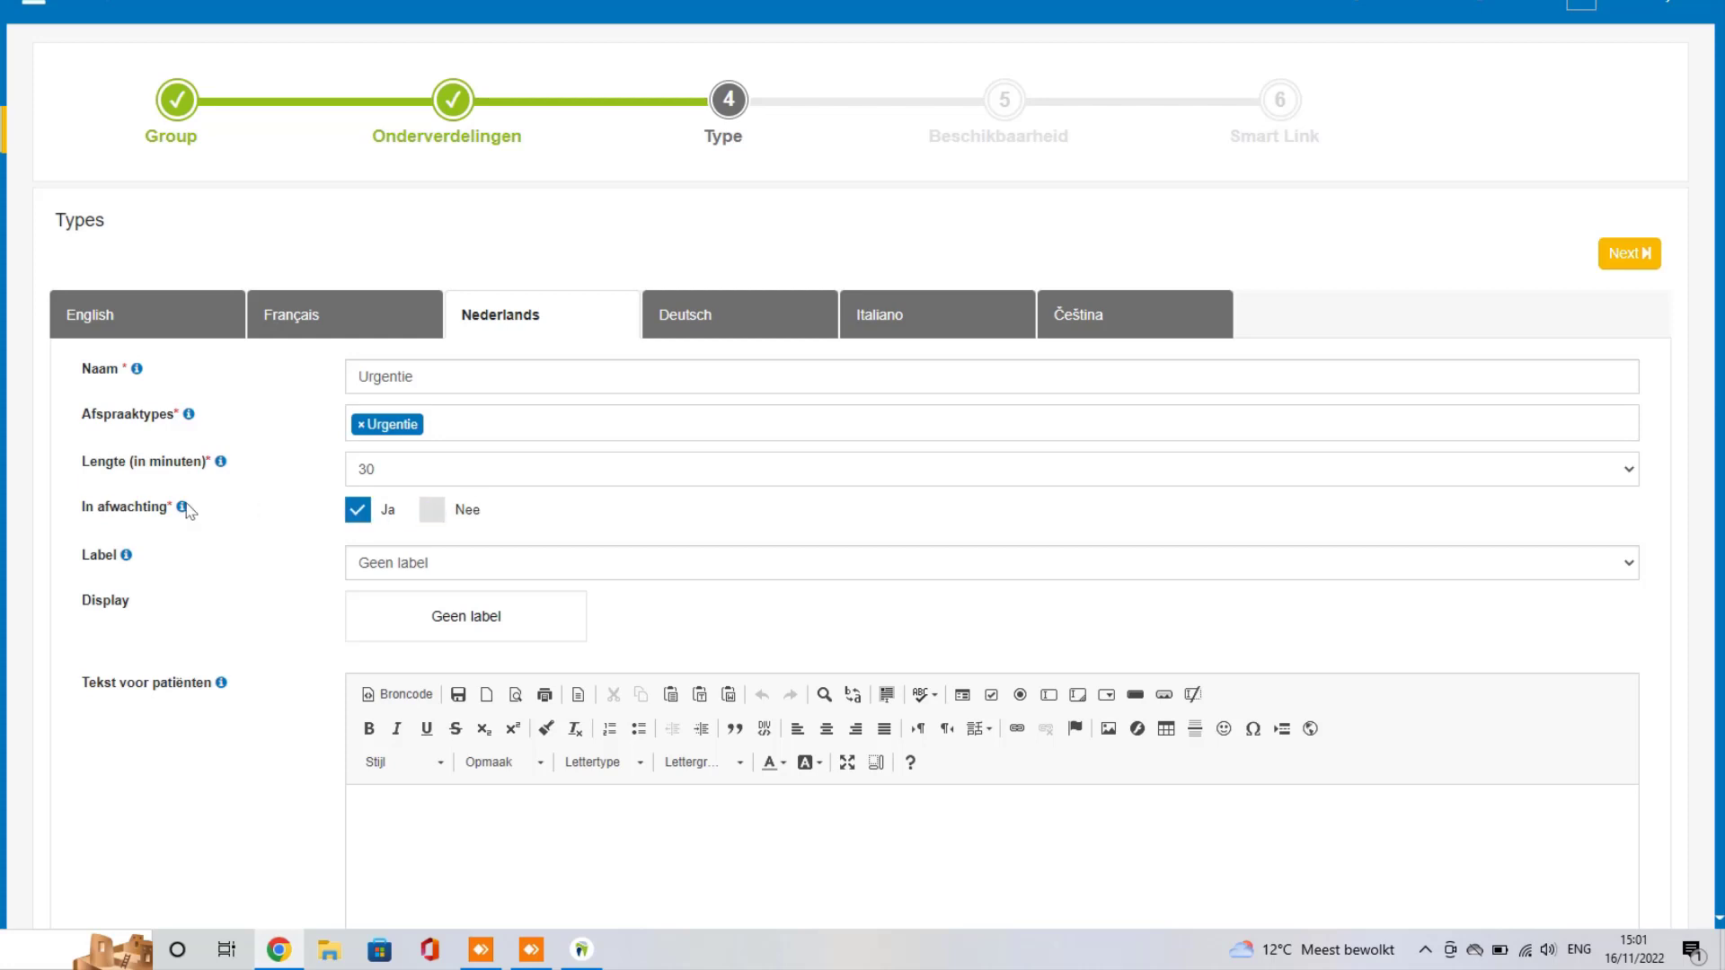
mouse_move(183, 506)
scroll(301, 458, down, 1)
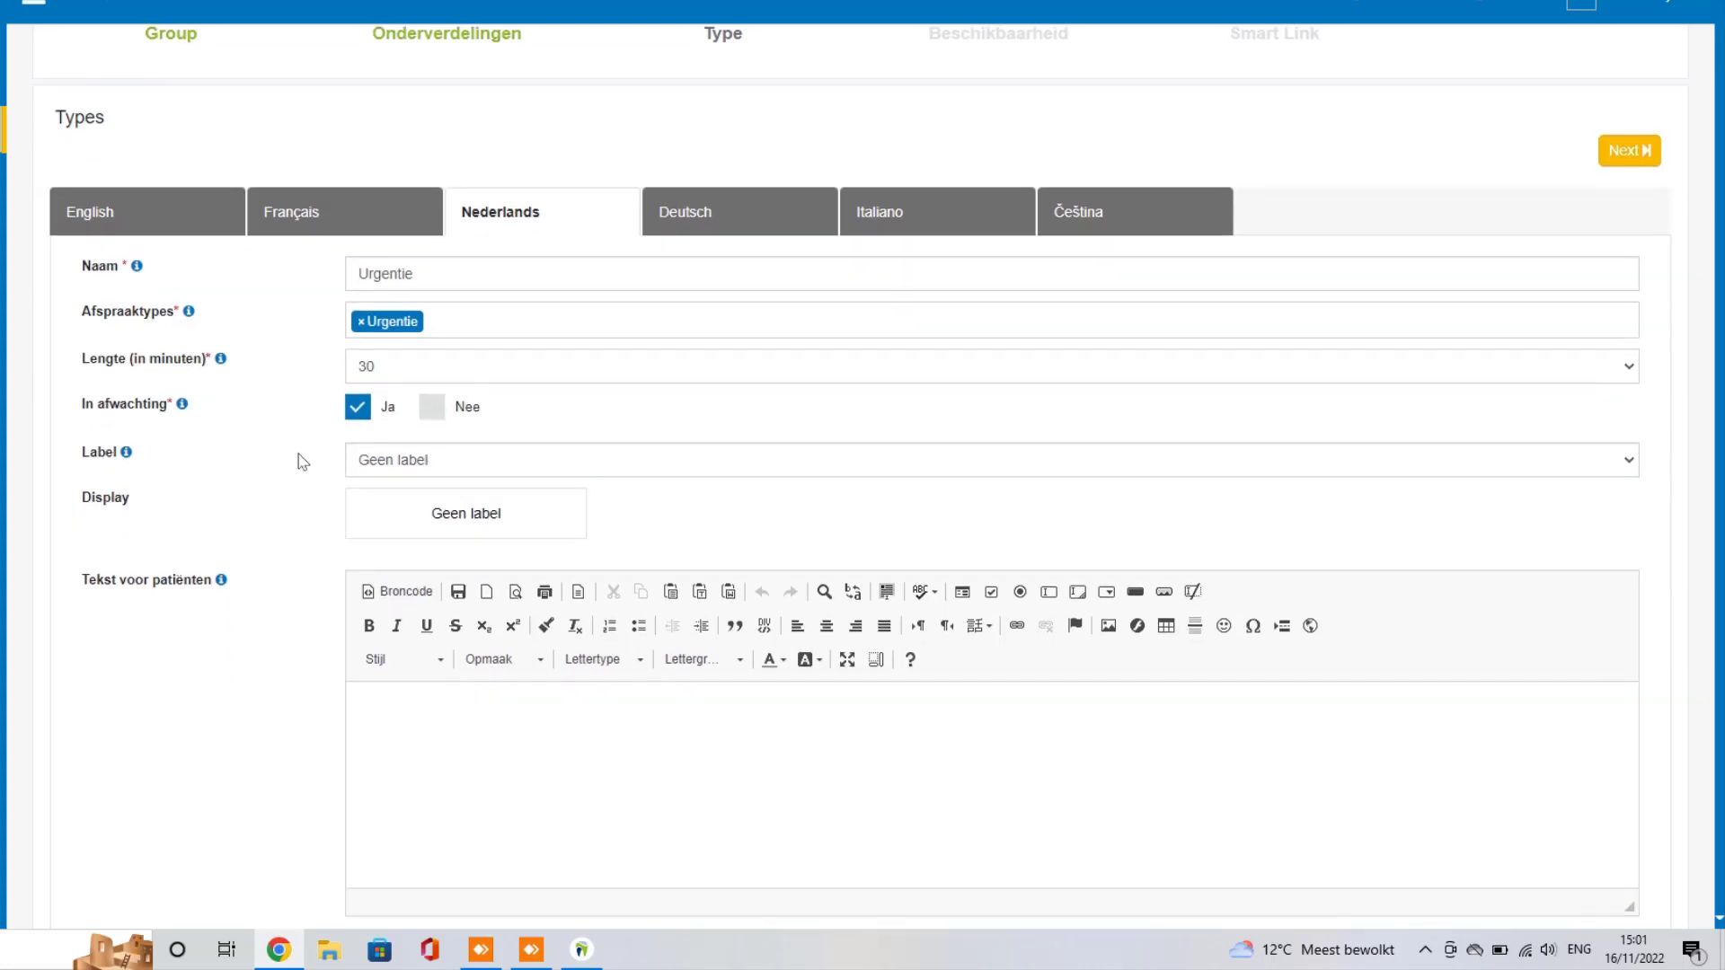
click(400, 473)
click(400, 473)
scroll(228, 440, down, 1)
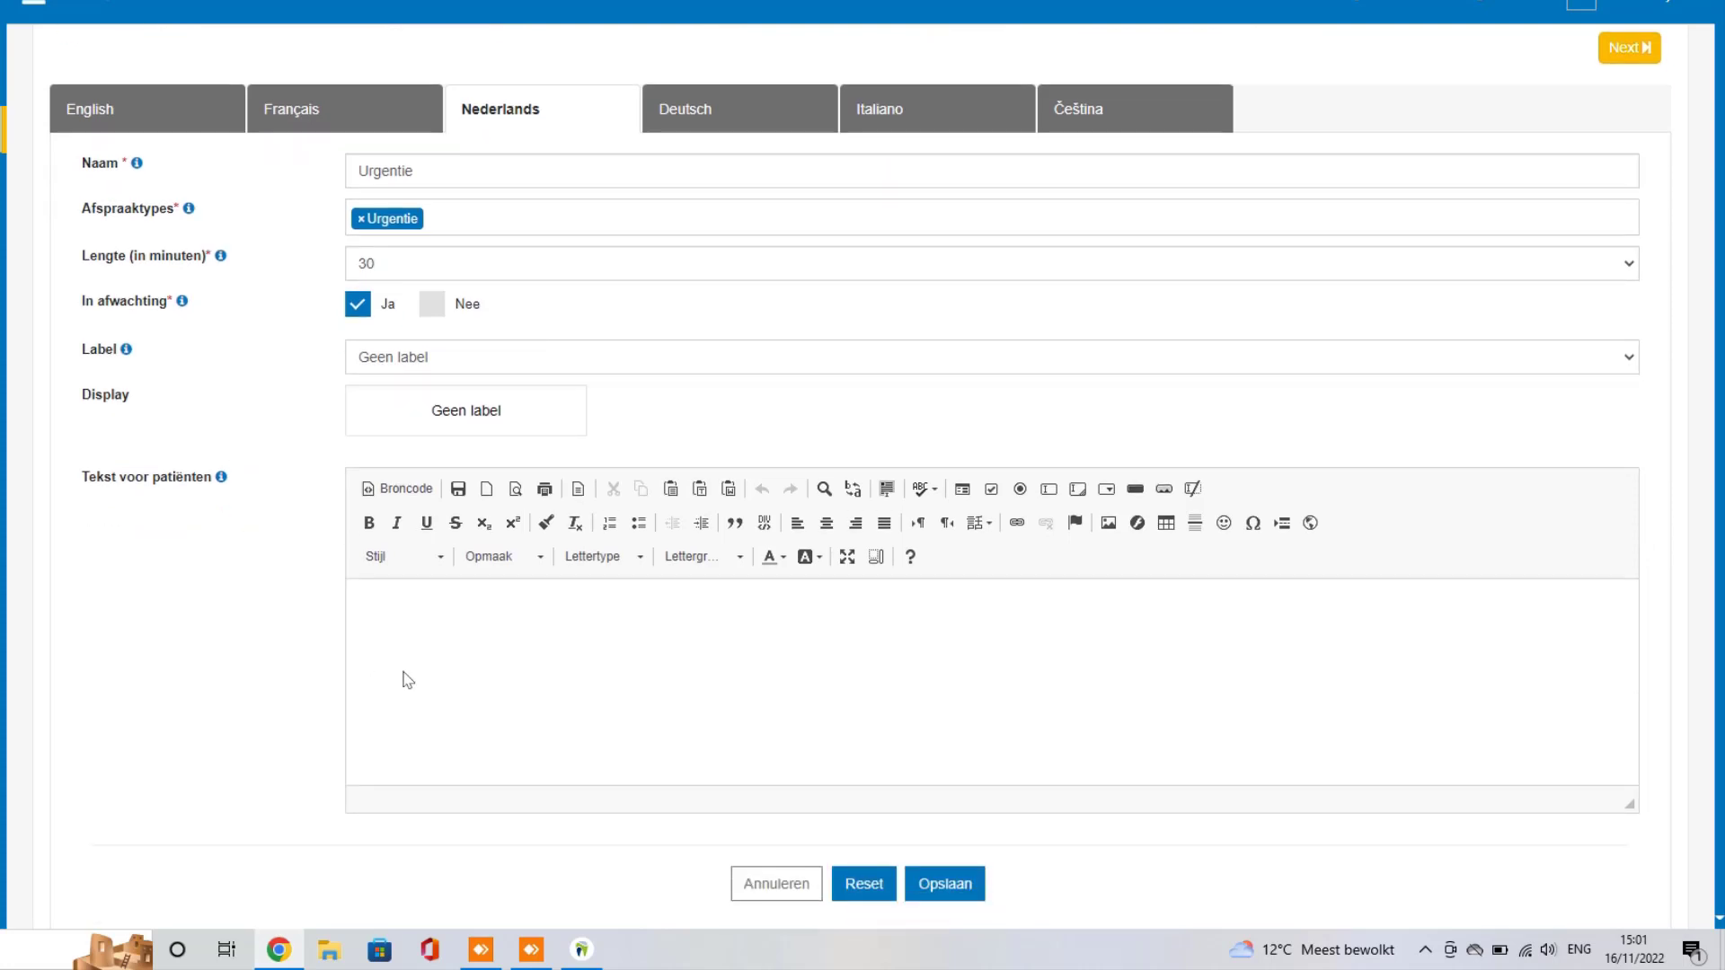
Step: Enter patient text saying this is bookable only as an urgentie, not a yearly check-up, and save
click(481, 646)
text(Bes)
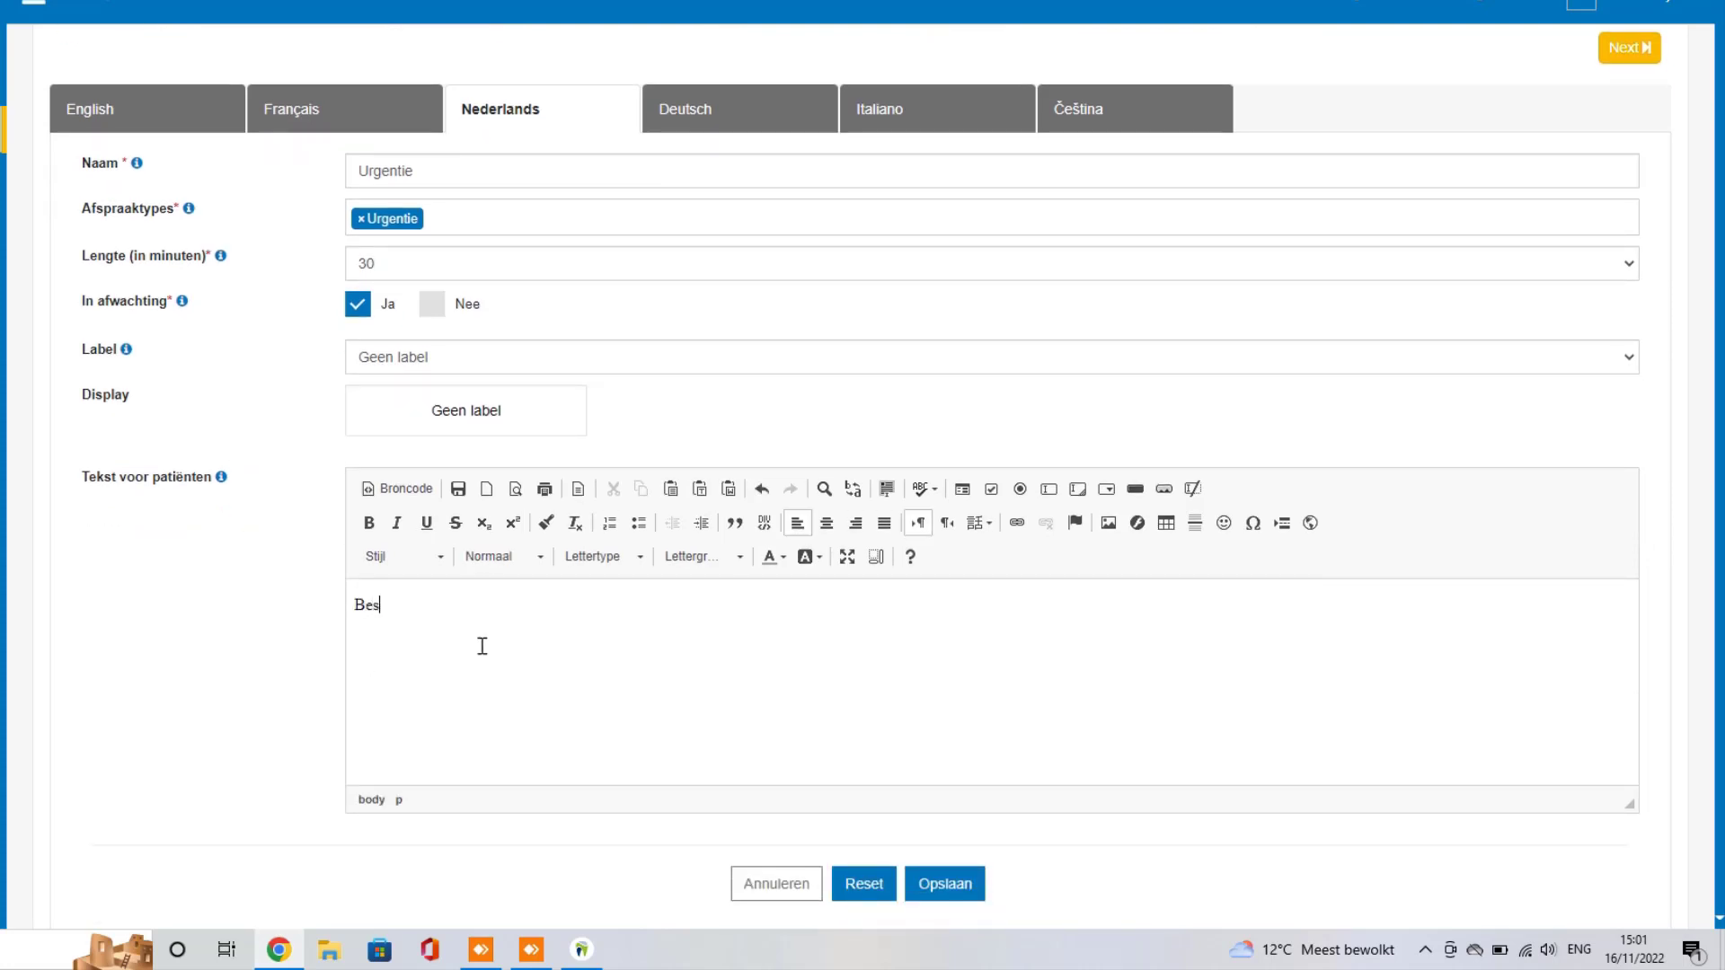
text(te patiënt, Dit la)
text(aak kan)
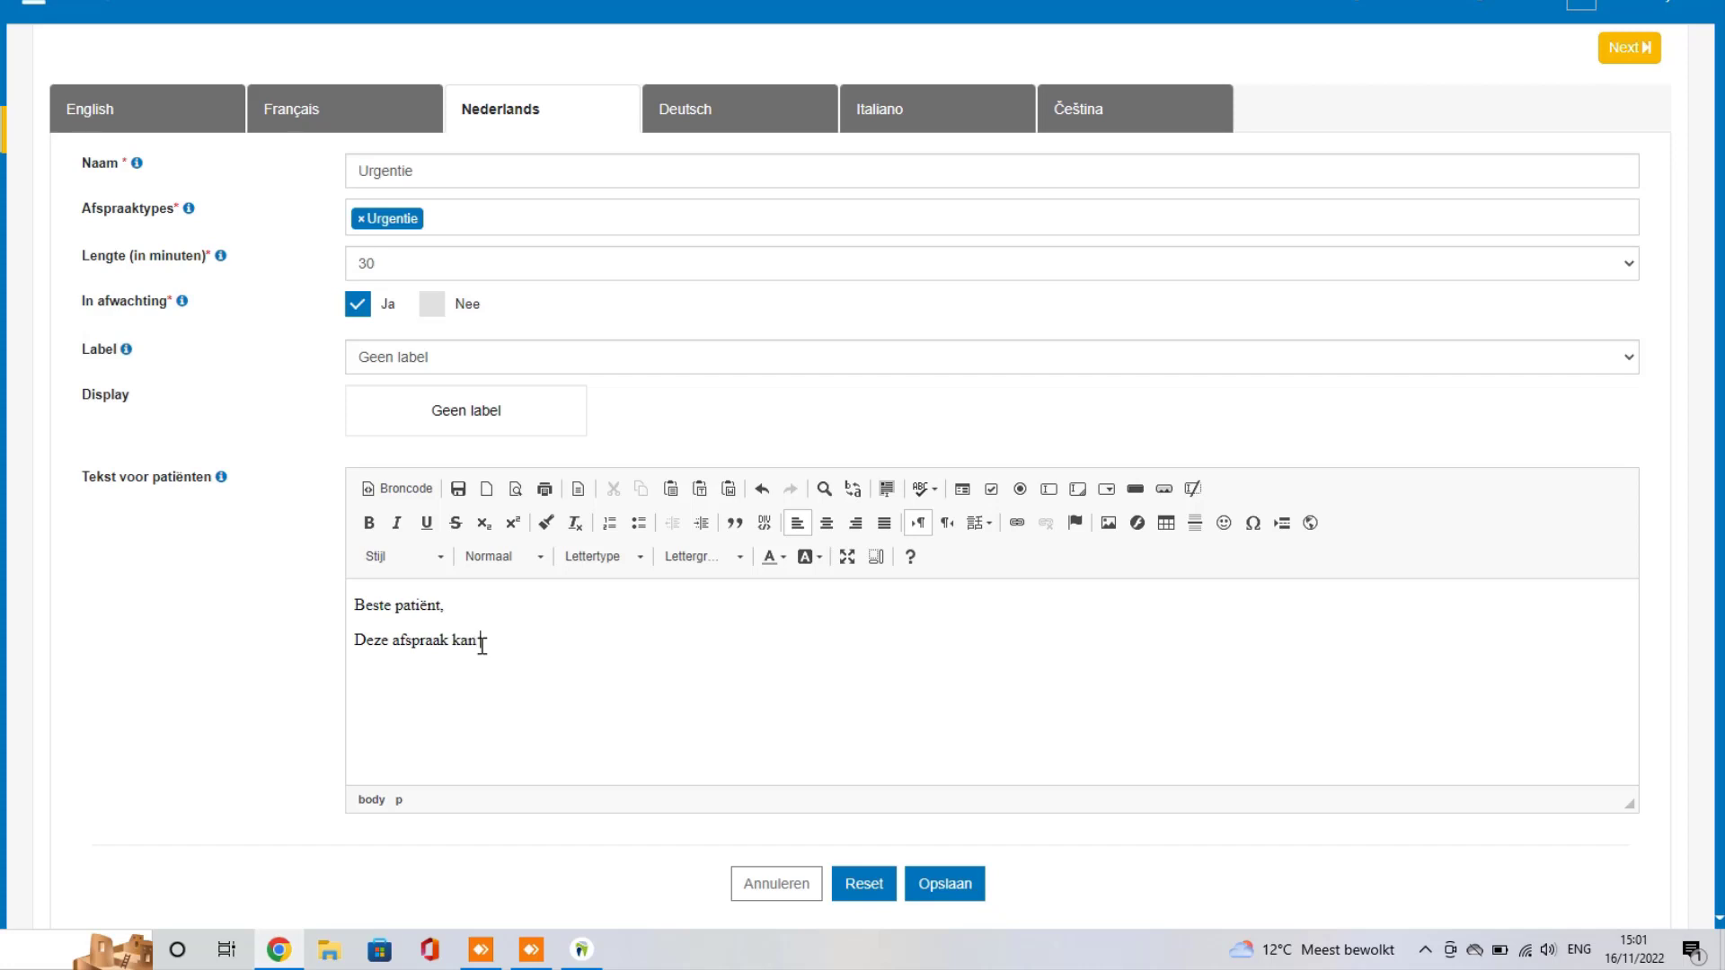
text( enkel geboekt worden als een urgentie.)
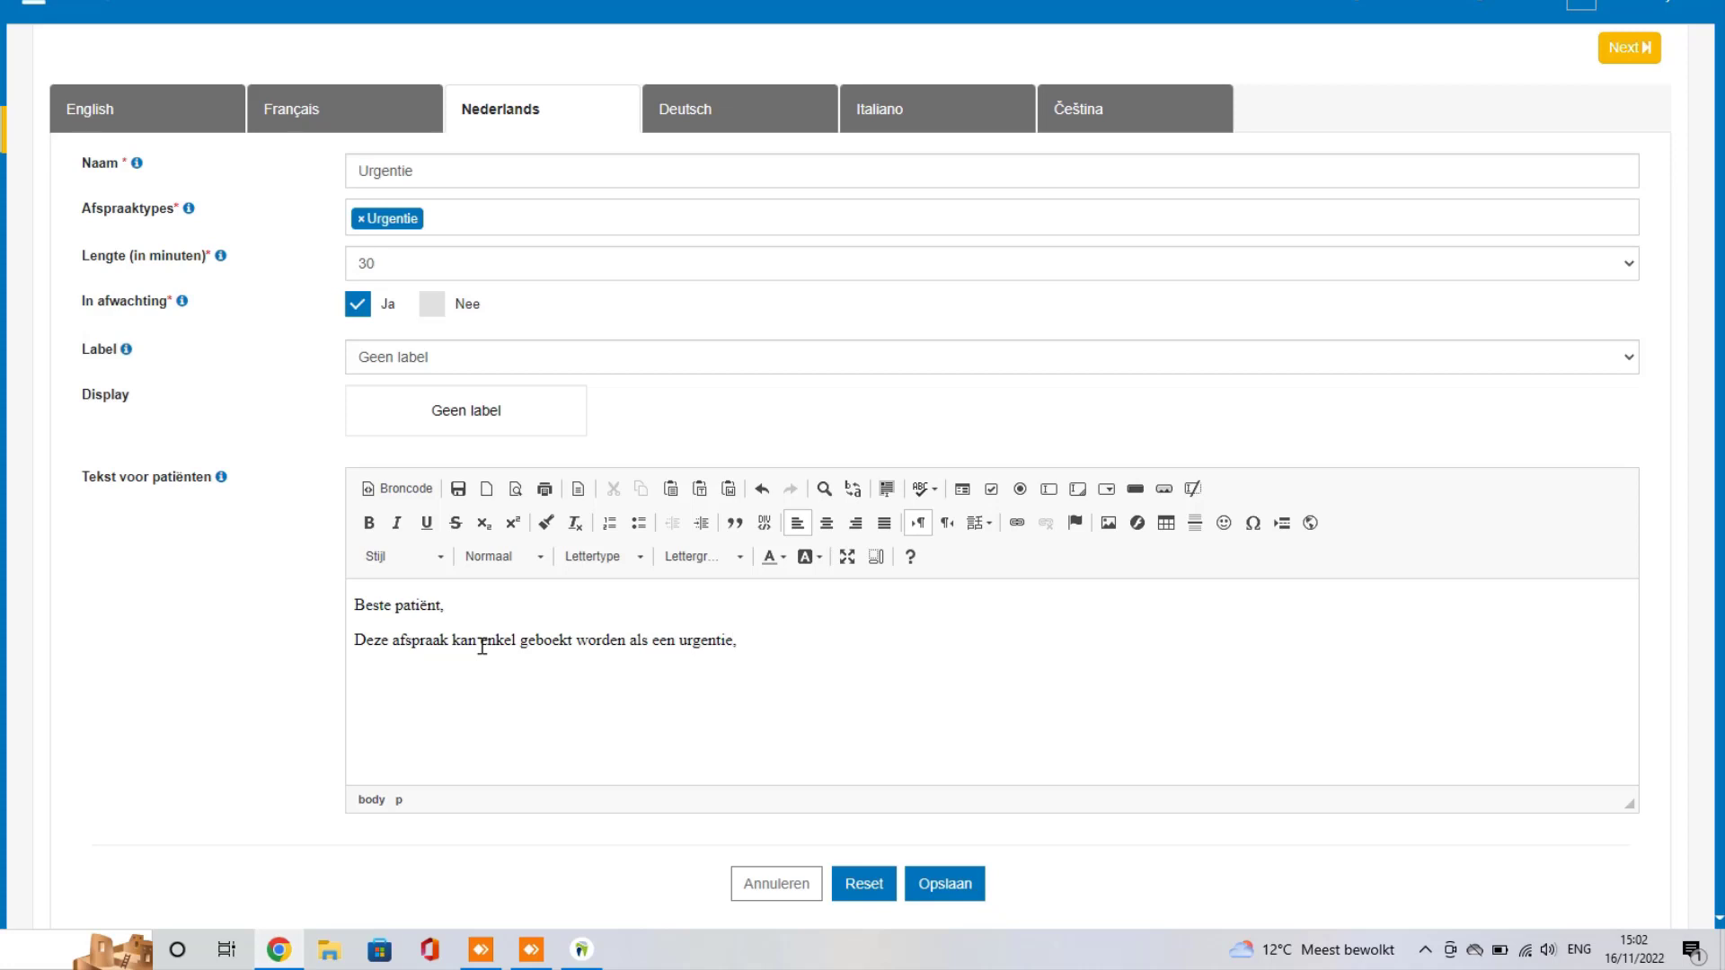
text( niet als jaarlijkse controle.)
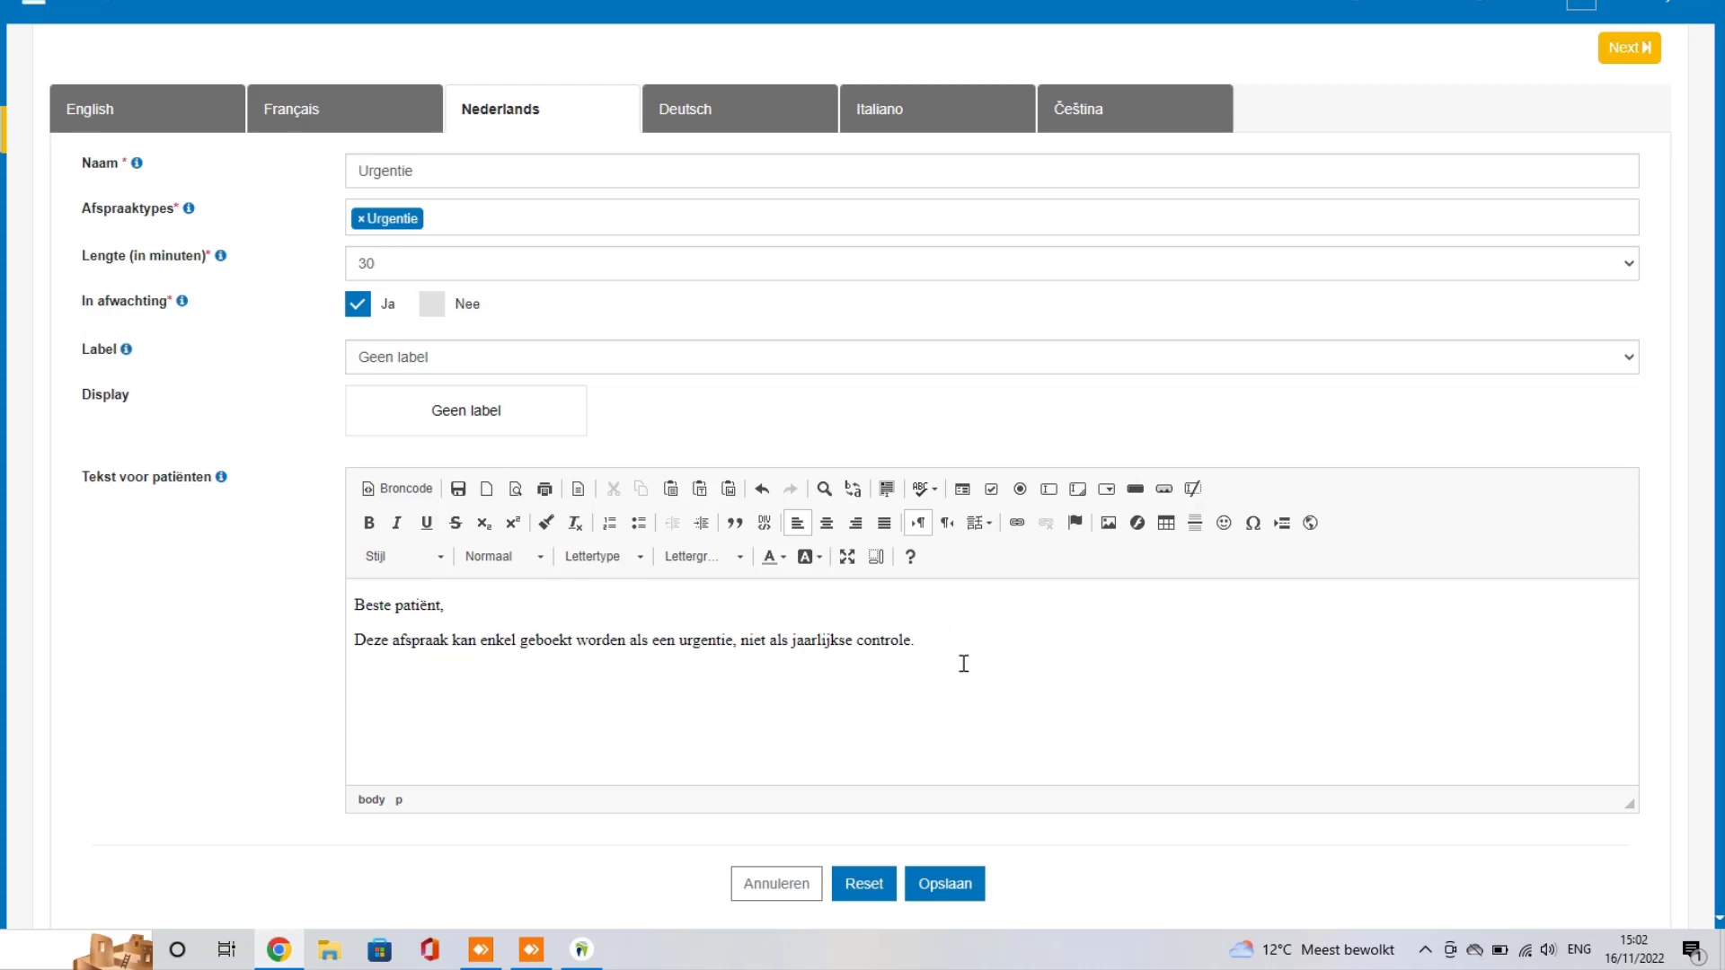
drag(940, 645, 347, 649)
click(400, 669)
click(945, 885)
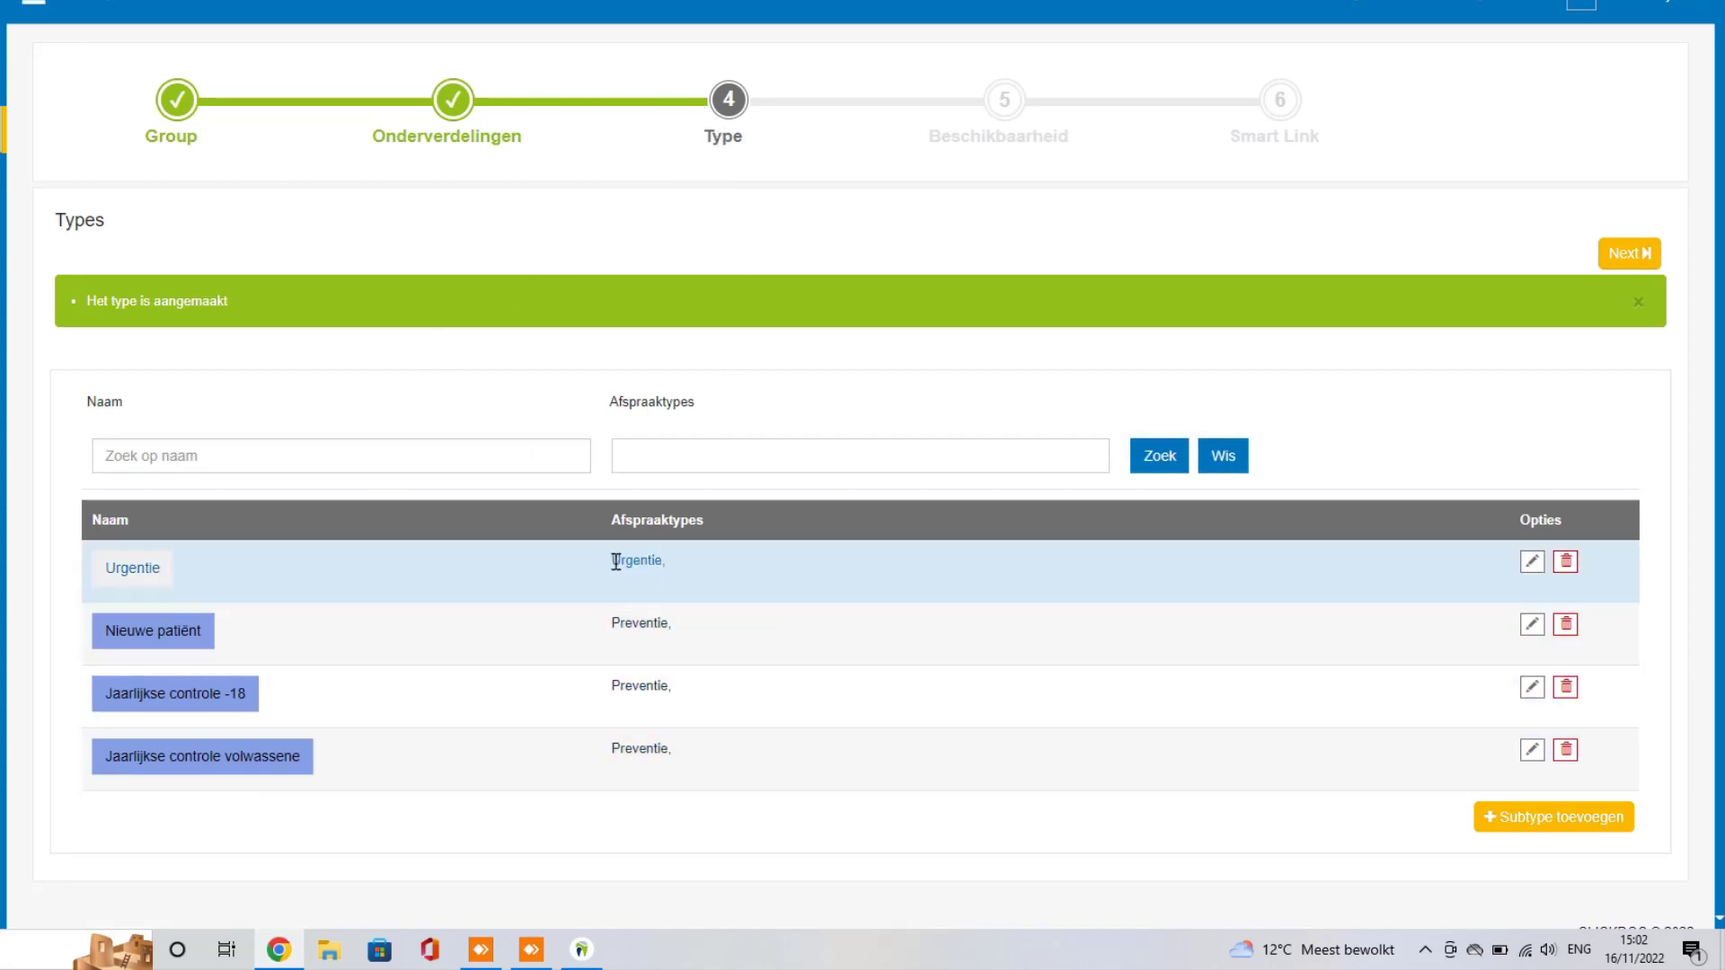
Step: Proceed from the completed Types list to Stap 5, Beschikbaarheid
drag(614, 560, 676, 562)
click(642, 564)
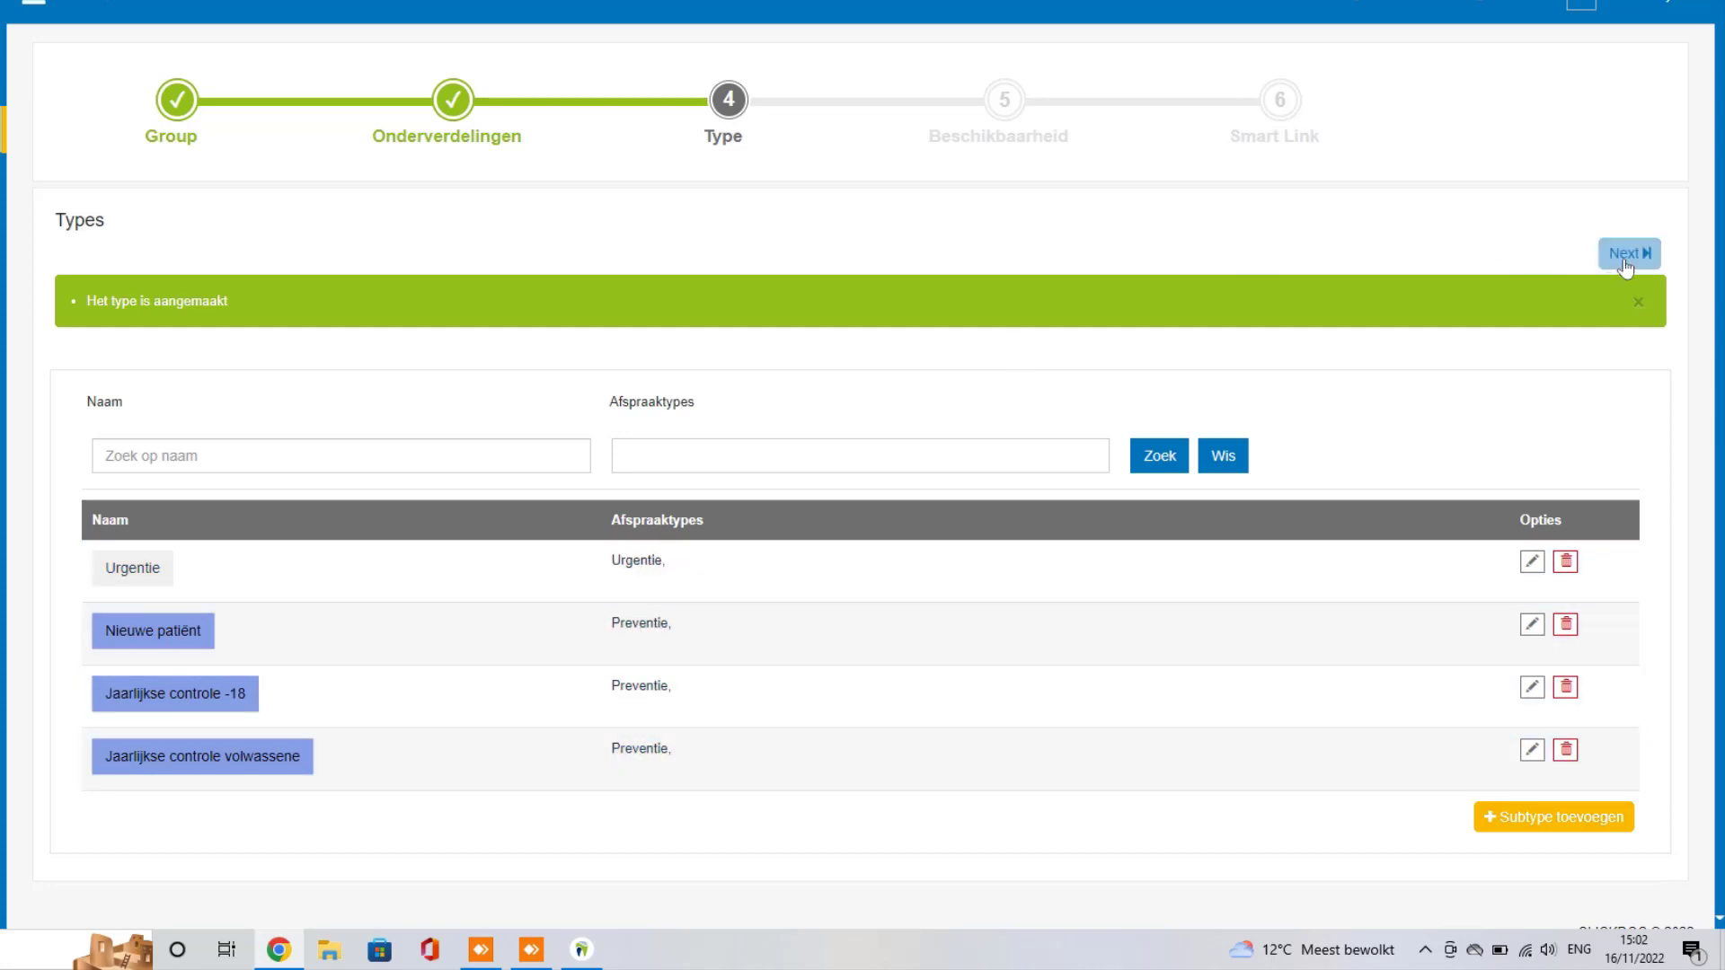
click(1626, 263)
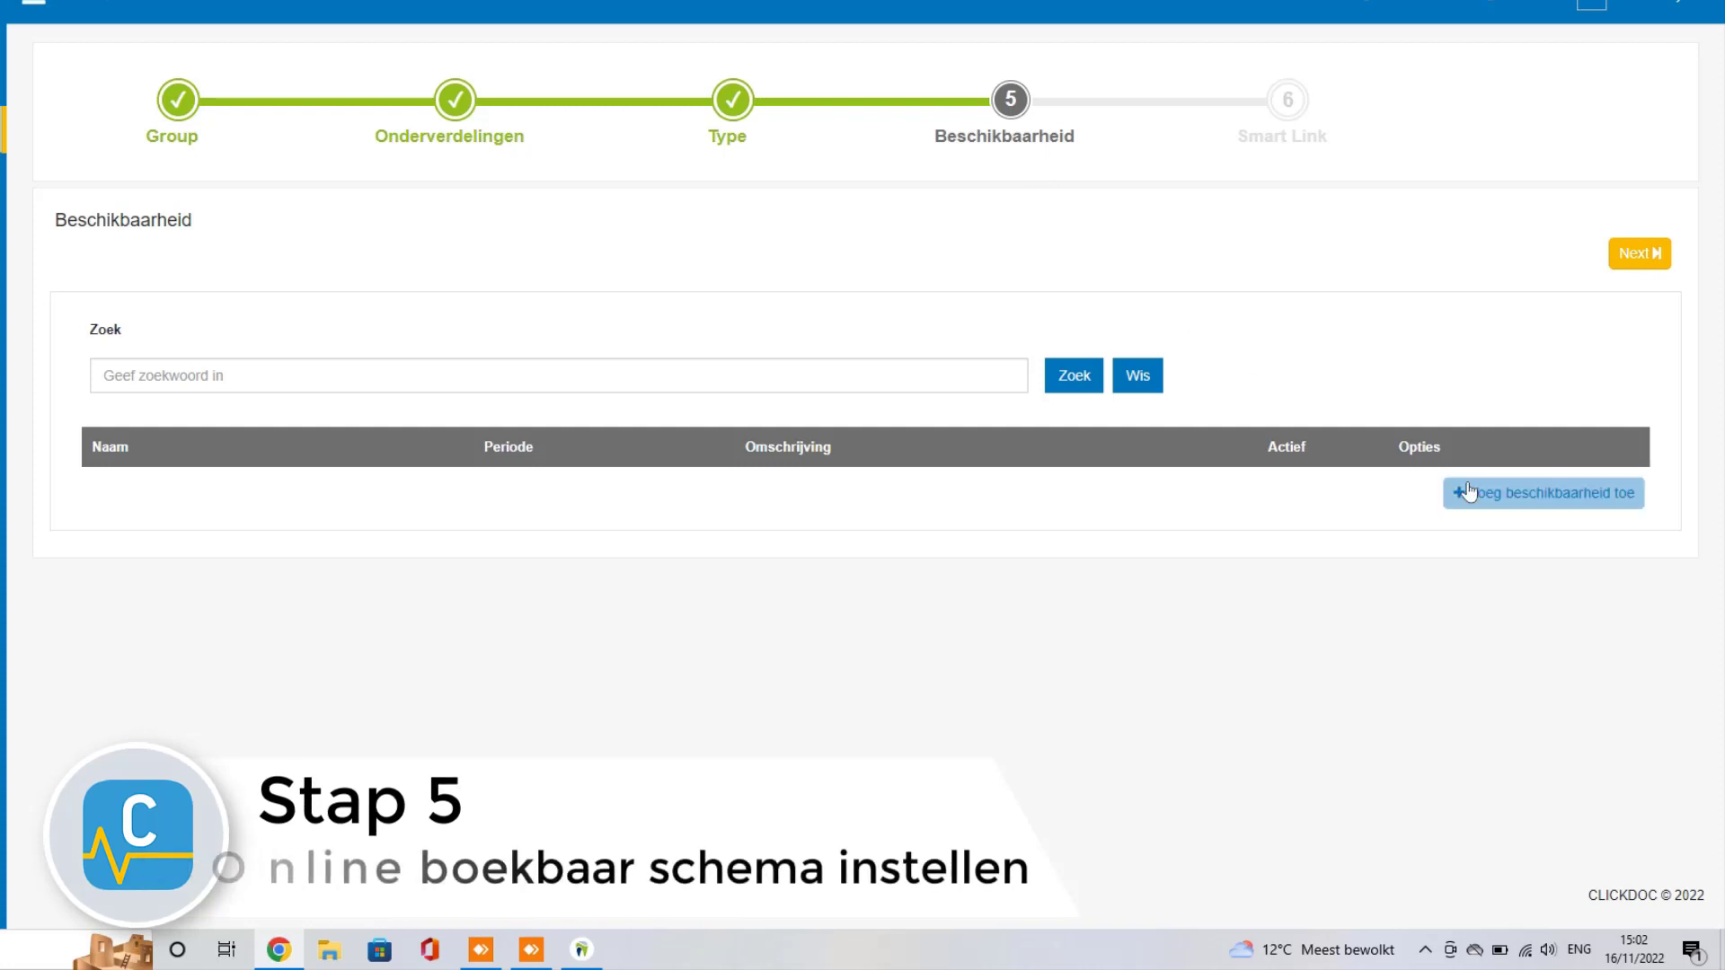
Step: Add a 1-week availability named 'Bruce' with its period starting 14/11/2022
click(1540, 509)
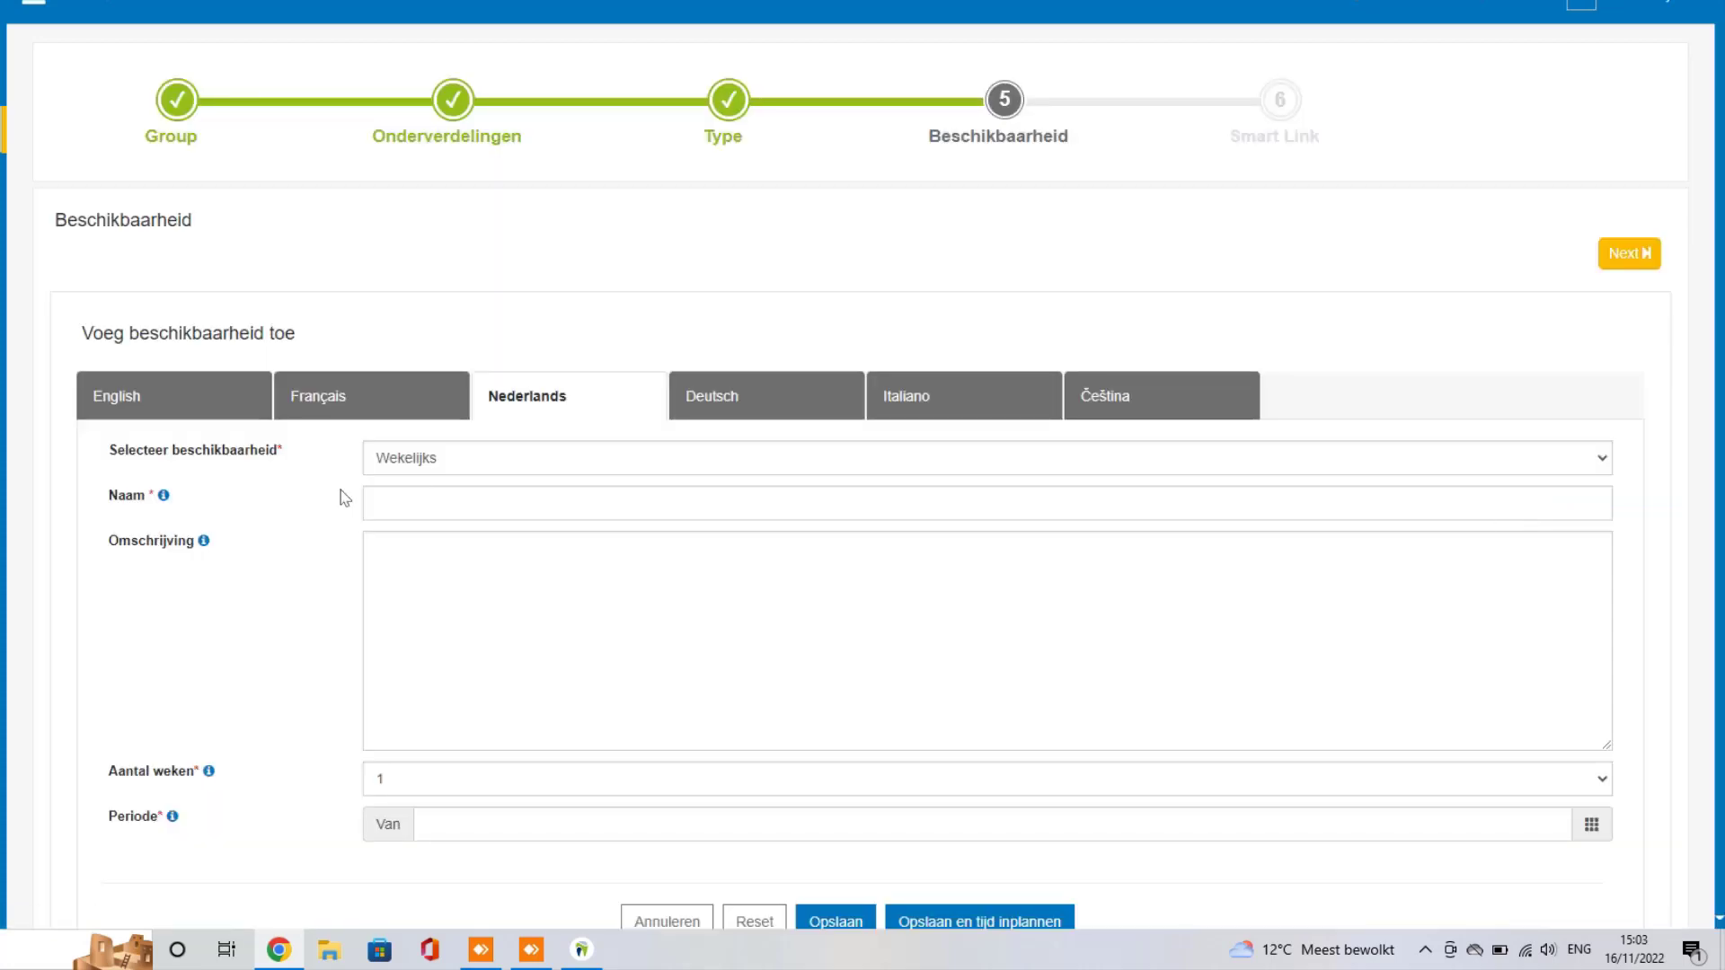
scroll(345, 499, down, 1)
click(456, 406)
text(Bruce)
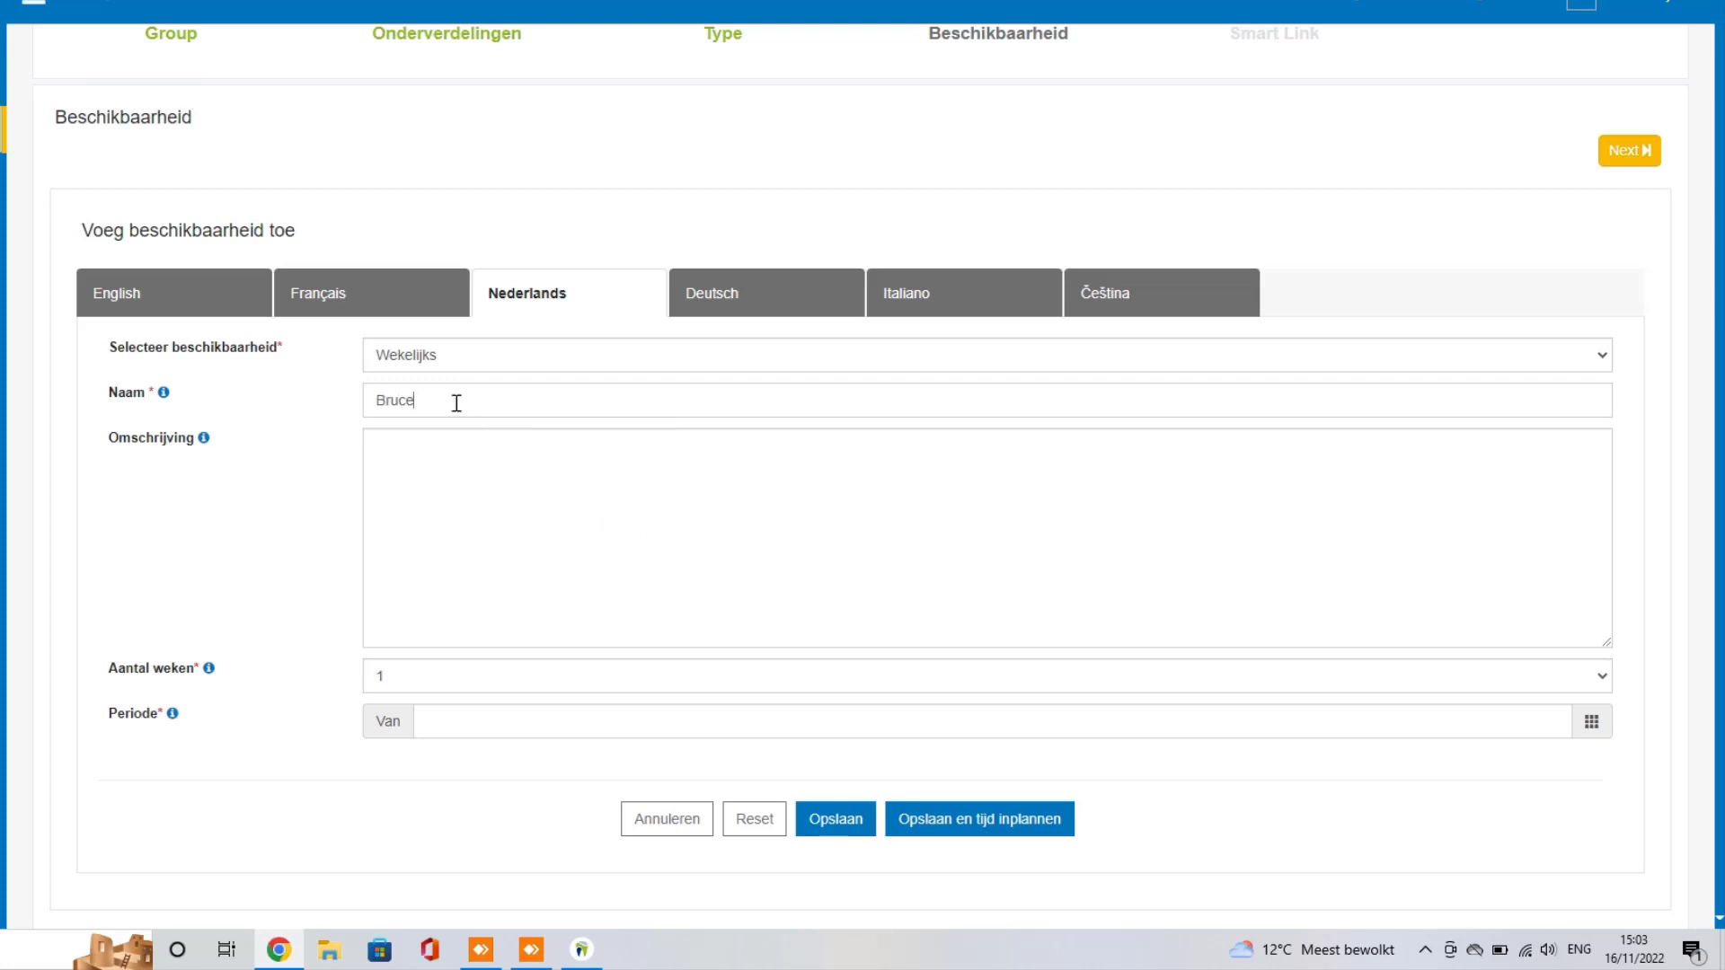
scroll(458, 431, down, 1)
click(441, 636)
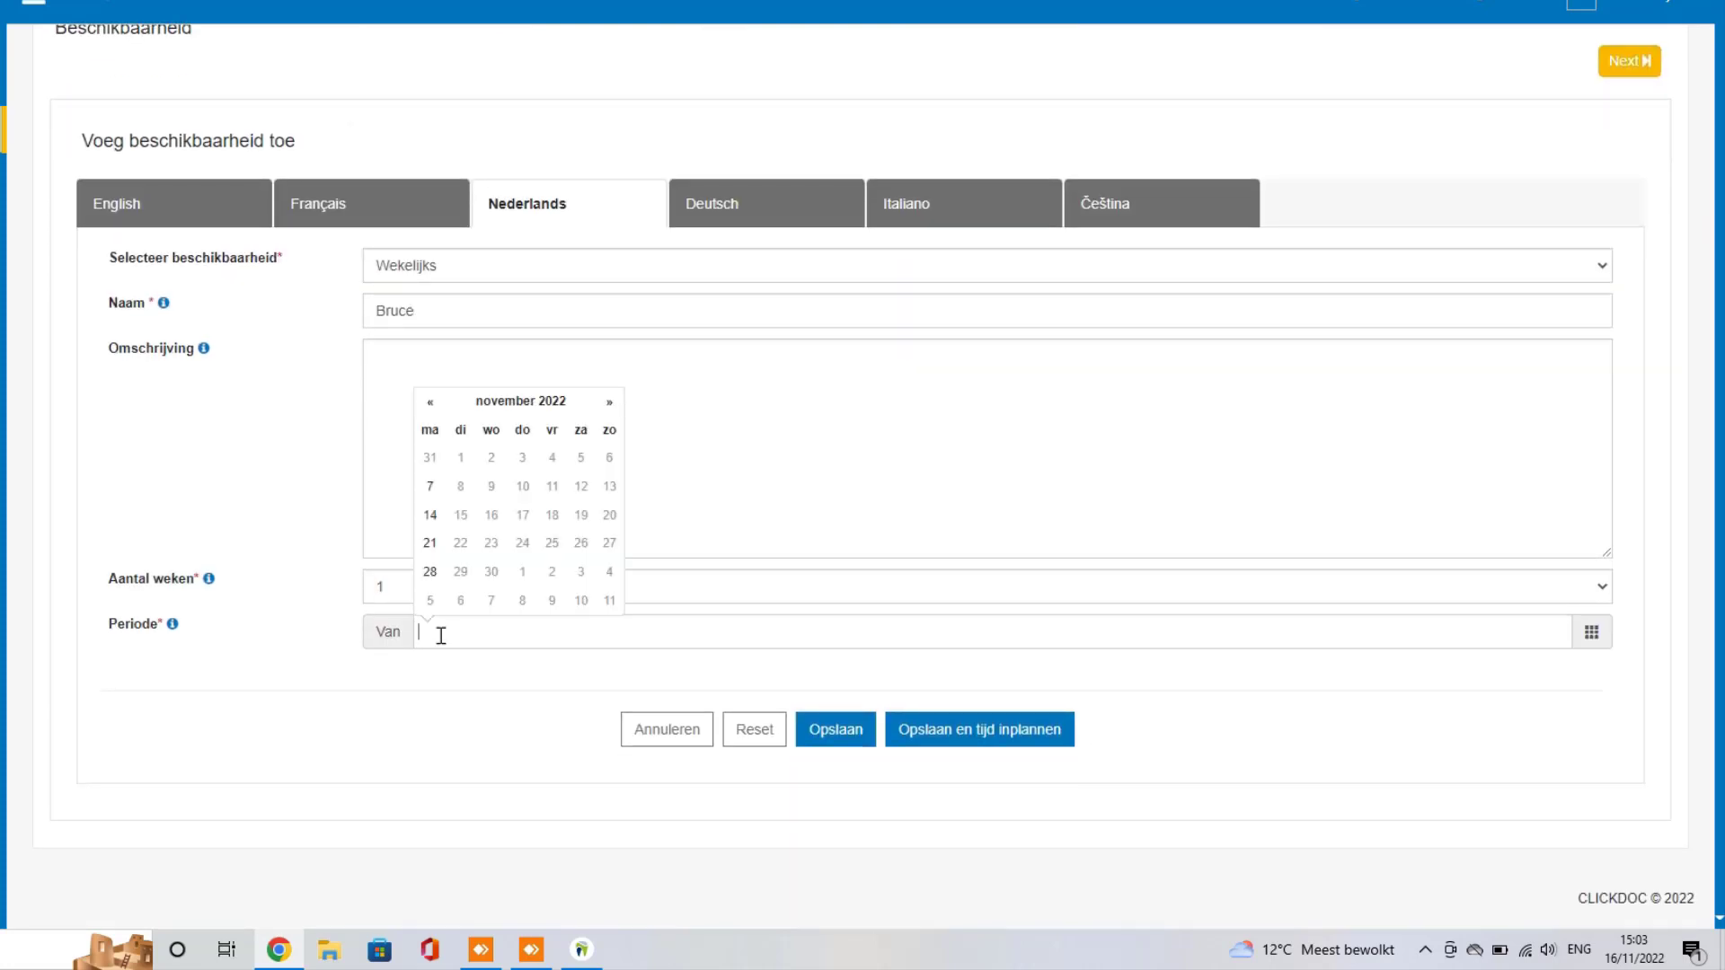
click(430, 515)
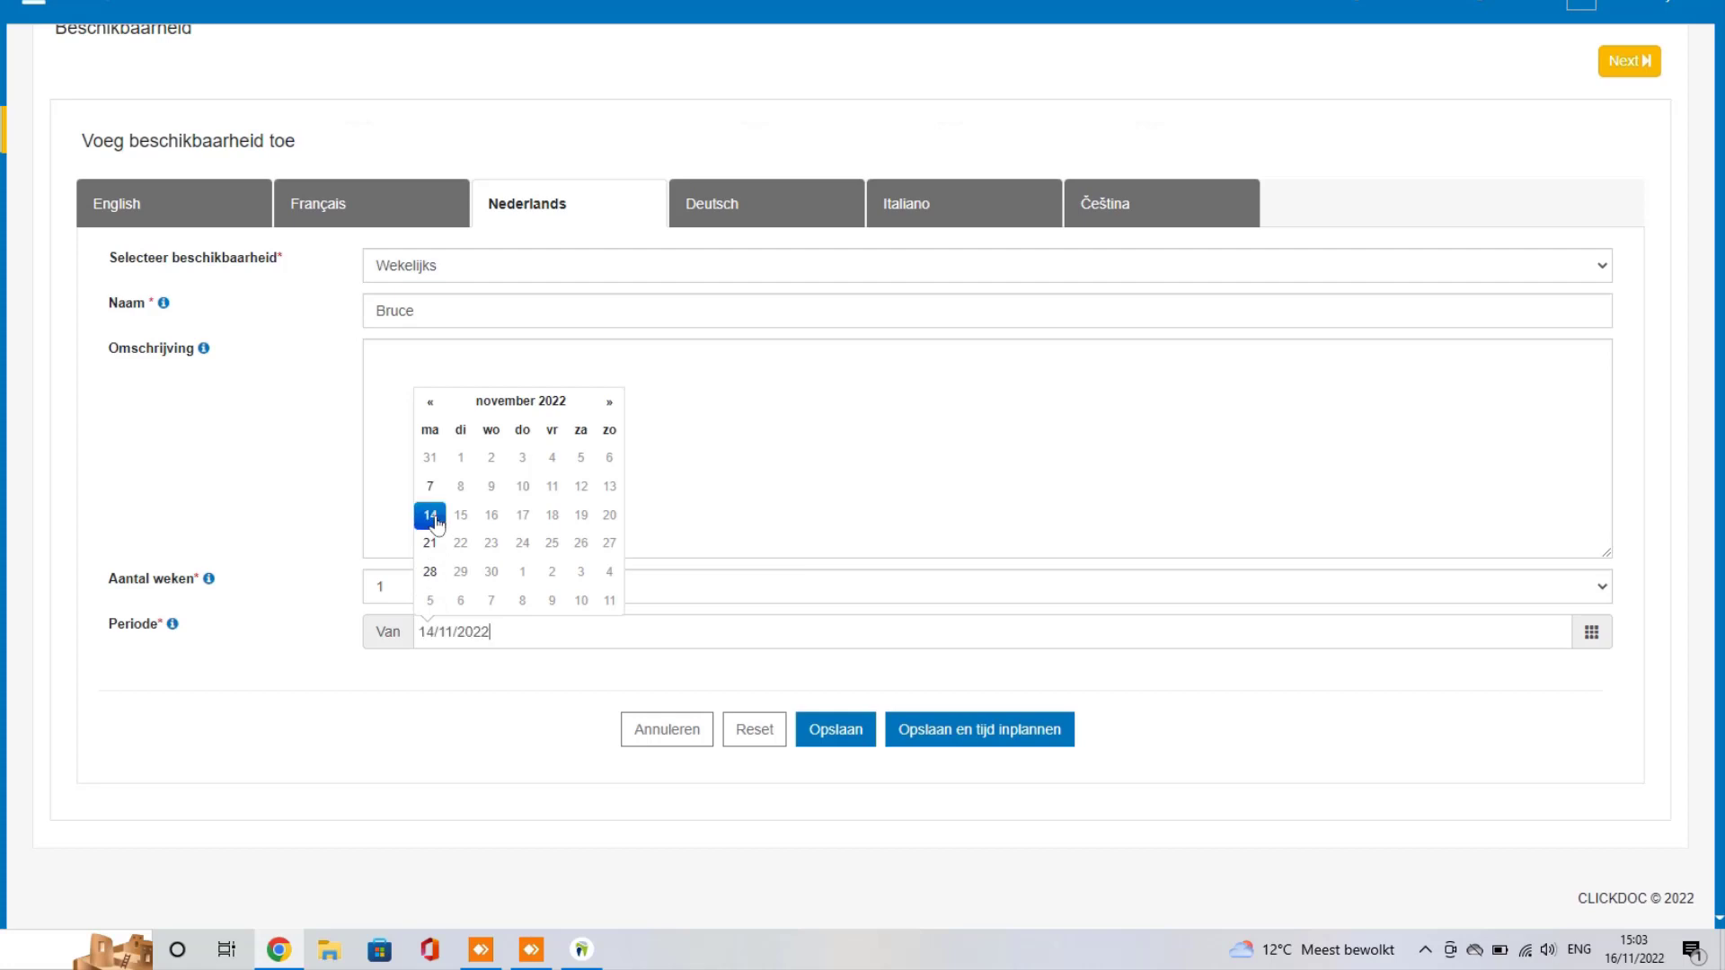
click(429, 696)
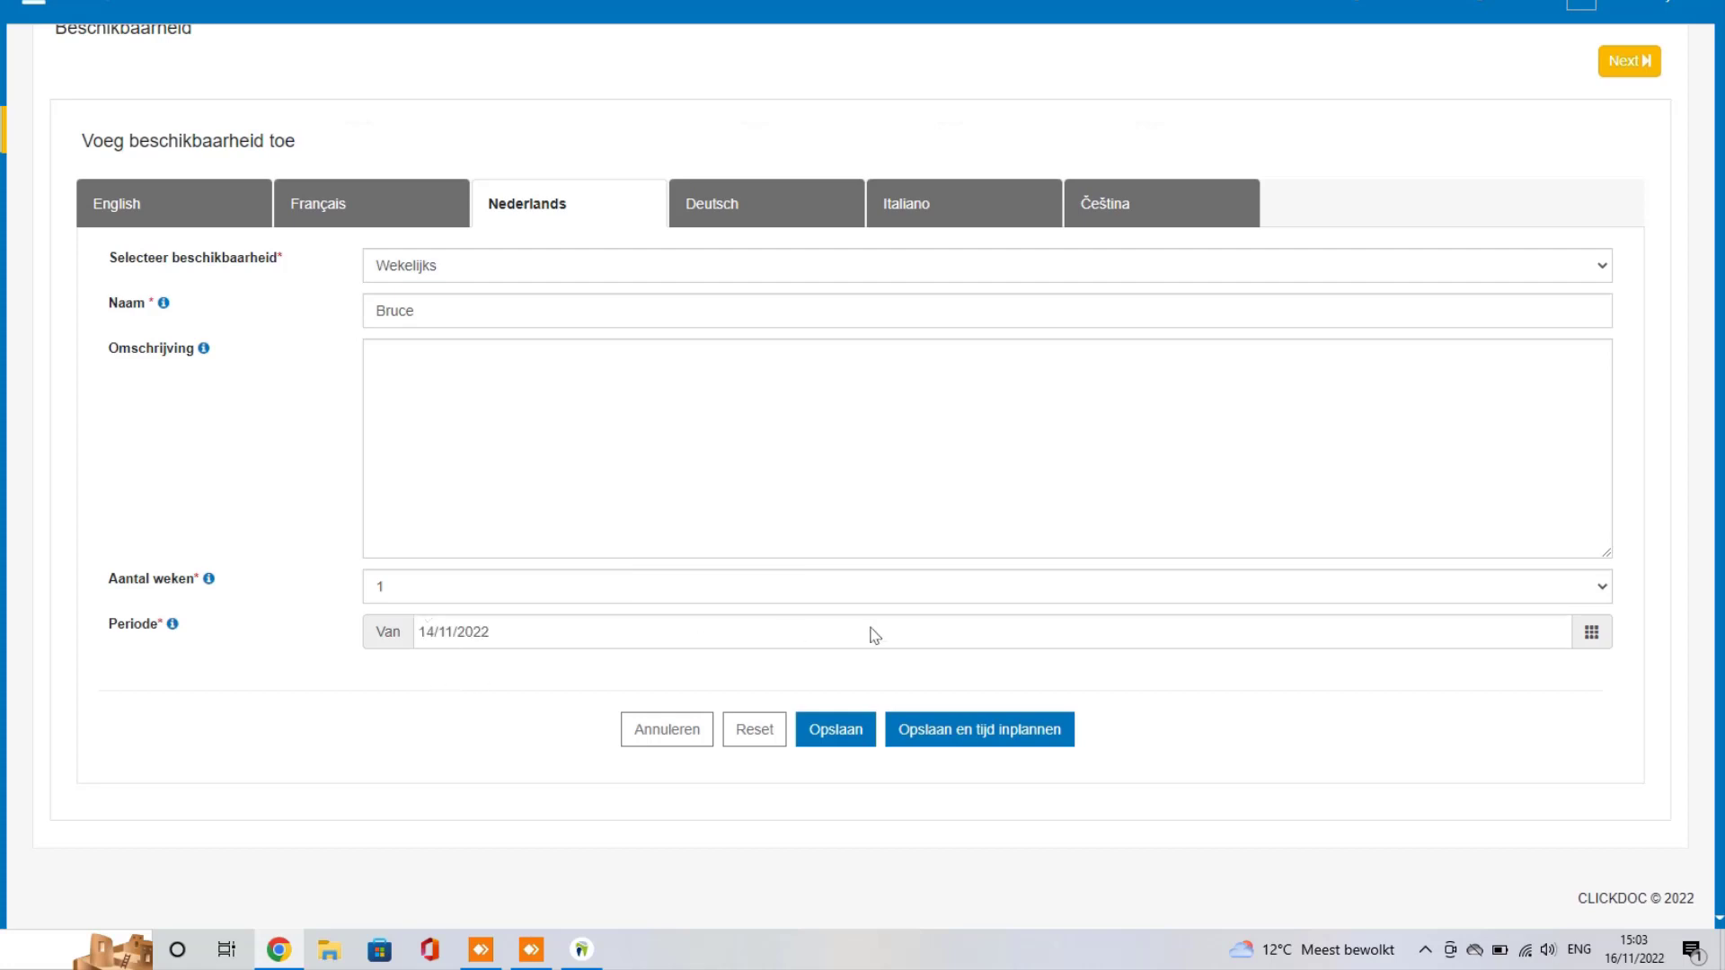
Step: Save the Bruce profile and draw a Monday availability block starting at 09:00
click(993, 743)
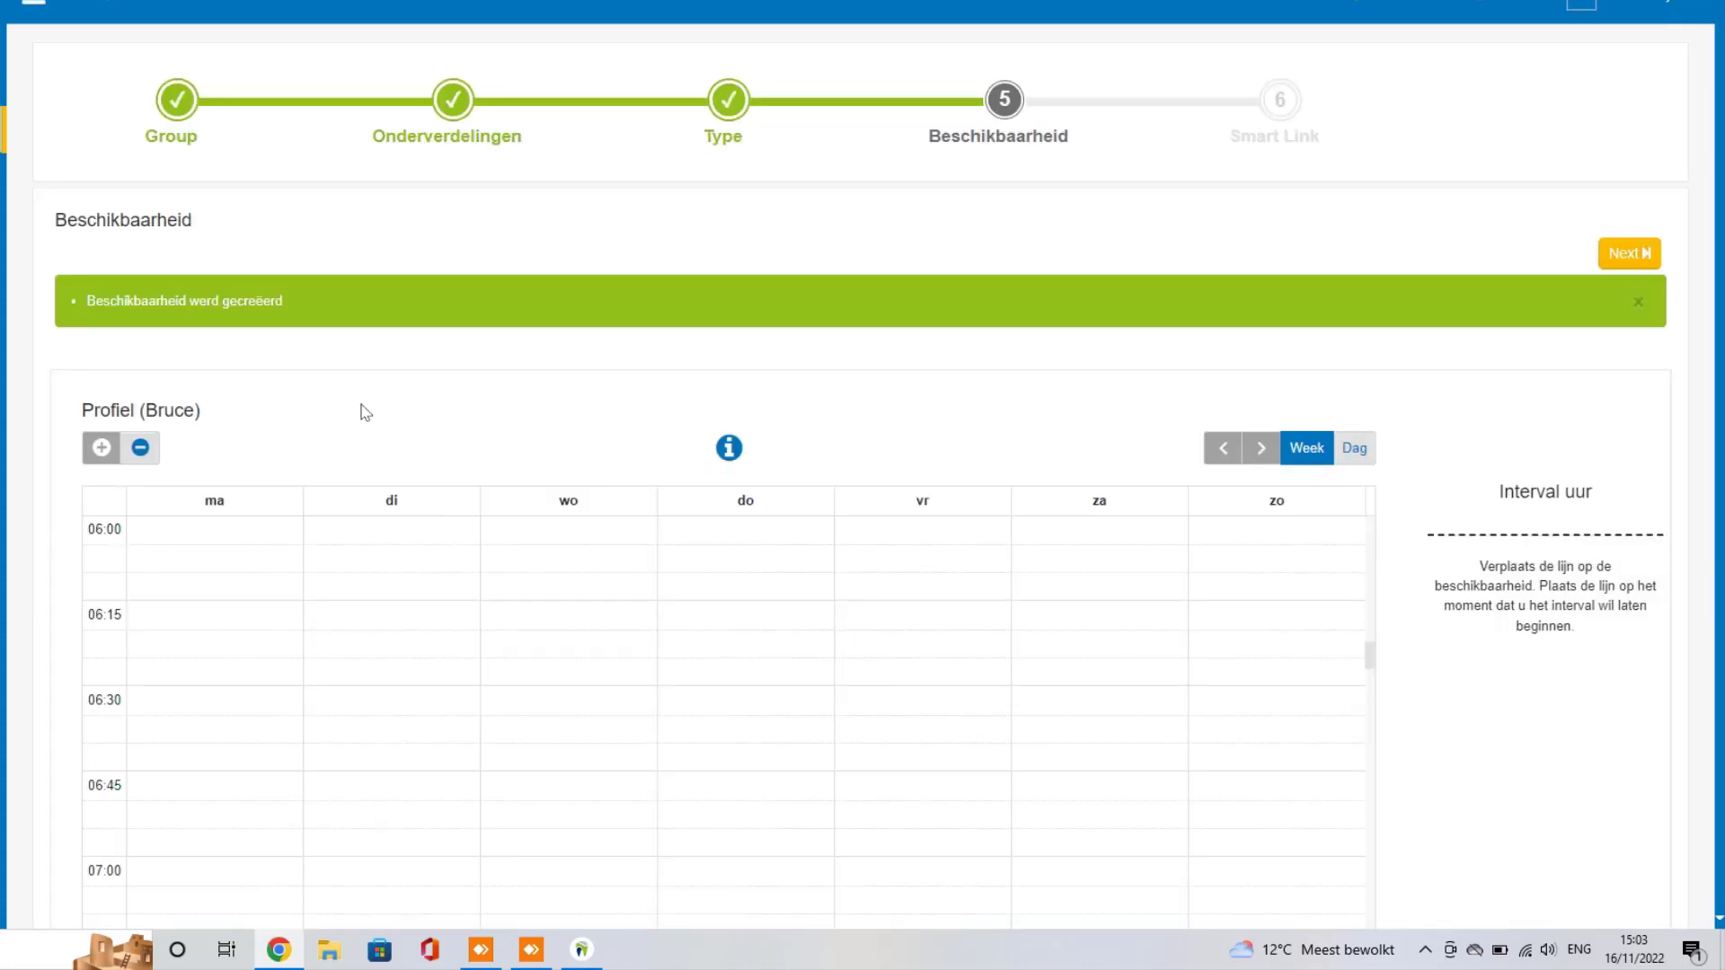
scroll(374, 554, down, 5)
scroll(252, 580, down, 4)
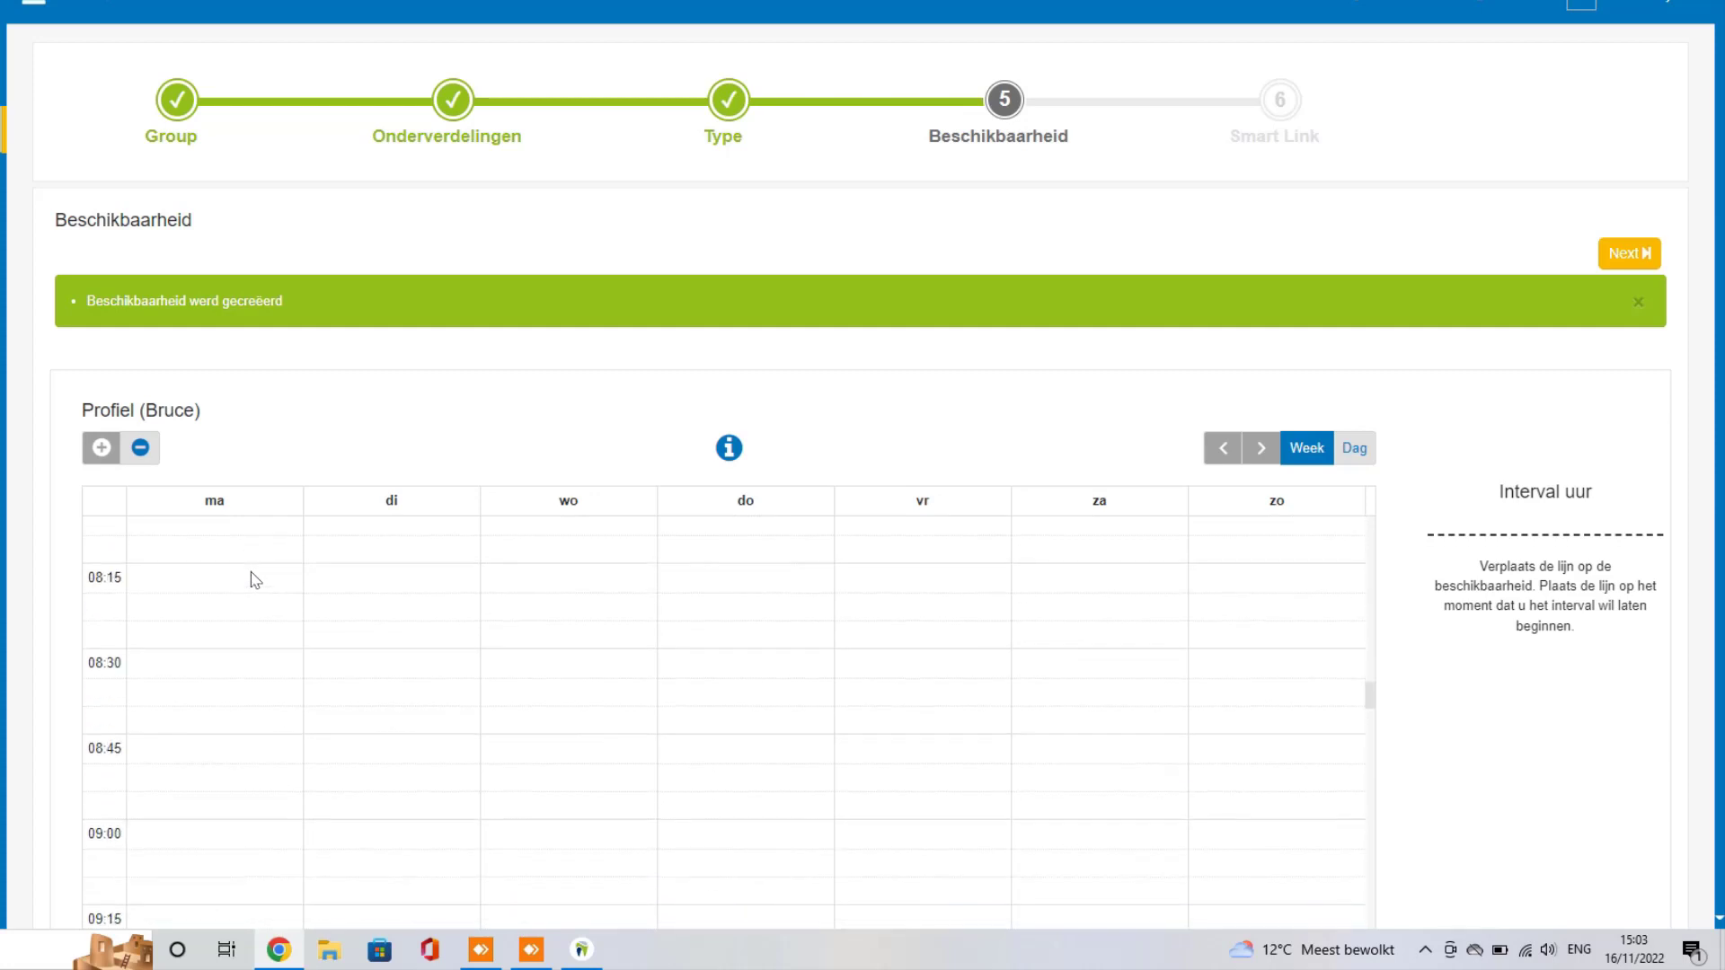
scroll(252, 580, down, 4)
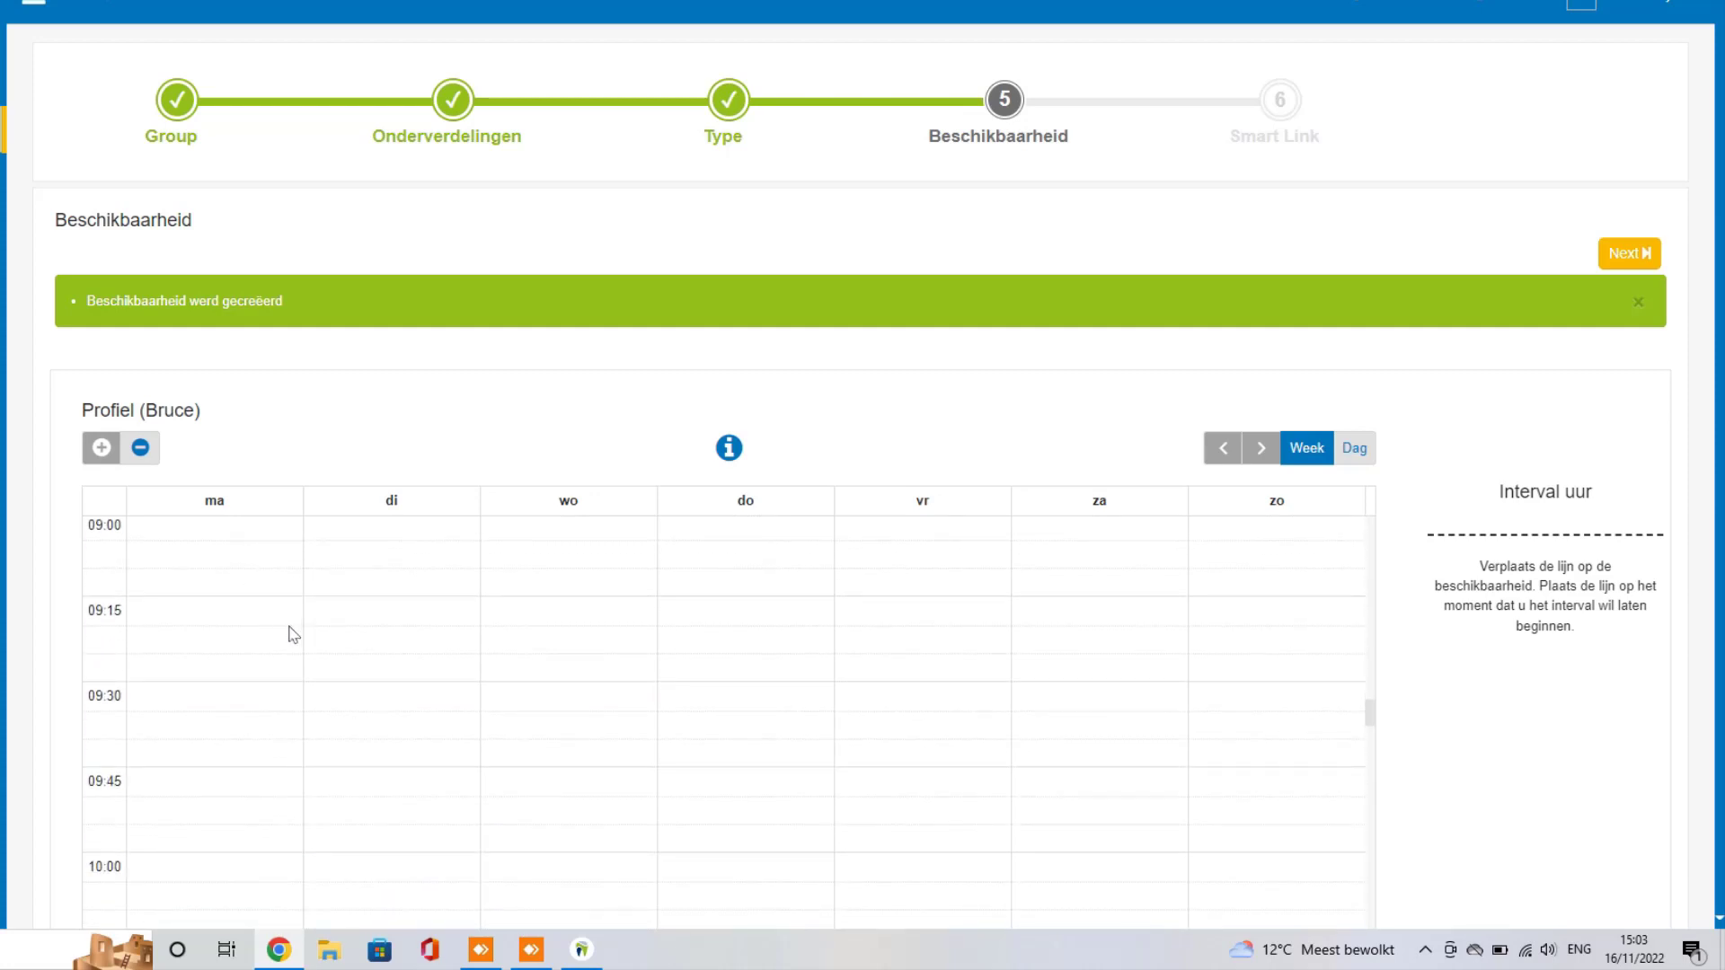
drag(216, 540, 197, 651)
Step: Assign the Monday block to the Preventie subdivision with Inplannen gelijk aan 1
click(751, 90)
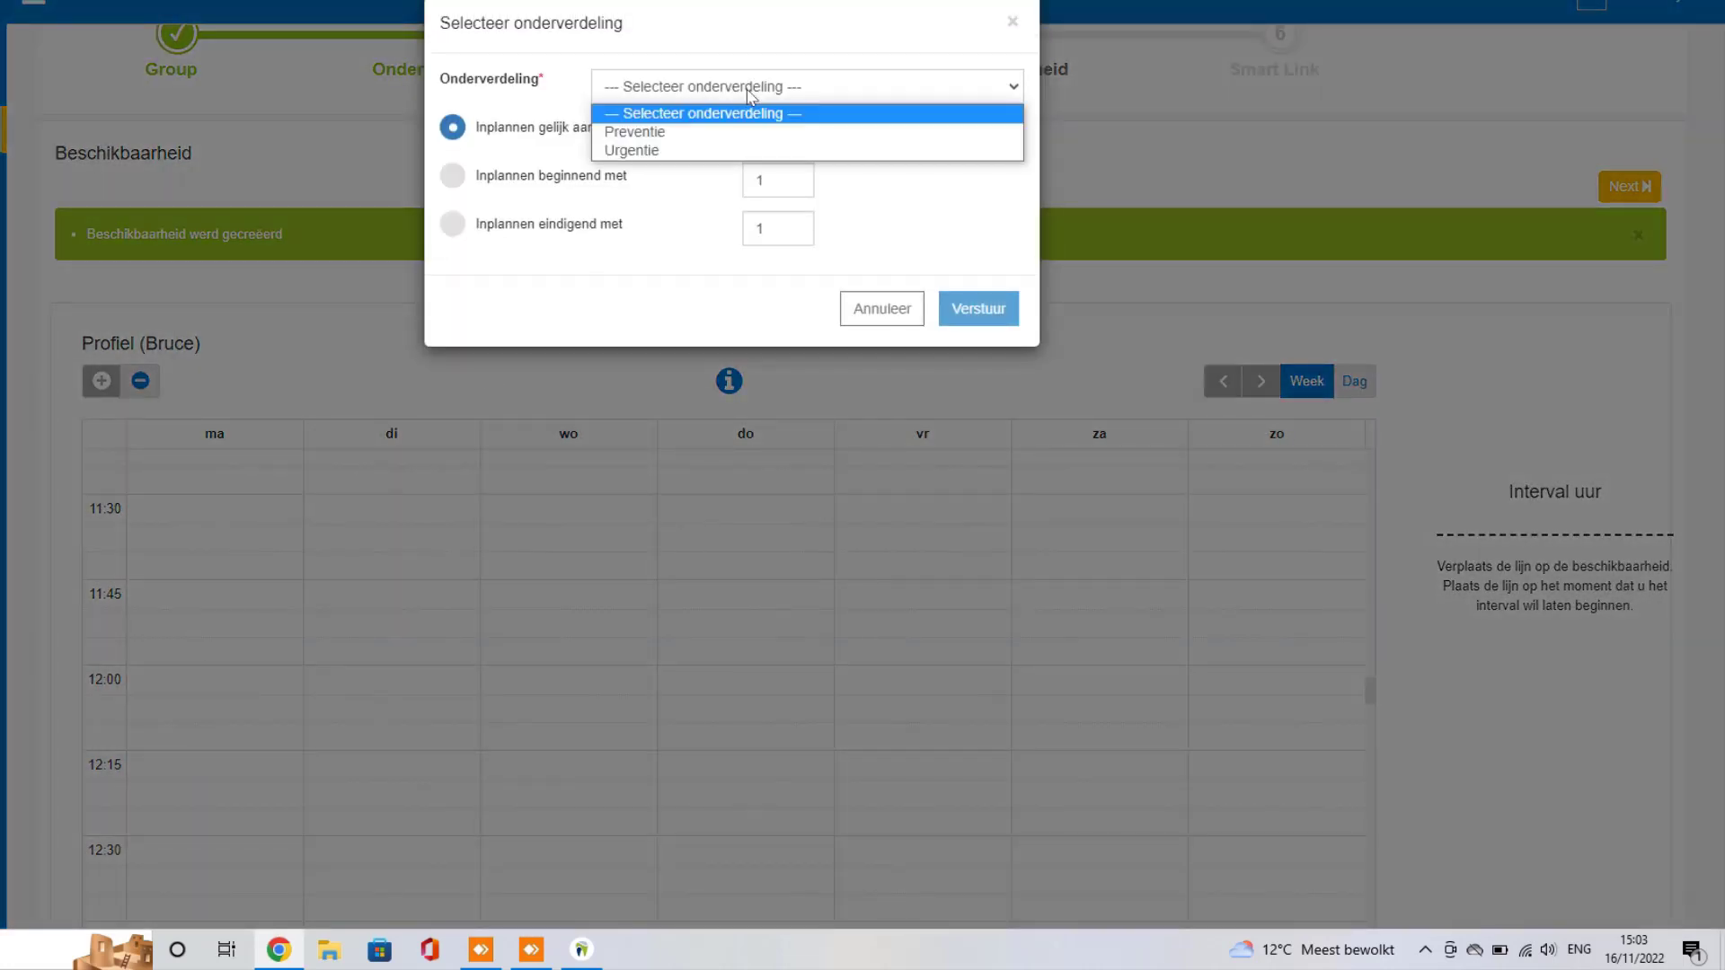
click(662, 135)
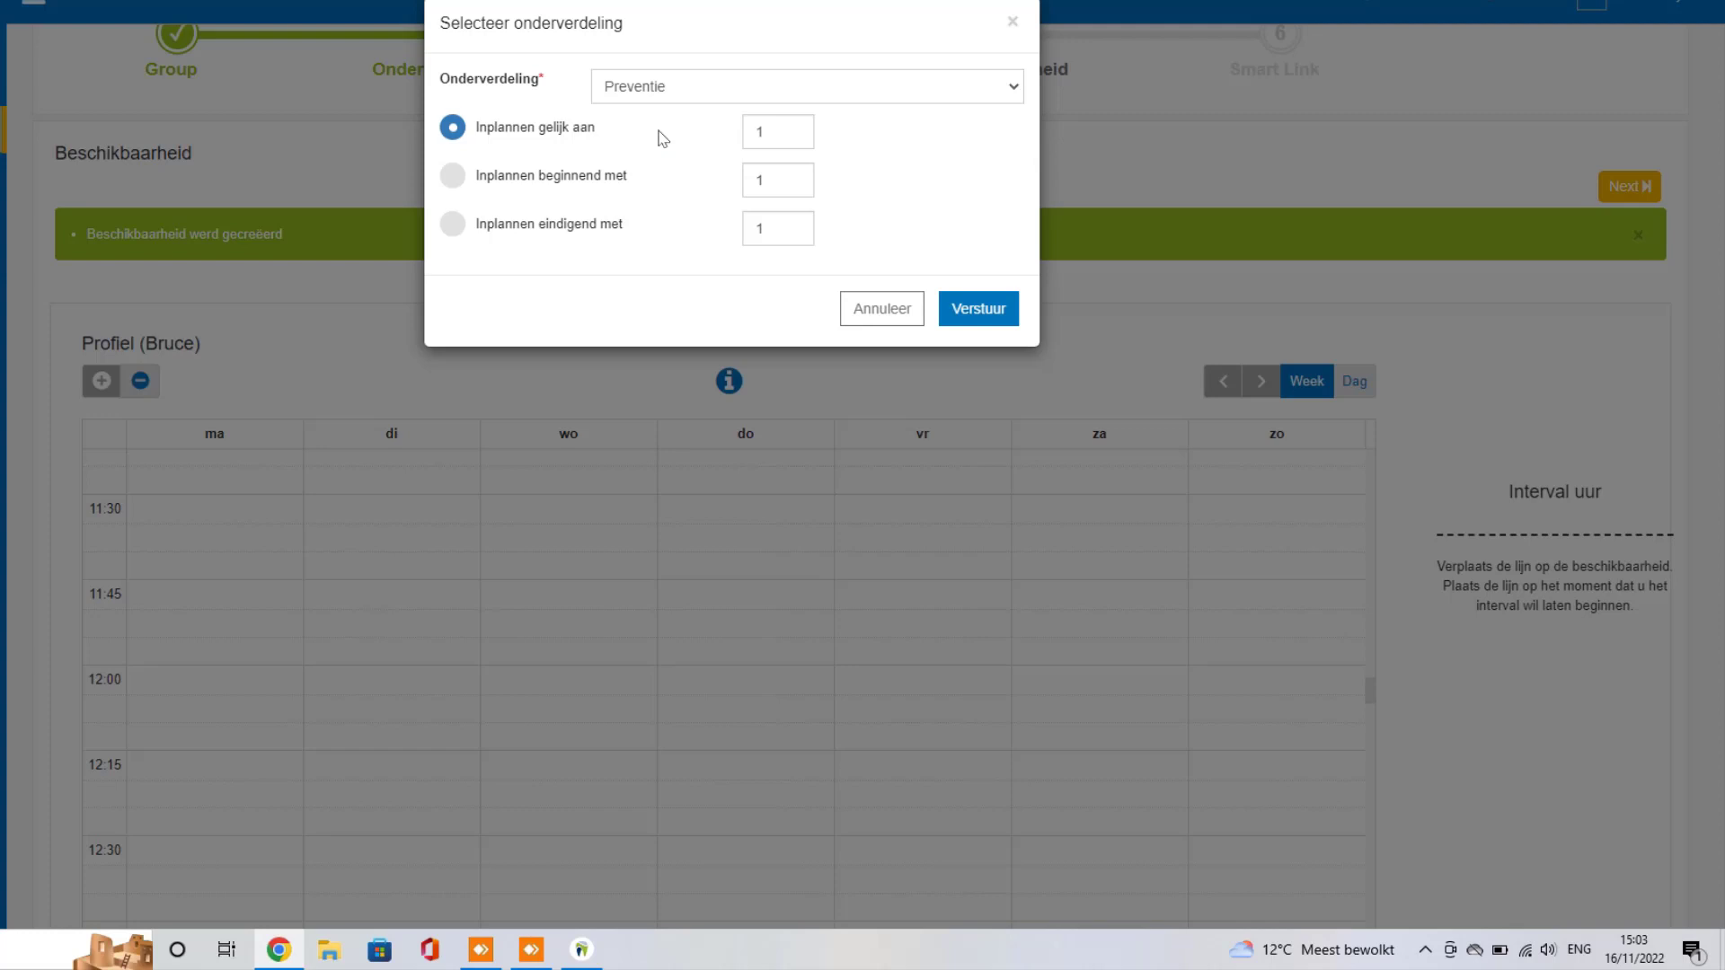
click(538, 127)
click(481, 134)
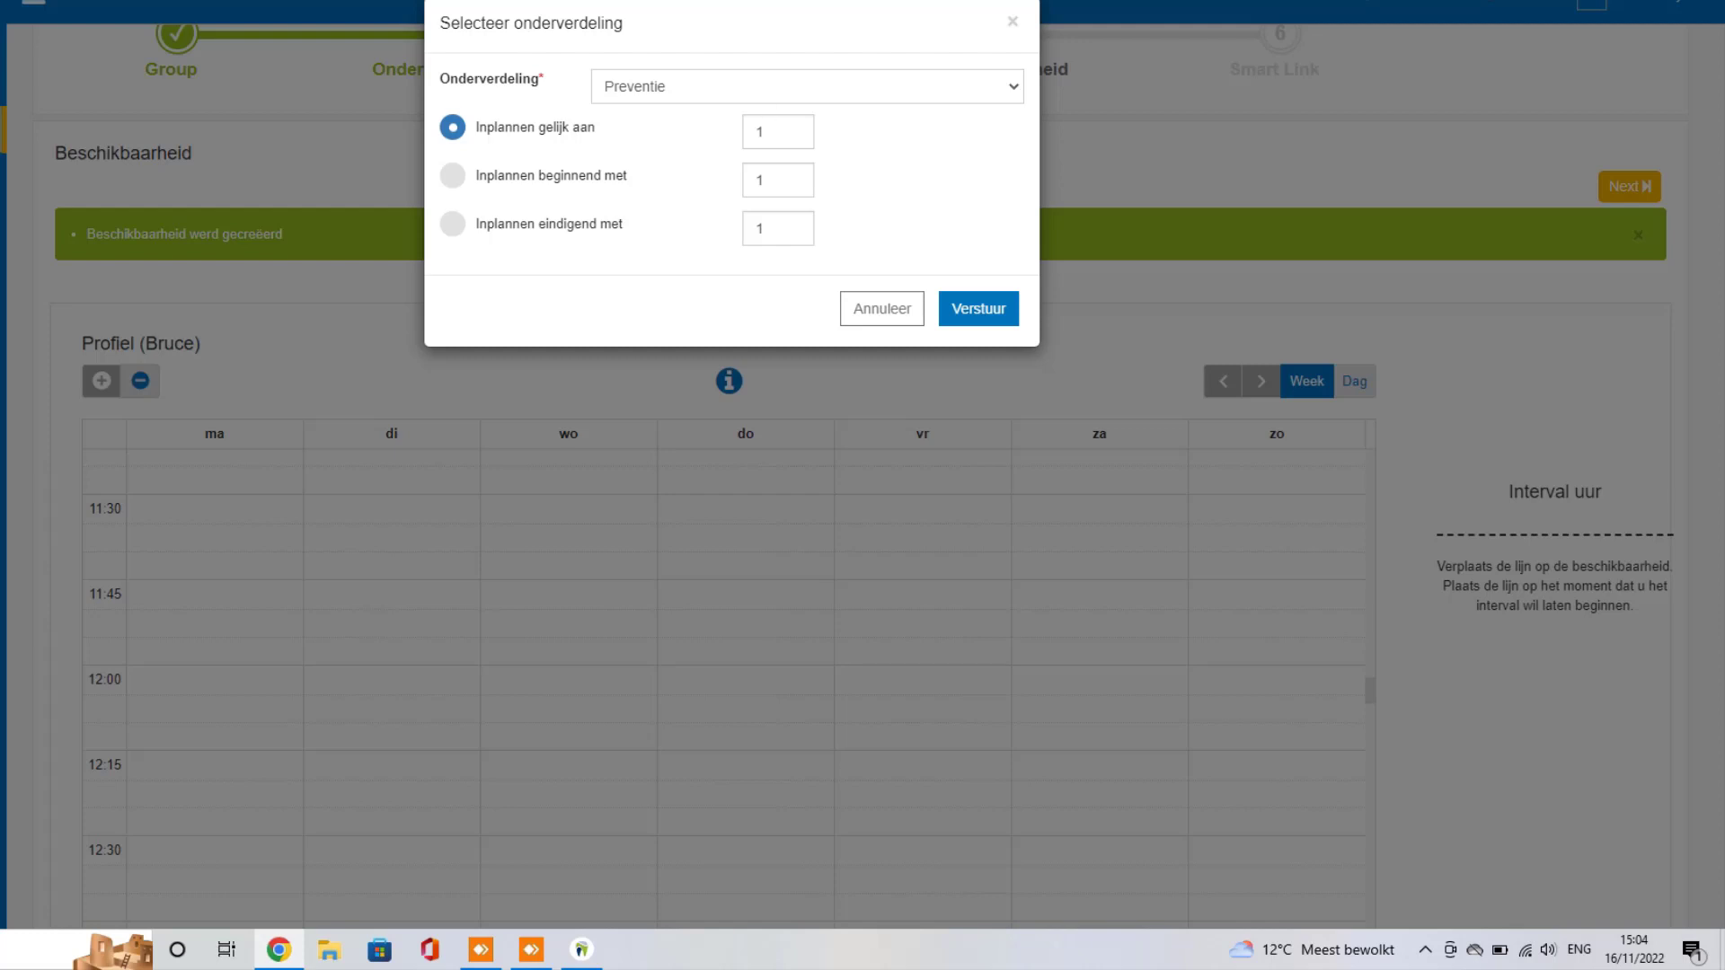
Step: Create Monday's 9:00–12:00 Preventie slots, numbered from a starting value
click(454, 178)
click(454, 180)
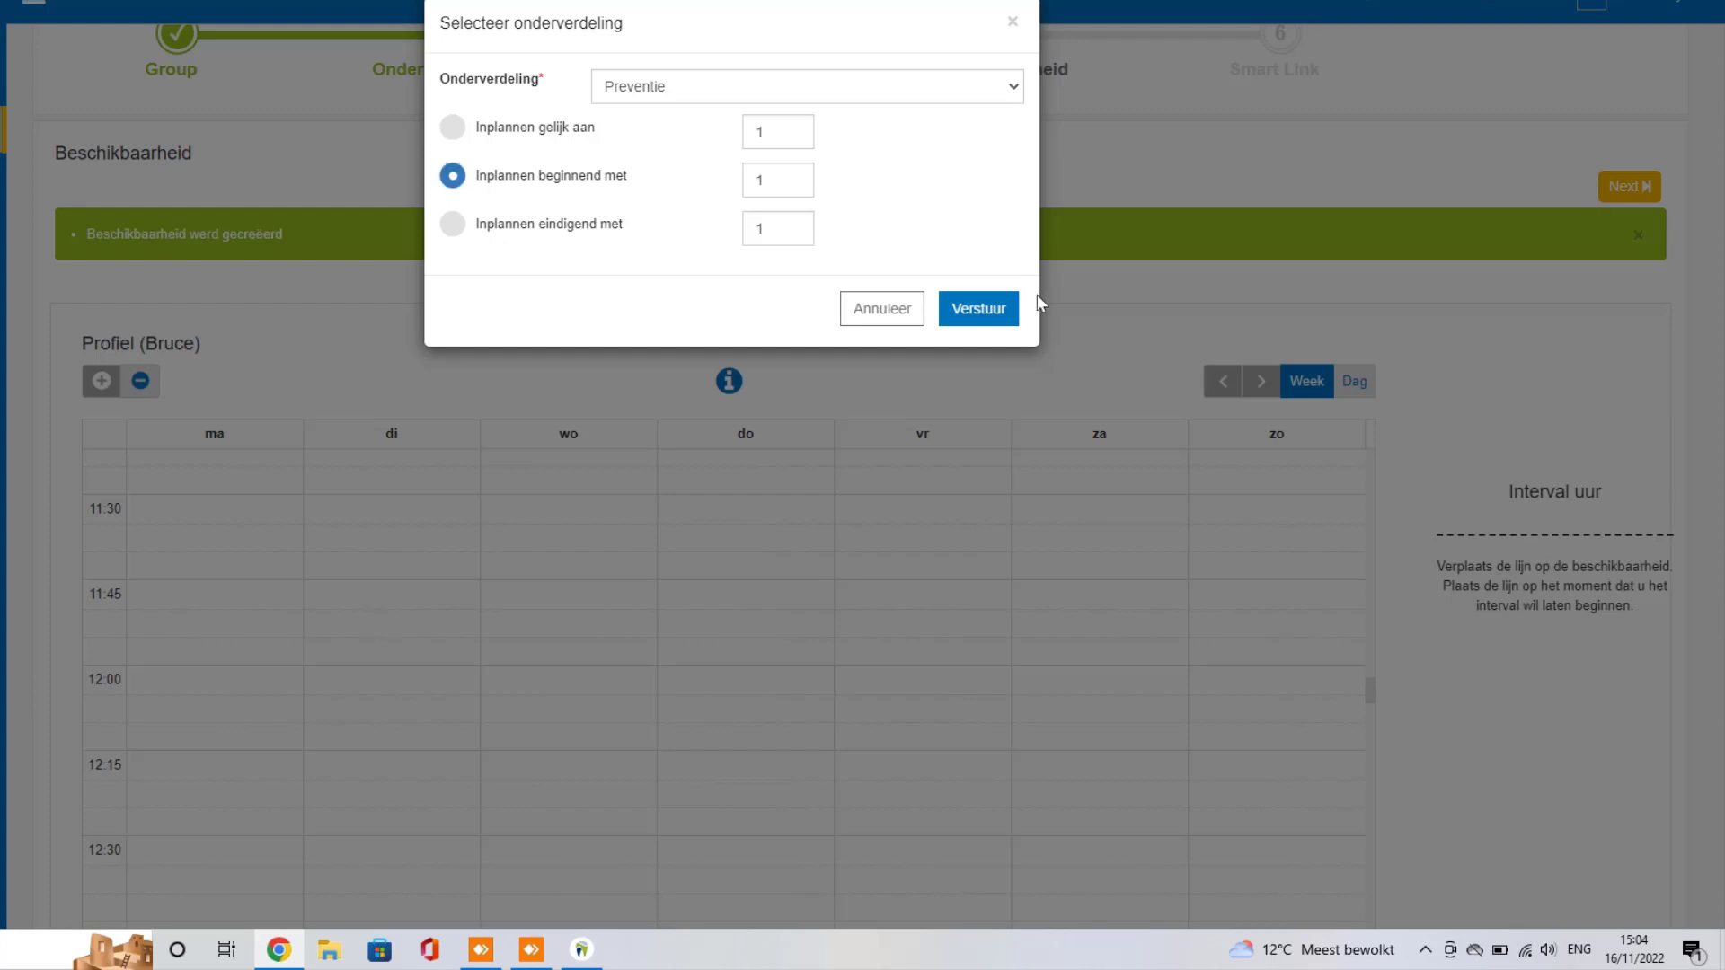
click(978, 314)
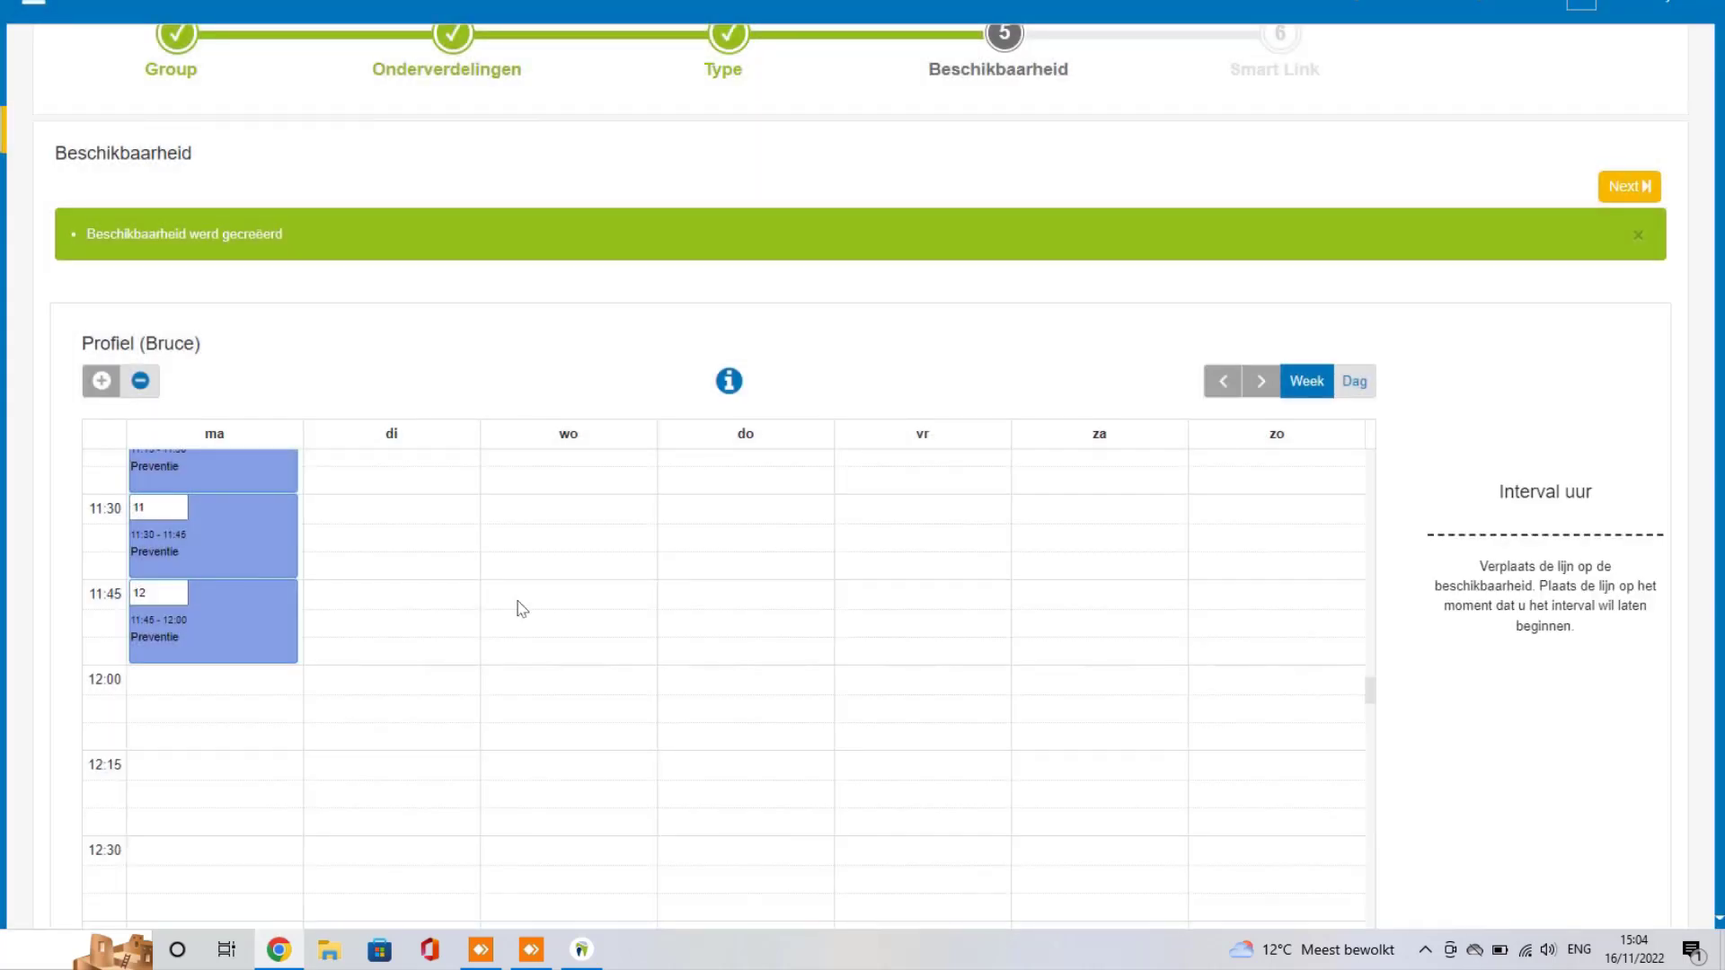
Step: Mark out a new Monday block from 12:00 to 12:30
scroll(332, 640, up, 10)
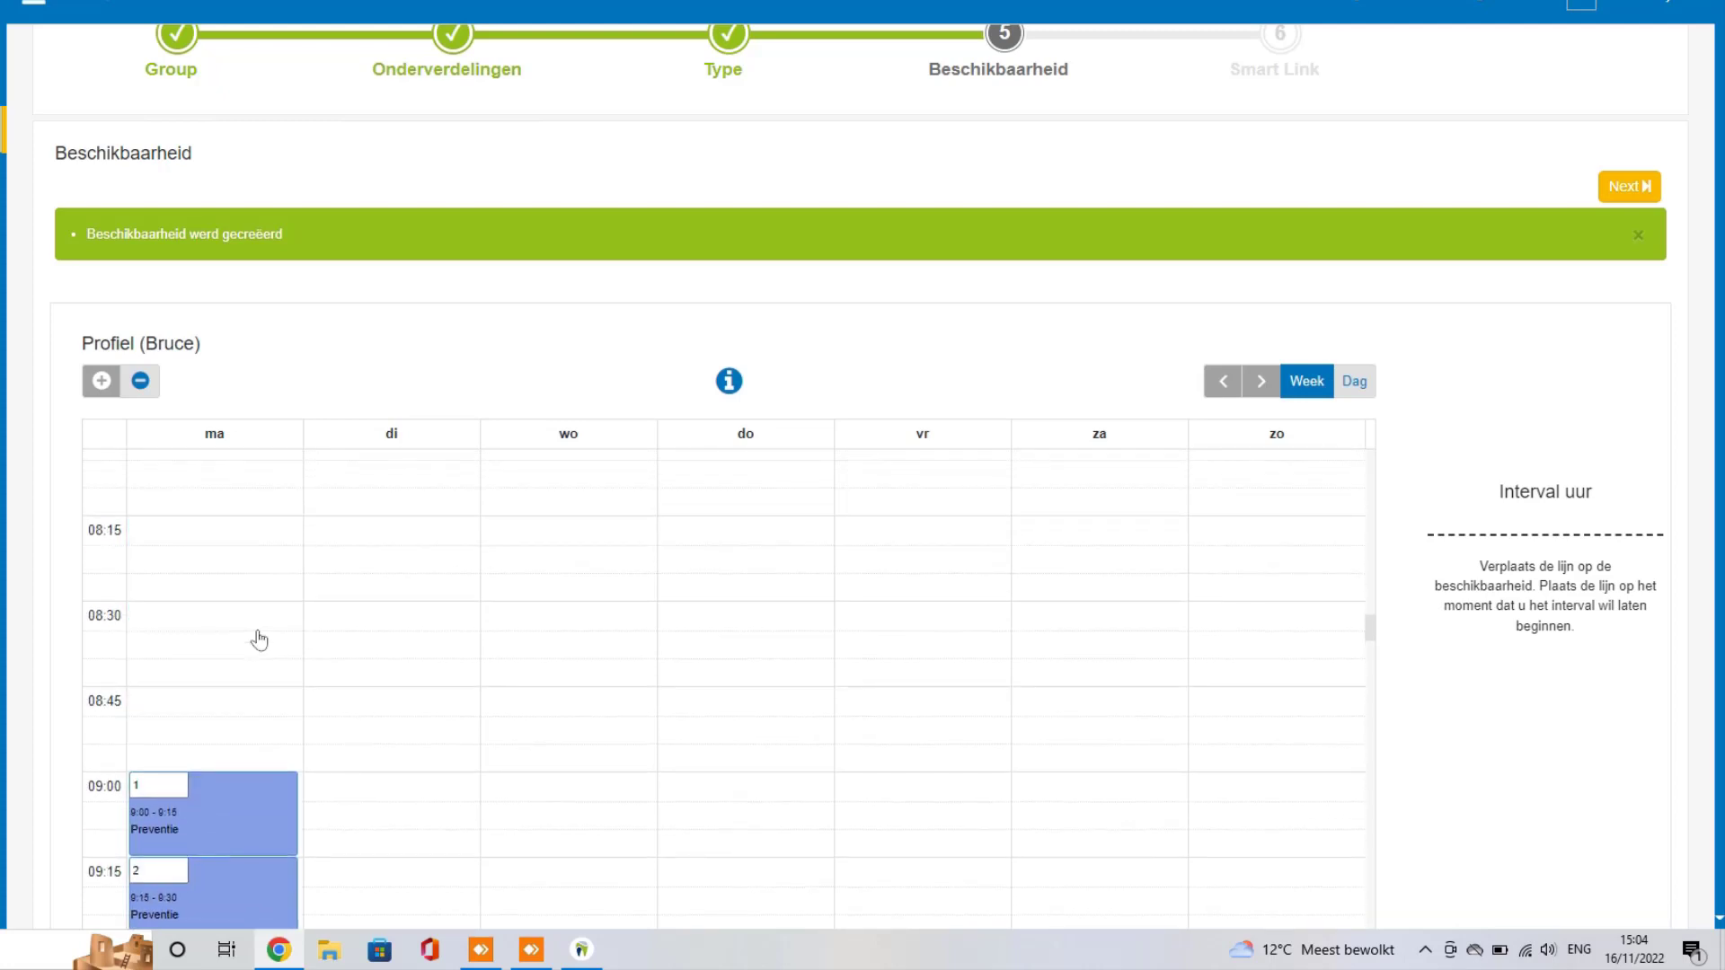
scroll(260, 638, down, 3)
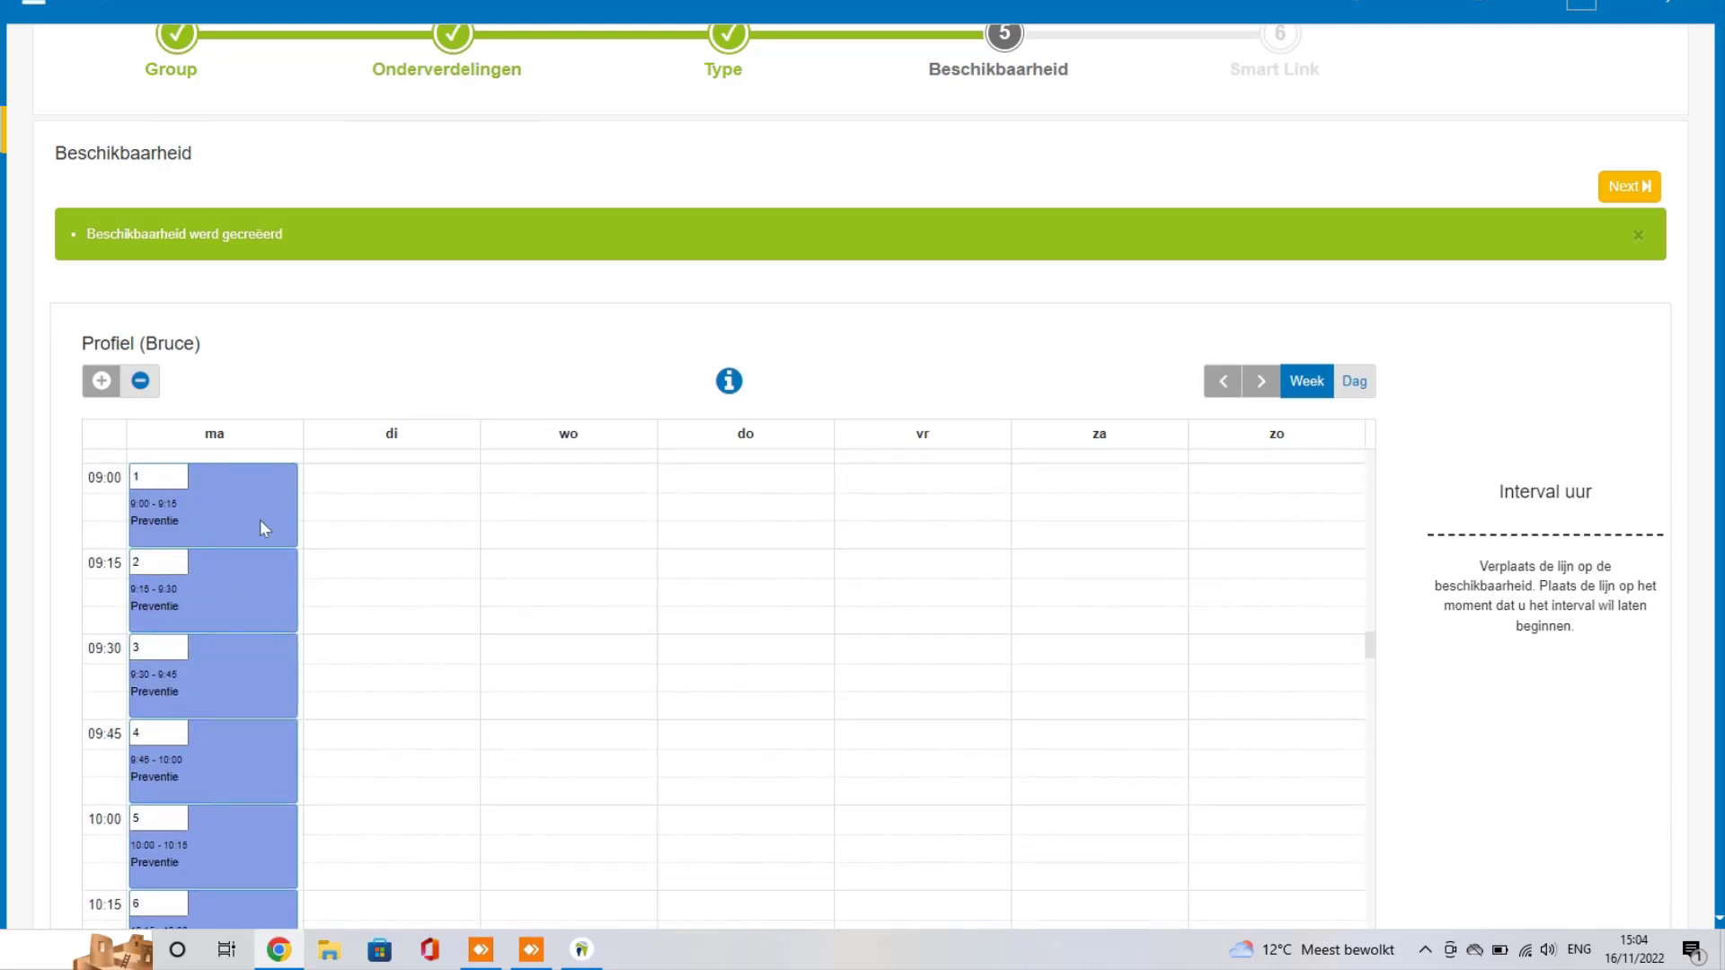
scroll(243, 724, down, 6)
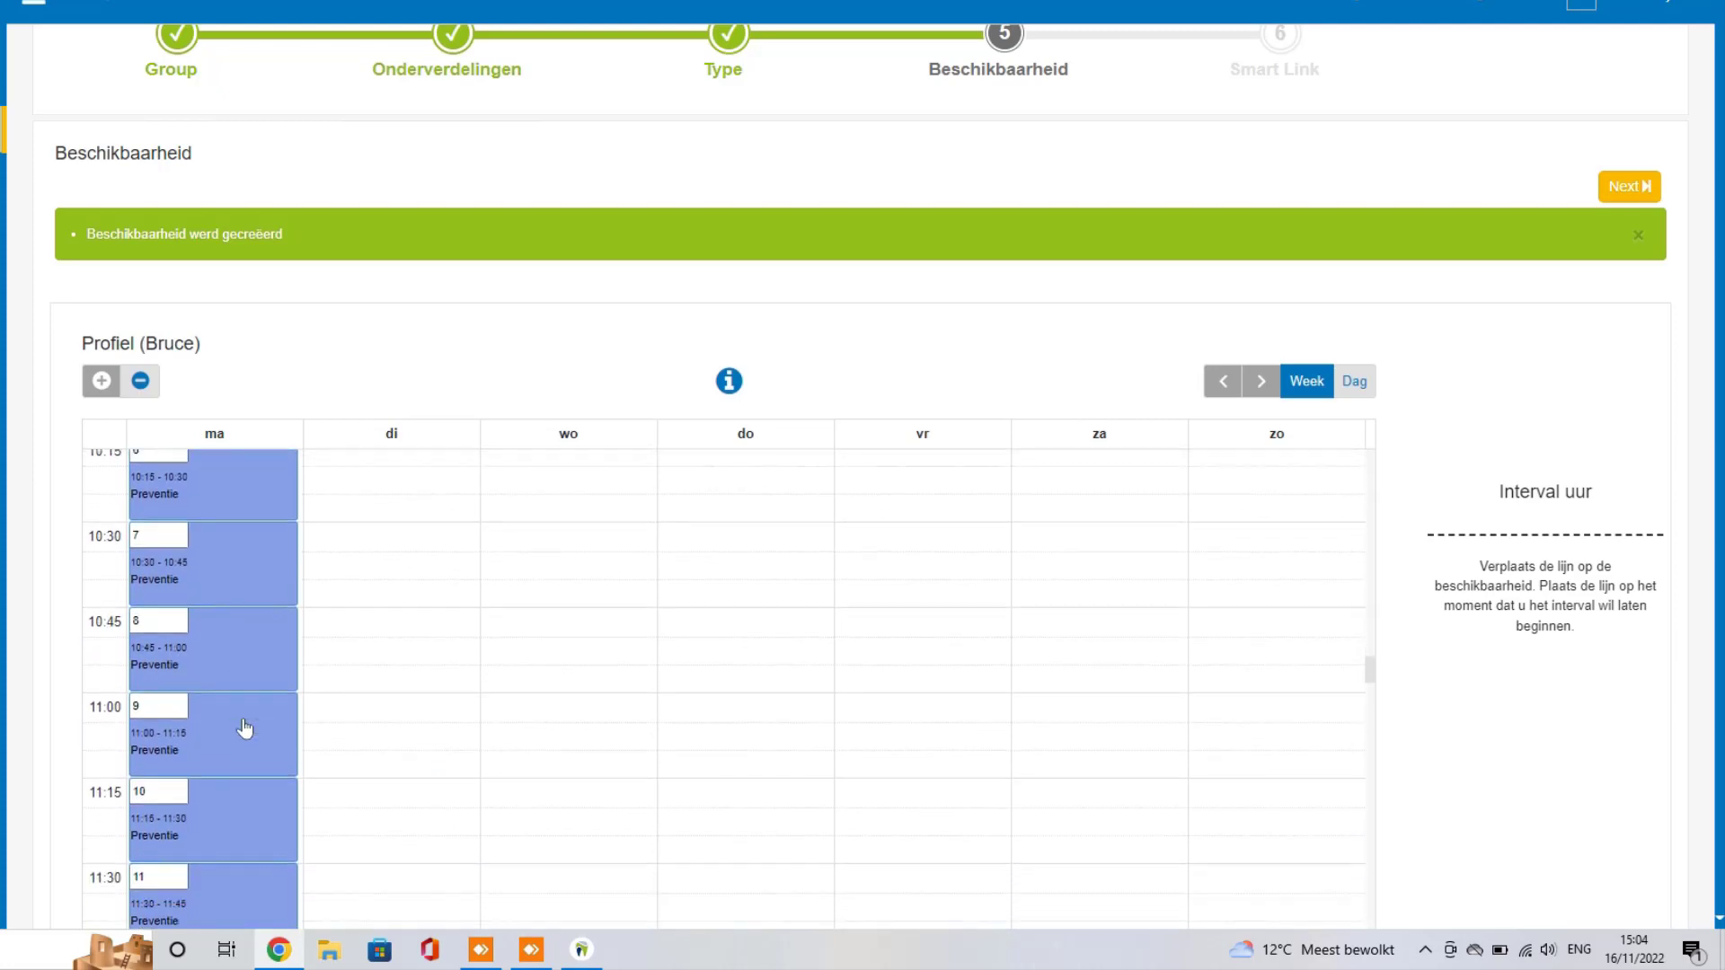
scroll(244, 728, down, 2)
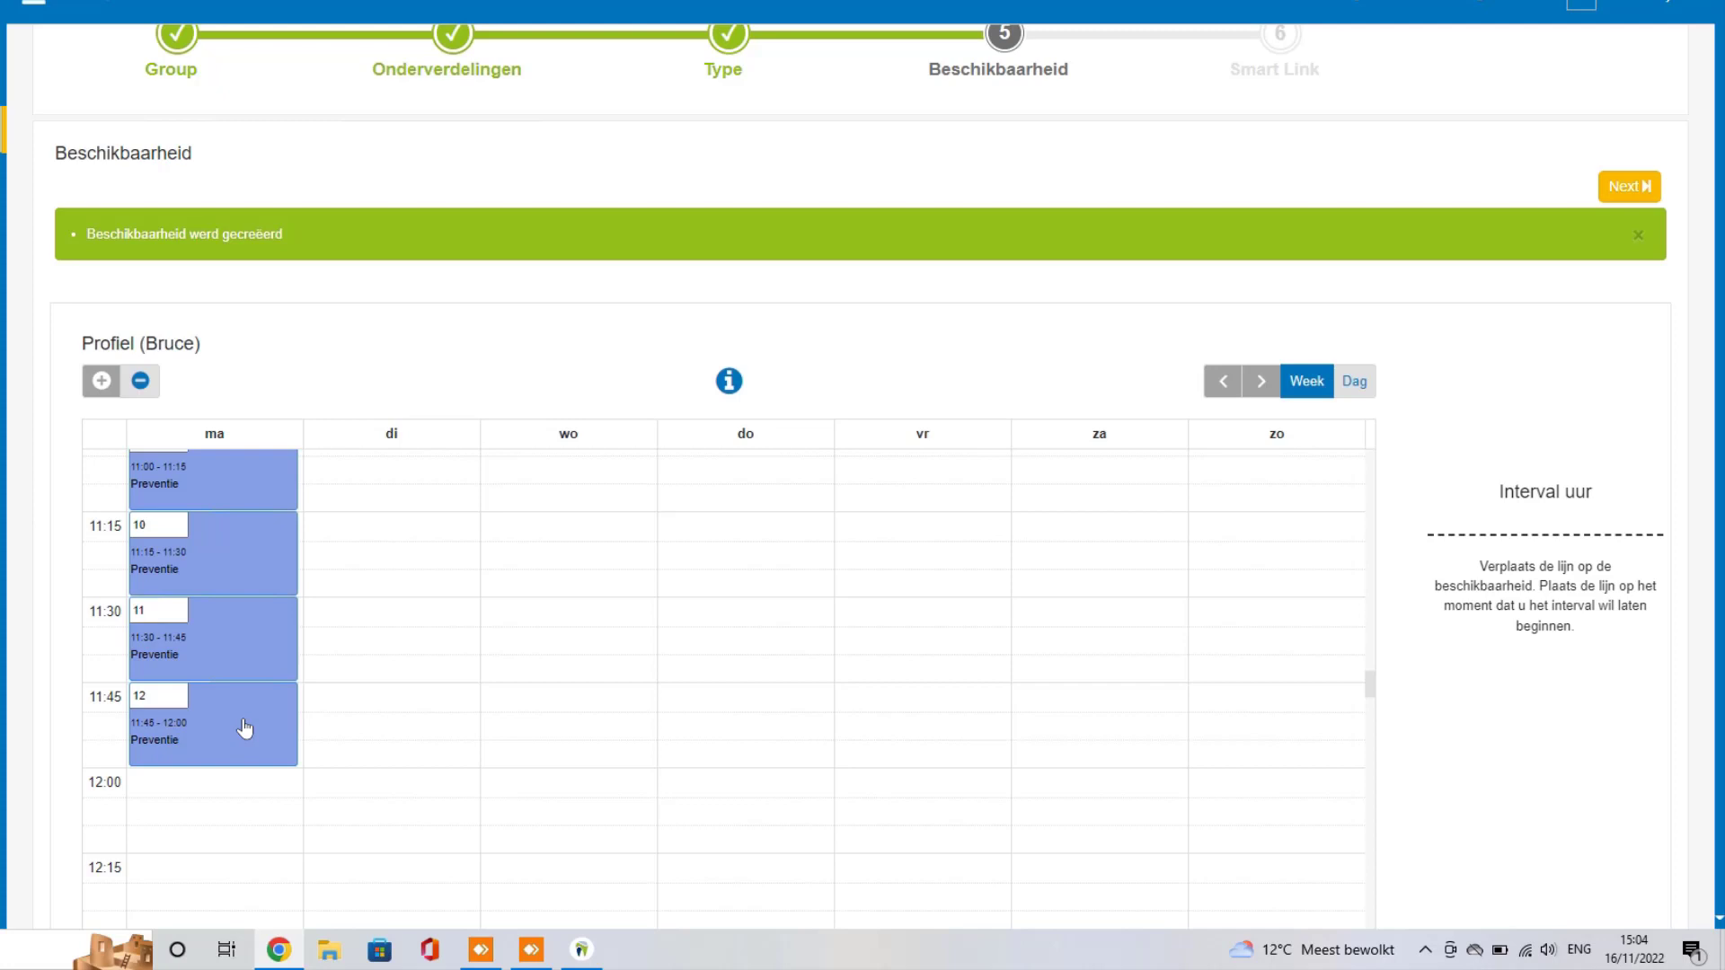
scroll(244, 728, up, 6)
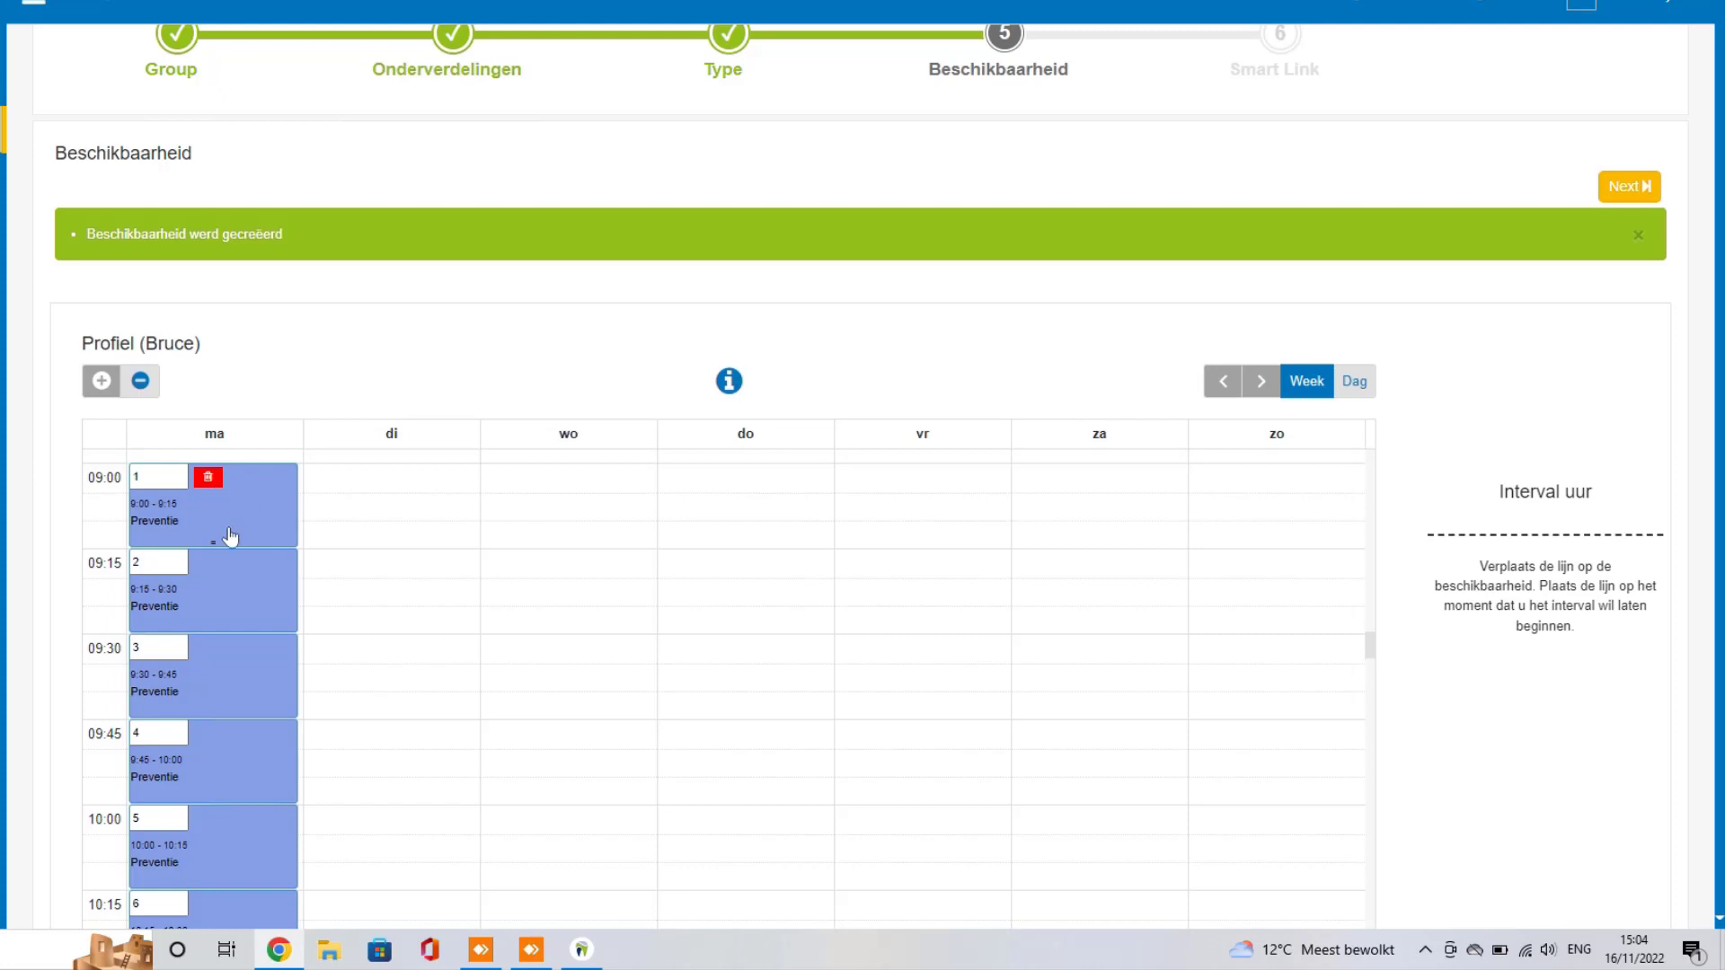
scroll(230, 536, down, 9)
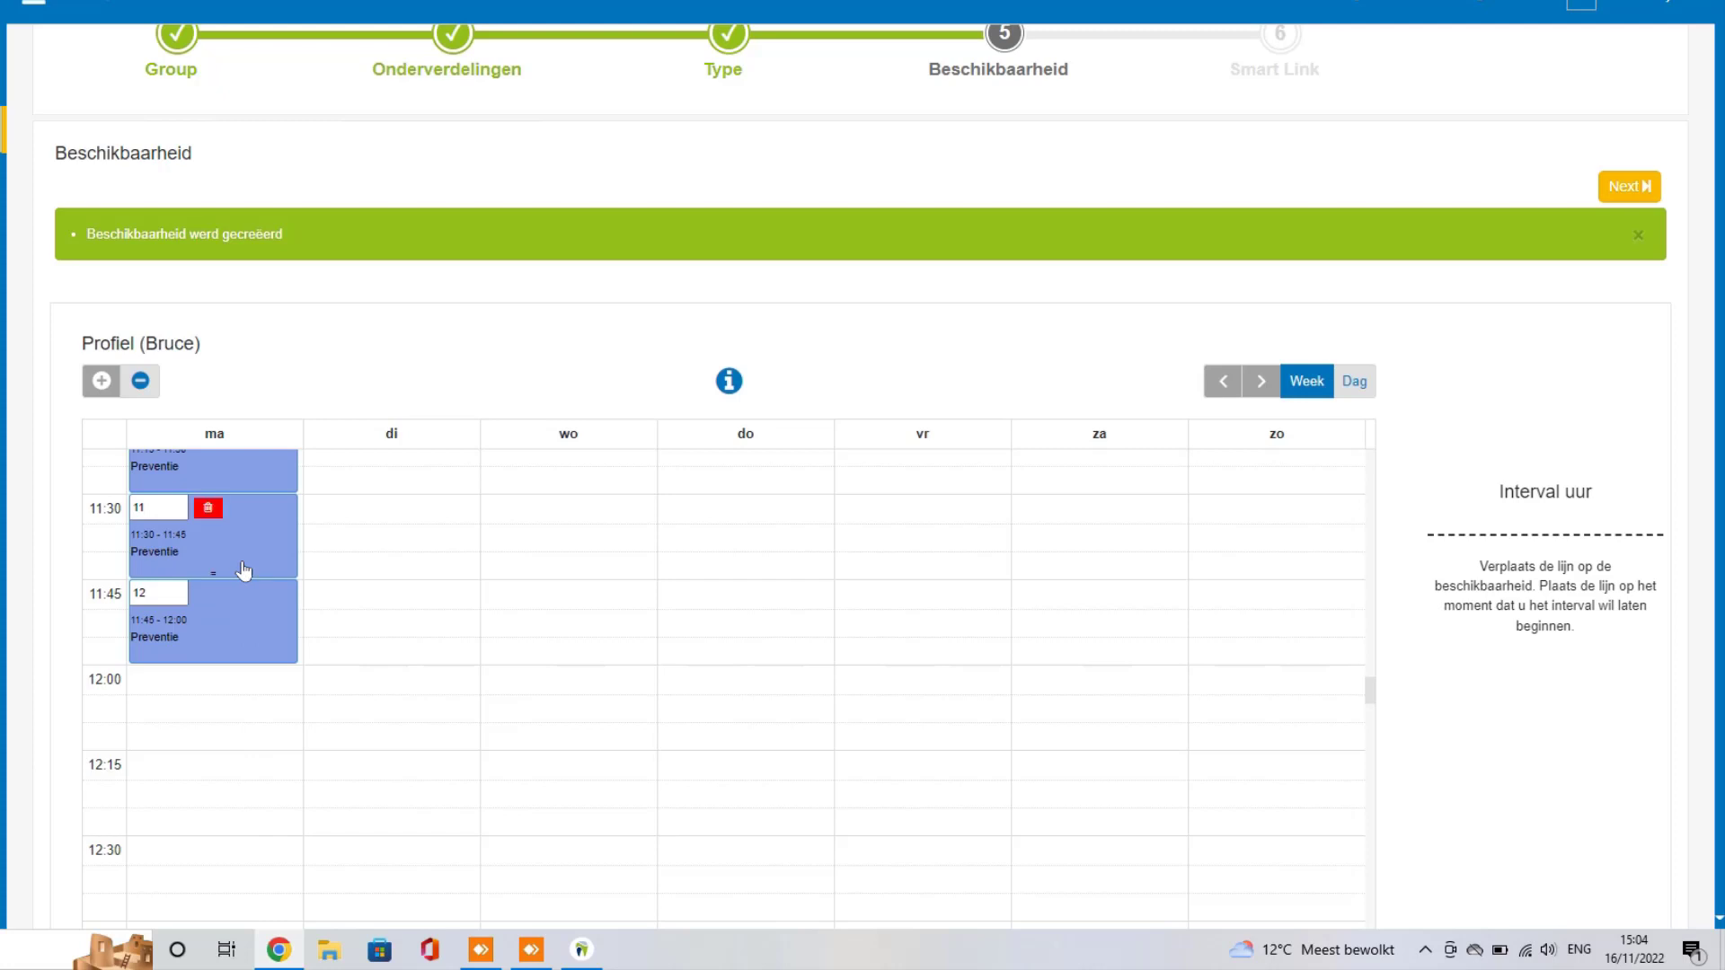
scroll(242, 570, down, 1)
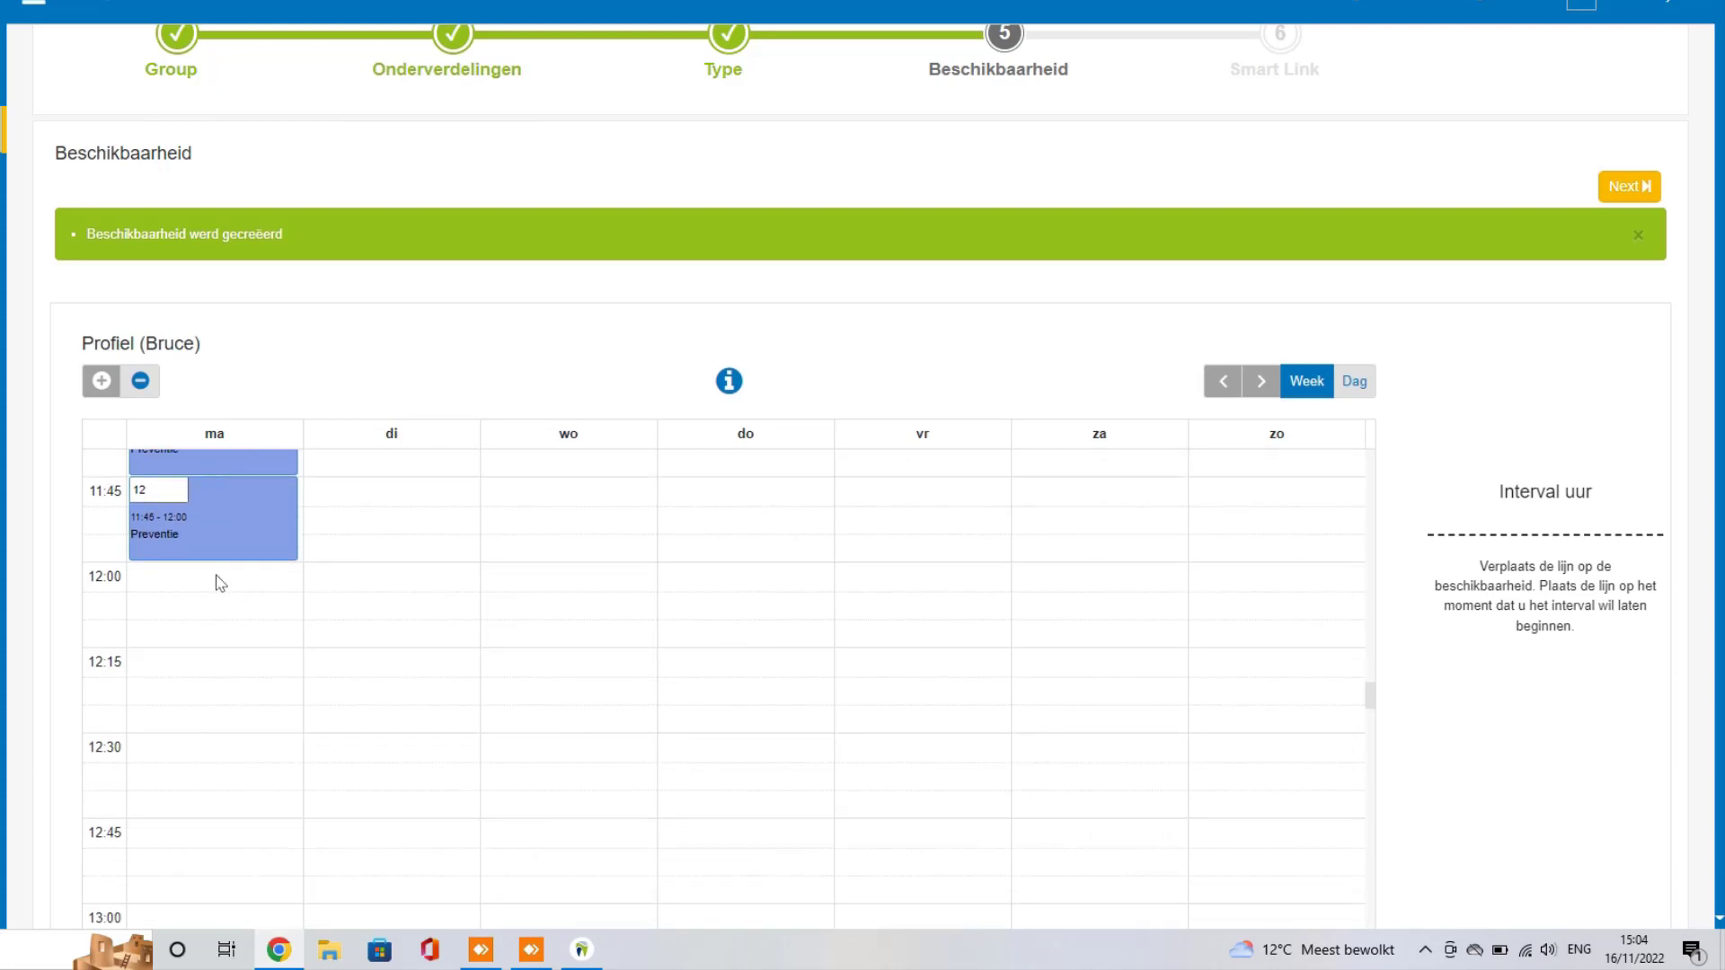
click(222, 583)
drag(234, 667, 230, 735)
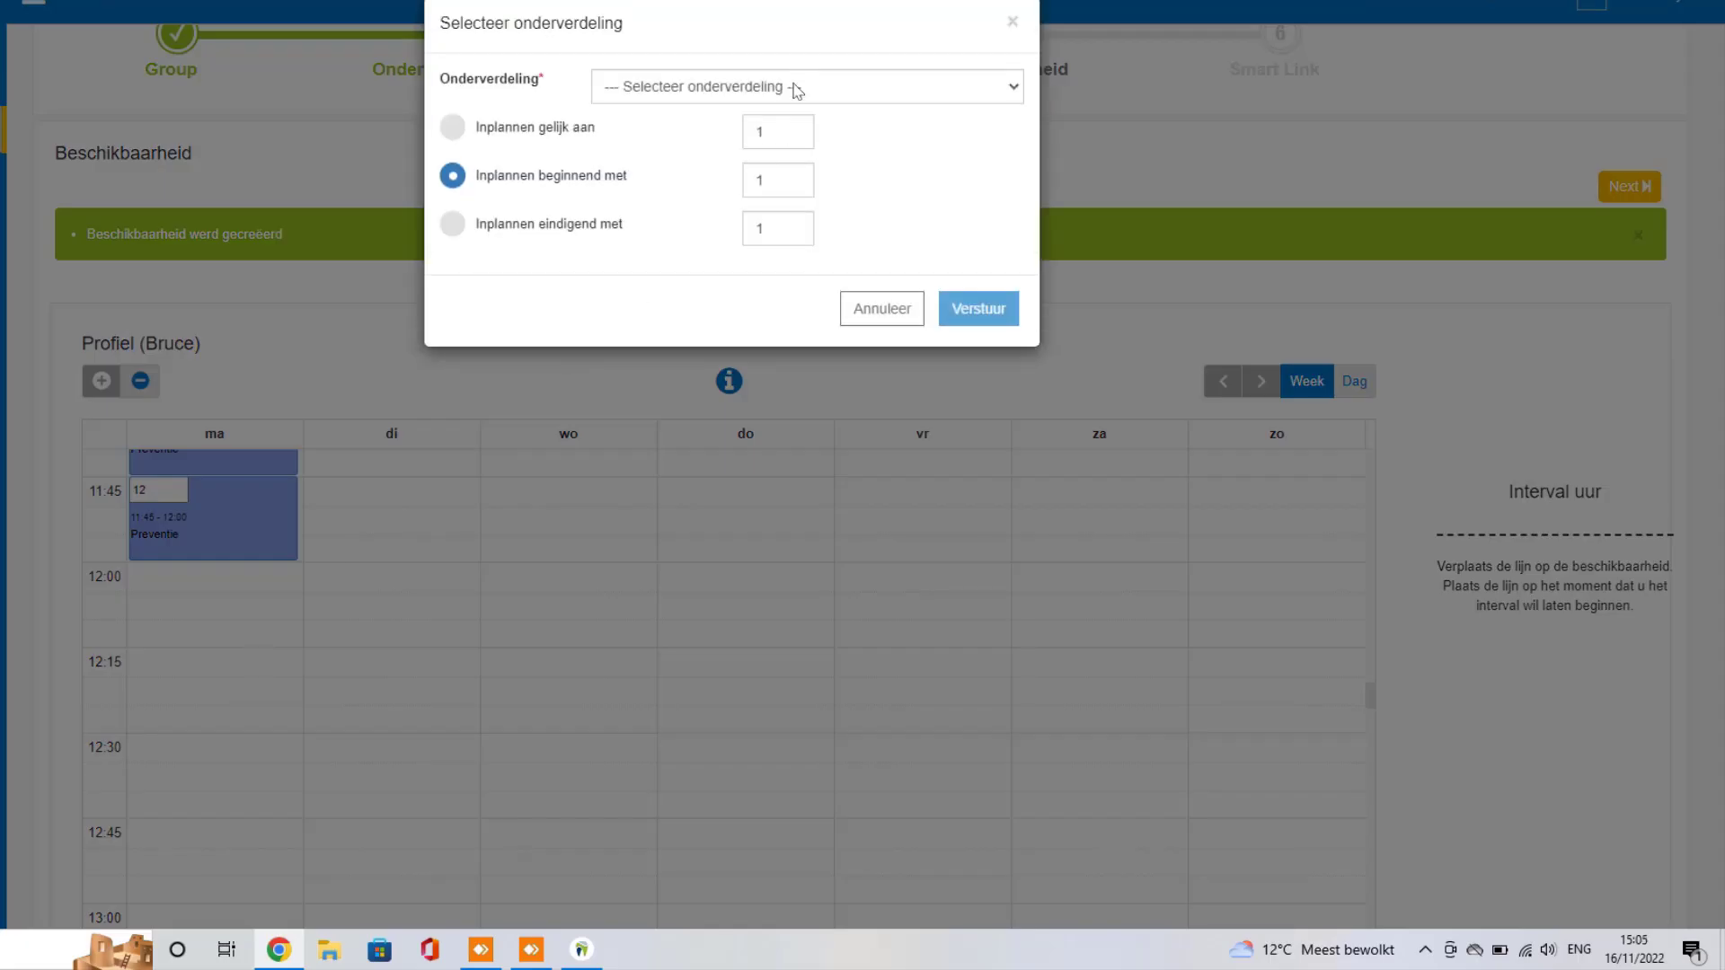
Step: Make the Monday 12:00–12:30 block an Urgentie slot with start-from numbering
click(797, 85)
click(617, 151)
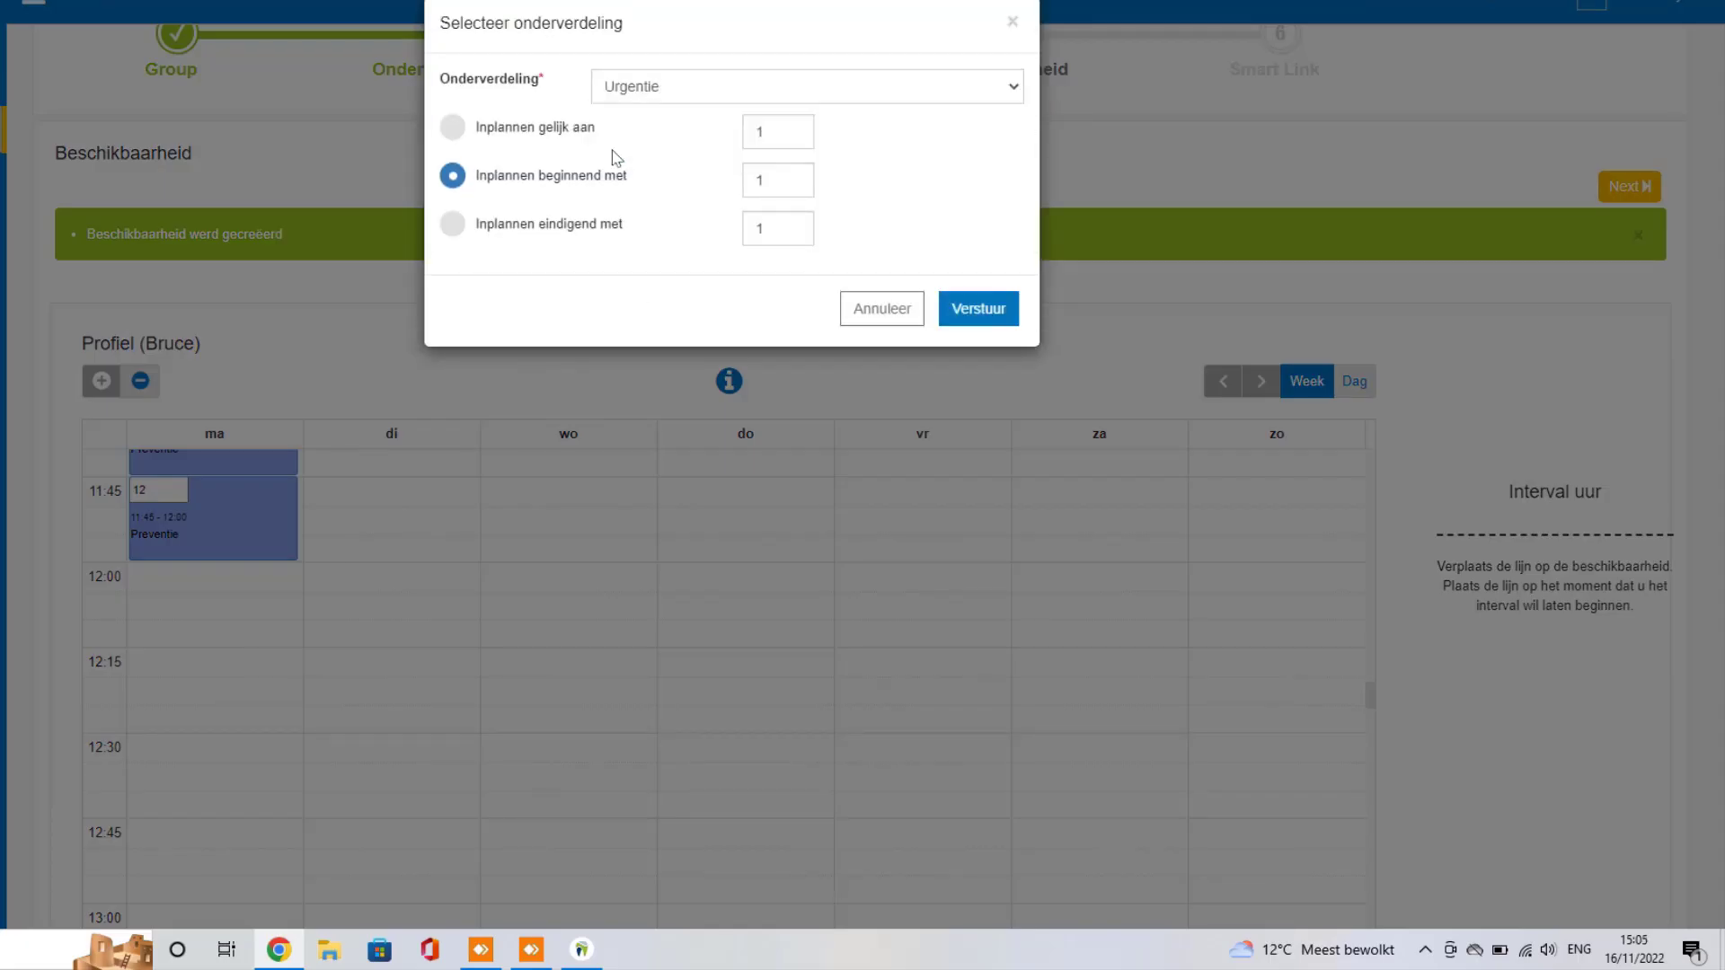
click(467, 134)
click(465, 178)
click(982, 309)
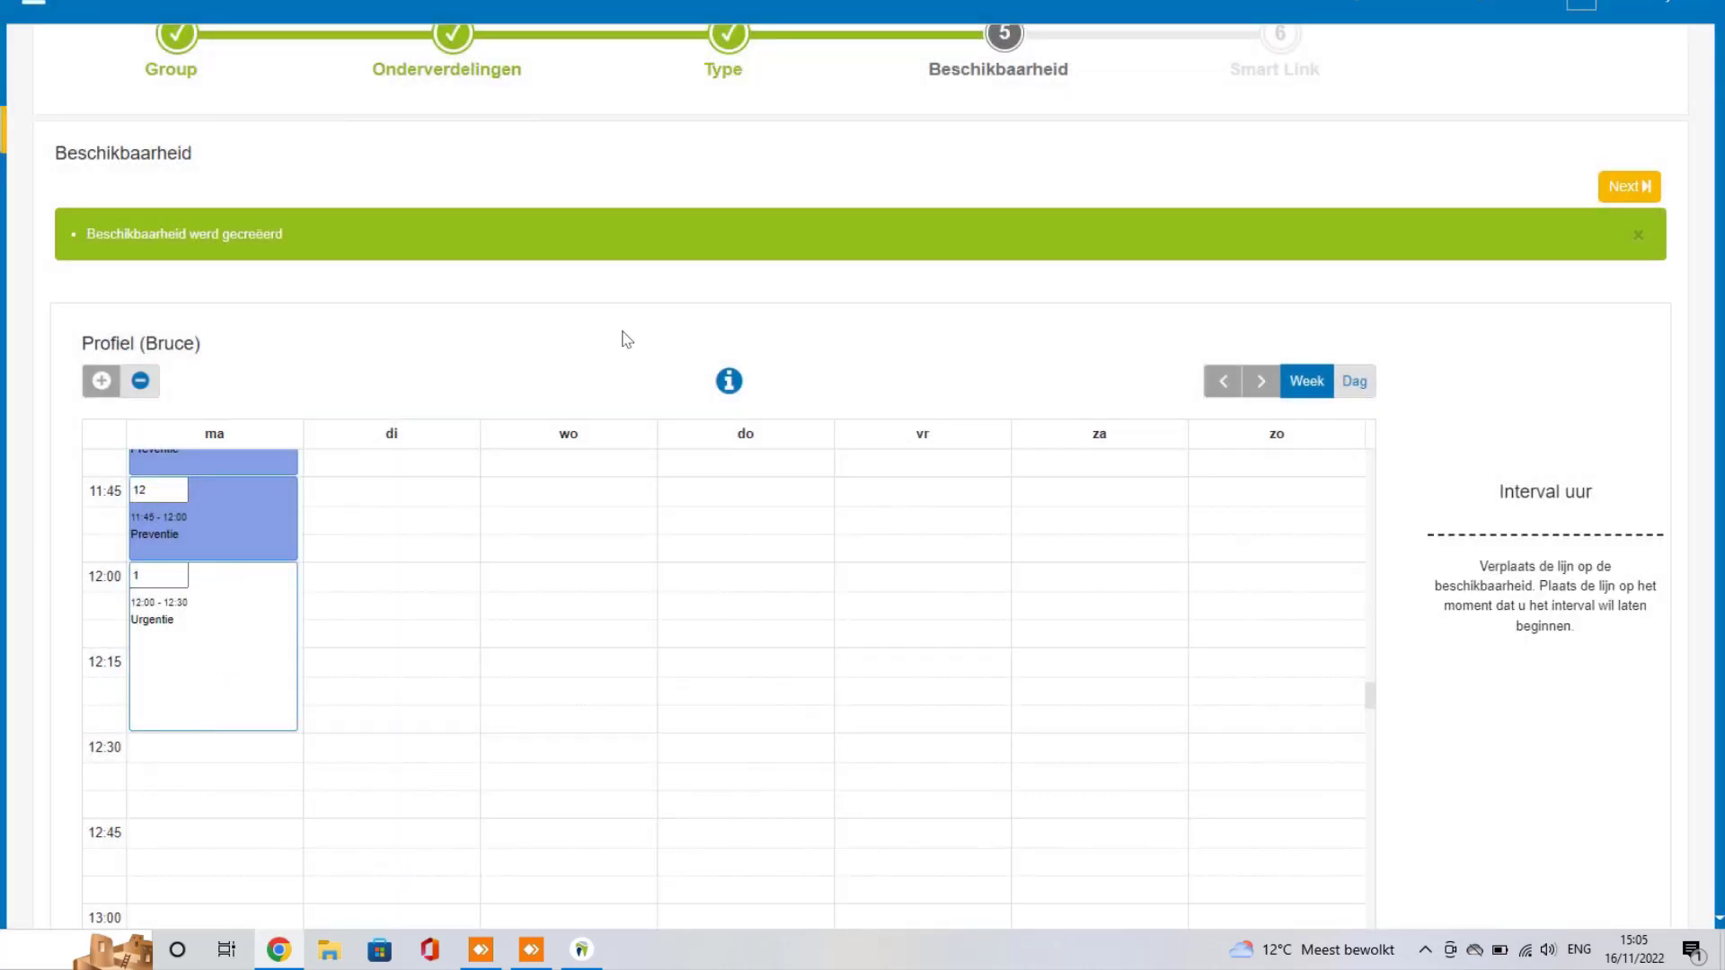
Step: Save the weekly availability, then re-save the profile with 'Opslaan en tijd inplannen'
scroll(626, 339, down, 3)
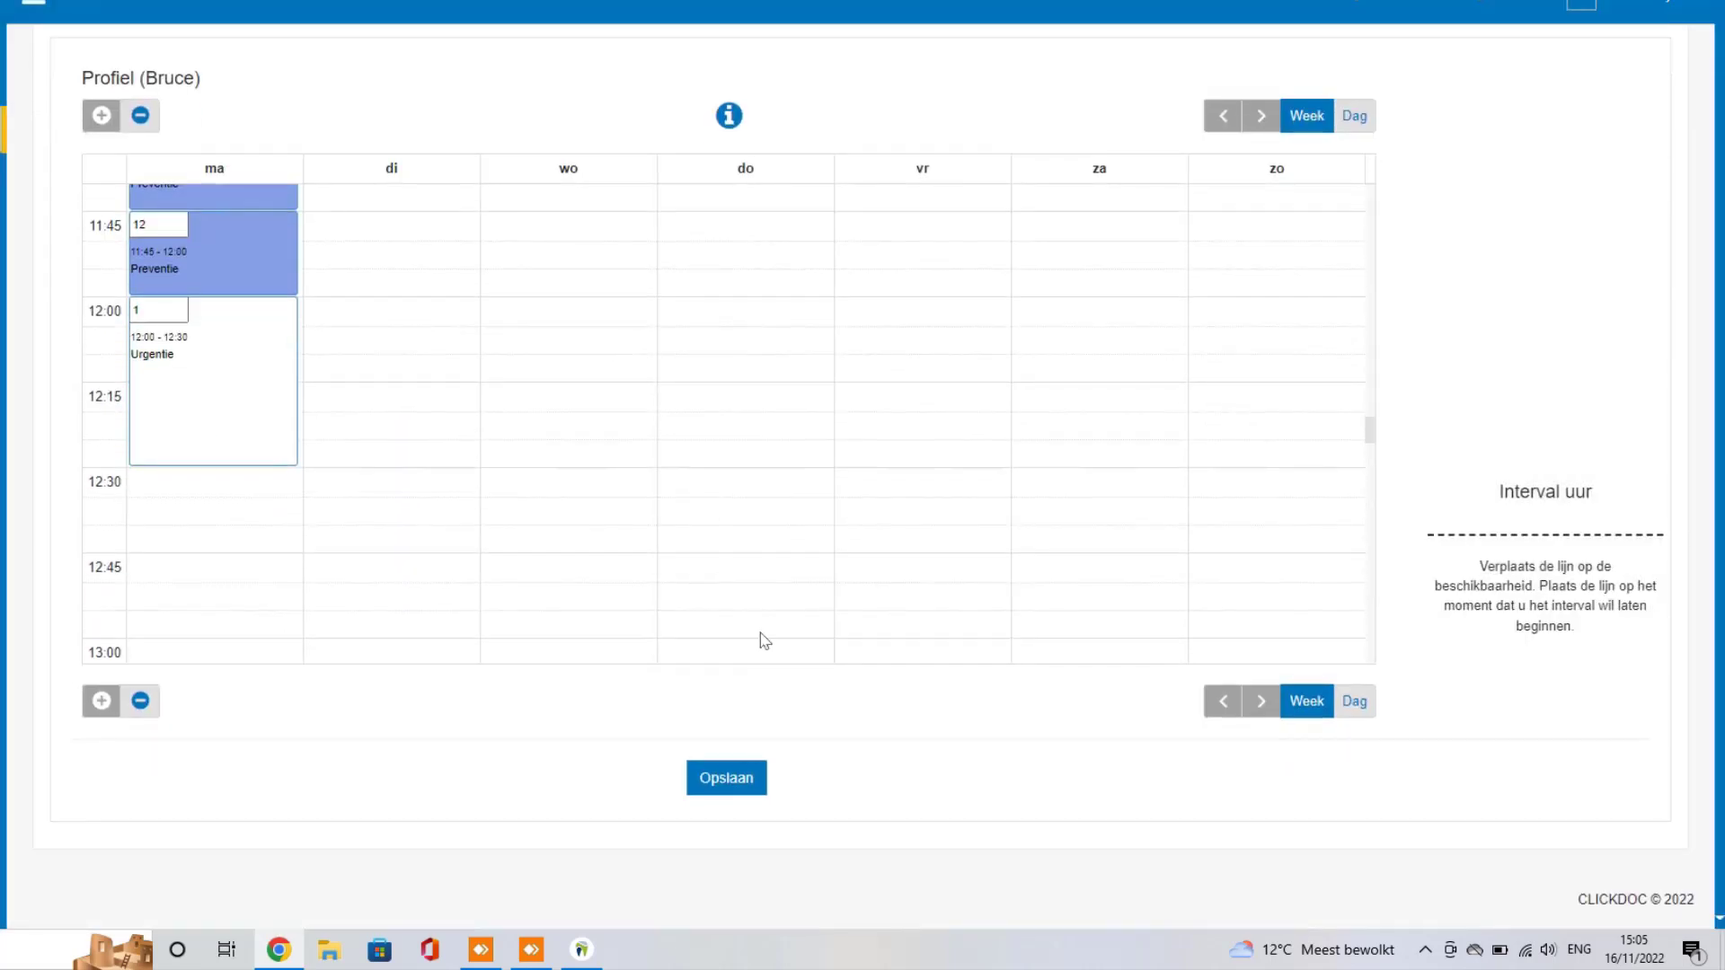
click(726, 779)
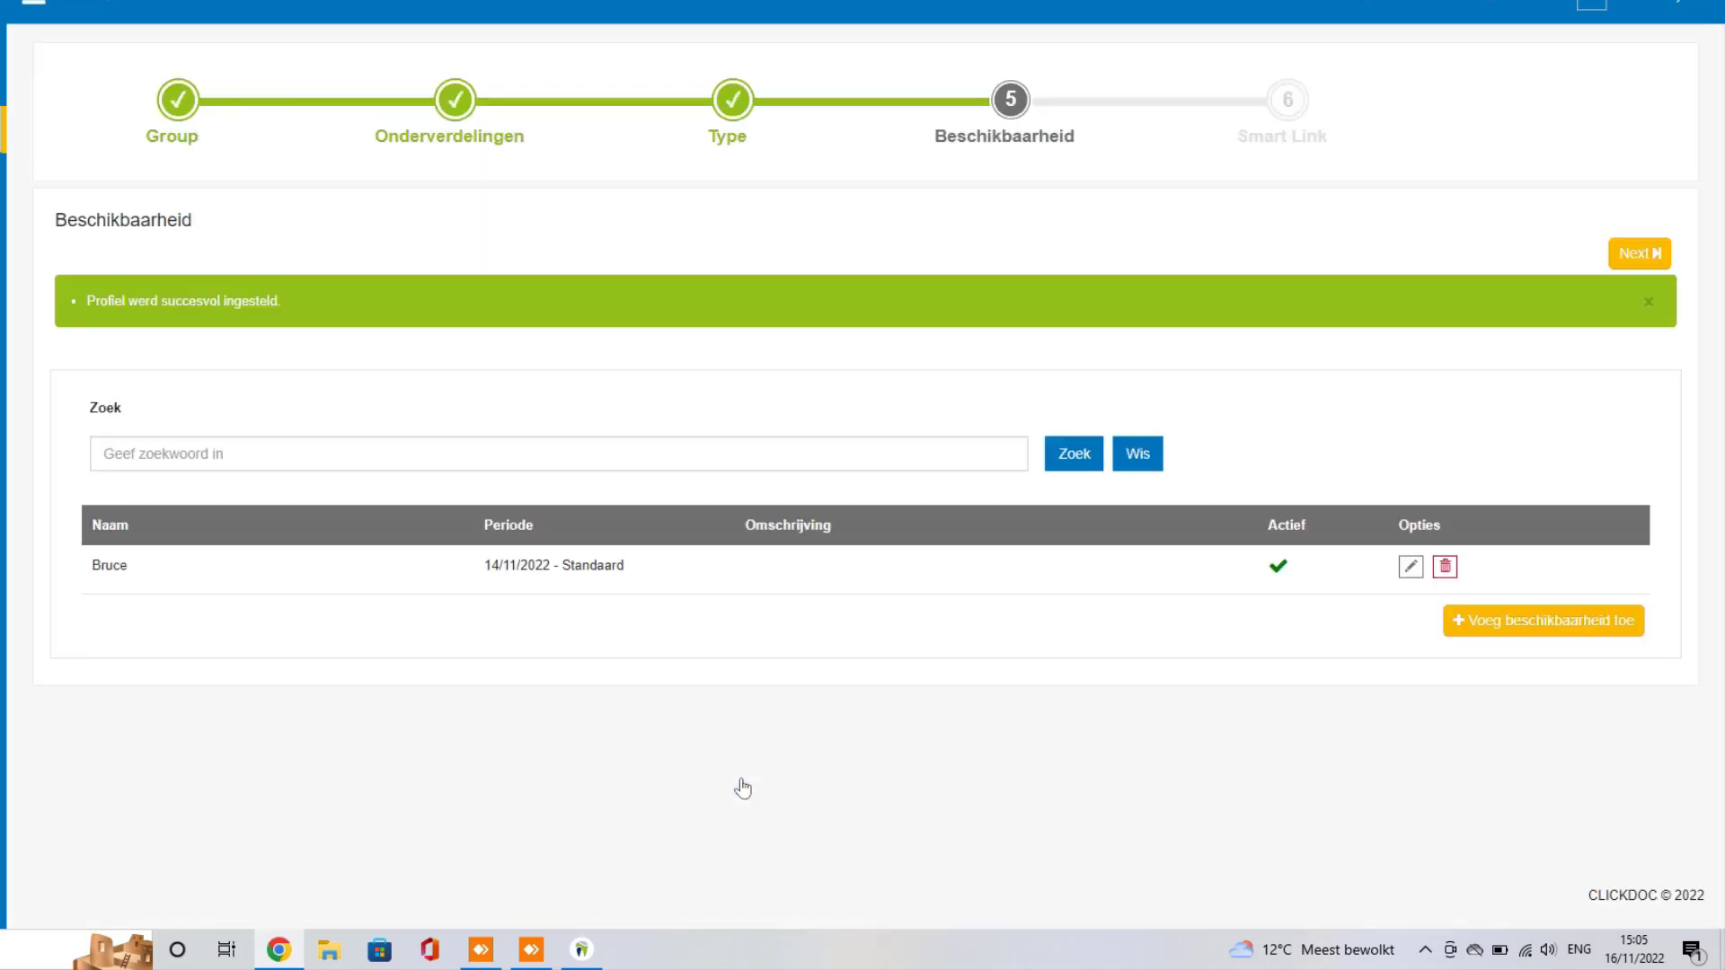
click(1411, 568)
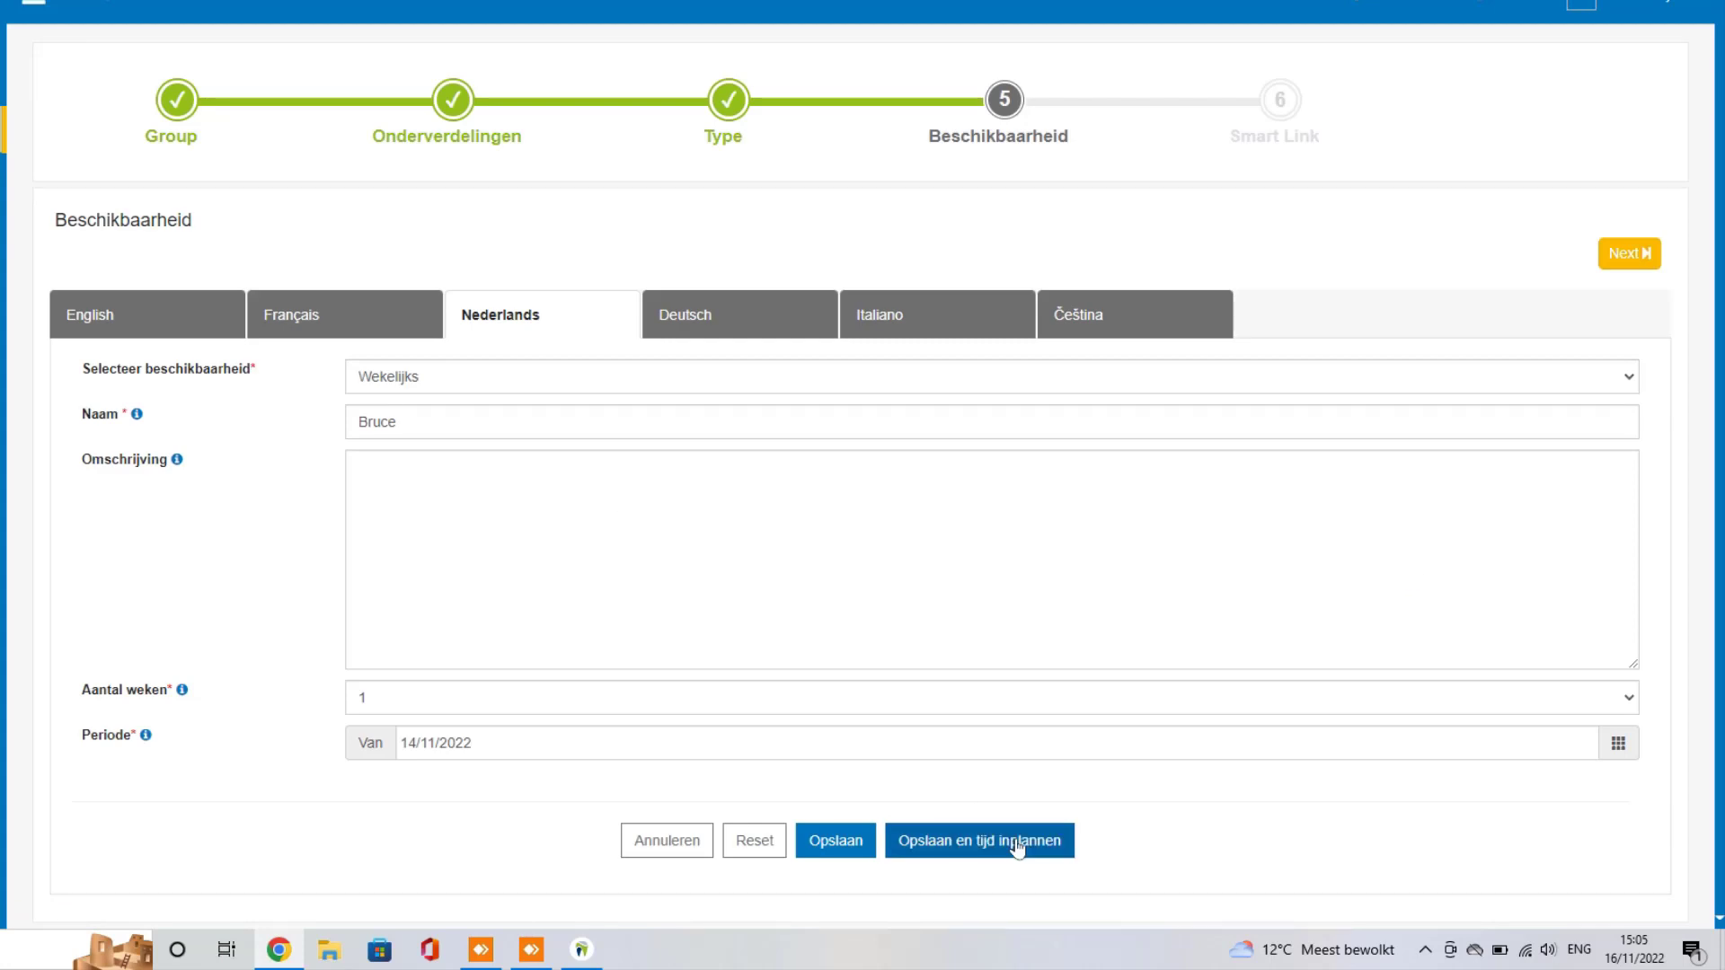
click(1018, 843)
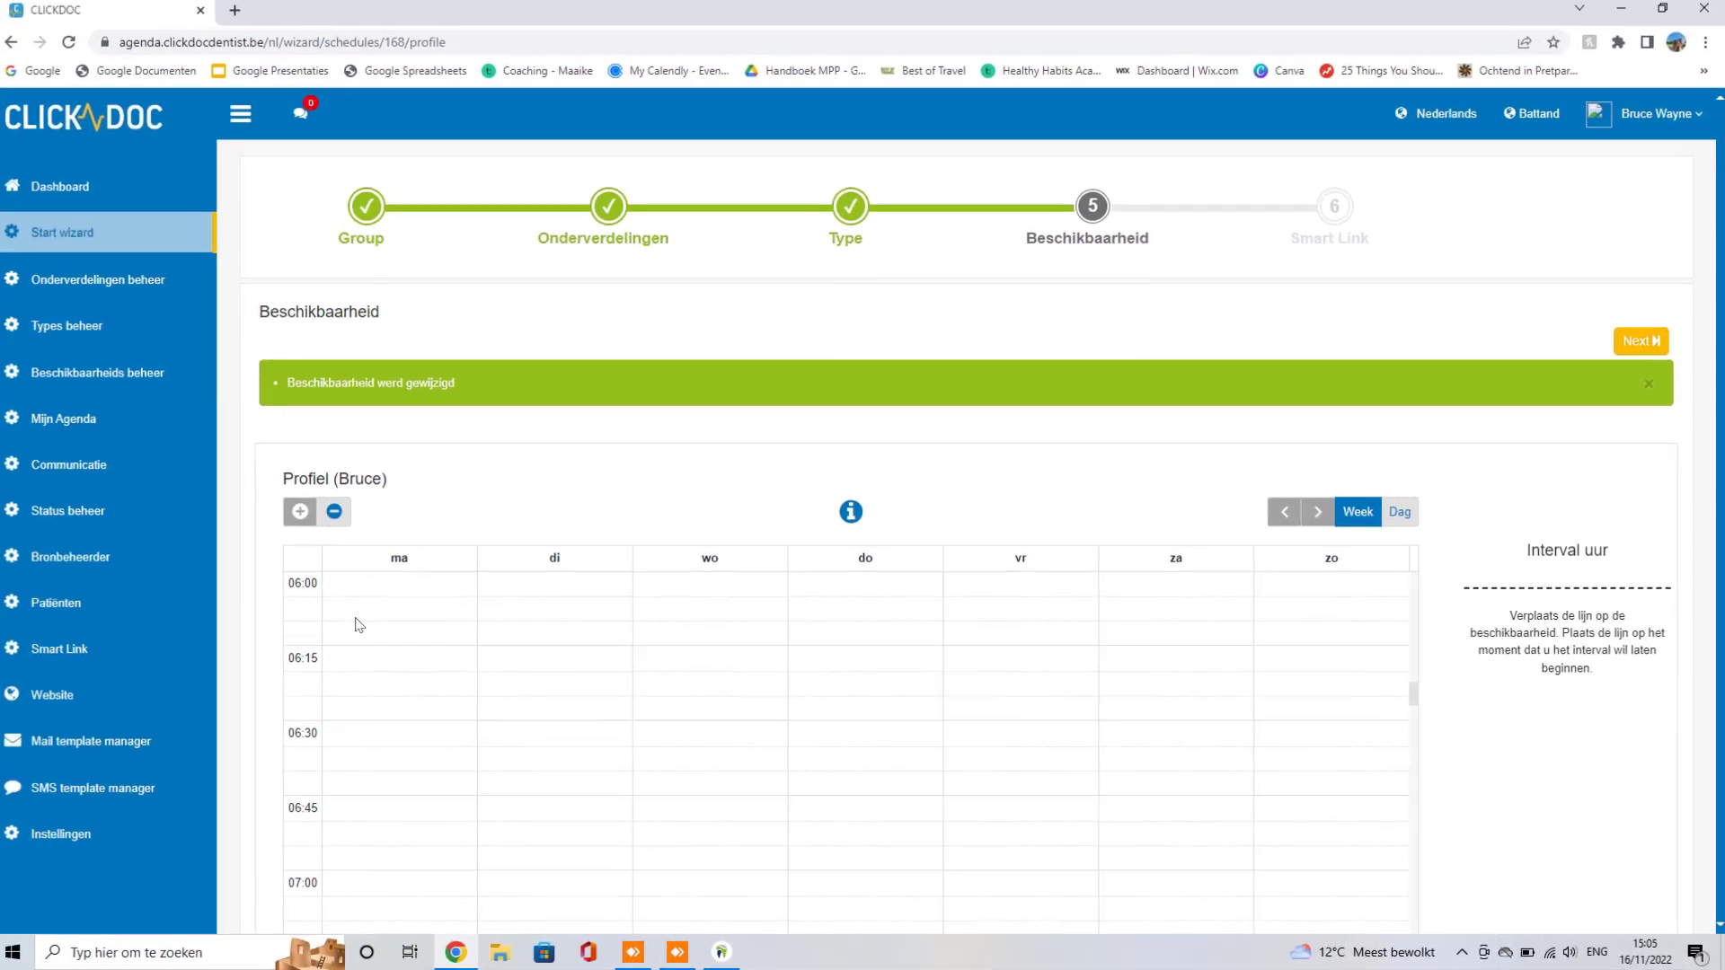
Step: Set the agenda's time blocks to 15 minutes in Instellingen and save
click(41, 835)
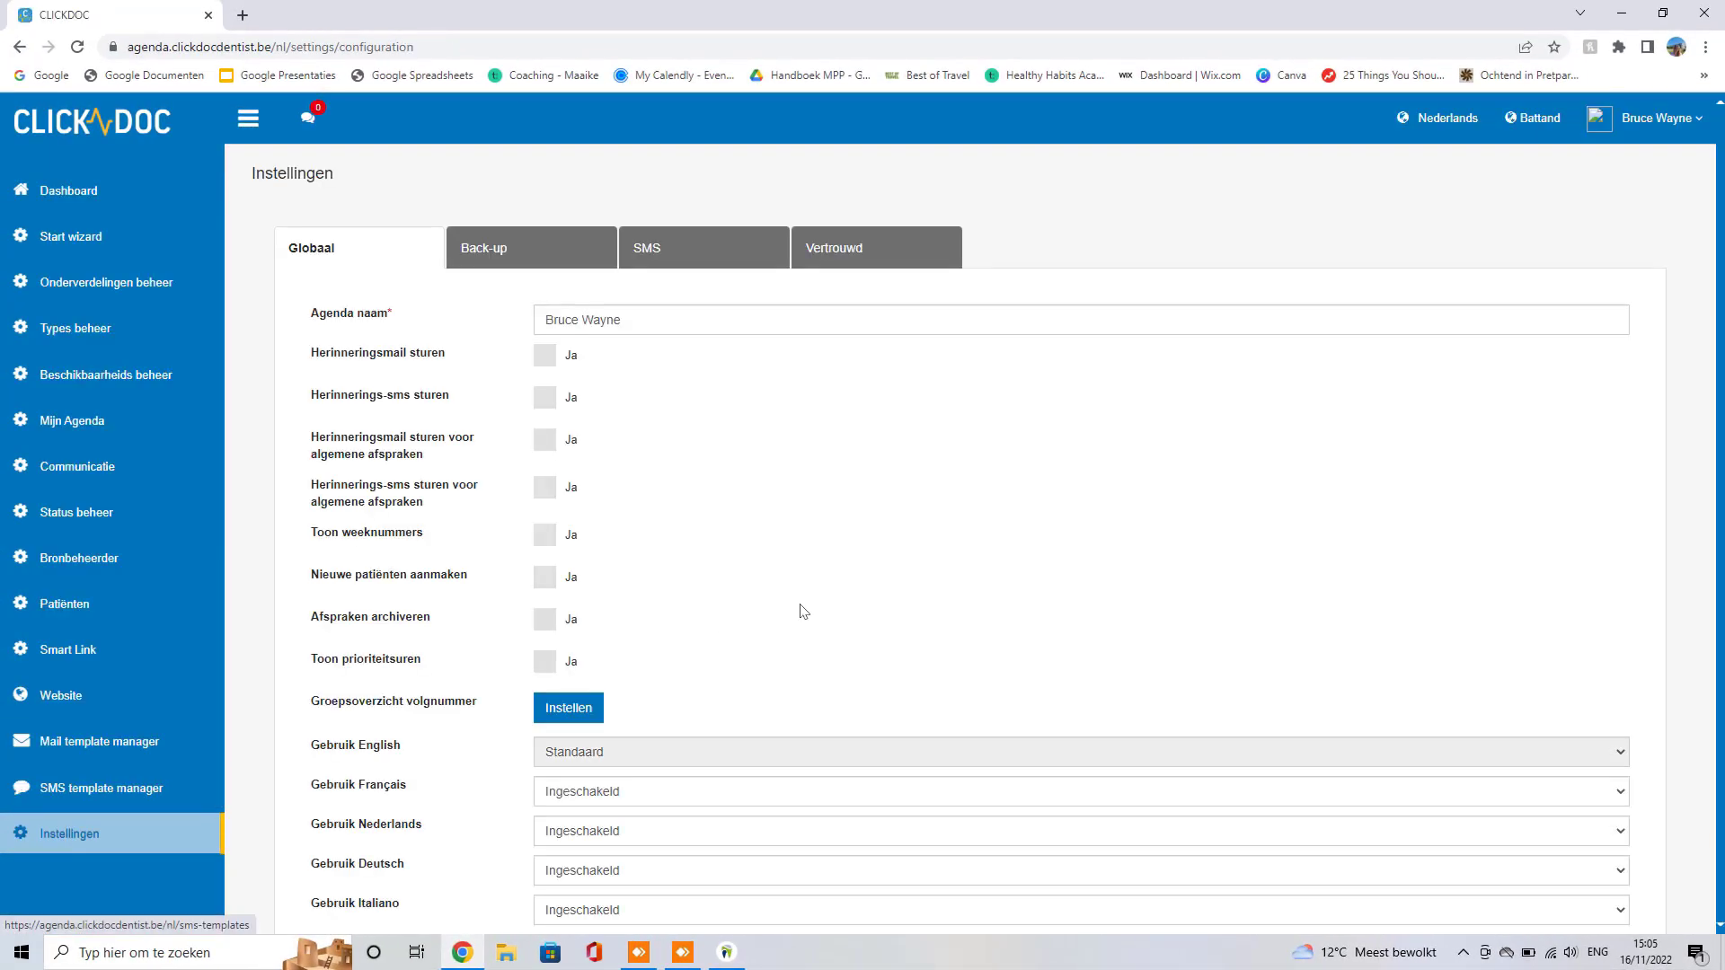
scroll(851, 595, down, 5)
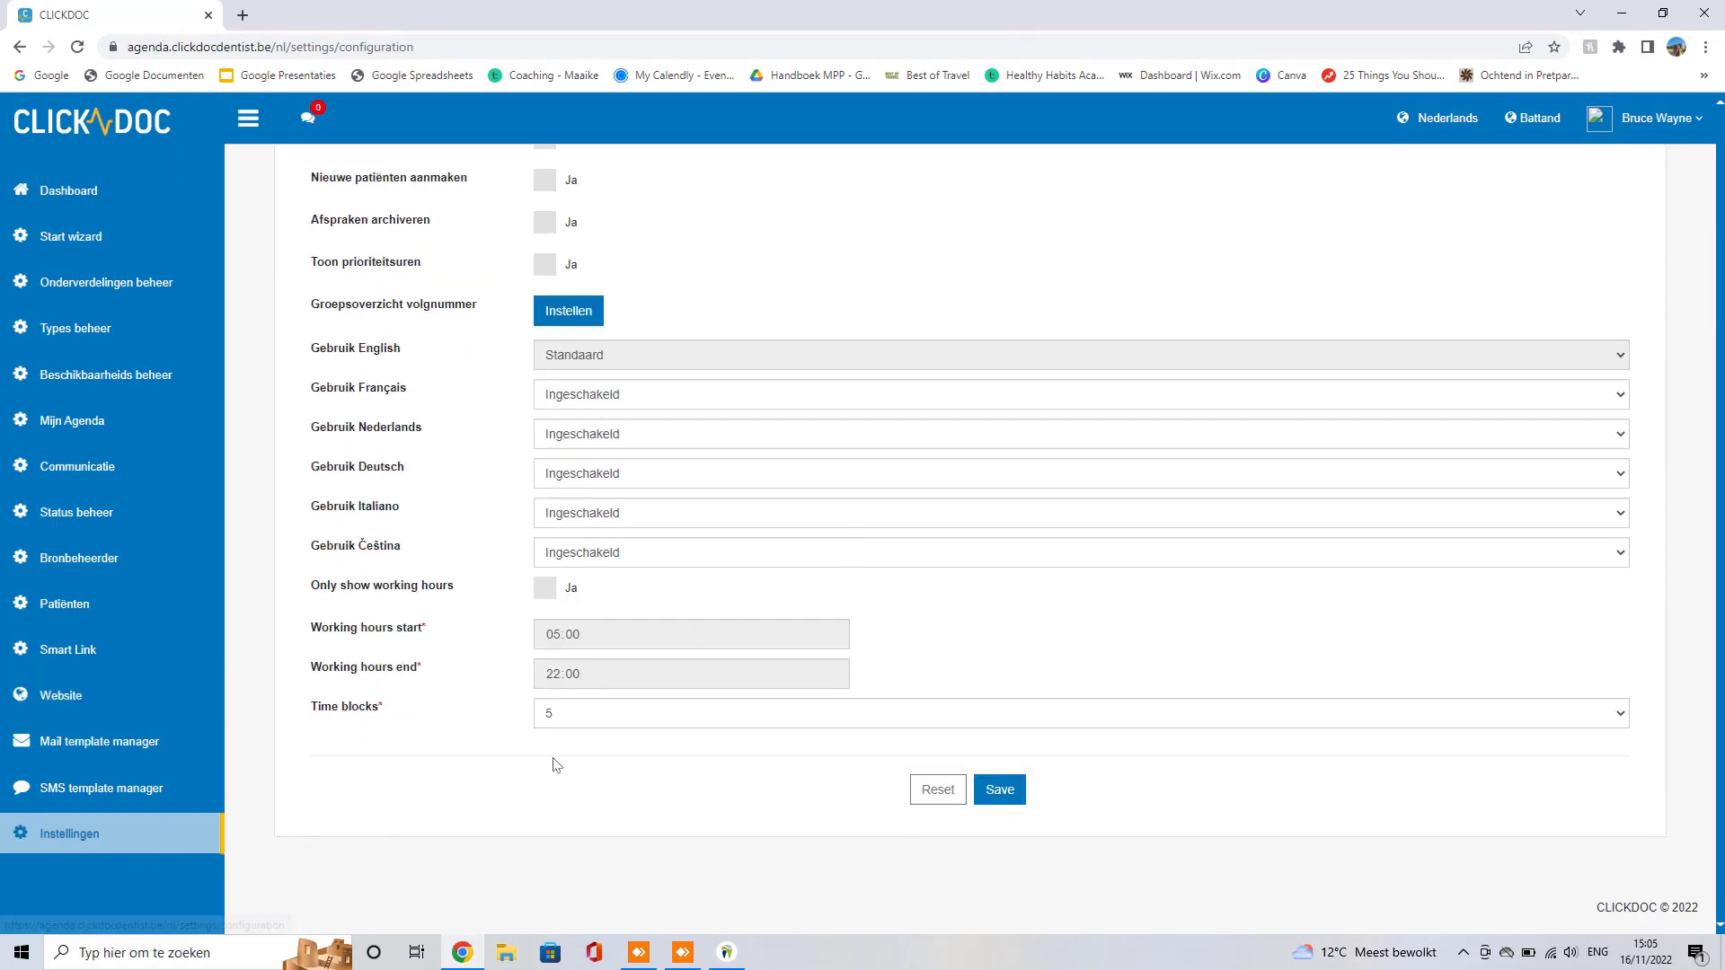
click(595, 713)
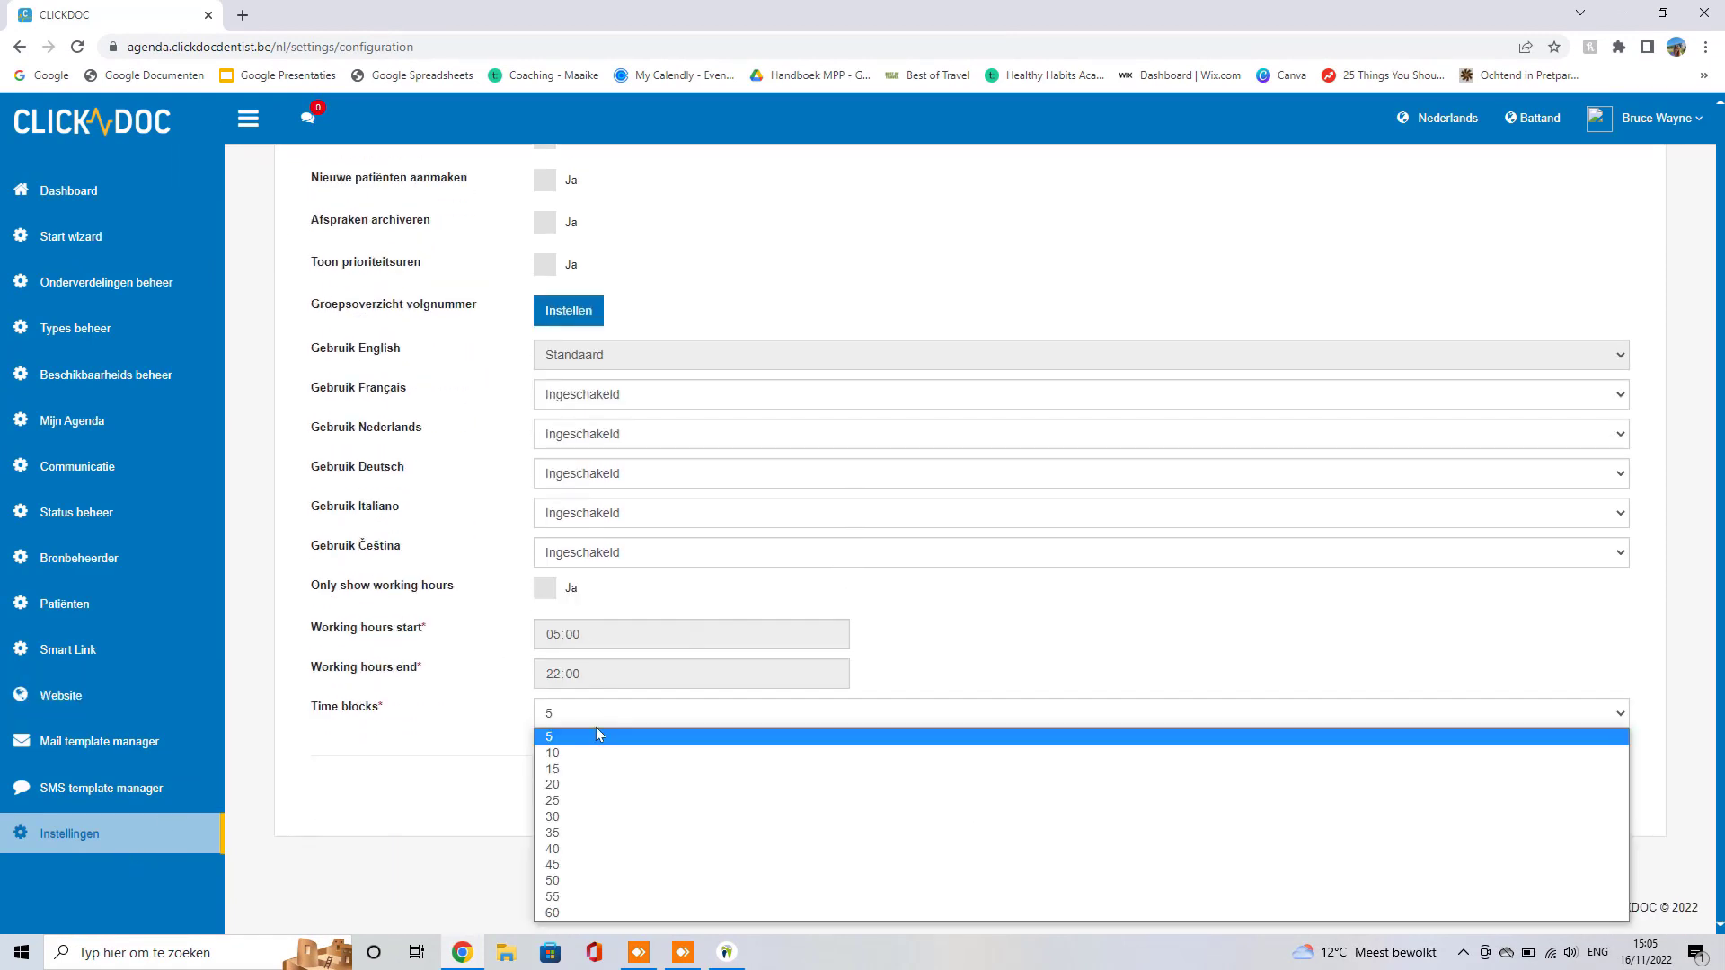
click(572, 778)
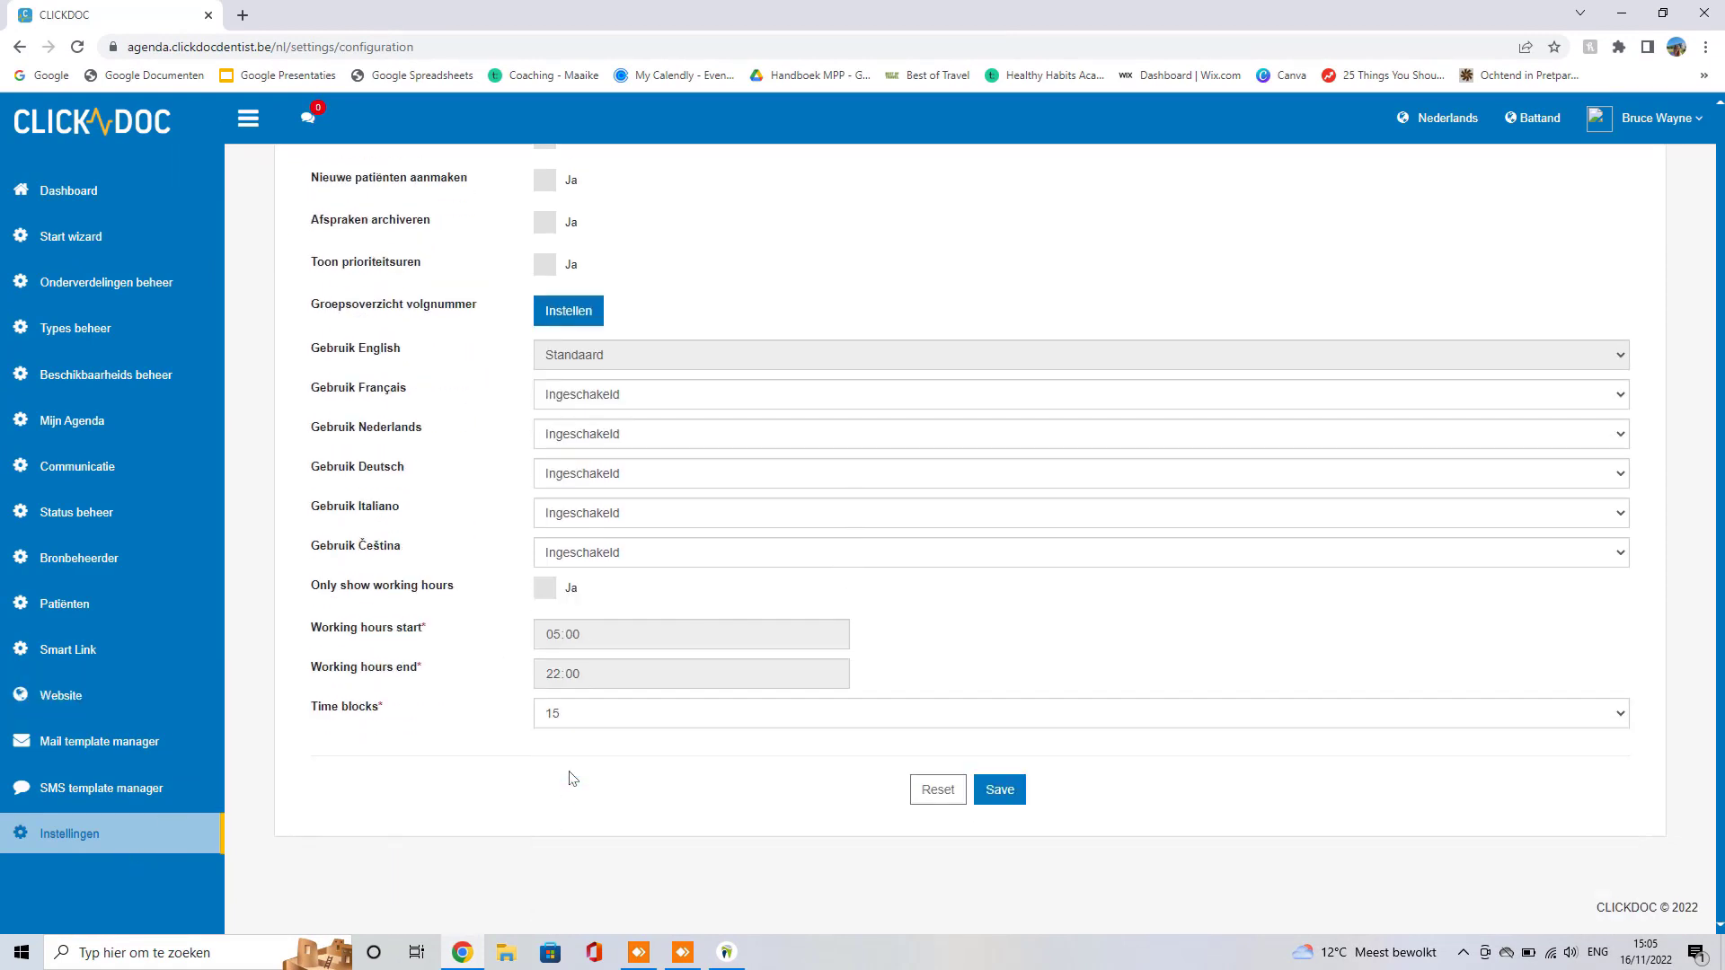
click(1001, 790)
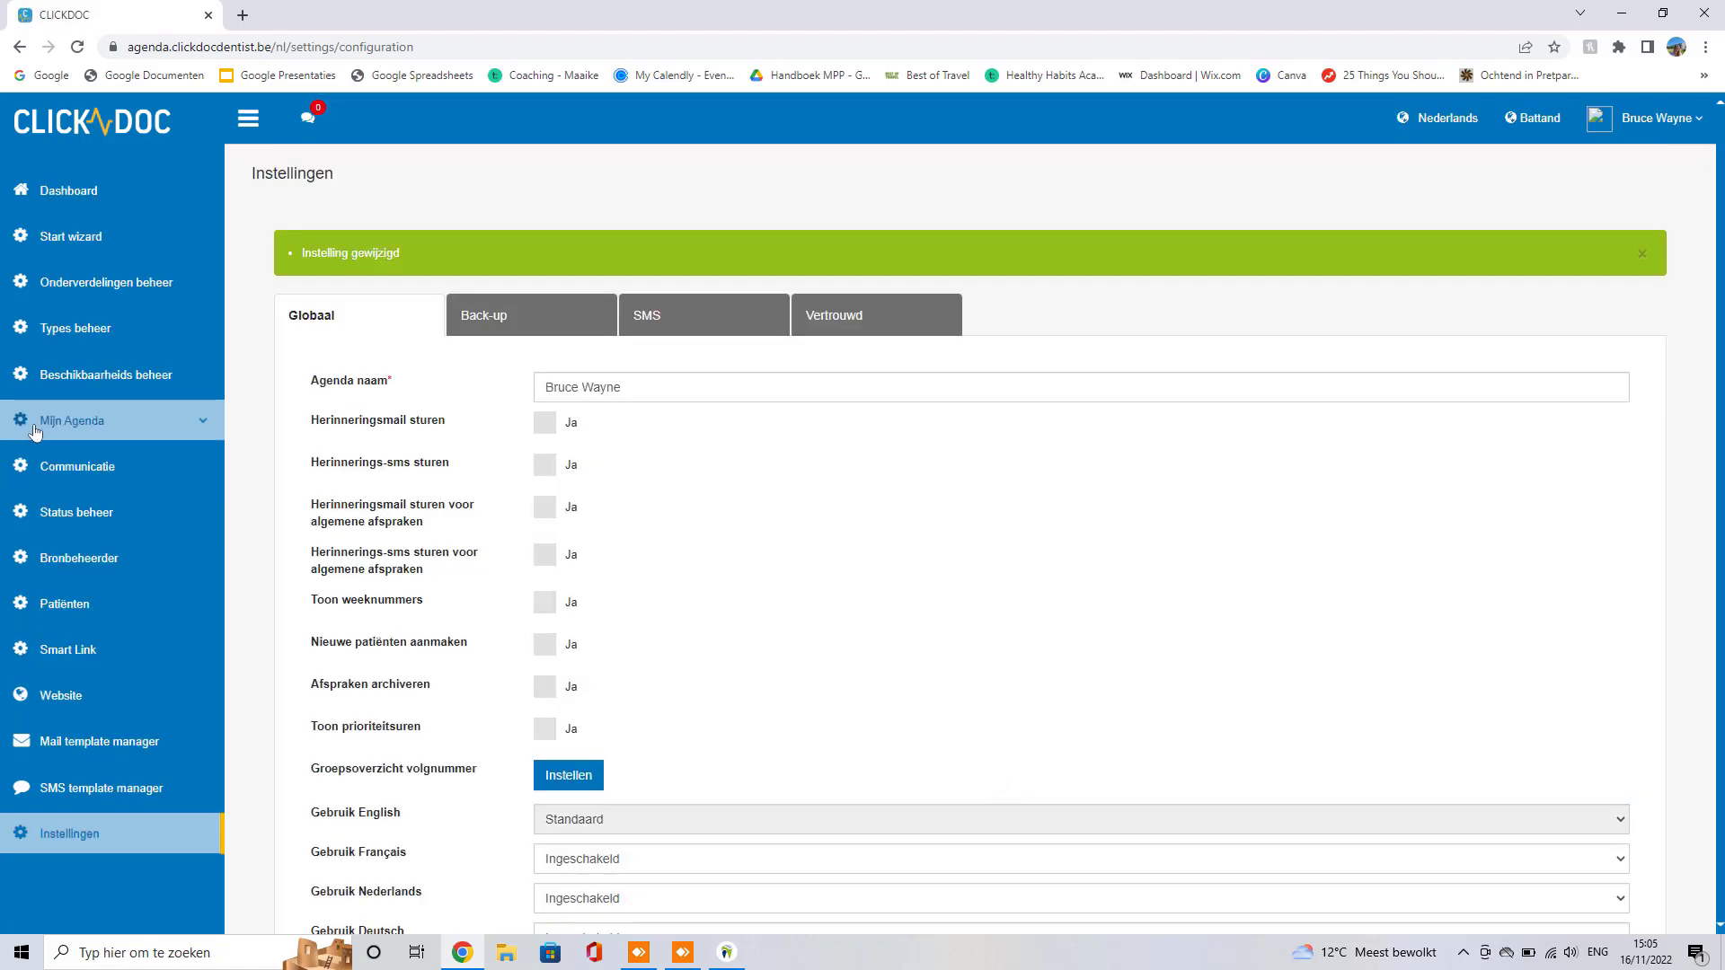
Step: Rerun the setup wizard to Beschikbaarheid and reopen the profile's weekly schedule
click(90, 237)
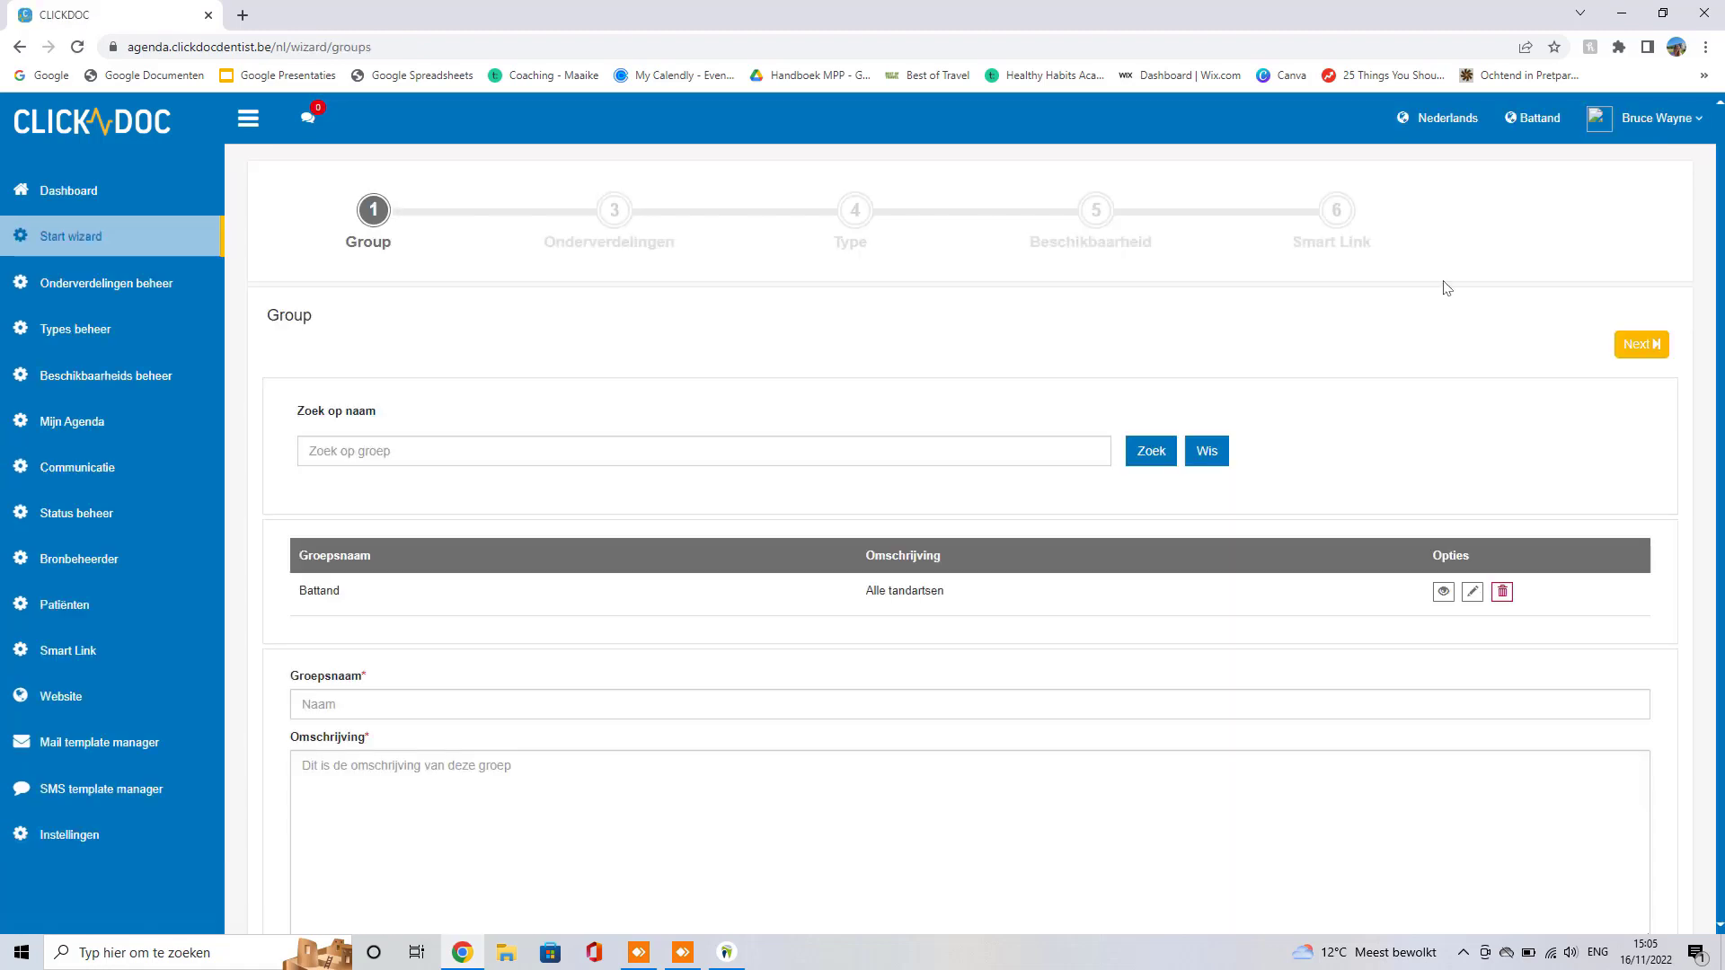
click(1642, 345)
click(1650, 351)
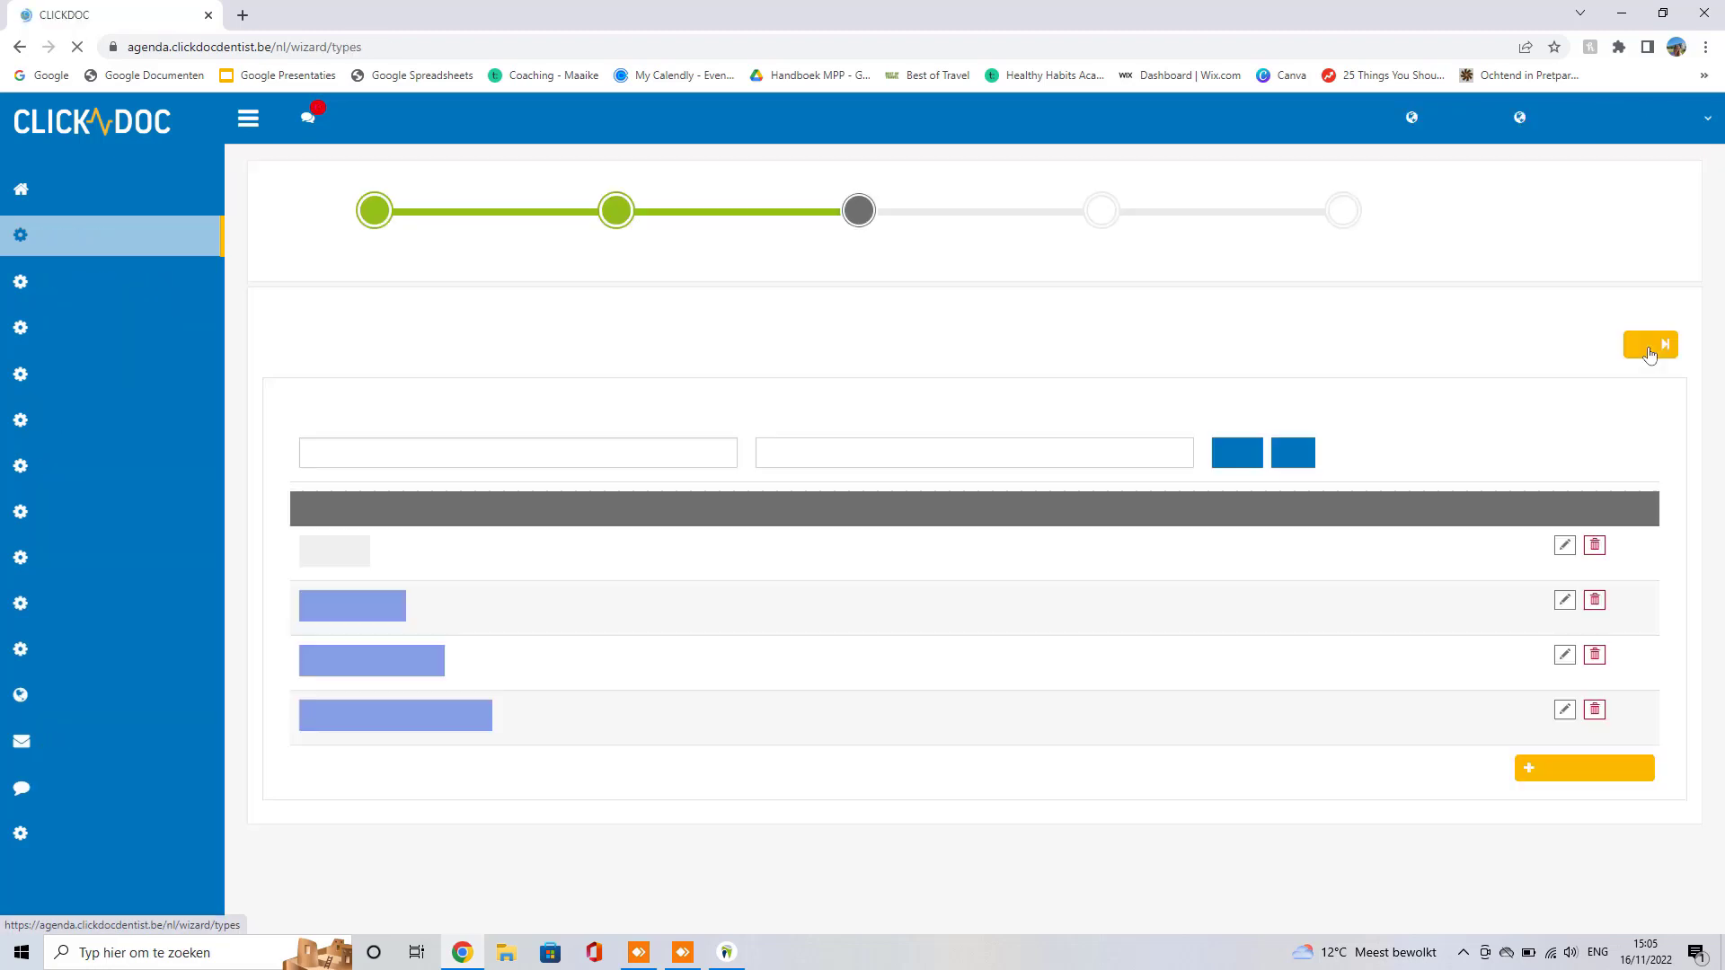
click(1650, 345)
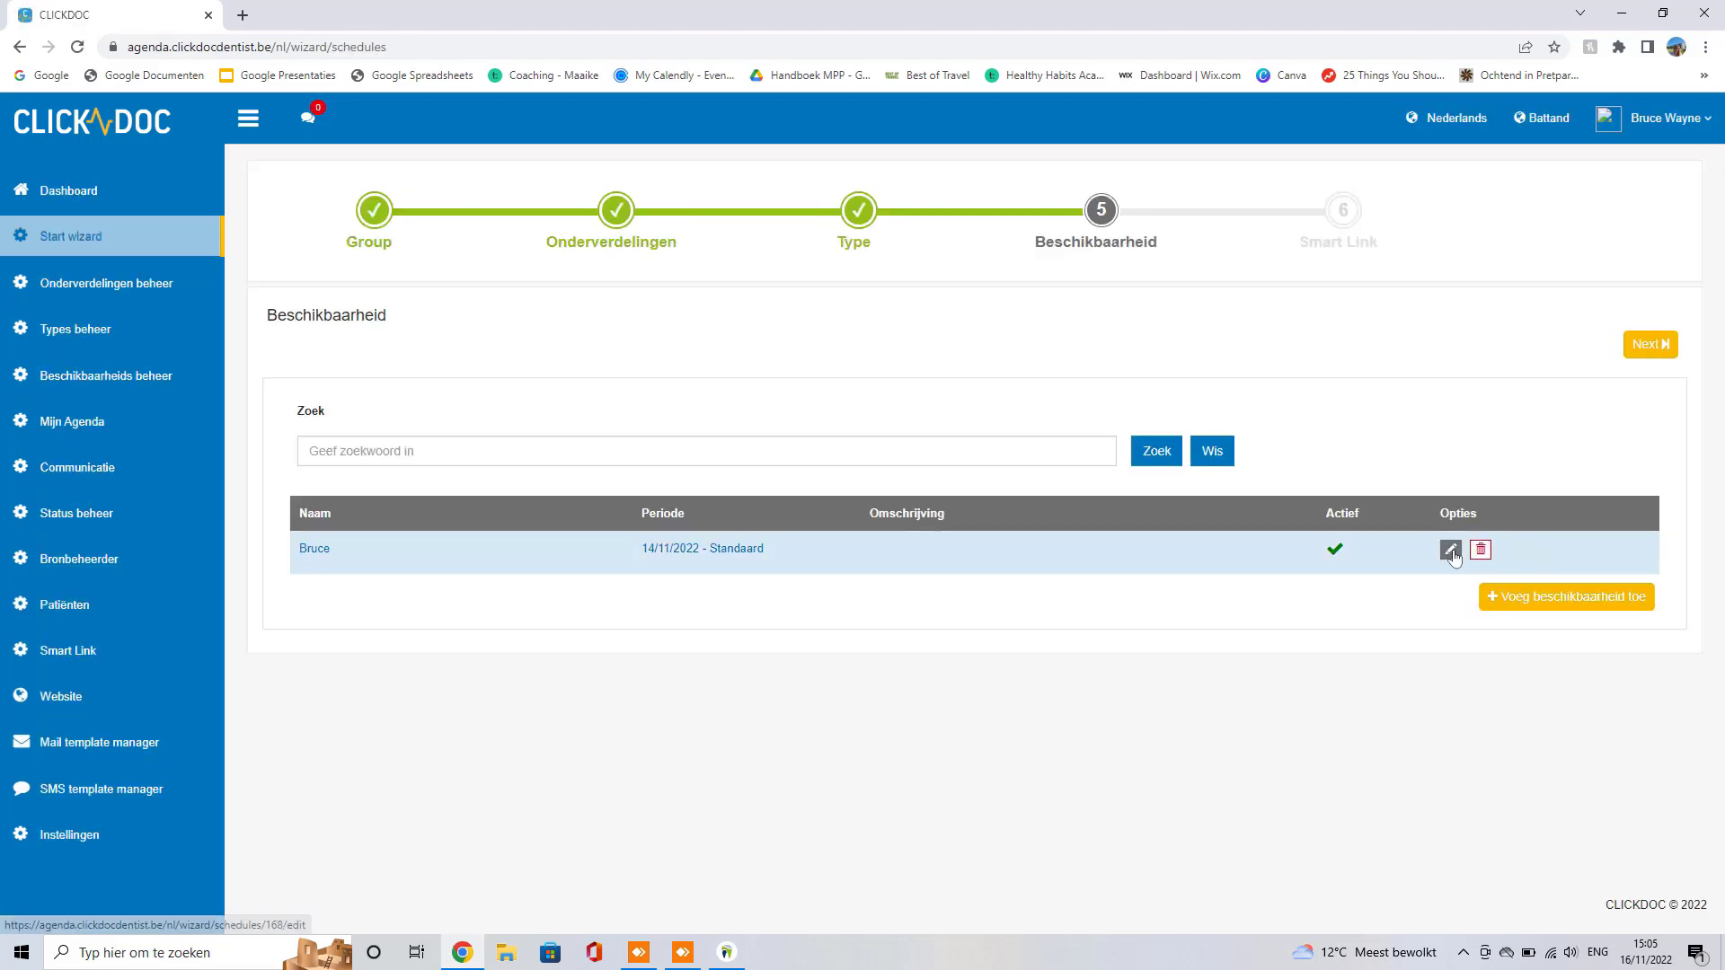
click(1451, 550)
click(1050, 869)
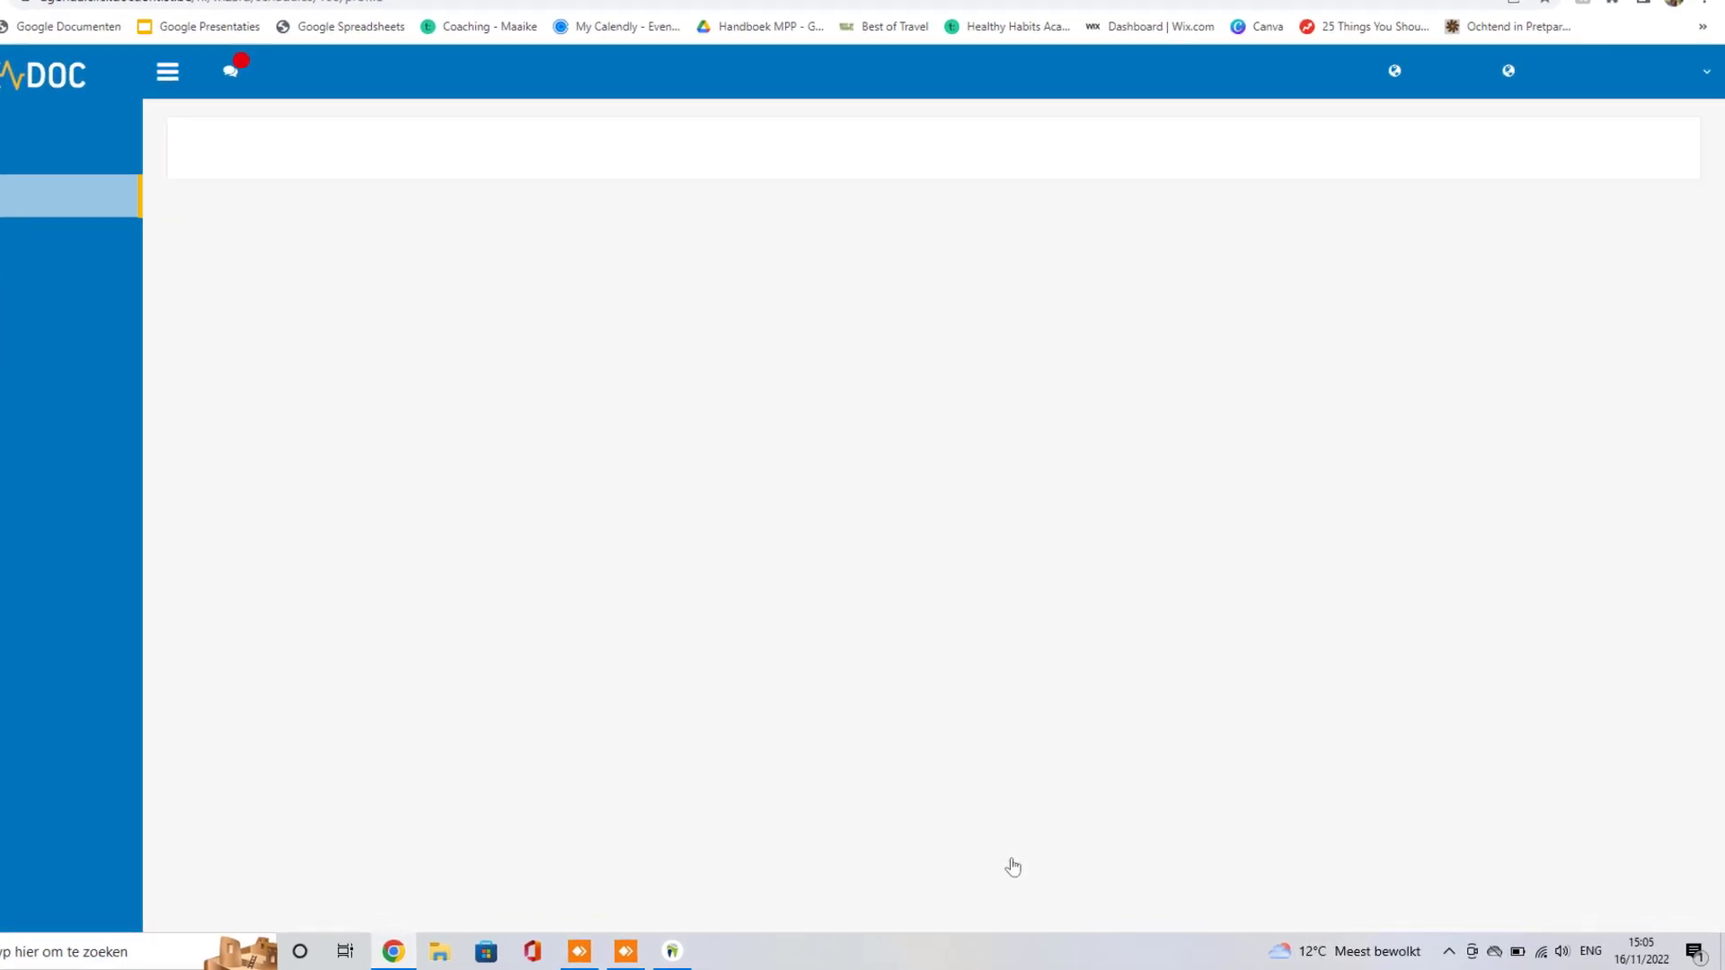
scroll(274, 620, down, 5)
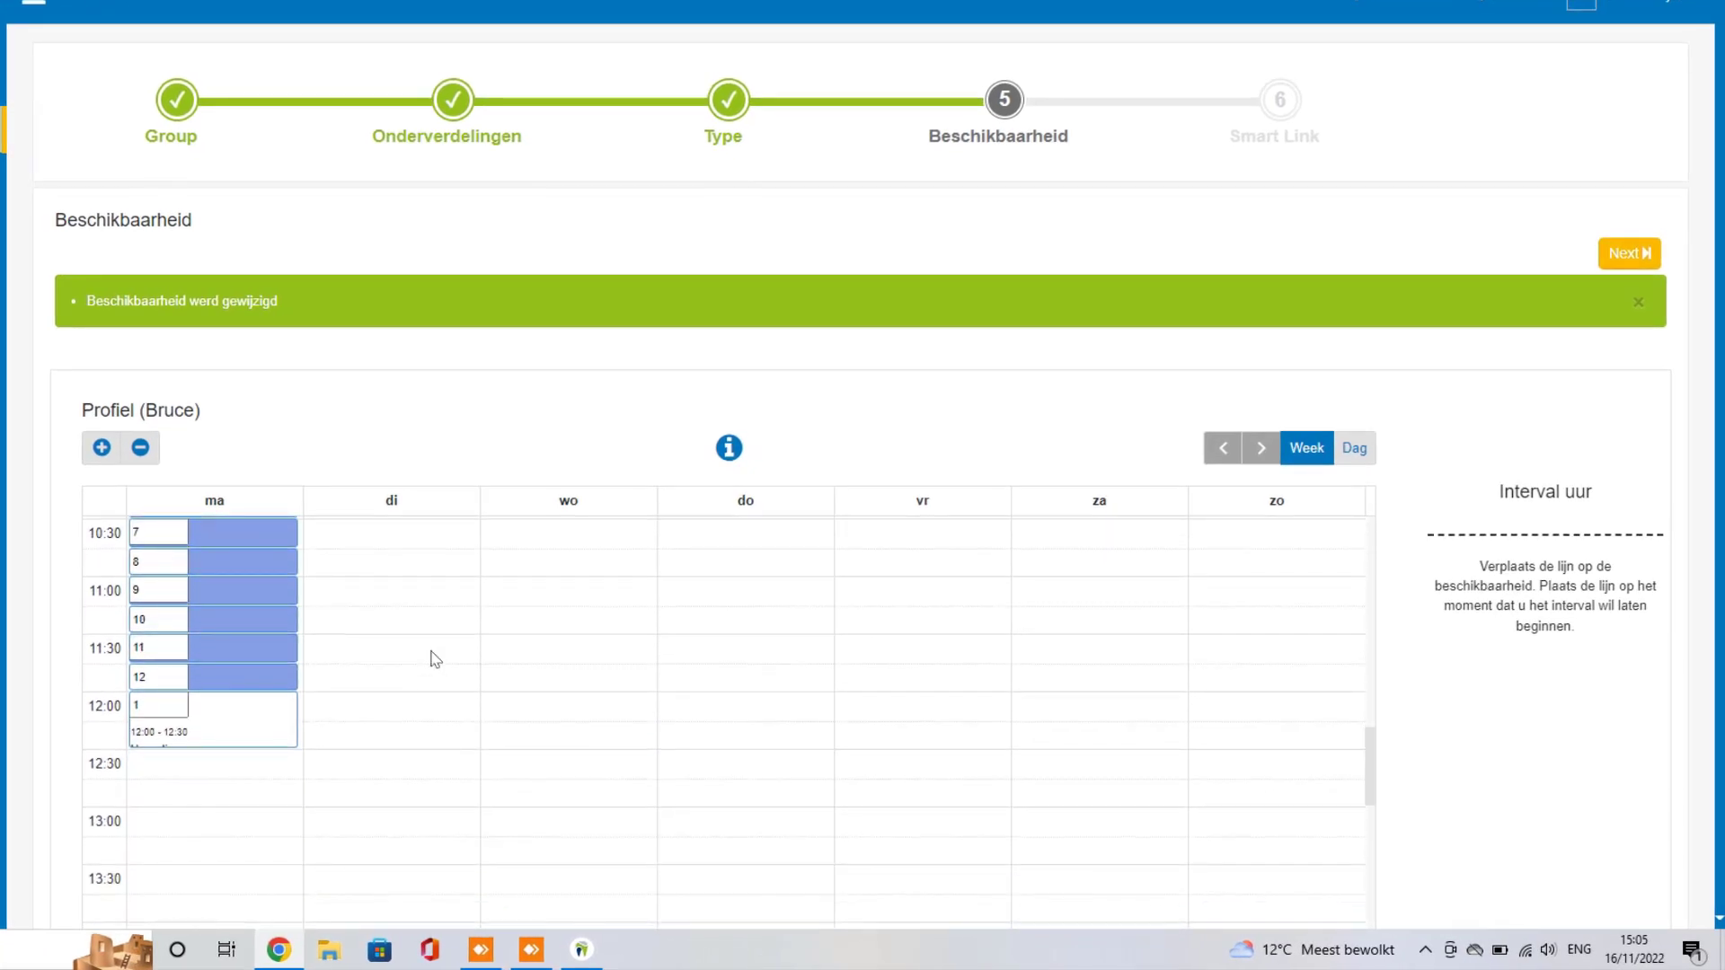
scroll(434, 660, up, 2)
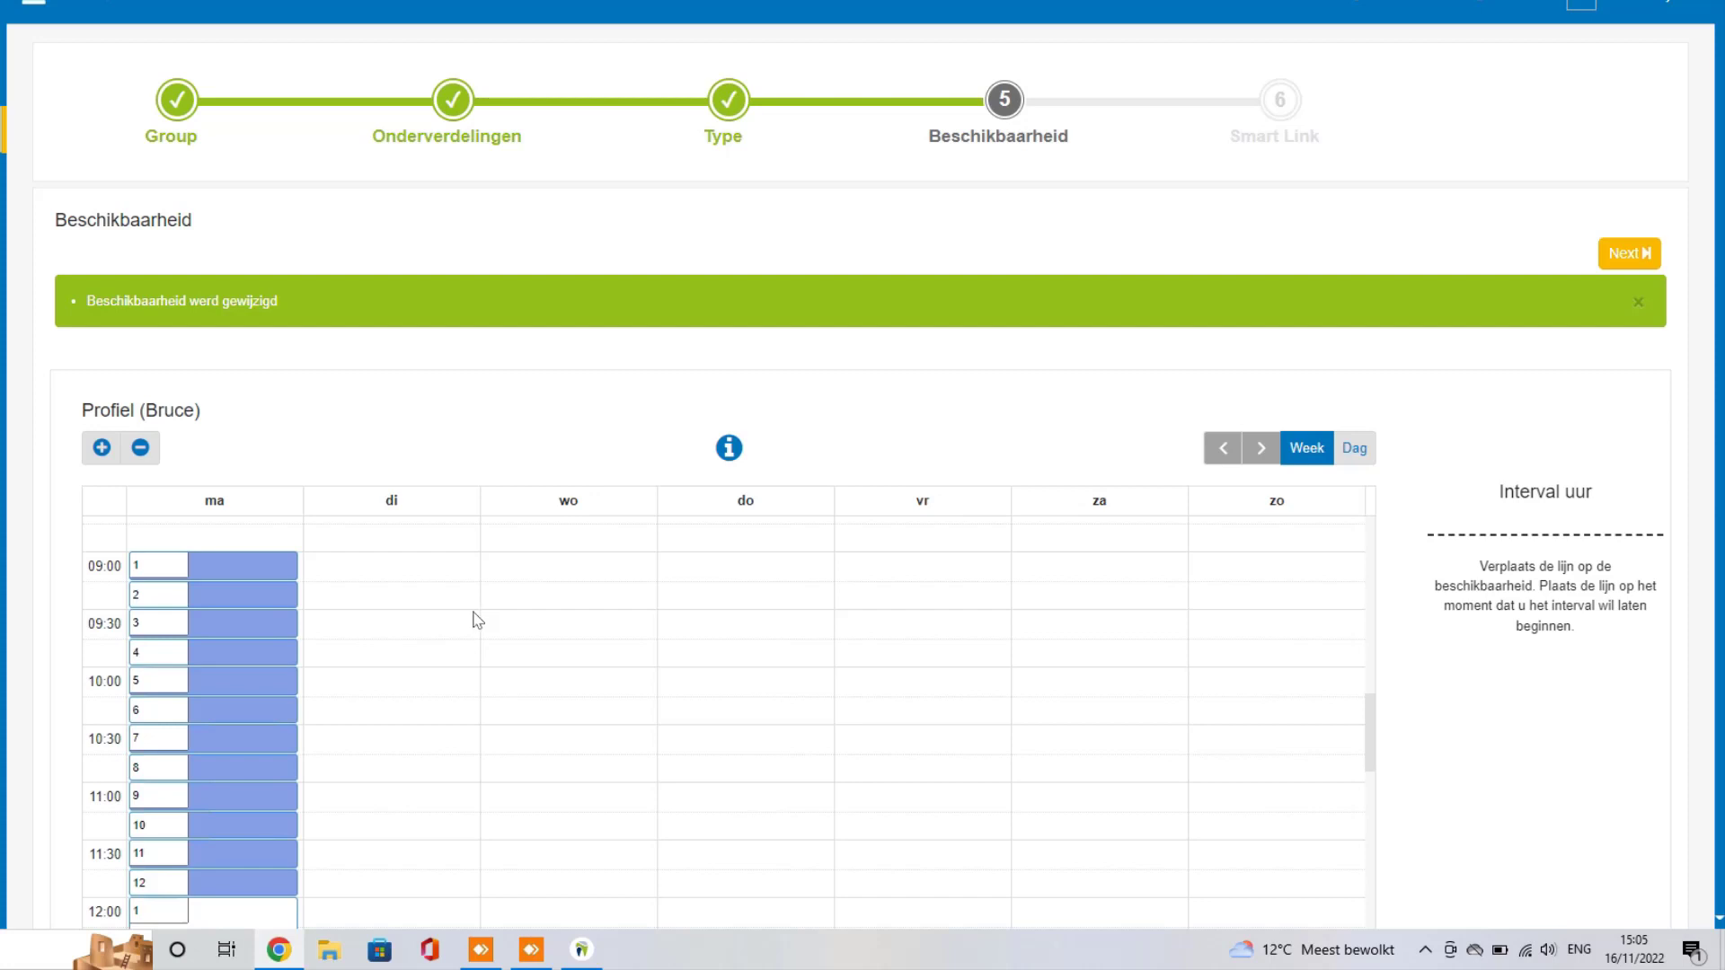
scroll(47, 519, down, 1)
scroll(47, 519, down, 1)
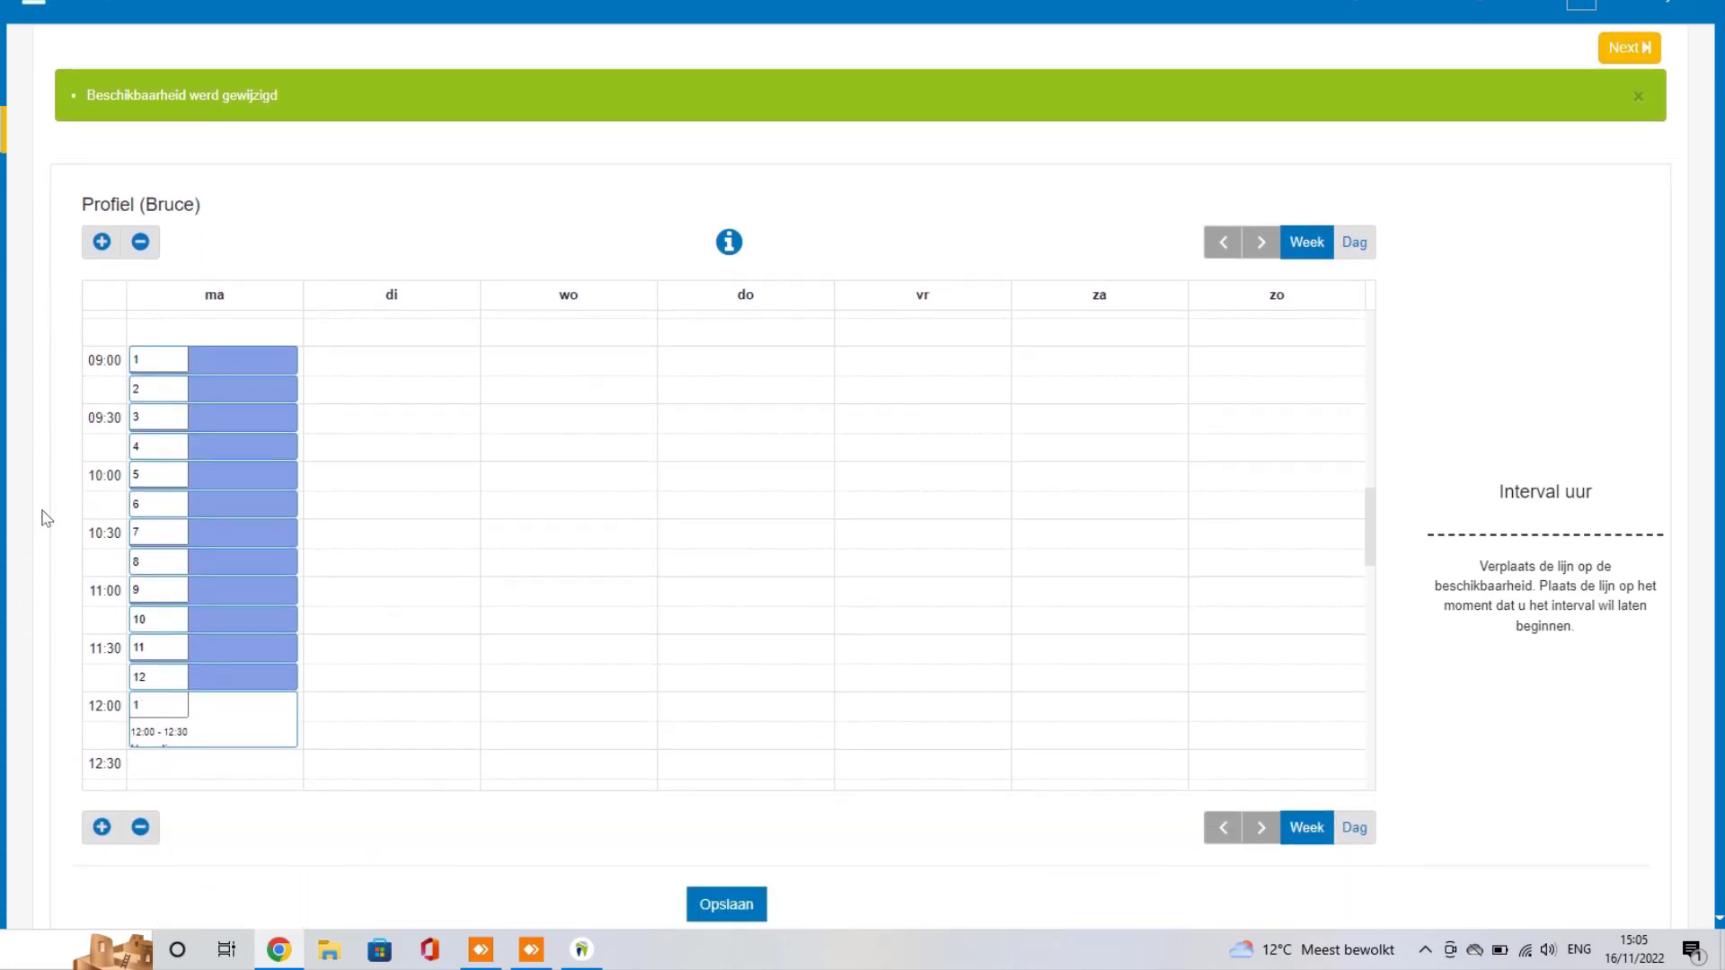
mouse_move(172, 356)
scroll(54, 655, down, 2)
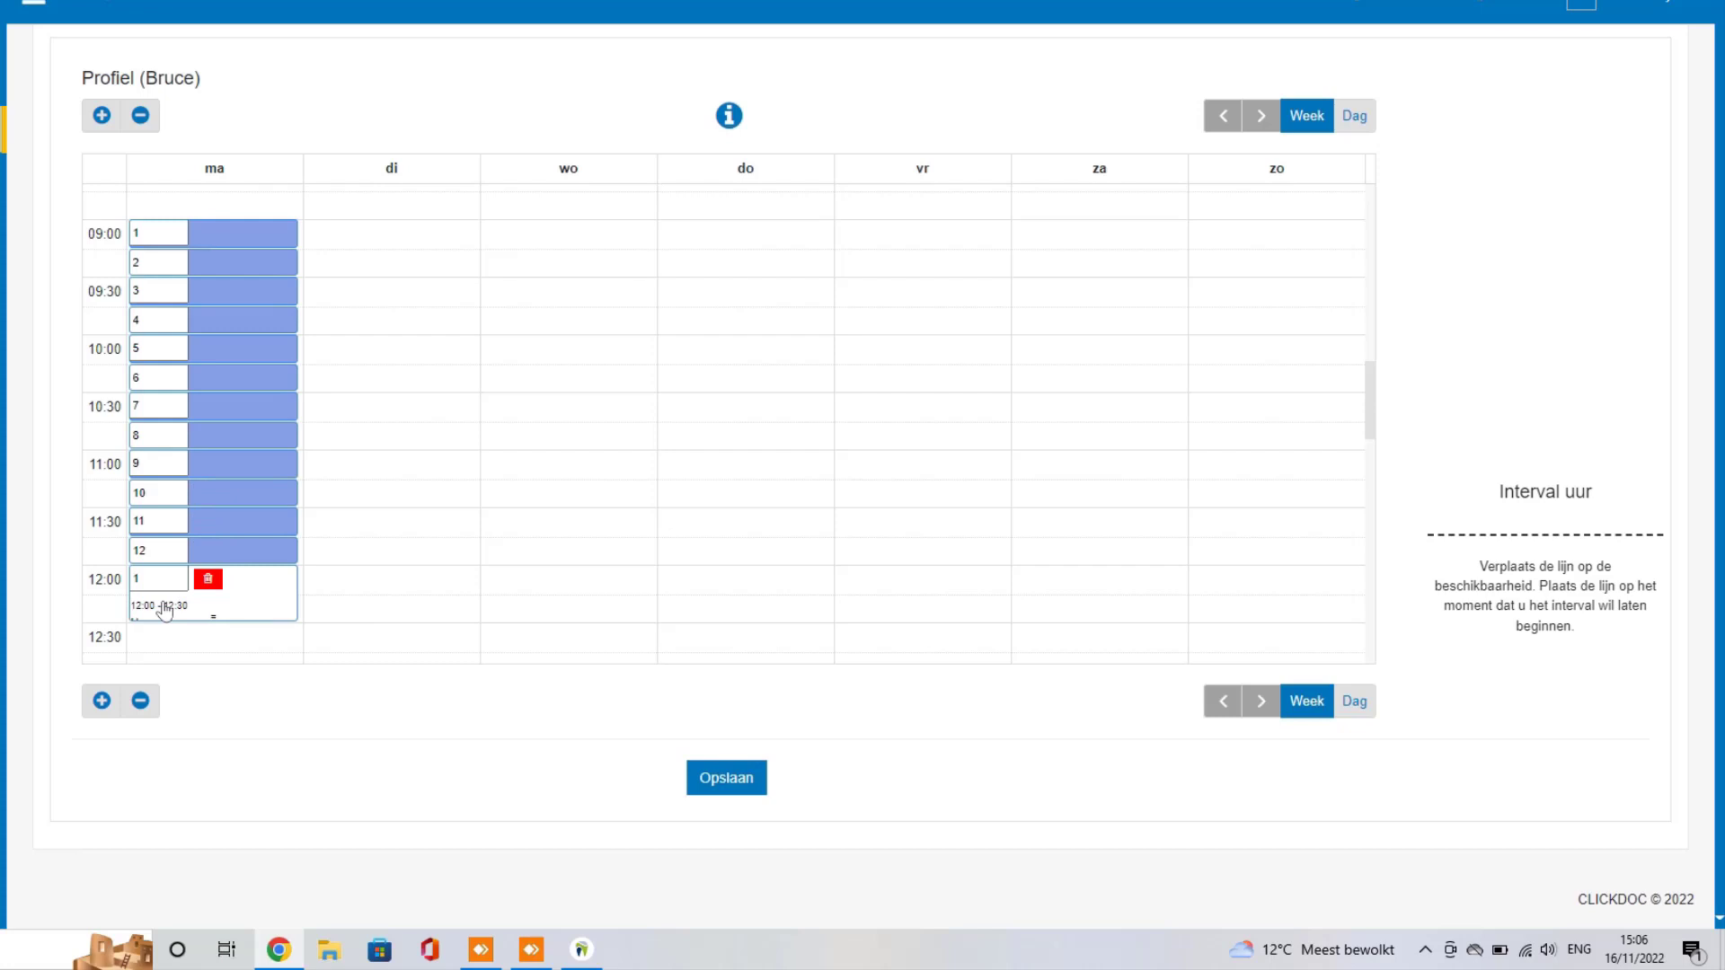
Step: Delete all twelve of Monday's morning slots from 09:00 to 12:00
click(208, 232)
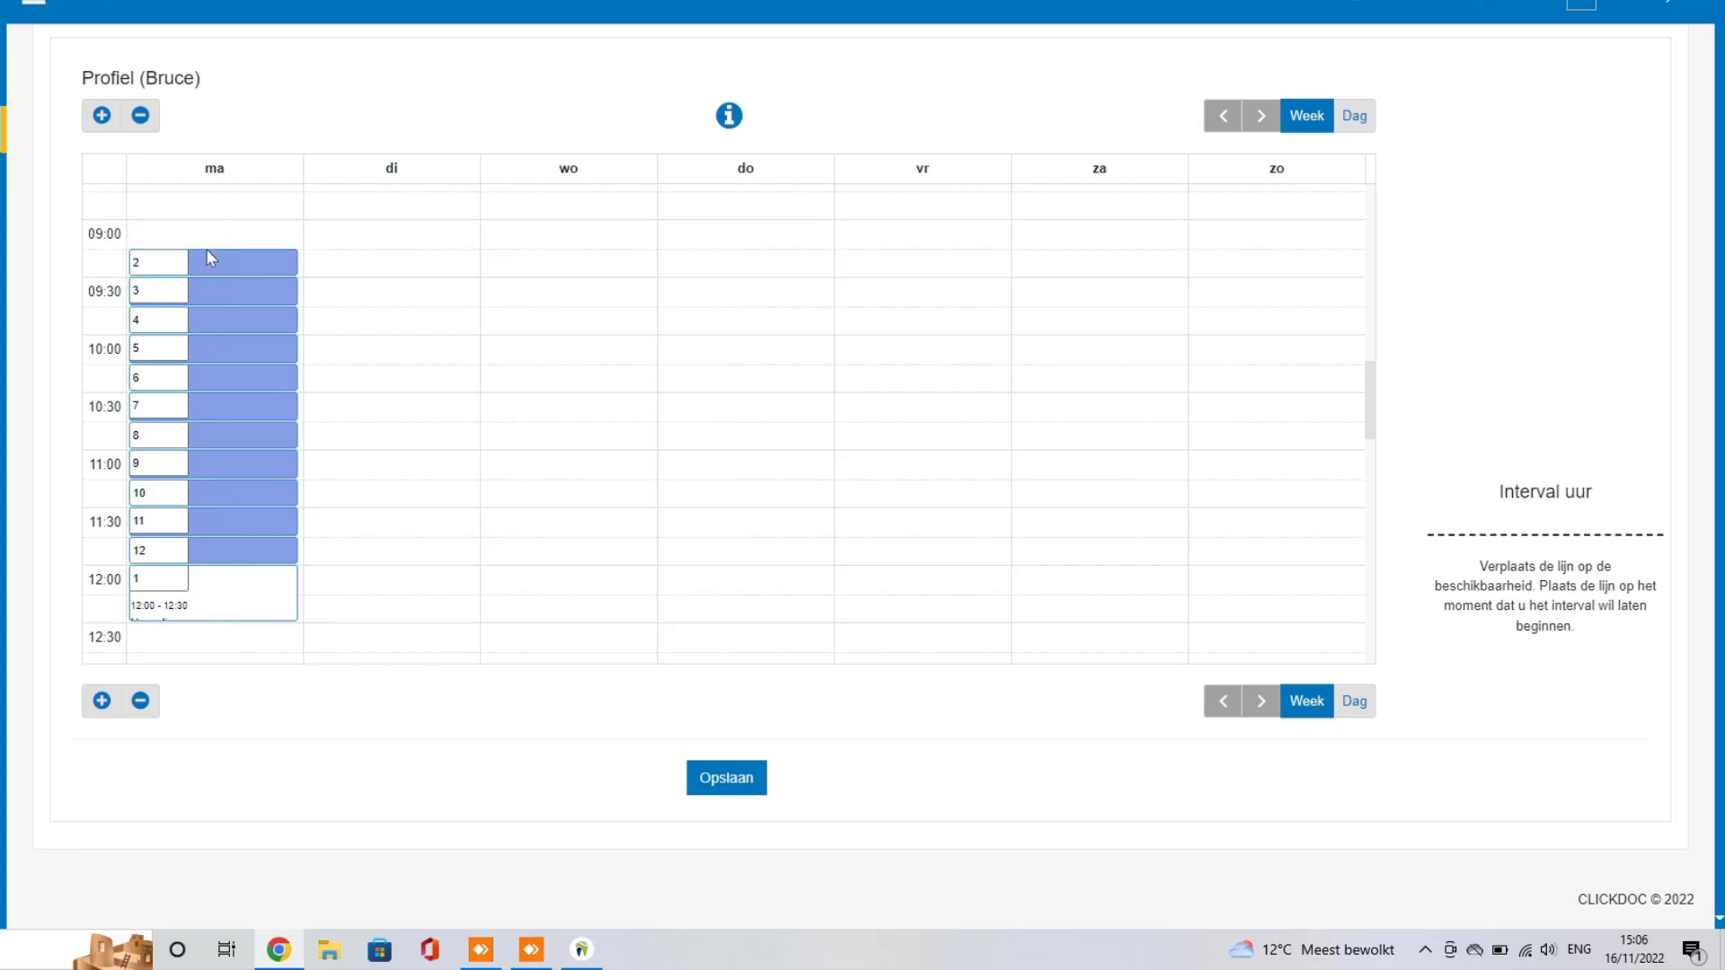
click(208, 262)
click(208, 290)
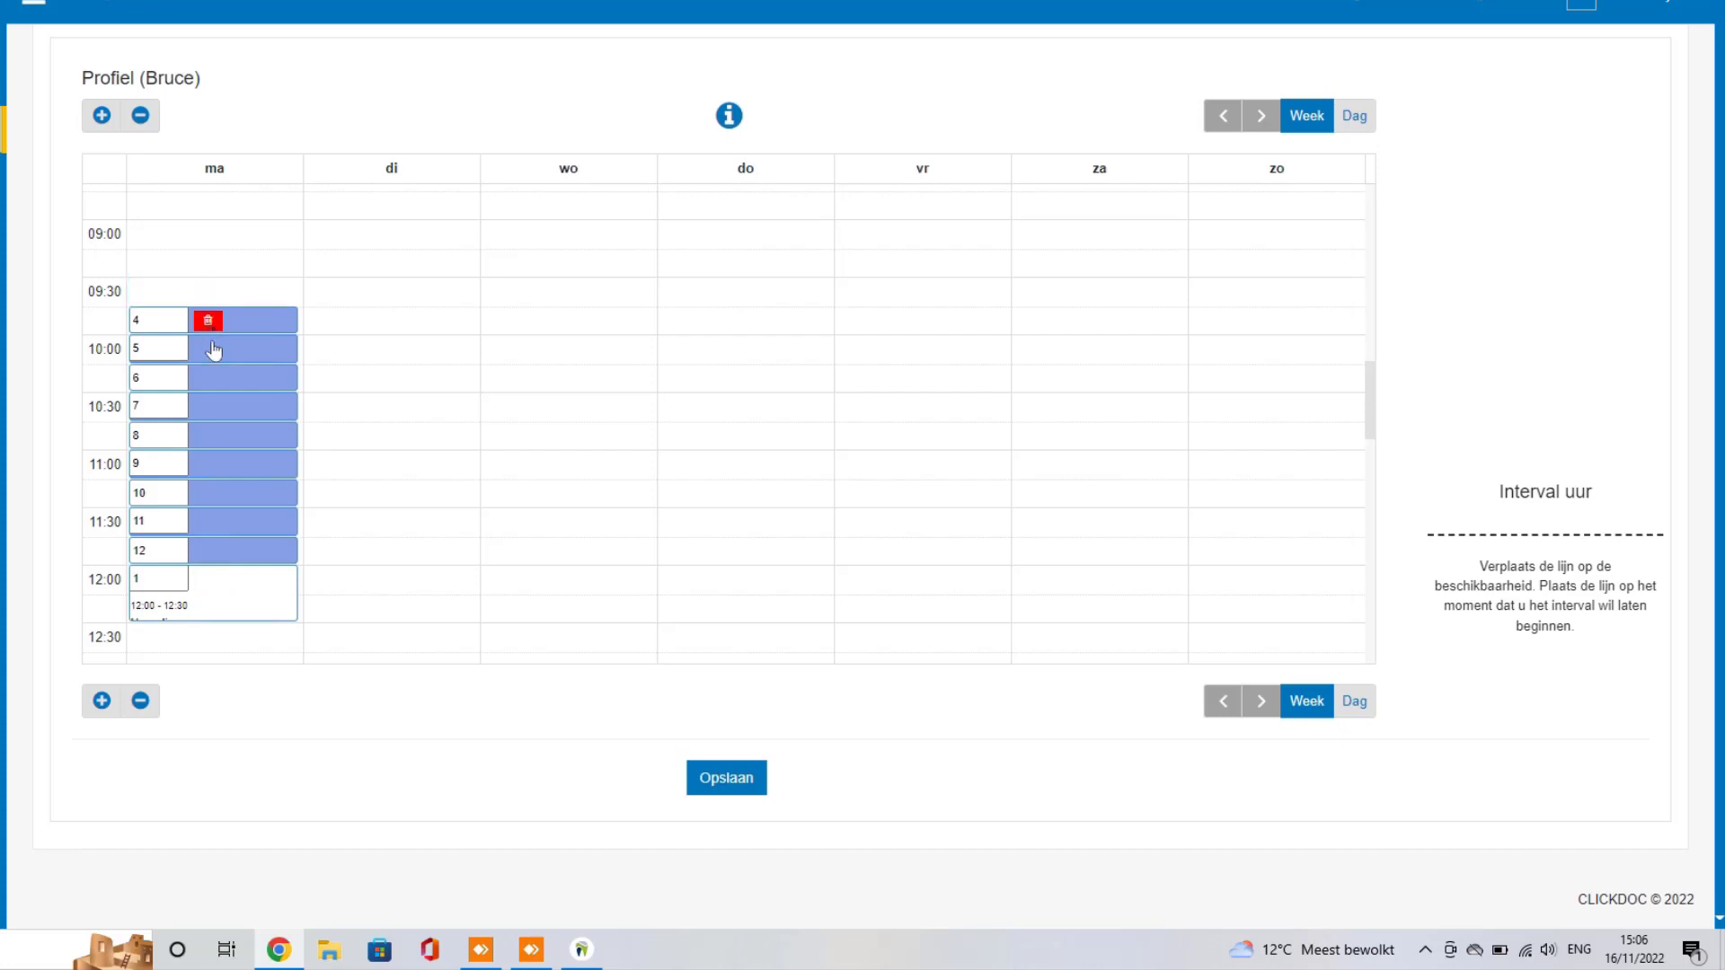
click(208, 324)
click(208, 350)
click(207, 379)
click(208, 408)
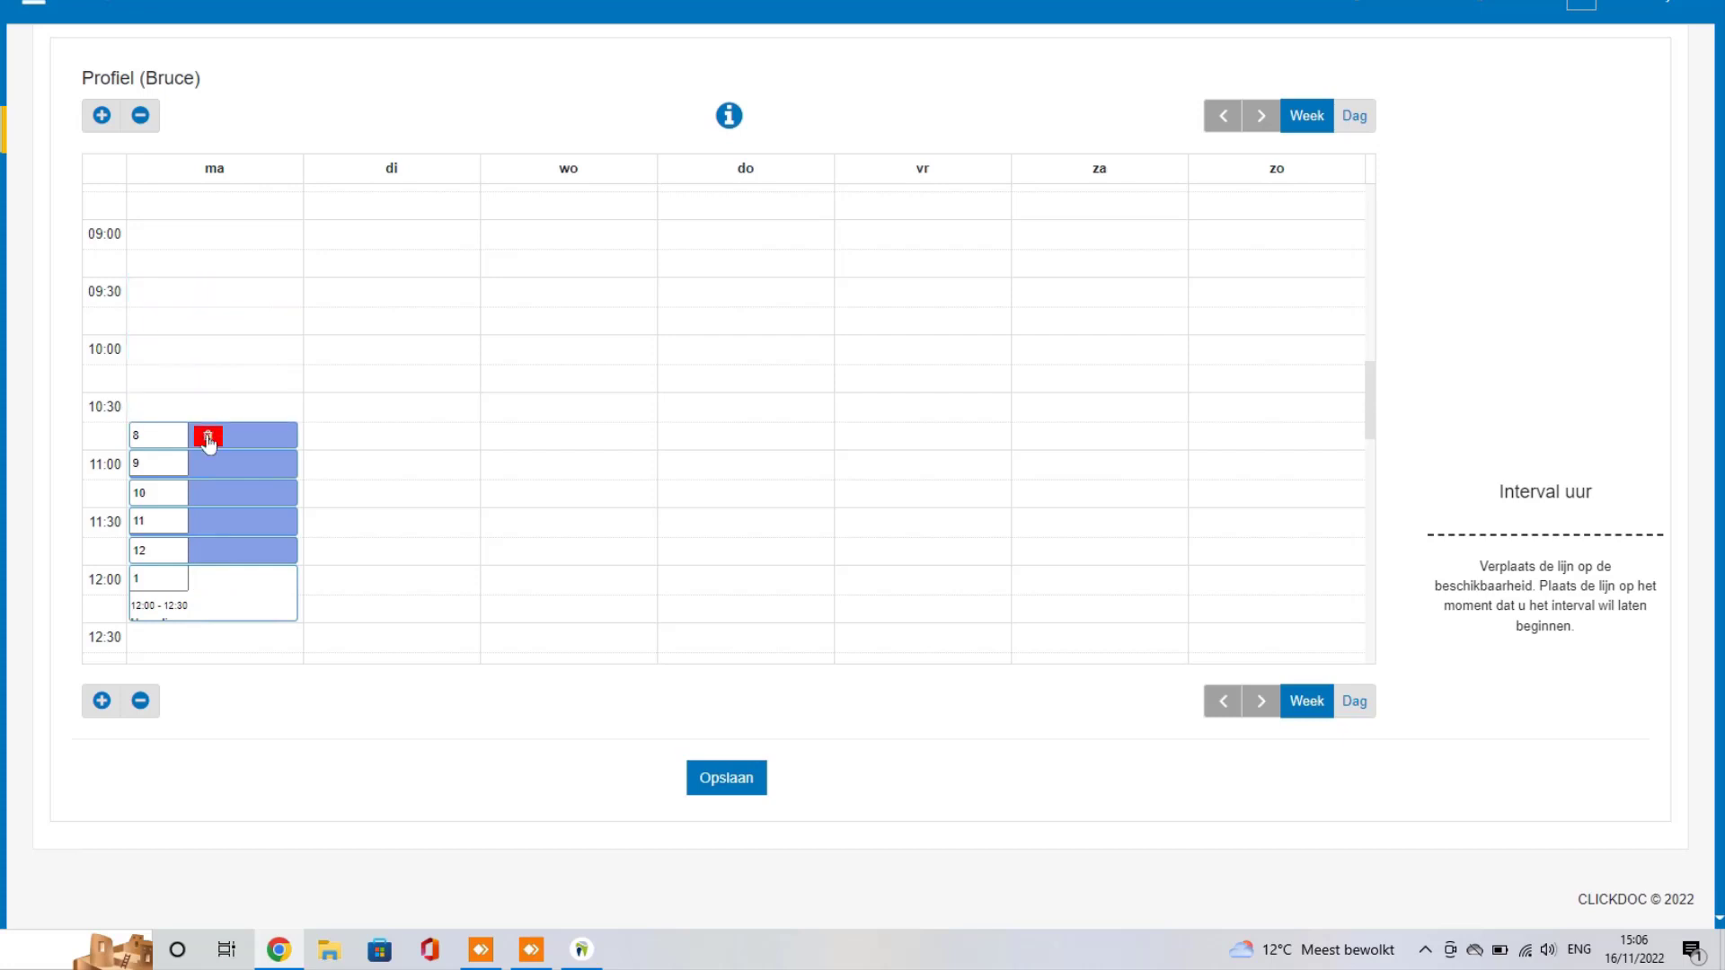
click(207, 437)
click(208, 464)
click(207, 492)
click(207, 521)
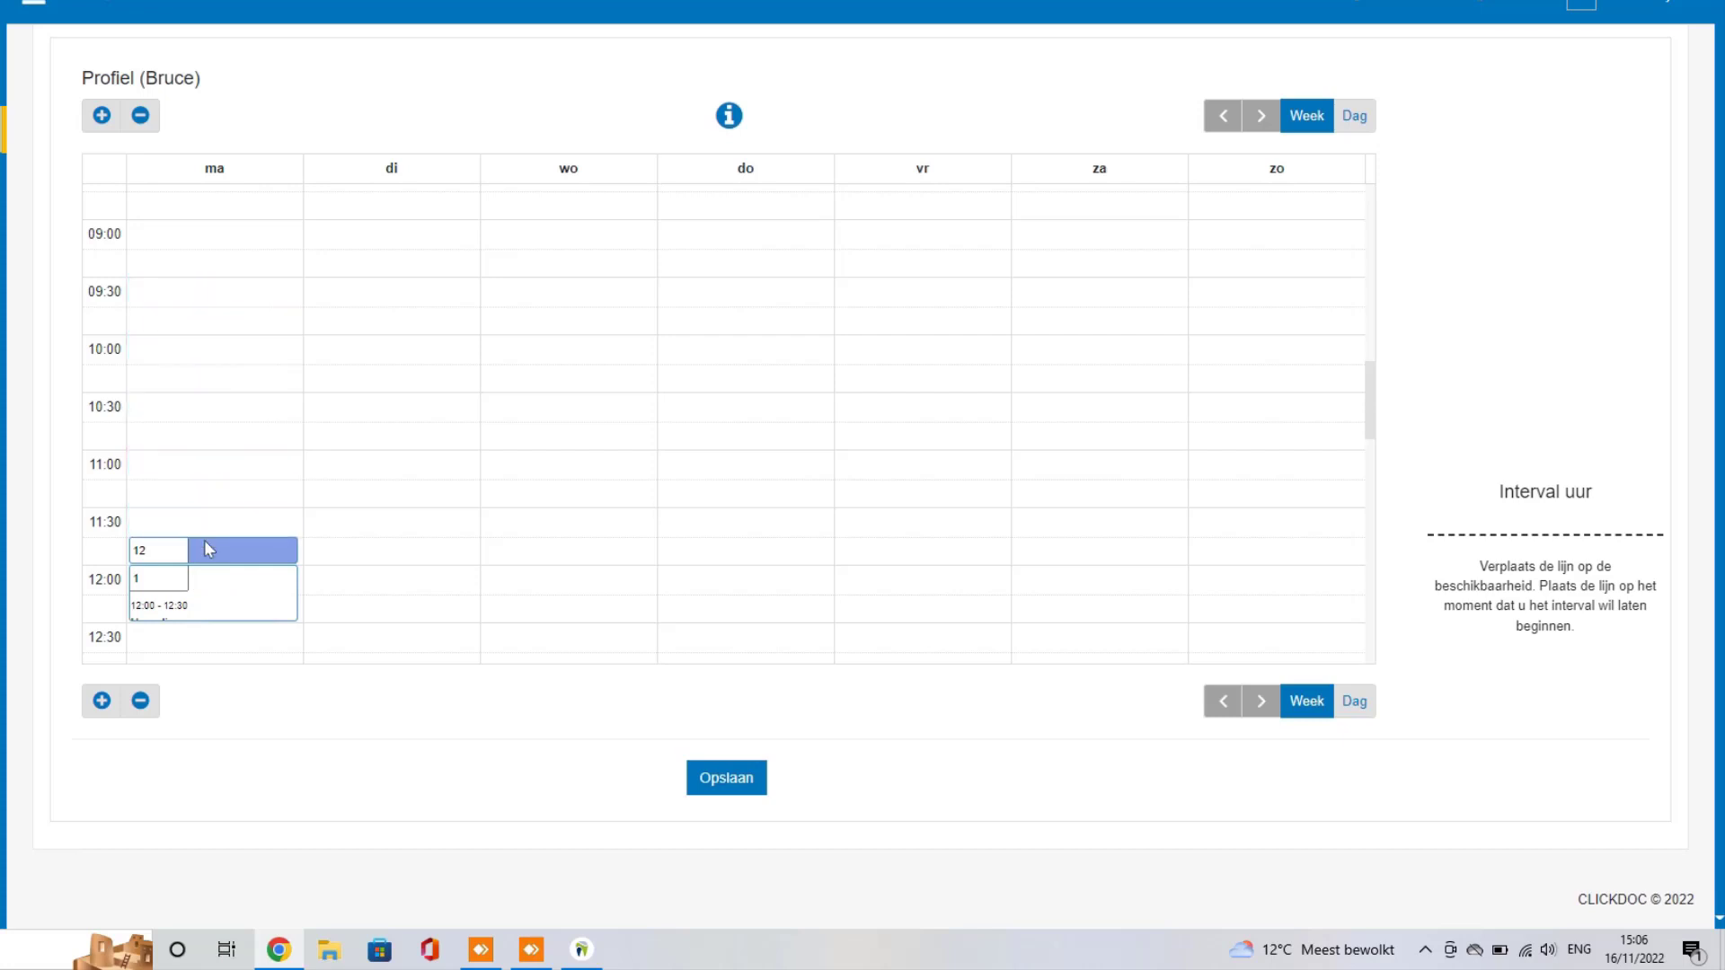
click(208, 550)
Step: Add a Monday 9:00–12:00 Preventie block with 'Inplannen eindigend met' numbering counting down to 1
drag(273, 558, 230, 245)
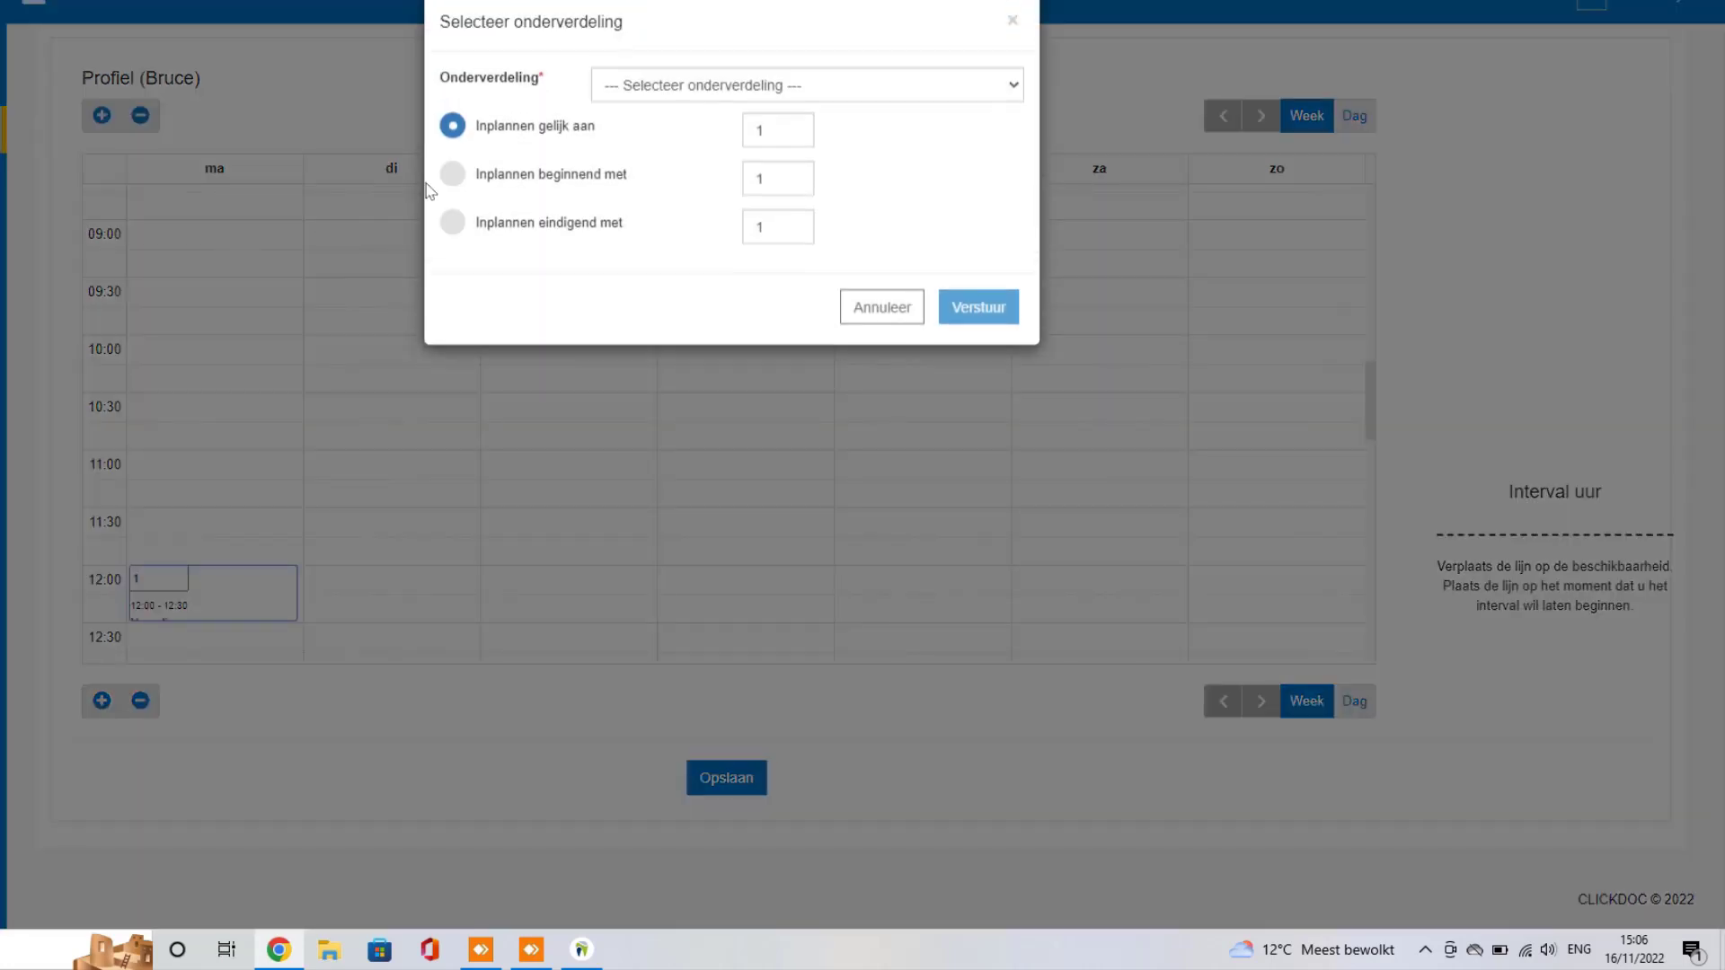
click(453, 224)
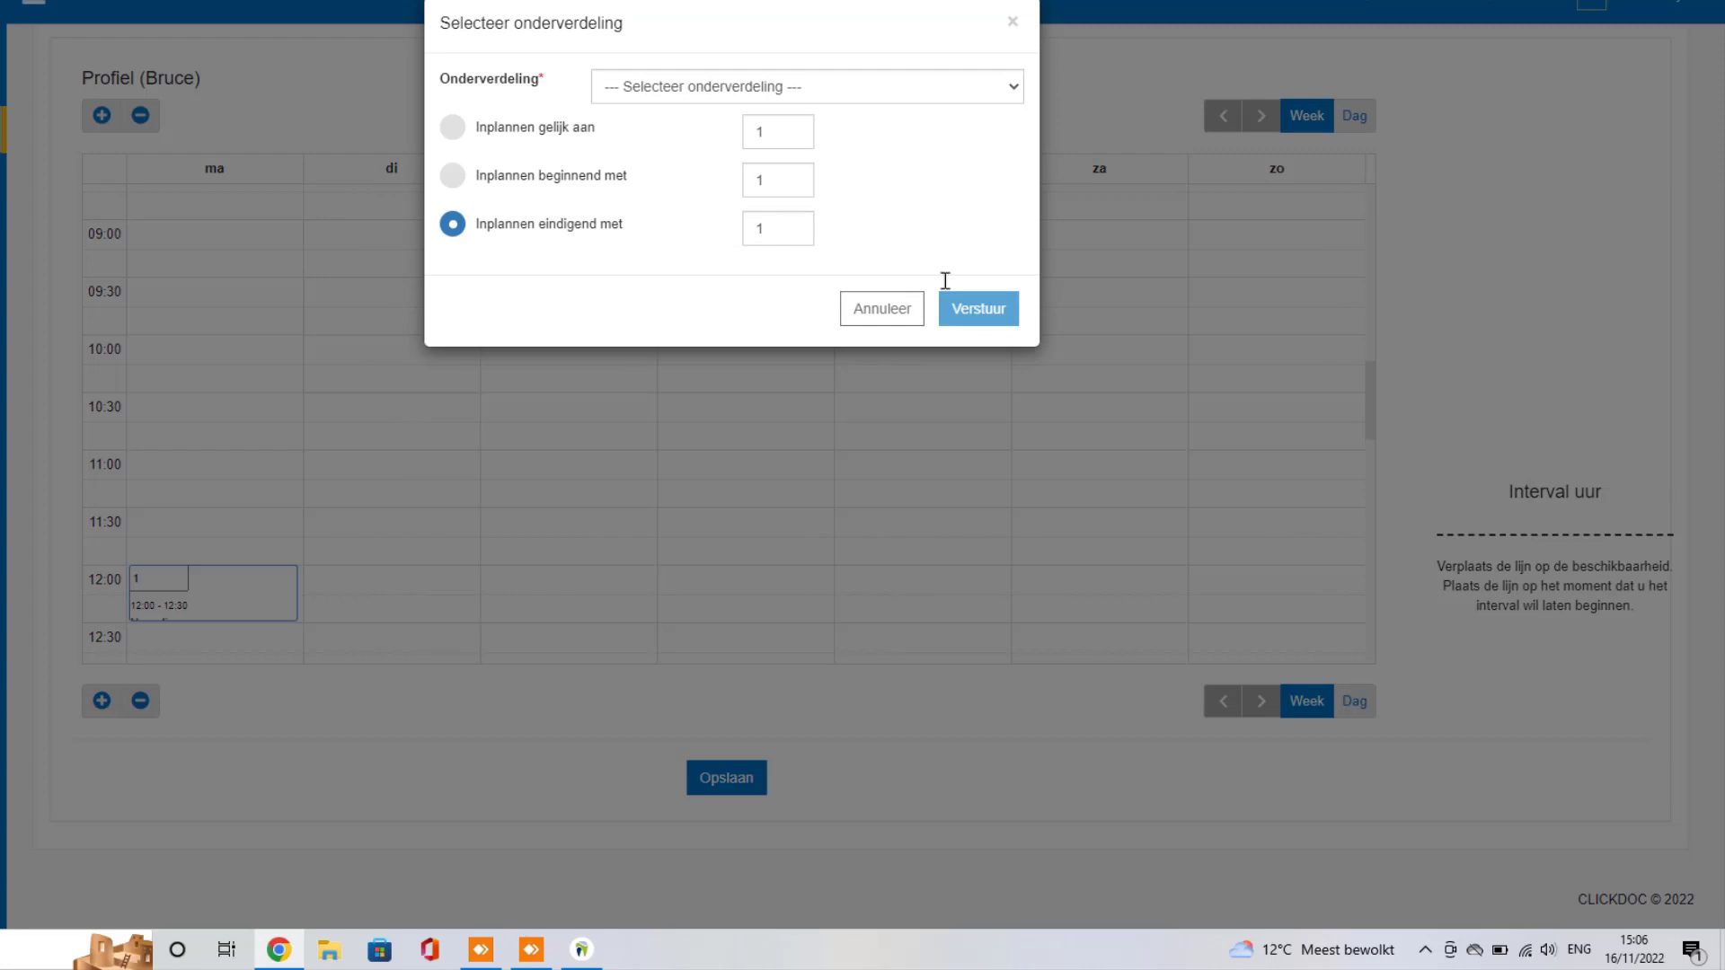
click(982, 308)
click(827, 86)
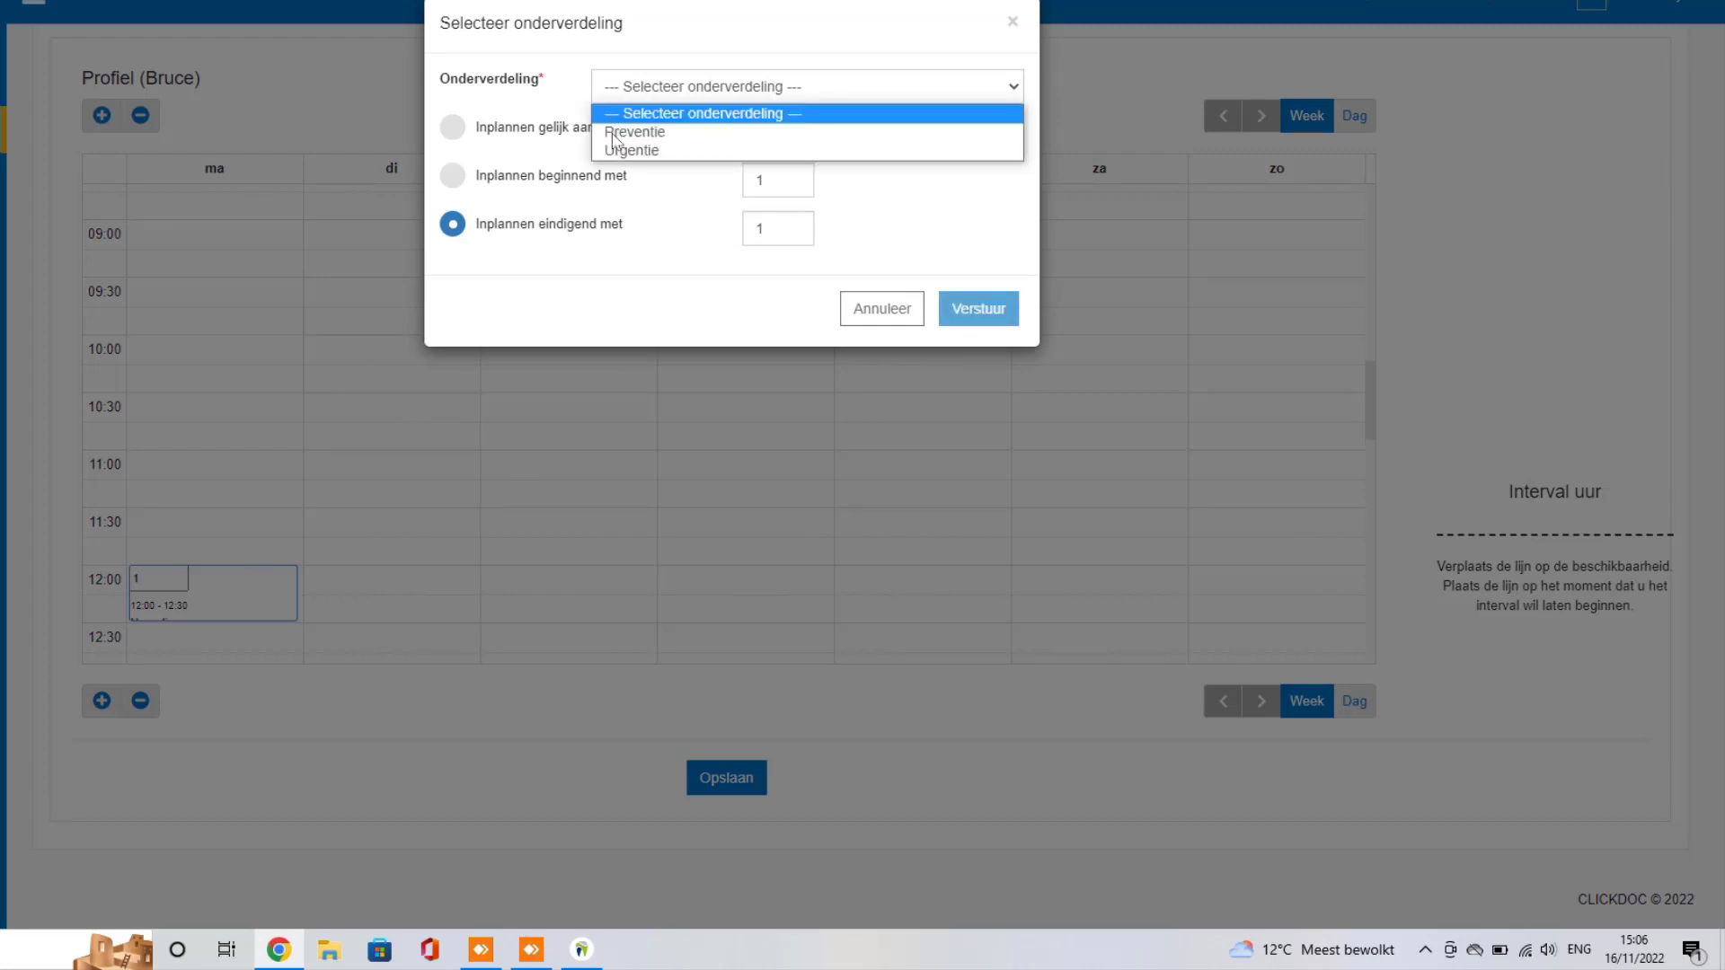
click(723, 124)
click(980, 311)
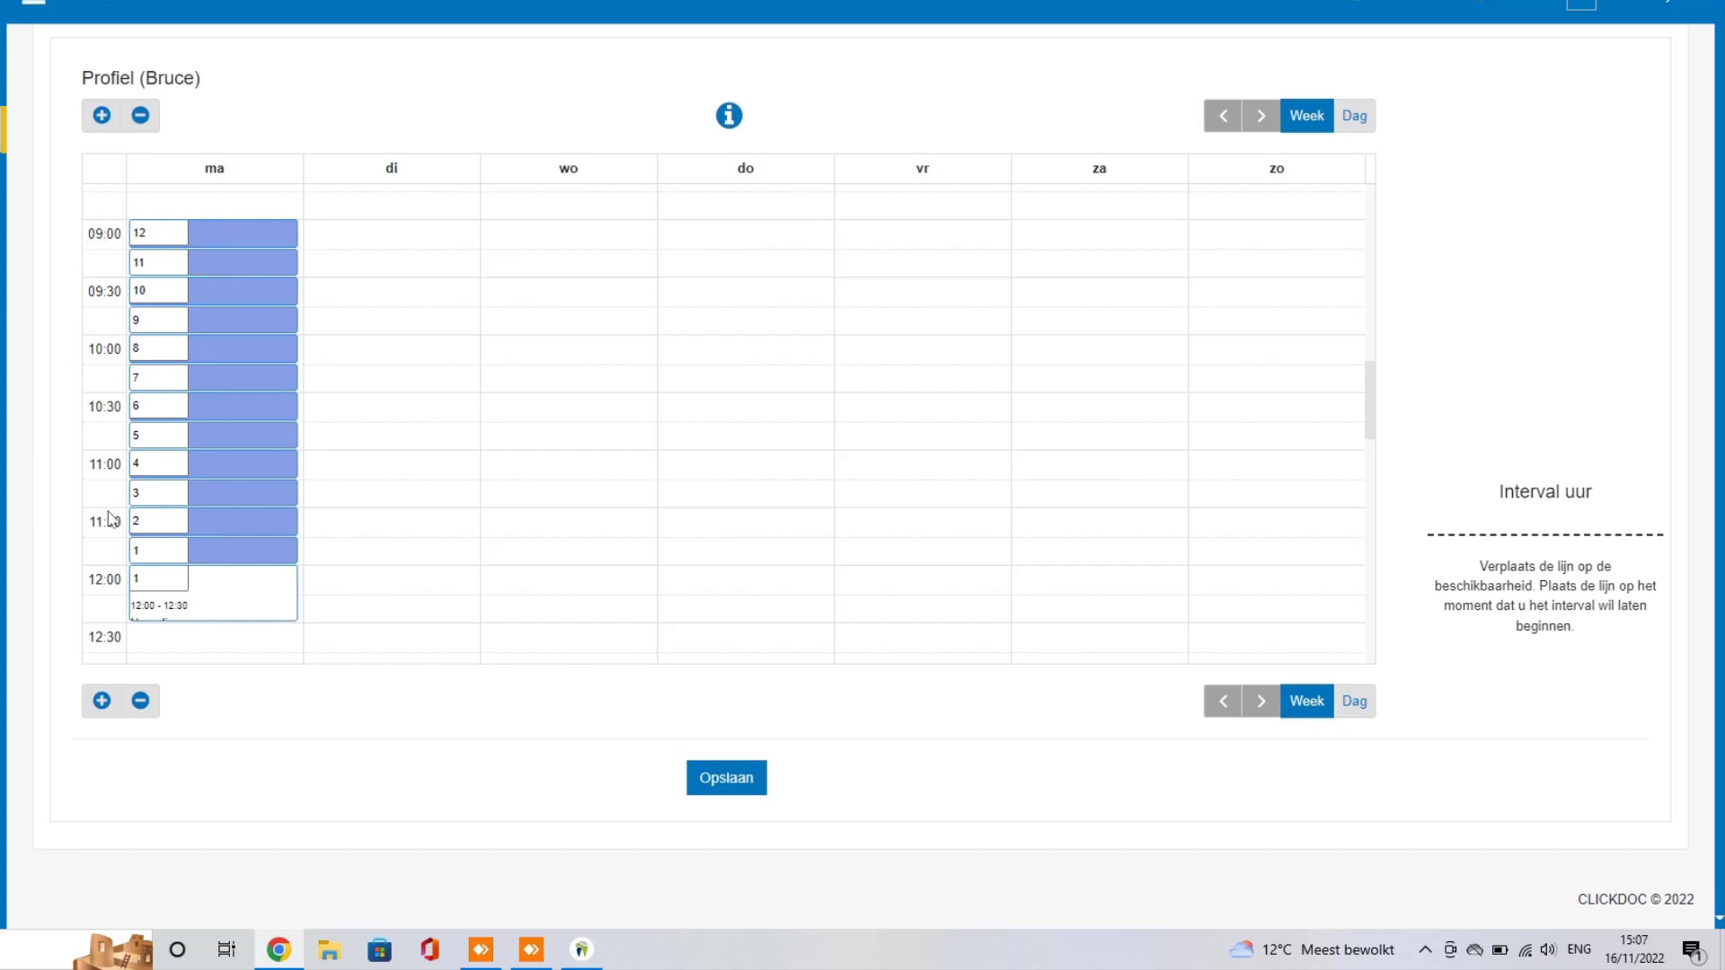
mouse_move(151, 552)
mouse_move(210, 557)
mouse_move(148, 232)
scroll(225, 503, up, 3)
scroll(236, 374, down, 2)
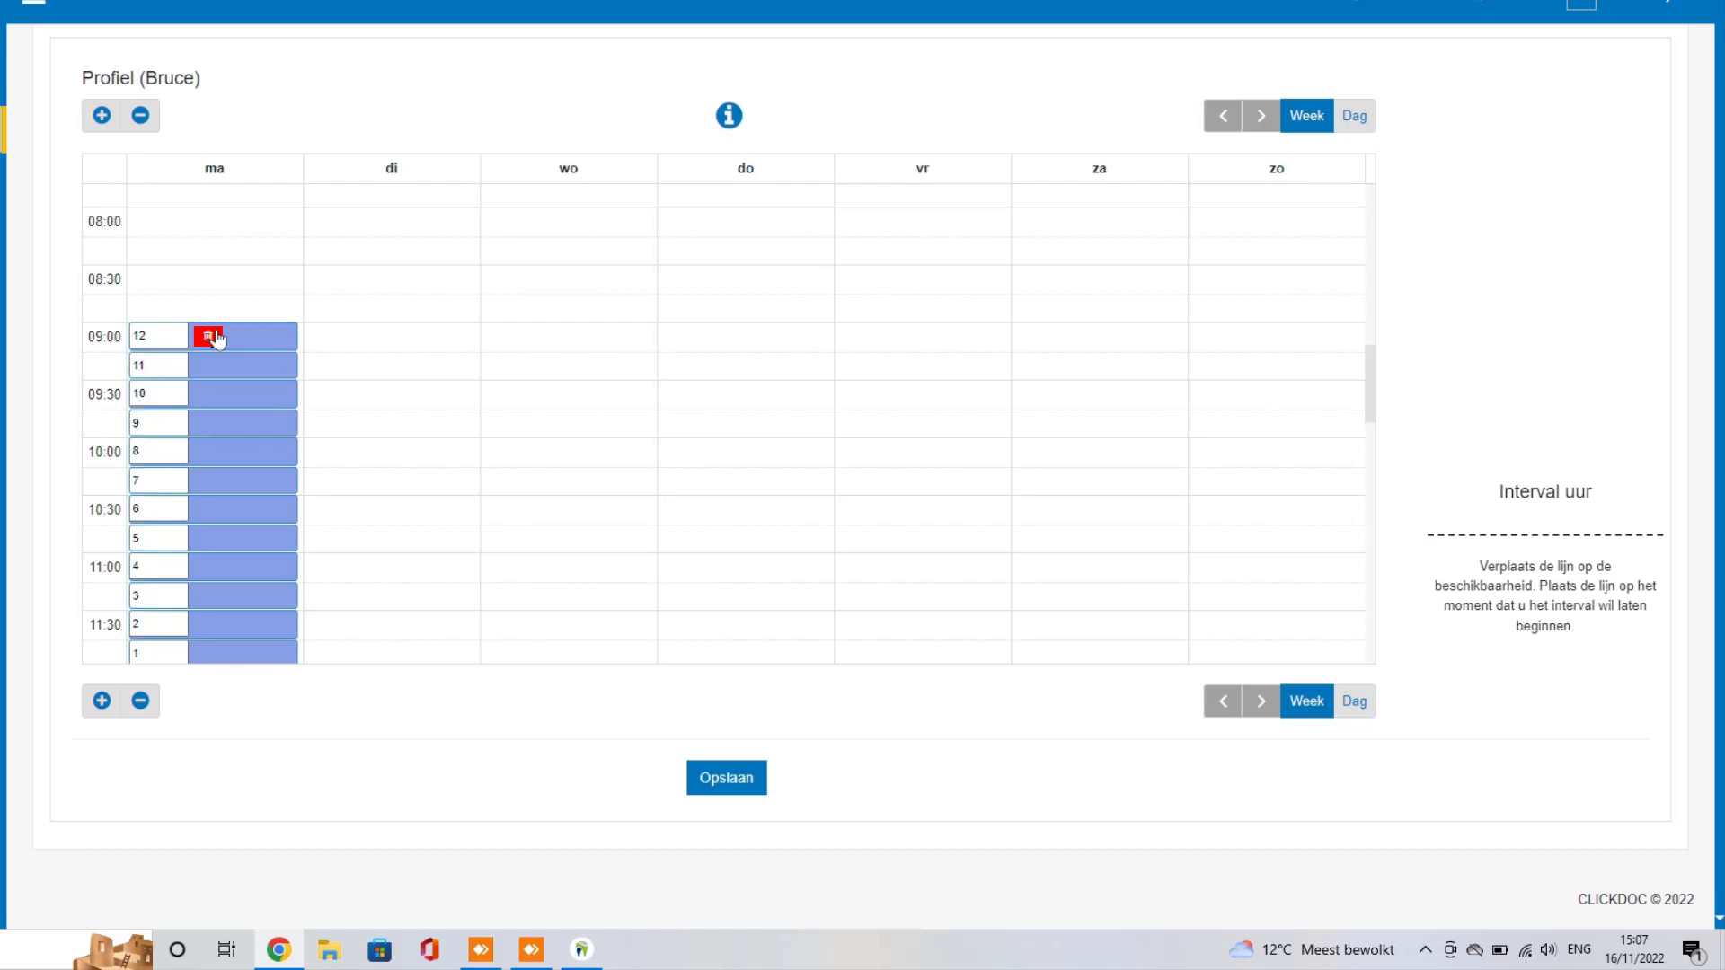
Step: Fill Tuesday 9:00–12:30 with equally numbered Preventie slots
scroll(217, 337, down, 1)
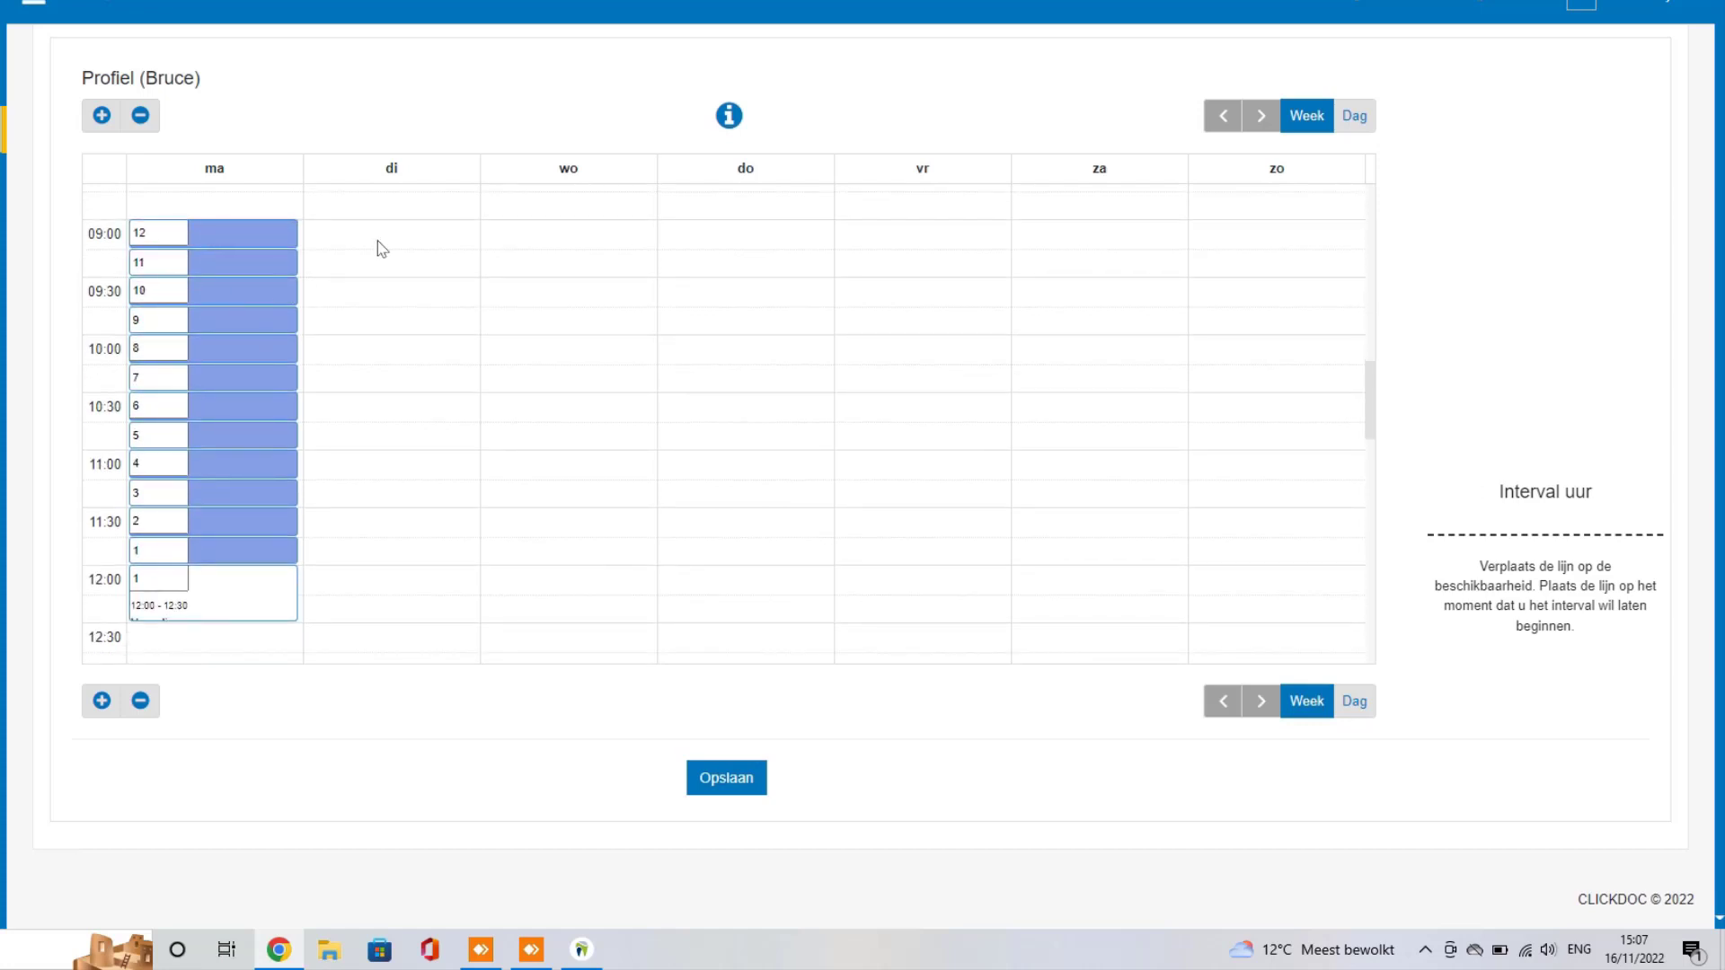
drag(392, 236, 400, 609)
click(509, 130)
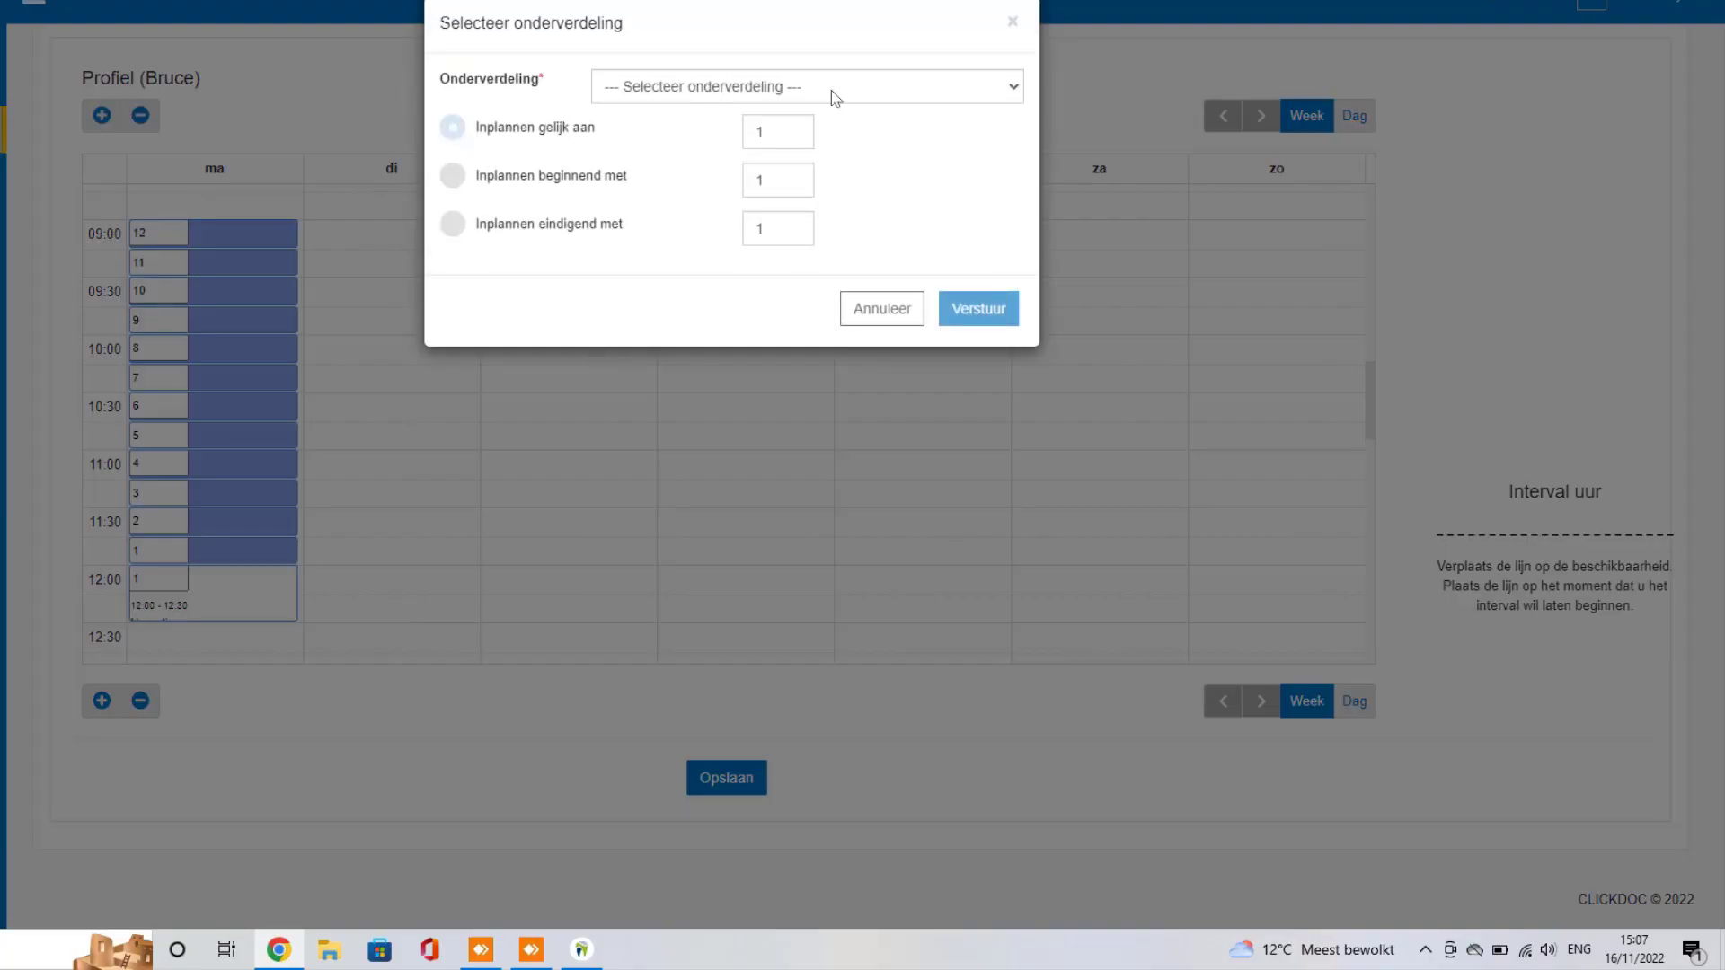
click(887, 81)
click(674, 137)
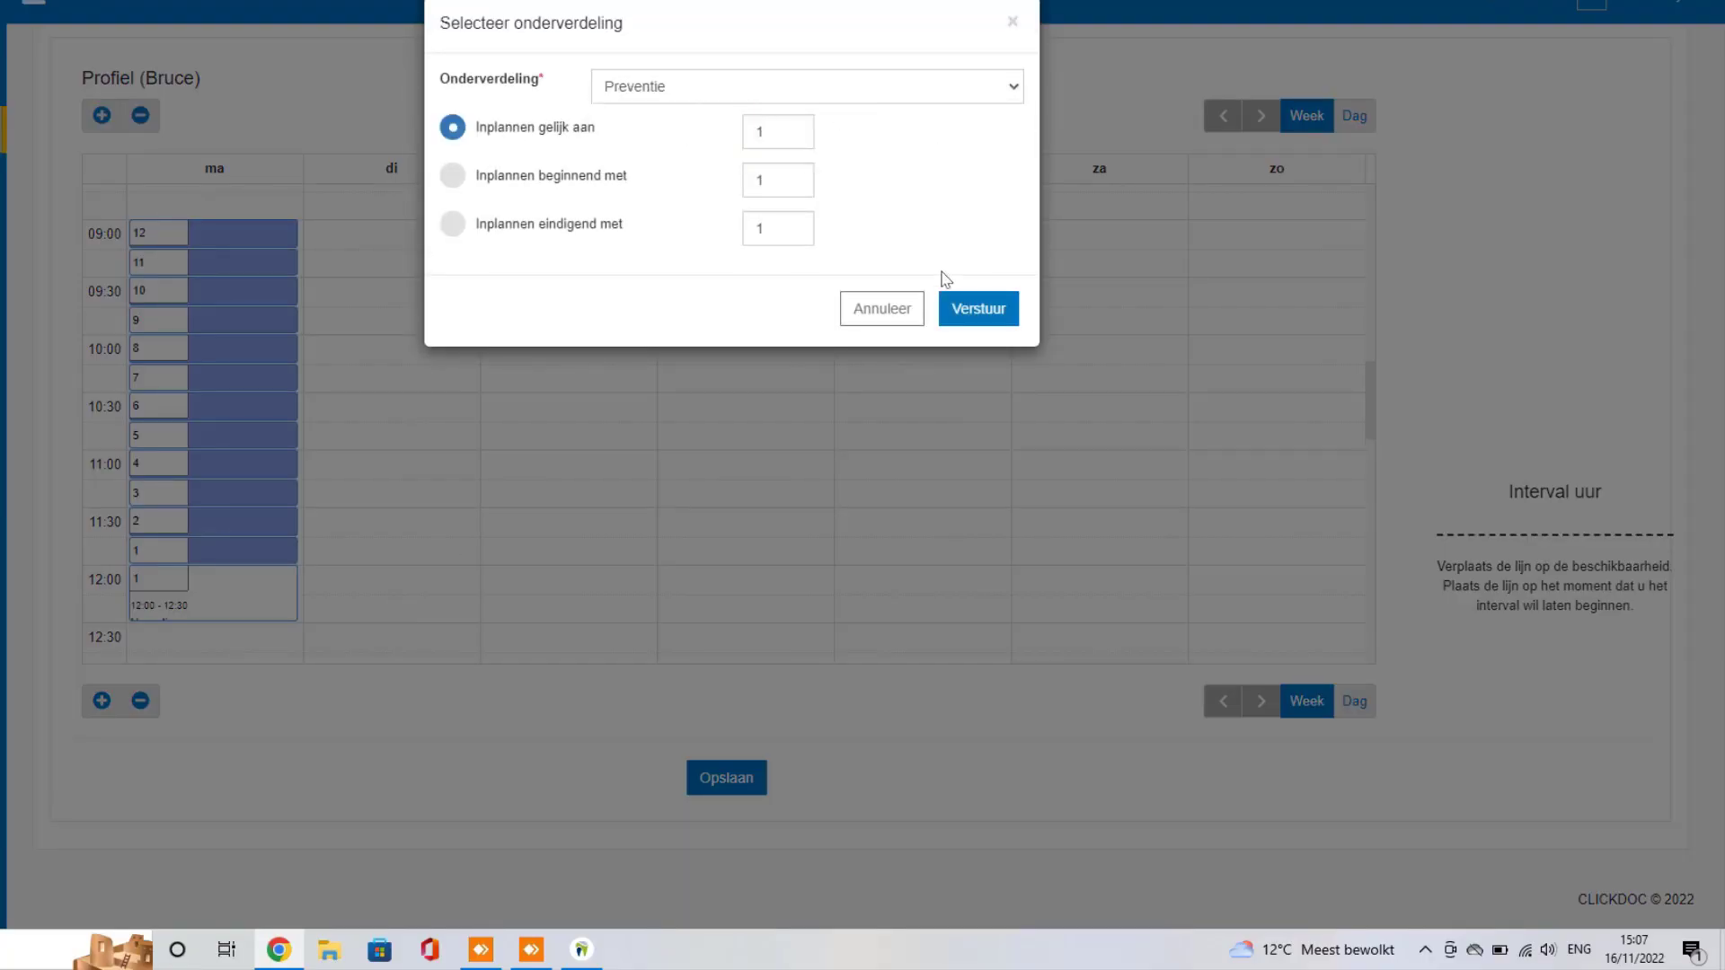
click(971, 310)
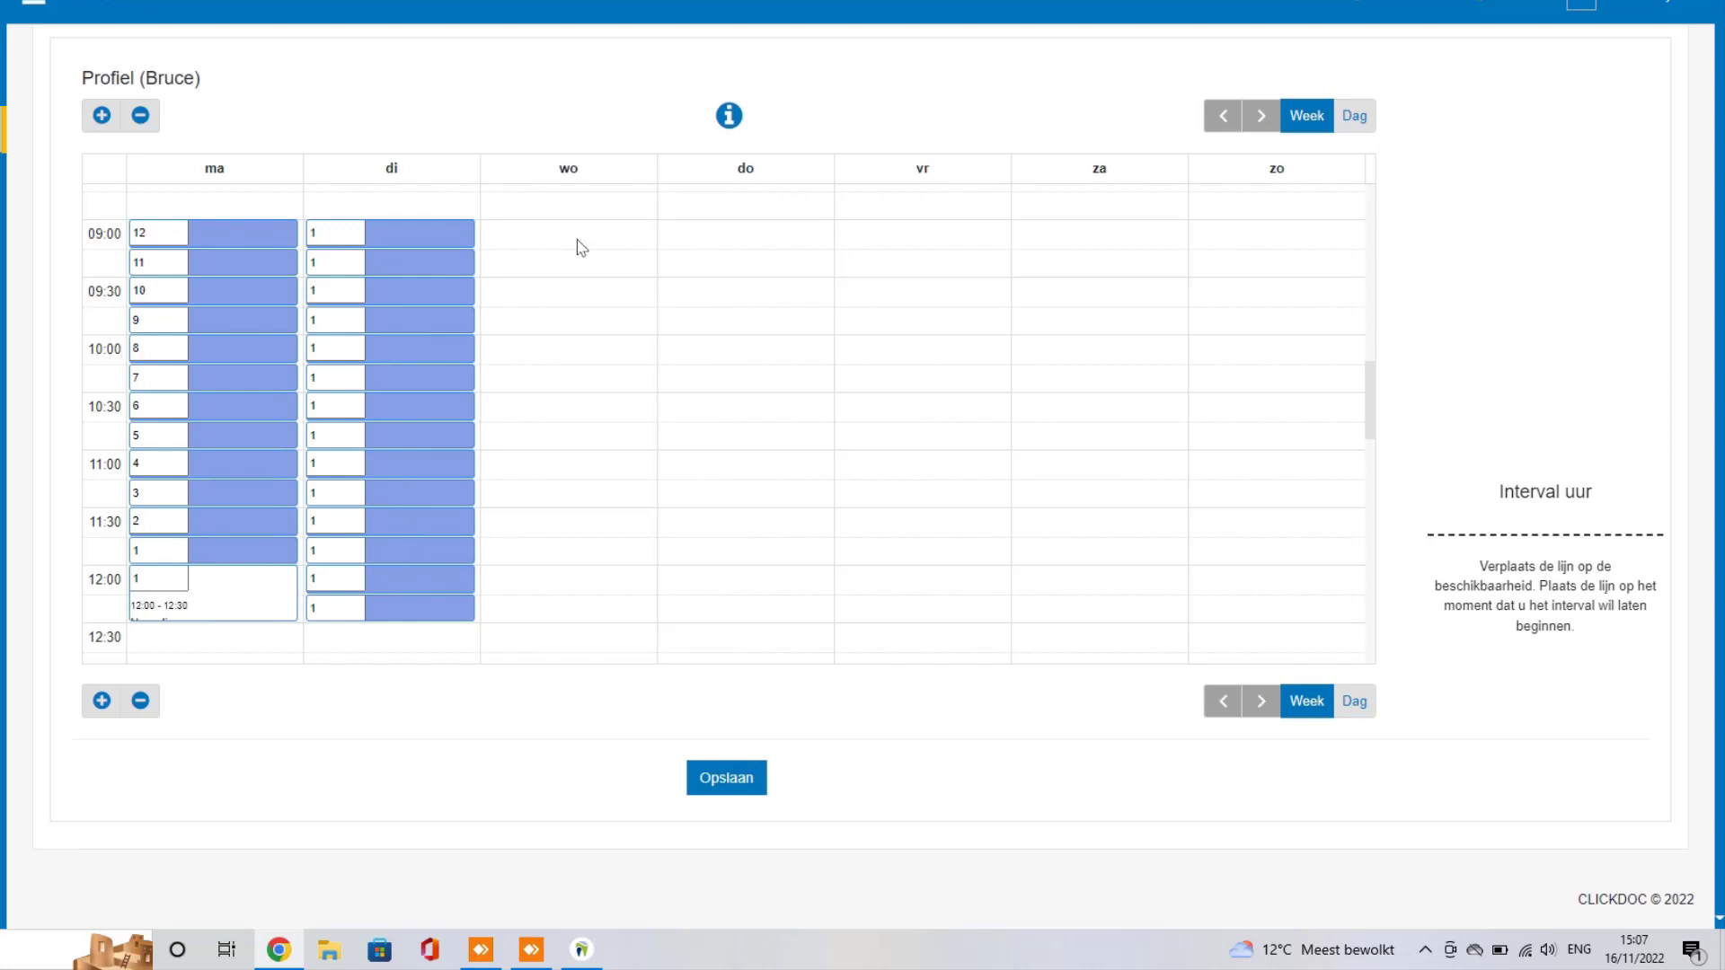
Step: Fill Wednesday 9:00–12:30 with Preventie slots
drag(576, 245, 589, 626)
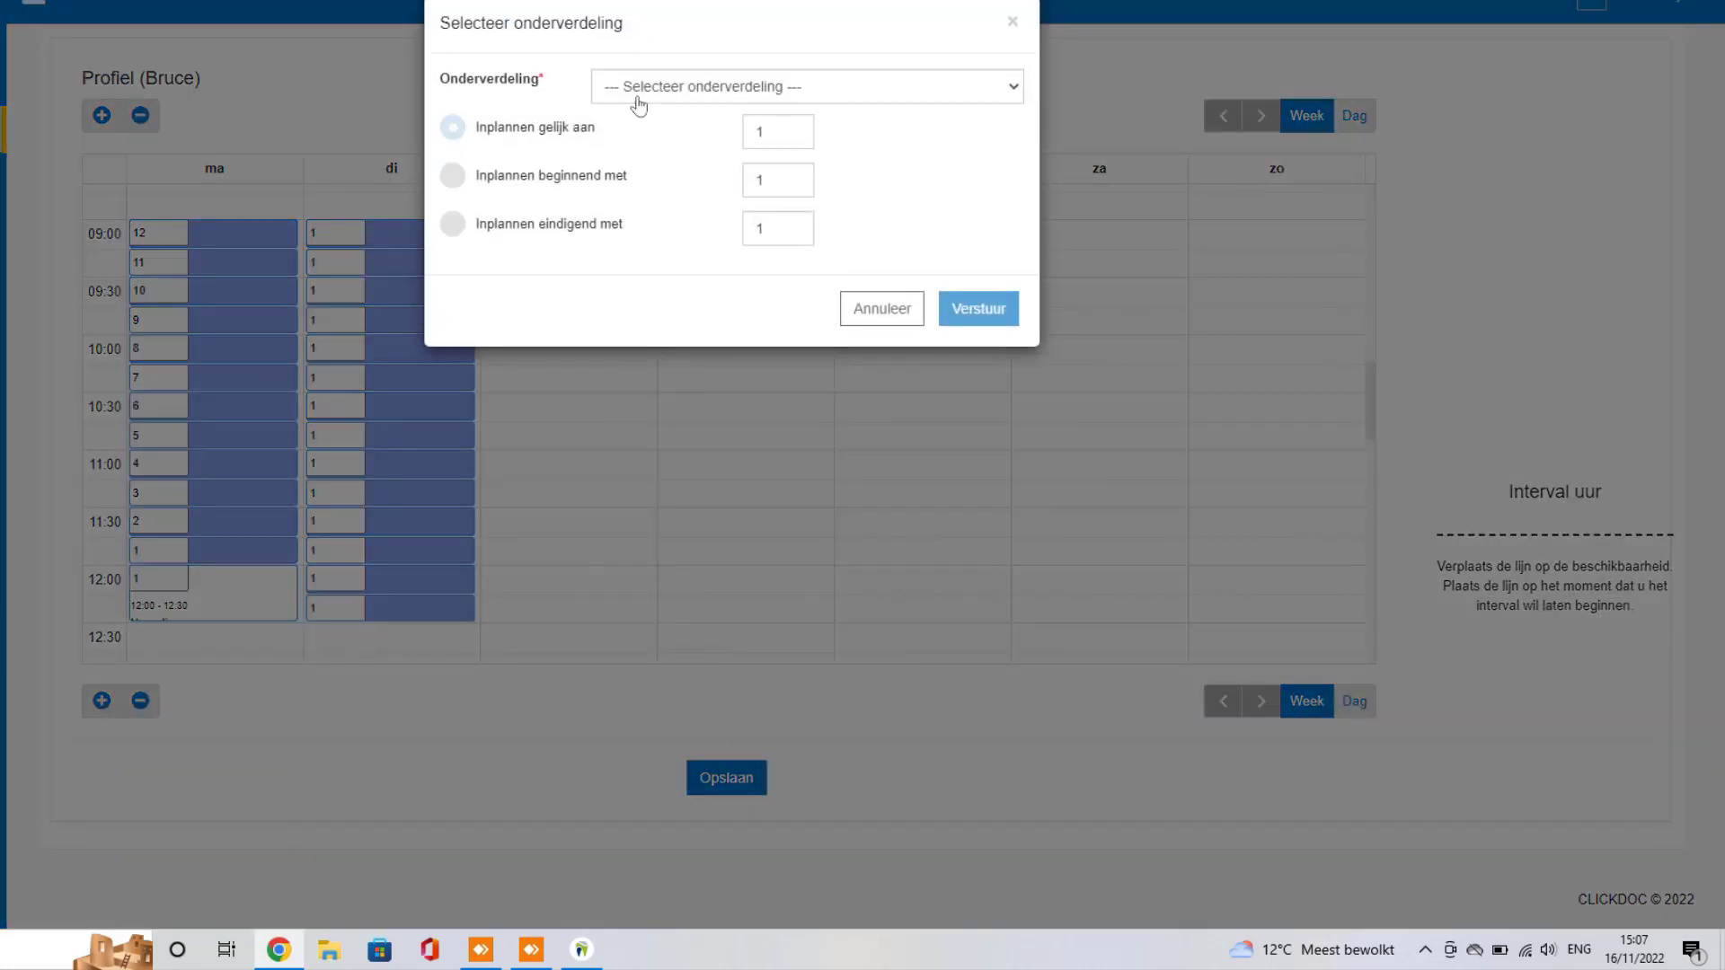
click(639, 99)
click(669, 135)
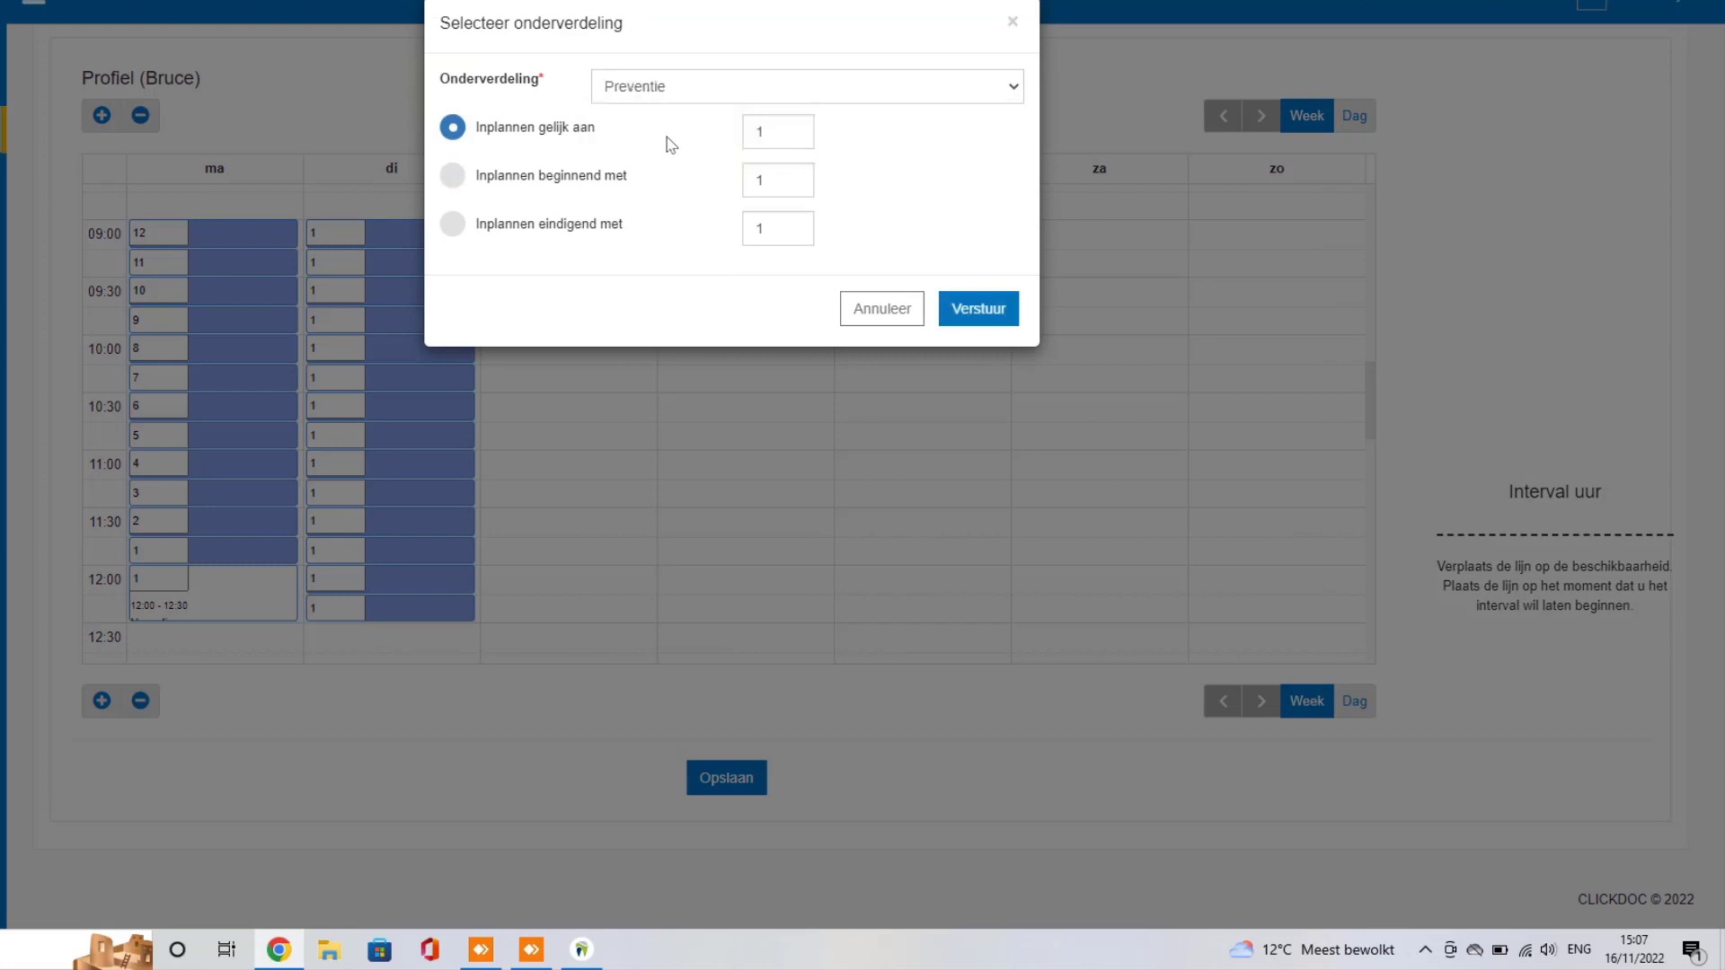
click(971, 310)
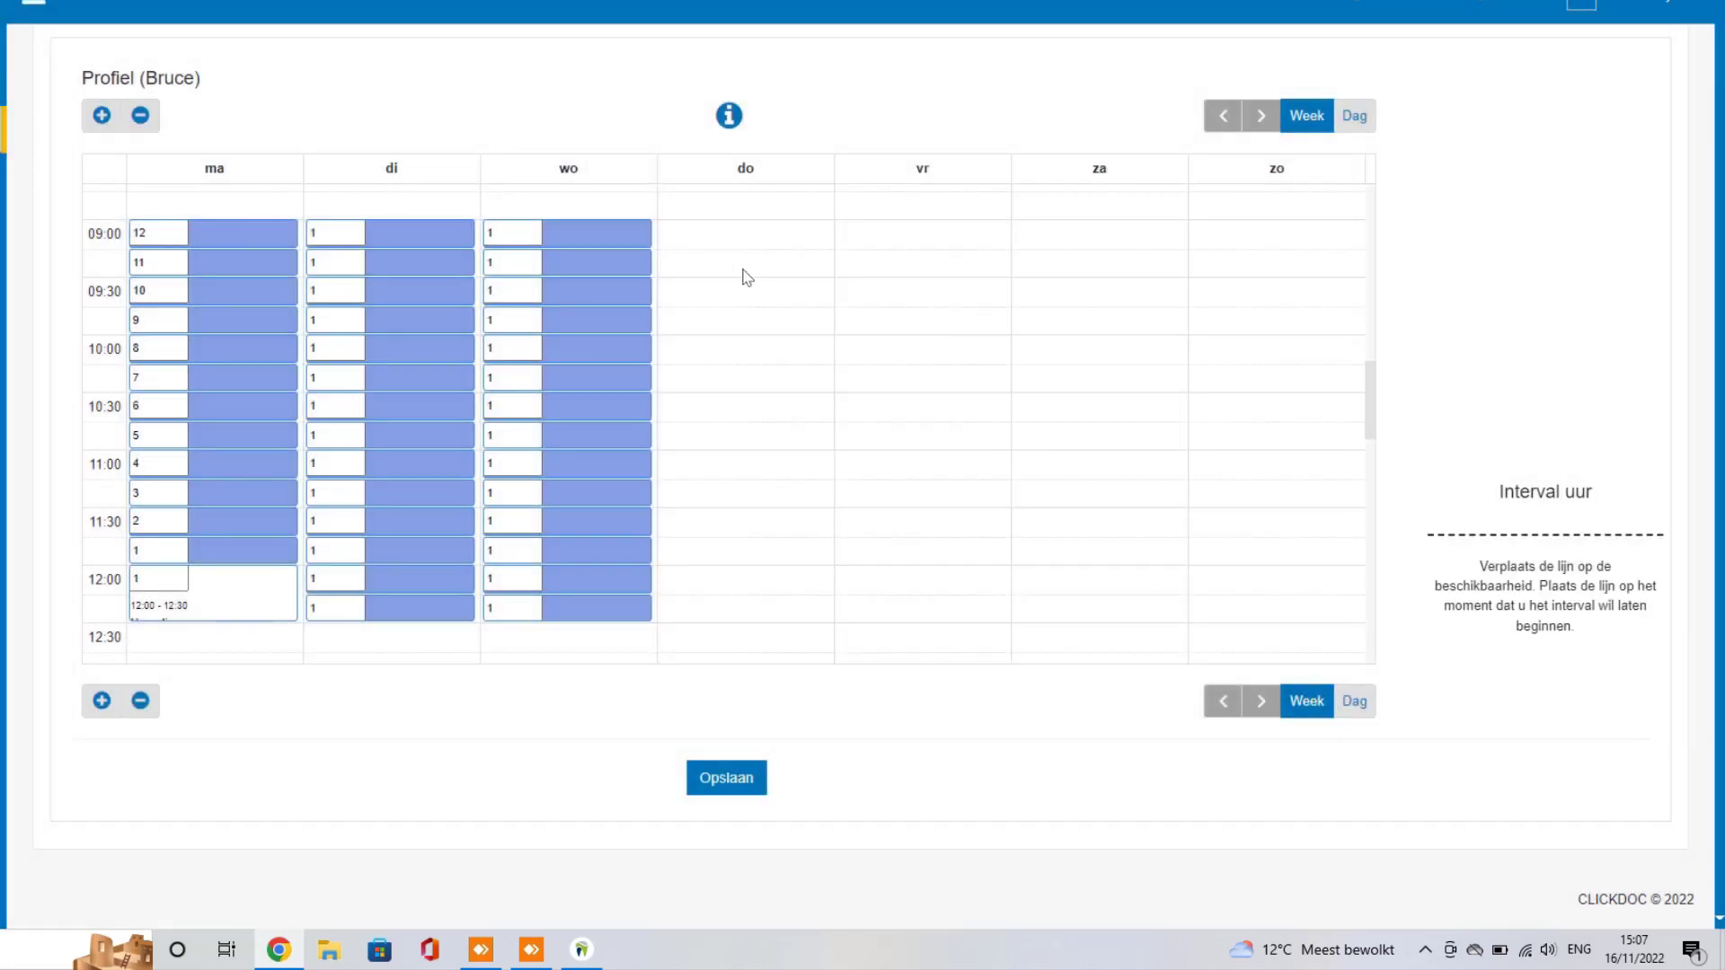
Step: Fill Friday 9:00–12:30 with Preventie slots numbered 1 to 14
drag(898, 235, 883, 612)
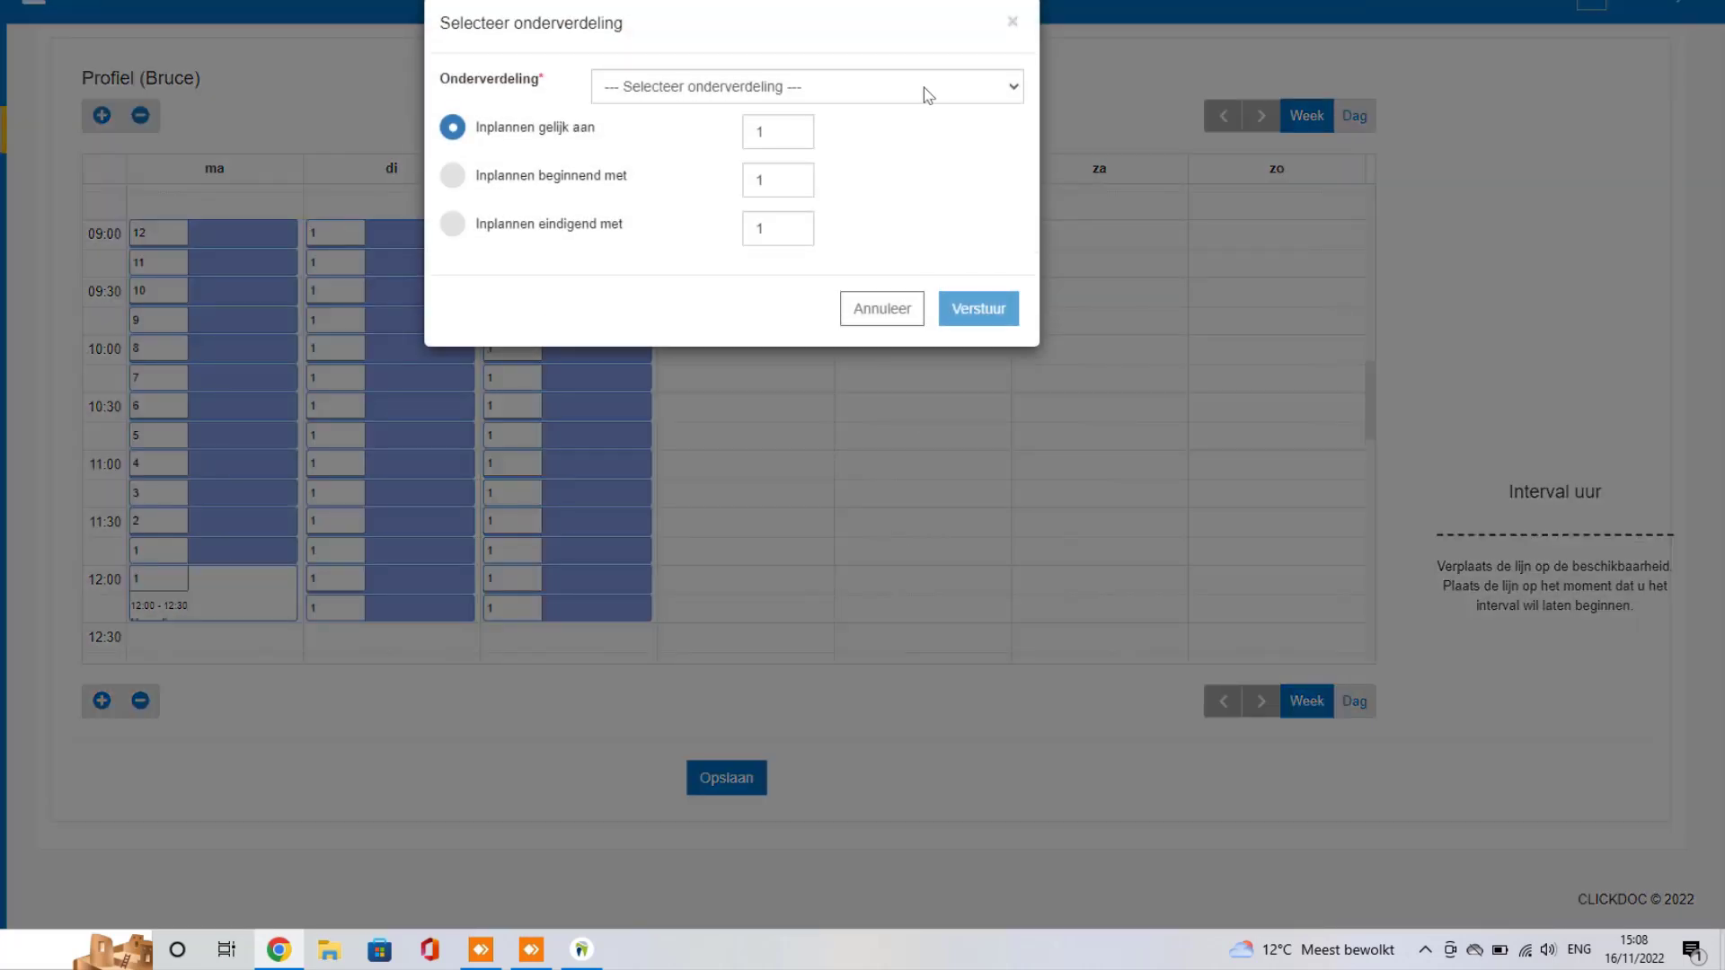
click(923, 88)
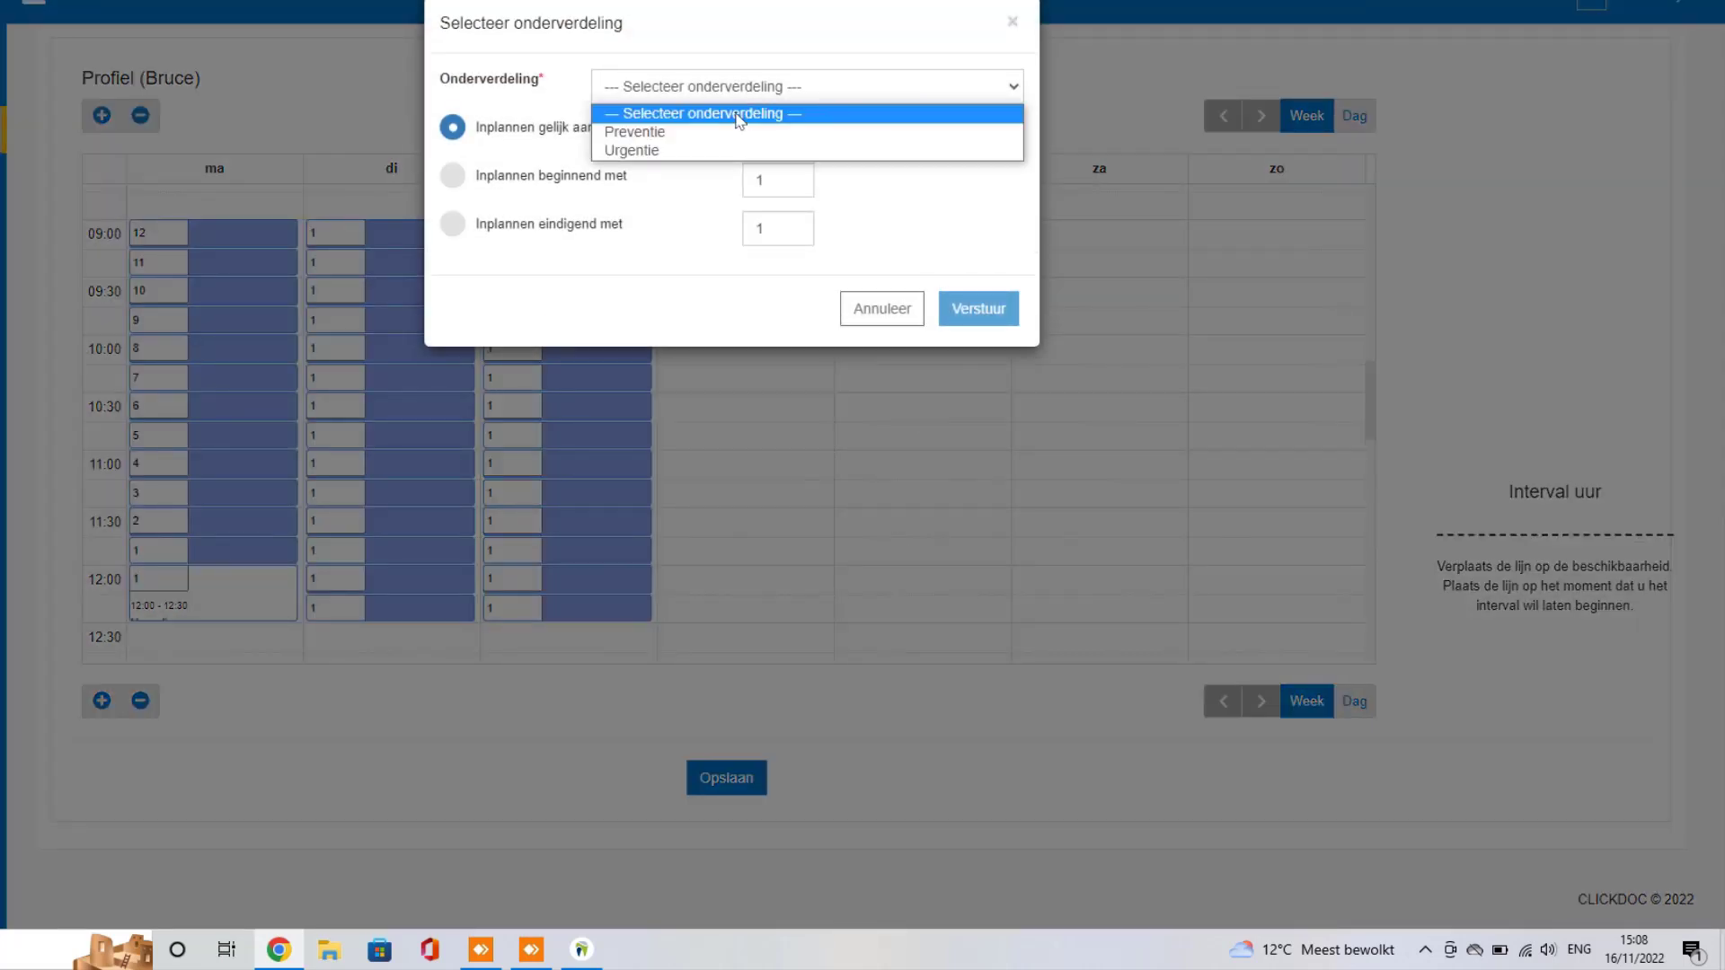
click(667, 135)
click(452, 175)
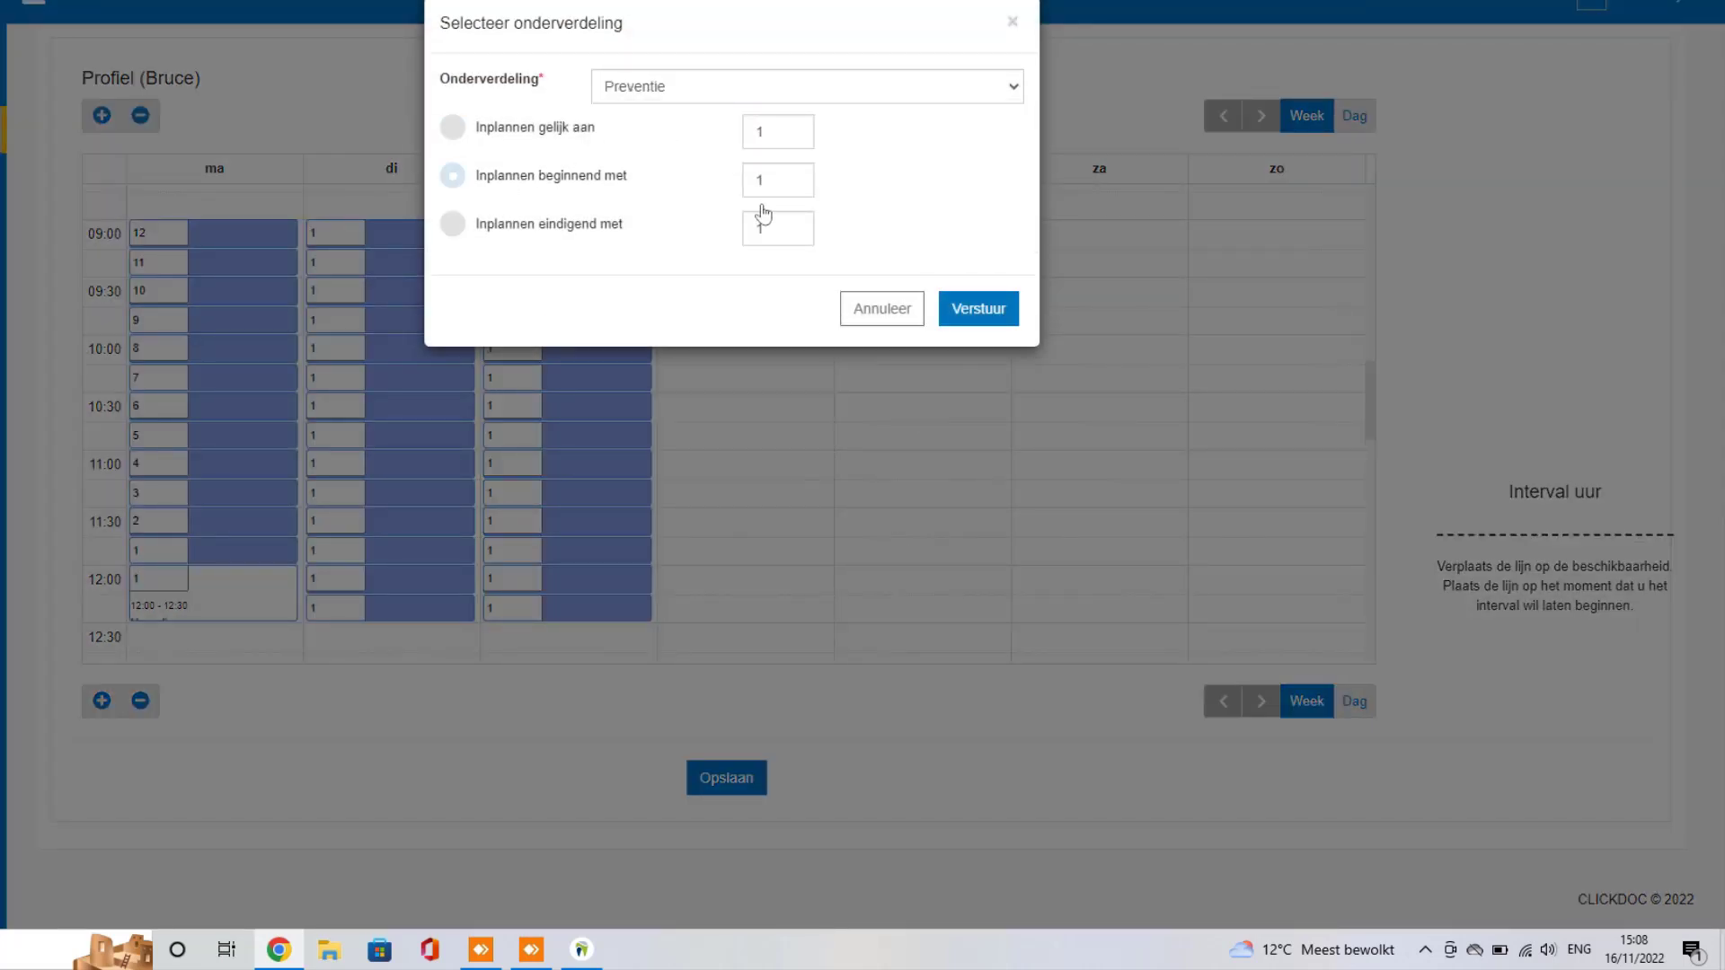
click(987, 332)
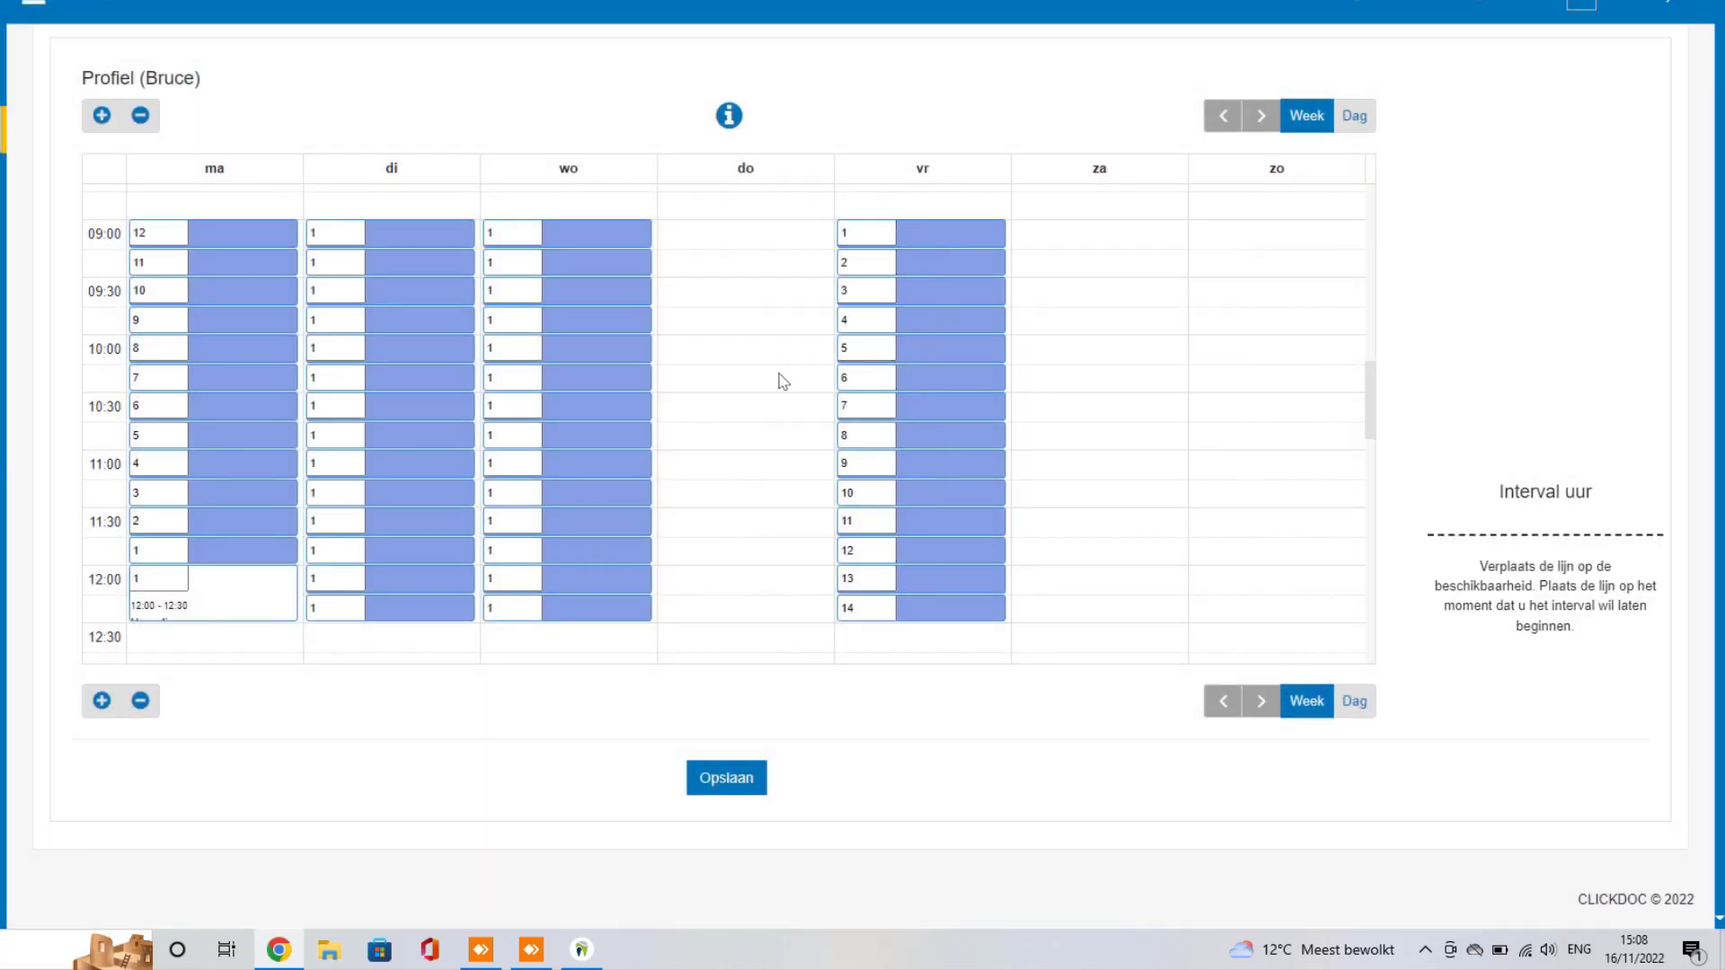
scroll(783, 381, down, 5)
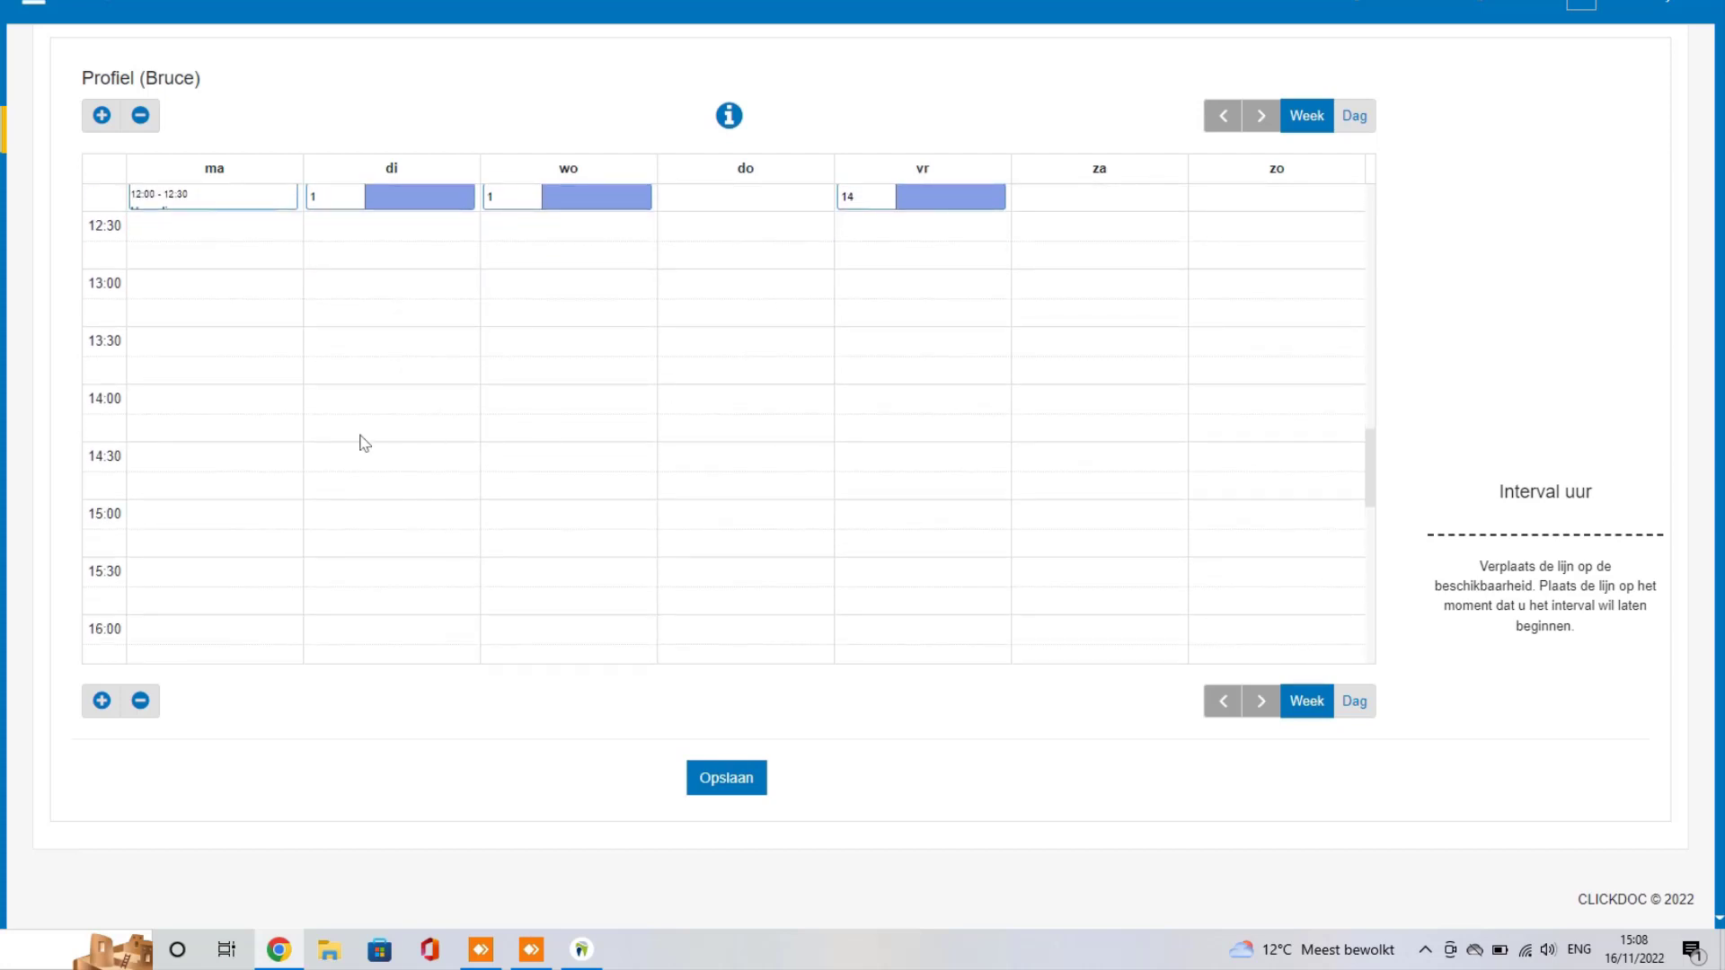
scroll(321, 433, down, 3)
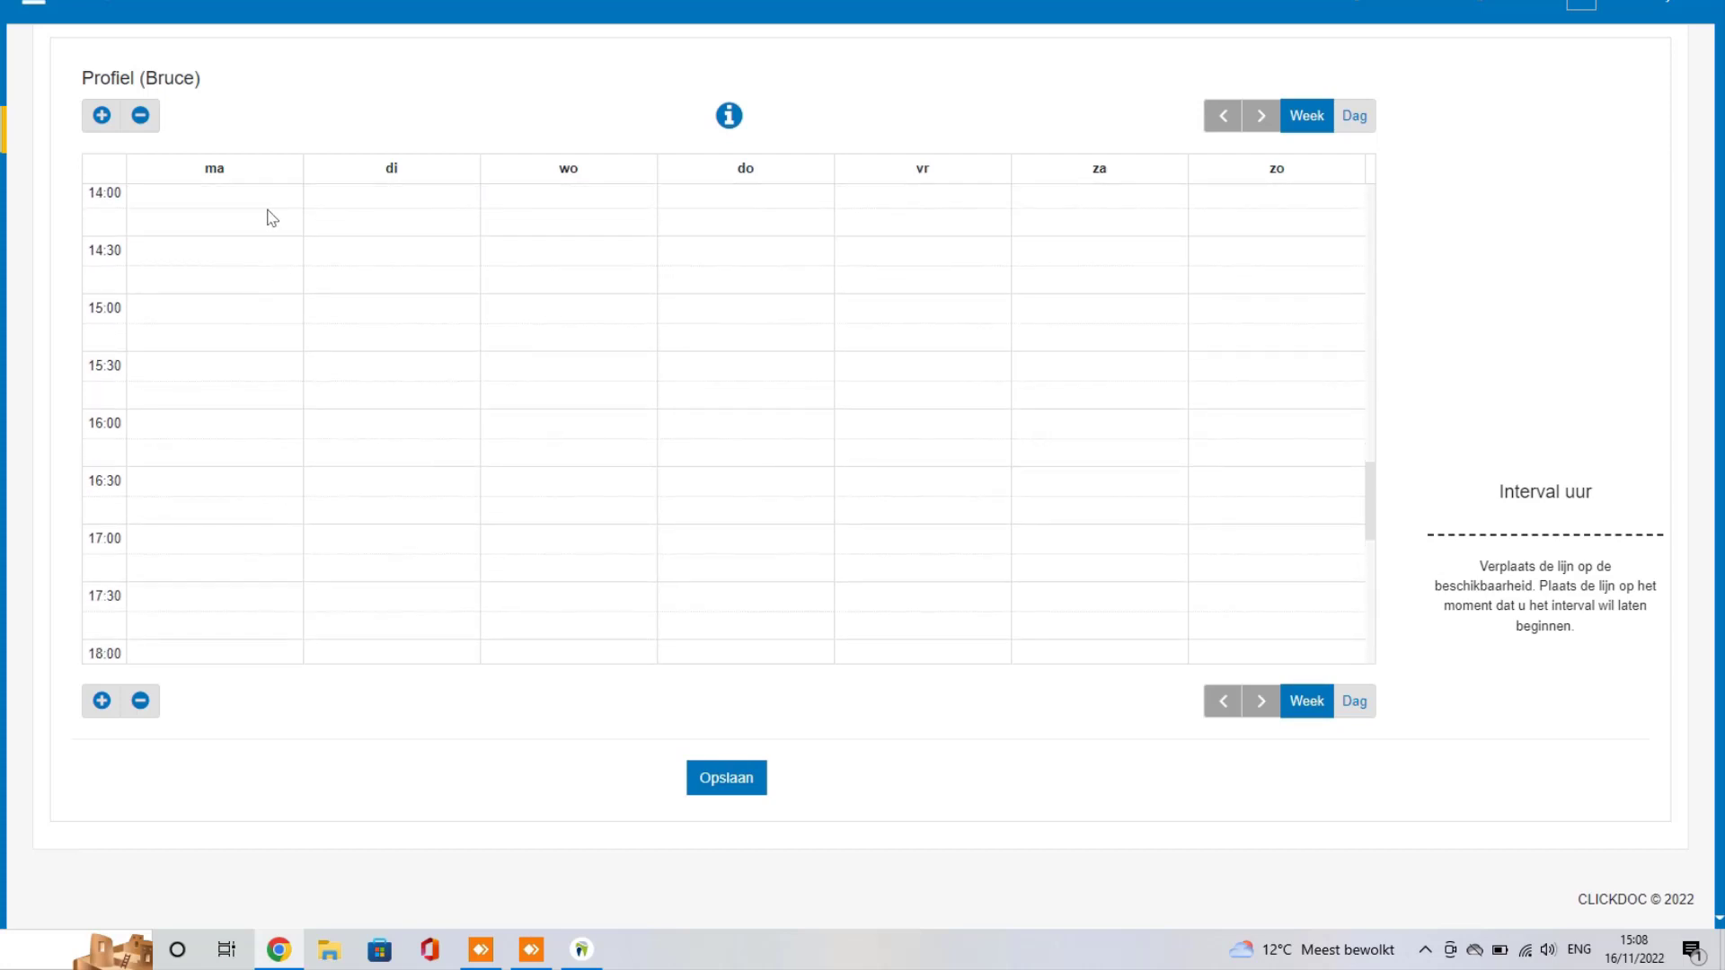
Step: Add a Monday 14:00–19:00 Preventie block with every slot numbered the same
drag(266, 199, 262, 589)
click(620, 86)
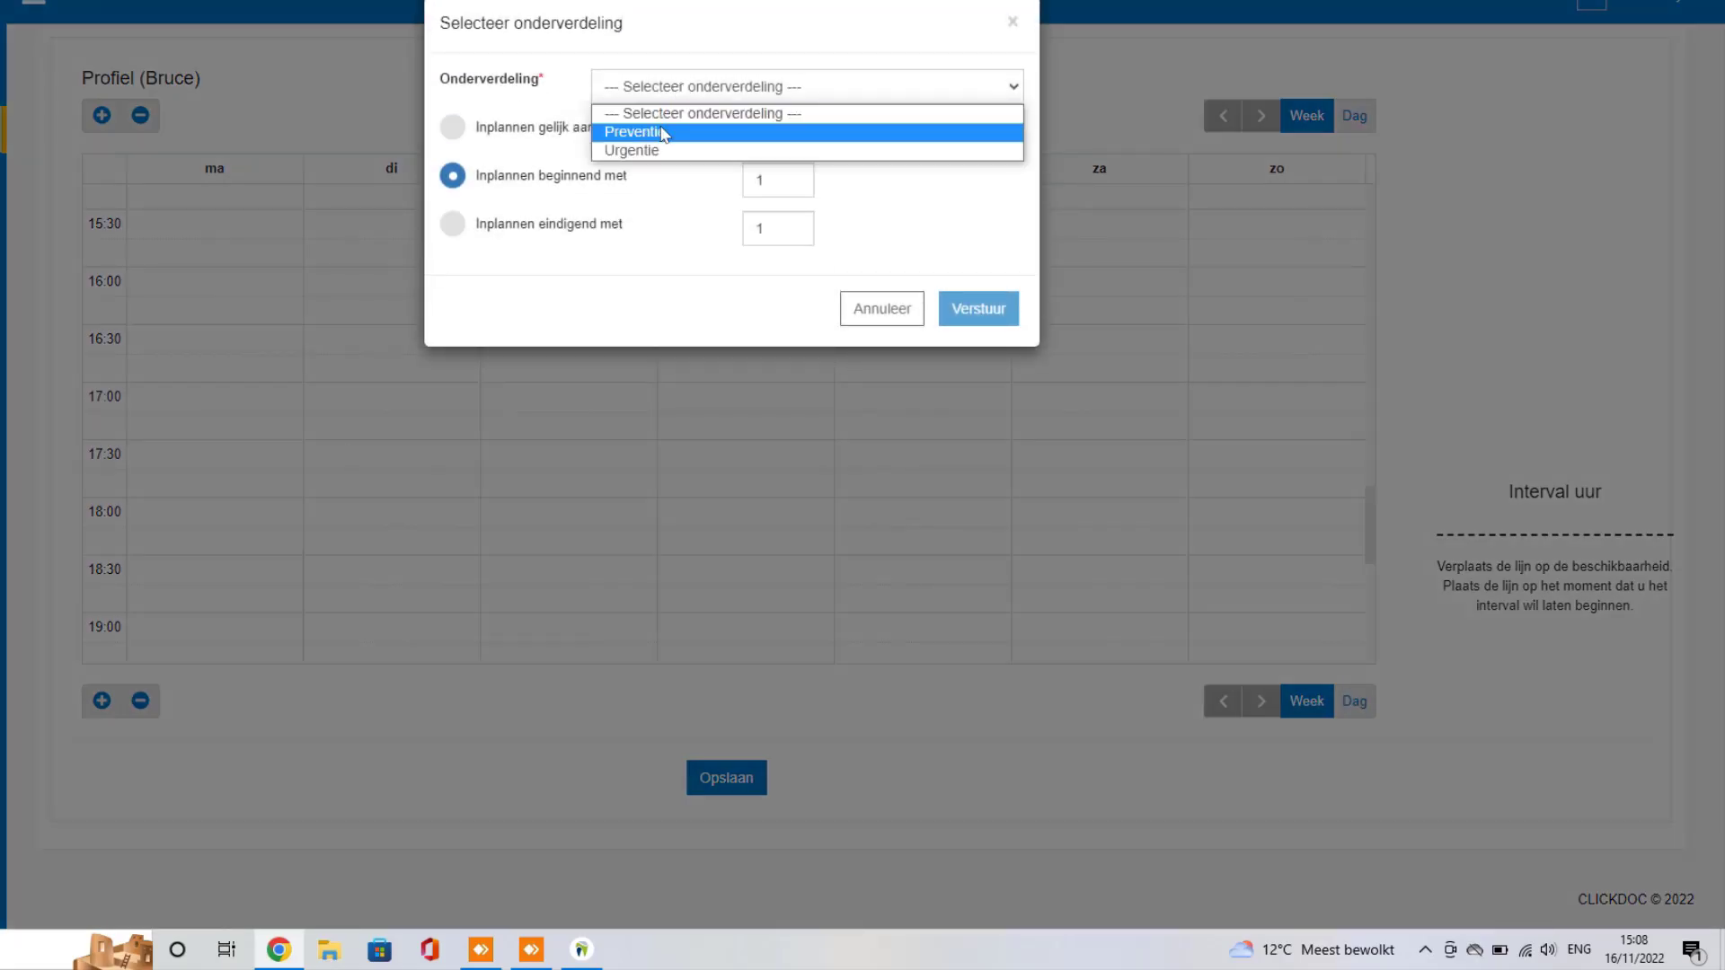
click(659, 131)
click(493, 135)
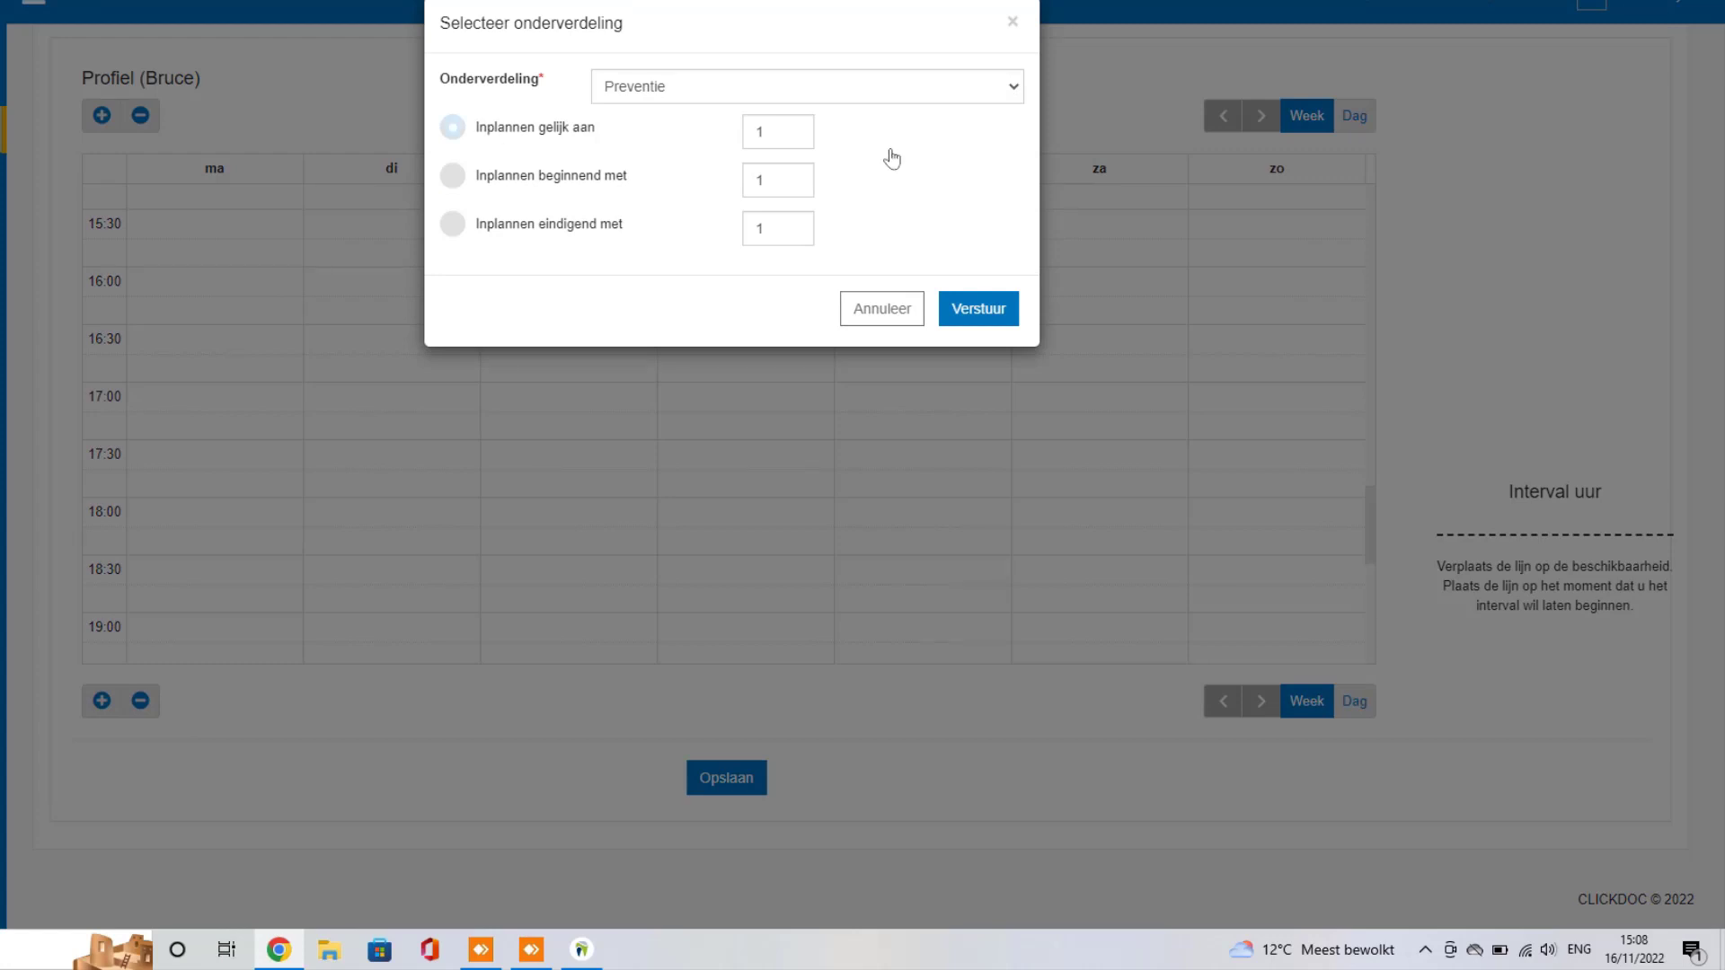
click(983, 310)
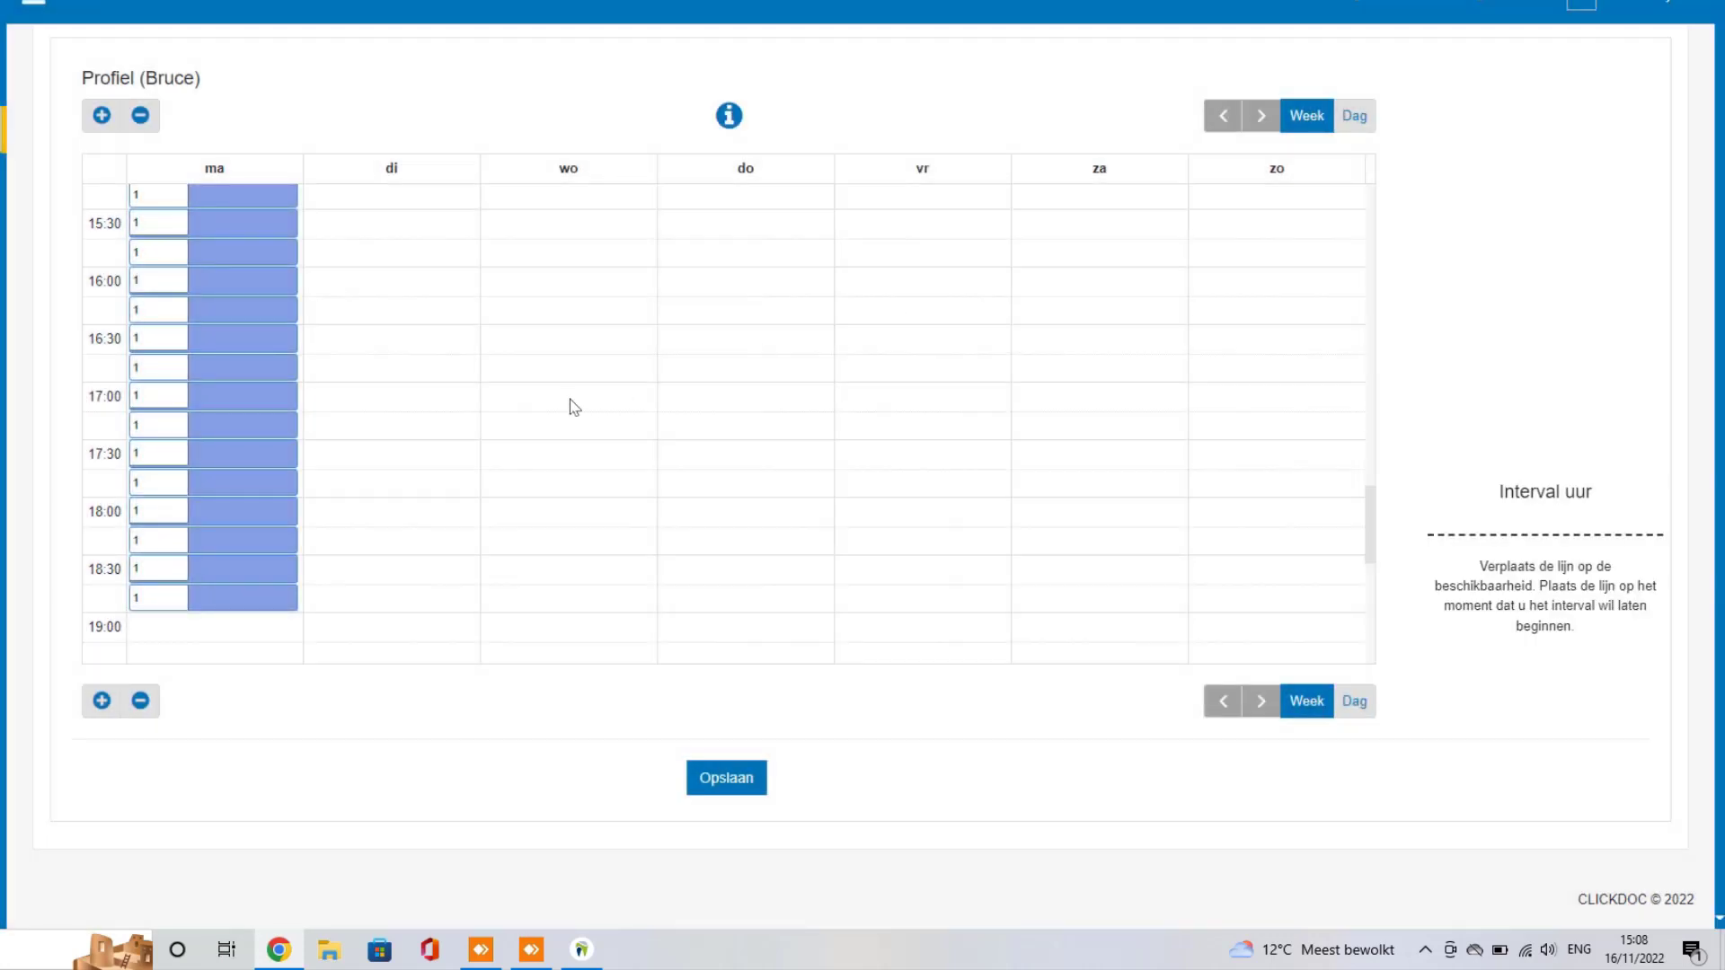
scroll(369, 481, up, 5)
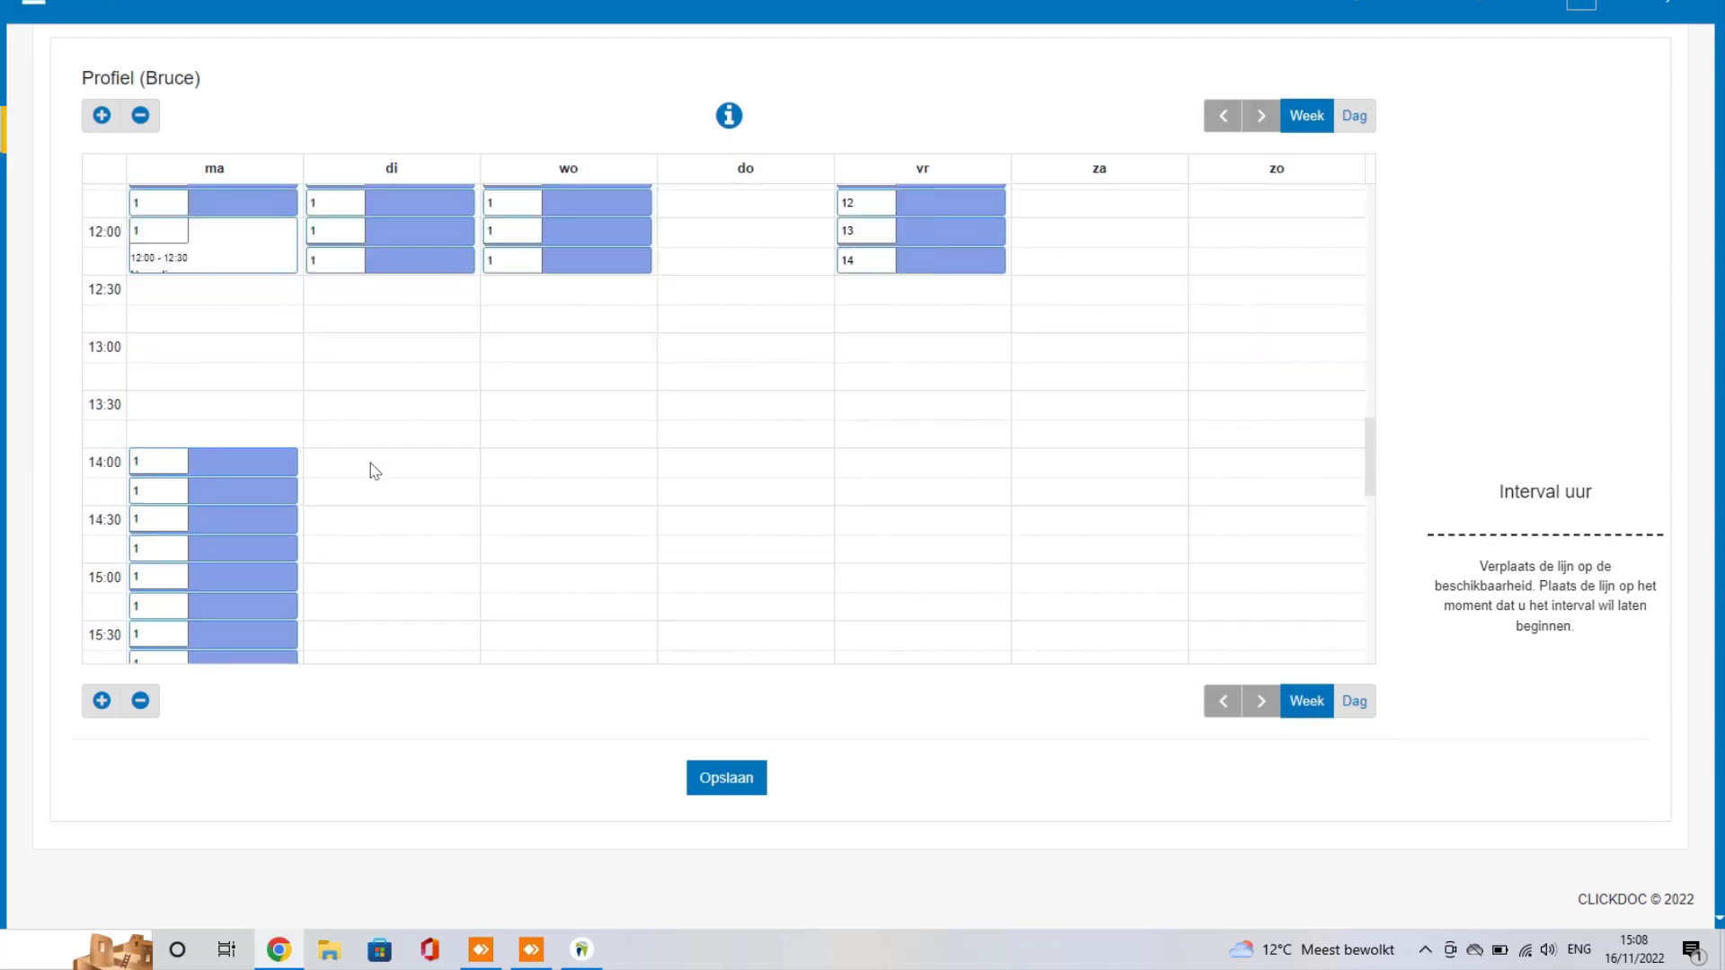
scroll(382, 440, down, 1)
Step: Add a Tuesday 14:00–19:00 Preventie afternoon block
drag(416, 367, 363, 590)
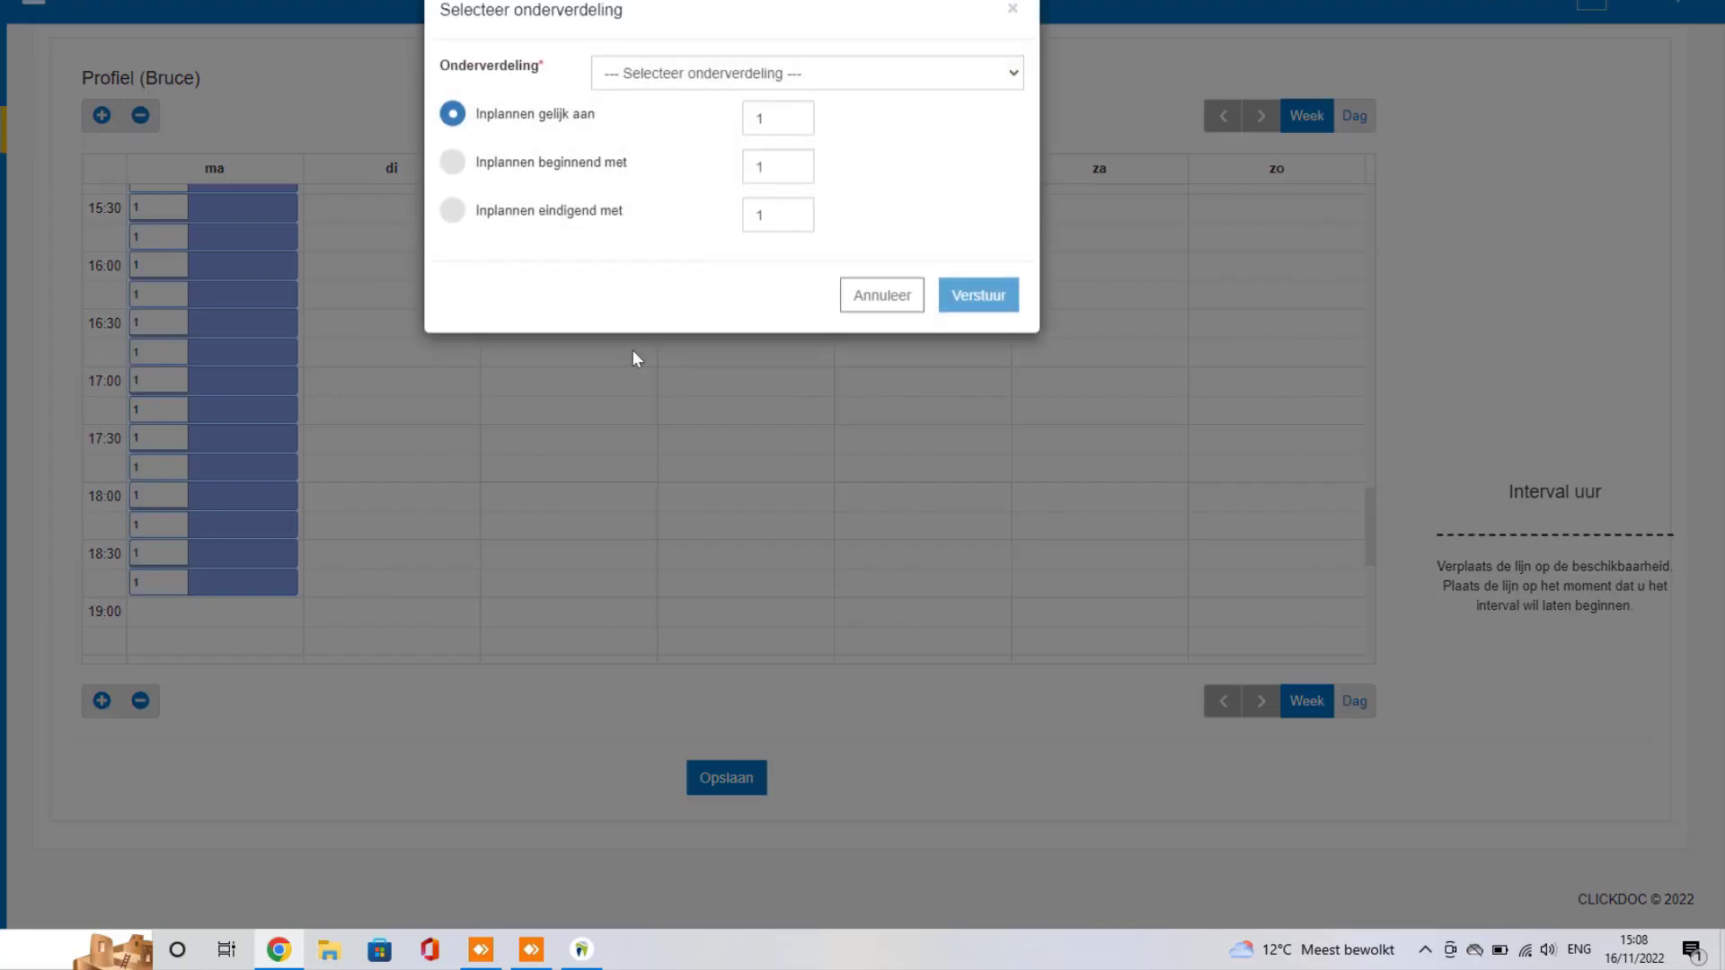
click(753, 87)
click(646, 133)
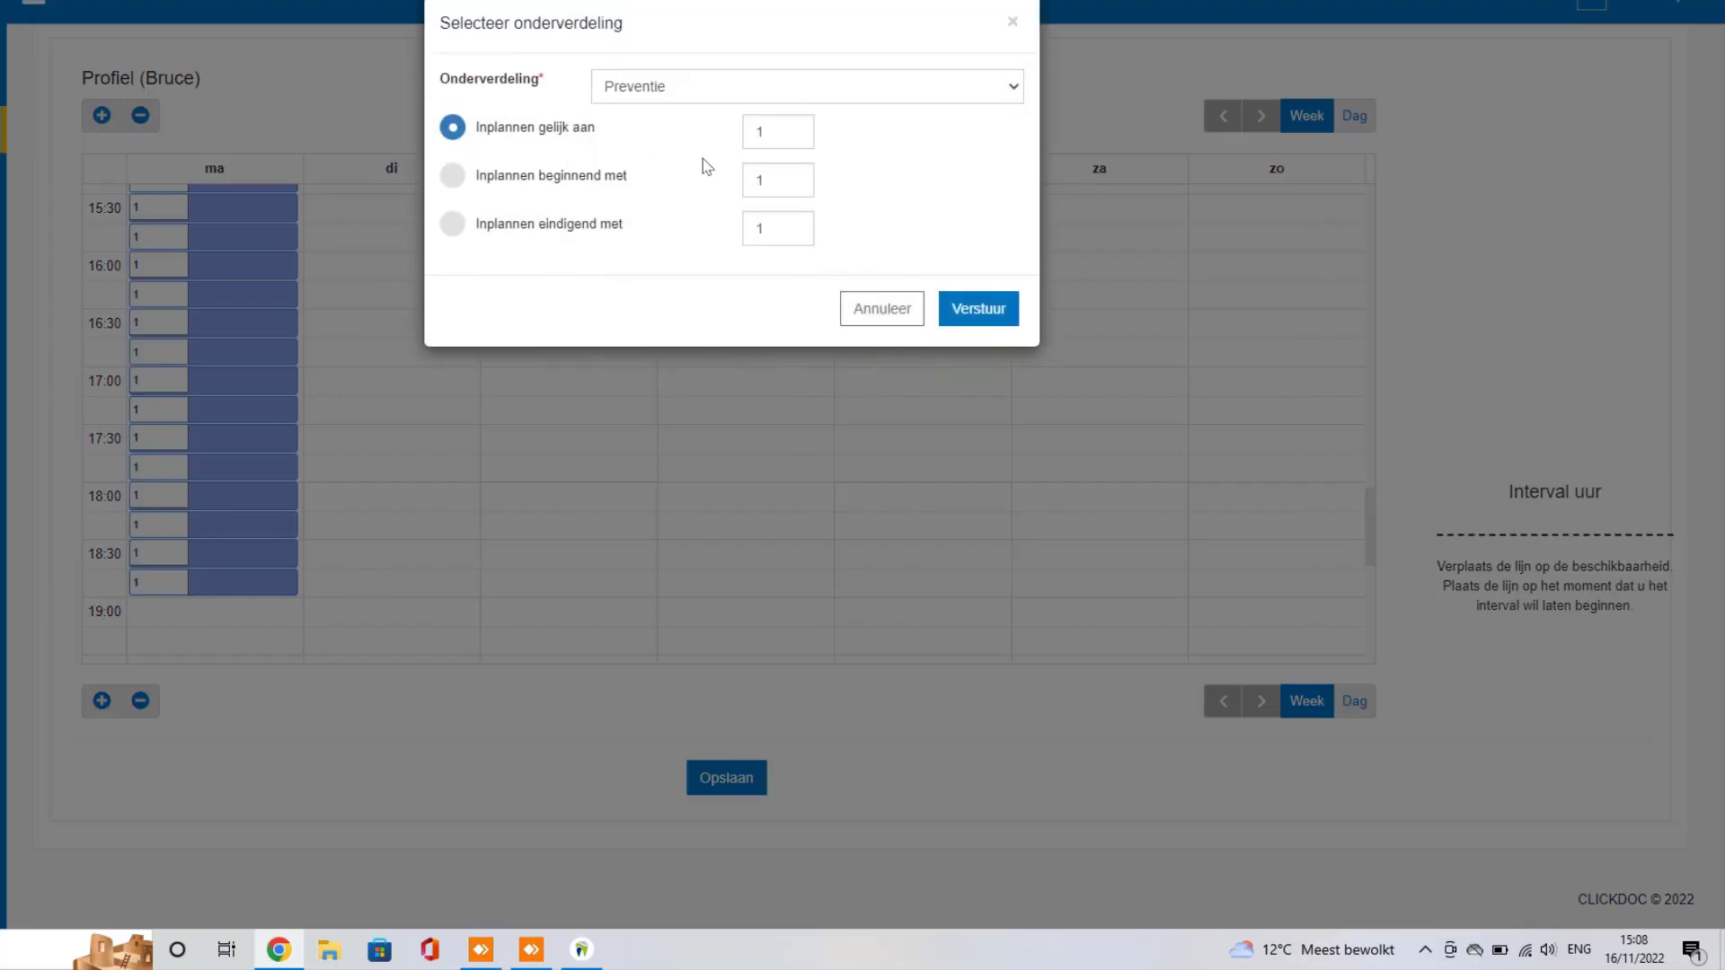
click(974, 315)
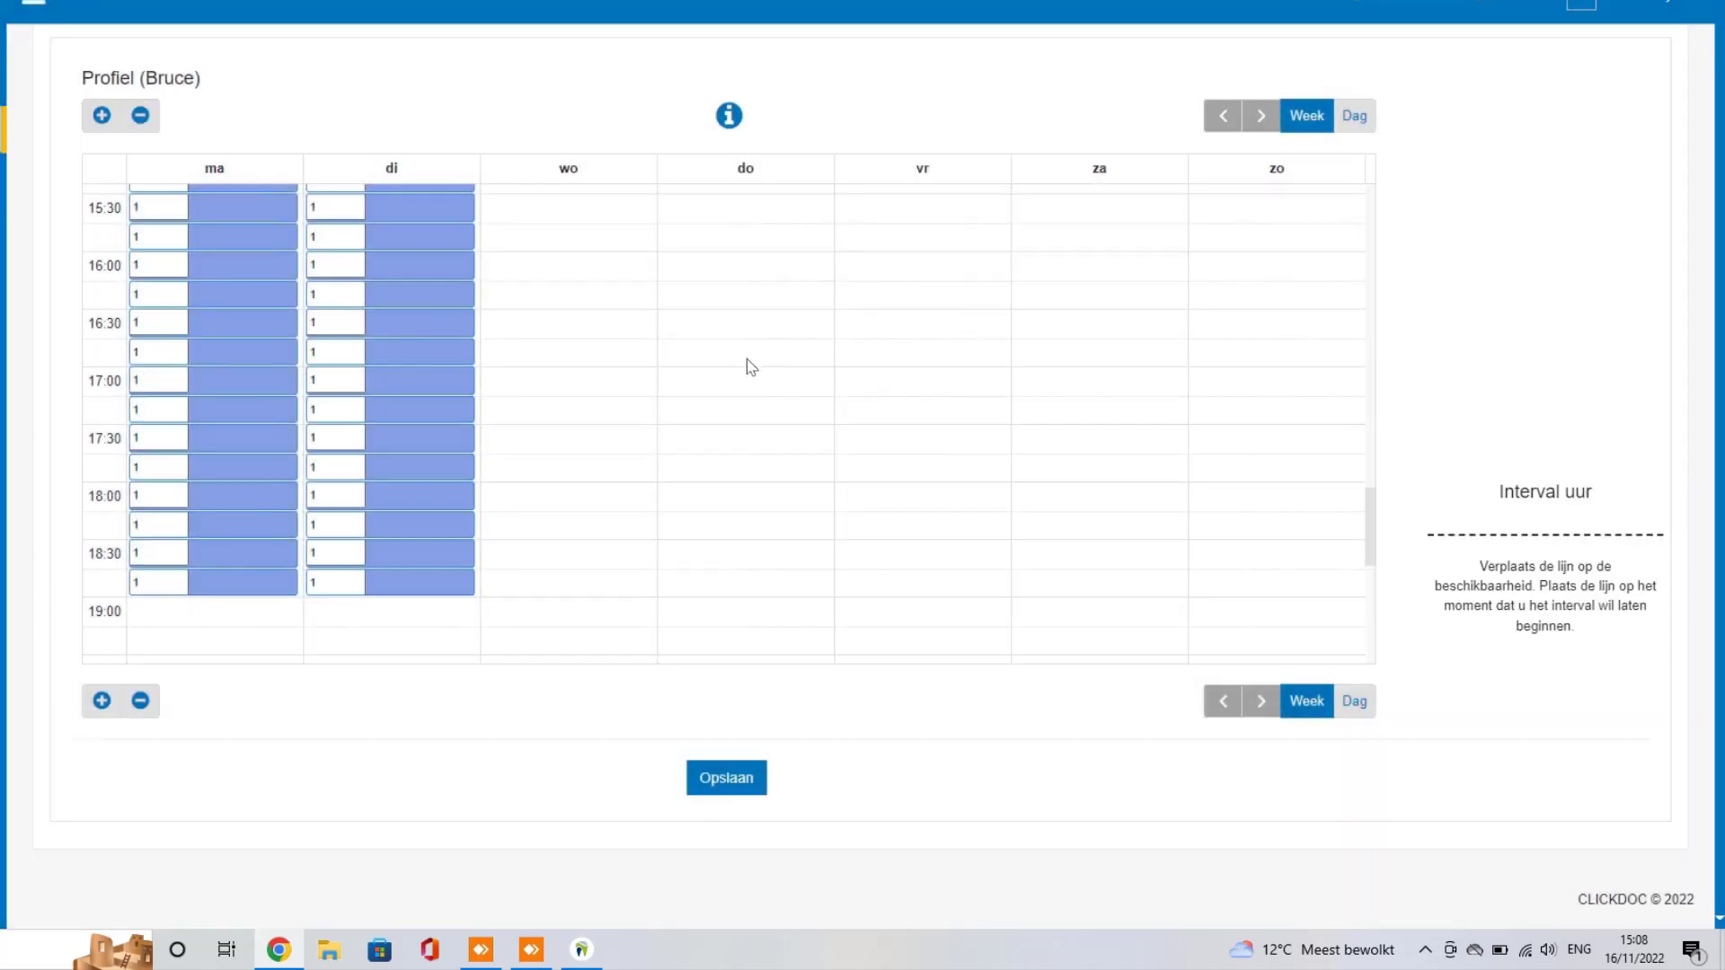
scroll(693, 390, up, 5)
scroll(694, 390, down, 3)
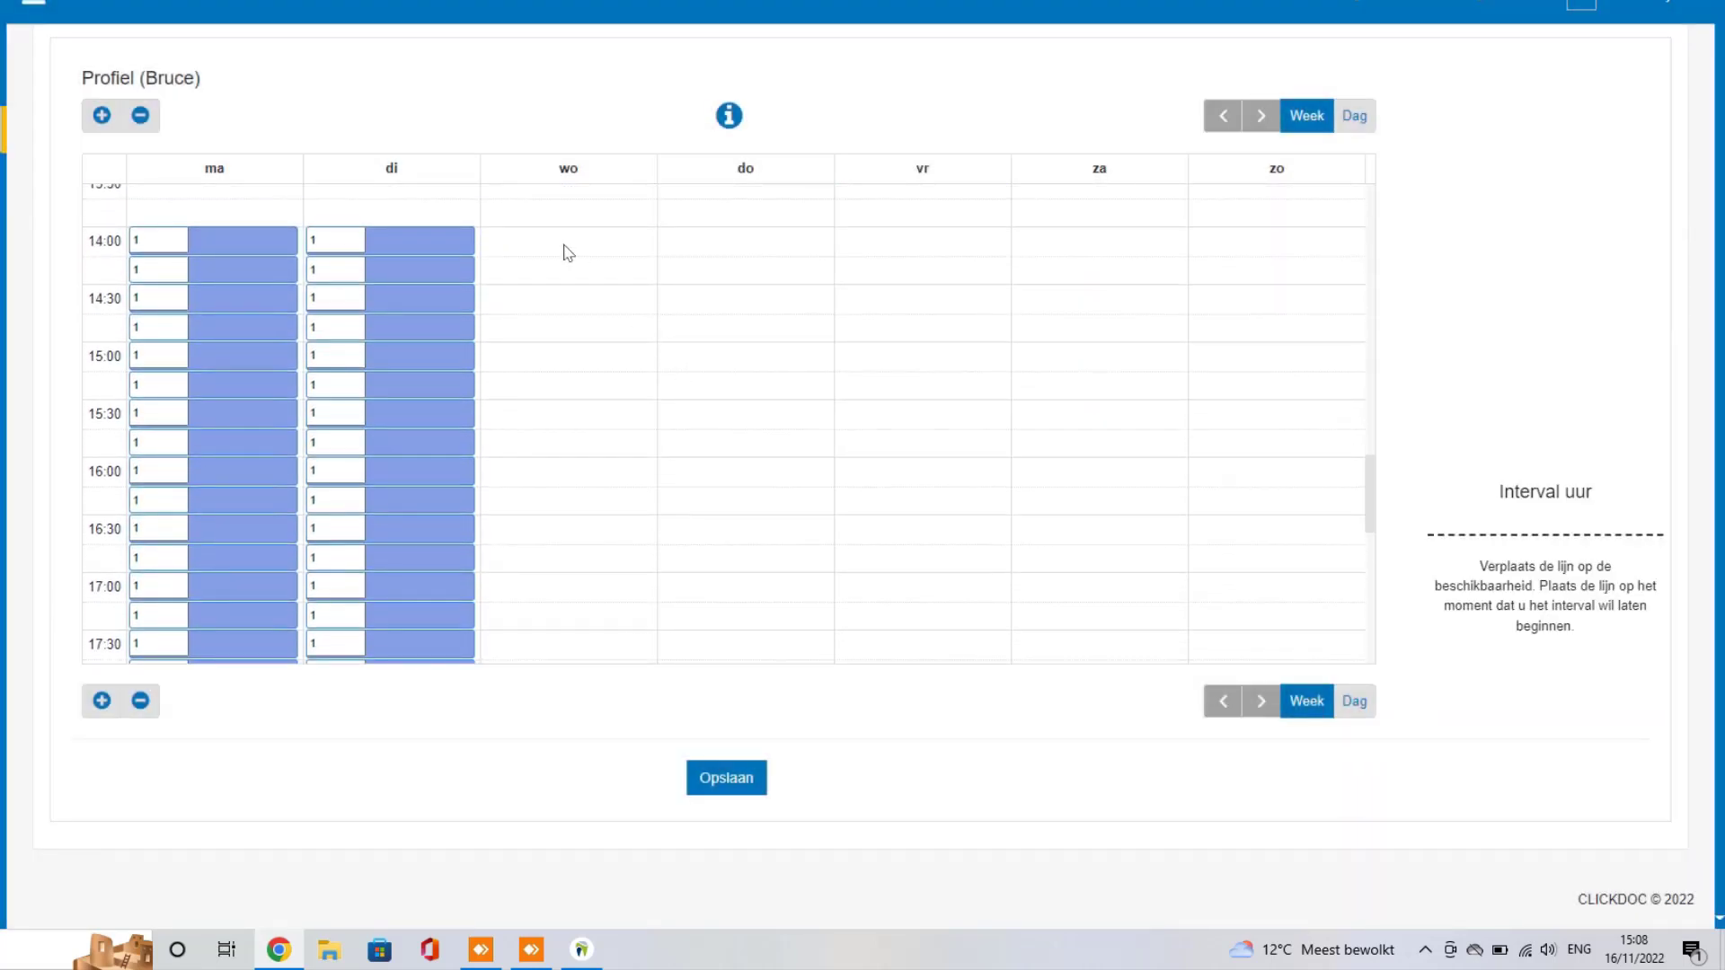
Step: Add a Wednesday Preventie block from 14:00 to 17:00, last slot at 16:45
drag(563, 245, 583, 441)
click(629, 86)
click(620, 131)
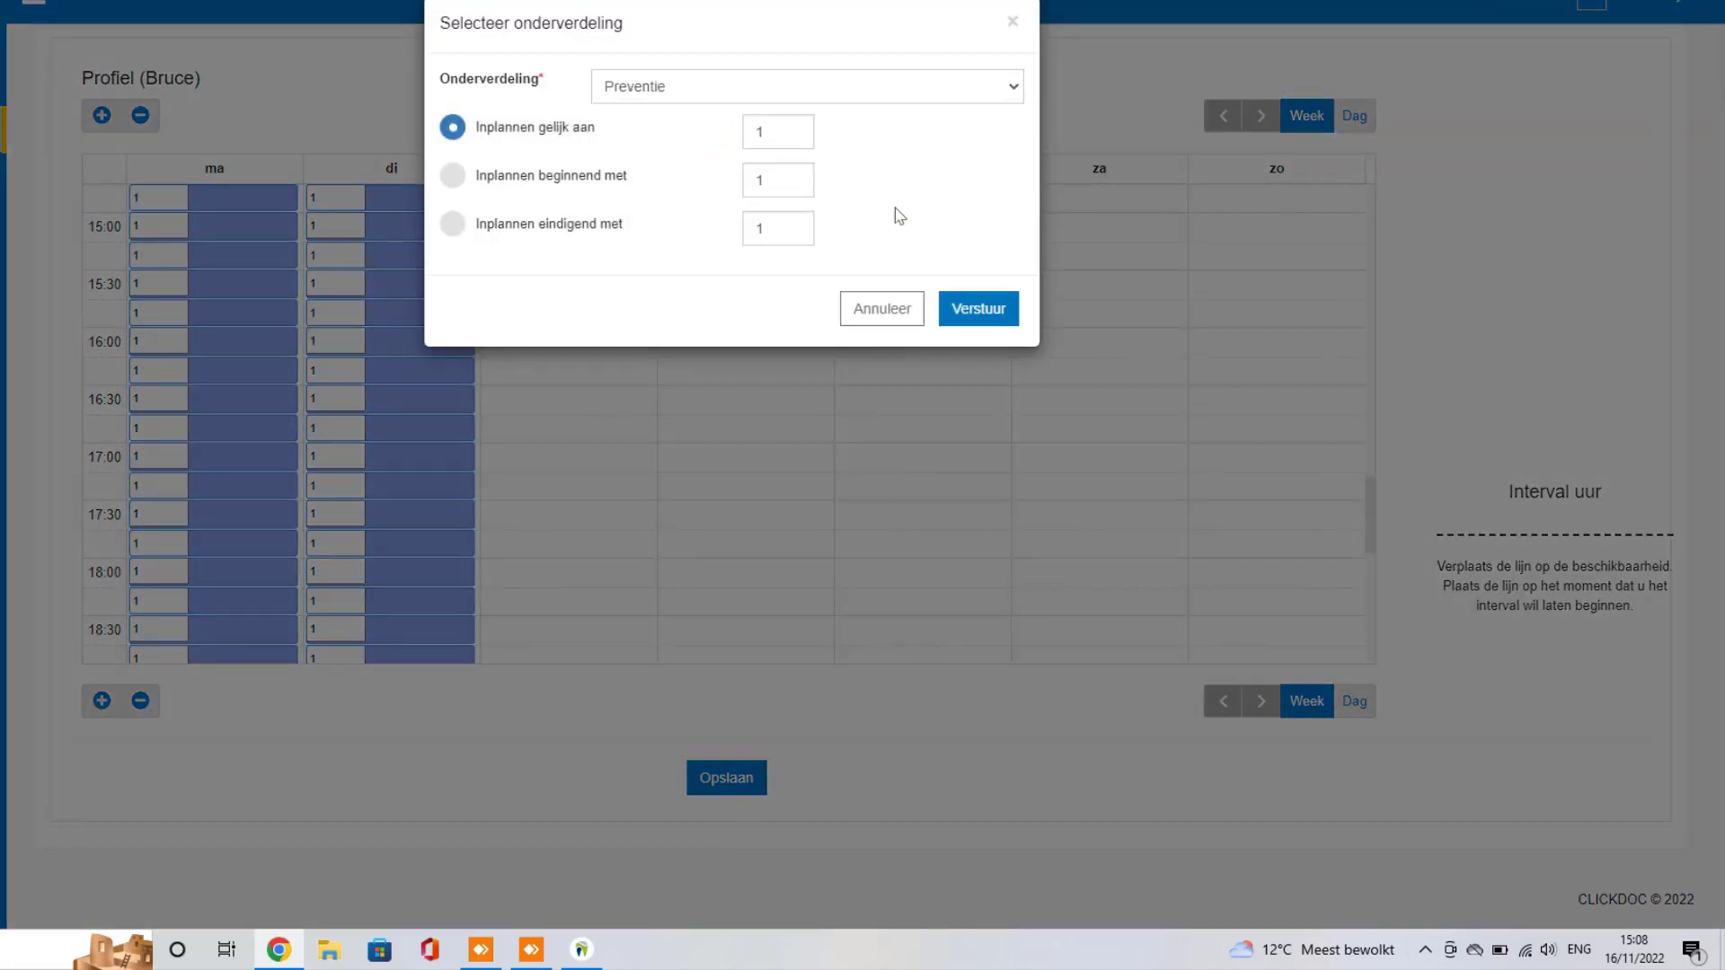
click(967, 307)
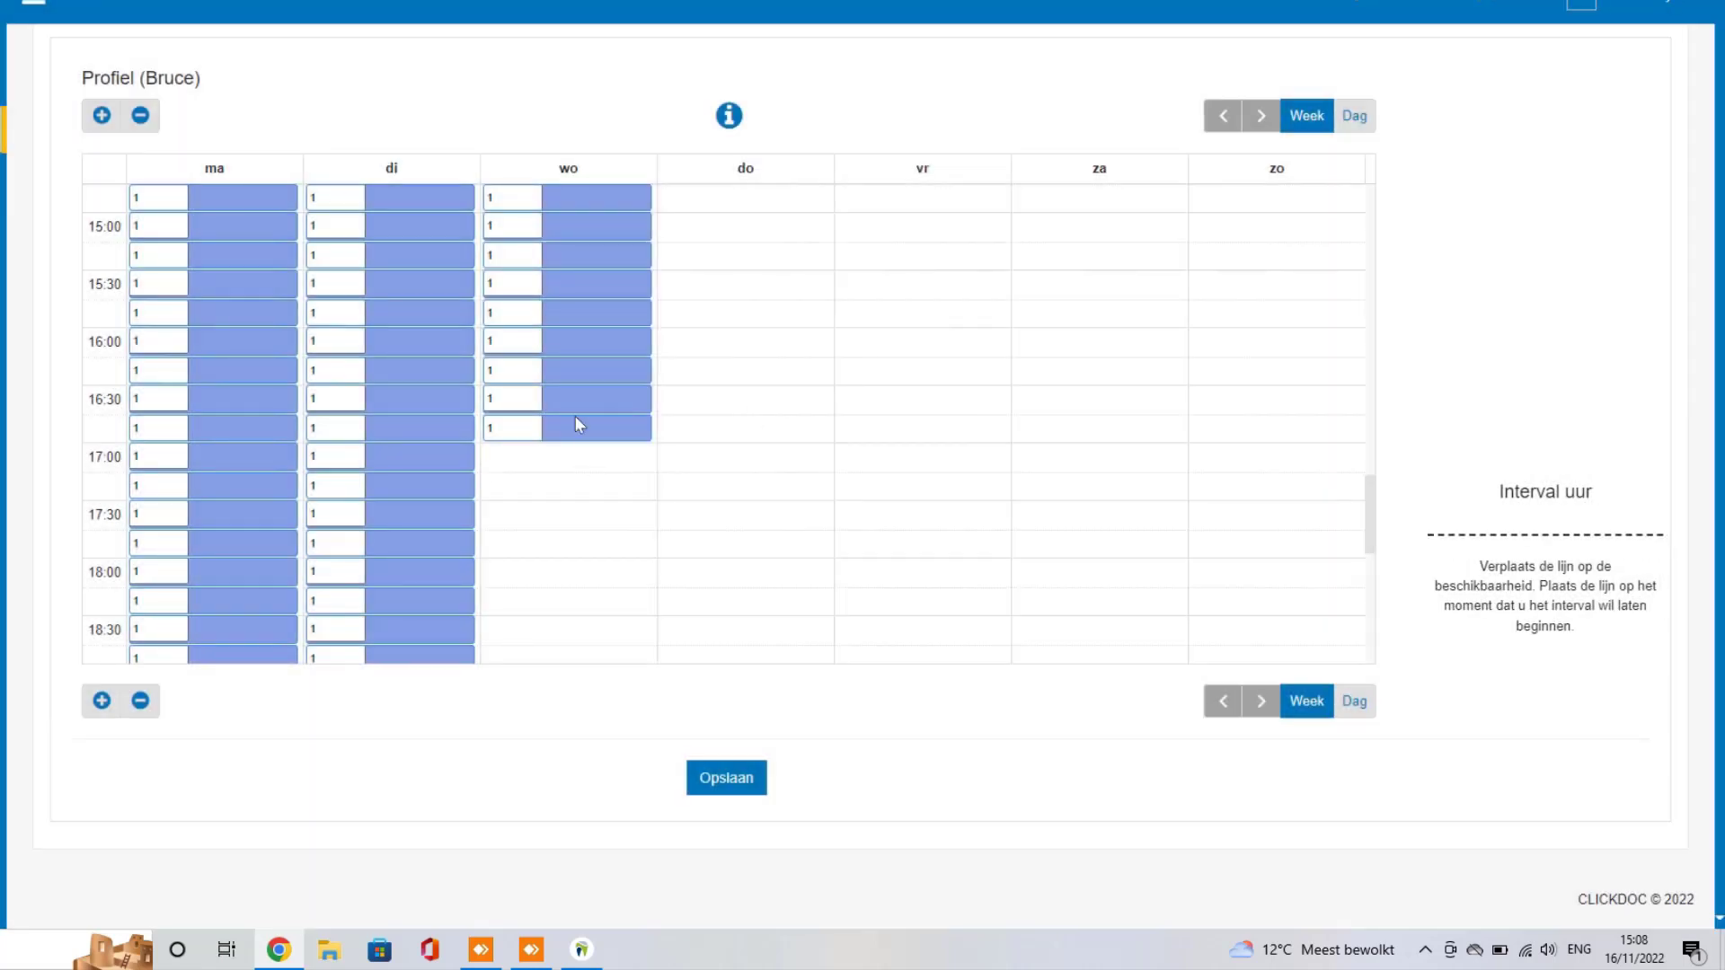
mouse_move(597, 404)
scroll(597, 405, up, 3)
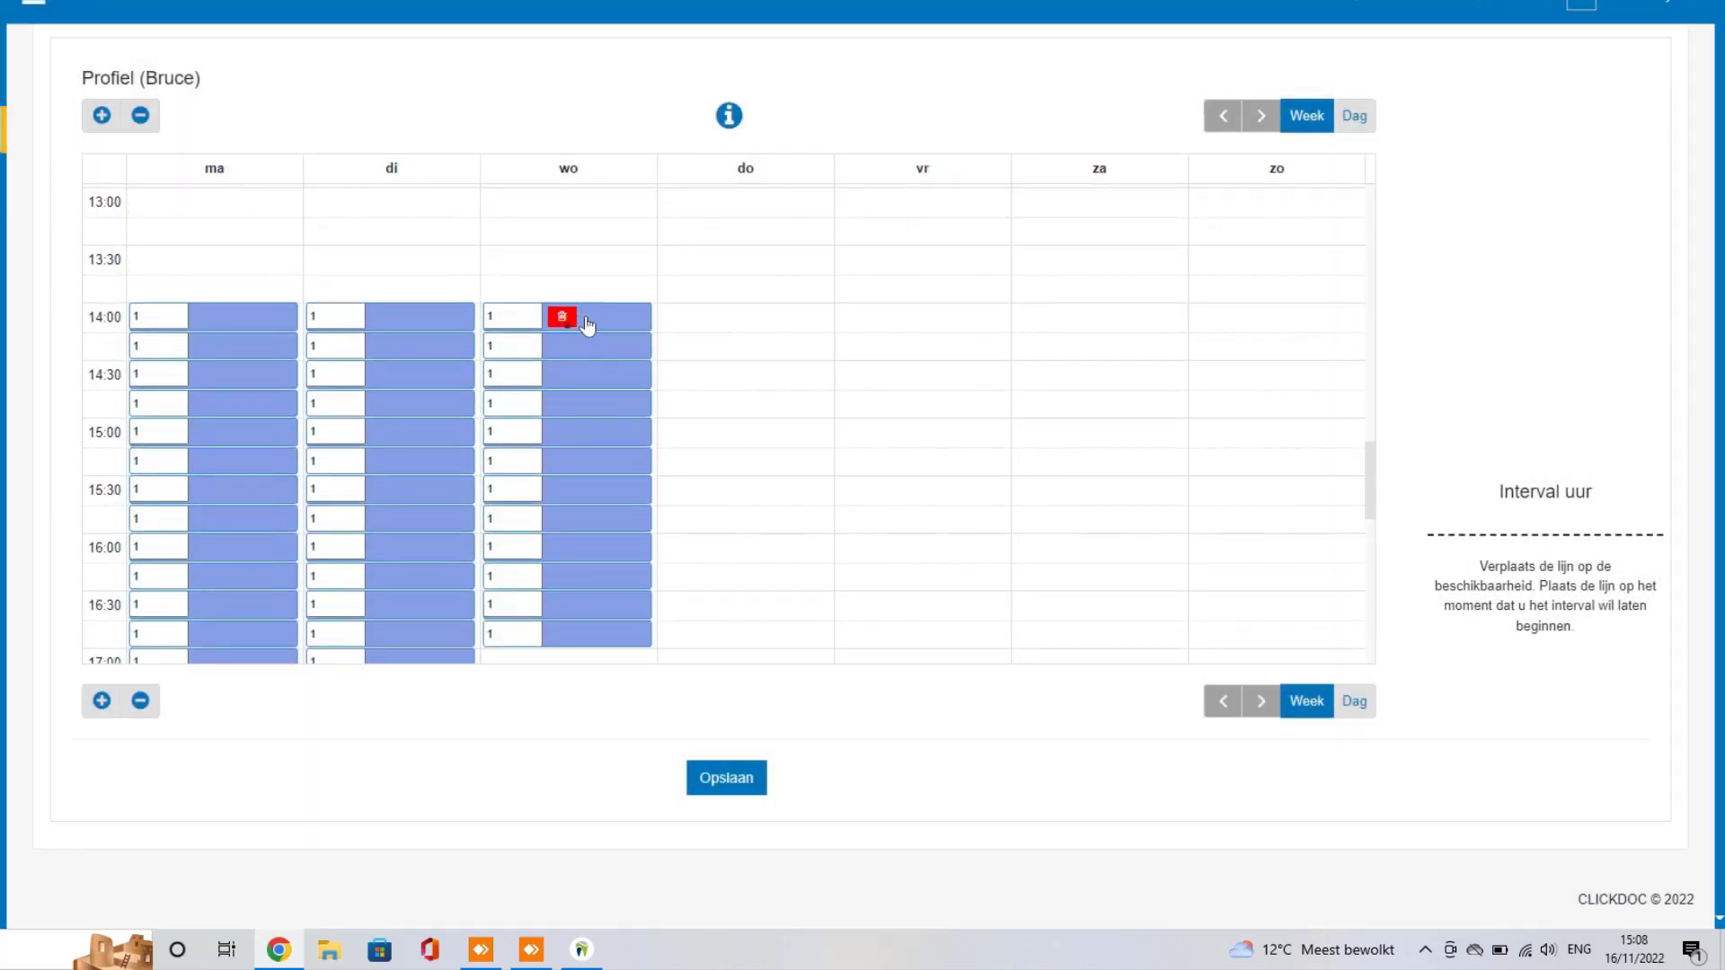
scroll(586, 332, down, 2)
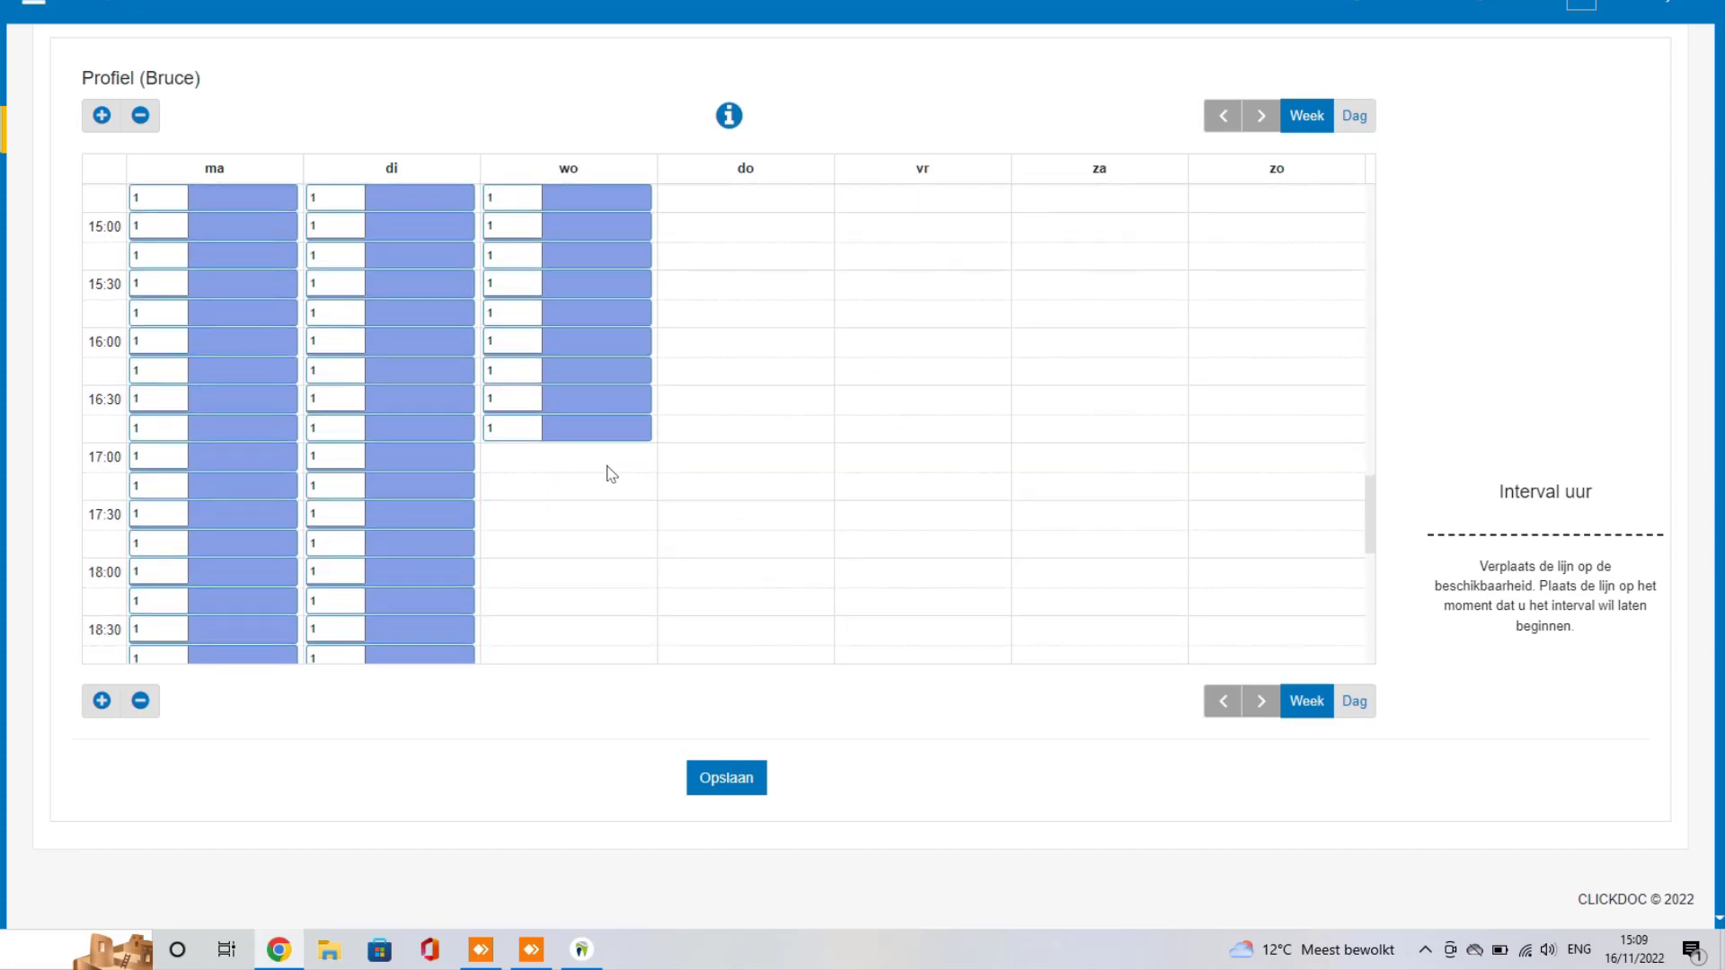
Step: Add a Wednesday 17:00–19:00 Preventie block with slots numbered upward from 2
drag(611, 474, 599, 611)
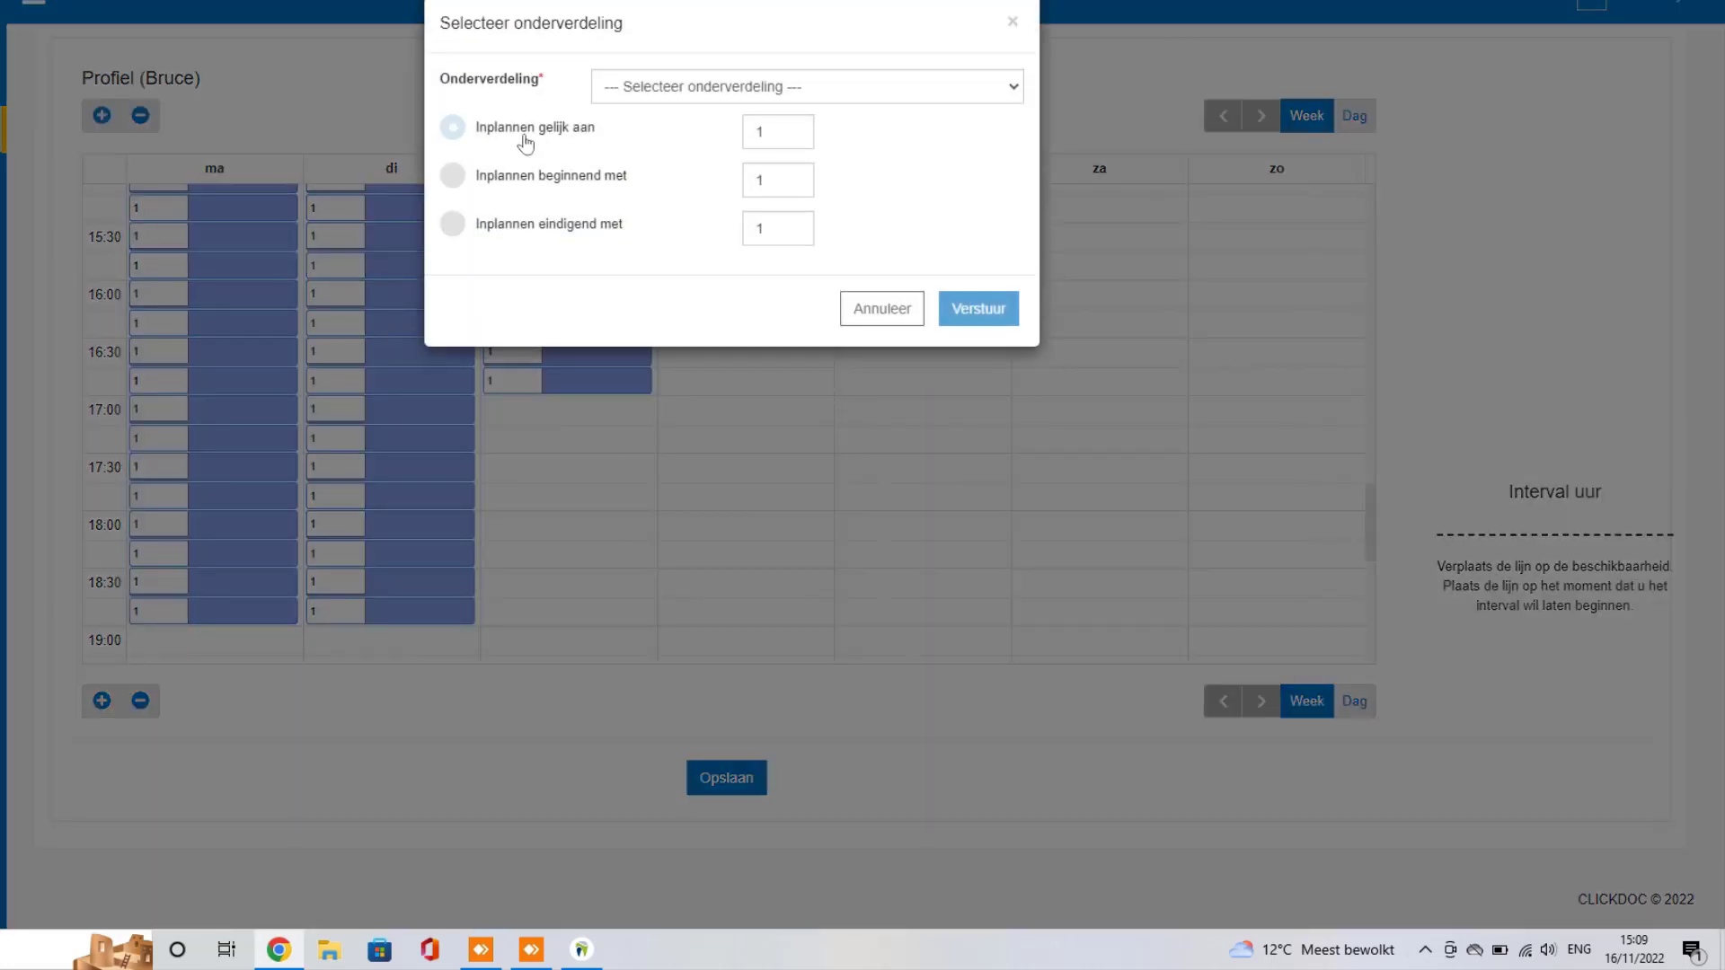
click(525, 144)
click(453, 176)
click(744, 179)
text(2)
click(981, 90)
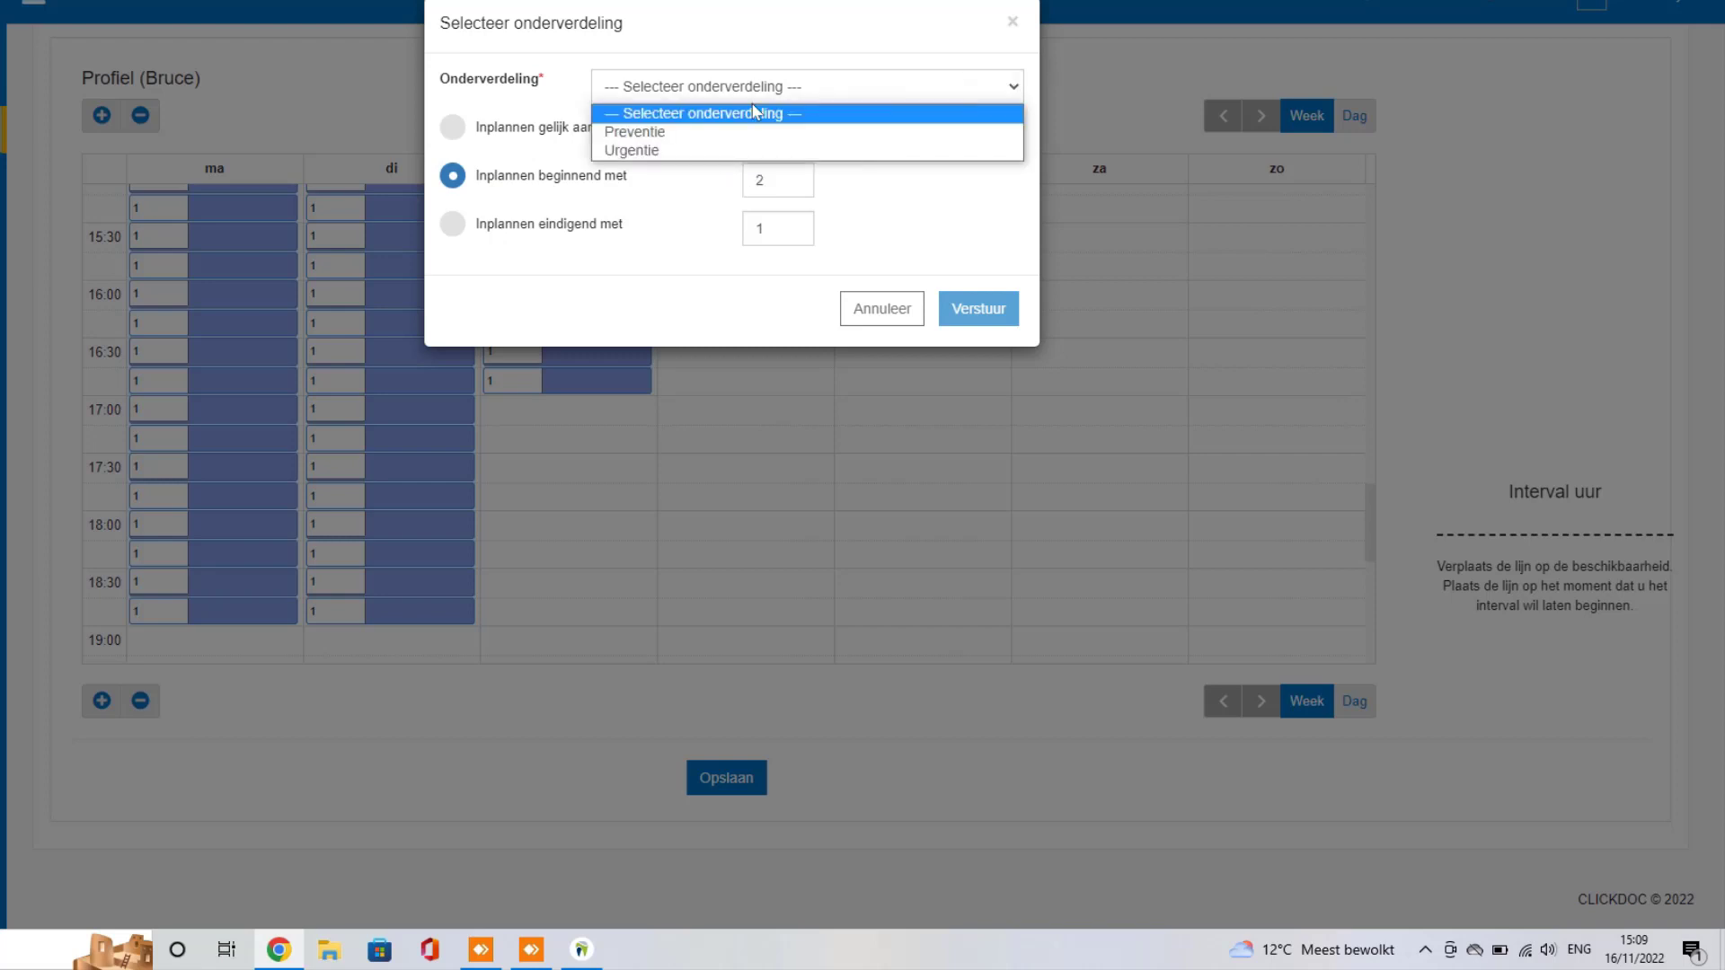
click(692, 131)
click(988, 313)
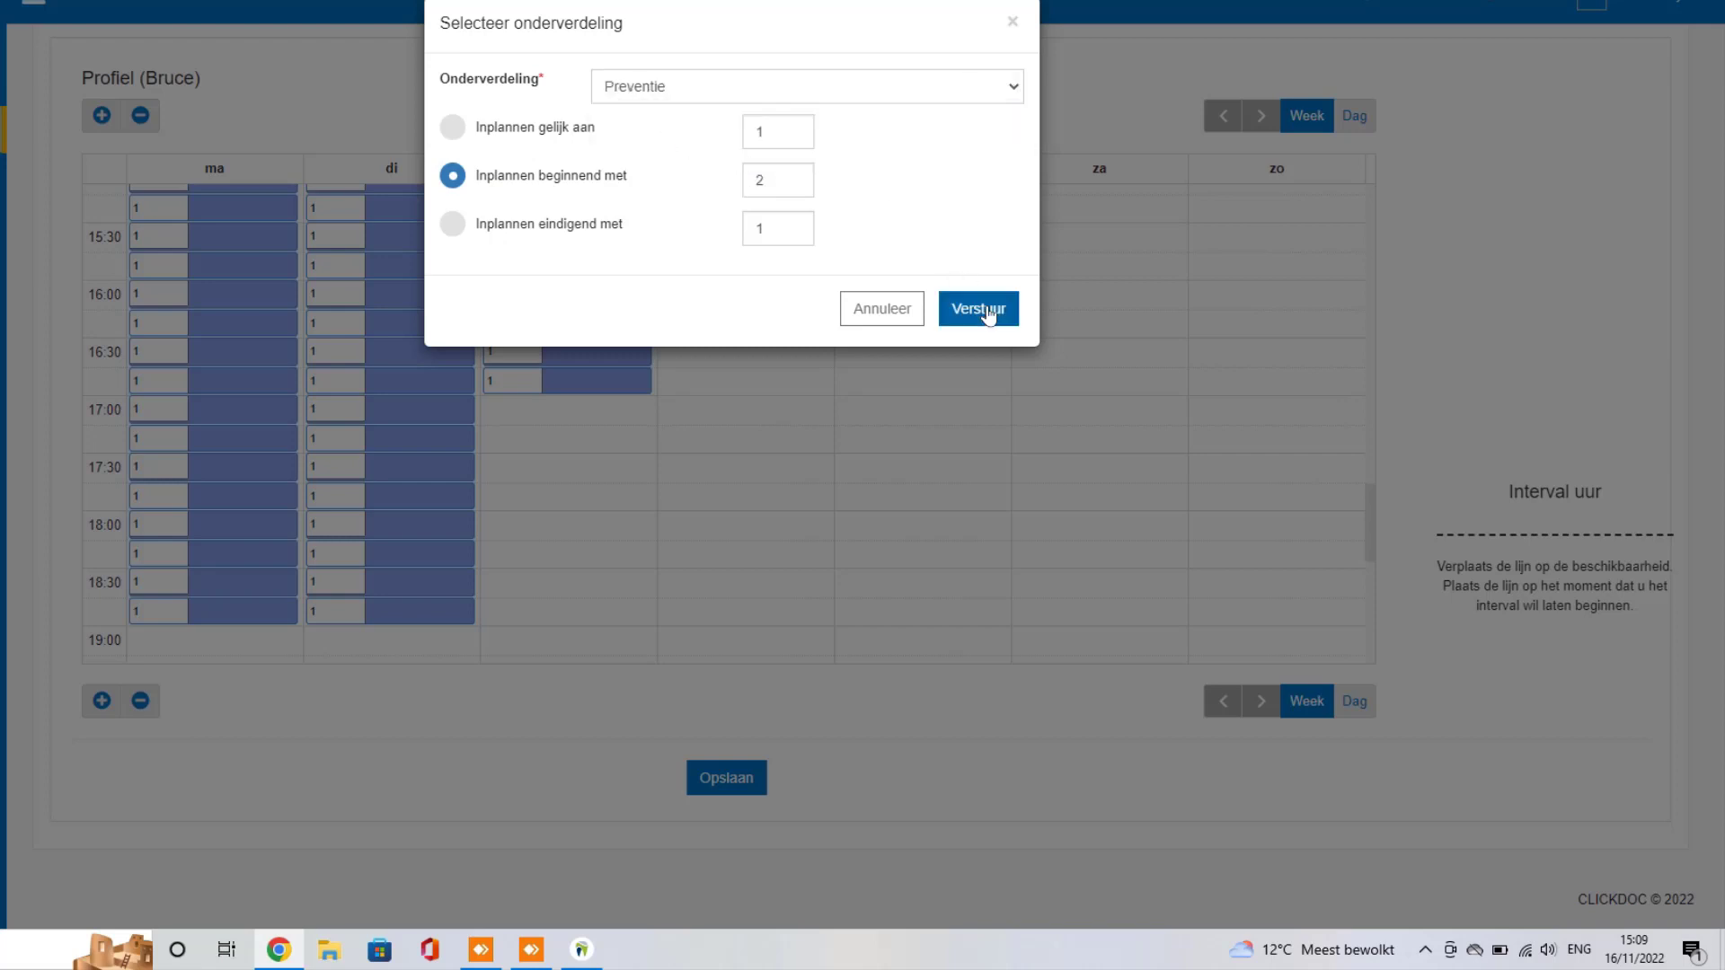
click(988, 314)
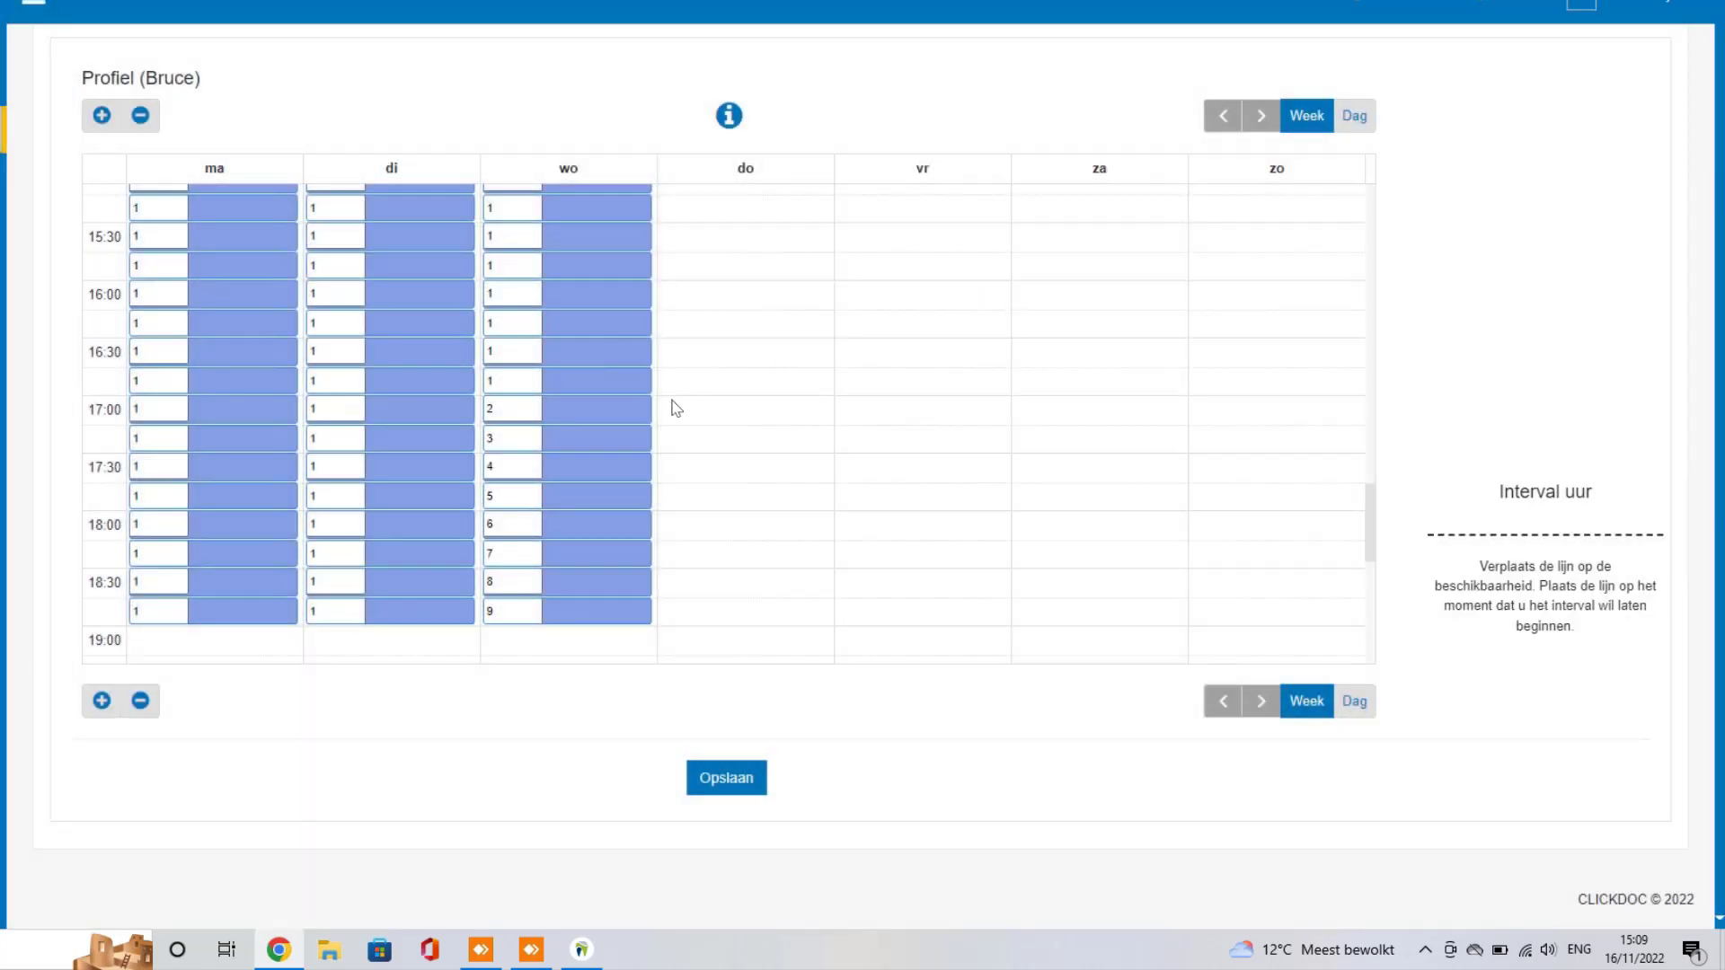
scroll(674, 407, up, 3)
scroll(563, 378, down, 3)
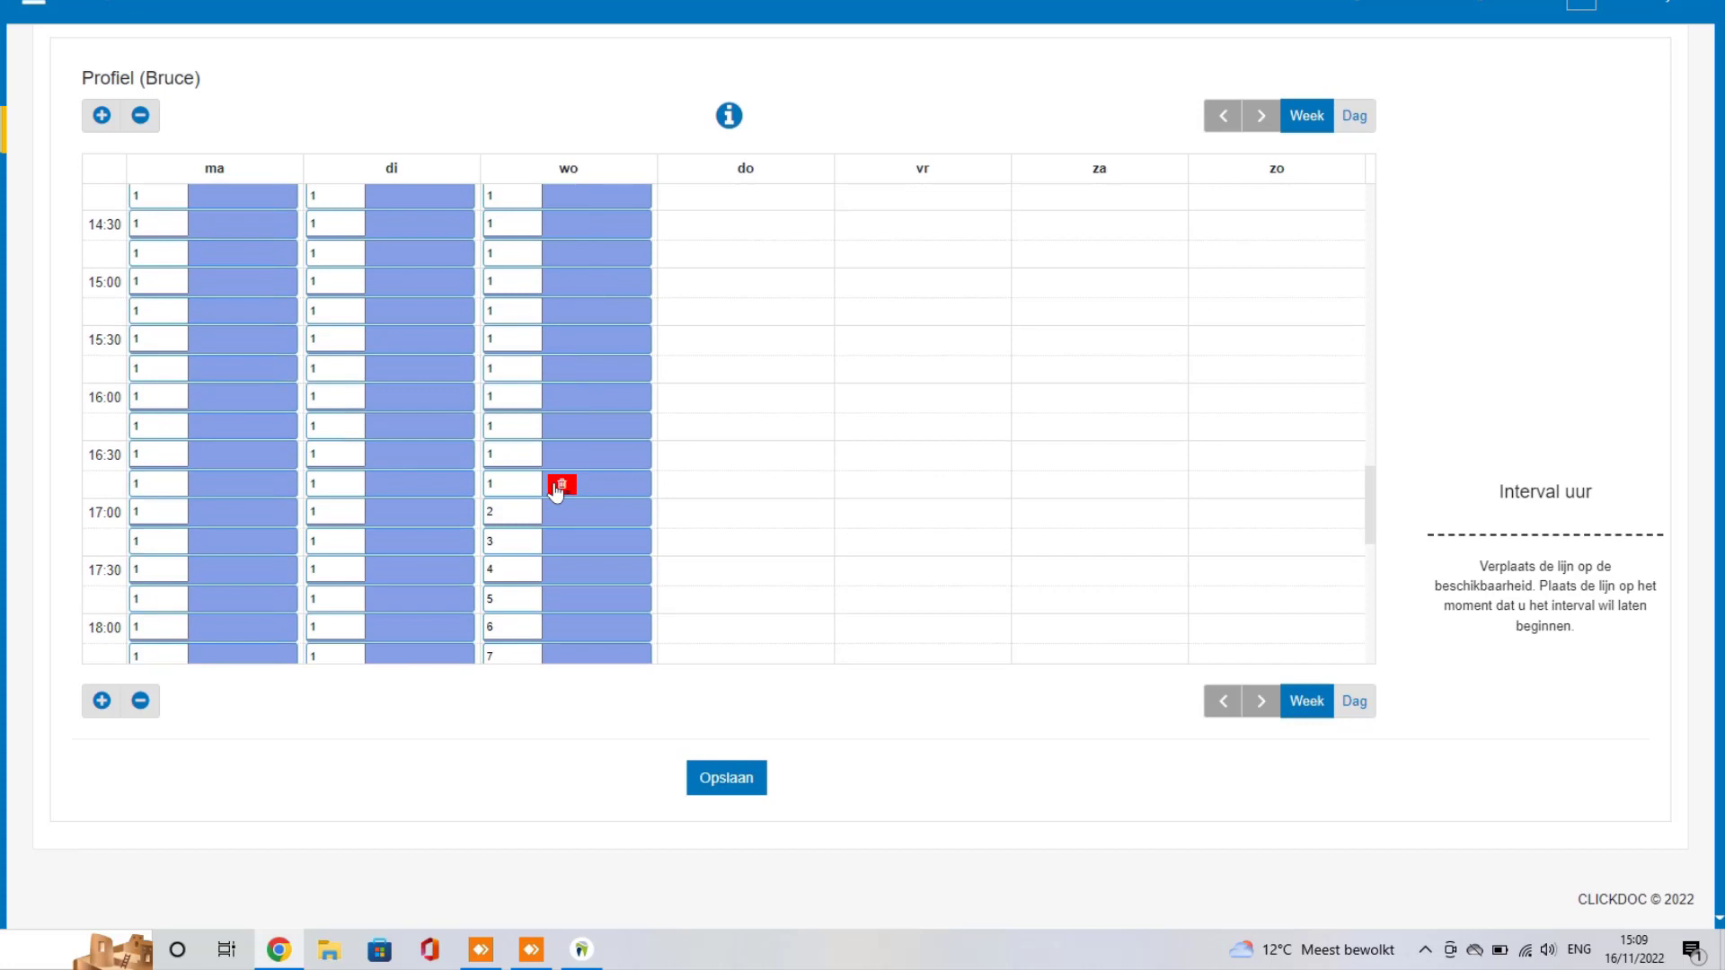
scroll(686, 504, down, 2)
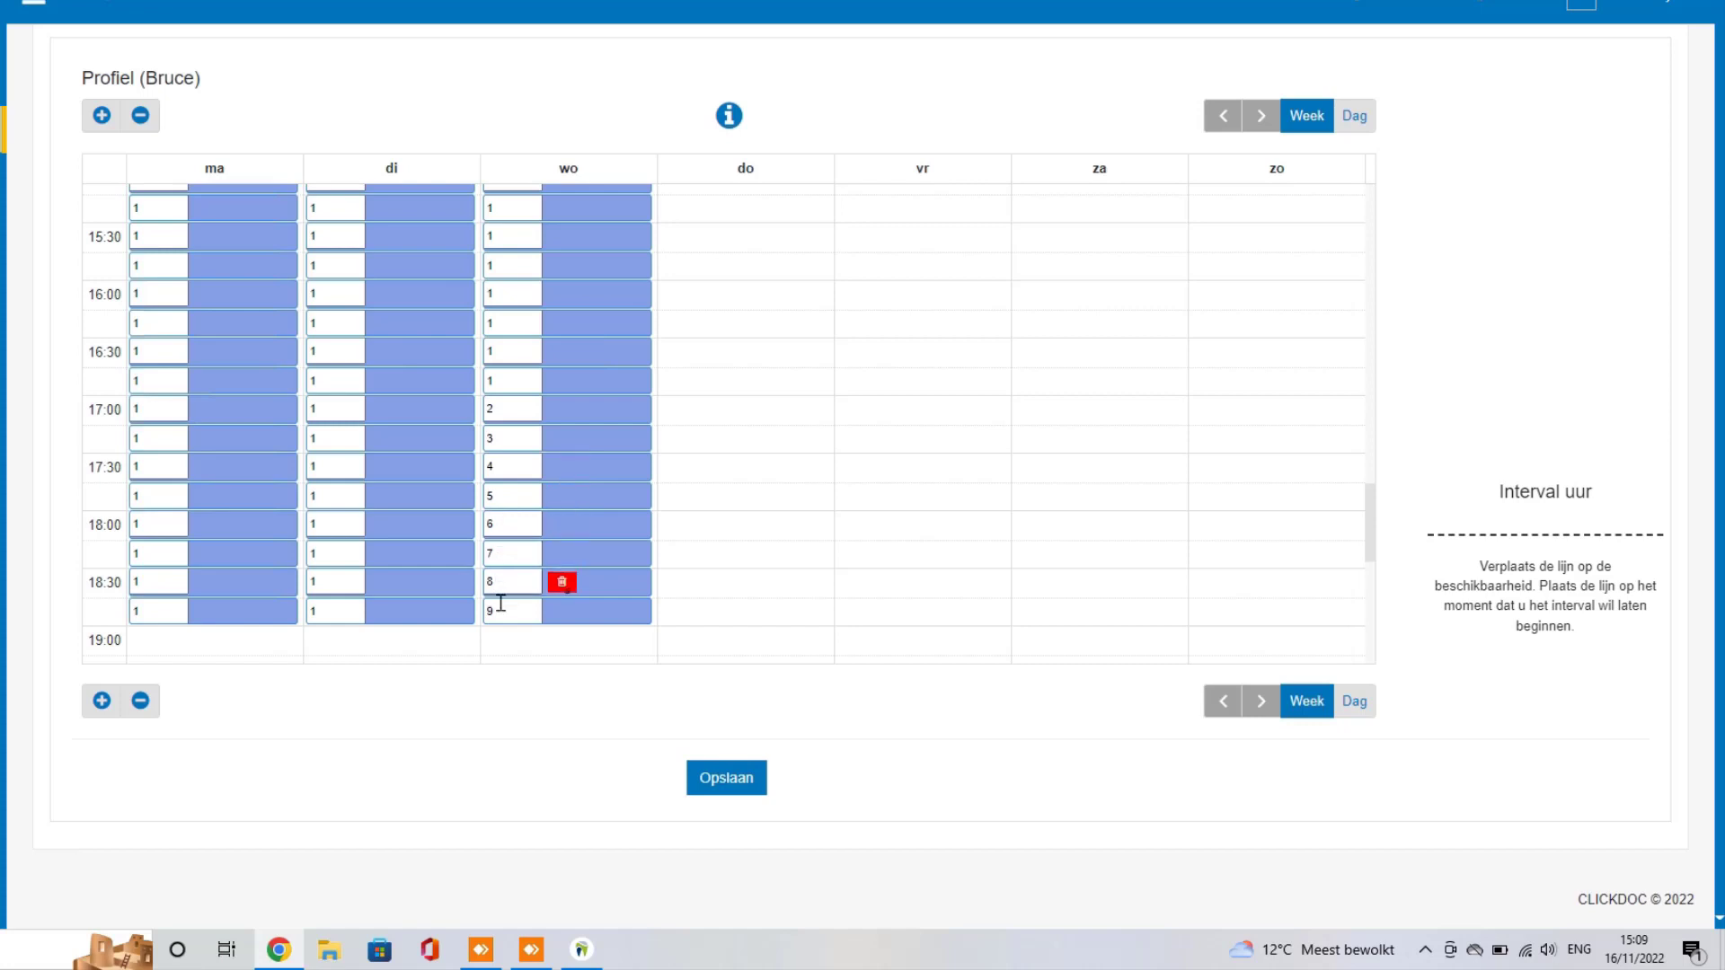
scroll(532, 418, up, 1)
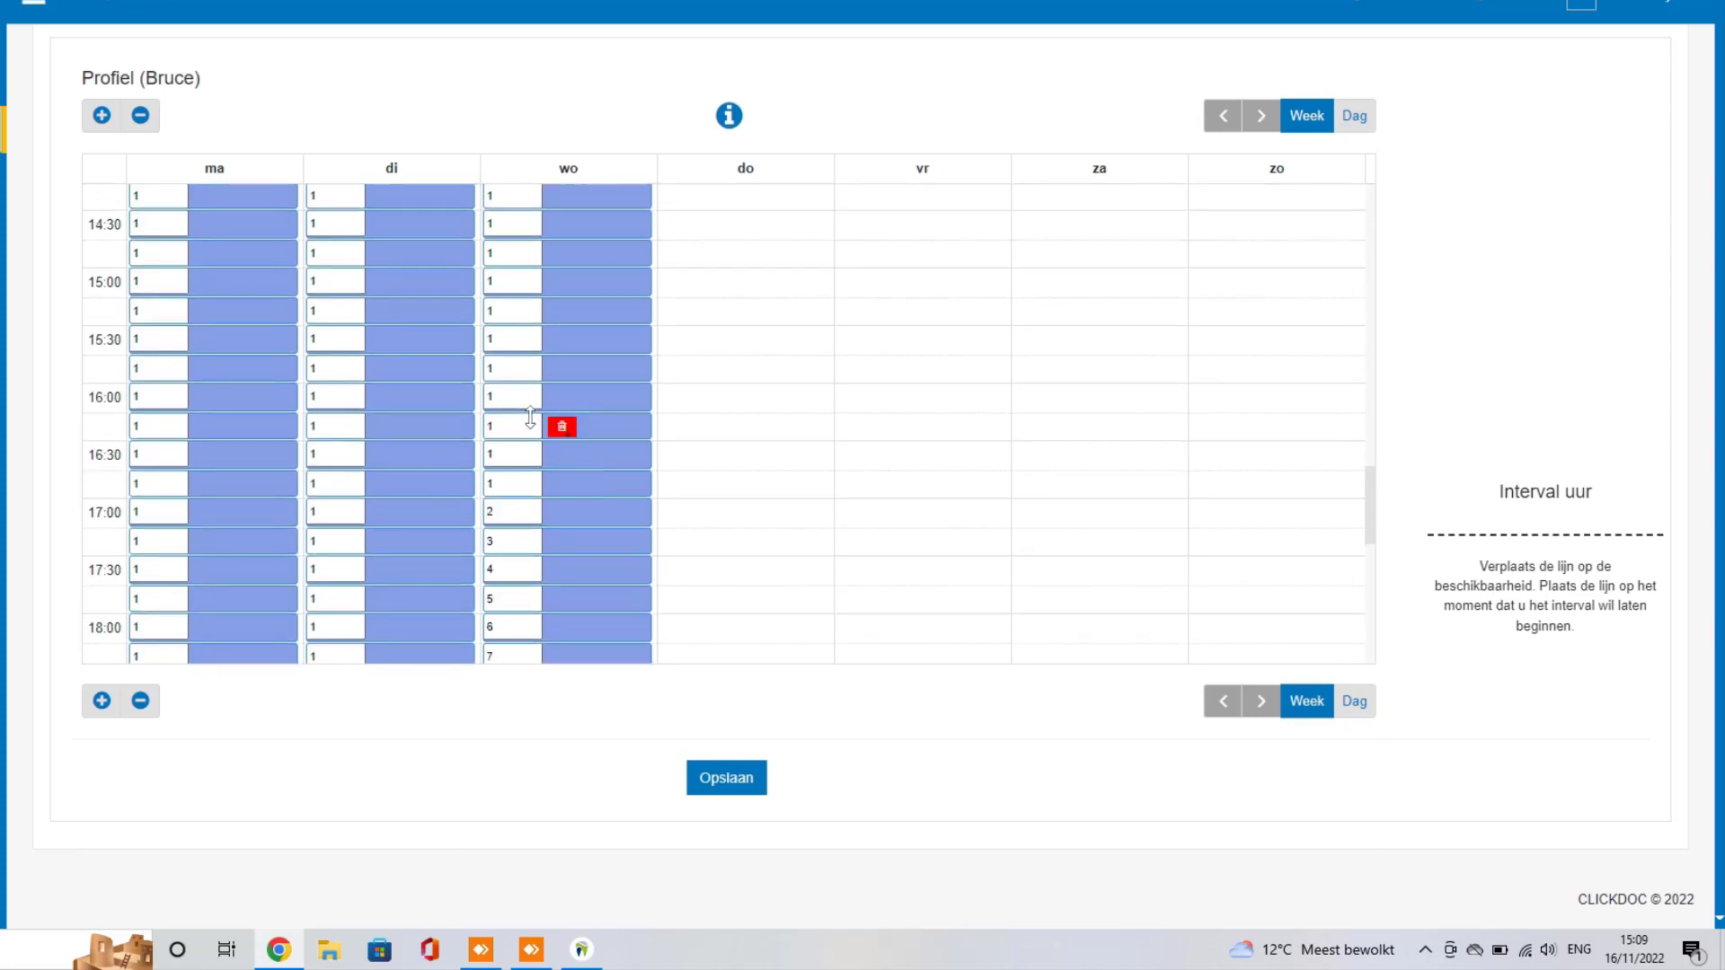
scroll(532, 418, up, 2)
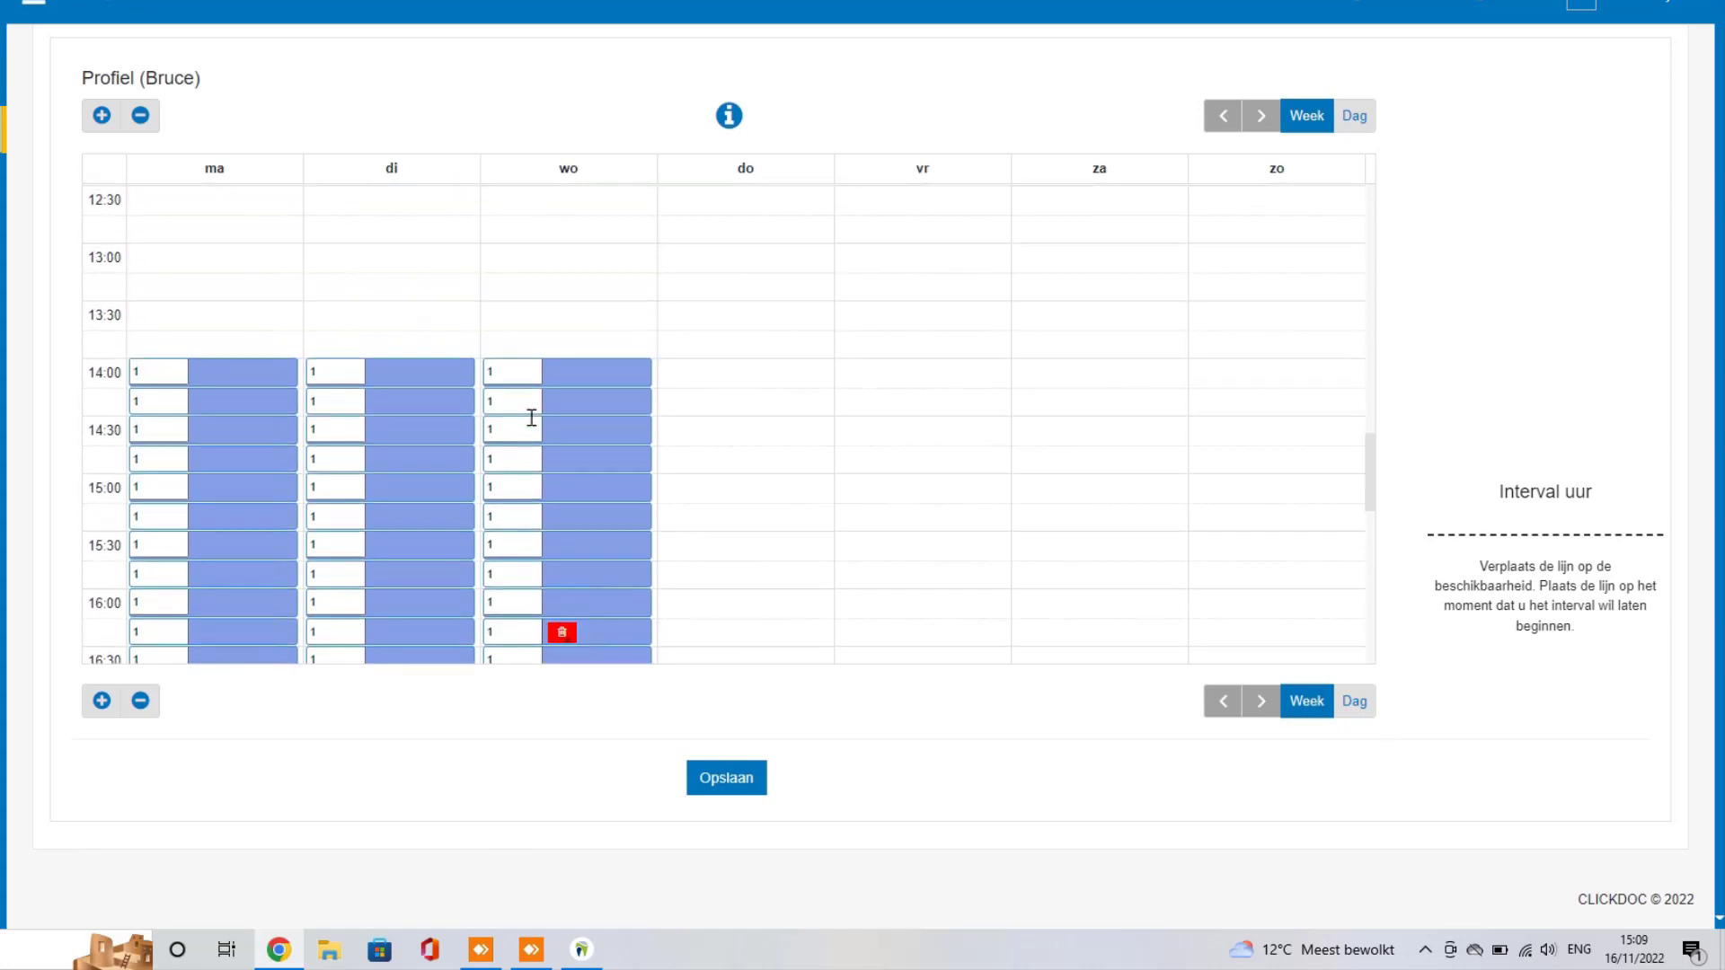
scroll(532, 418, down, 1)
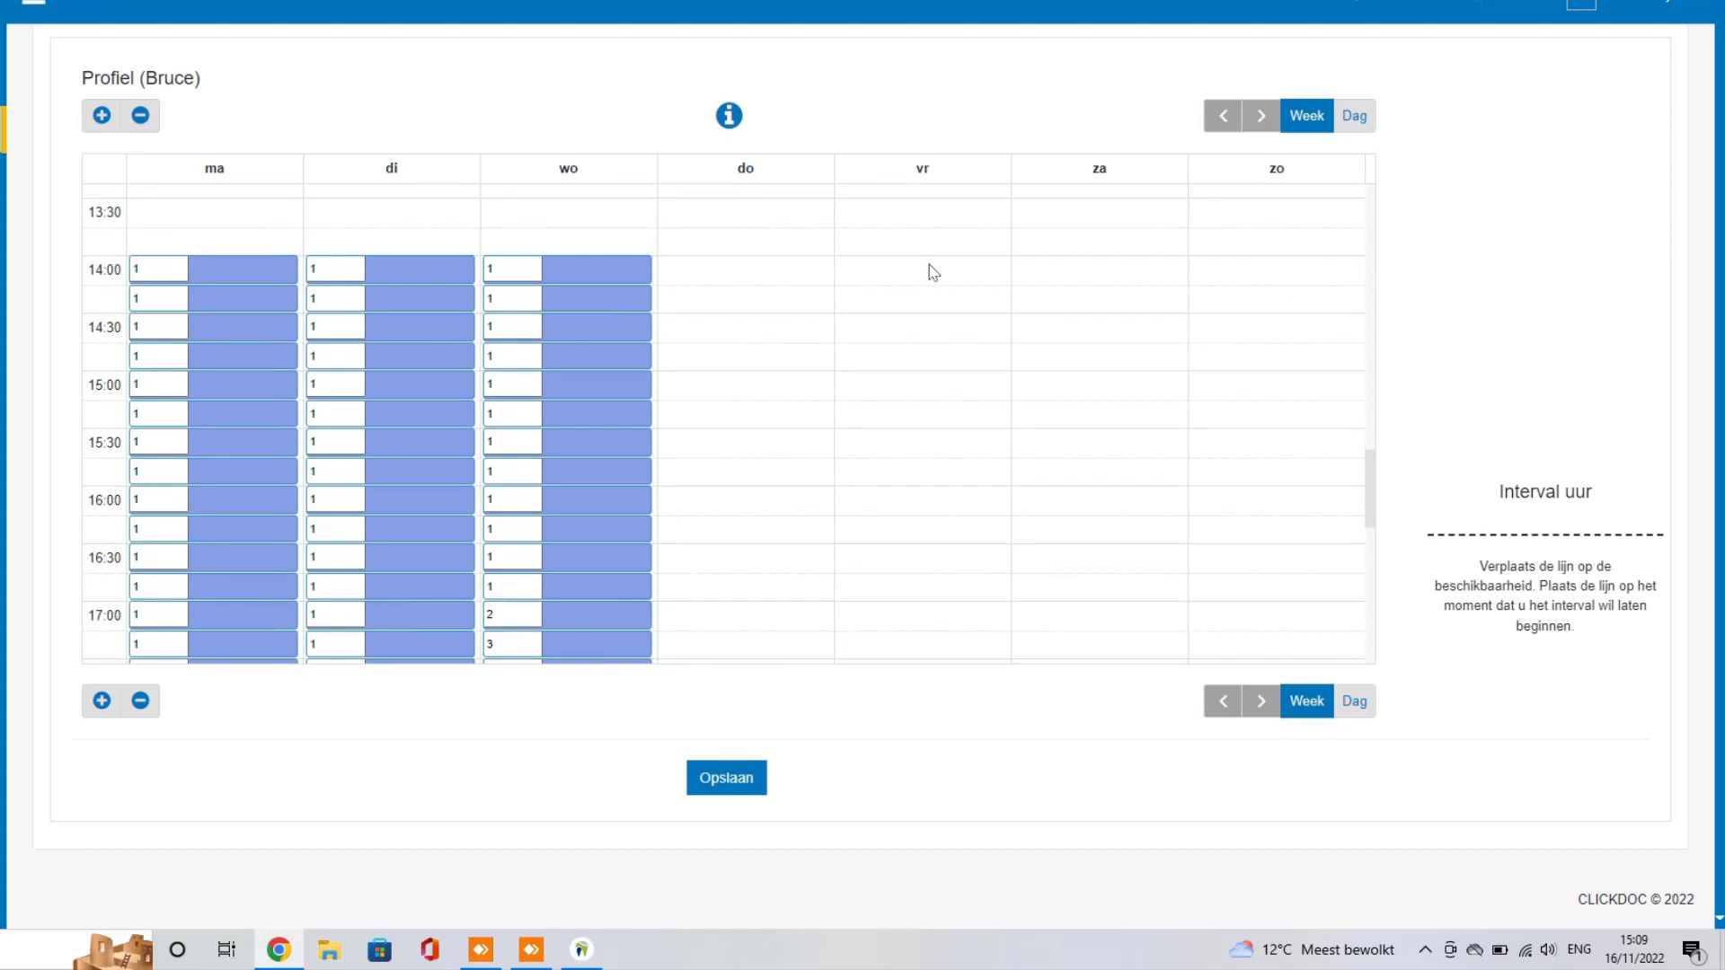
Step: Add a Friday 14:00–16:00 Preventie block with every slot at priority 1
drag(935, 265, 929, 486)
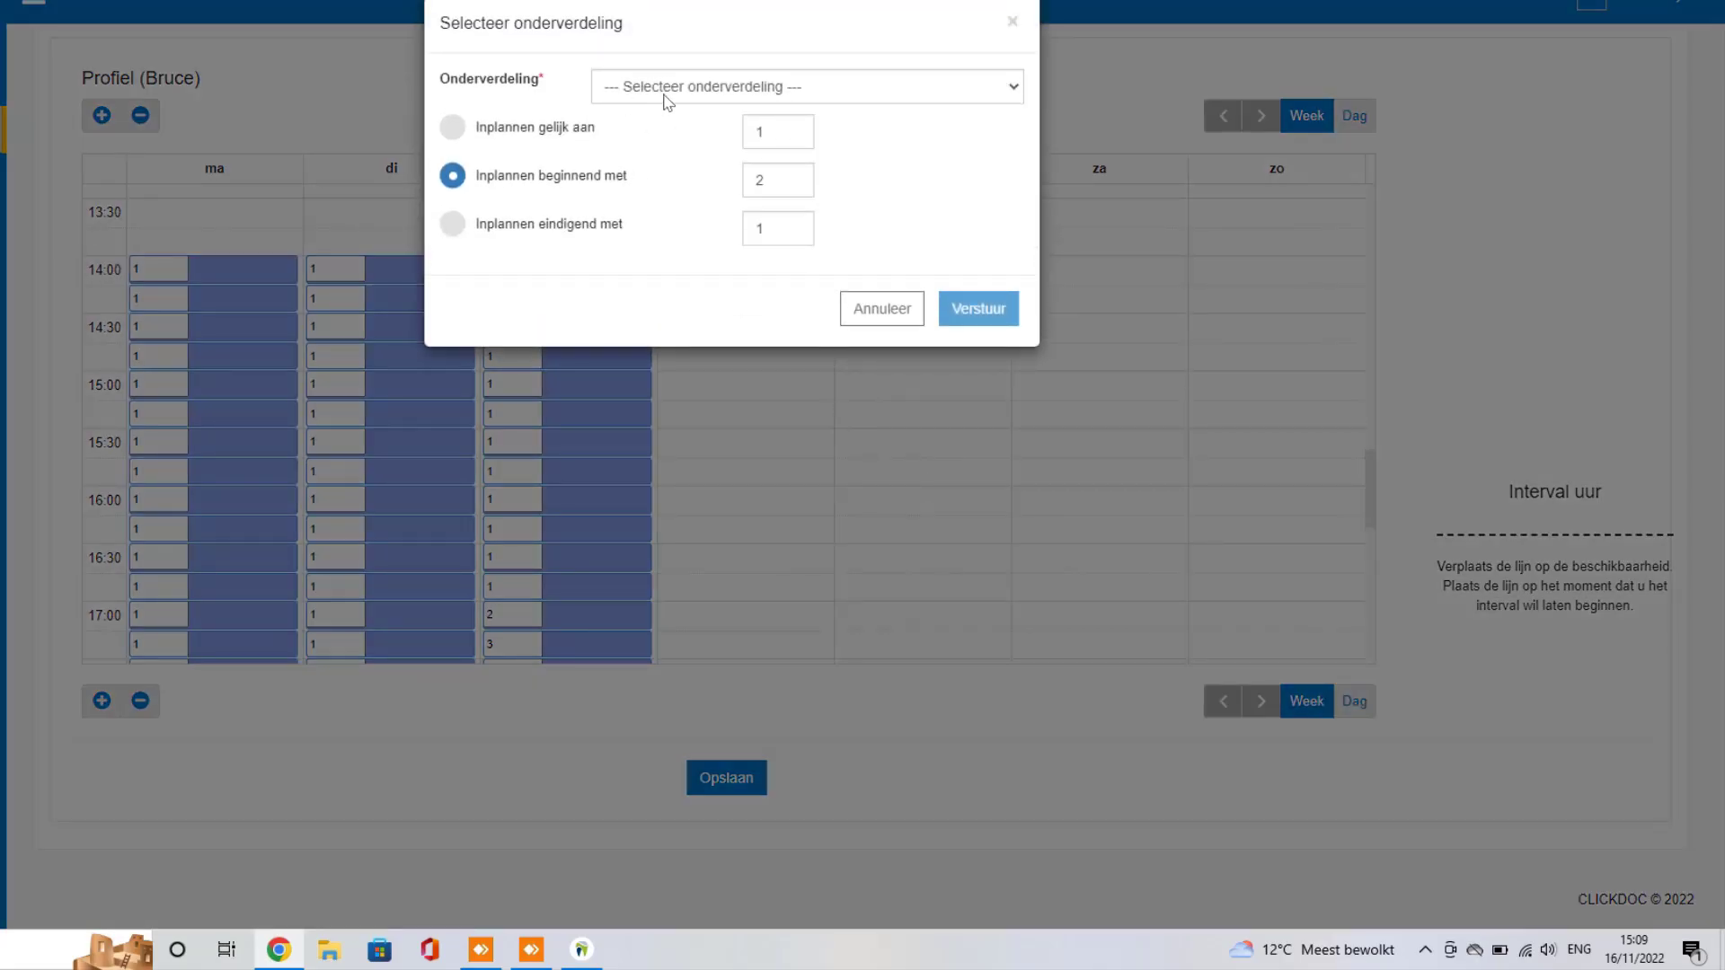
click(667, 97)
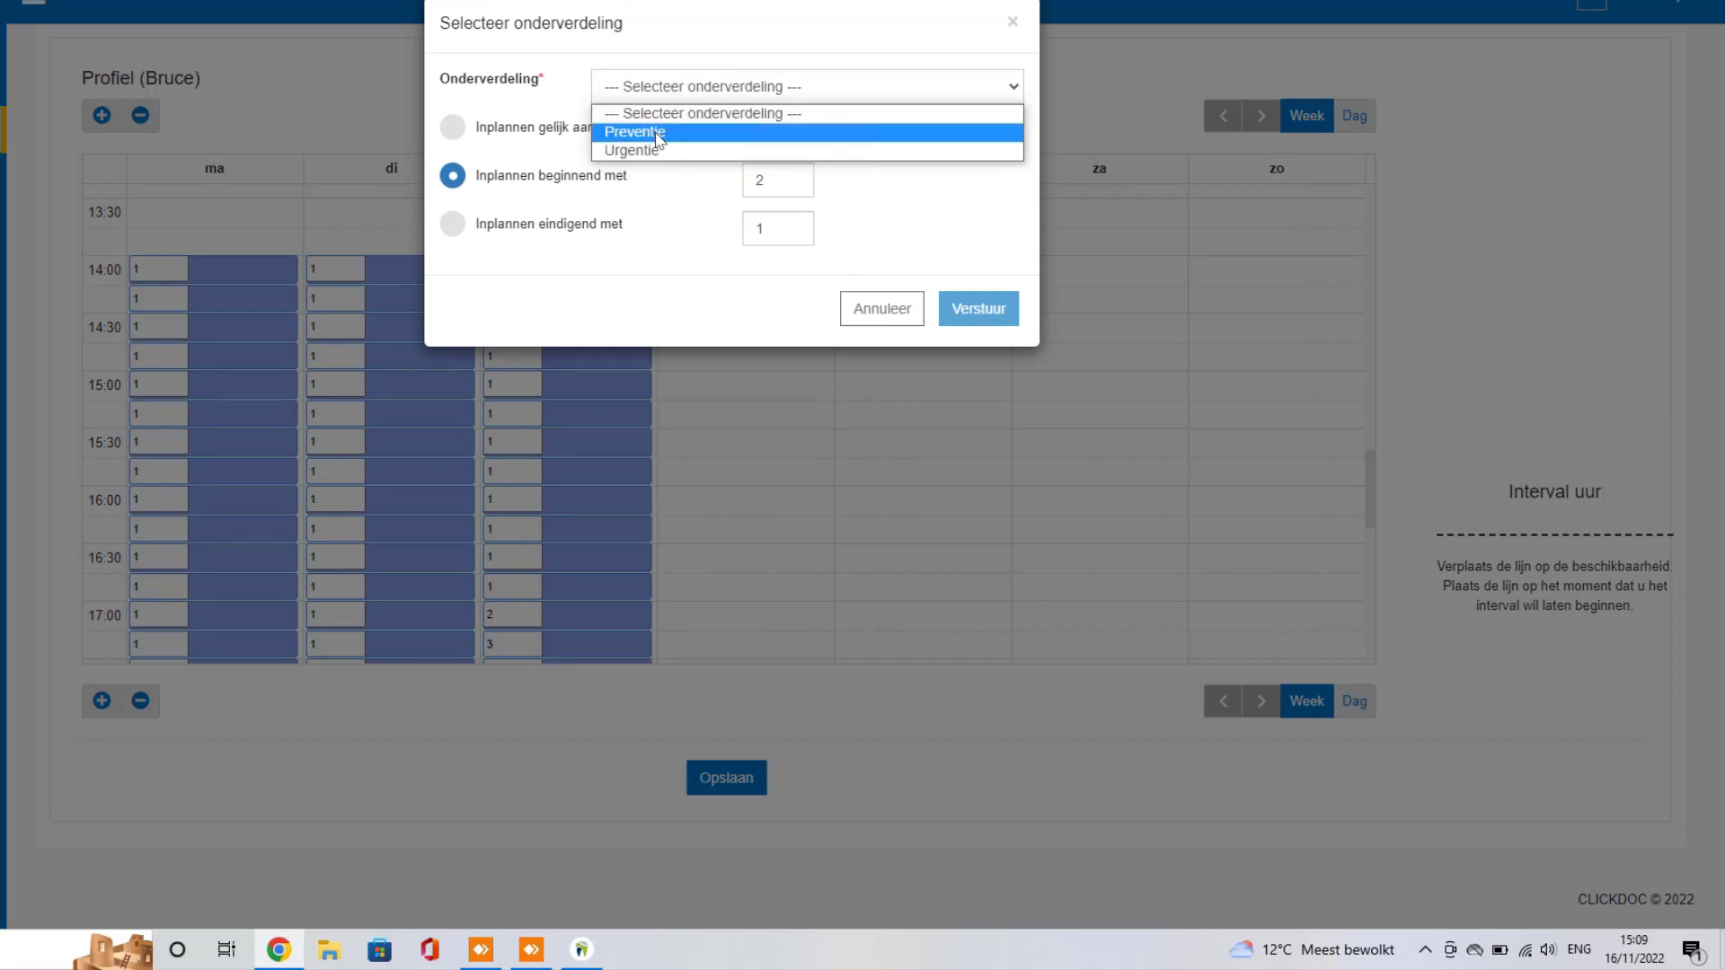
click(657, 138)
click(476, 137)
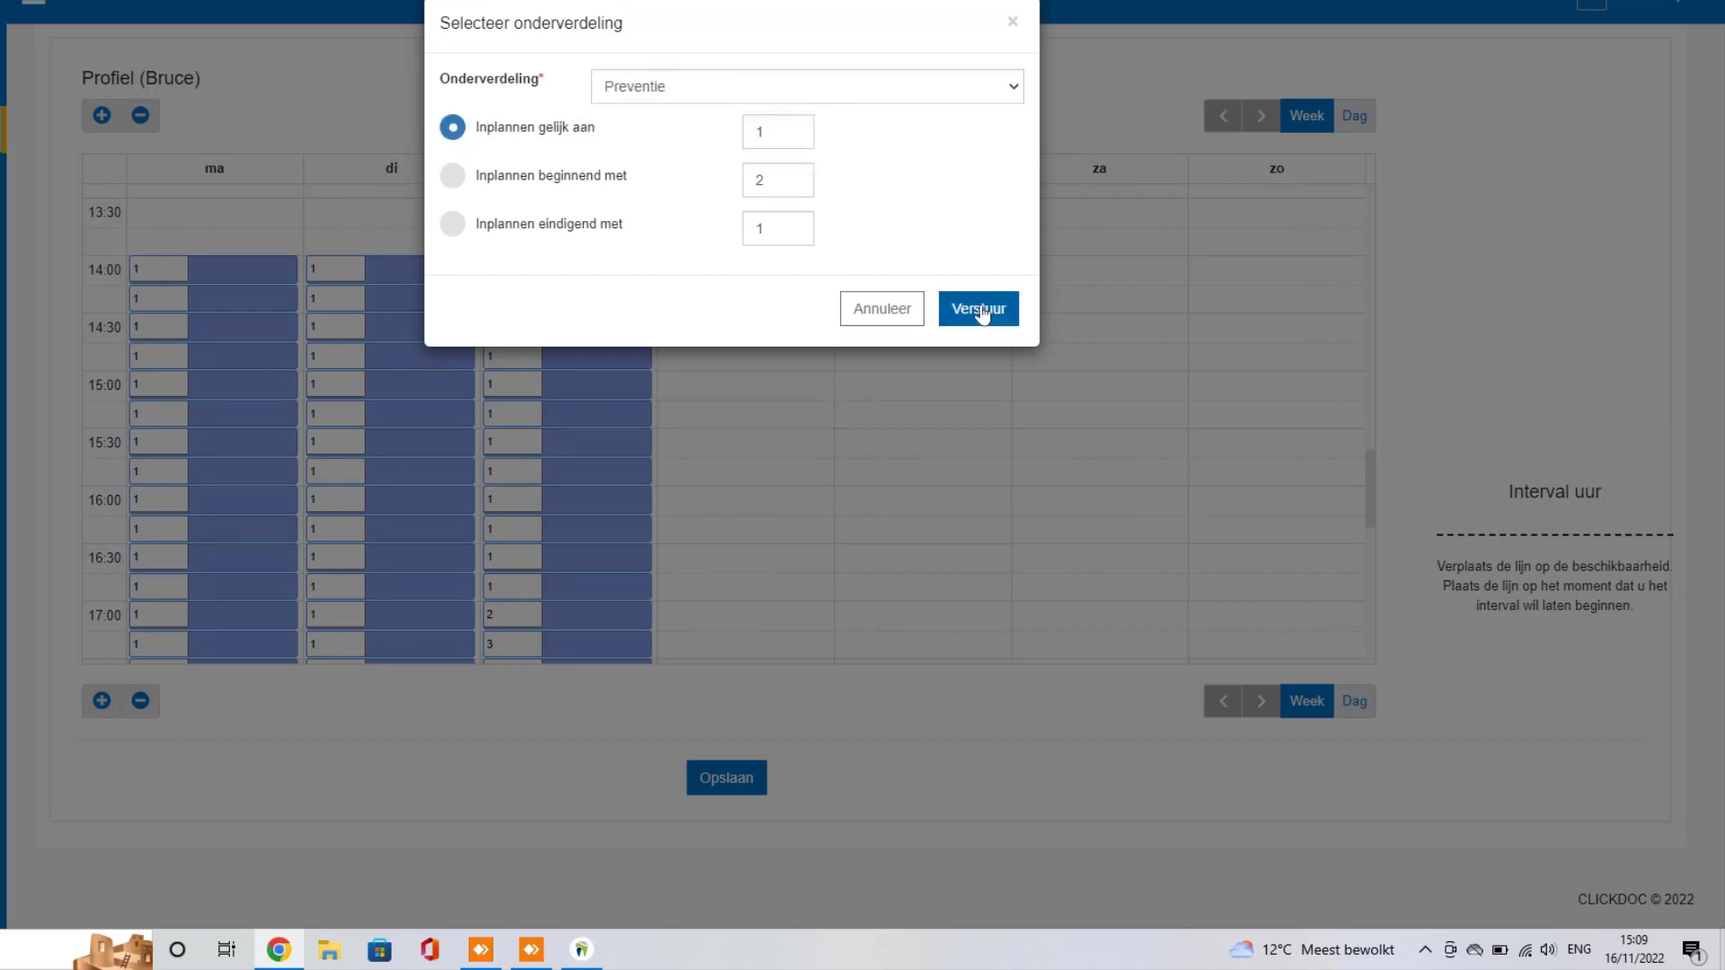
click(979, 309)
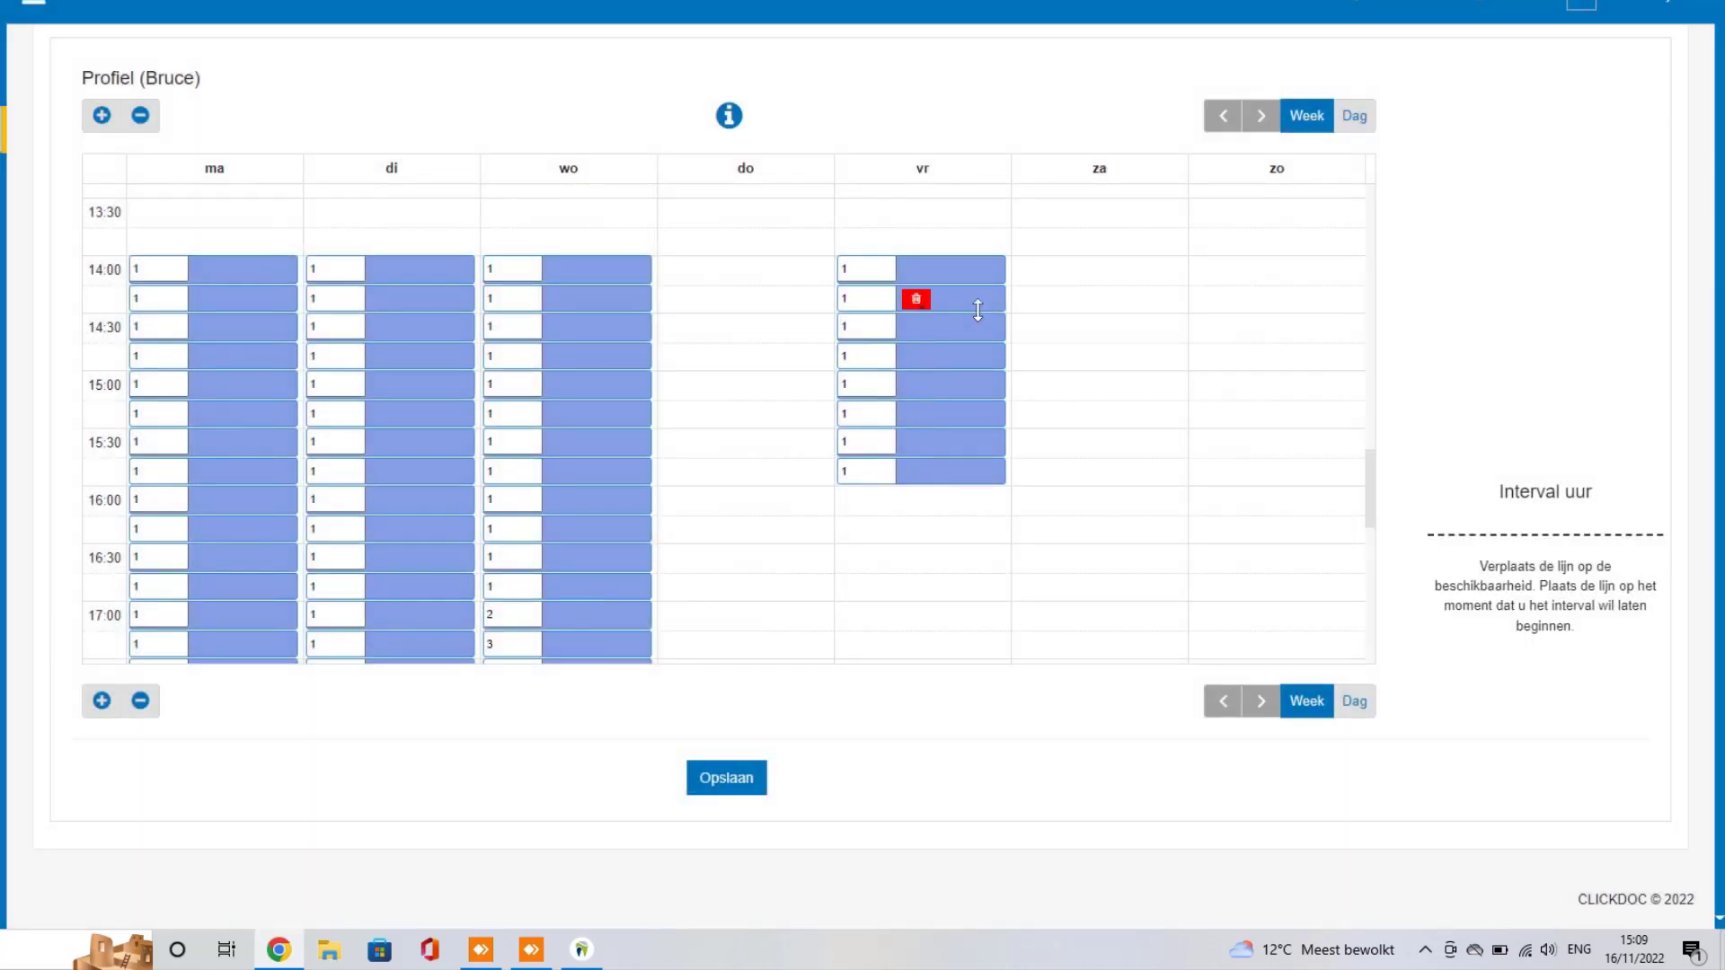
scroll(770, 412, down, 2)
Step: Add a Friday Preventie block from 16:00 with priorities rising from 2 to 9
drag(914, 404, 920, 601)
click(771, 97)
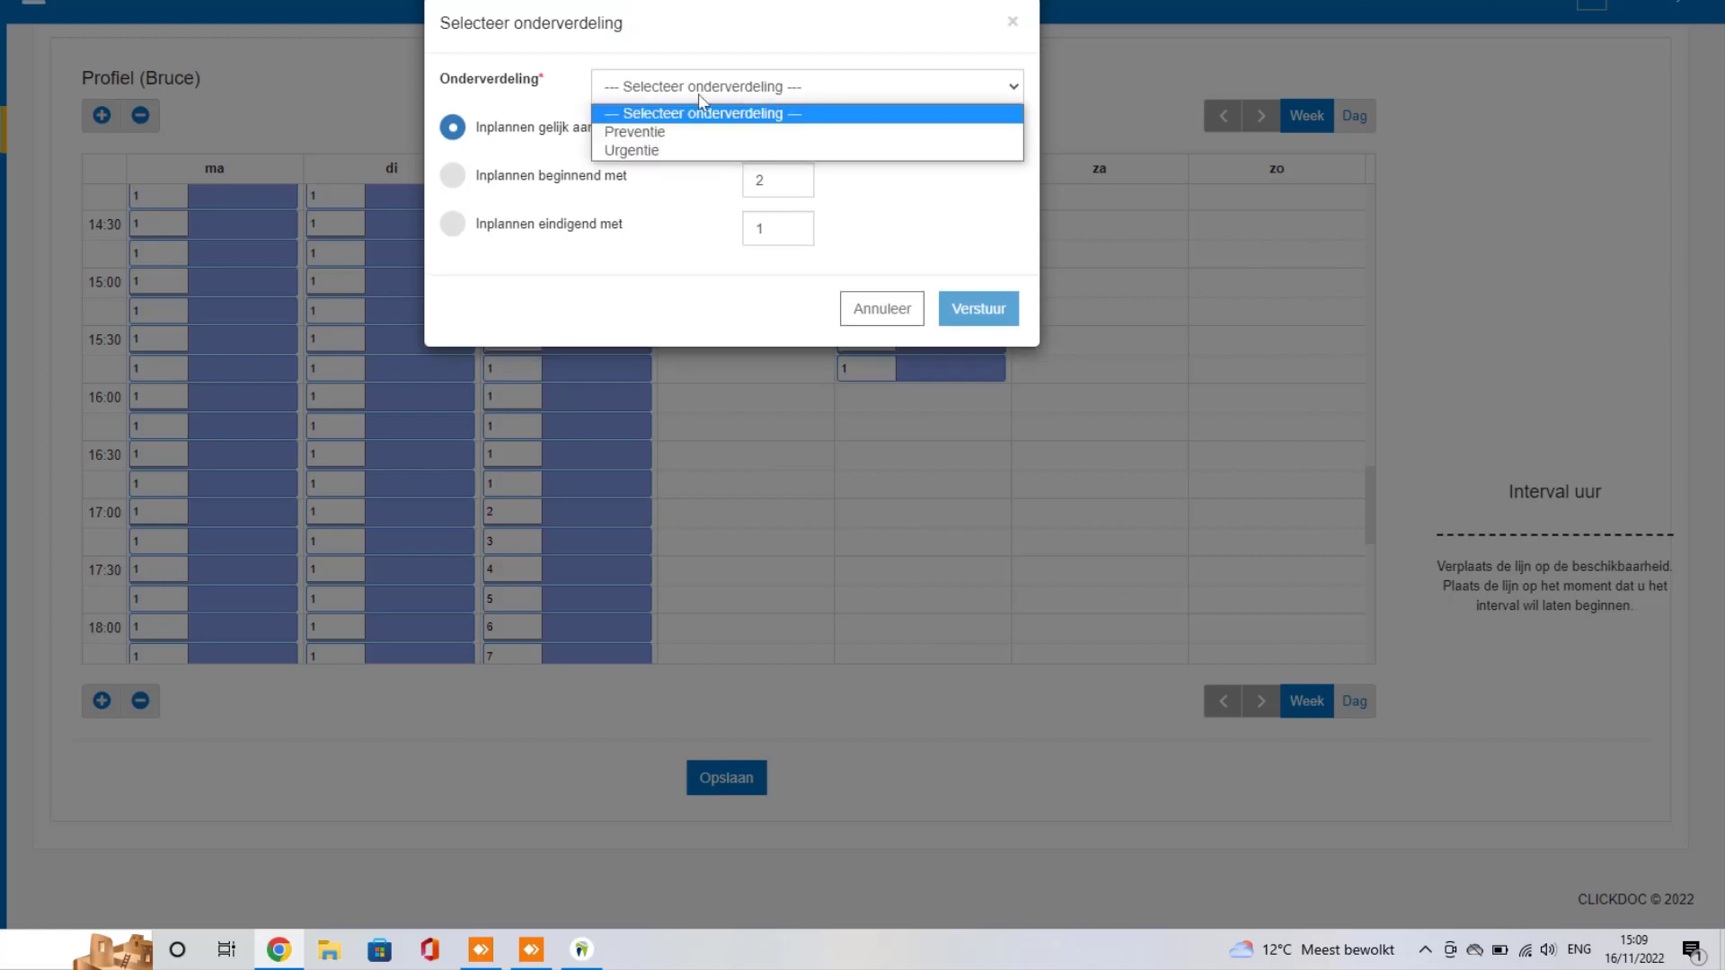
click(609, 135)
click(452, 175)
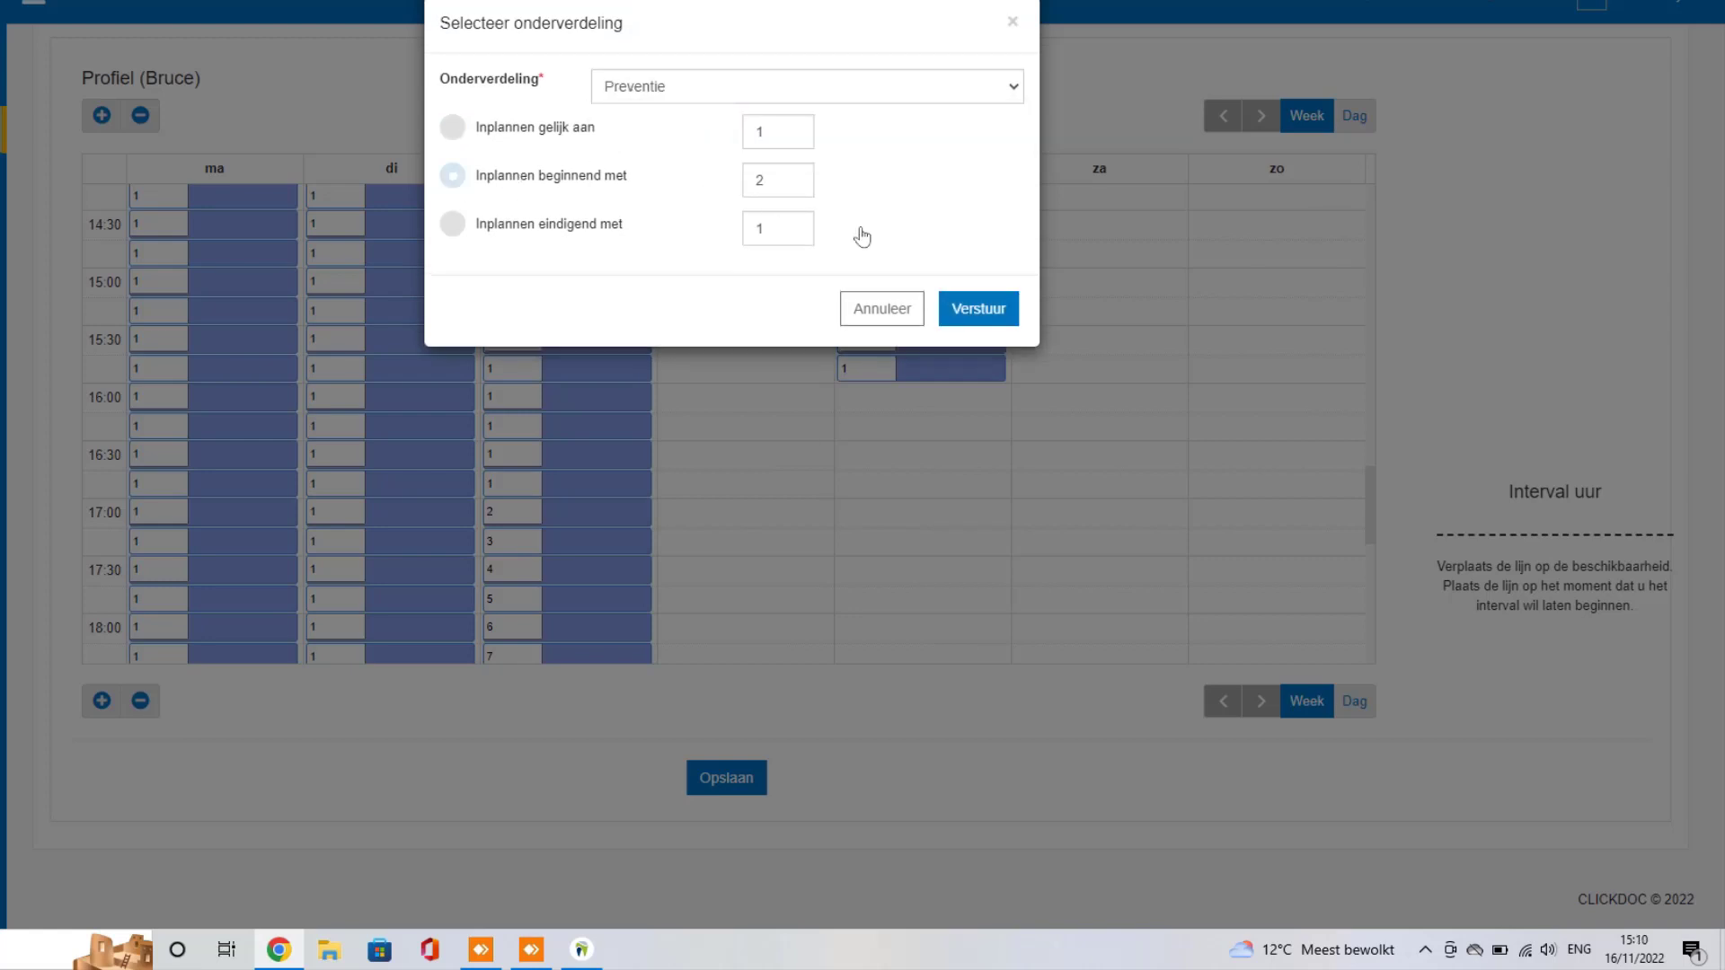
click(1001, 314)
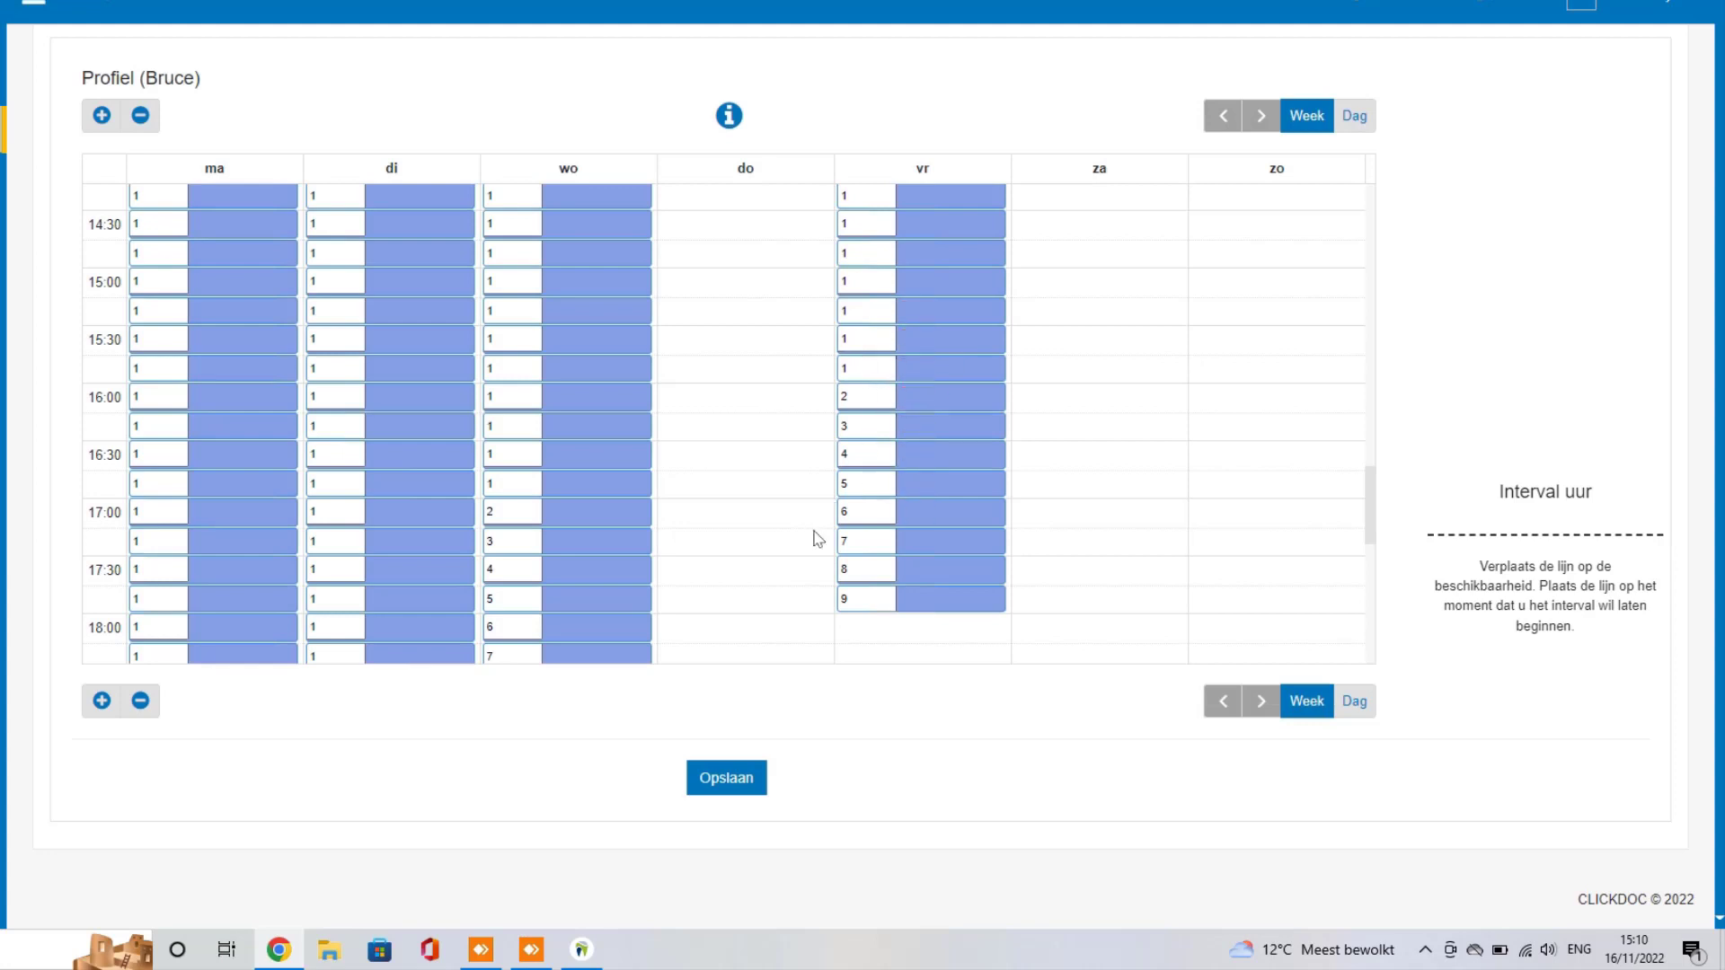
click(748, 778)
scroll(797, 573, down, 3)
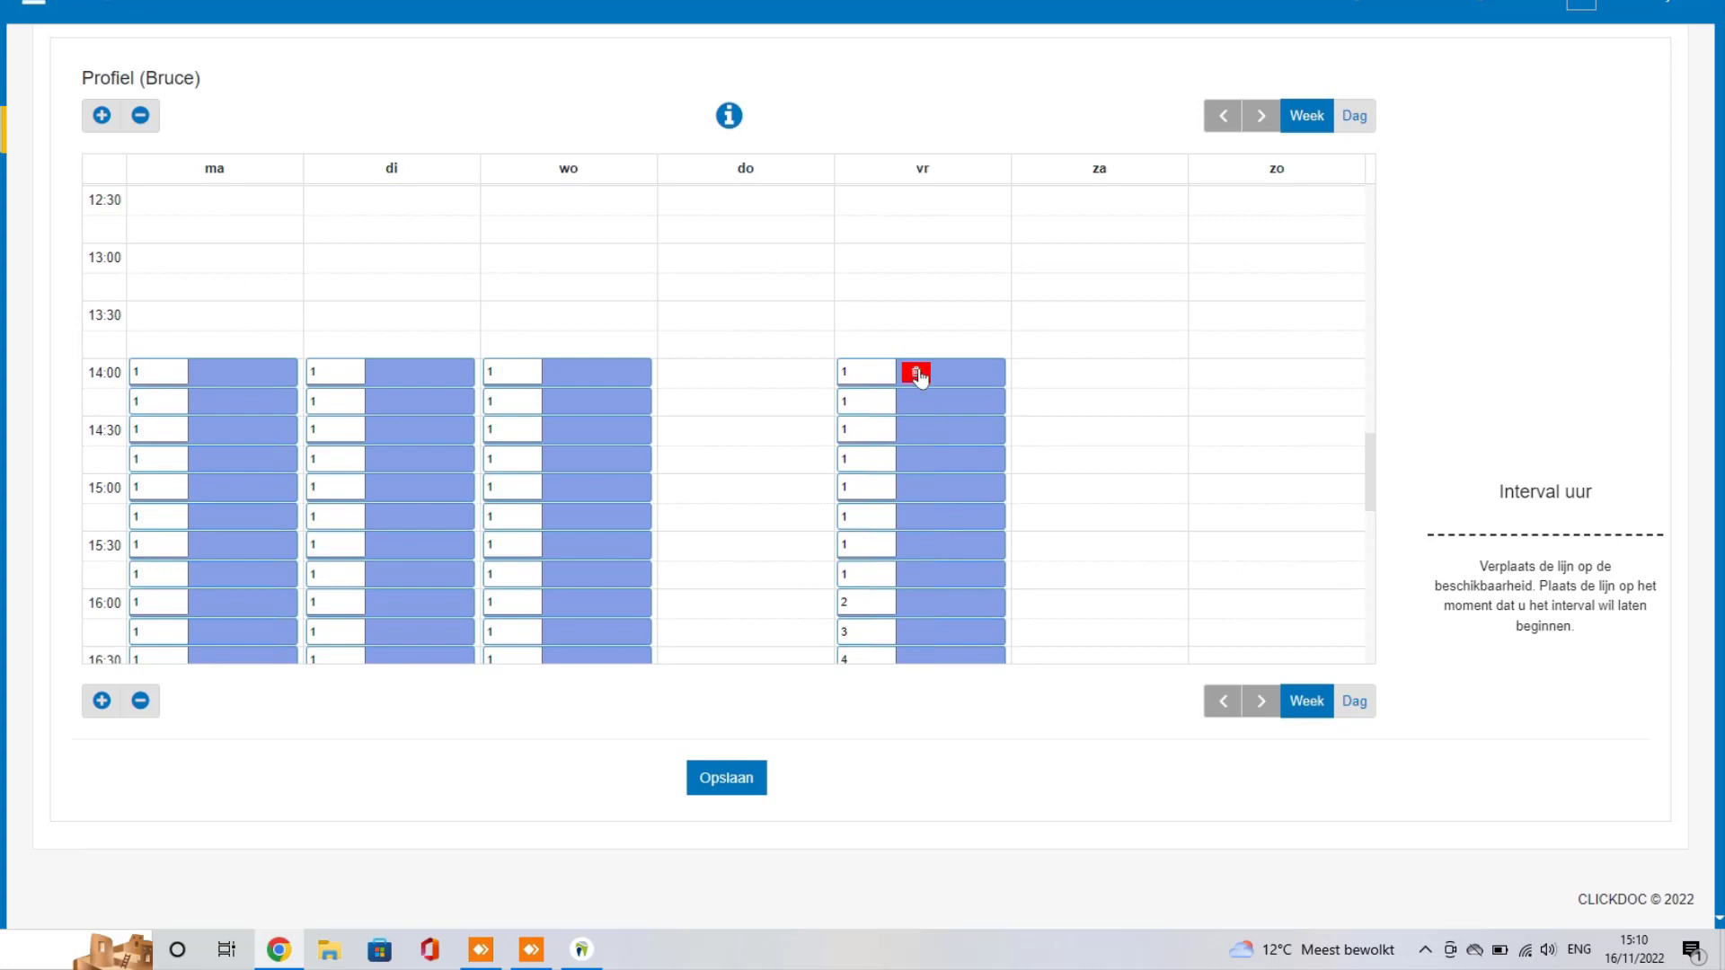
Step: Delete Friday's 14:00, 14:15, 14:30 and 14:45 slots
click(915, 374)
click(916, 403)
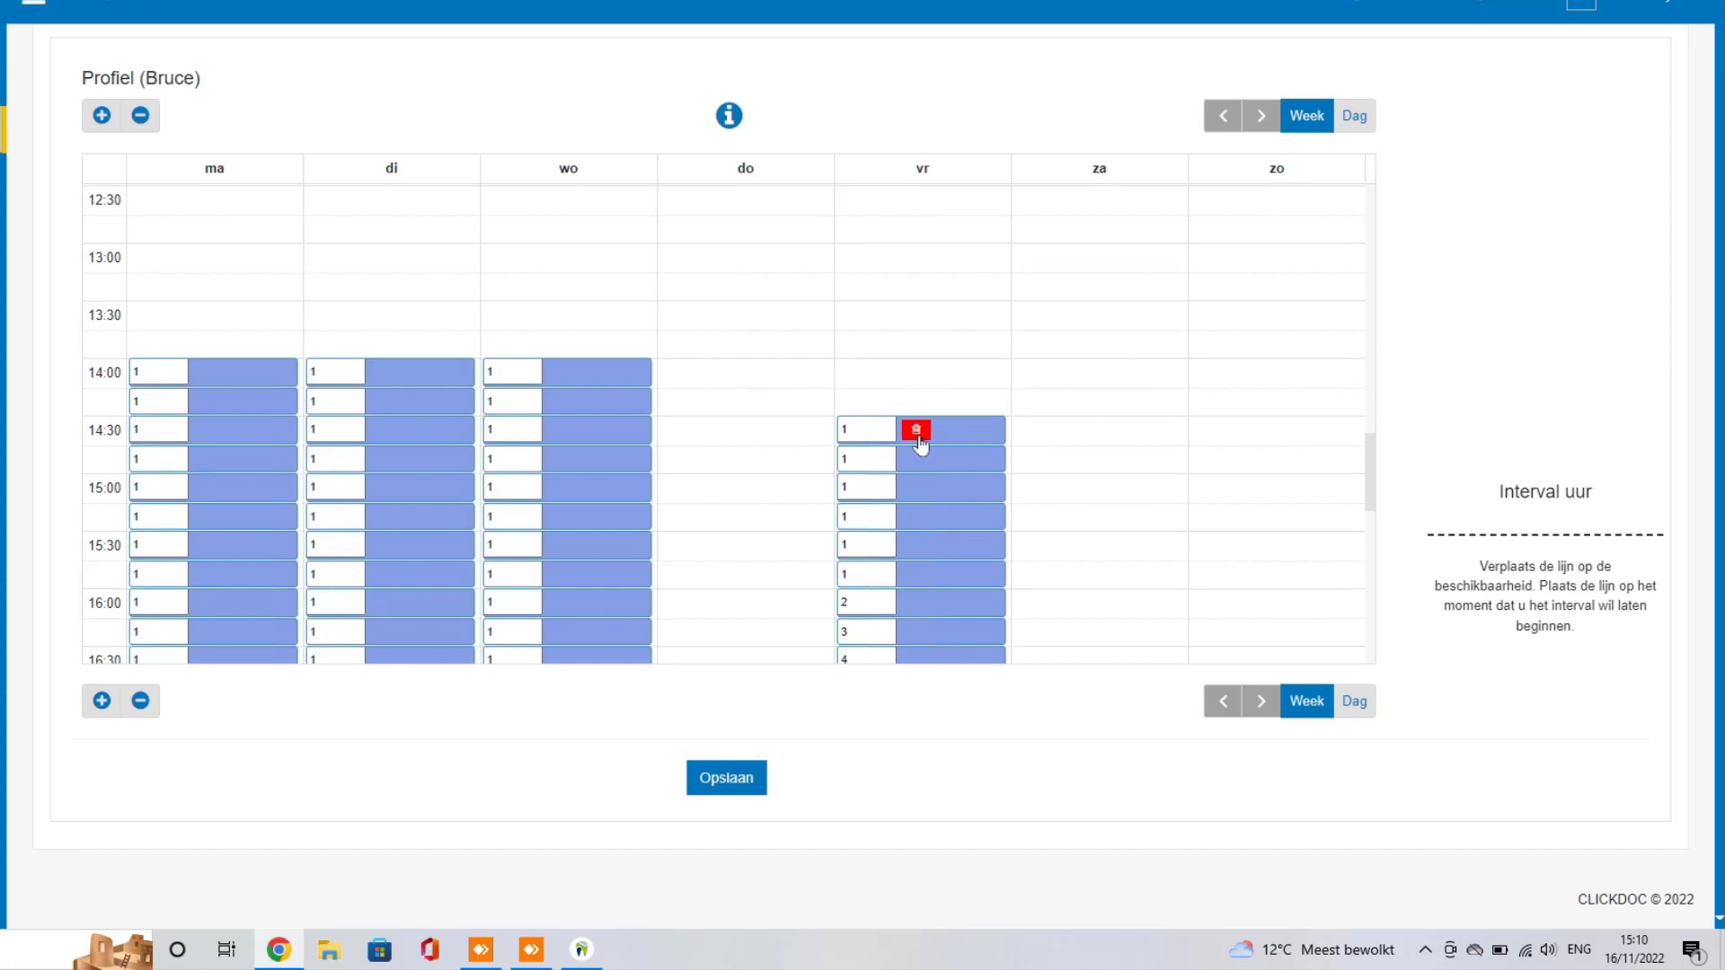
click(917, 437)
click(918, 460)
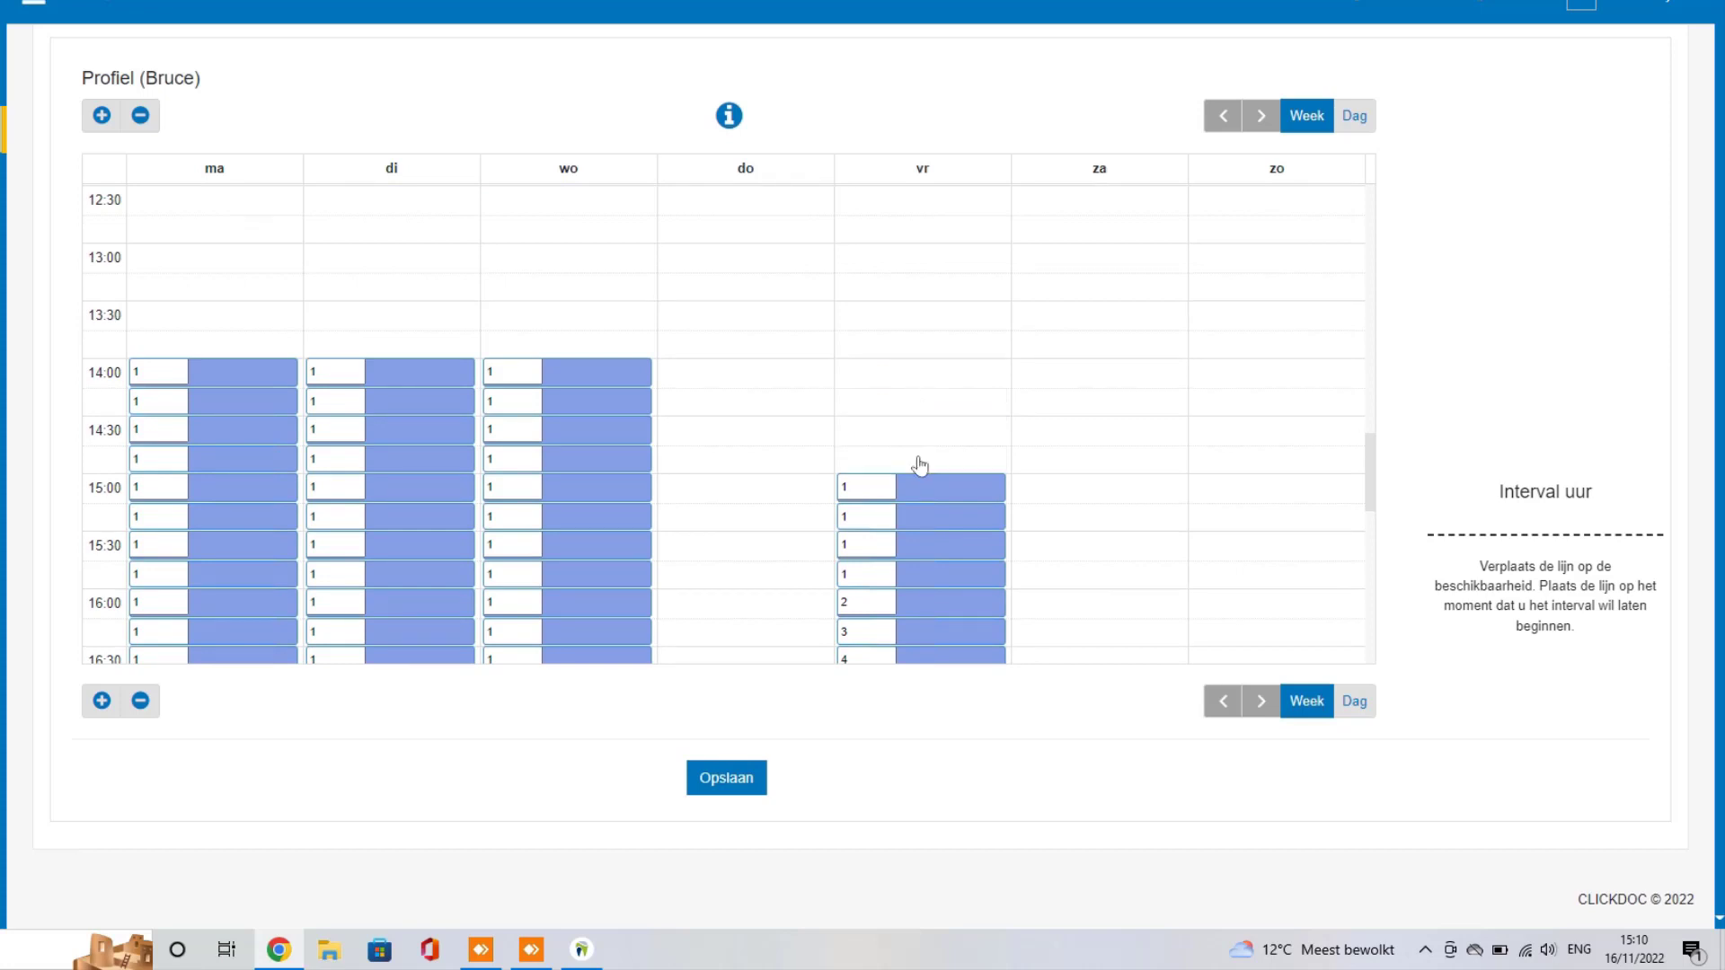
Step: Add a Friday 14:00–15:00 Urgentie block numbered from 1
drag(914, 369, 924, 462)
click(674, 97)
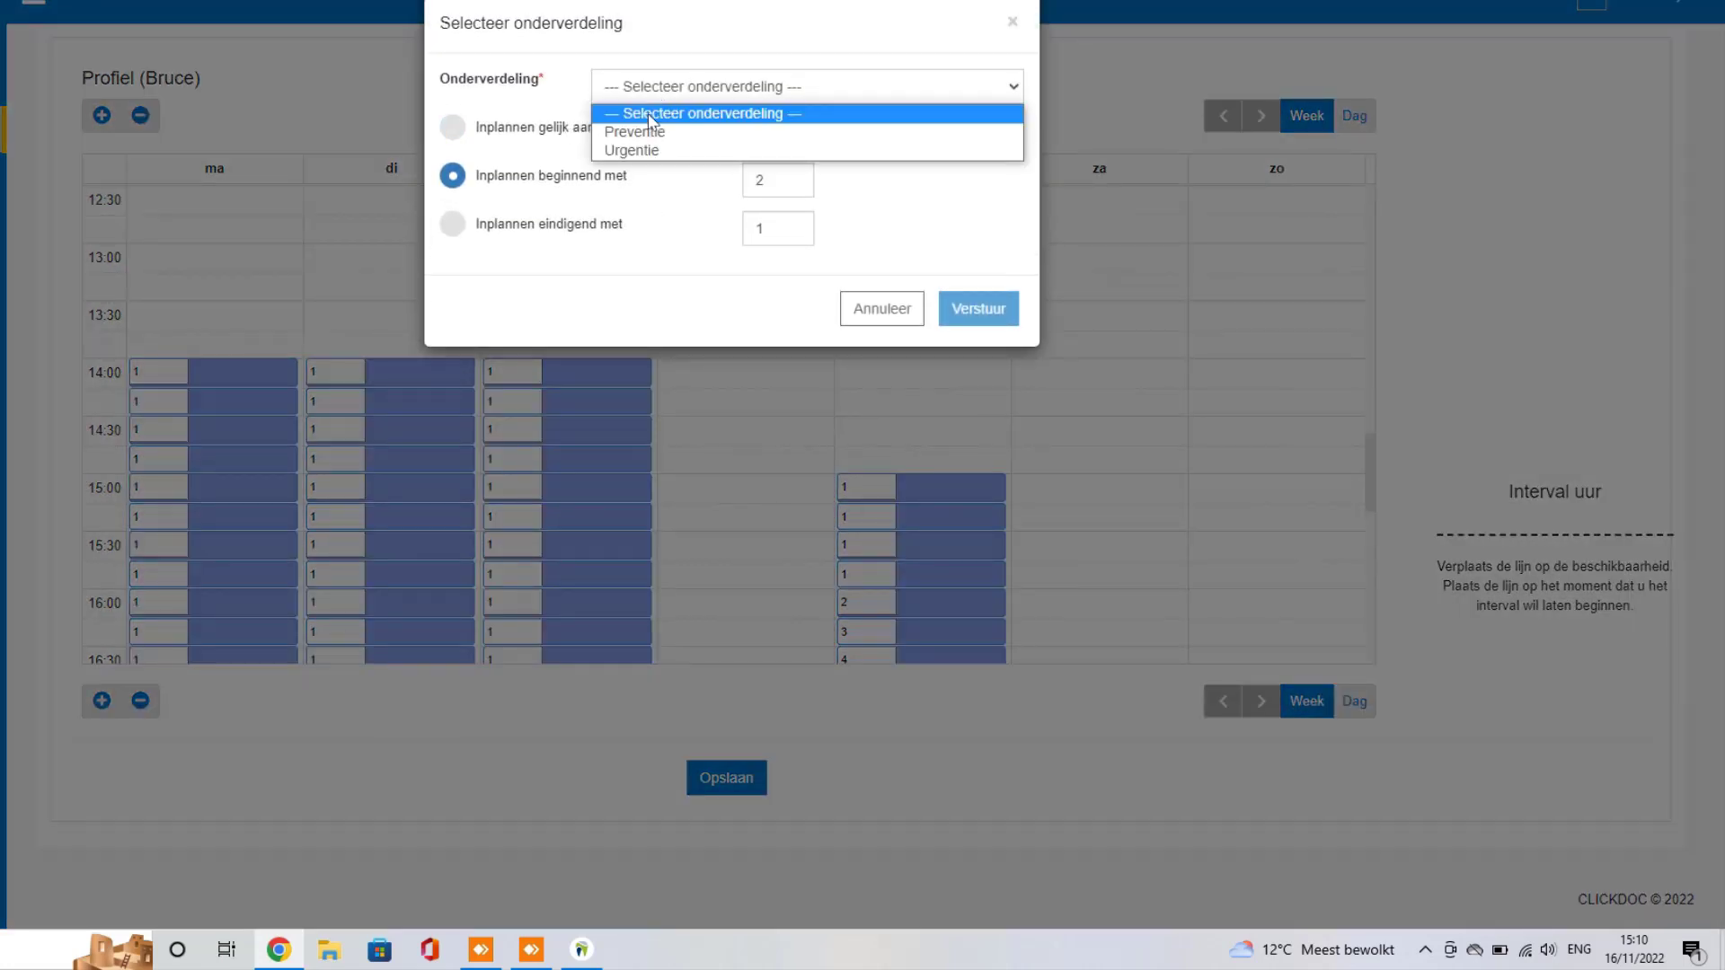
click(640, 150)
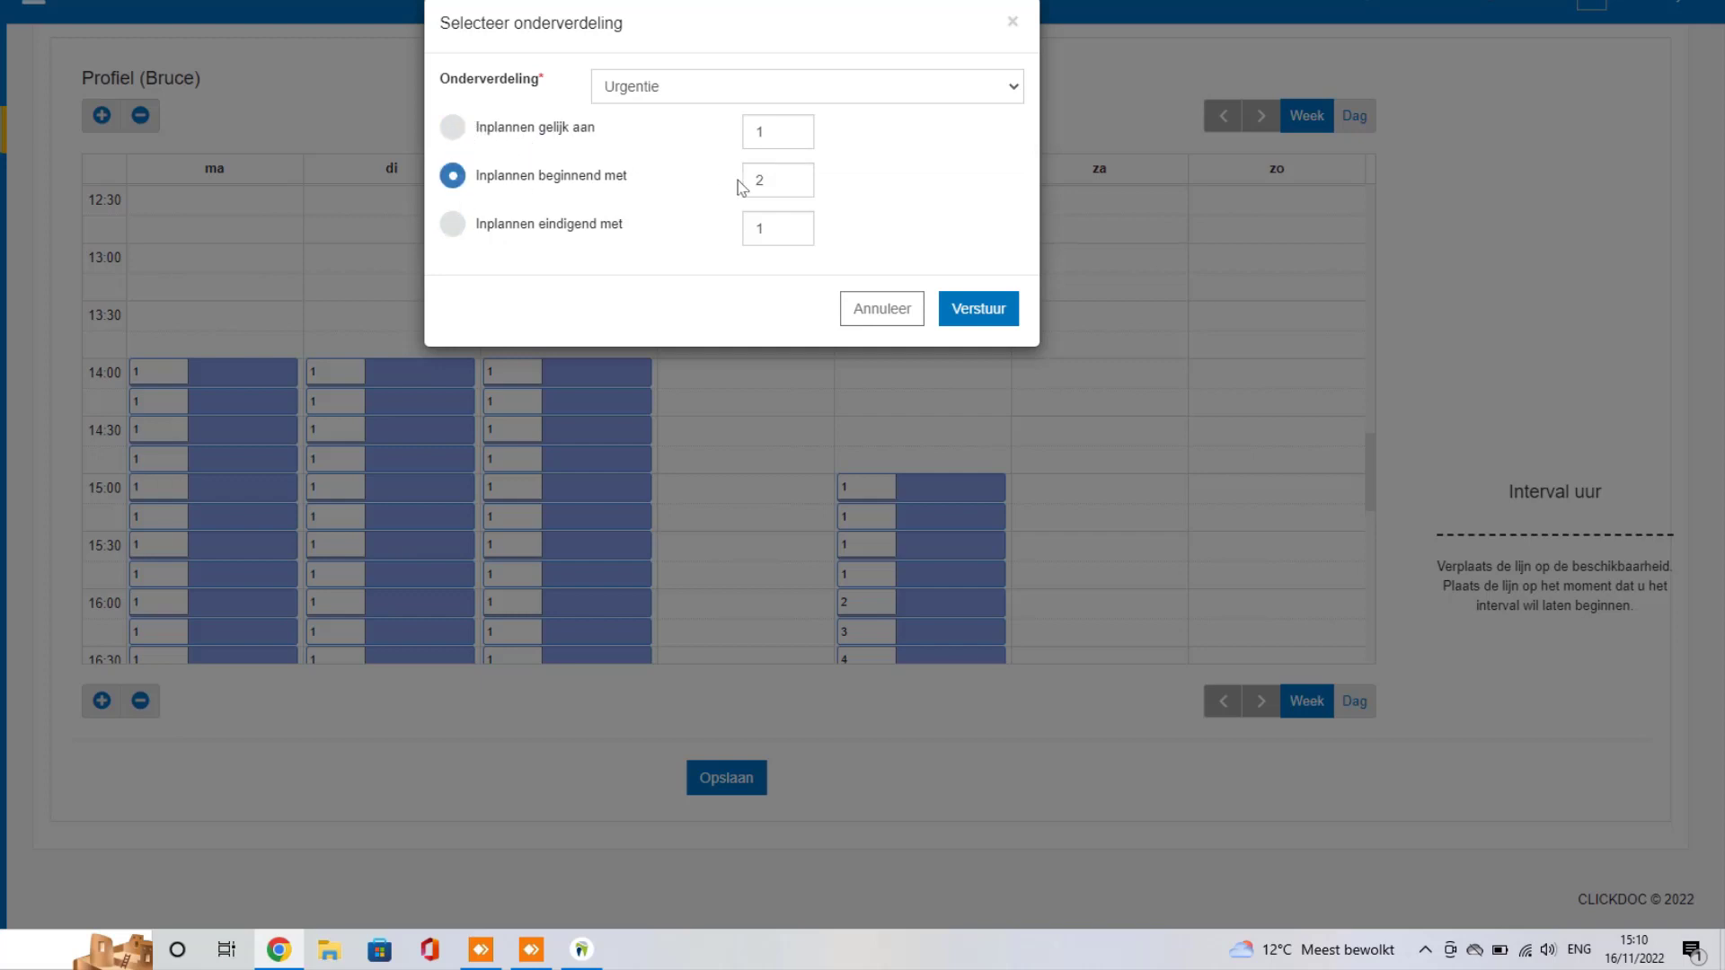
key(BackSpace)
text(1)
click(1002, 311)
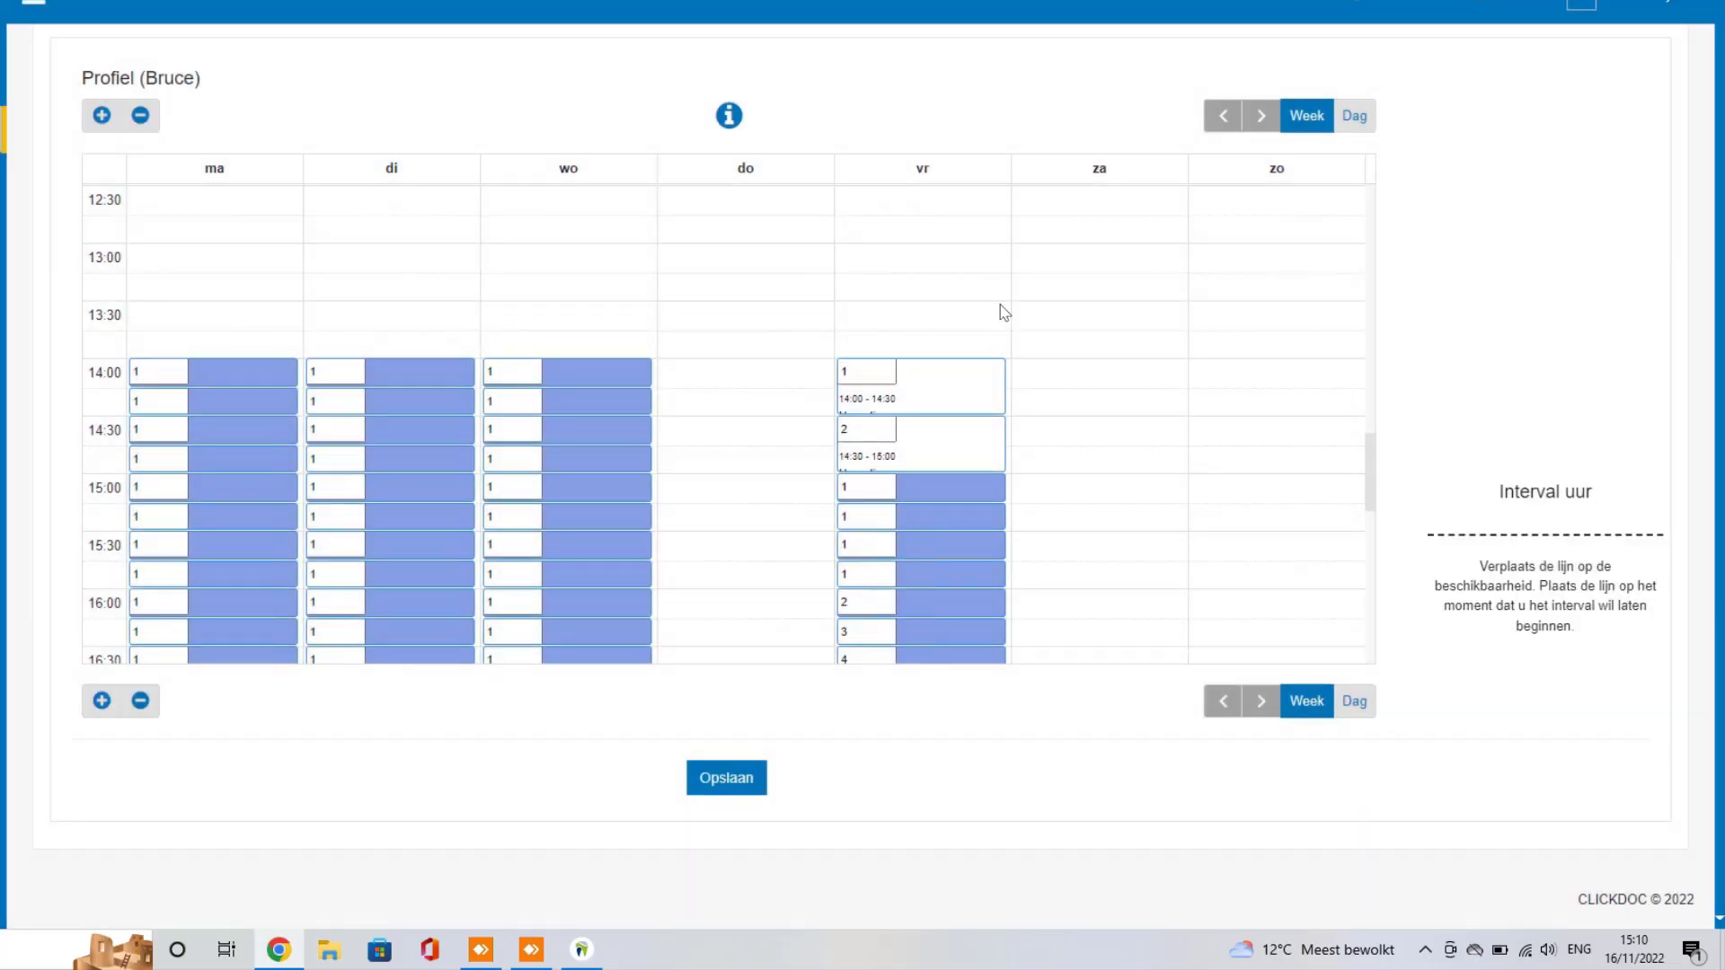
scroll(1004, 312, up, 3)
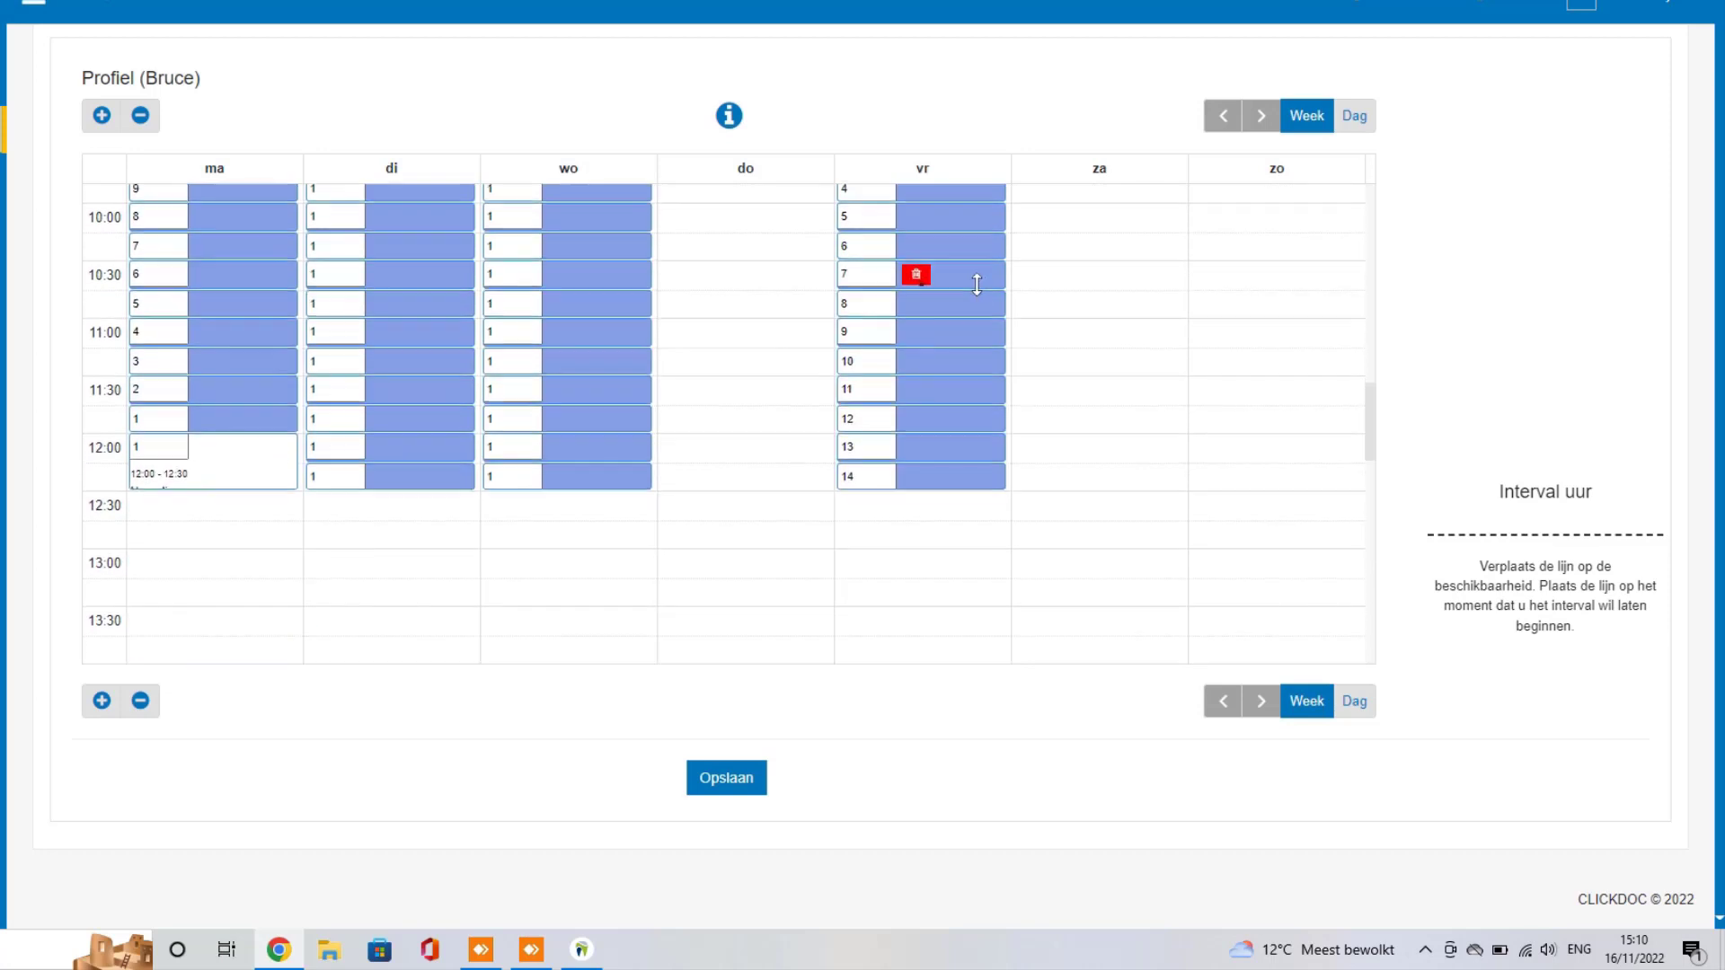
scroll(974, 278, down, 4)
Step: Read and close the scheduling help explanation
click(723, 106)
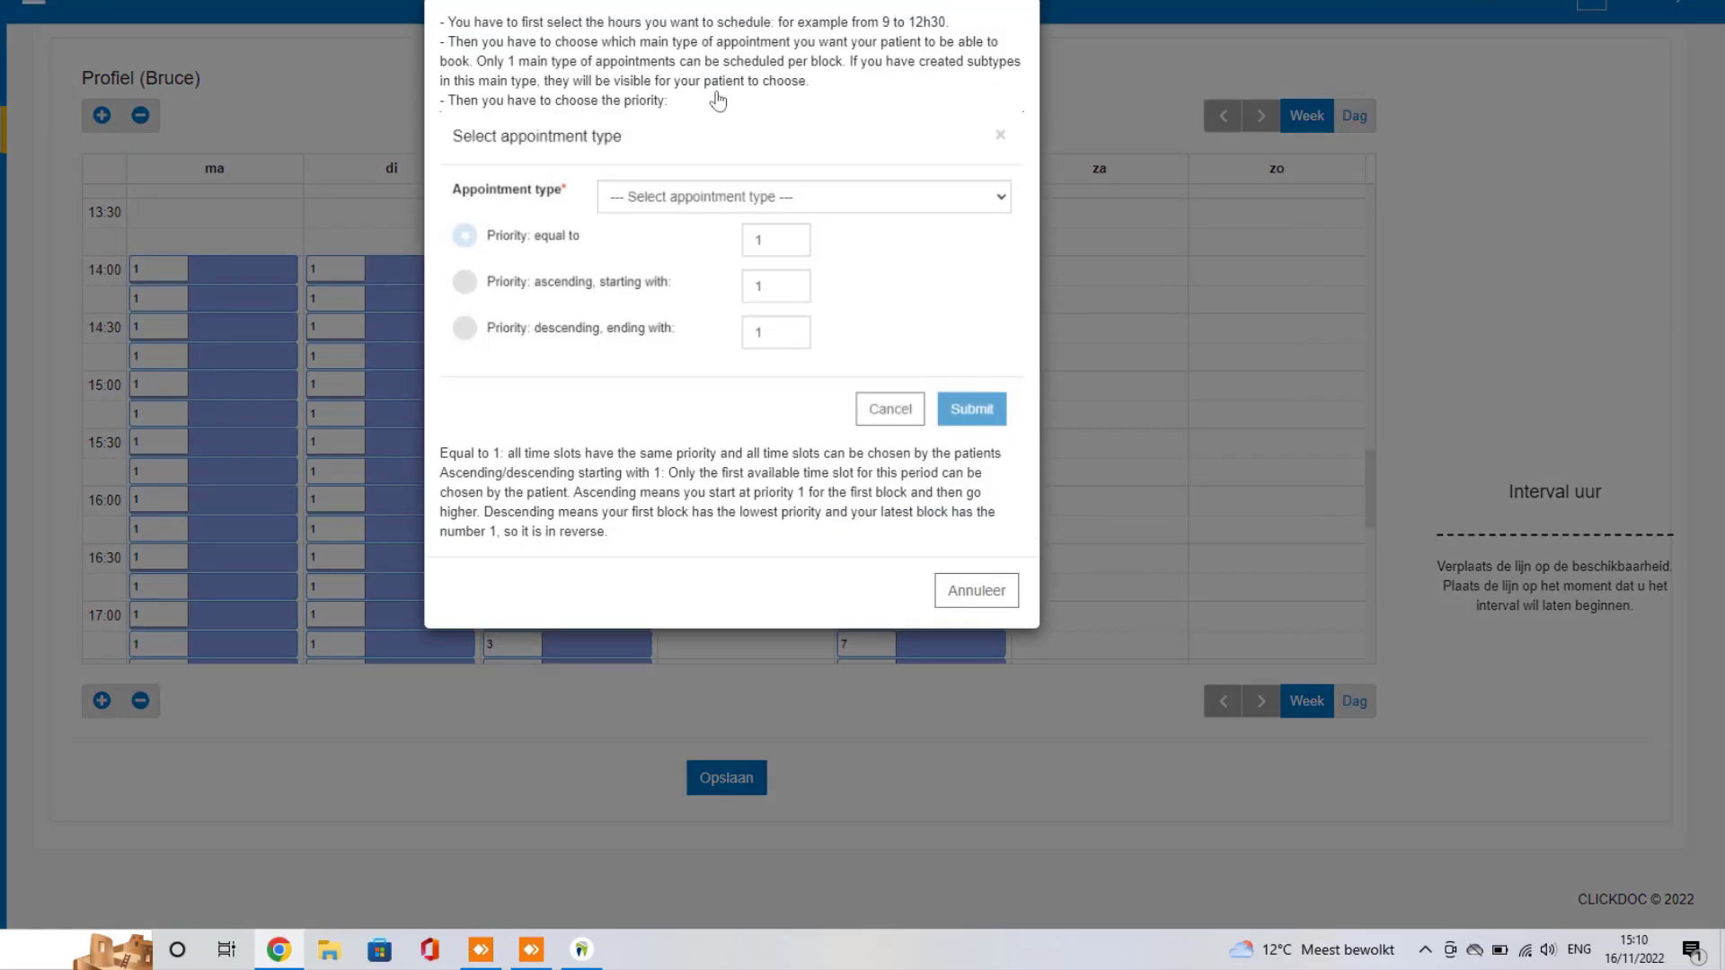
click(977, 590)
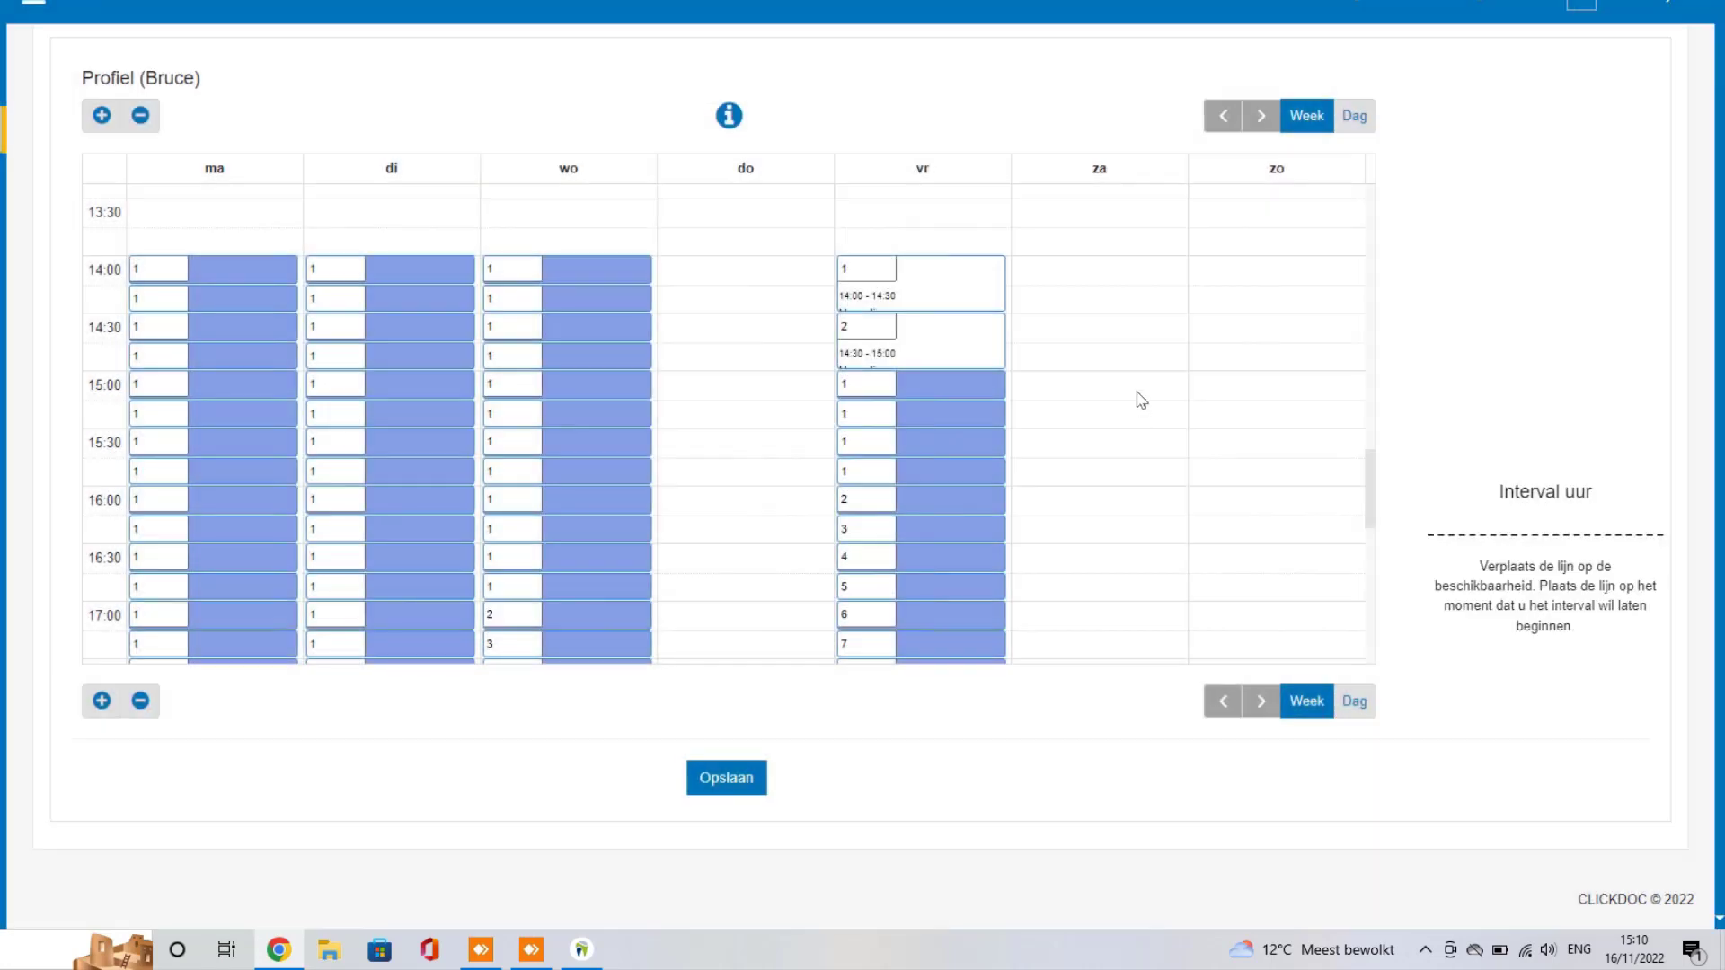
mouse_move(939, 281)
mouse_move(892, 348)
Step: Save Bruce's weekly schedule with Opslaan and advance the wizard to Smart Link
click(739, 781)
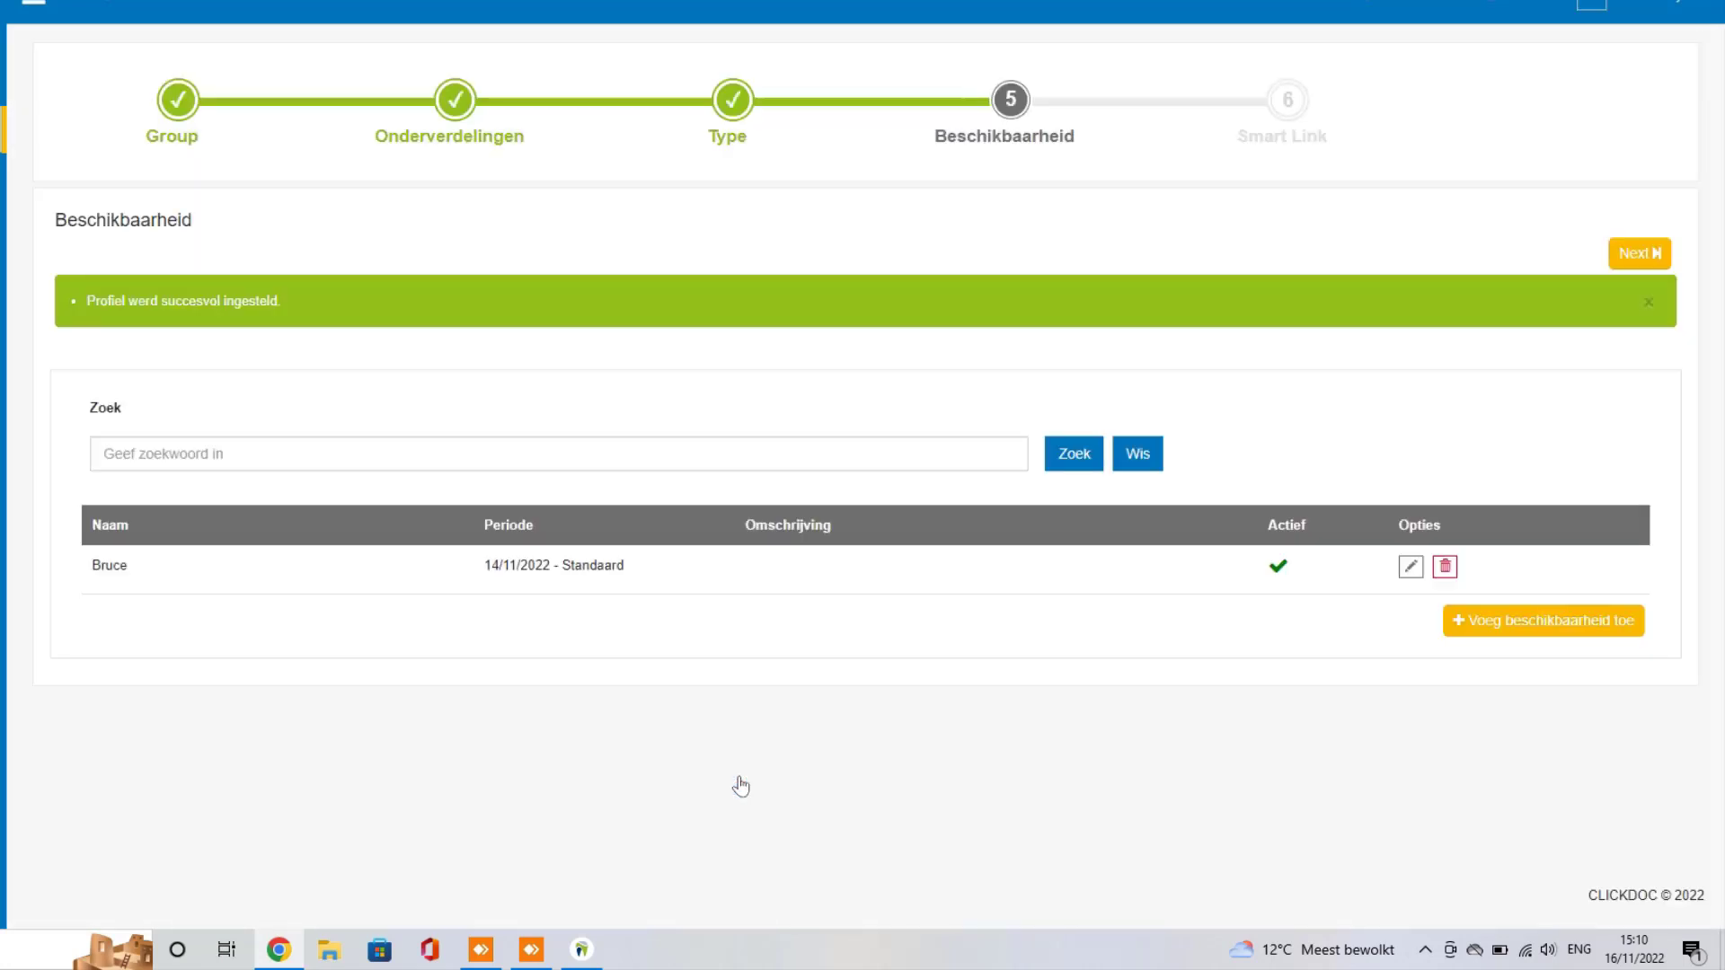
click(1648, 256)
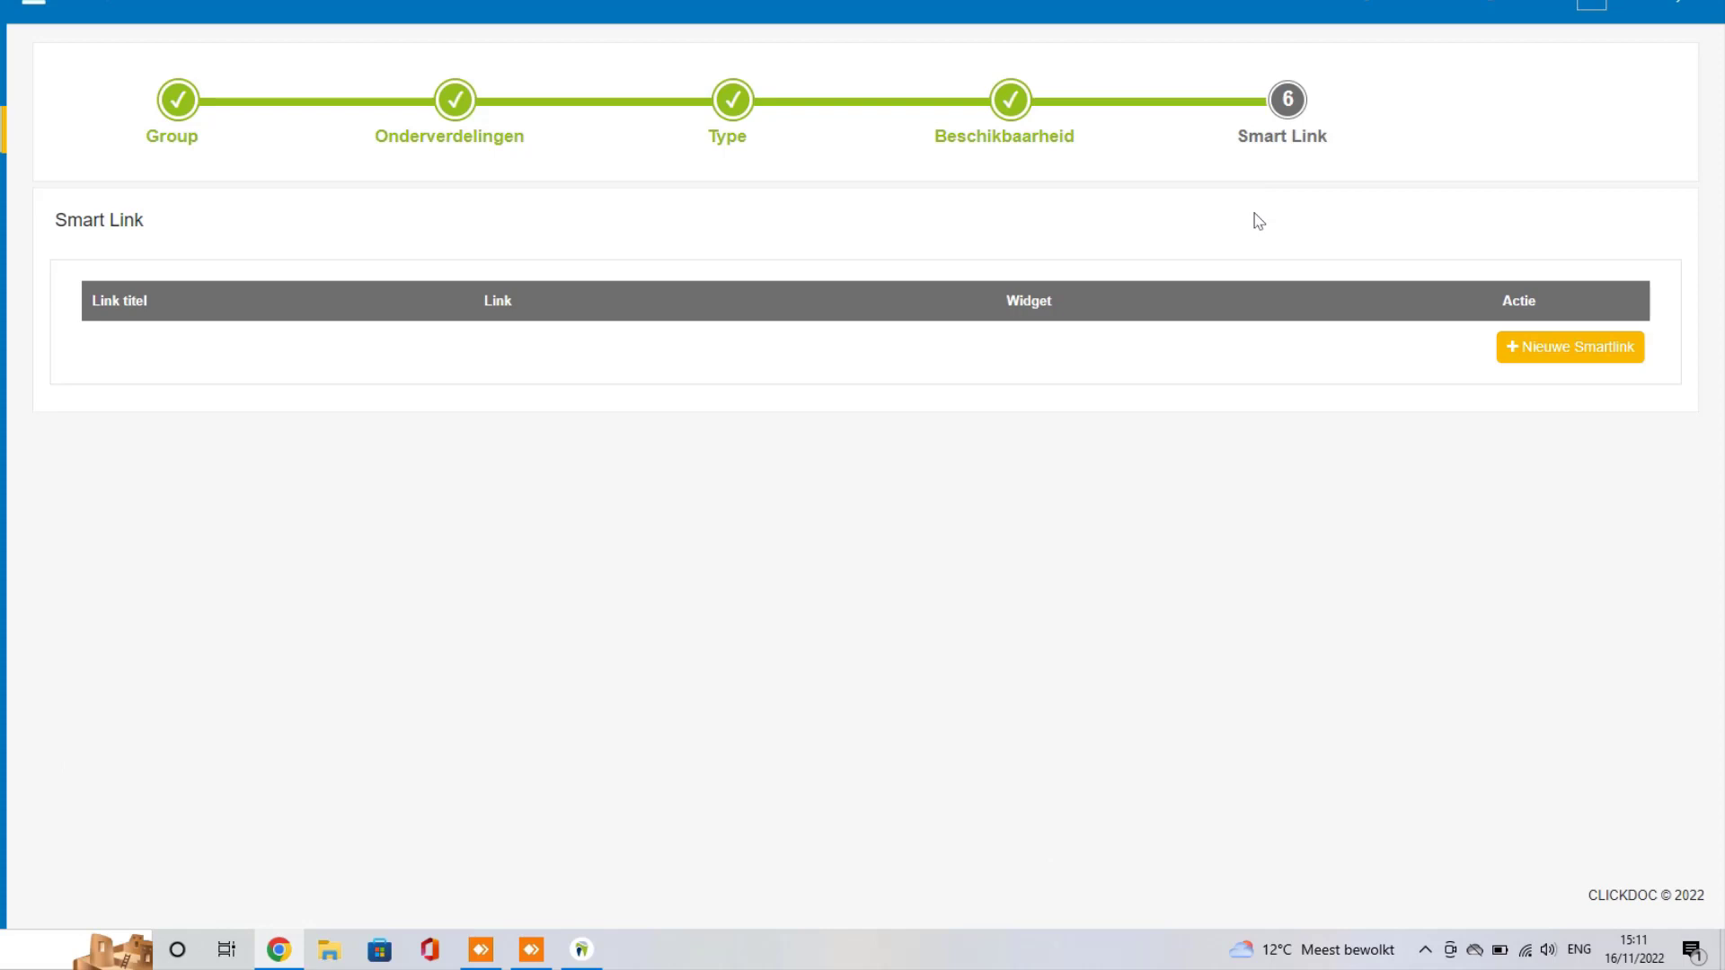
Step: Start a new Smart Link and enter the title 'Kabine'
click(1566, 359)
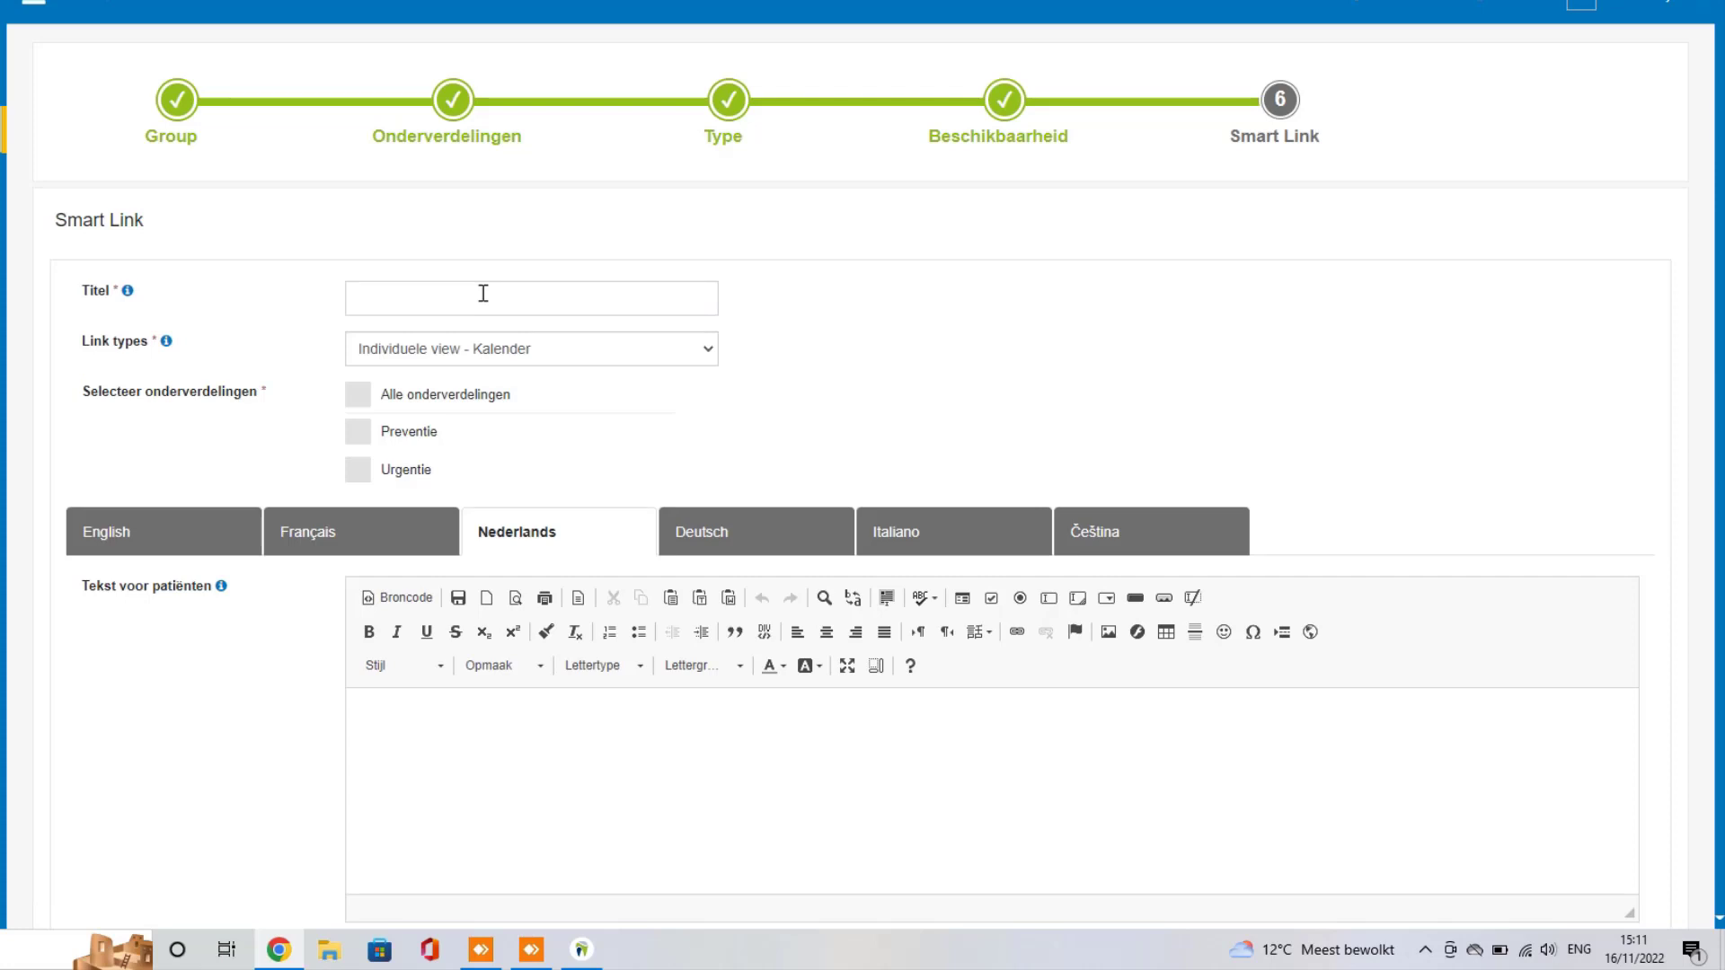
text(Kabinet)
click(705, 351)
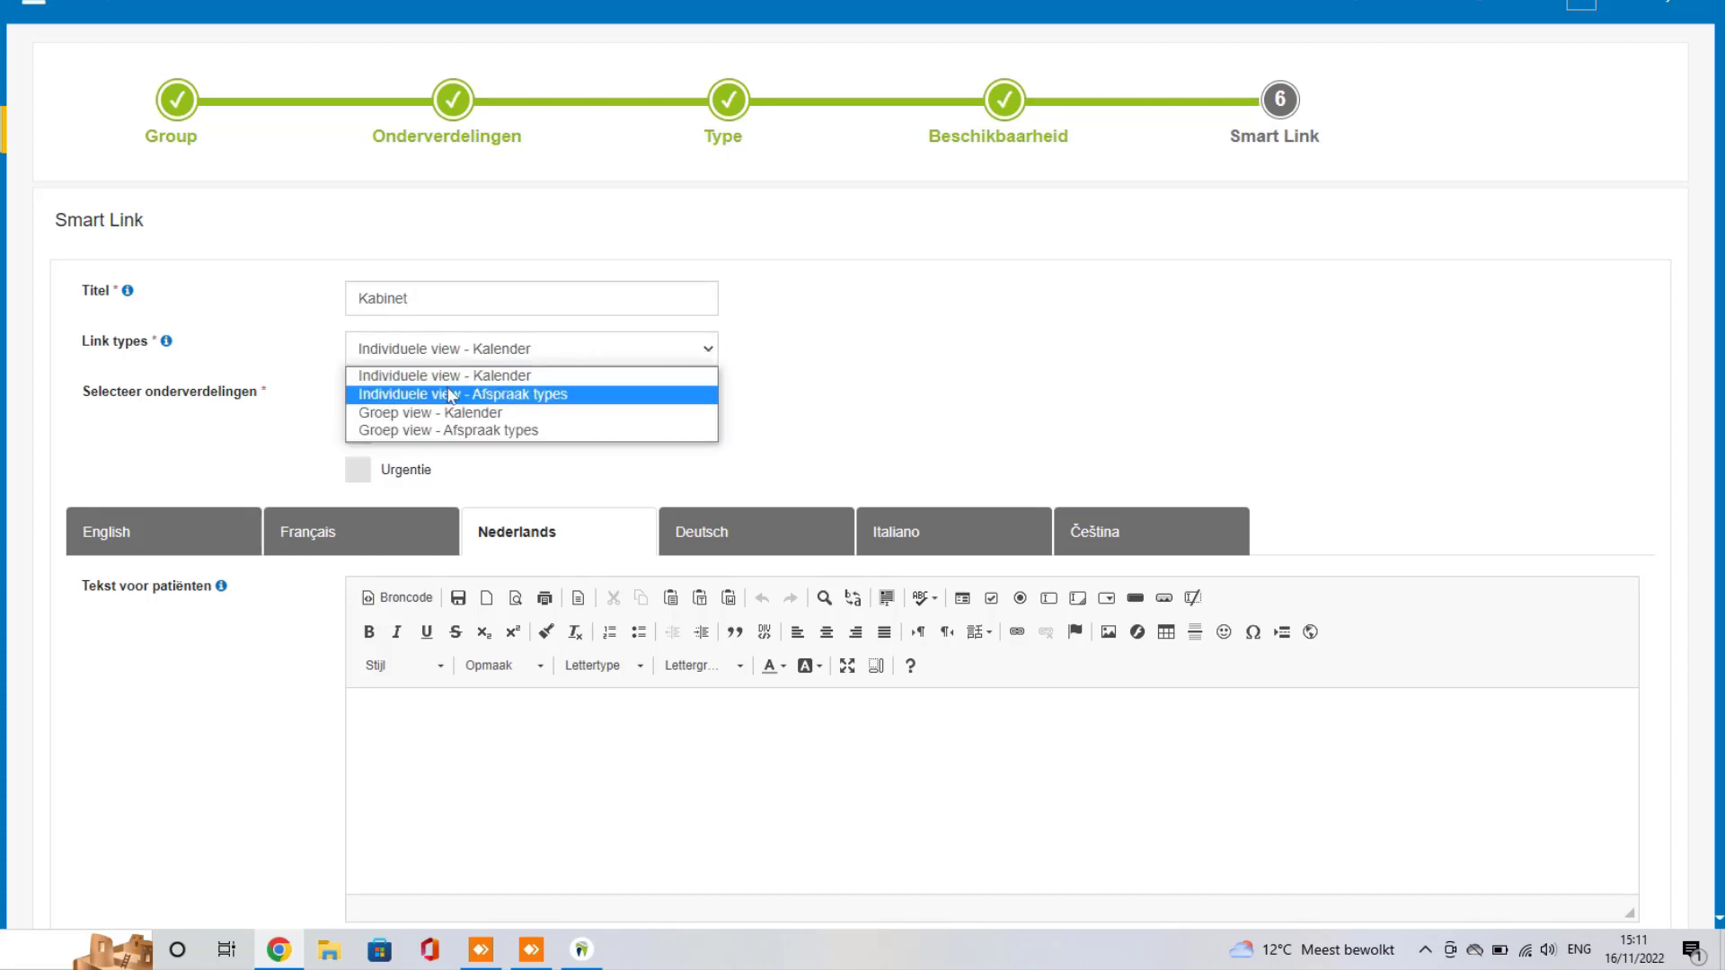
click(774, 355)
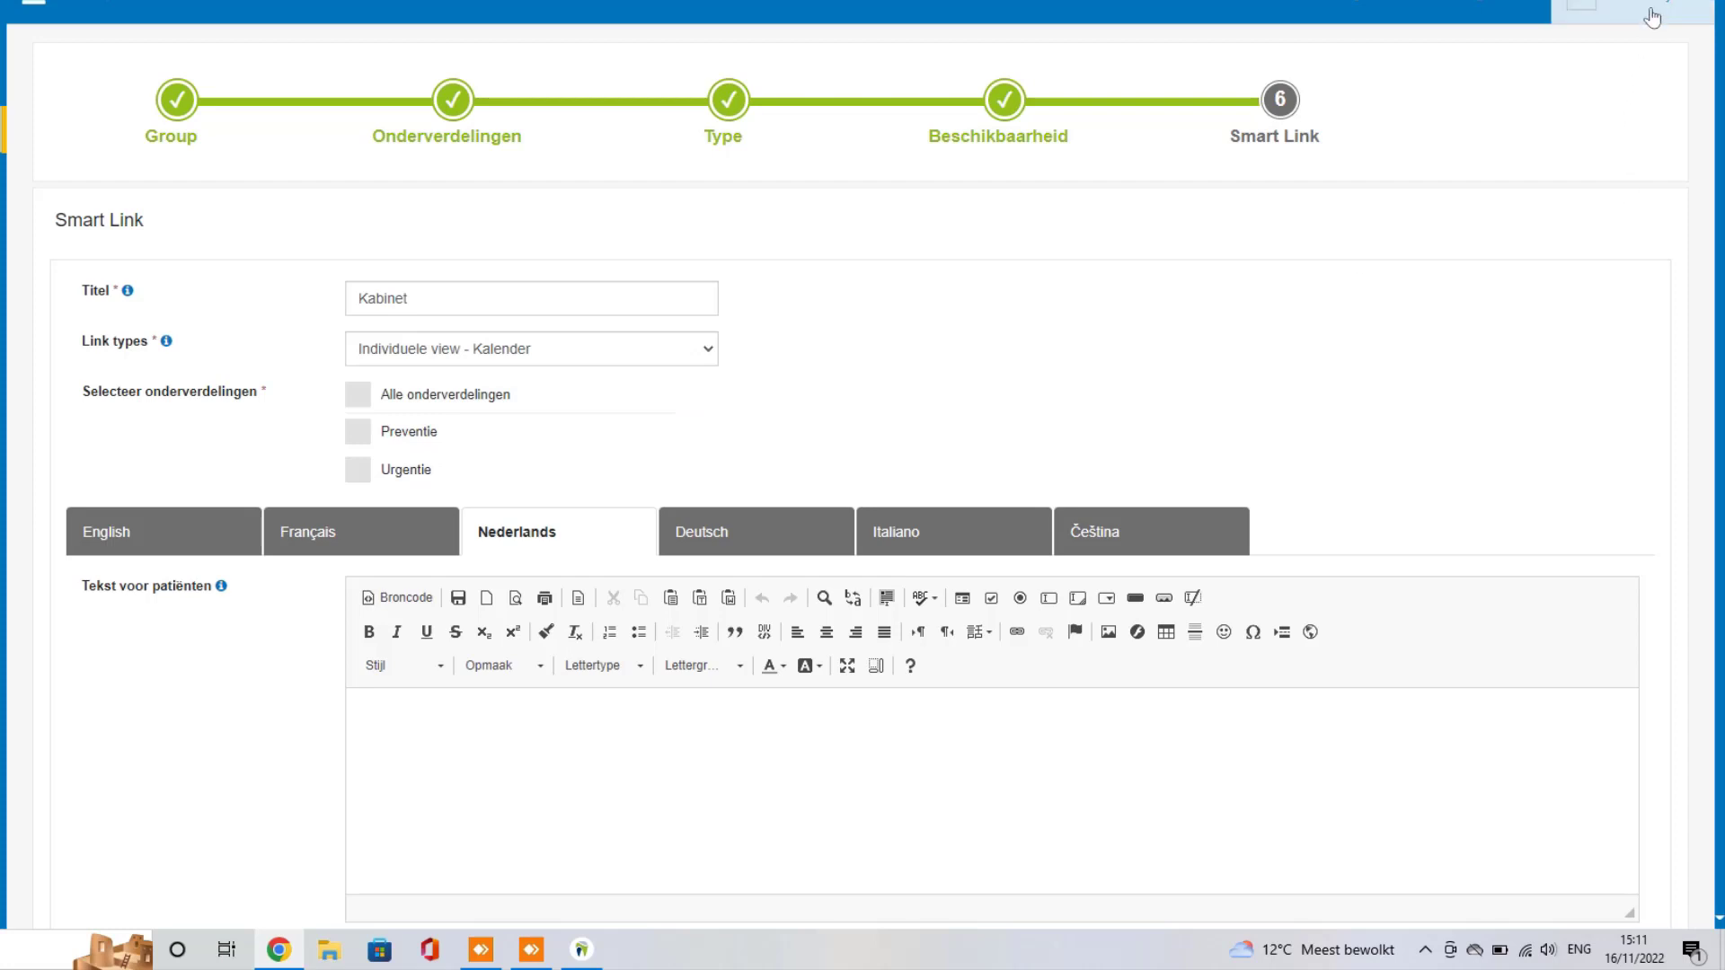
Step: Switch the link type to Groep view - Kalender with all agendas and all subdivisions selected
click(709, 352)
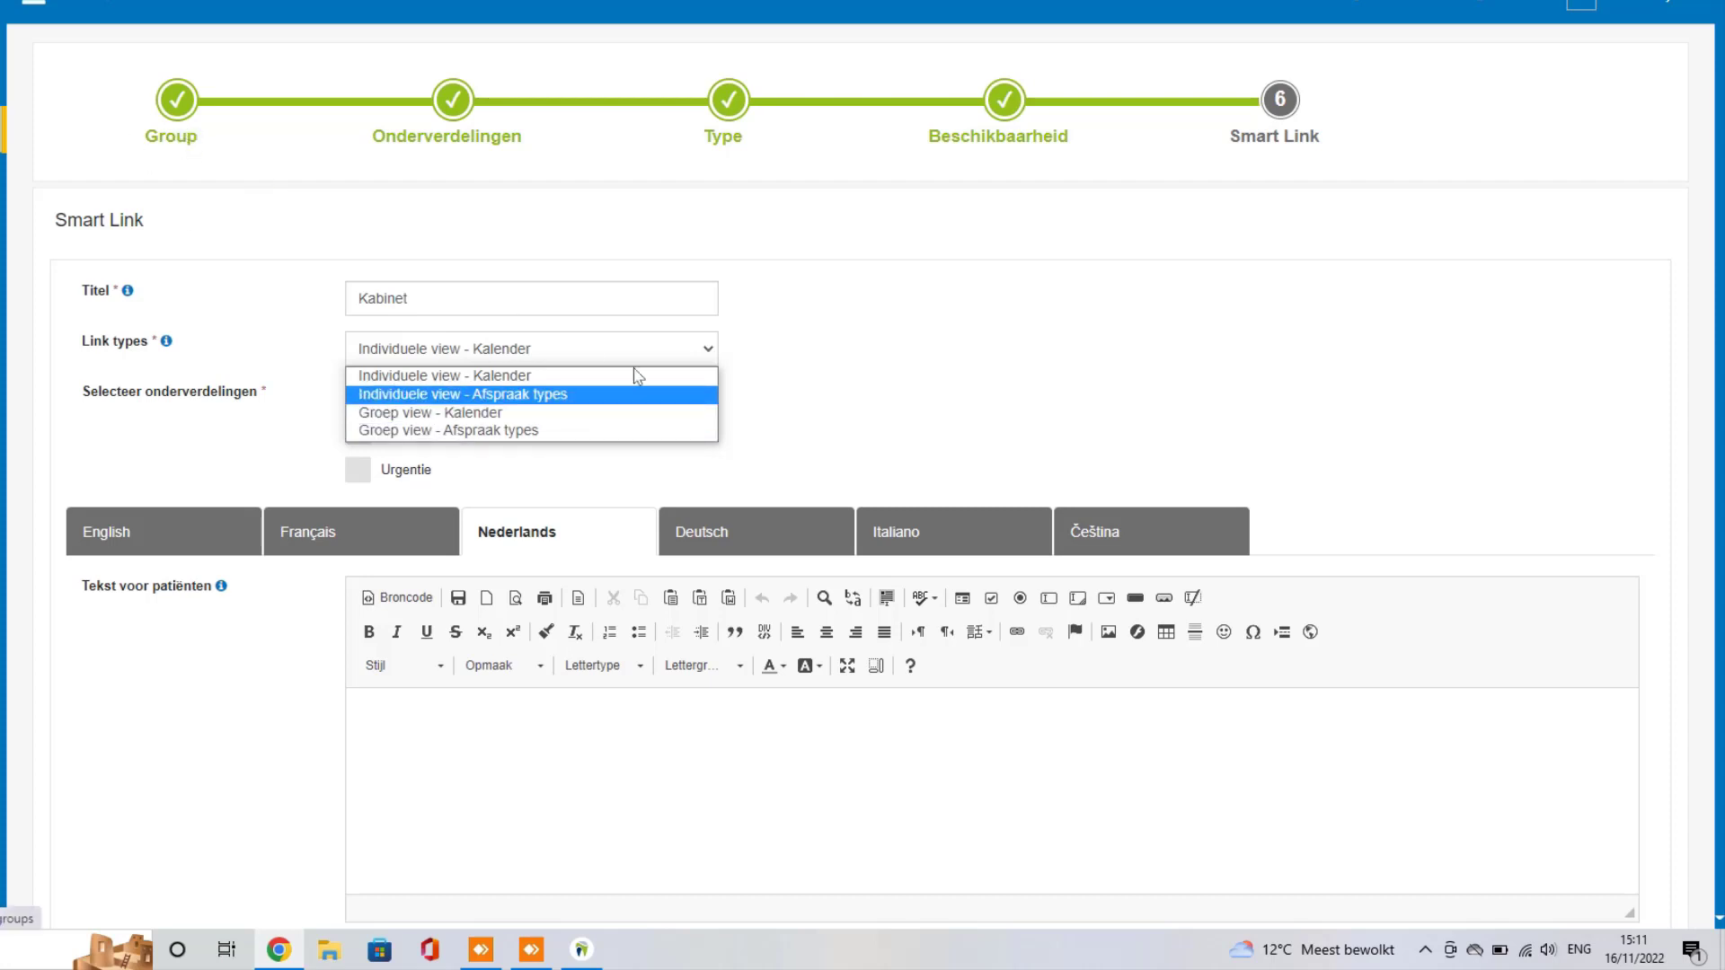
click(686, 415)
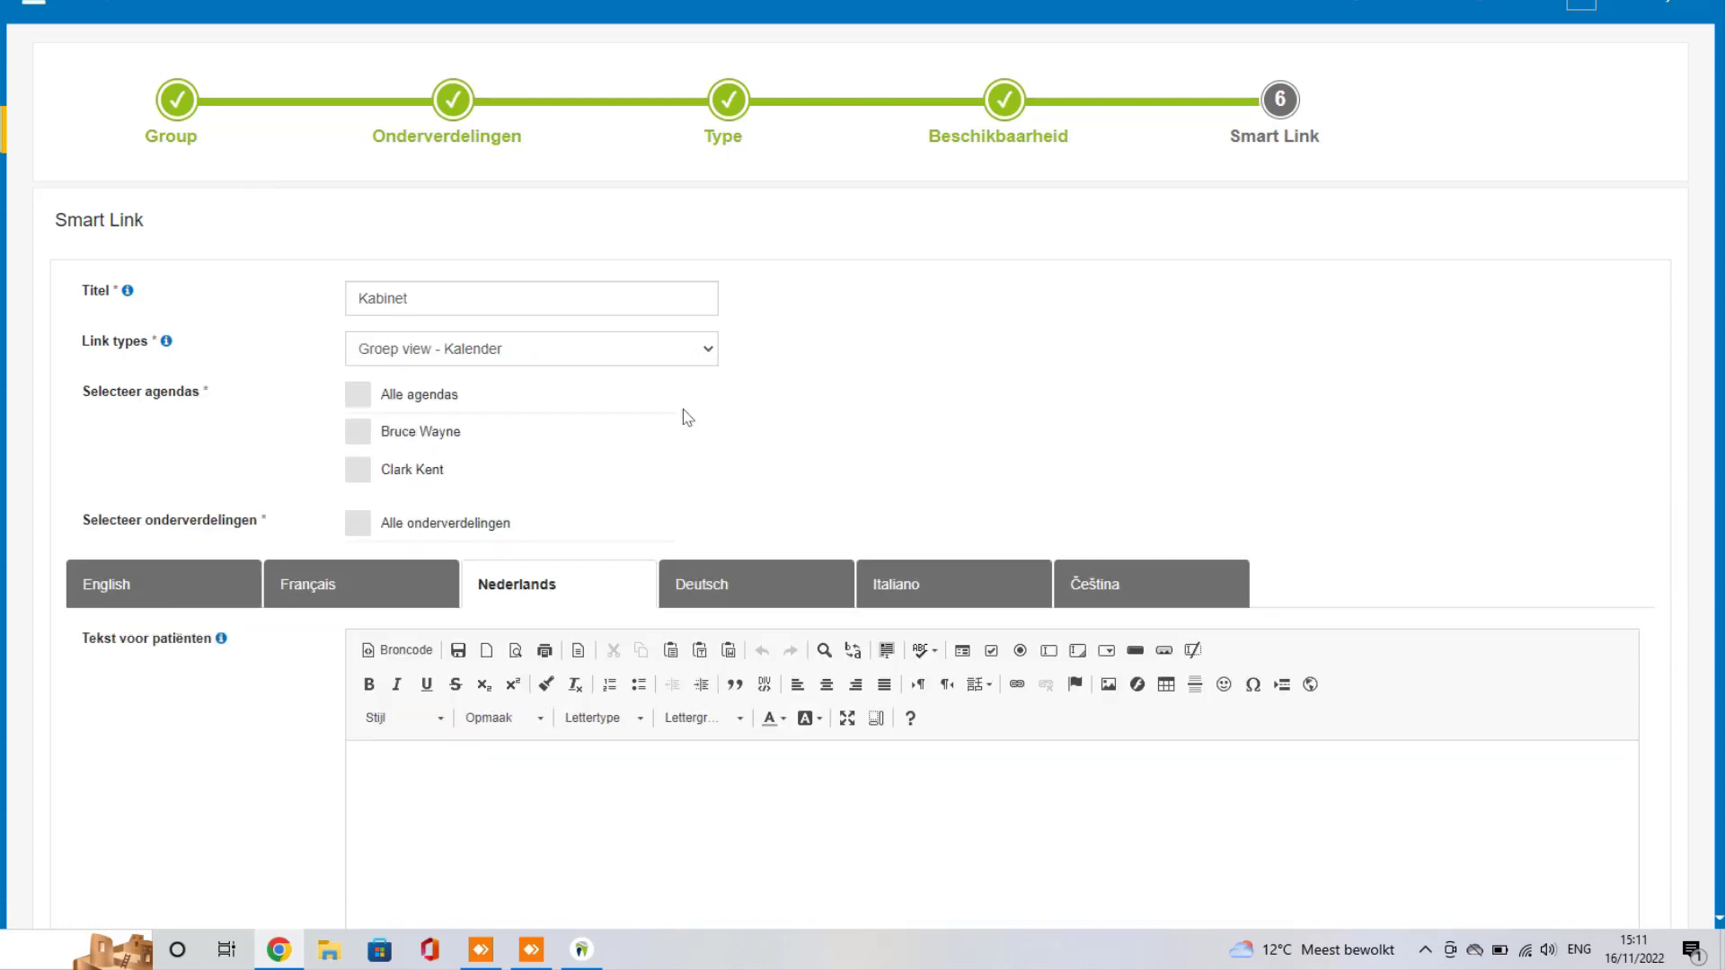
click(359, 398)
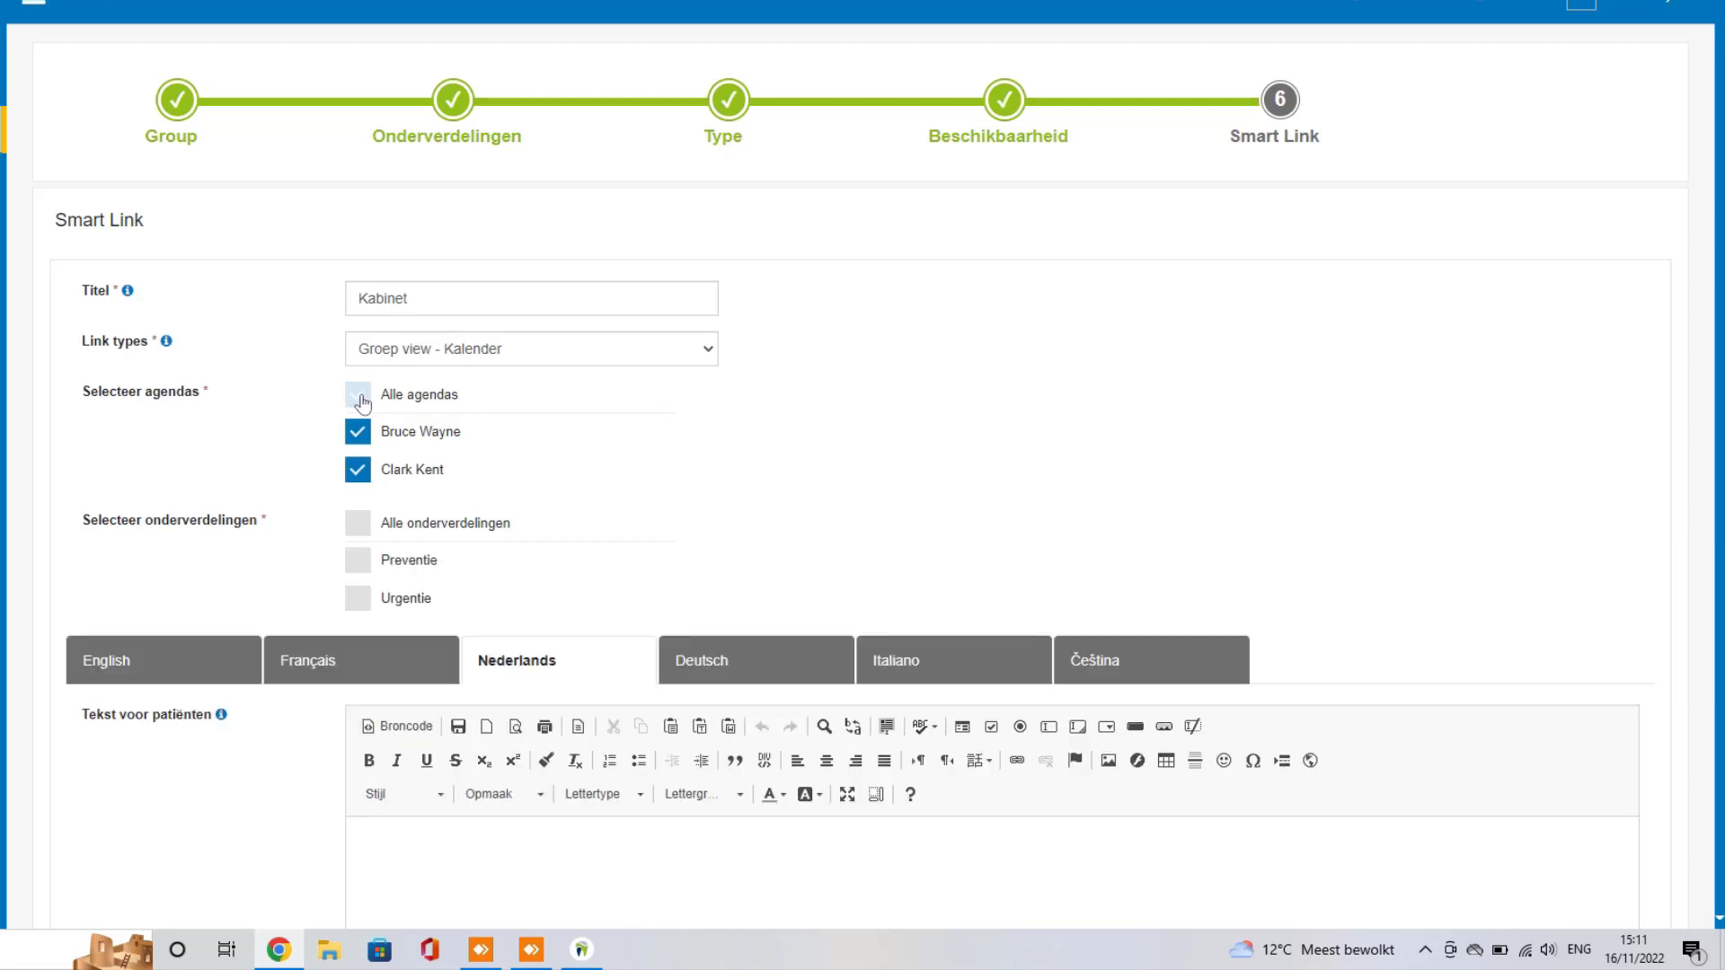
click(363, 517)
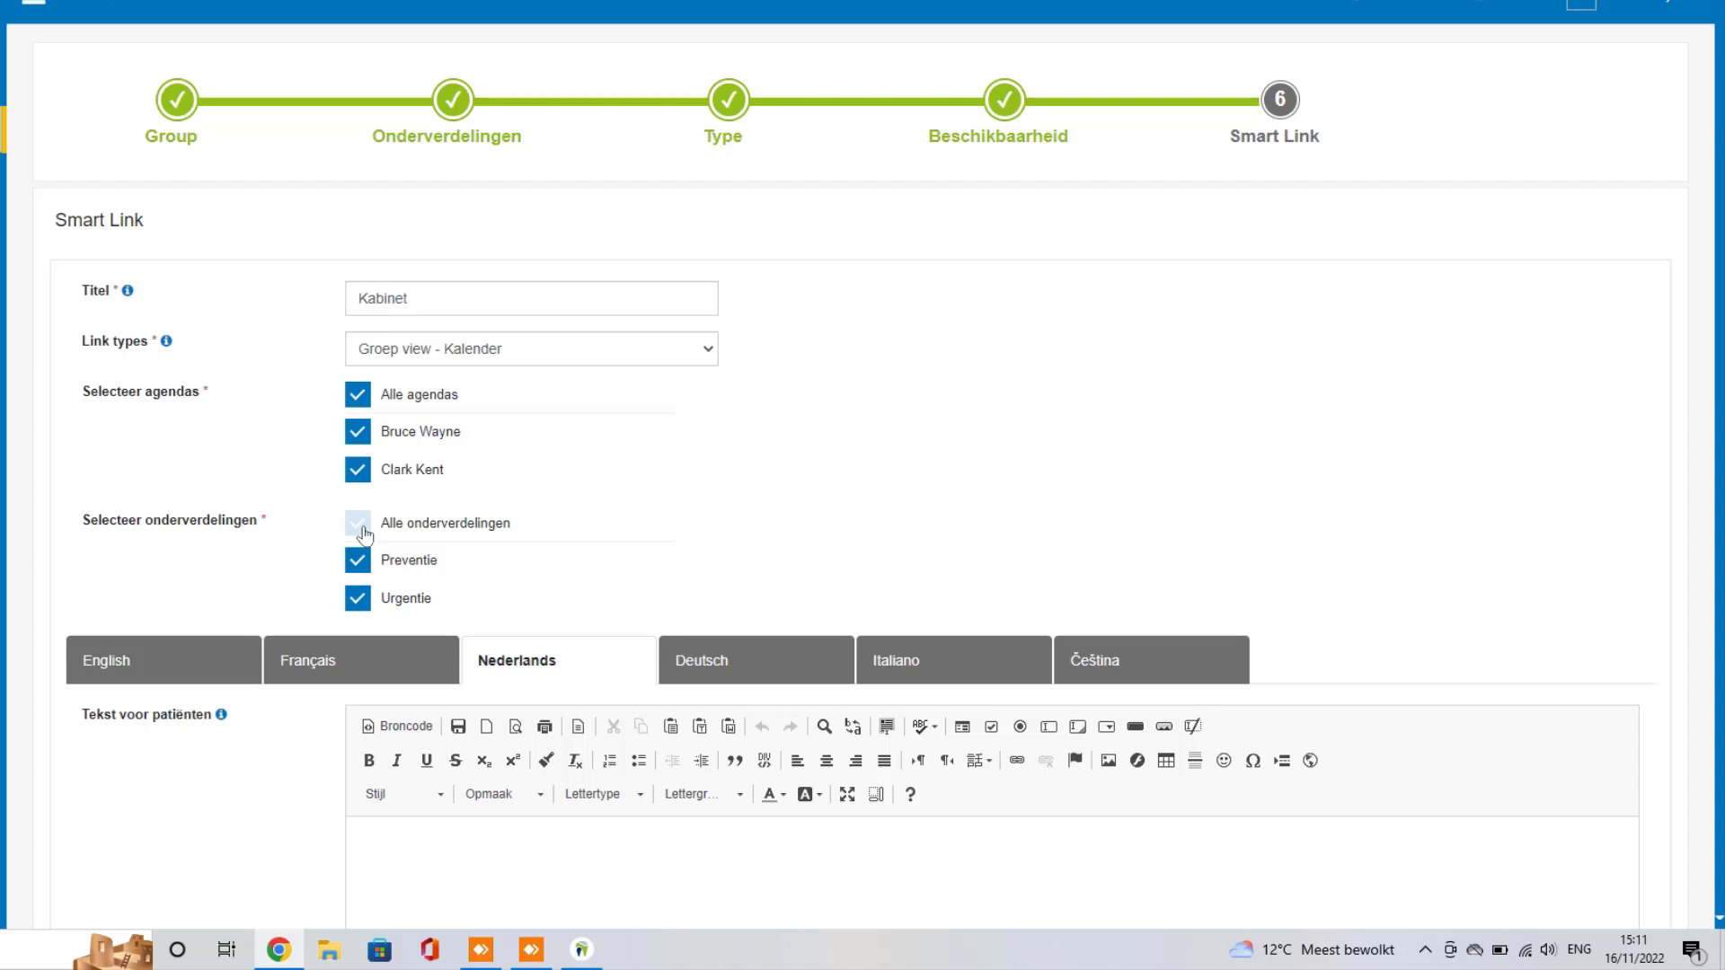
click(701, 350)
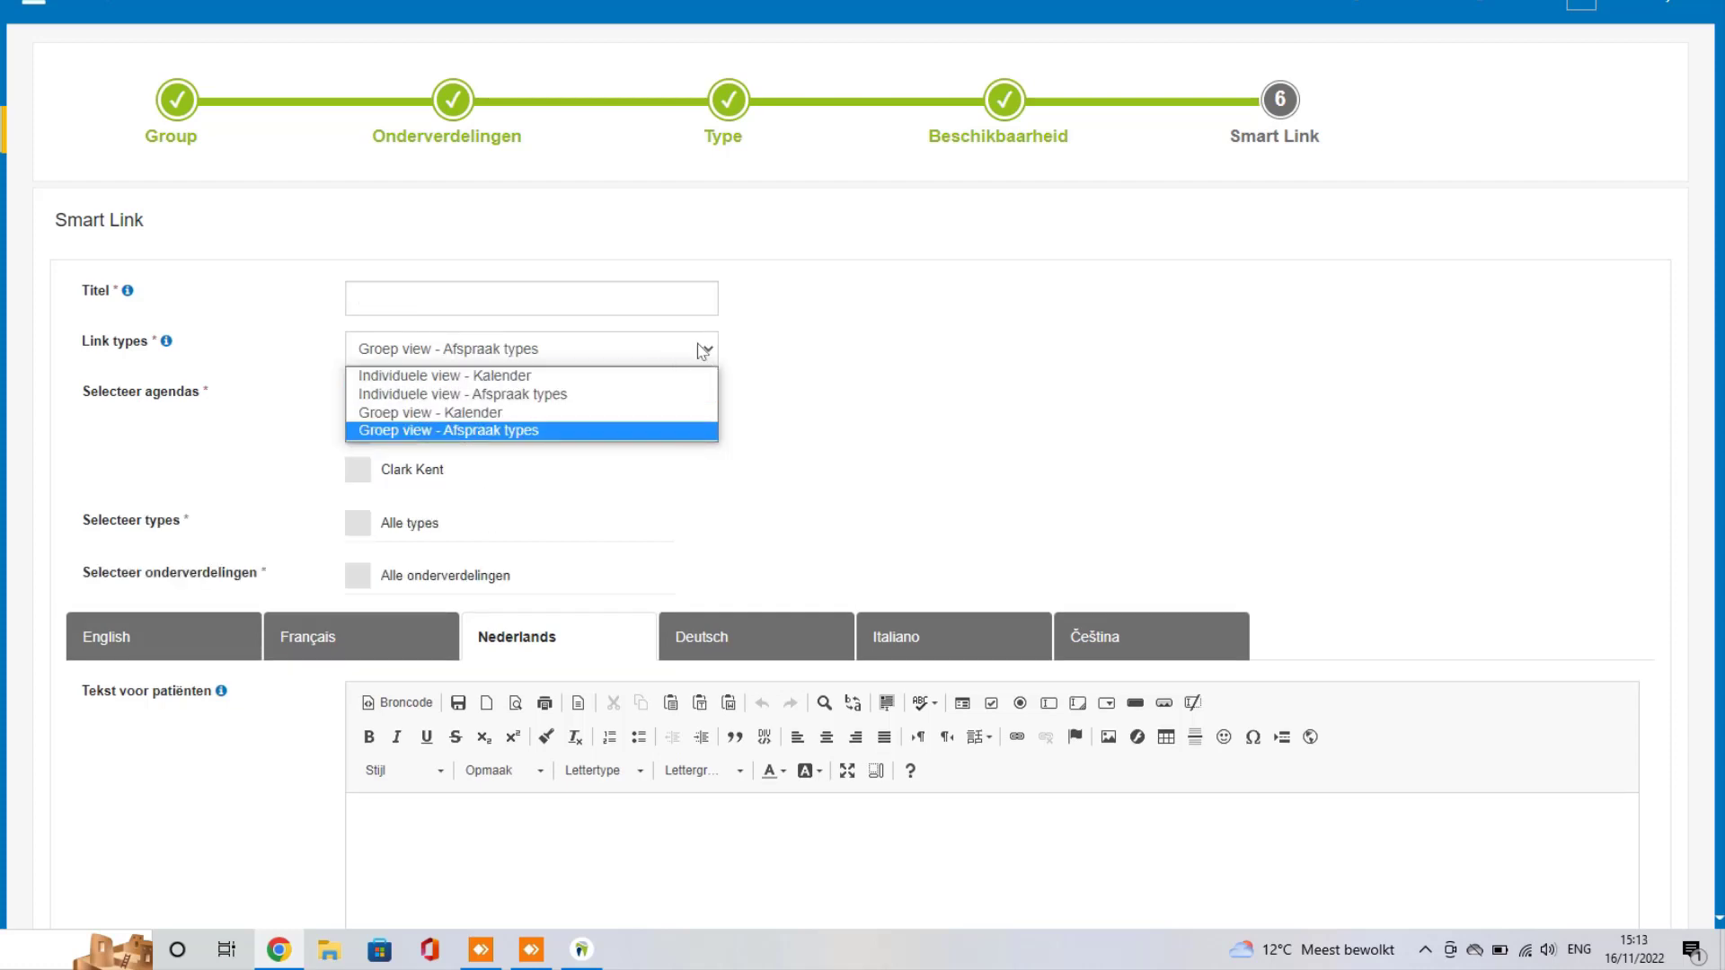
Step: Use Groep view - Afspraak types, including all agendas, appointment types and subdivisions
click(512, 433)
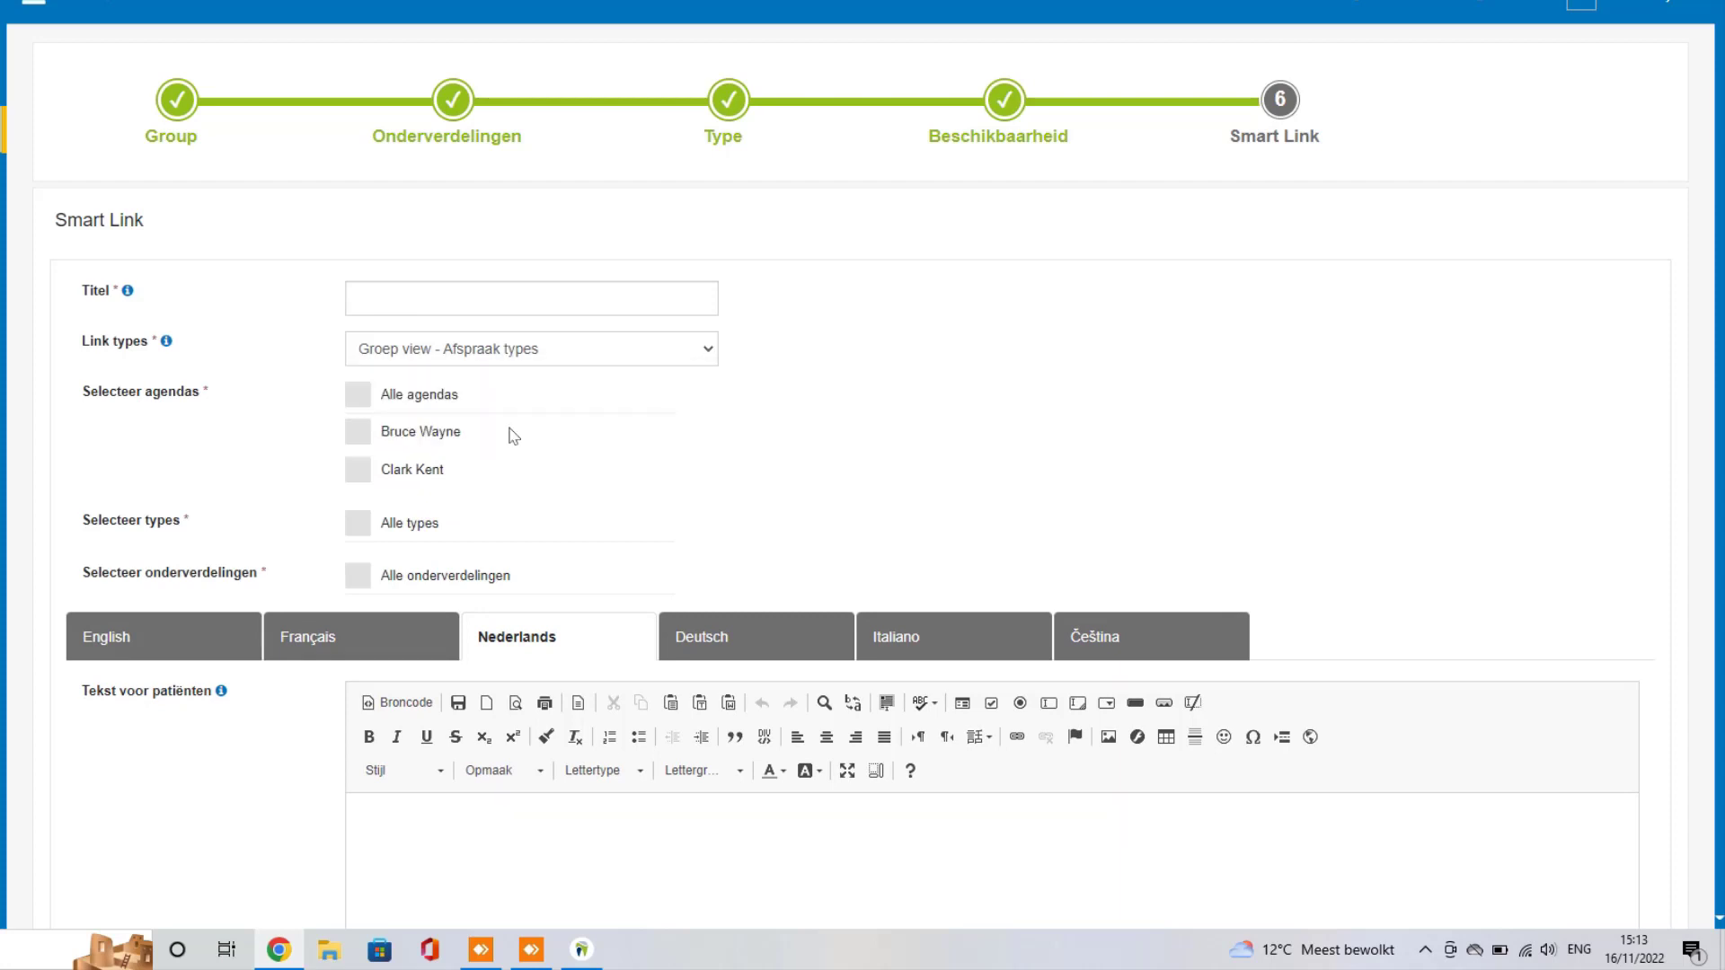
click(358, 397)
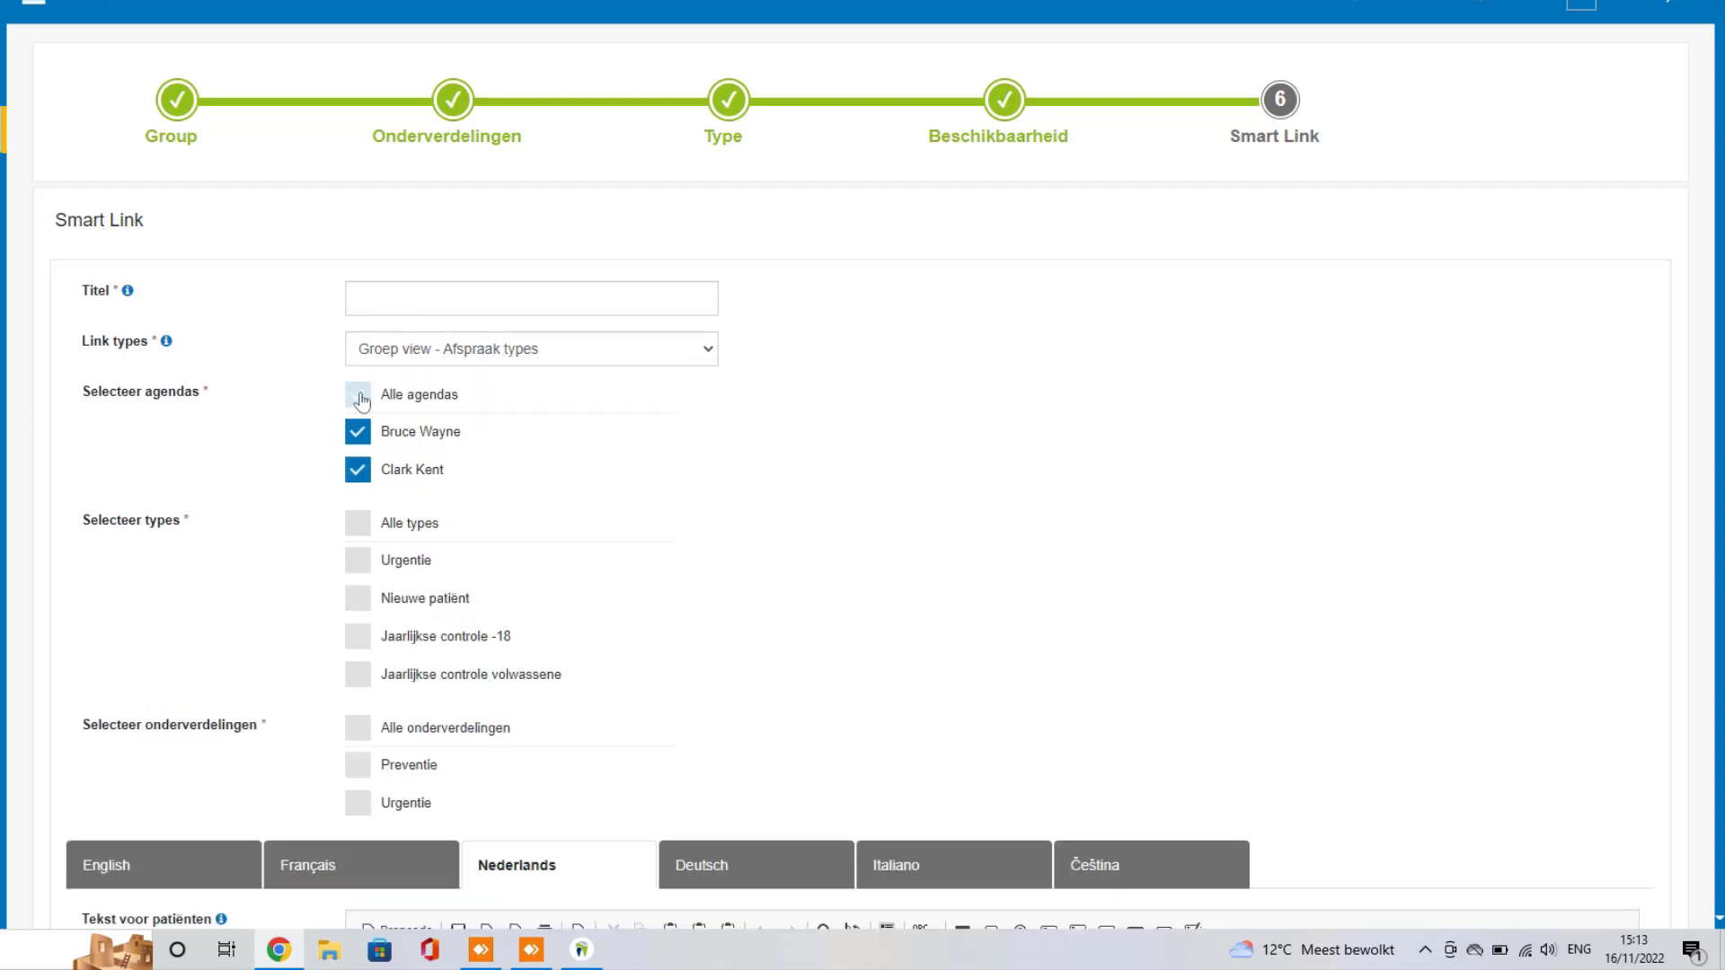
click(380, 300)
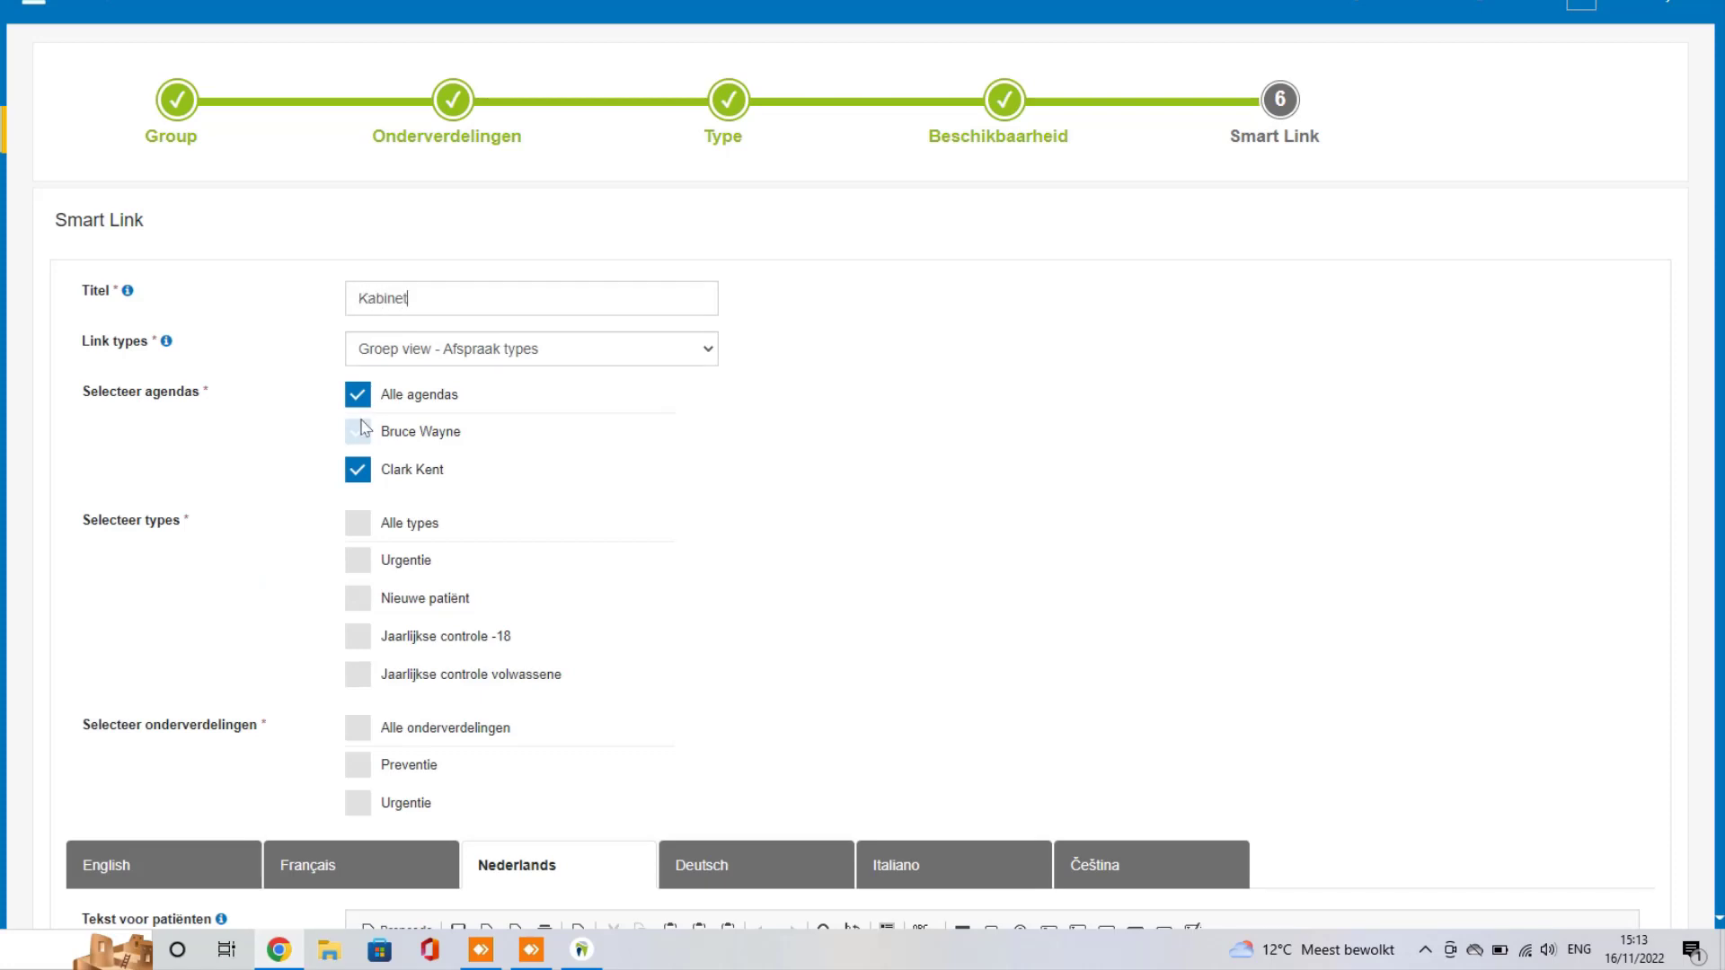
click(364, 523)
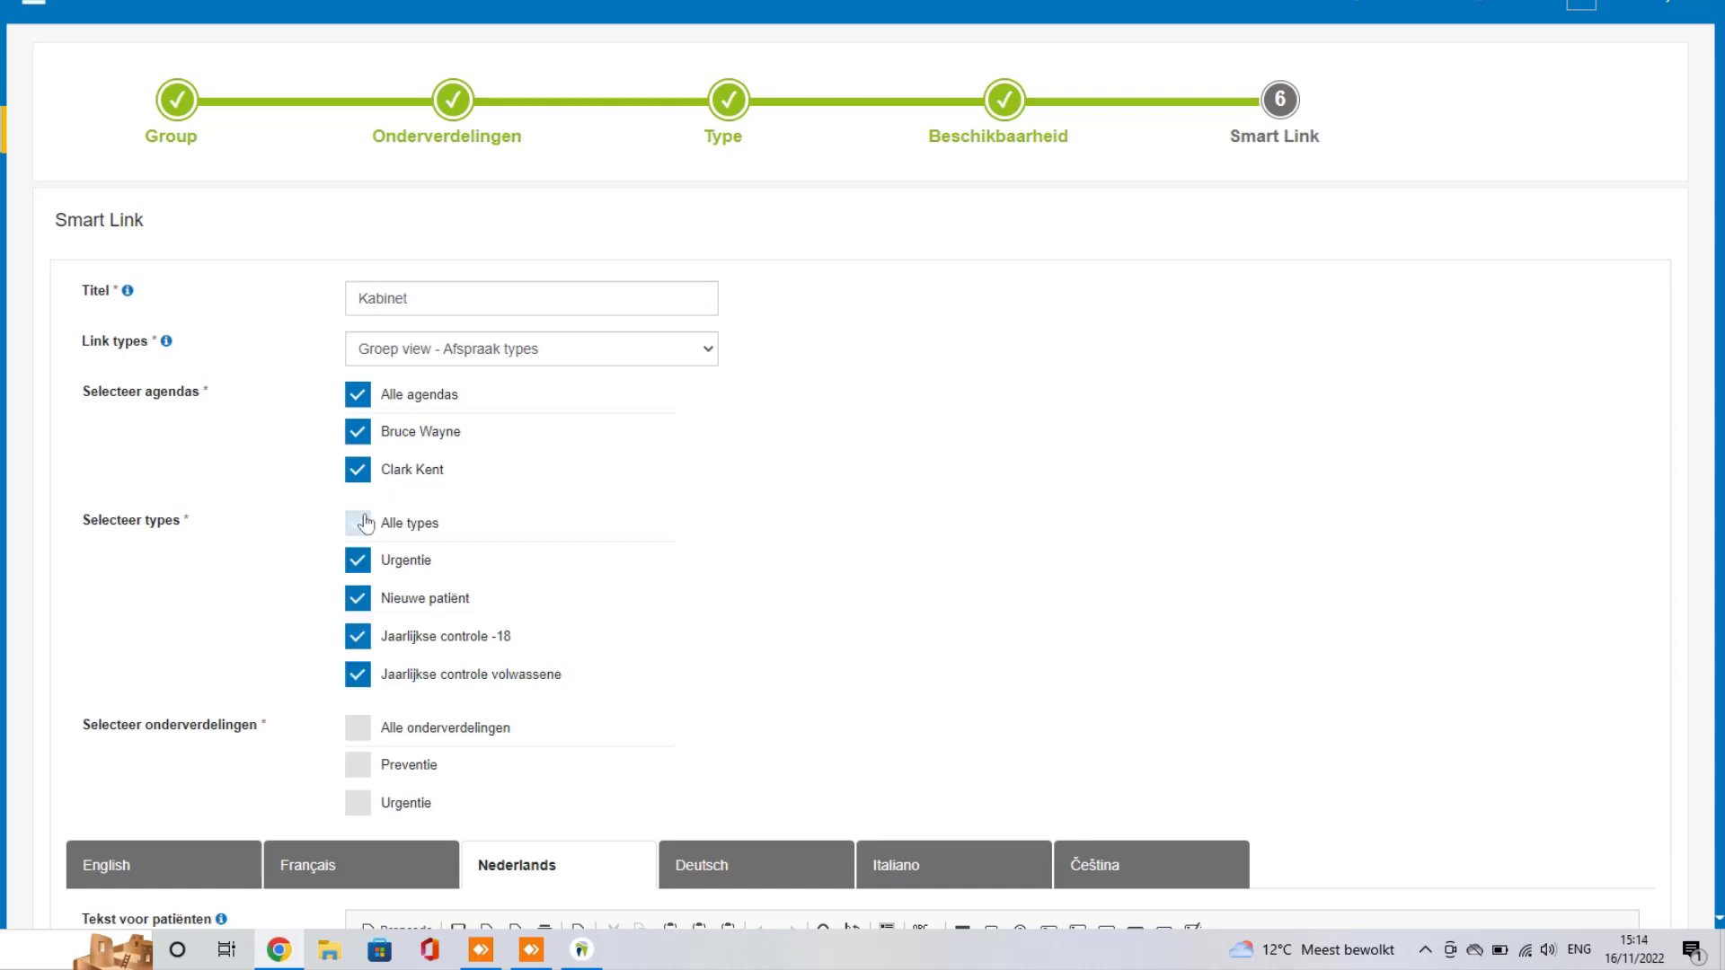
scroll(364, 523, down, 1)
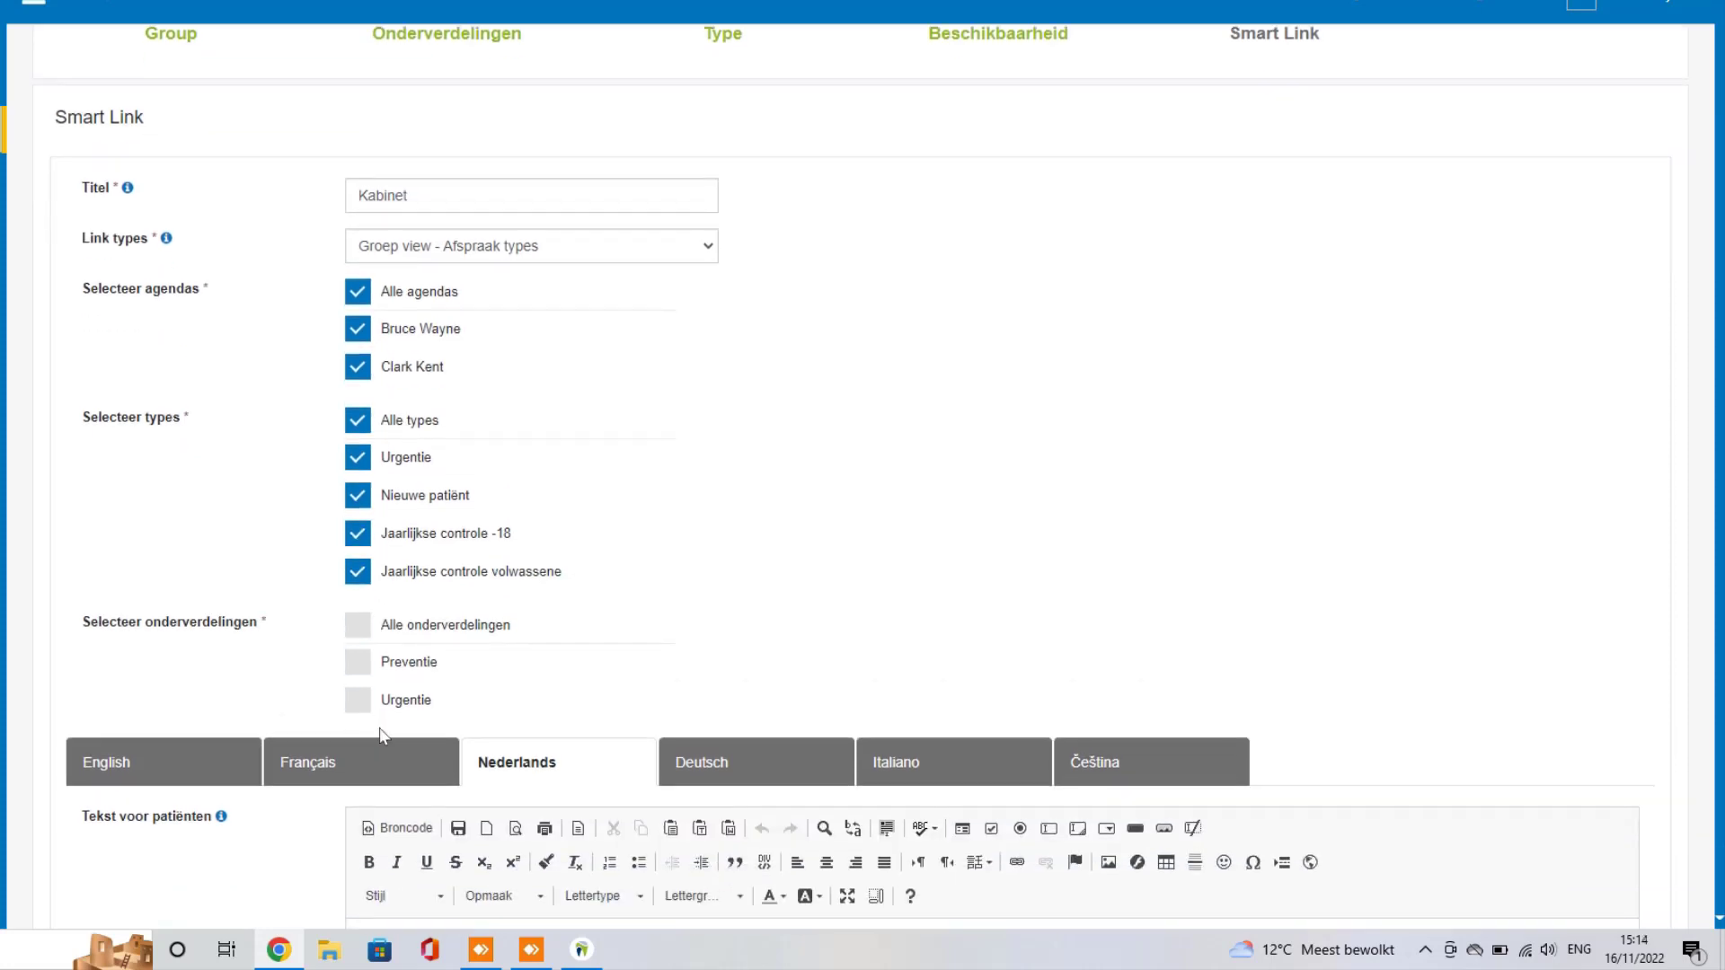
click(361, 629)
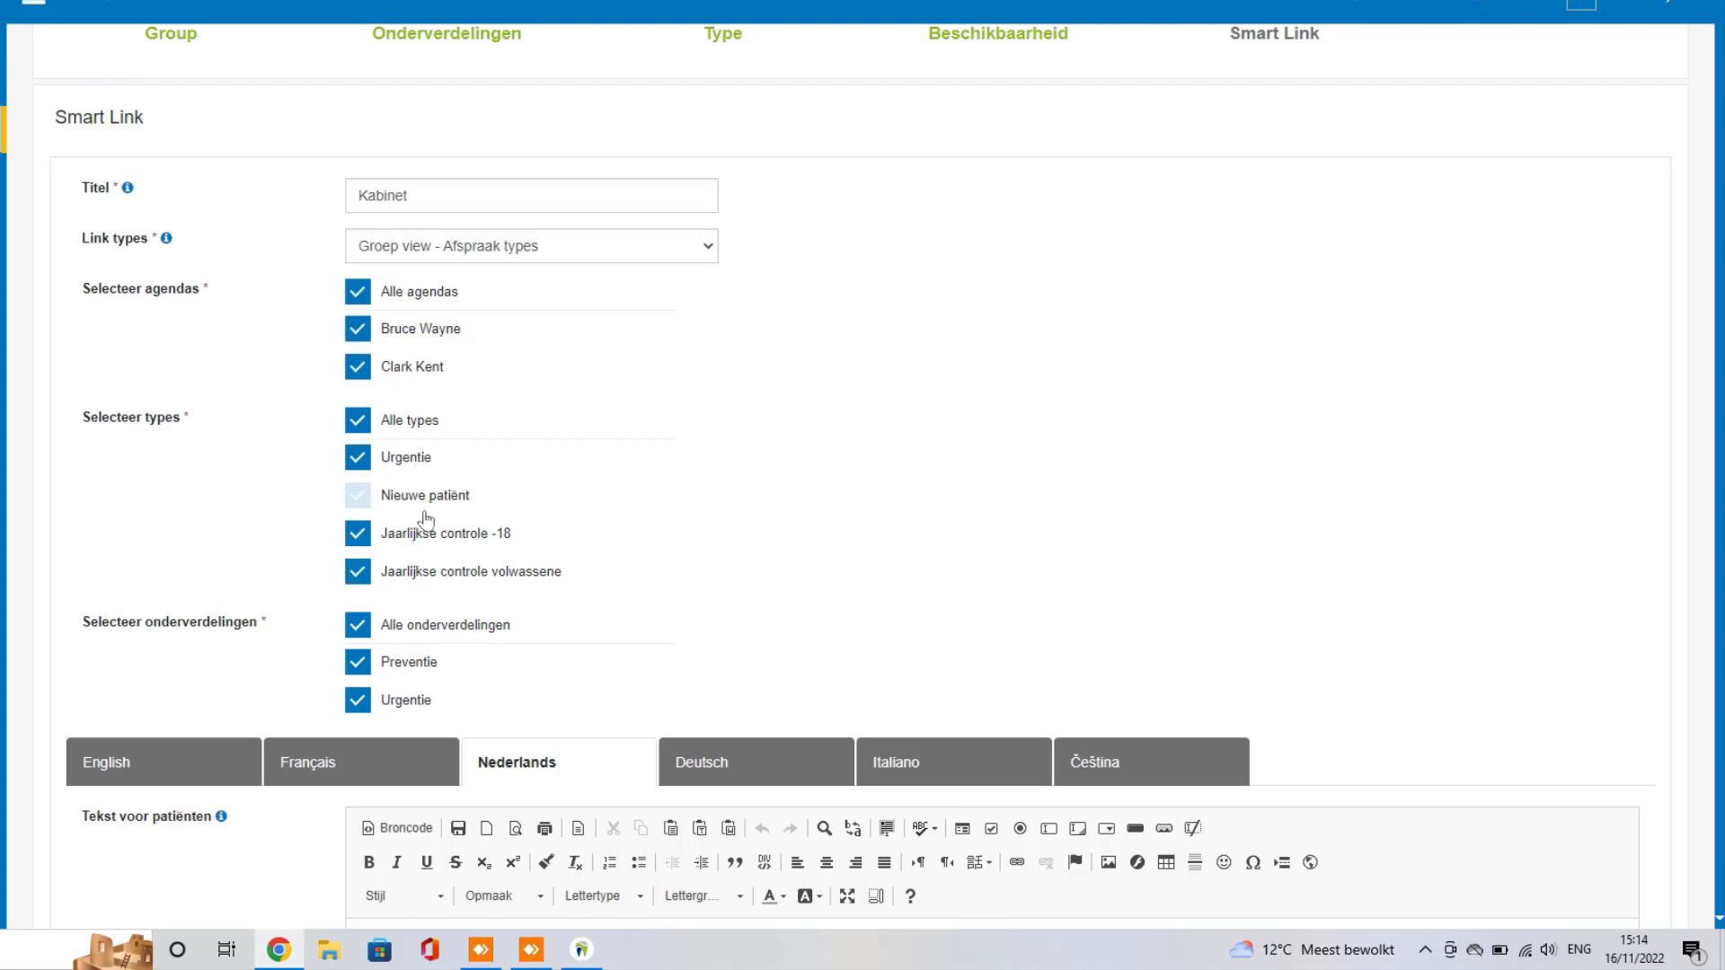
Step: Add the patient welcome text 'Welkom in het Baand' and save the Kabinet link
scroll(909, 408, down, 5)
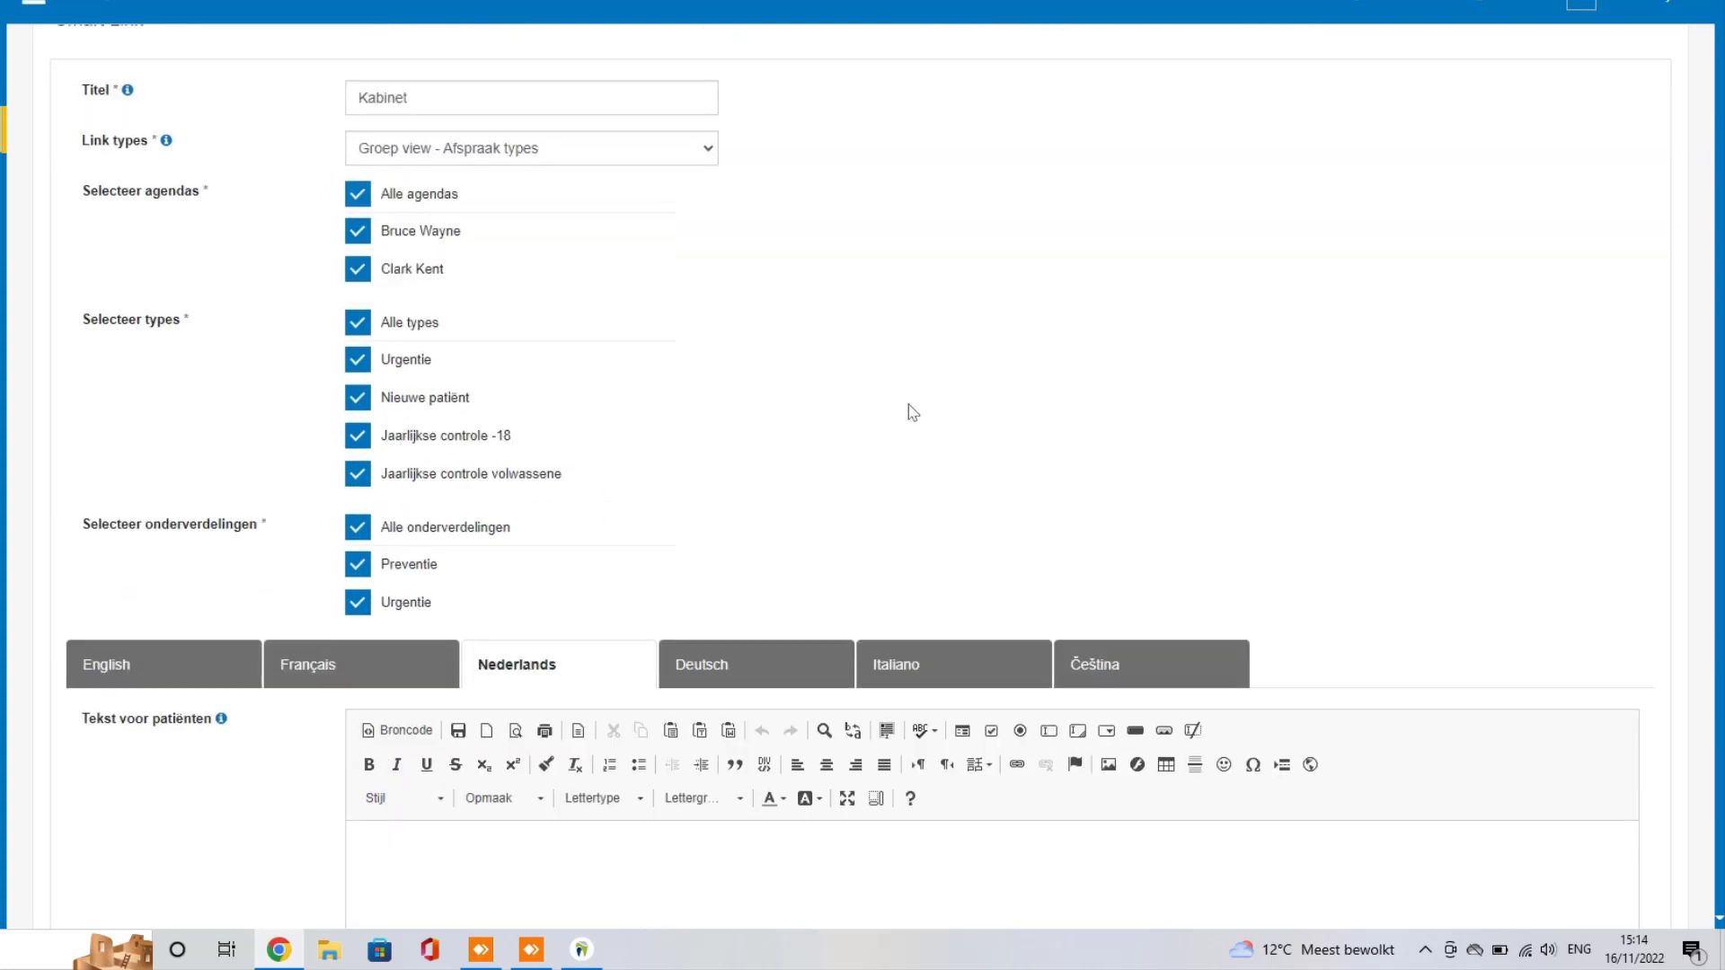
click(600, 555)
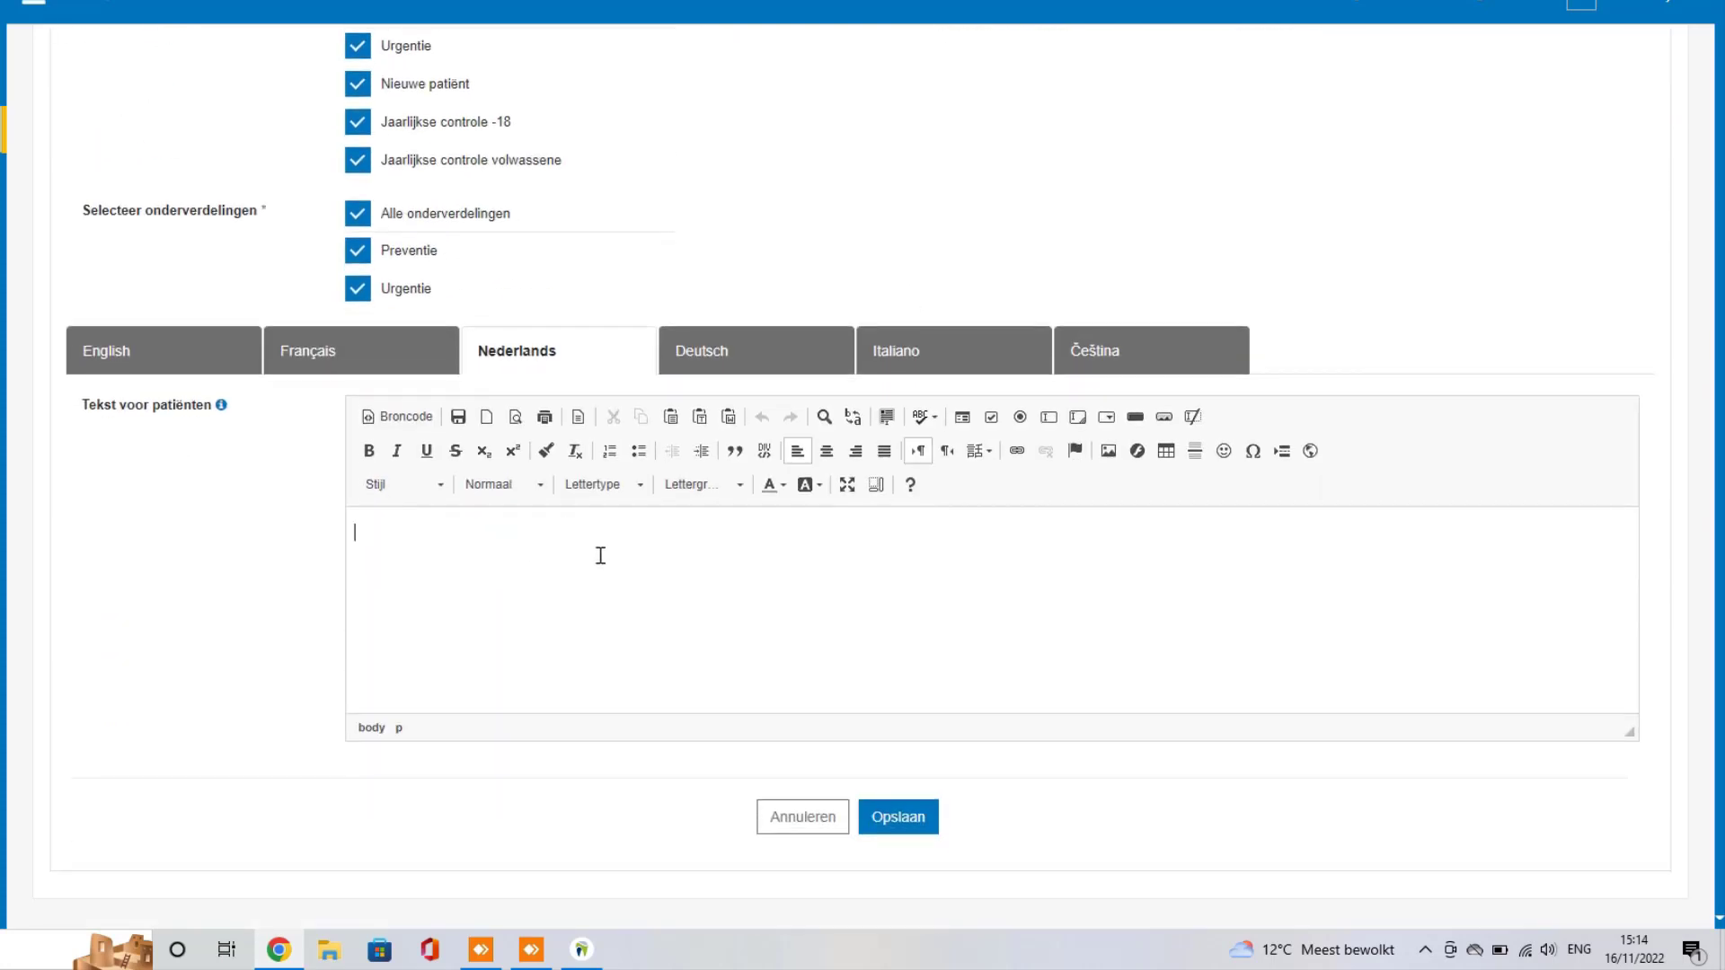
text(Welk)
text(om in het Ba)
text(and)
click(906, 821)
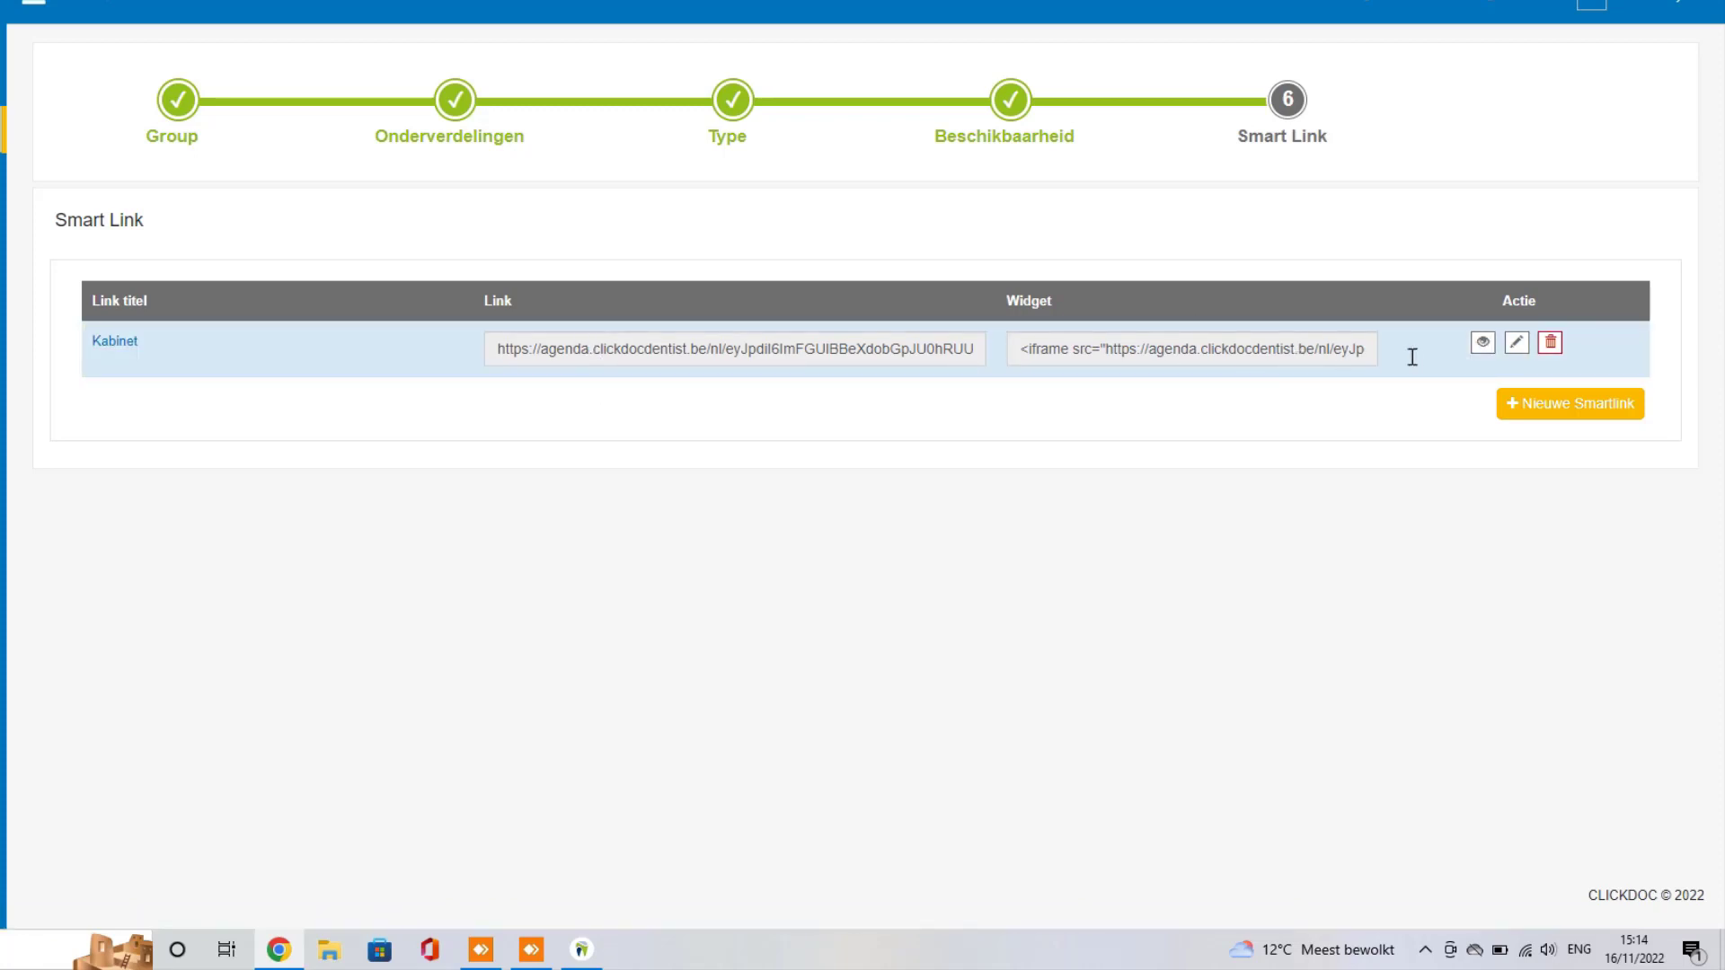
Step: Preview the public Kabinet booking page and check the practice's patient note
click(1483, 345)
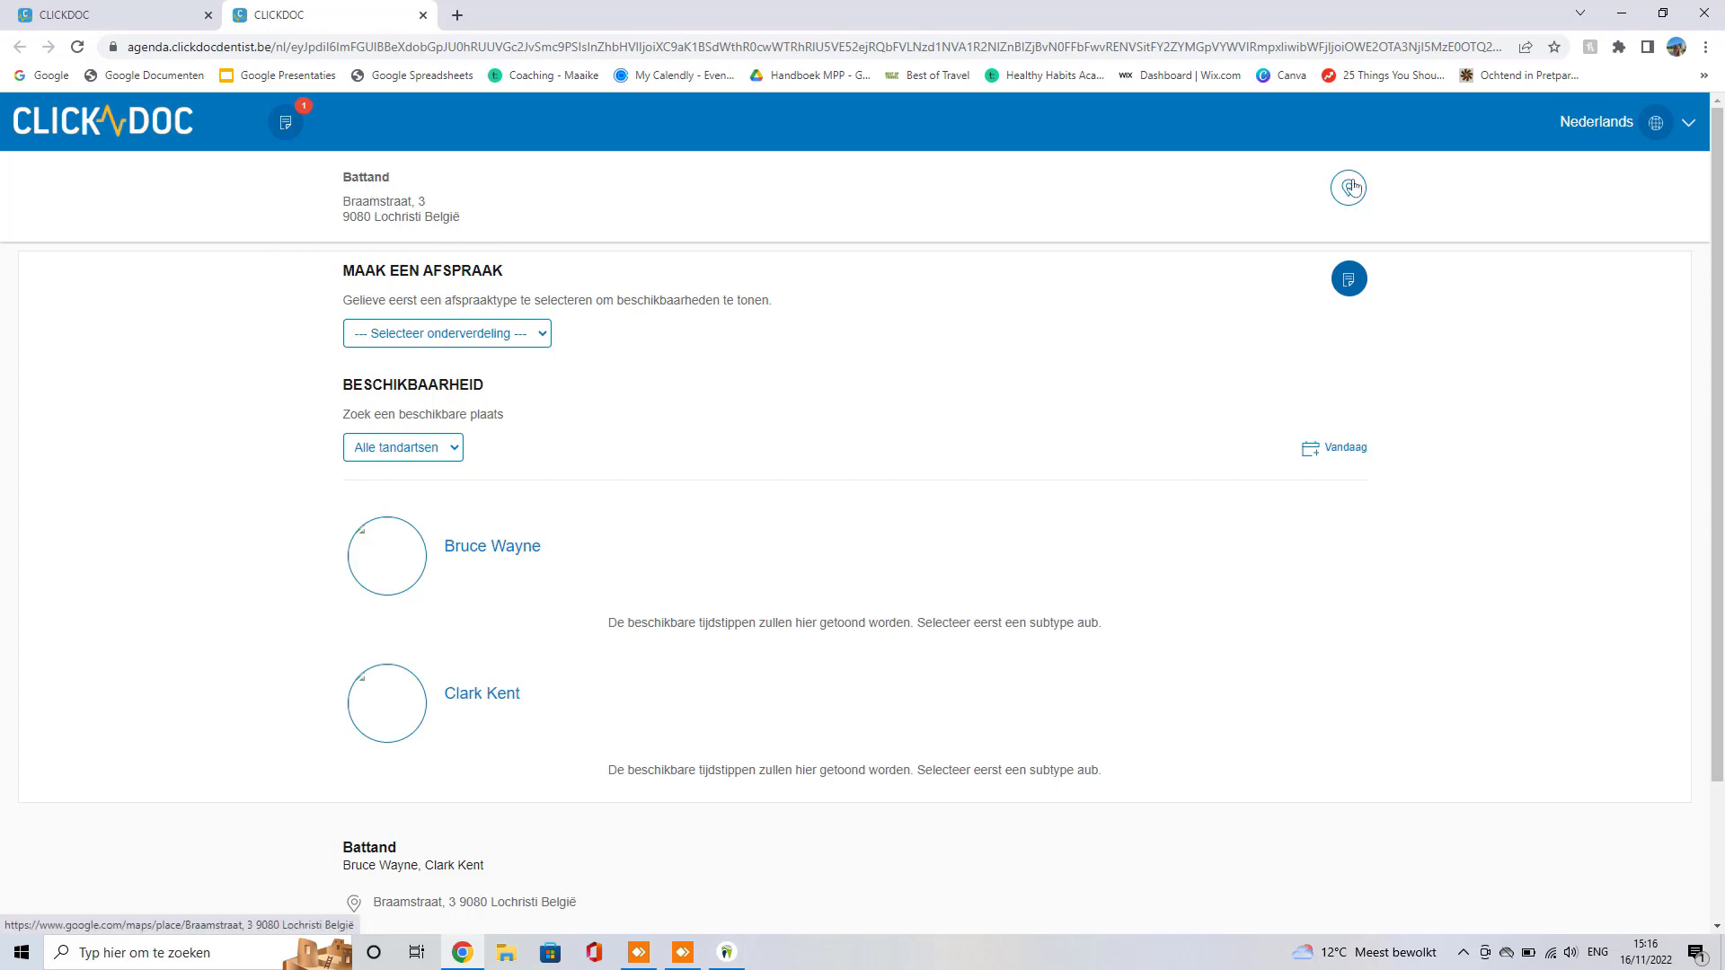
click(286, 125)
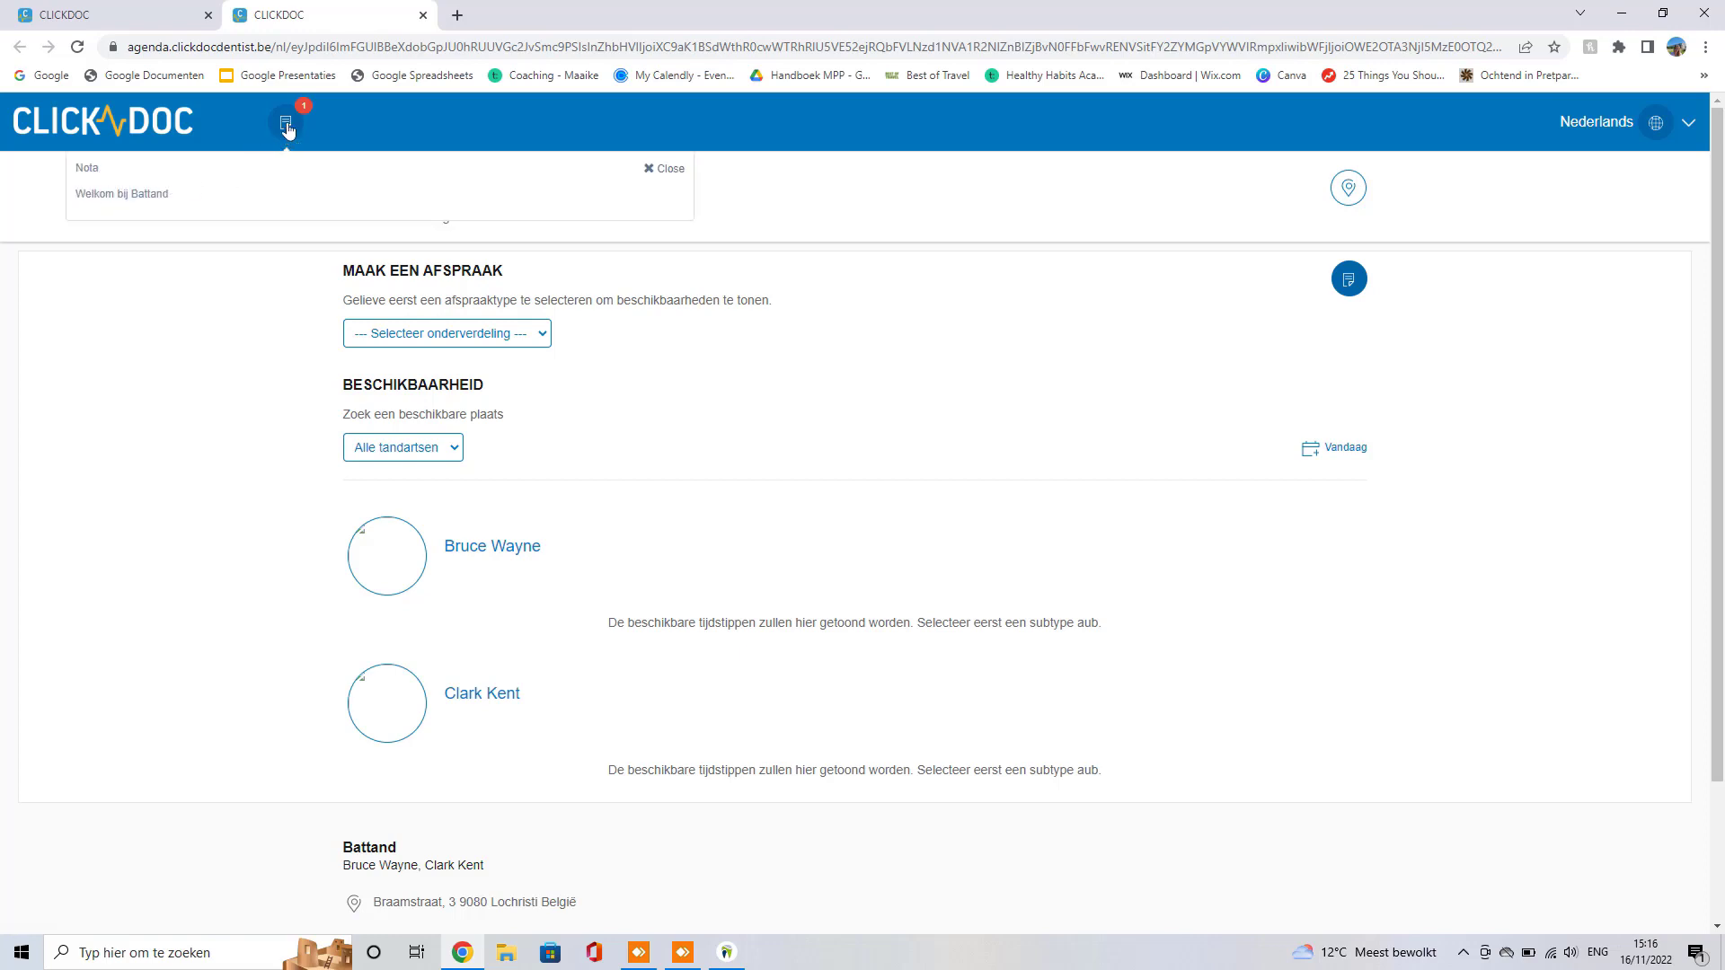
click(286, 123)
Step: Compare it with the Kabinet edit form in the admin tab, then return to the booking page
click(188, 11)
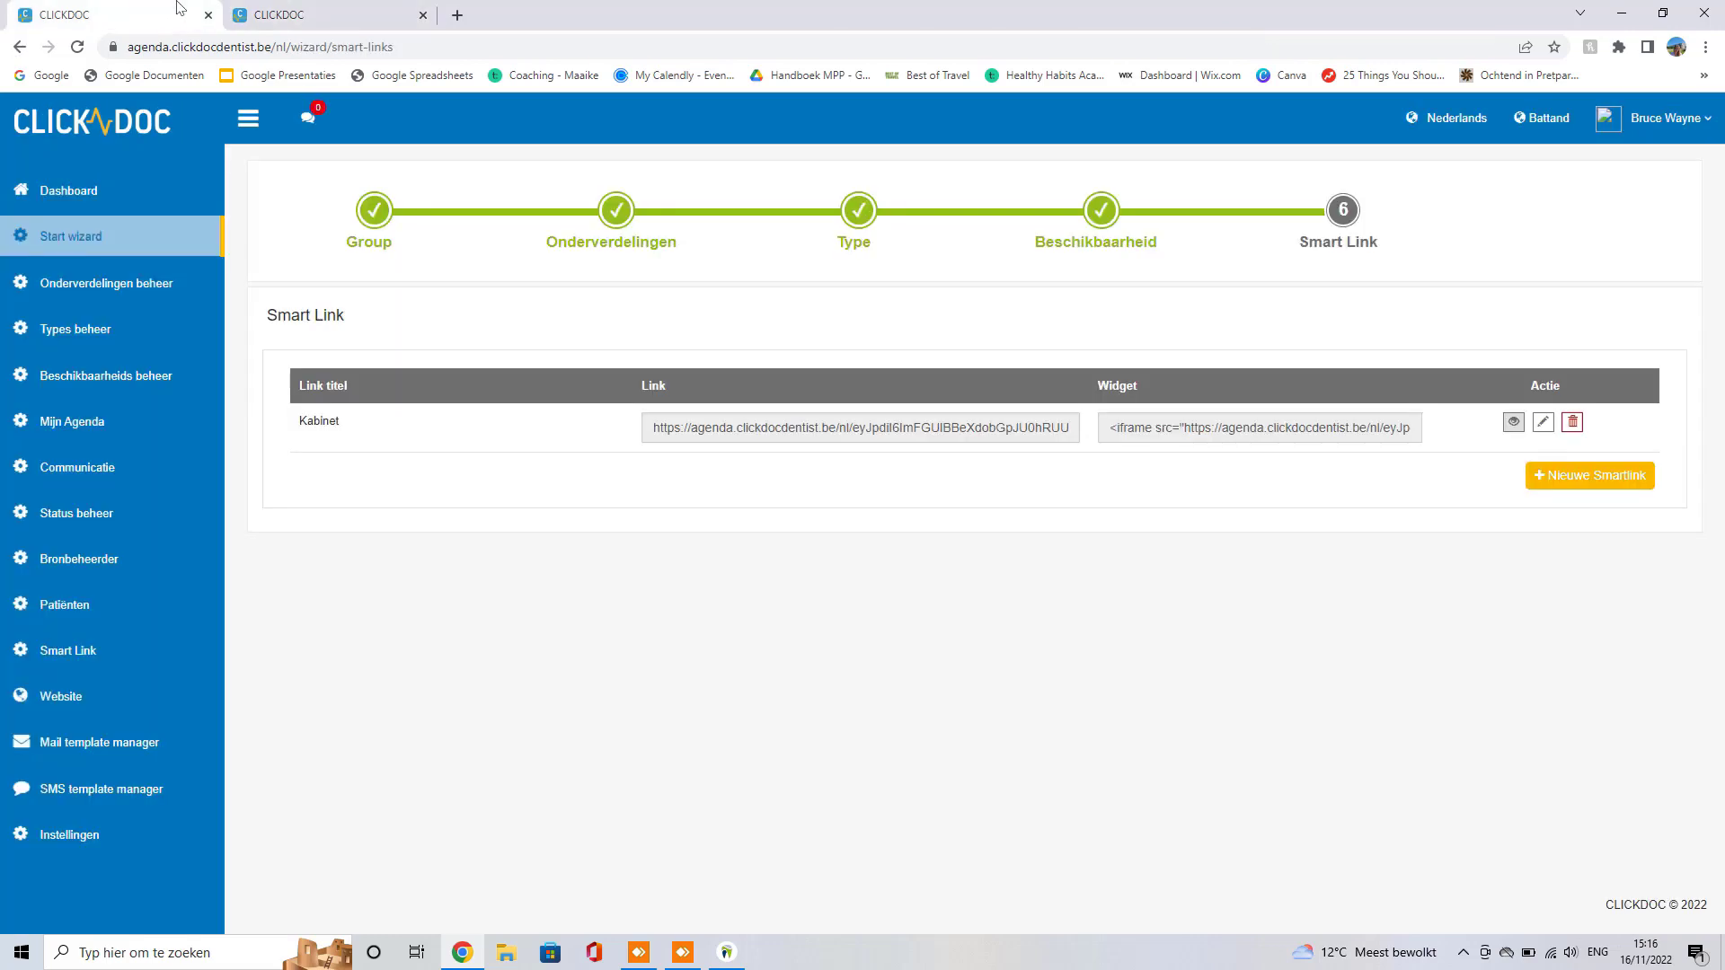
click(1543, 422)
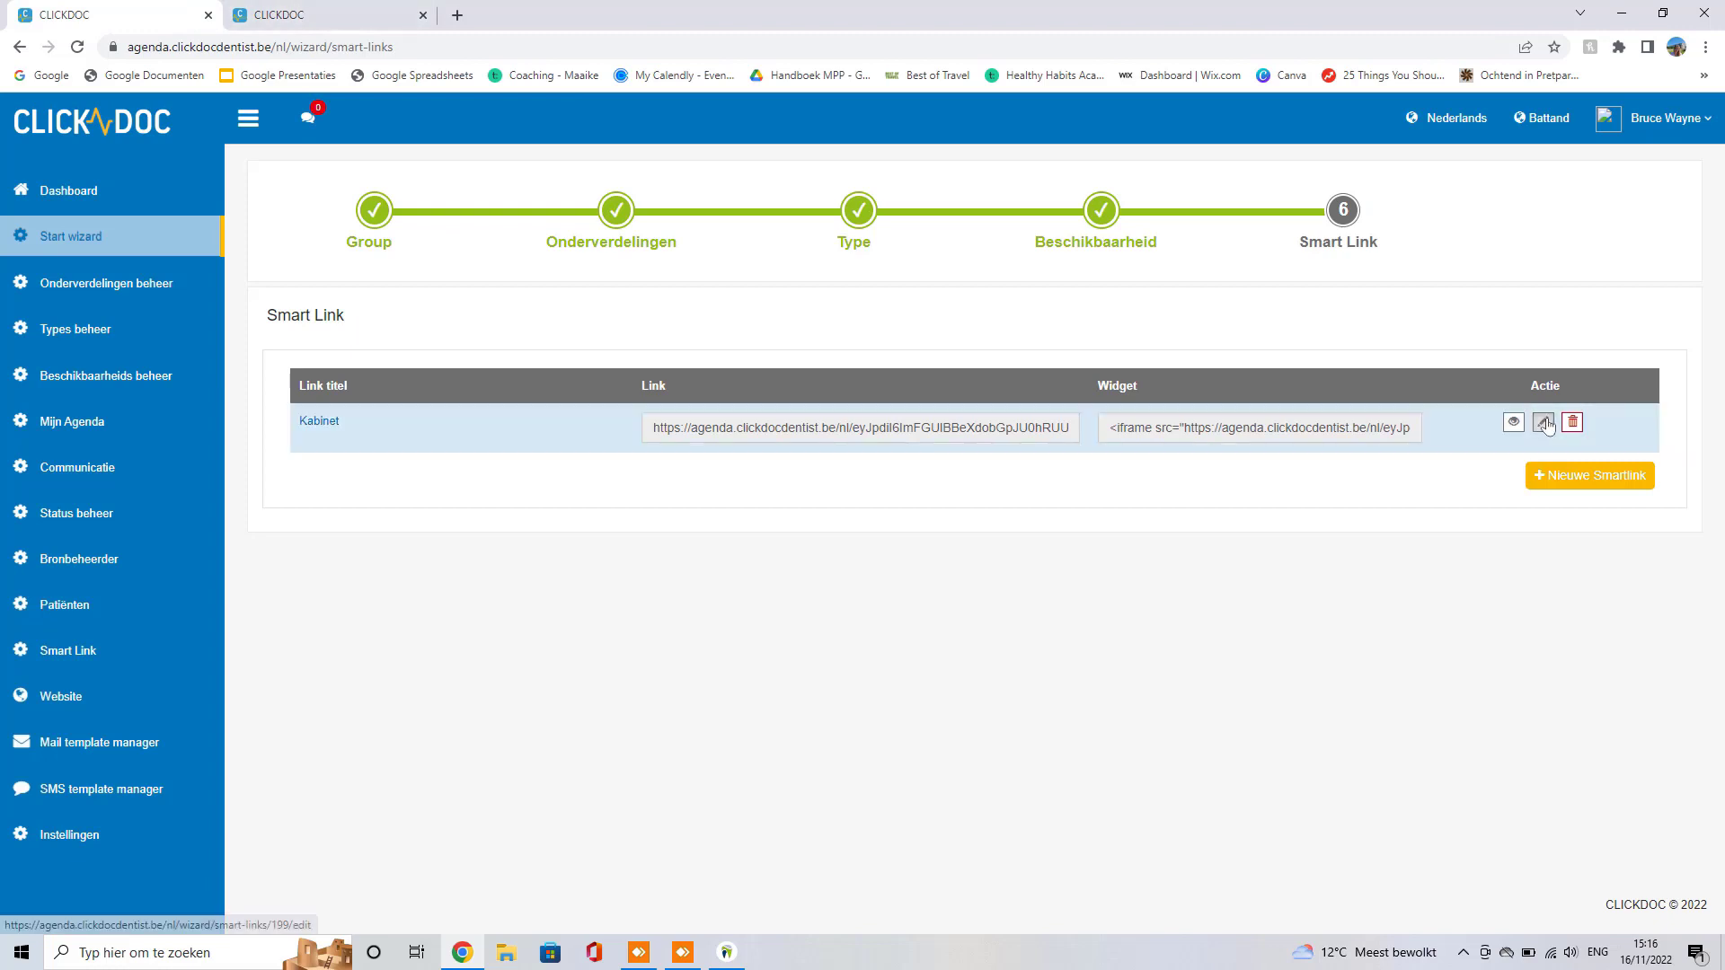
scroll(907, 548, down, 5)
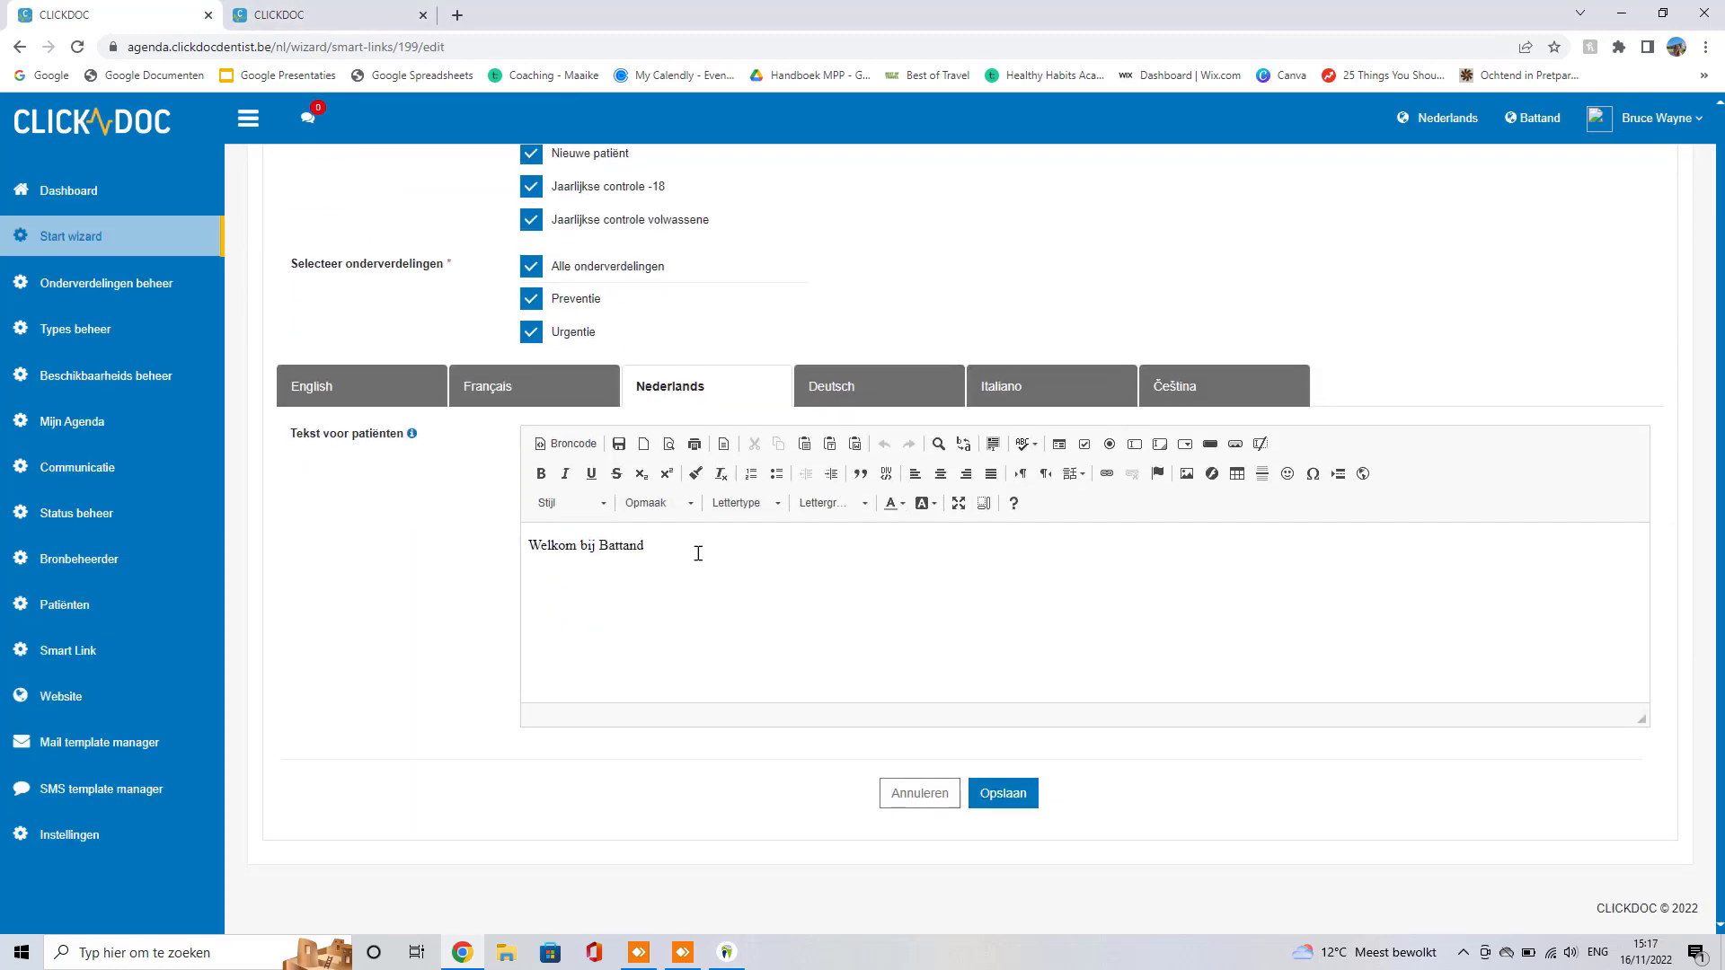
drag(697, 551, 489, 551)
click(297, 15)
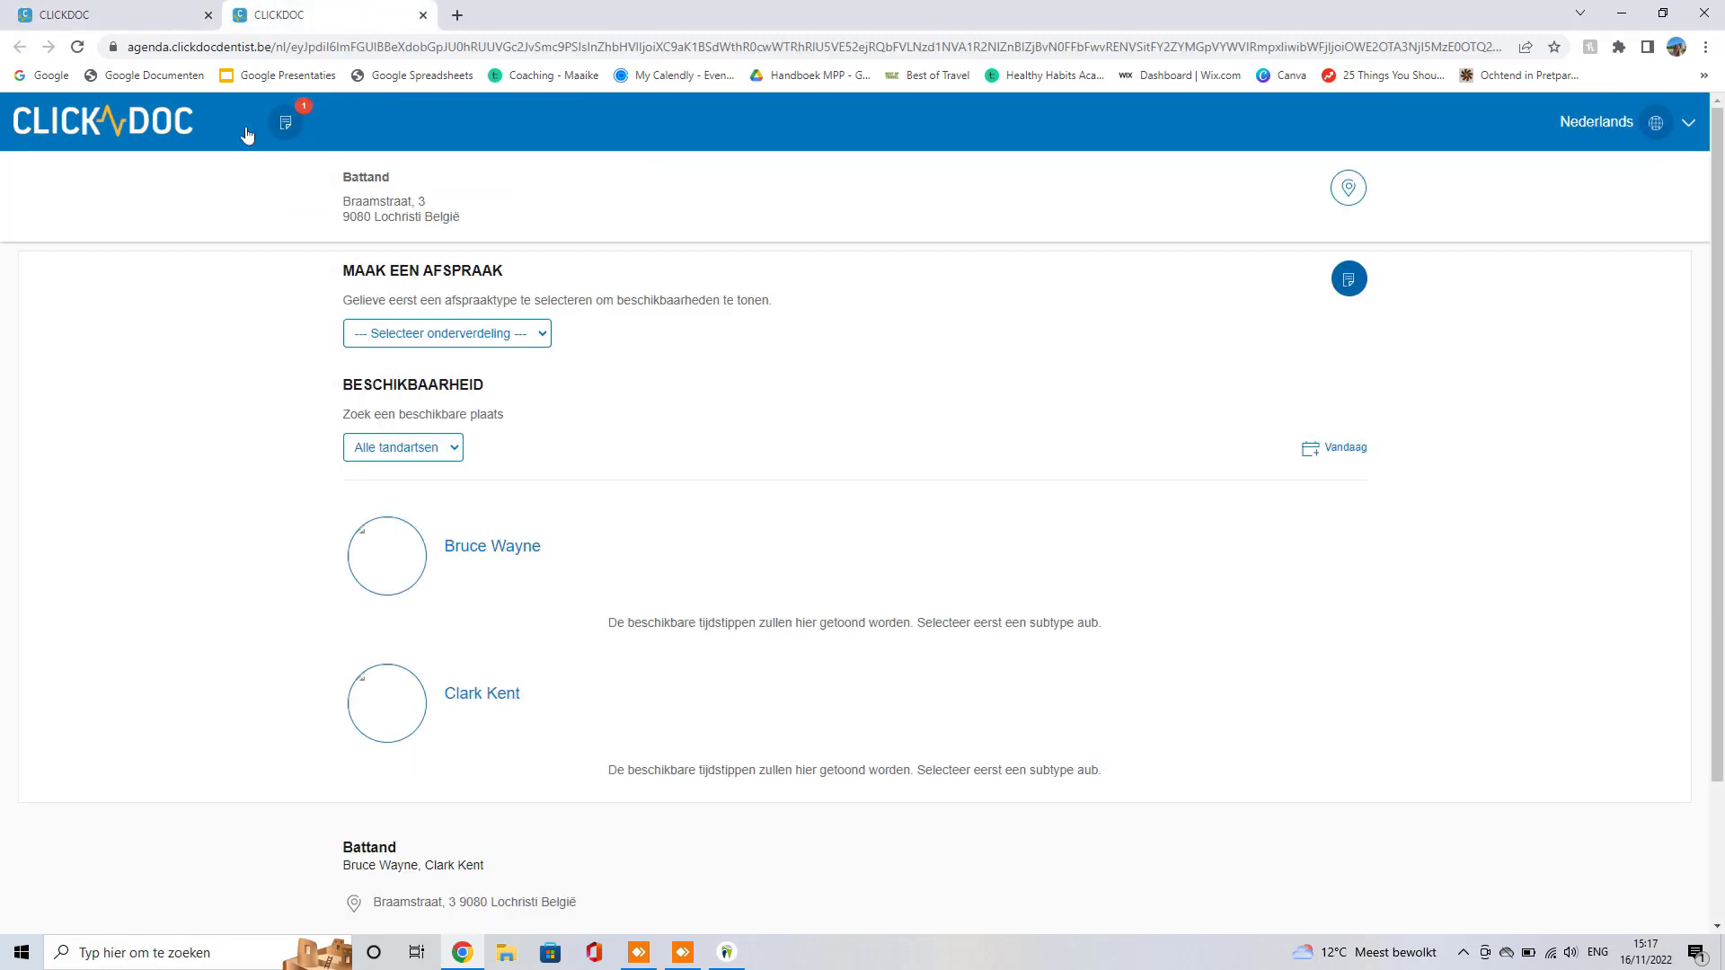
click(531, 338)
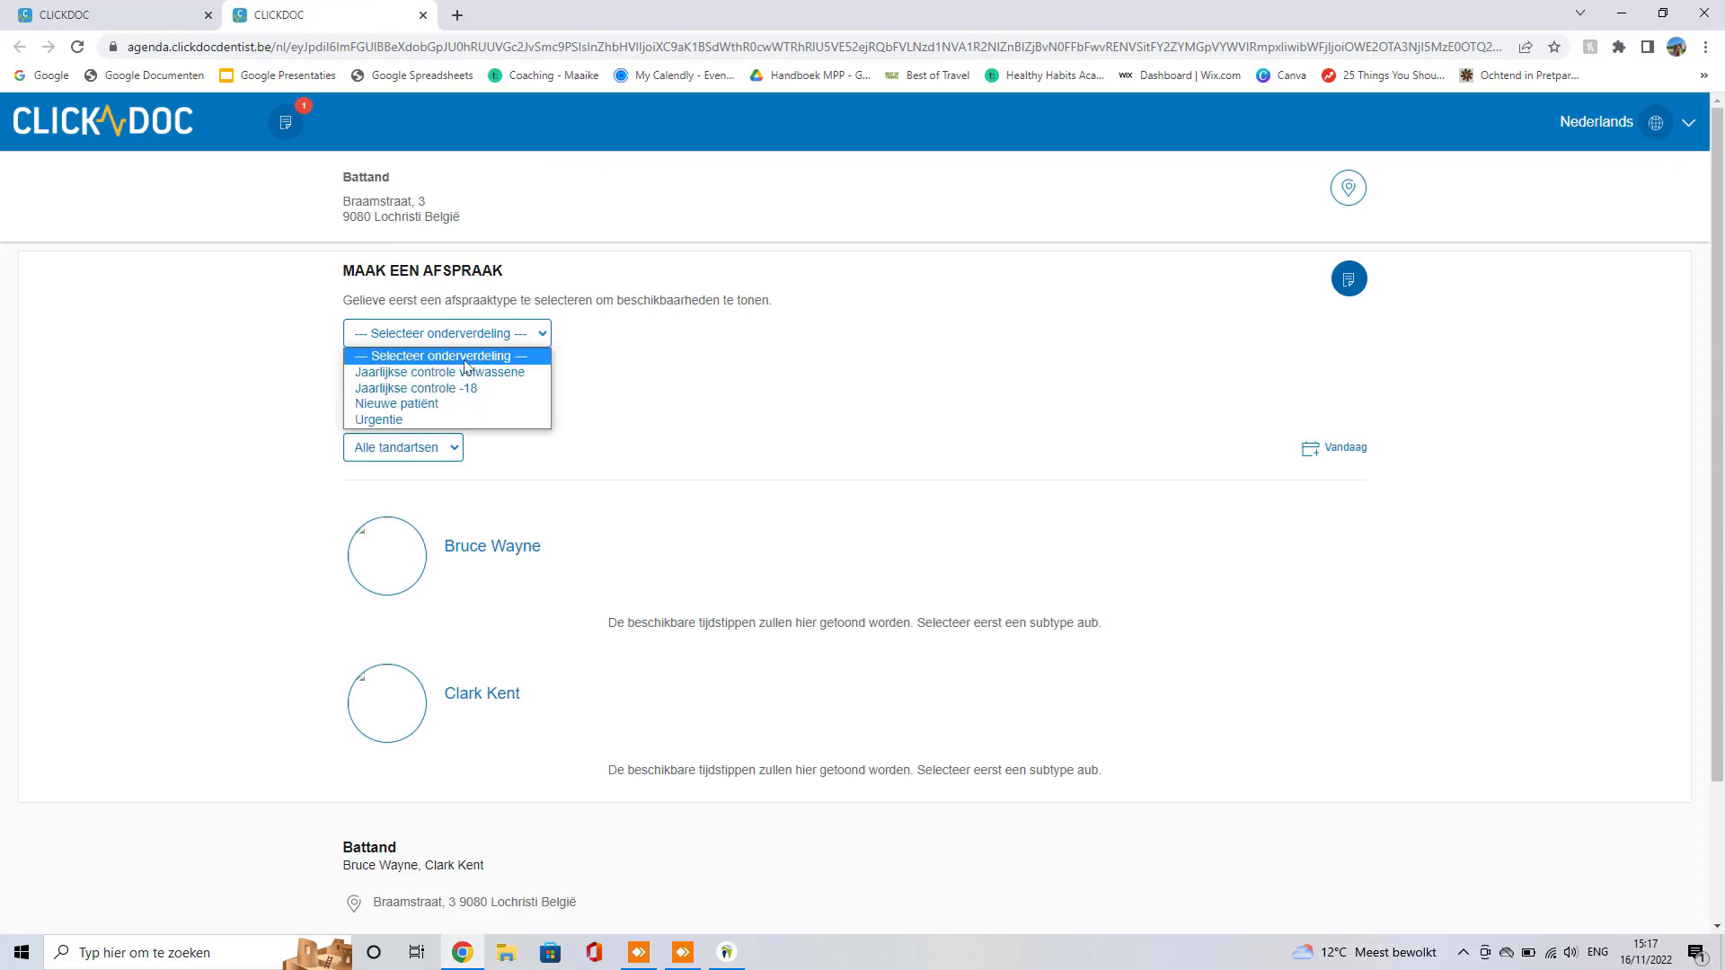
click(434, 373)
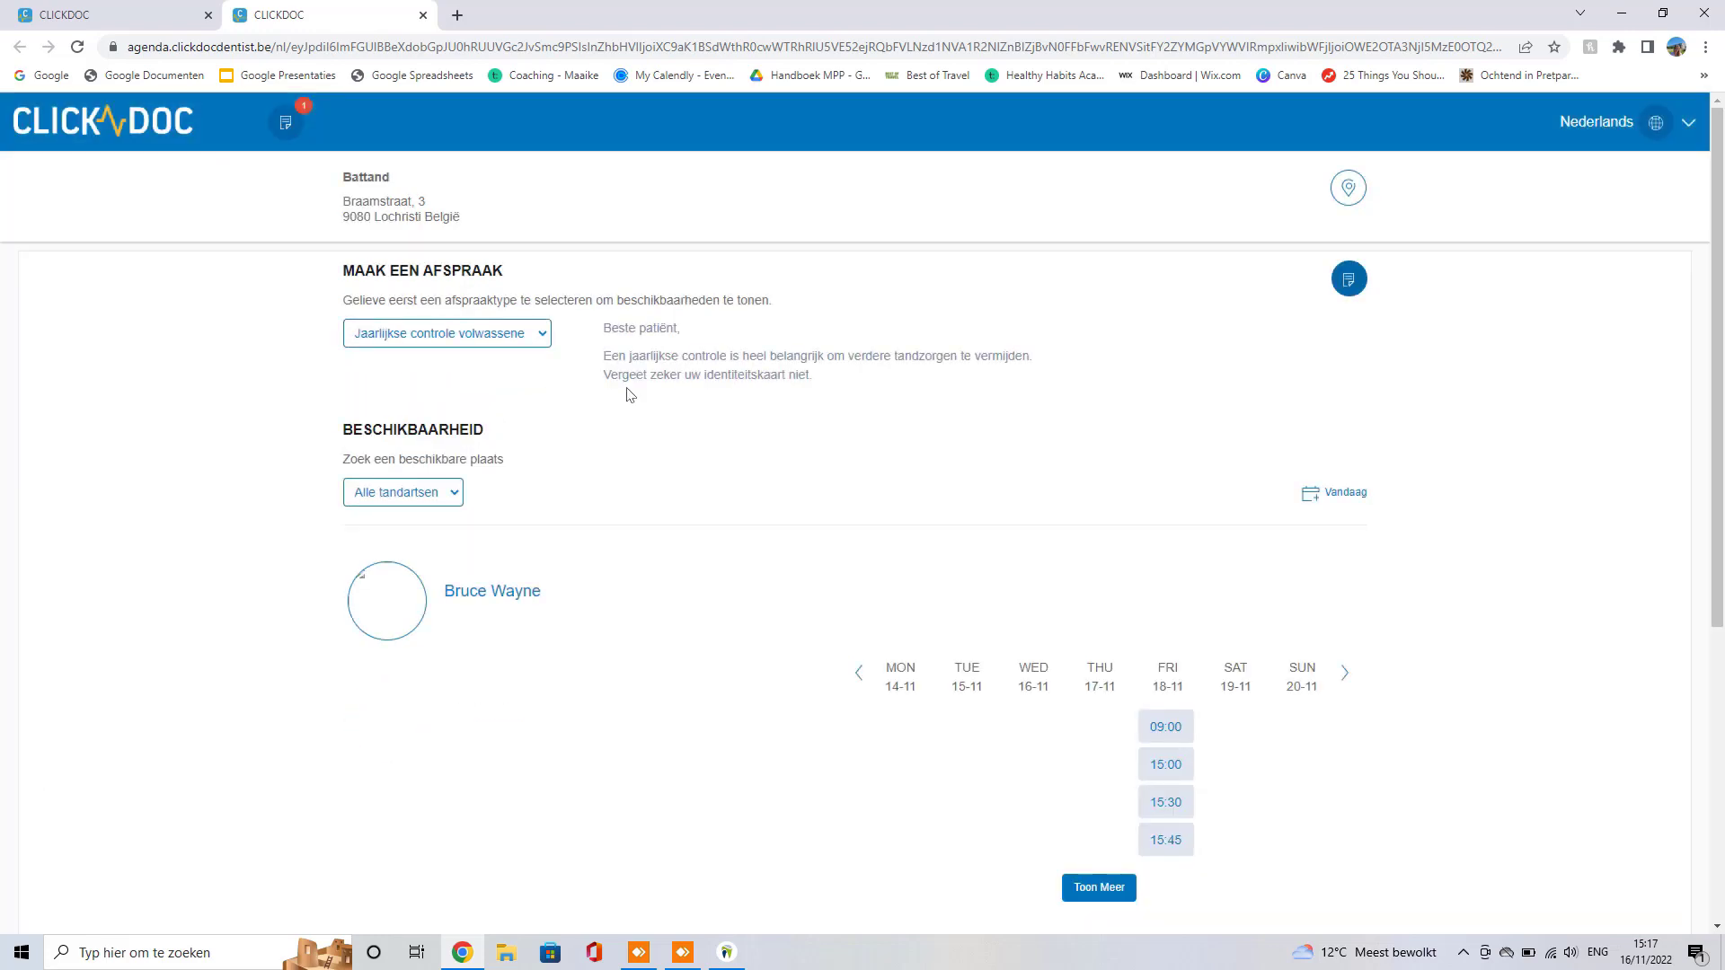
drag(831, 376, 603, 321)
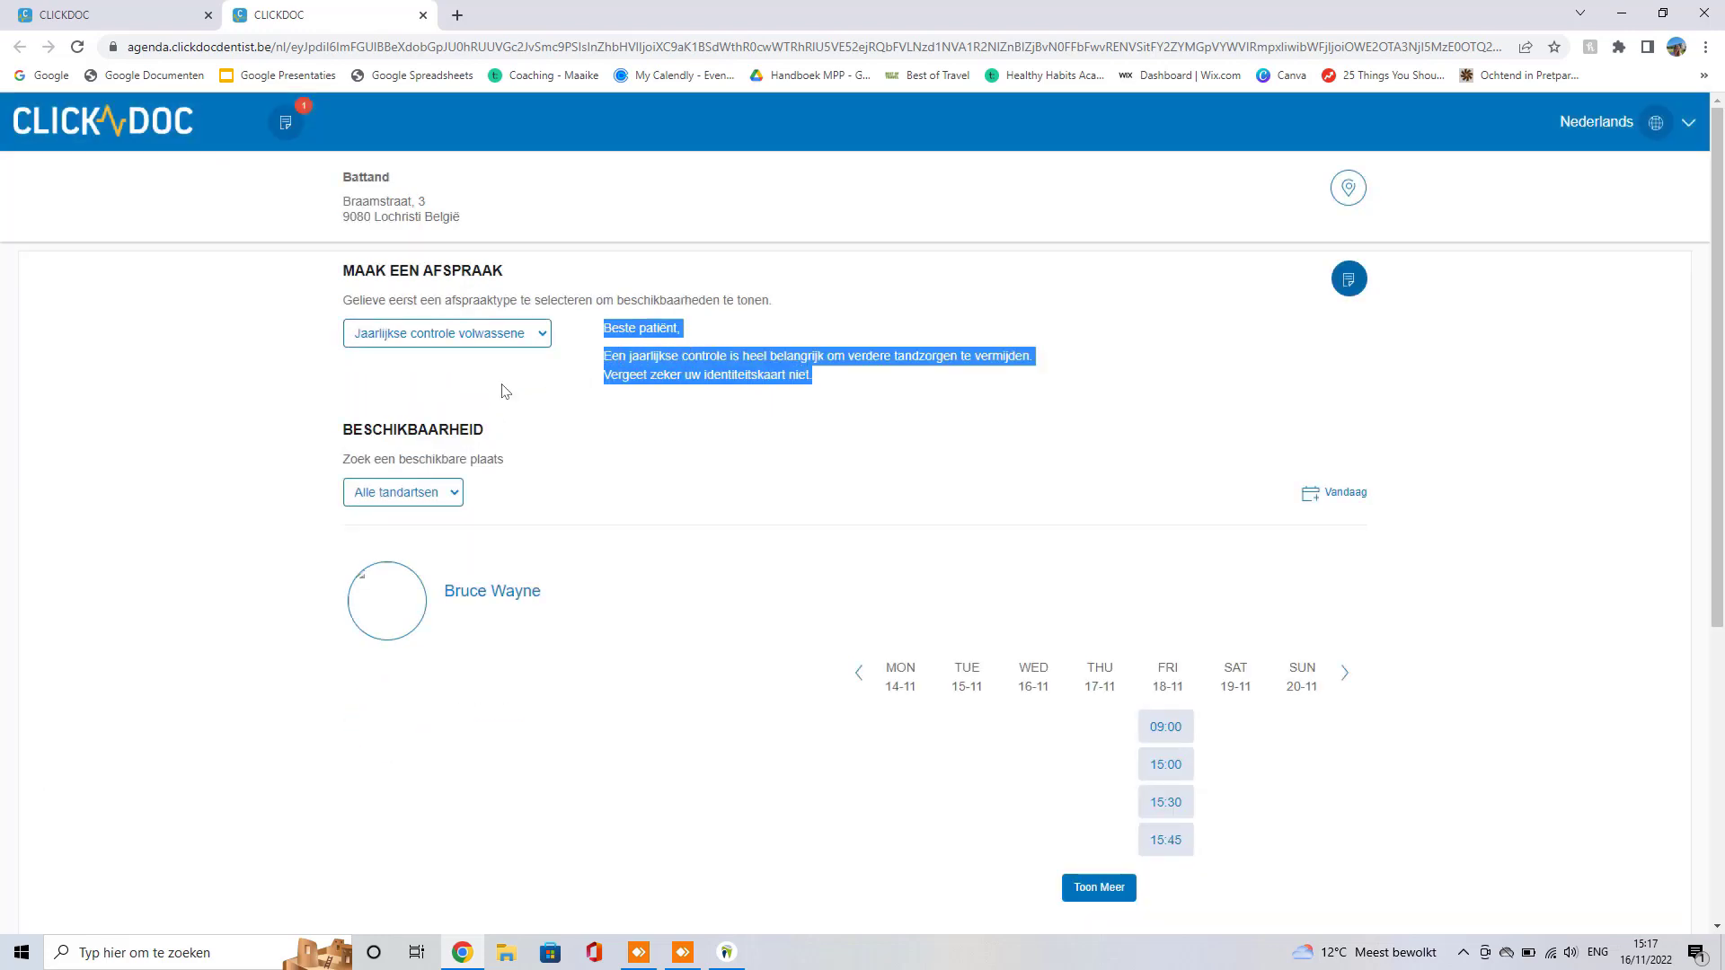
click(312, 429)
scroll(665, 442, down, 4)
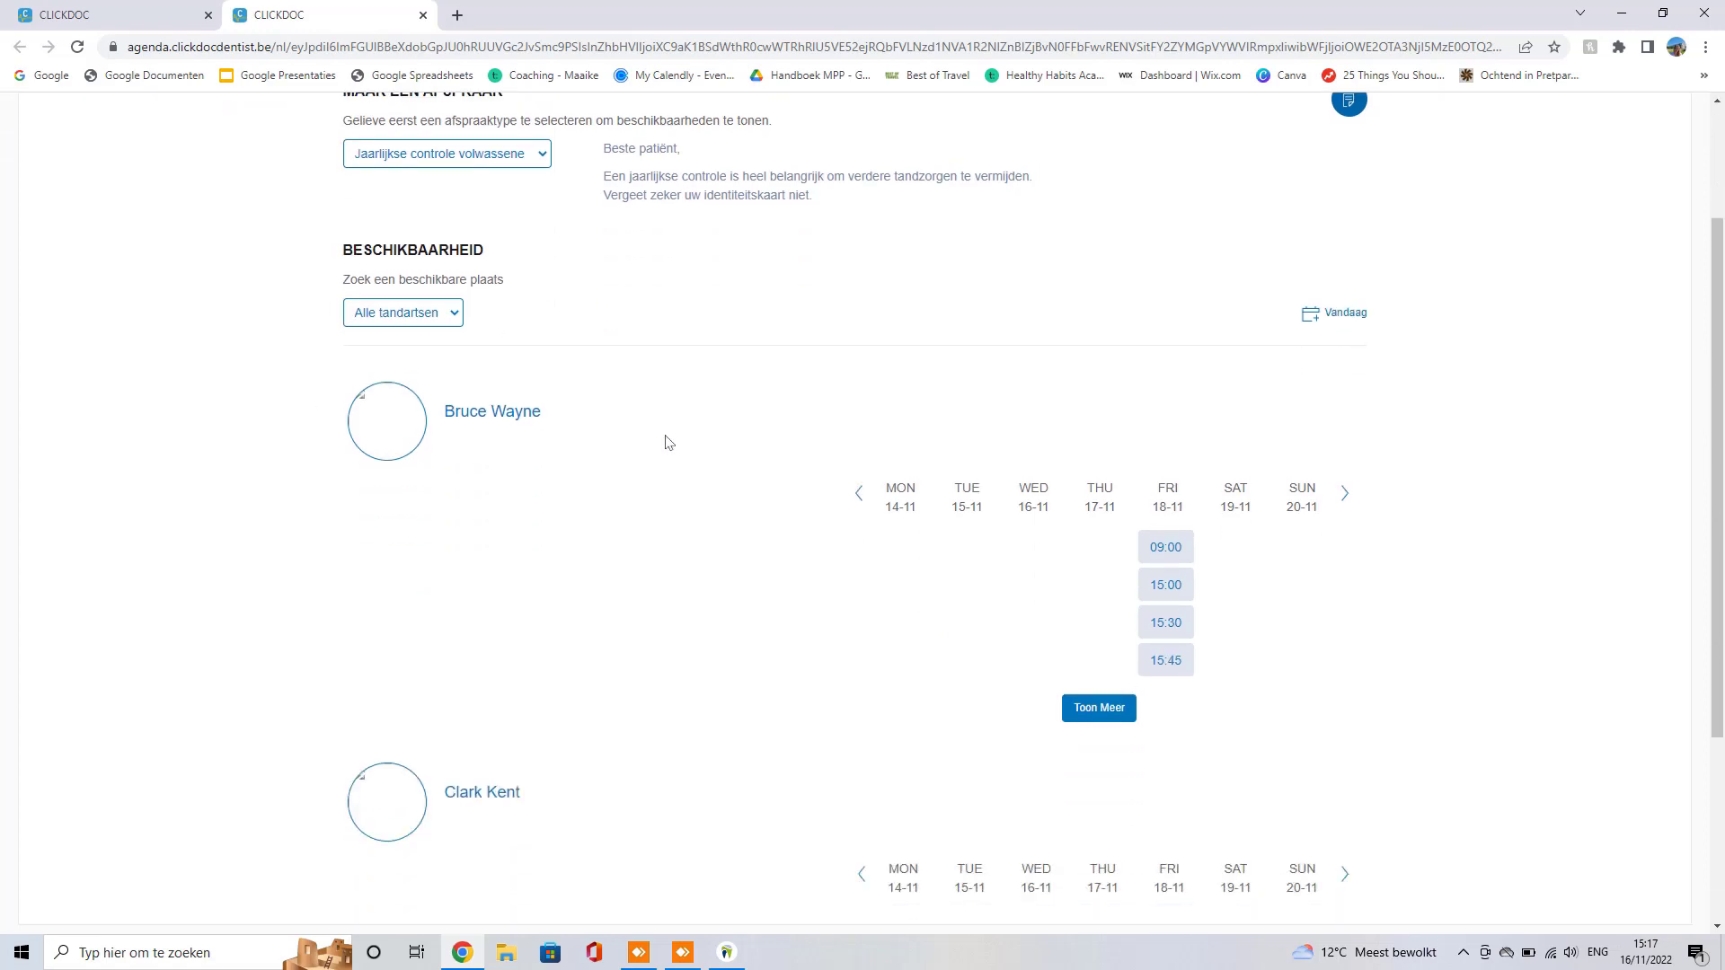
scroll(674, 445, up, 3)
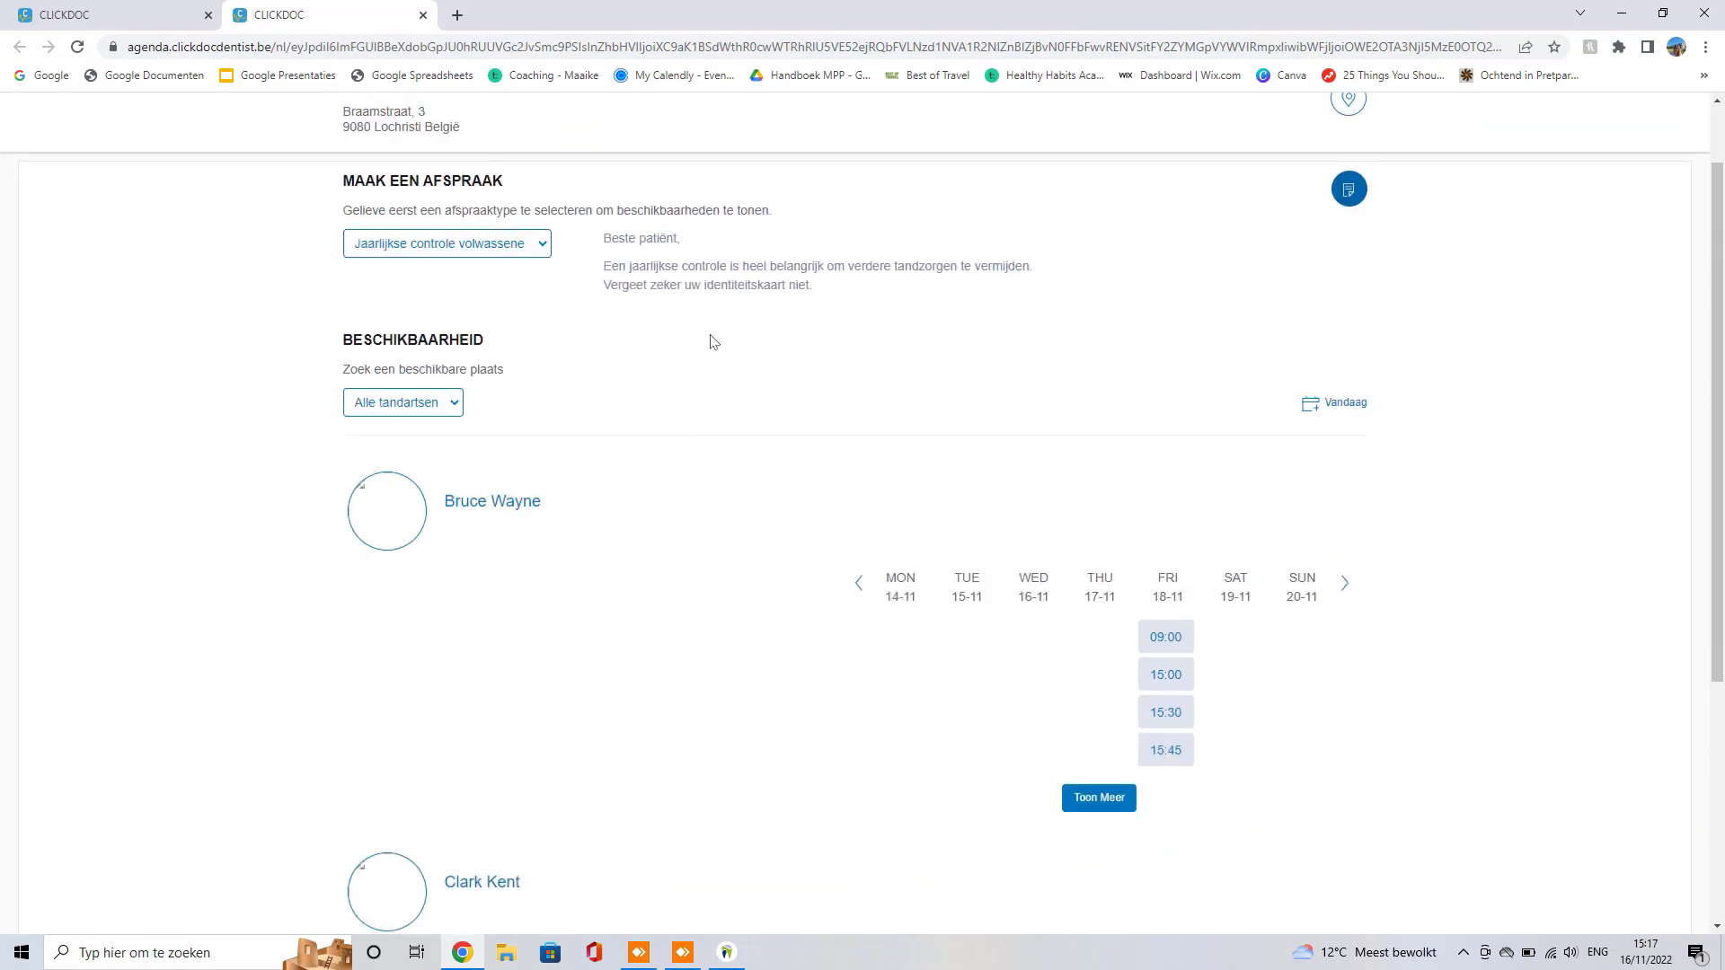
scroll(710, 341, down, 3)
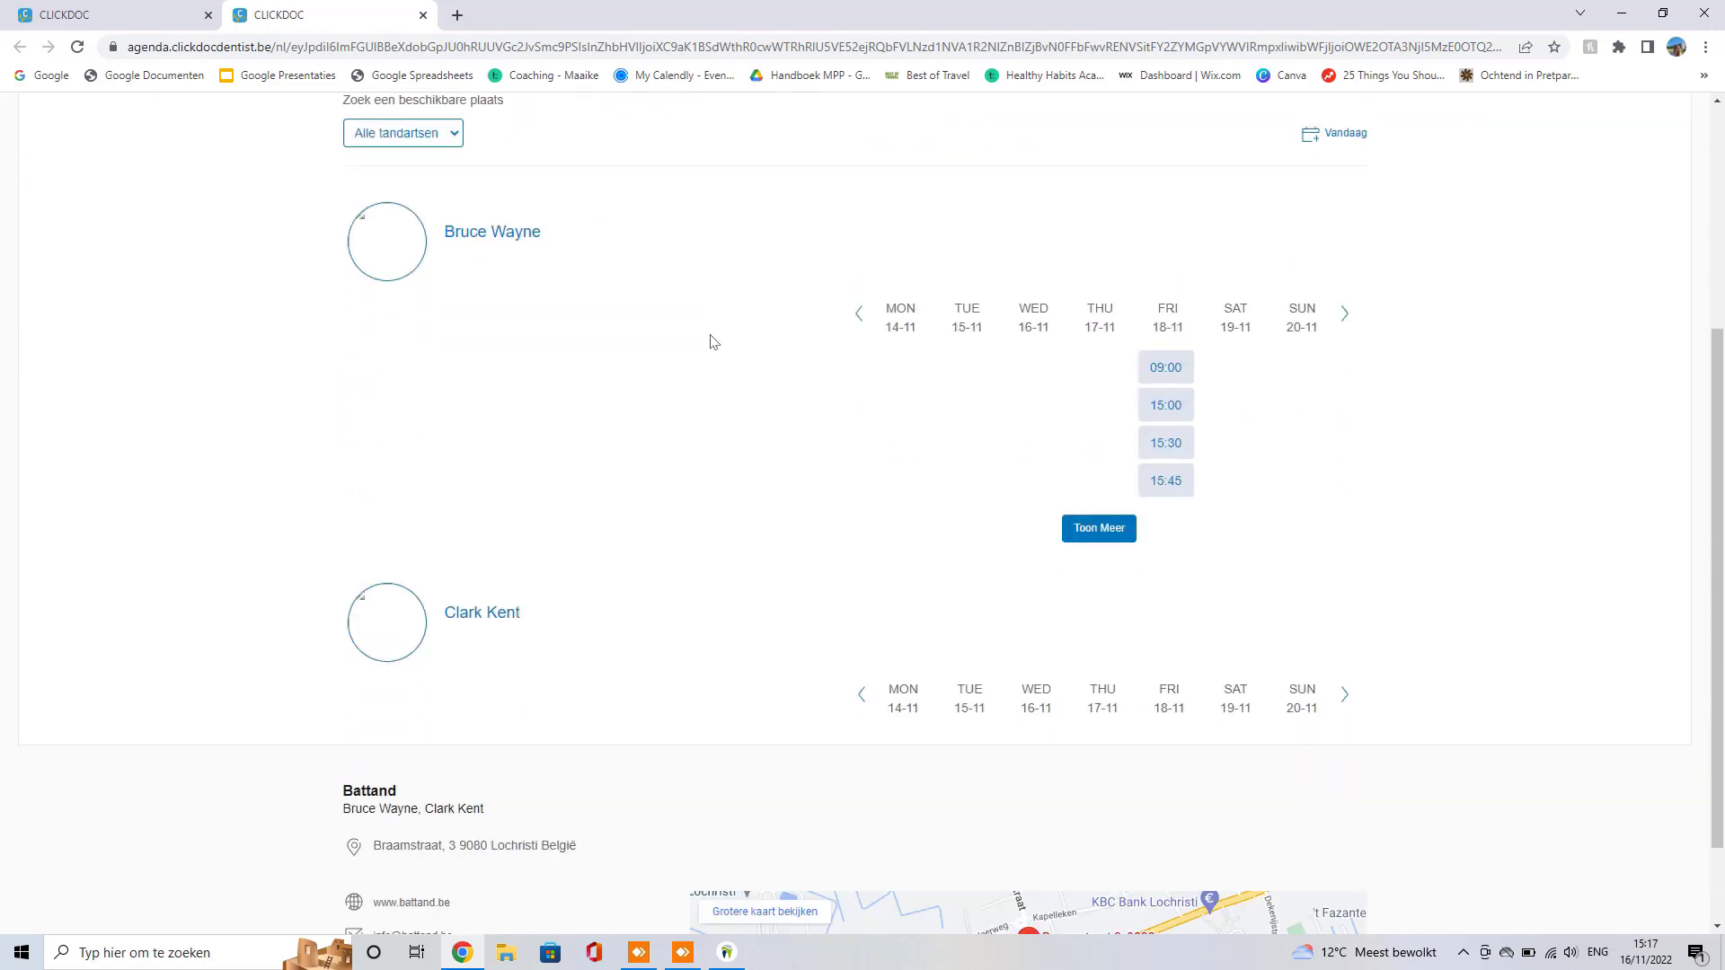
scroll(739, 497, up, 4)
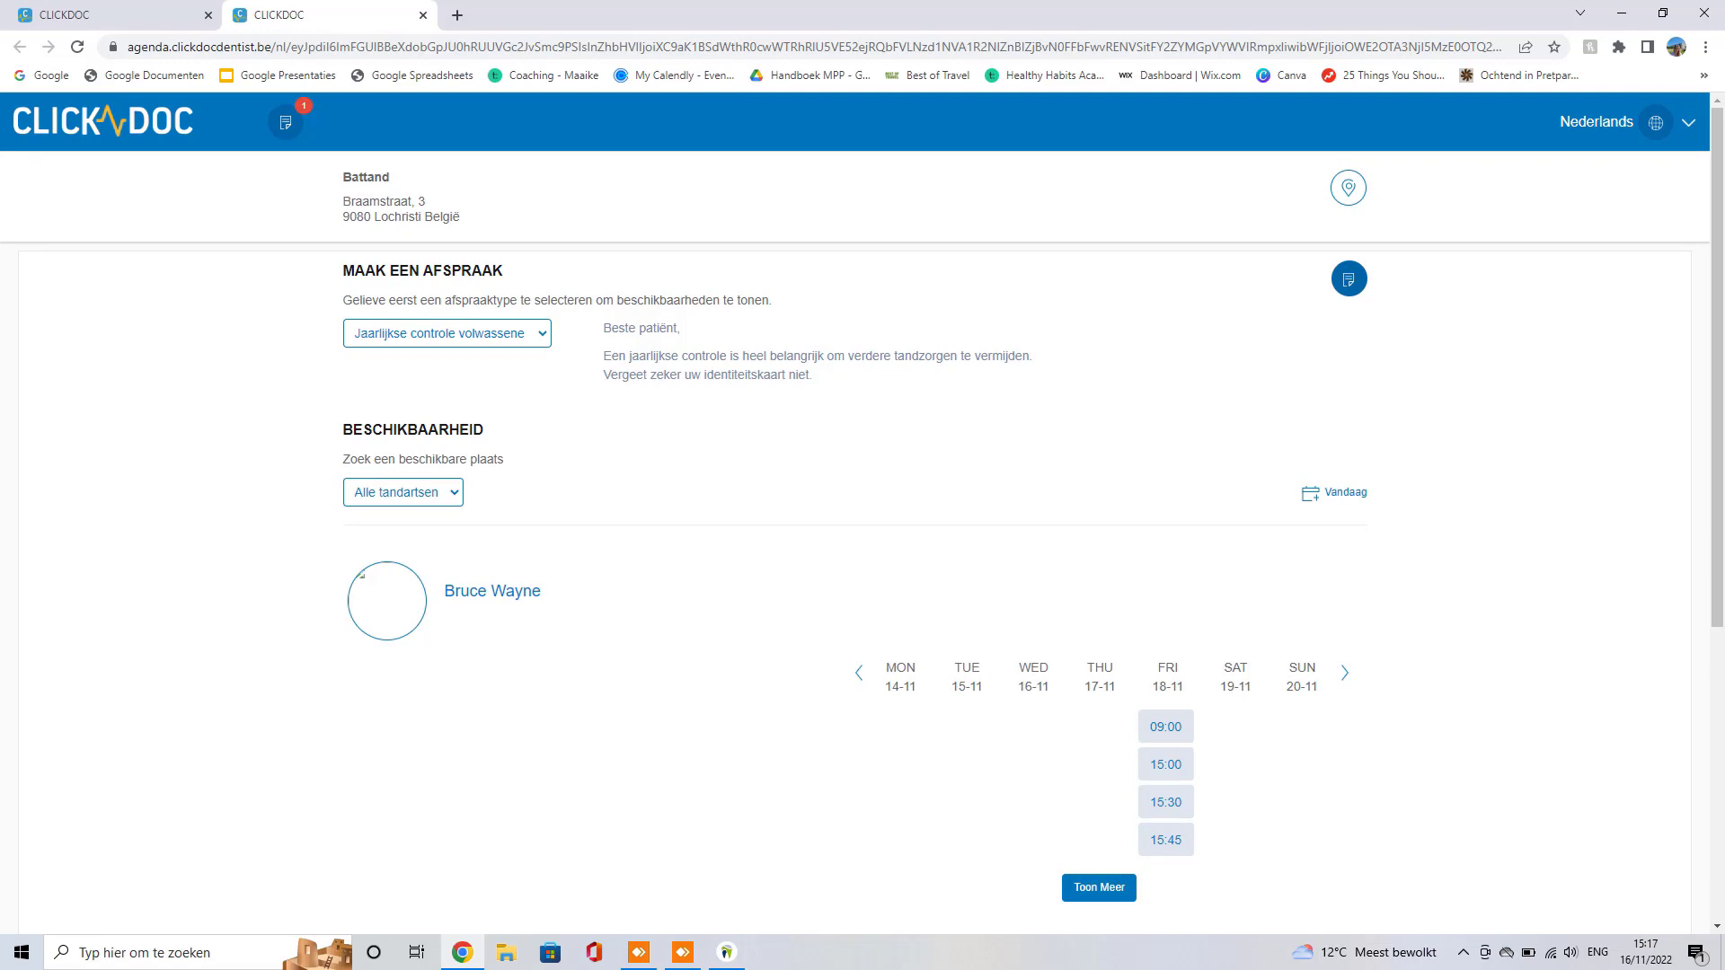
scroll(801, 527, down, 2)
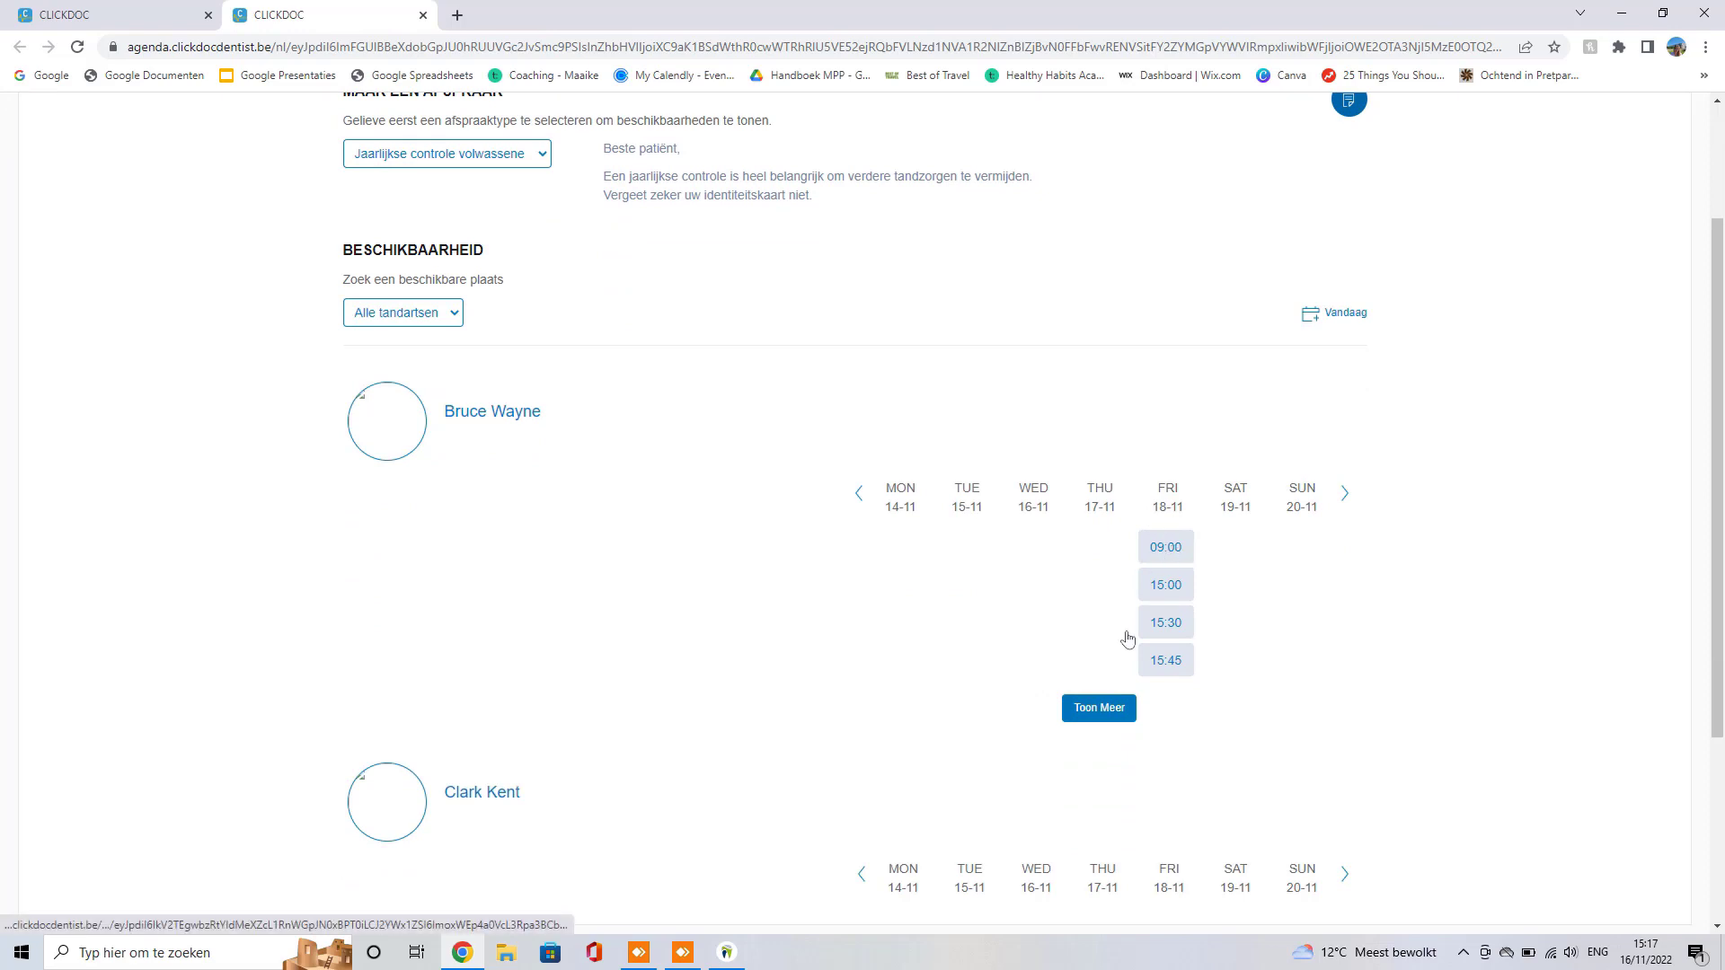
click(1105, 716)
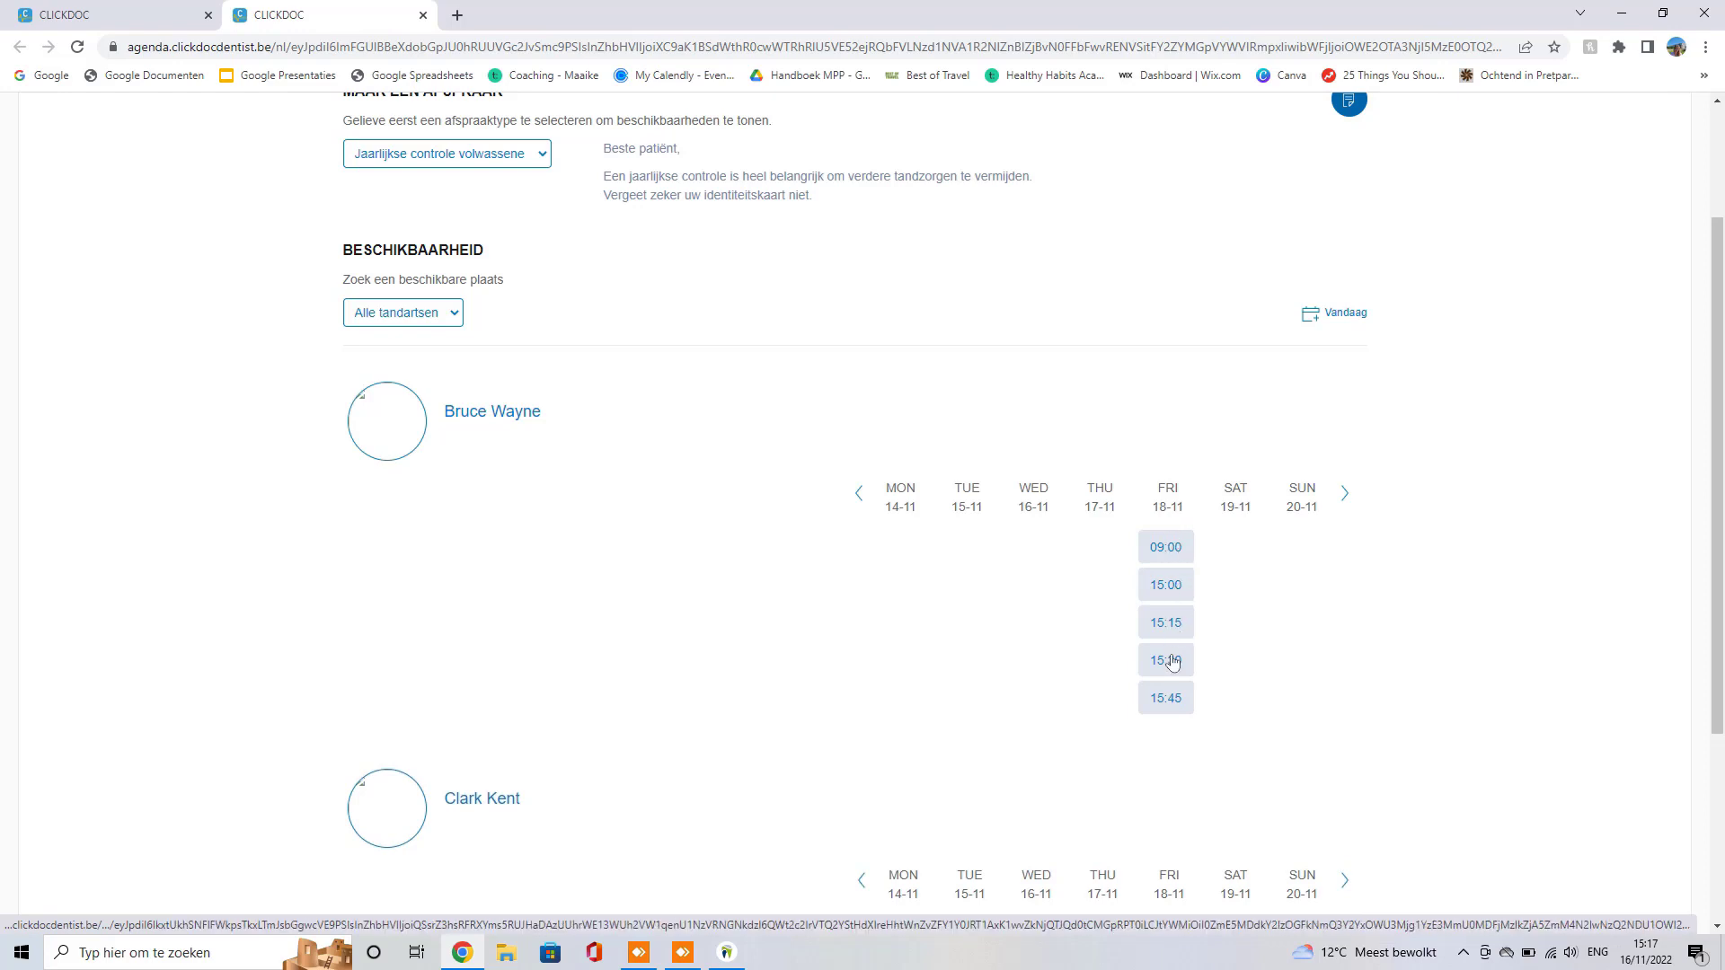
scroll(1130, 634, down, 3)
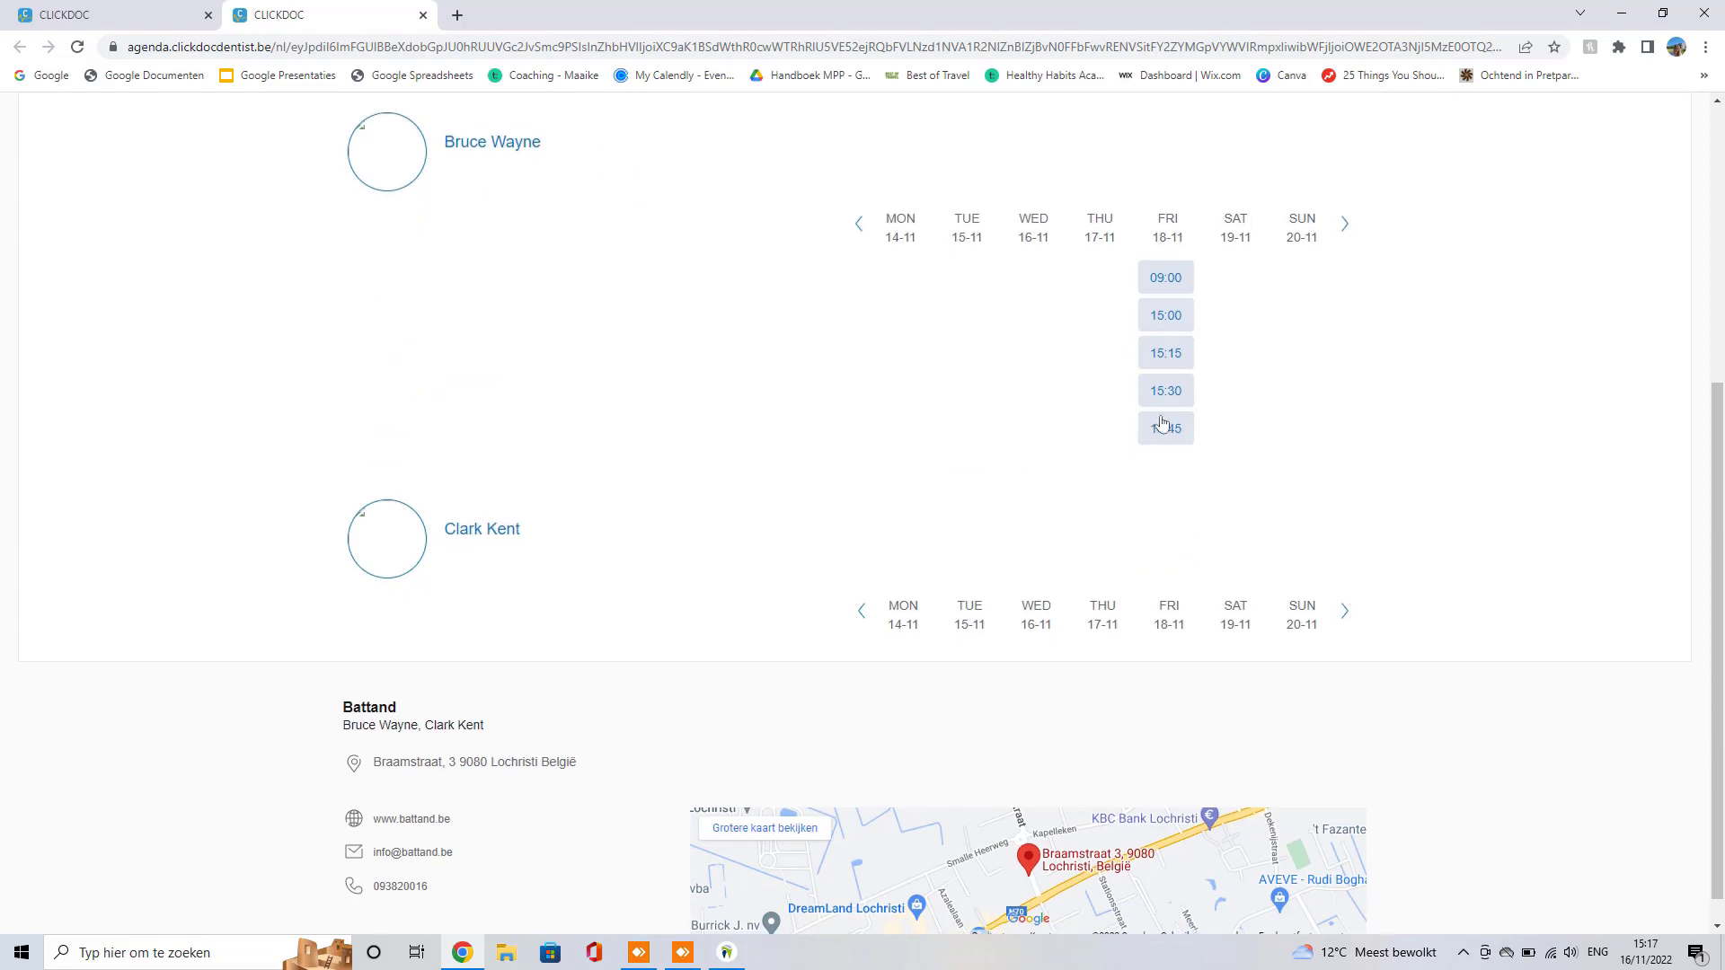
scroll(1163, 423, up, 3)
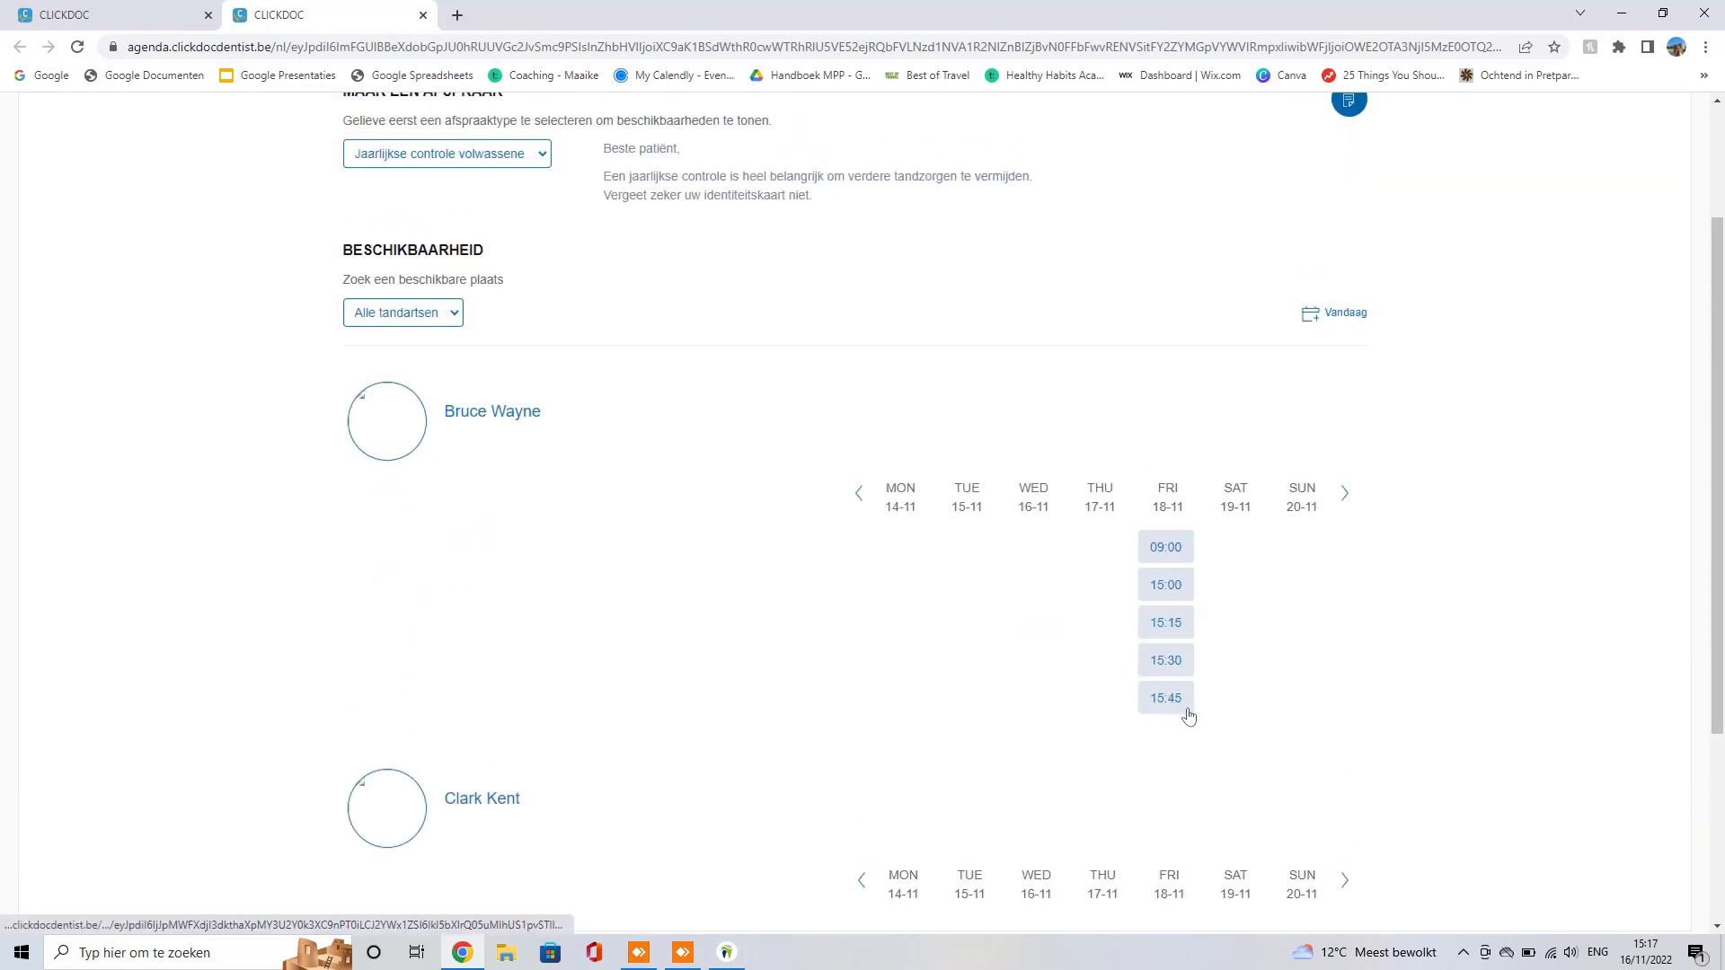
scroll(737, 356, up, 2)
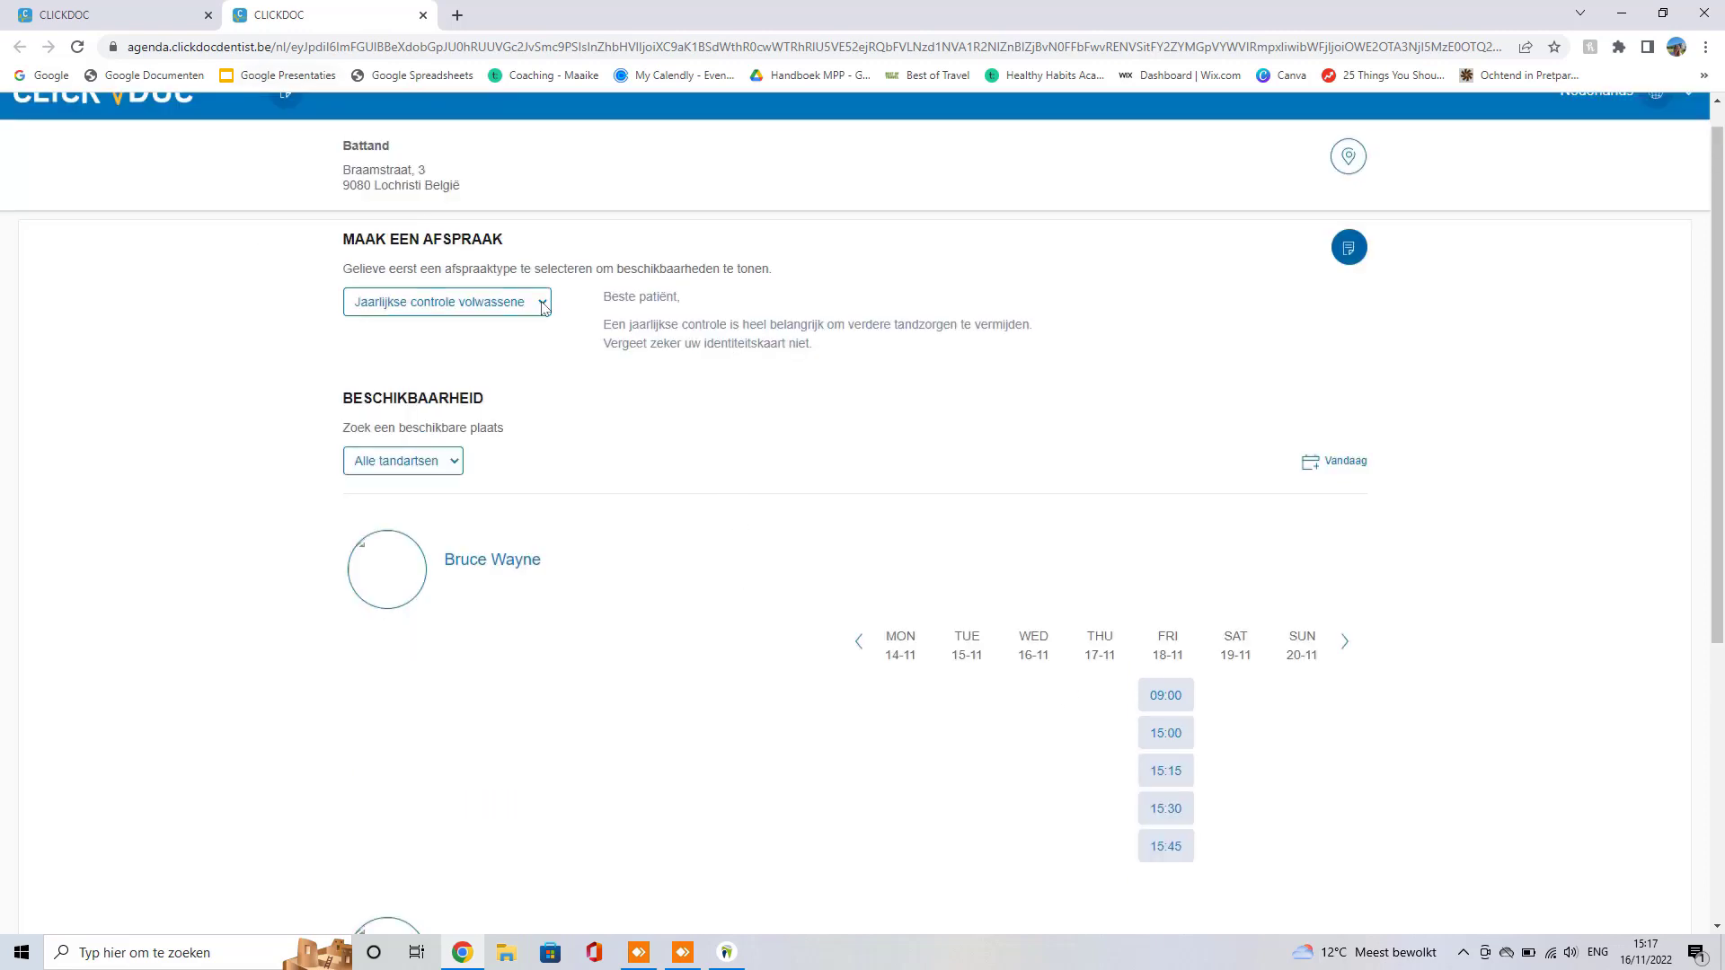
scroll(745, 401, down, 4)
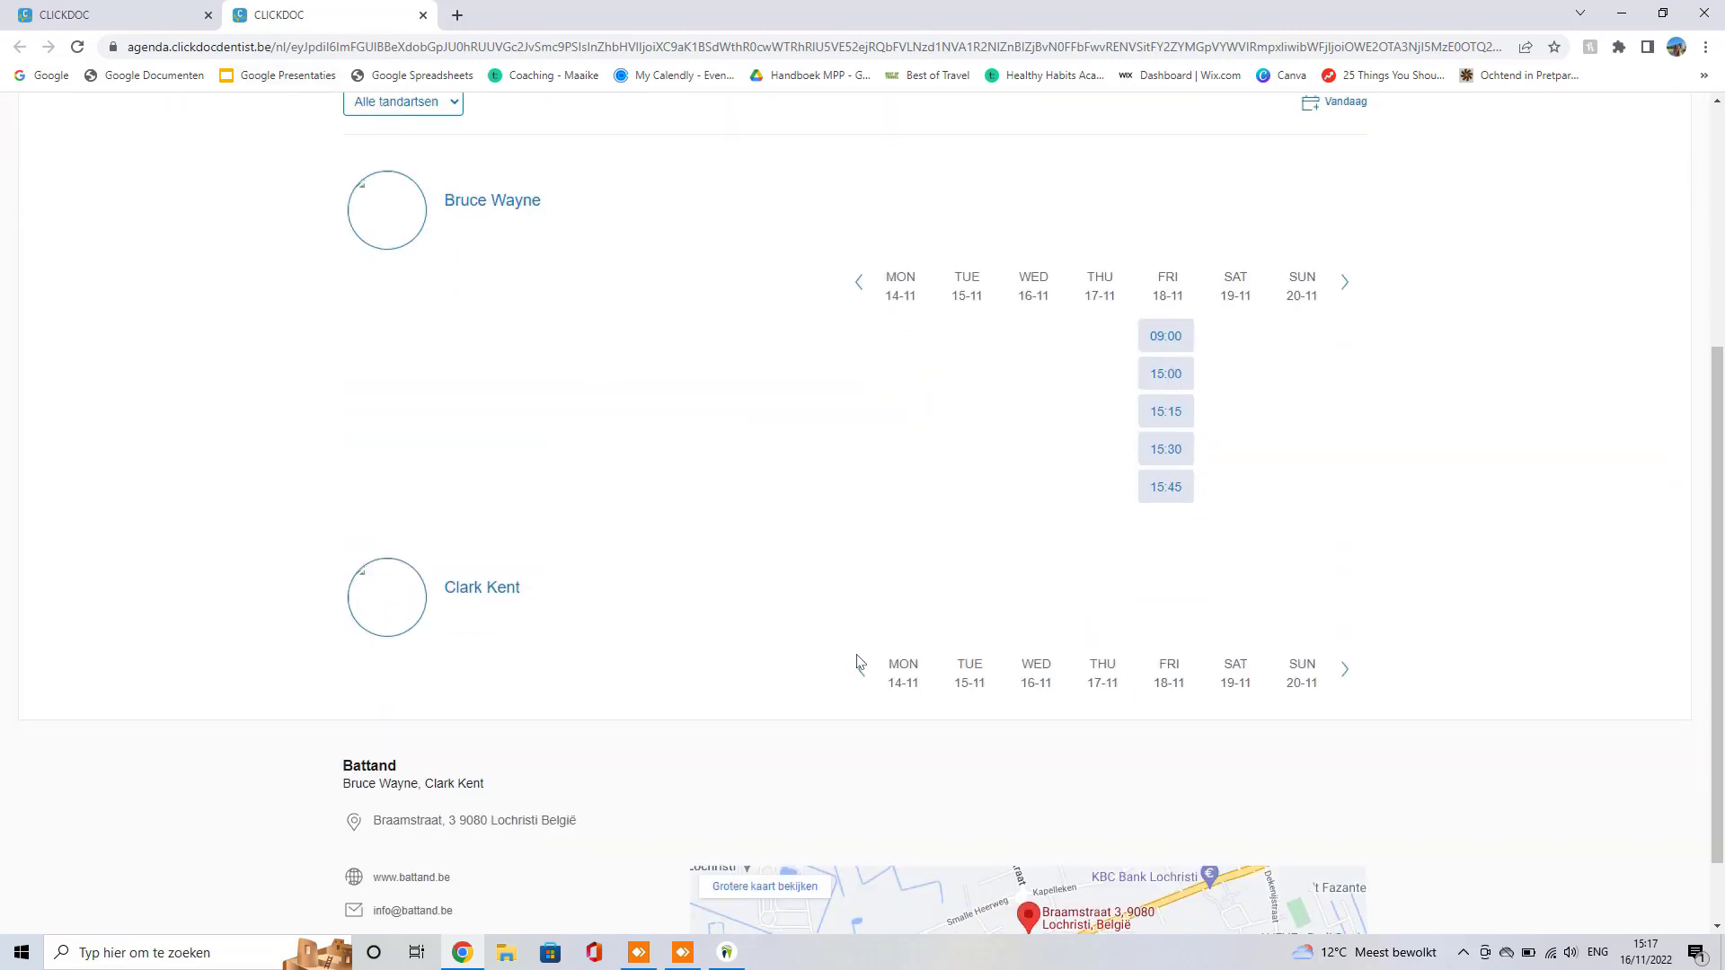
Step: Close the booking tab and log into DentAdmin as the second dentist
click(424, 14)
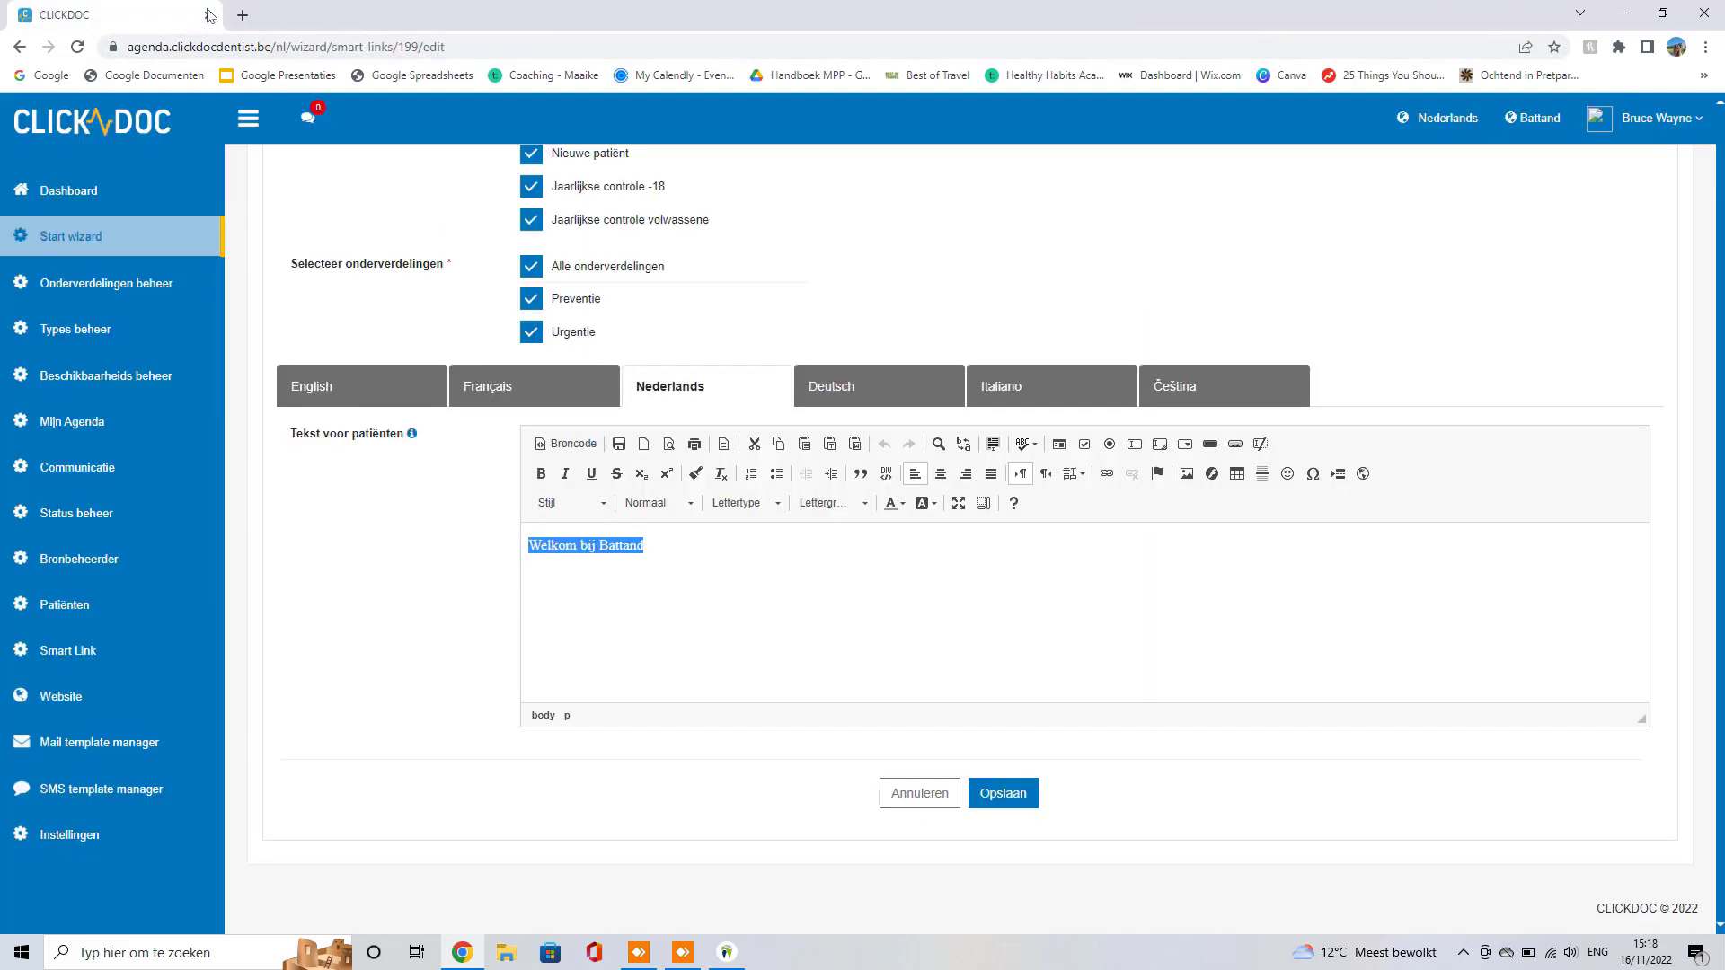
click(739, 965)
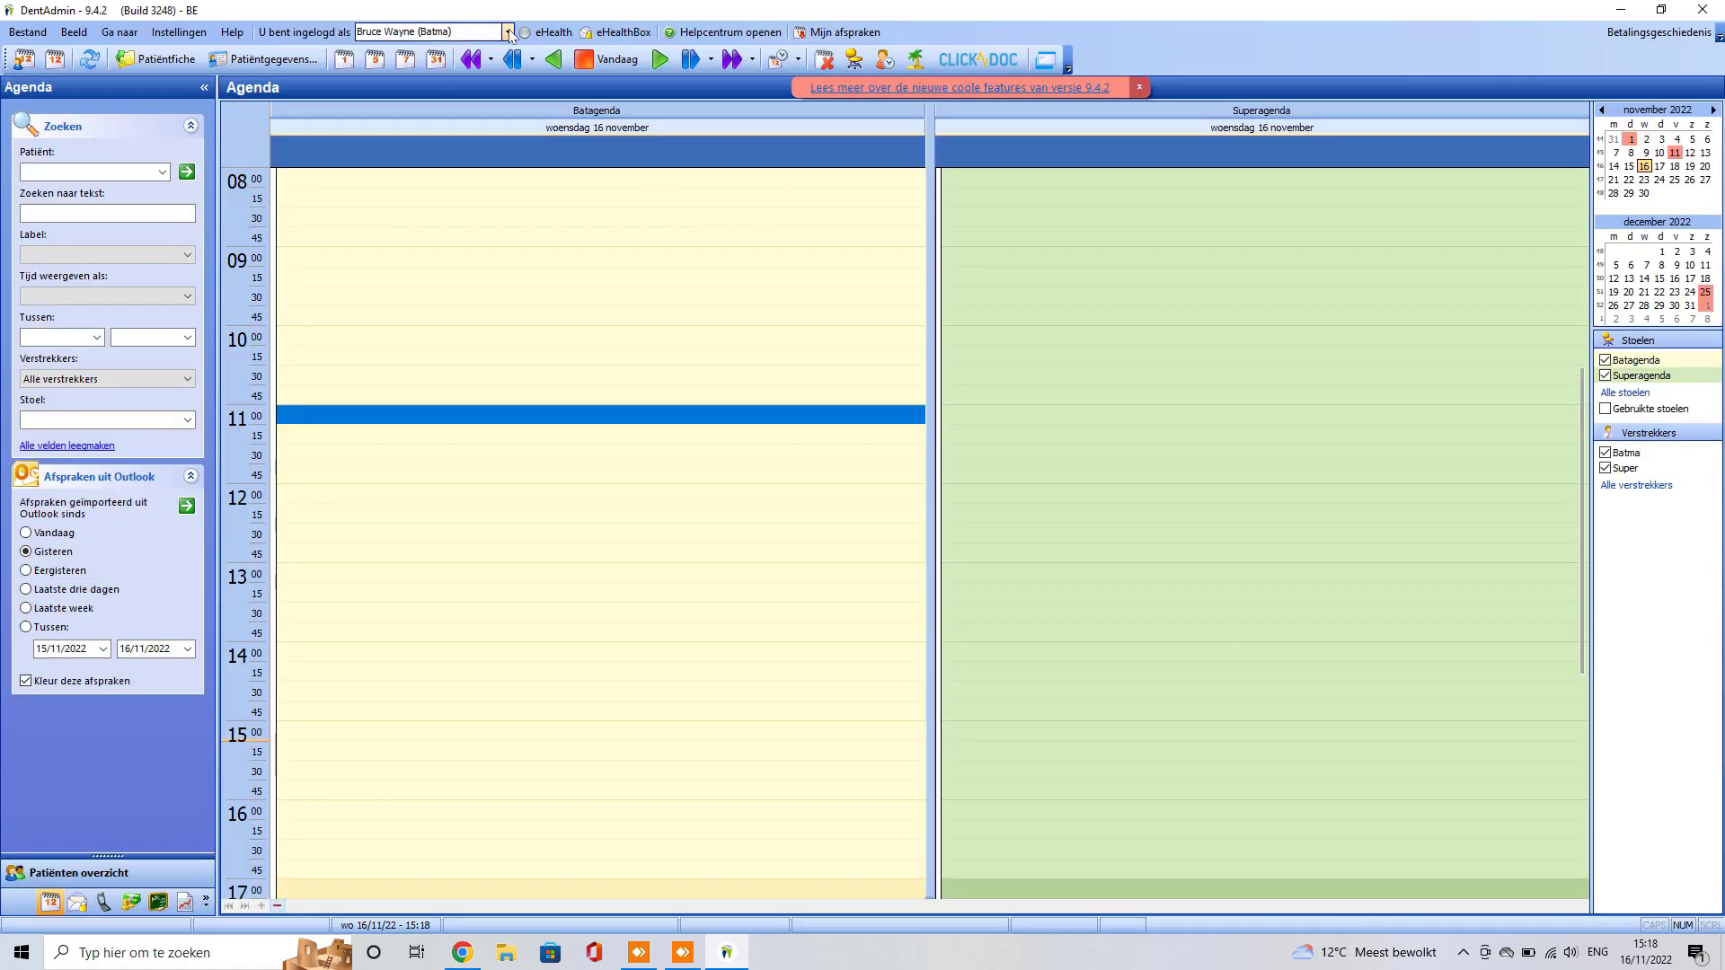
click(455, 34)
click(391, 61)
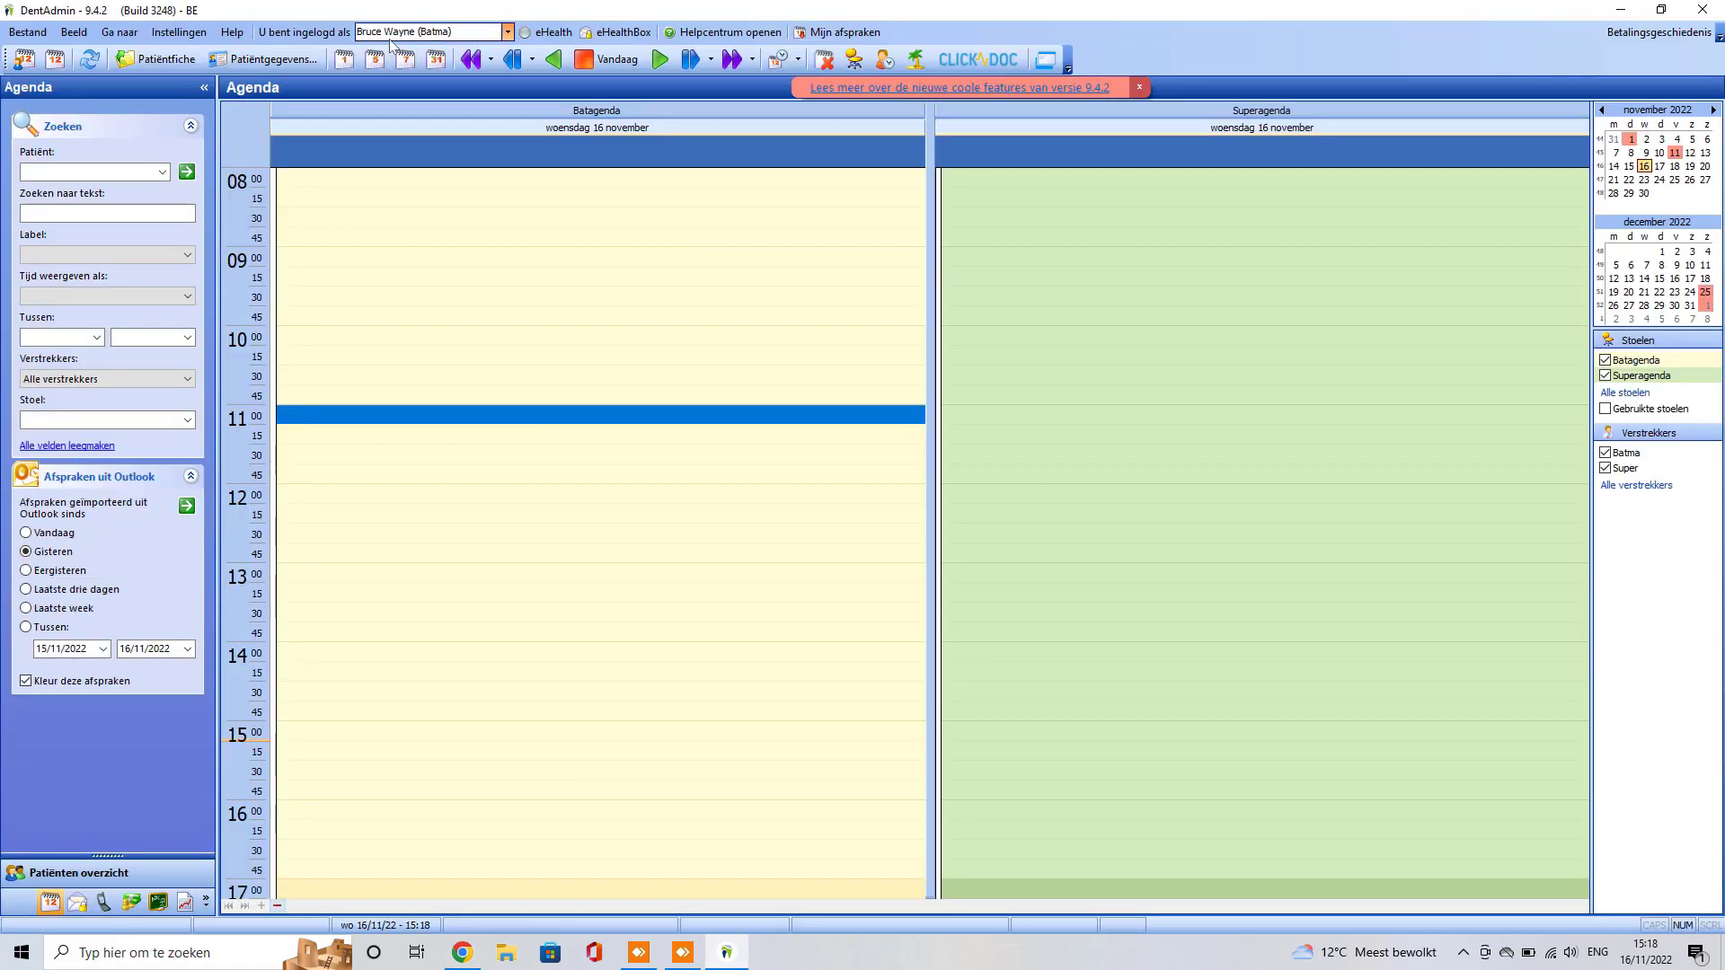
Step: Save a 15-minute blocked time in CLICKDOC's agenda settings and switch the interface to Nederlands
click(976, 57)
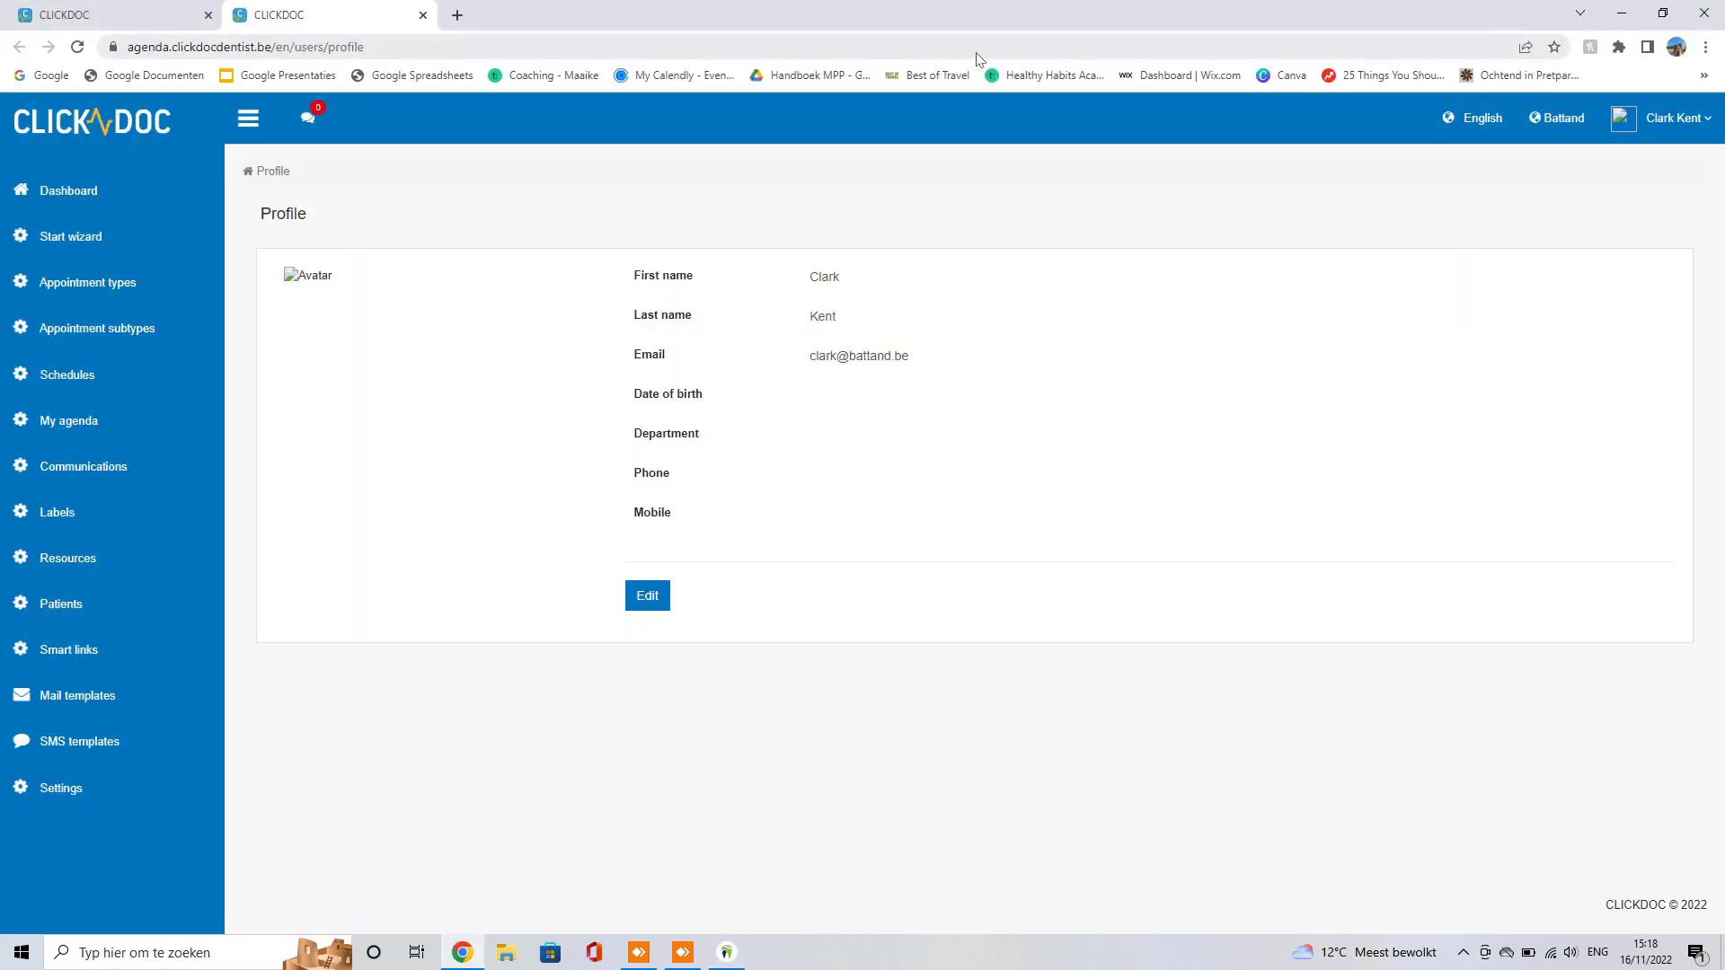
click(97, 787)
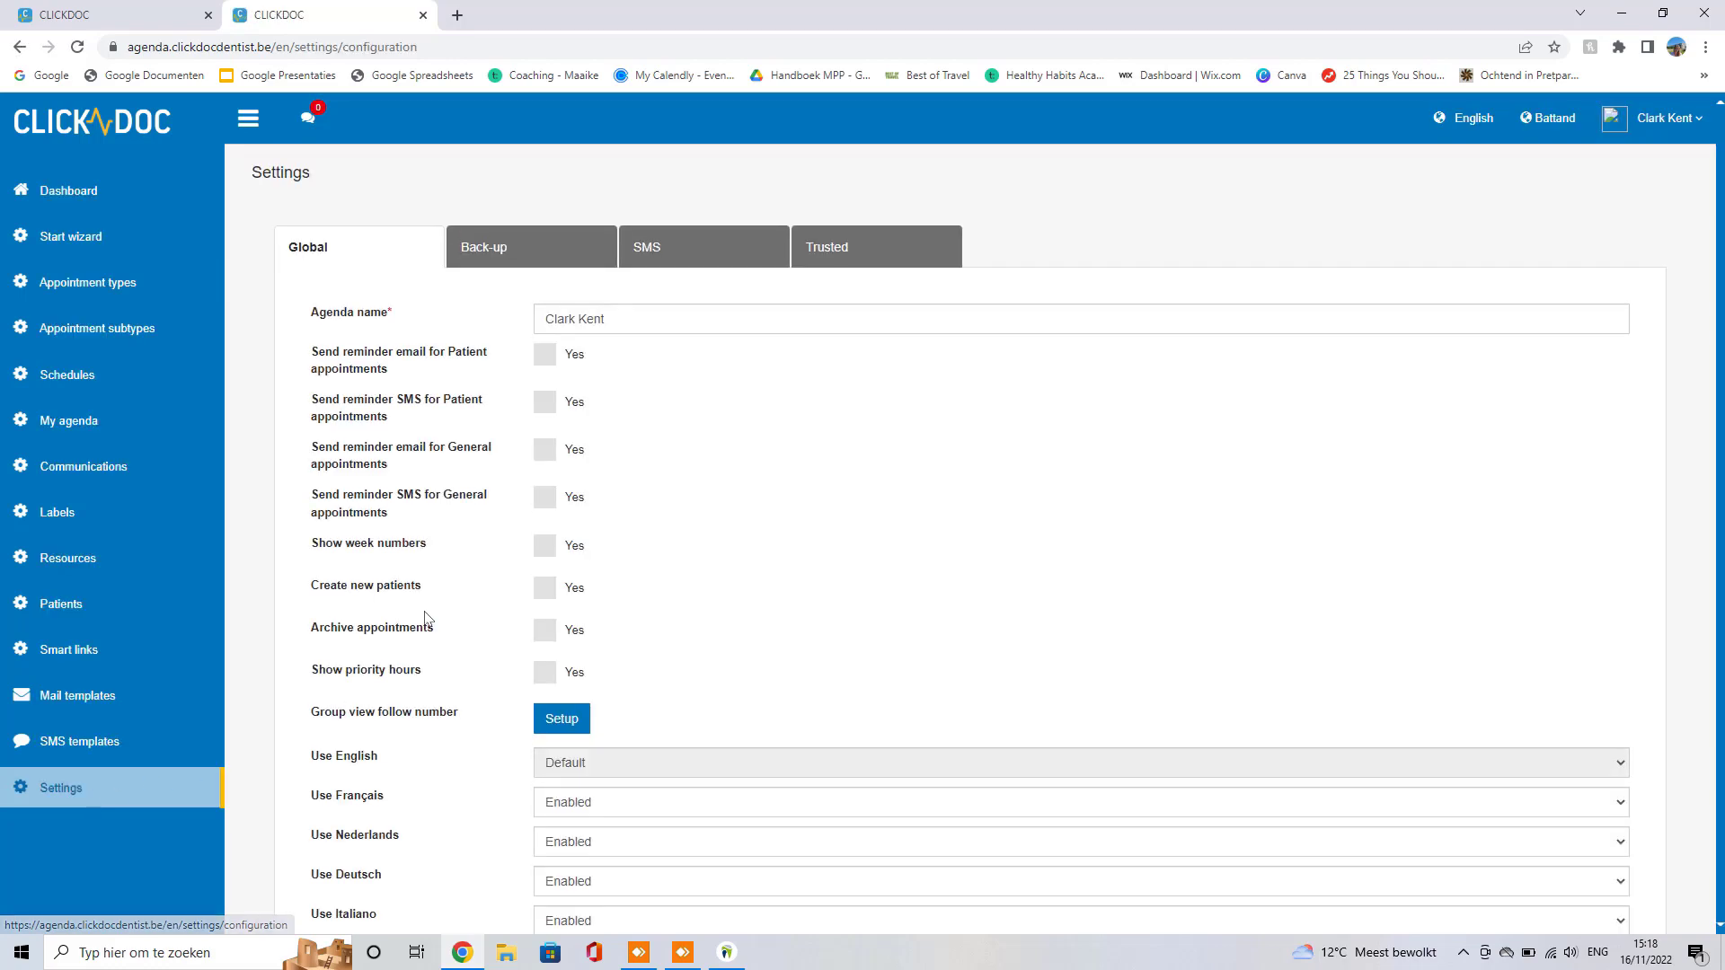
scroll(427, 619, down, 5)
click(575, 723)
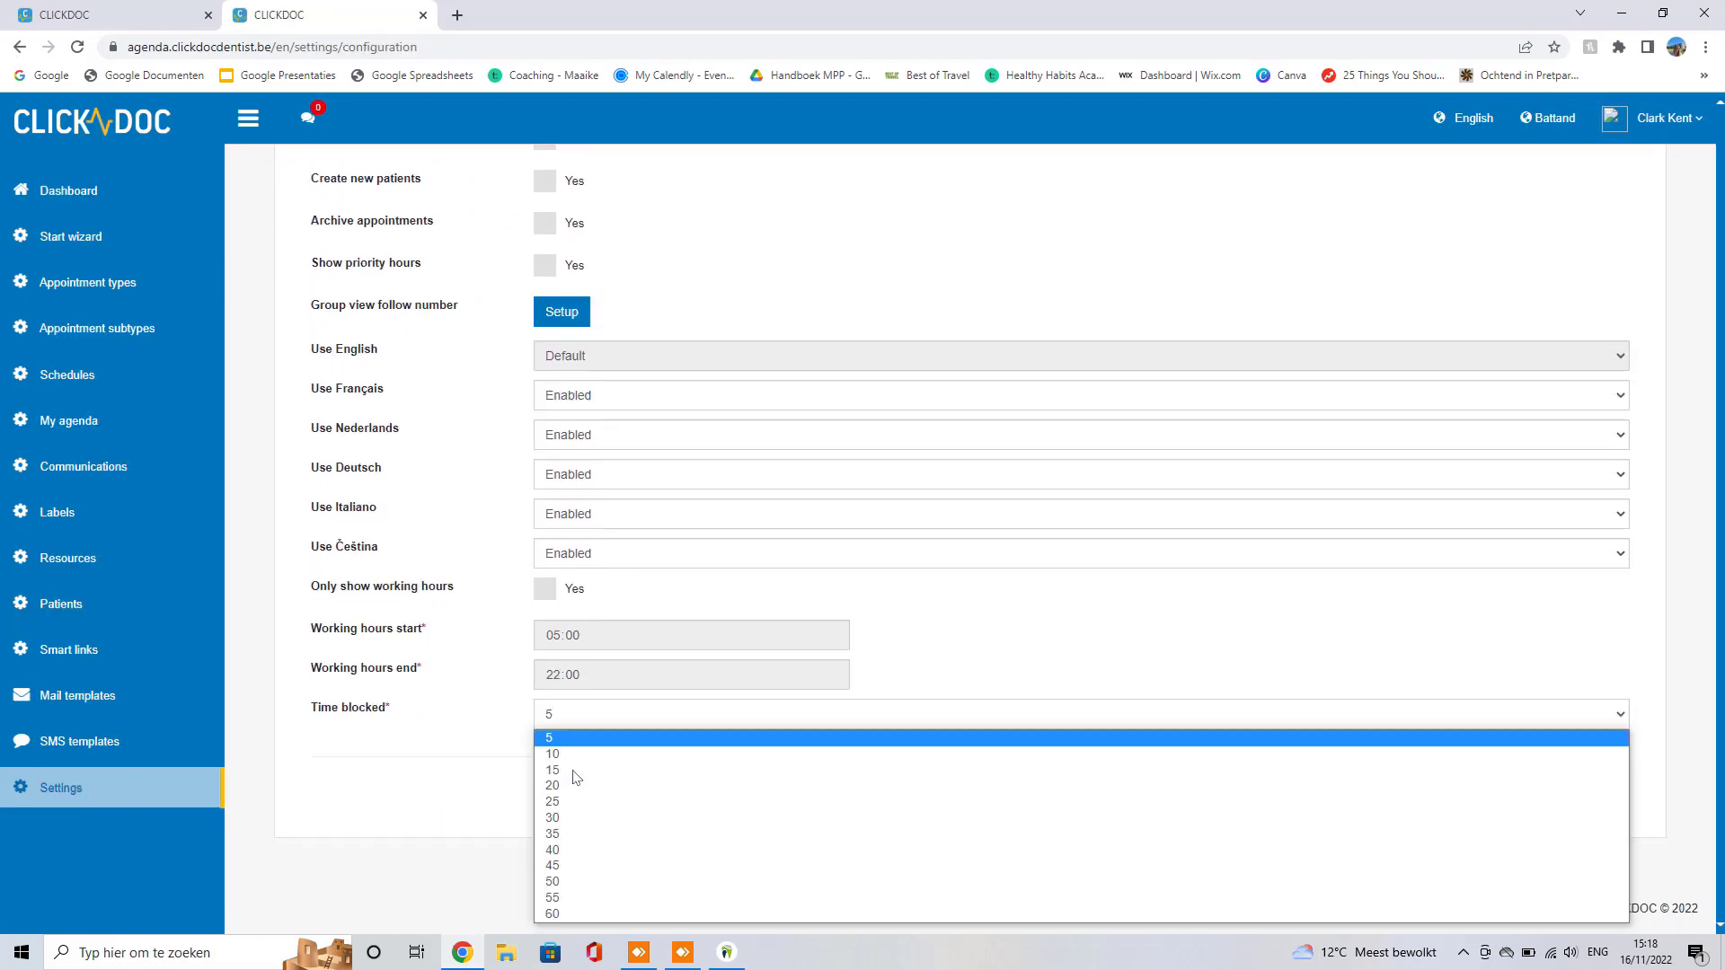
click(578, 772)
click(1001, 792)
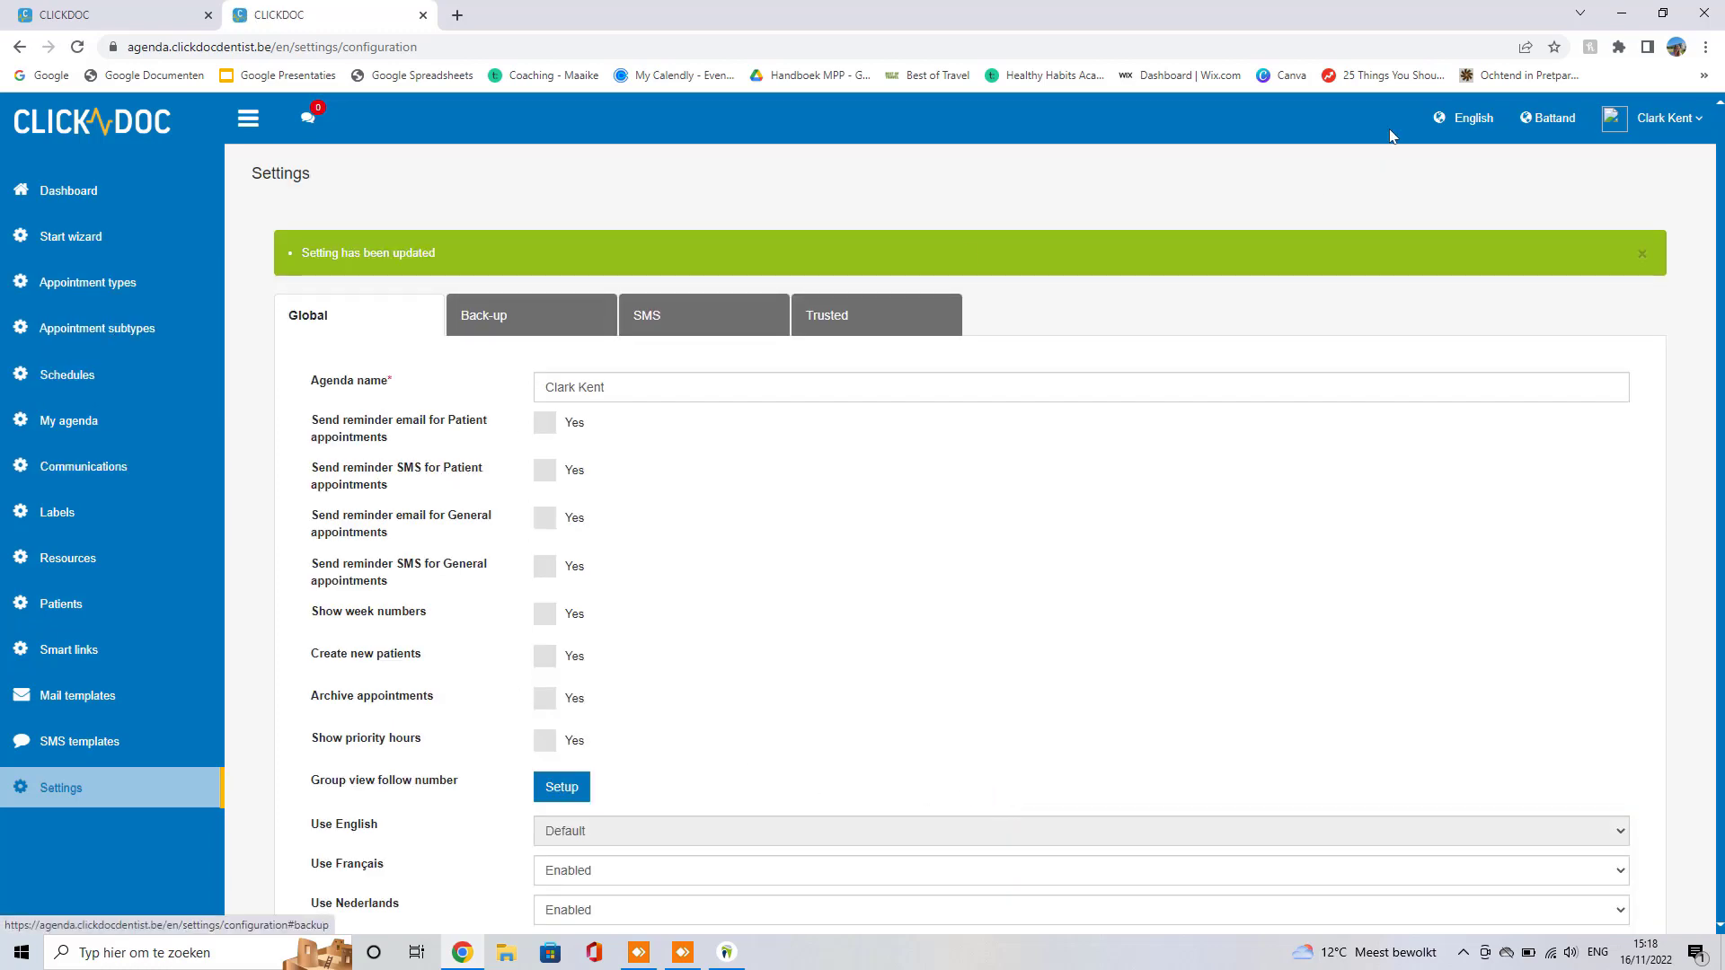
click(1460, 117)
click(1355, 200)
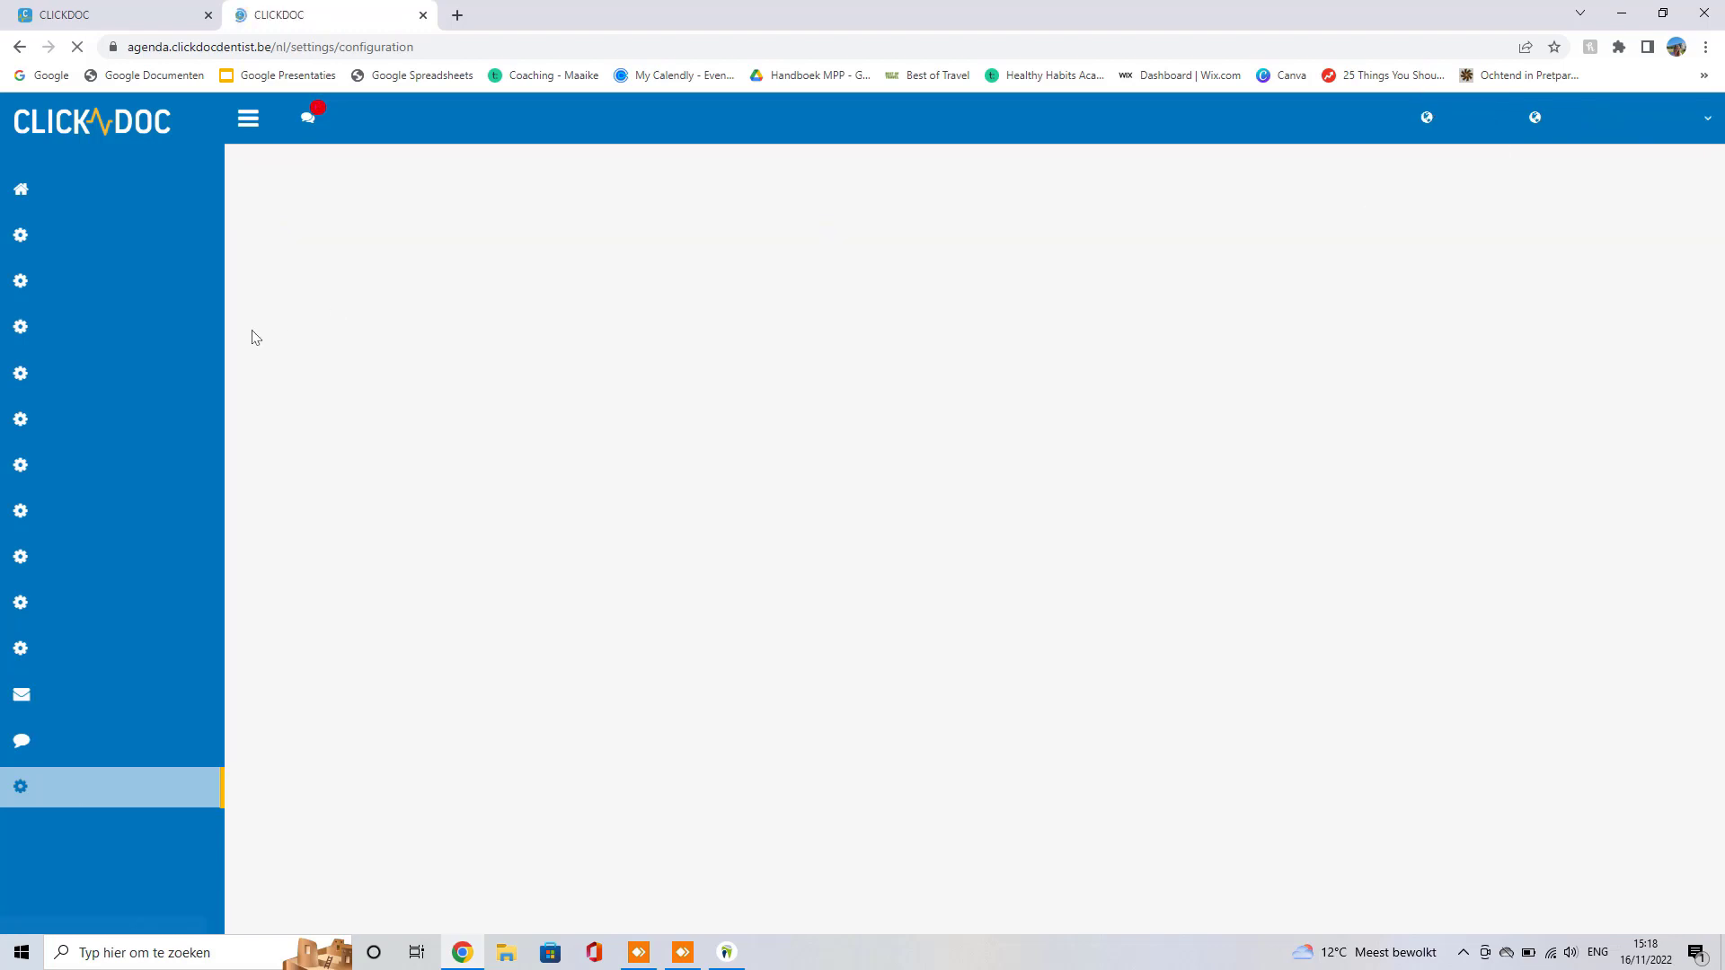
Step: Create a new availability, name it, and set its start date to 14/11/2022
click(82, 382)
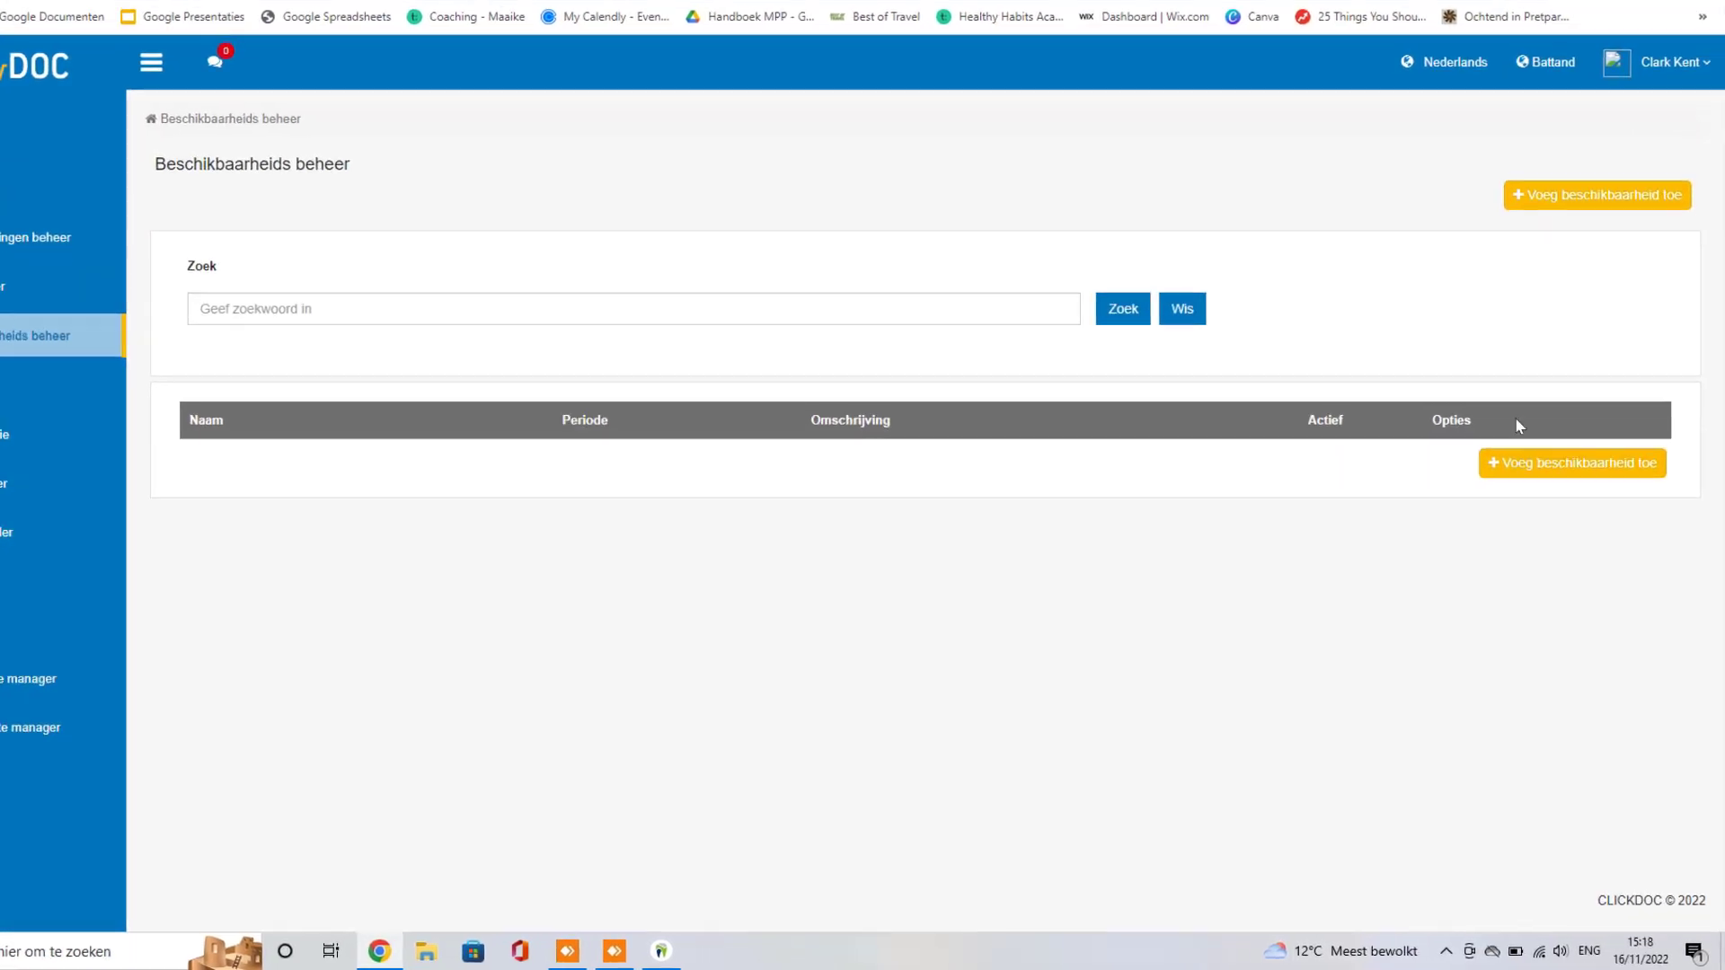
click(1573, 494)
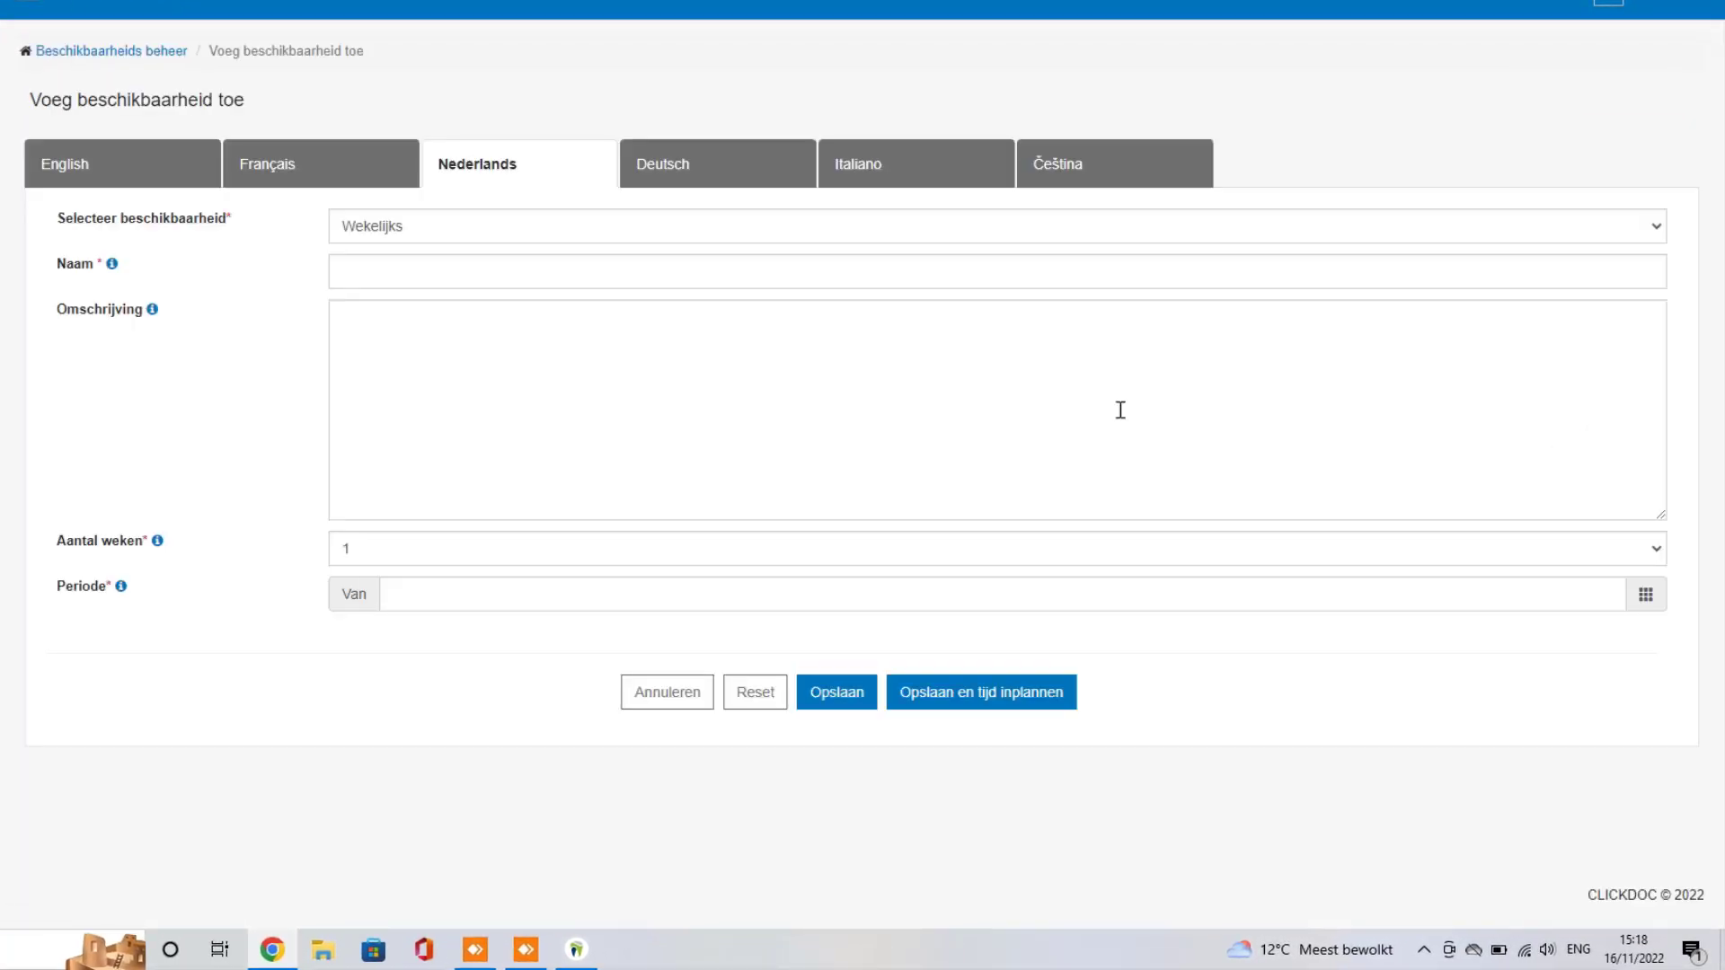
click(506, 281)
text(Clark)
click(446, 585)
click(398, 476)
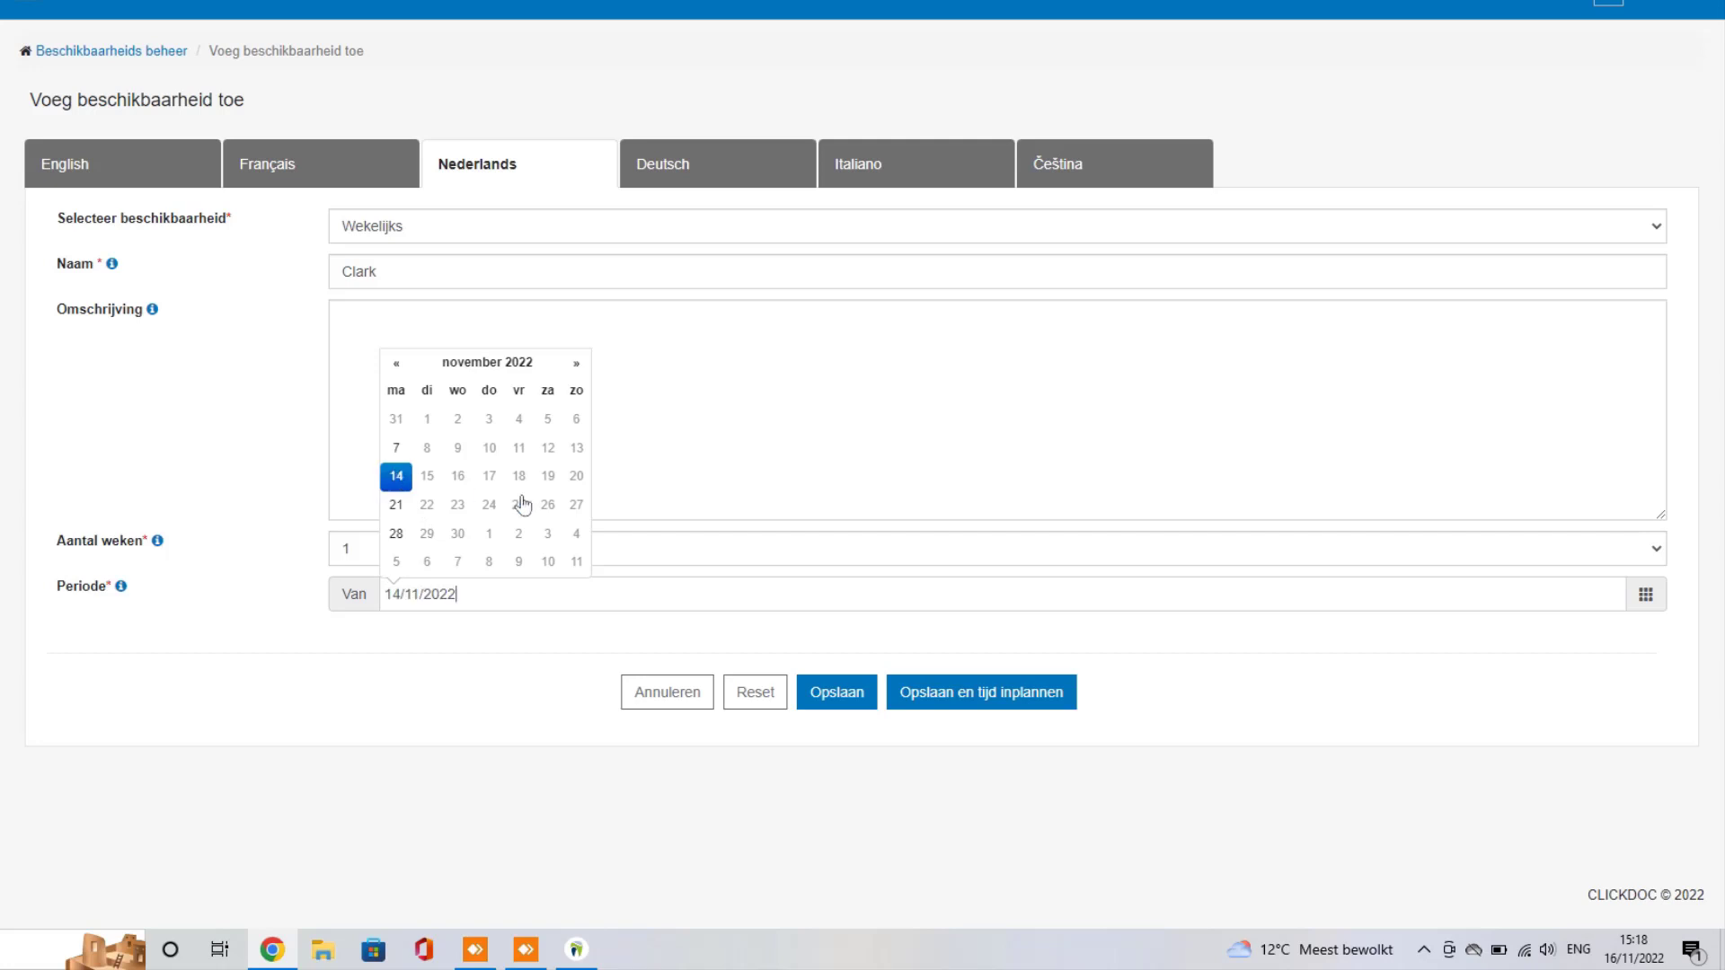
click(971, 705)
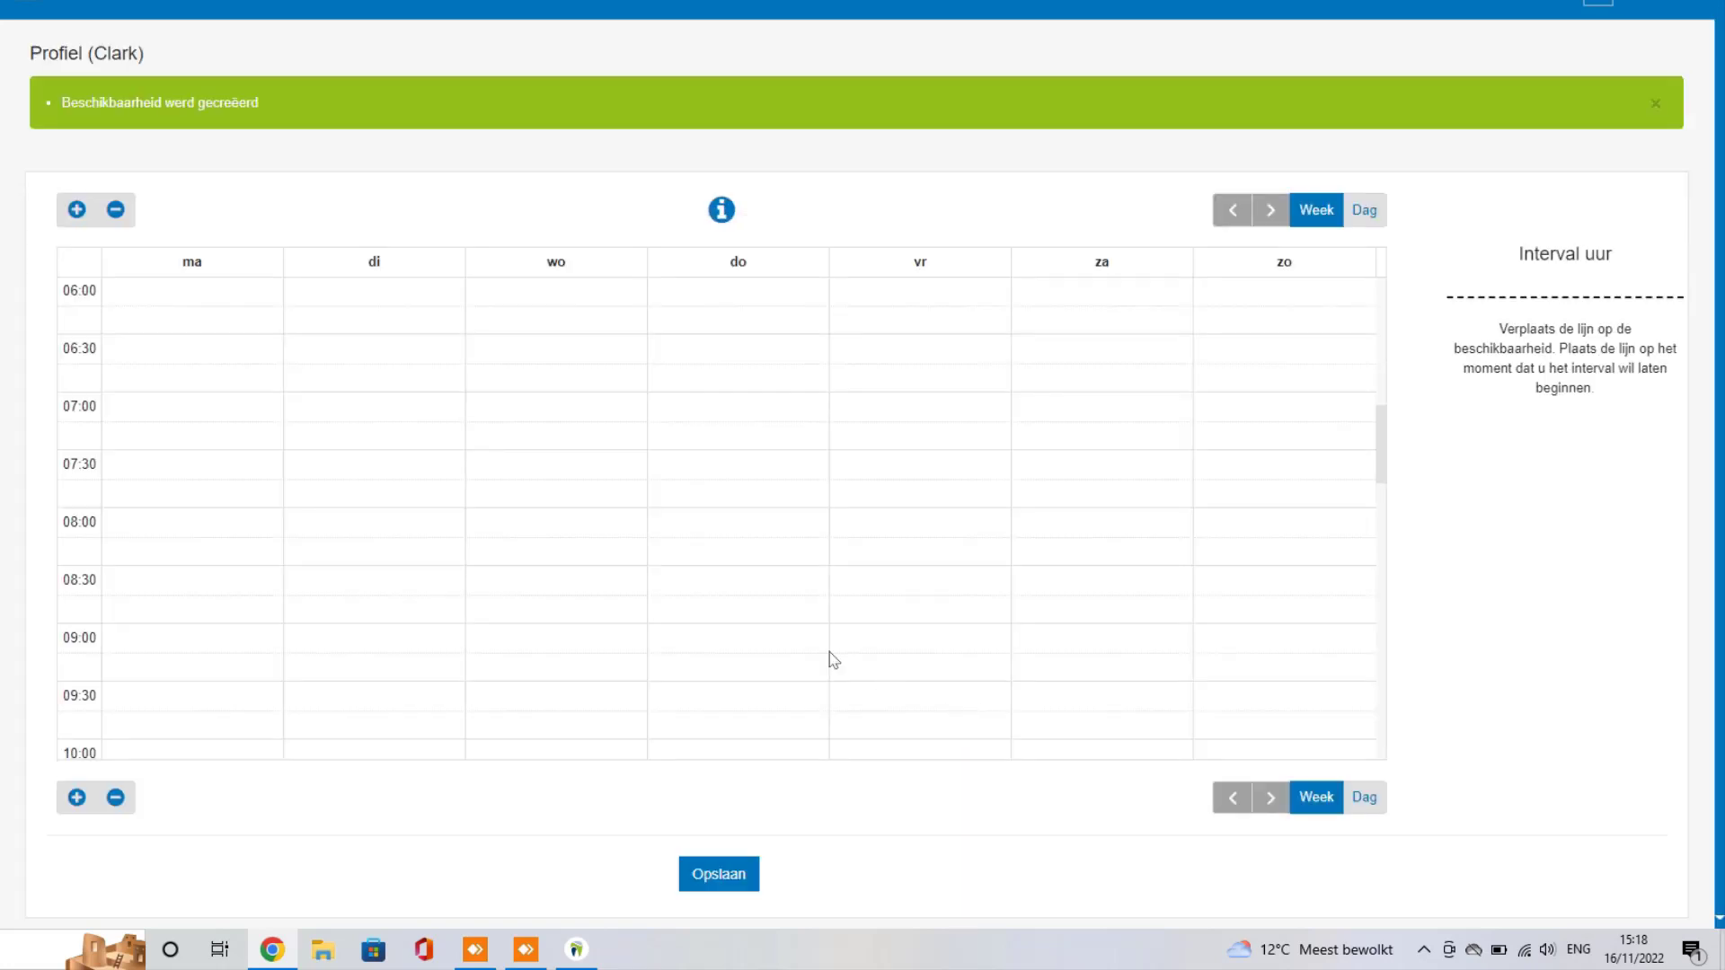
Step: Add Preventie blocks for Monday morning and Tuesday 09:00–12:00
scroll(312, 432, down, 2)
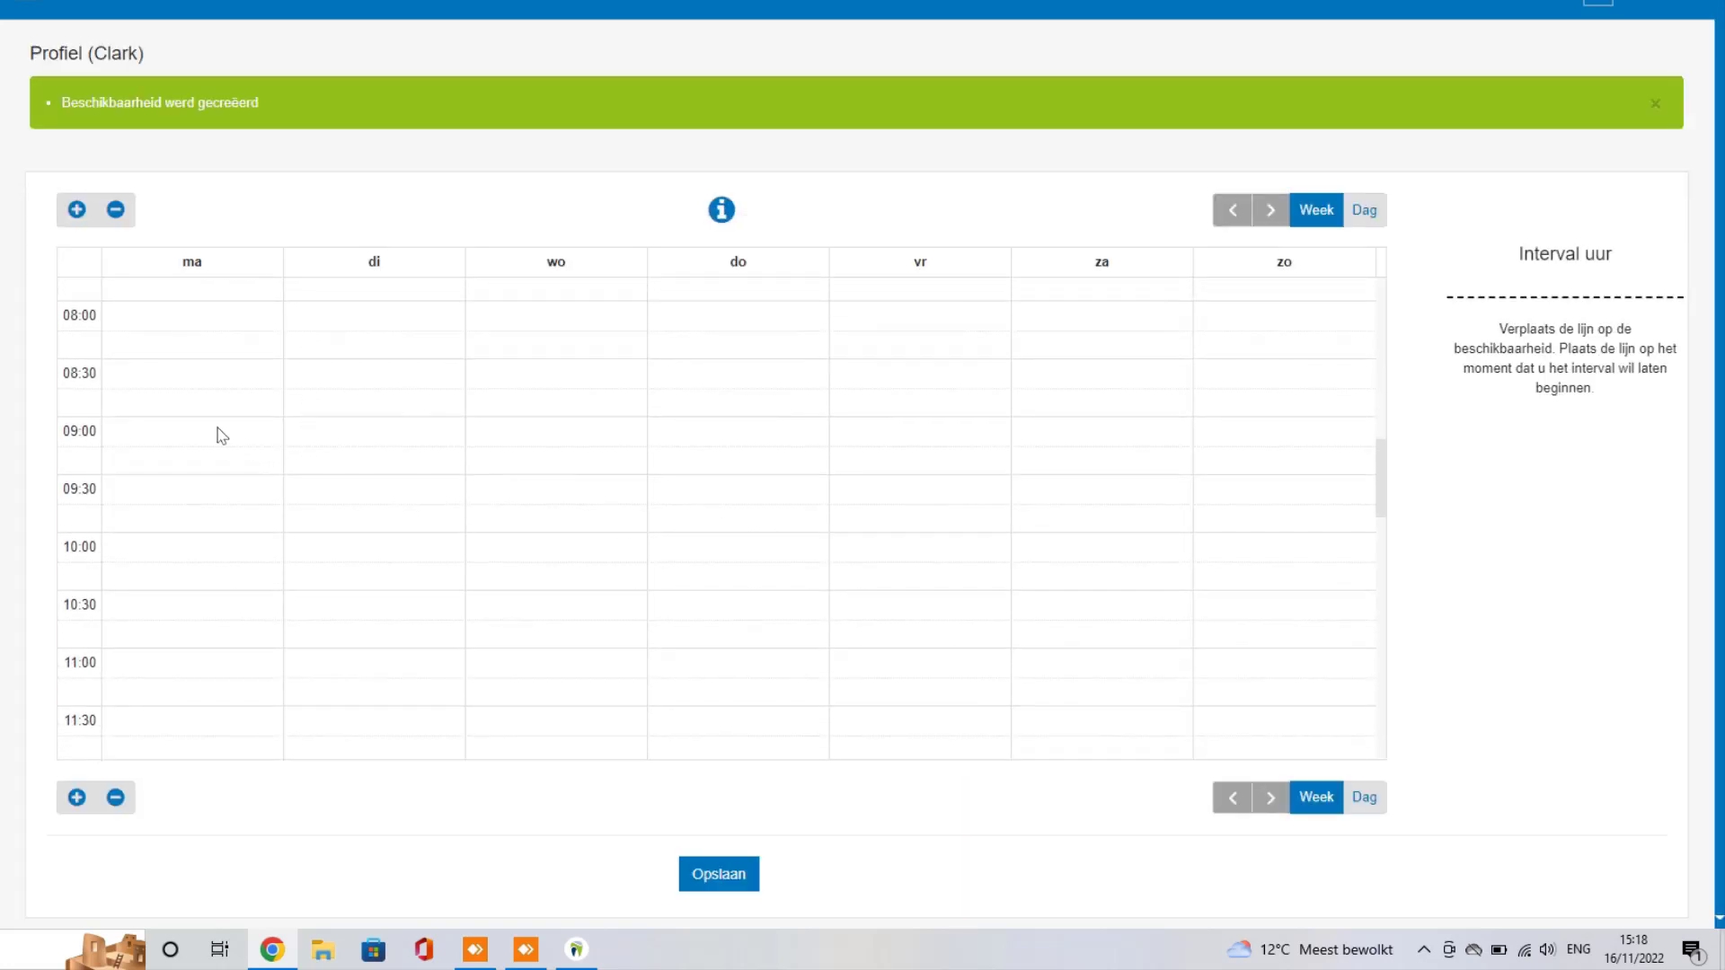
drag(222, 436, 192, 689)
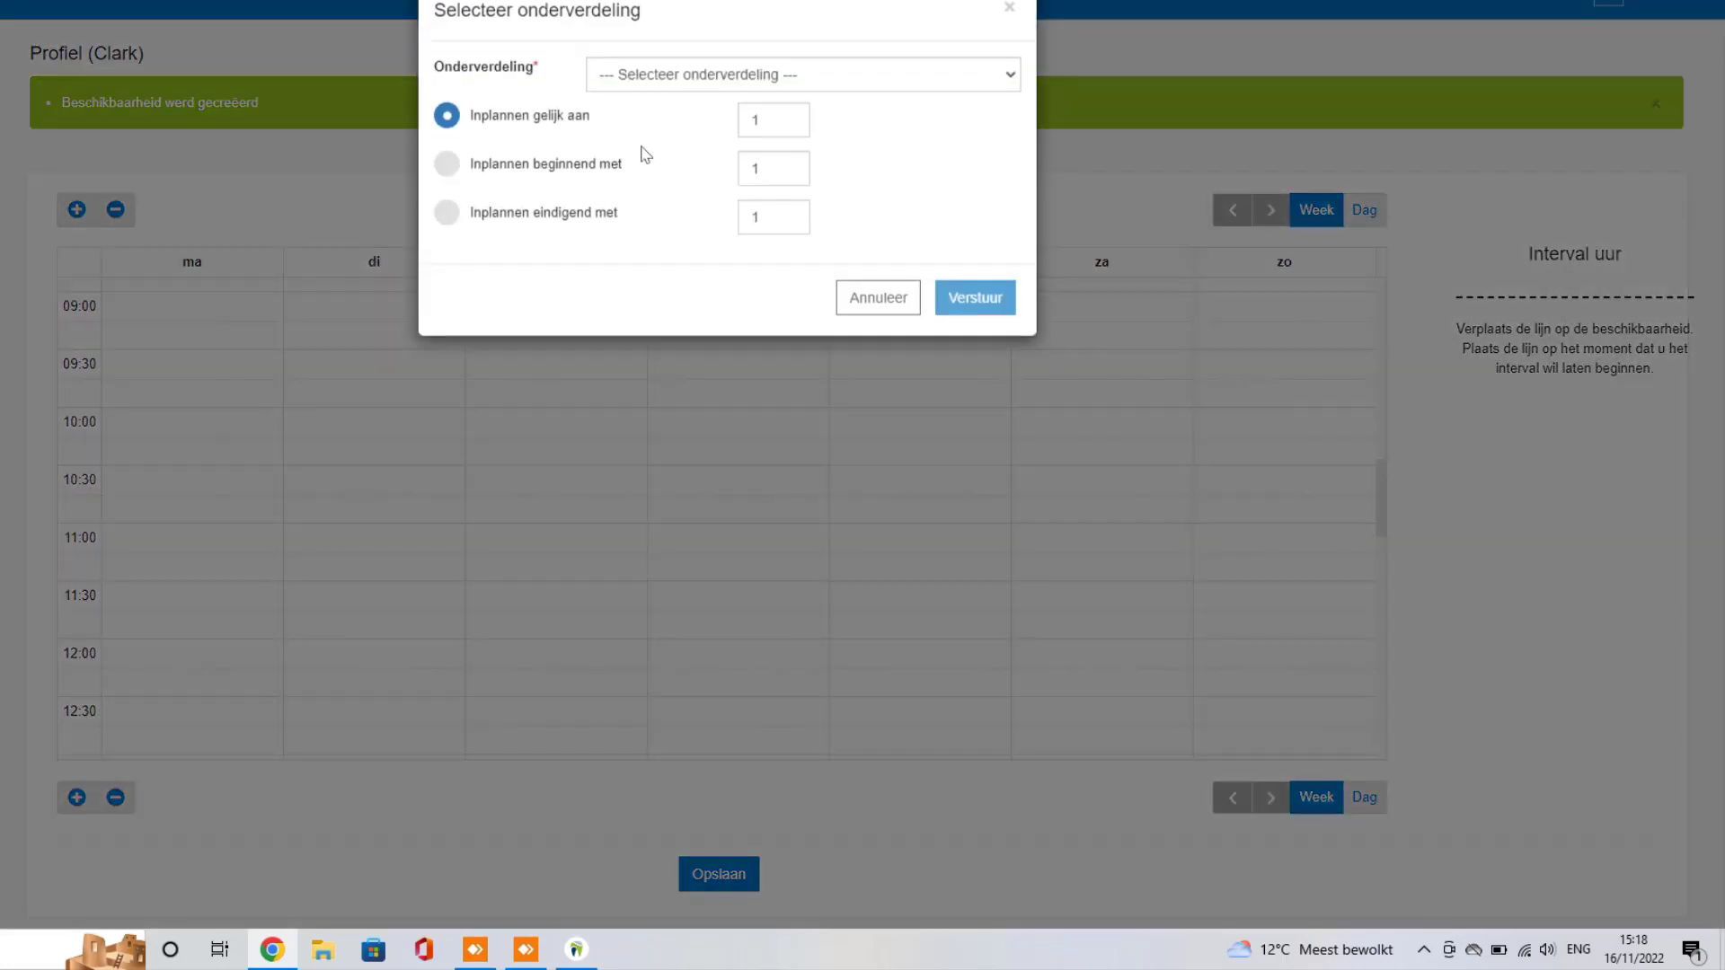
click(736, 84)
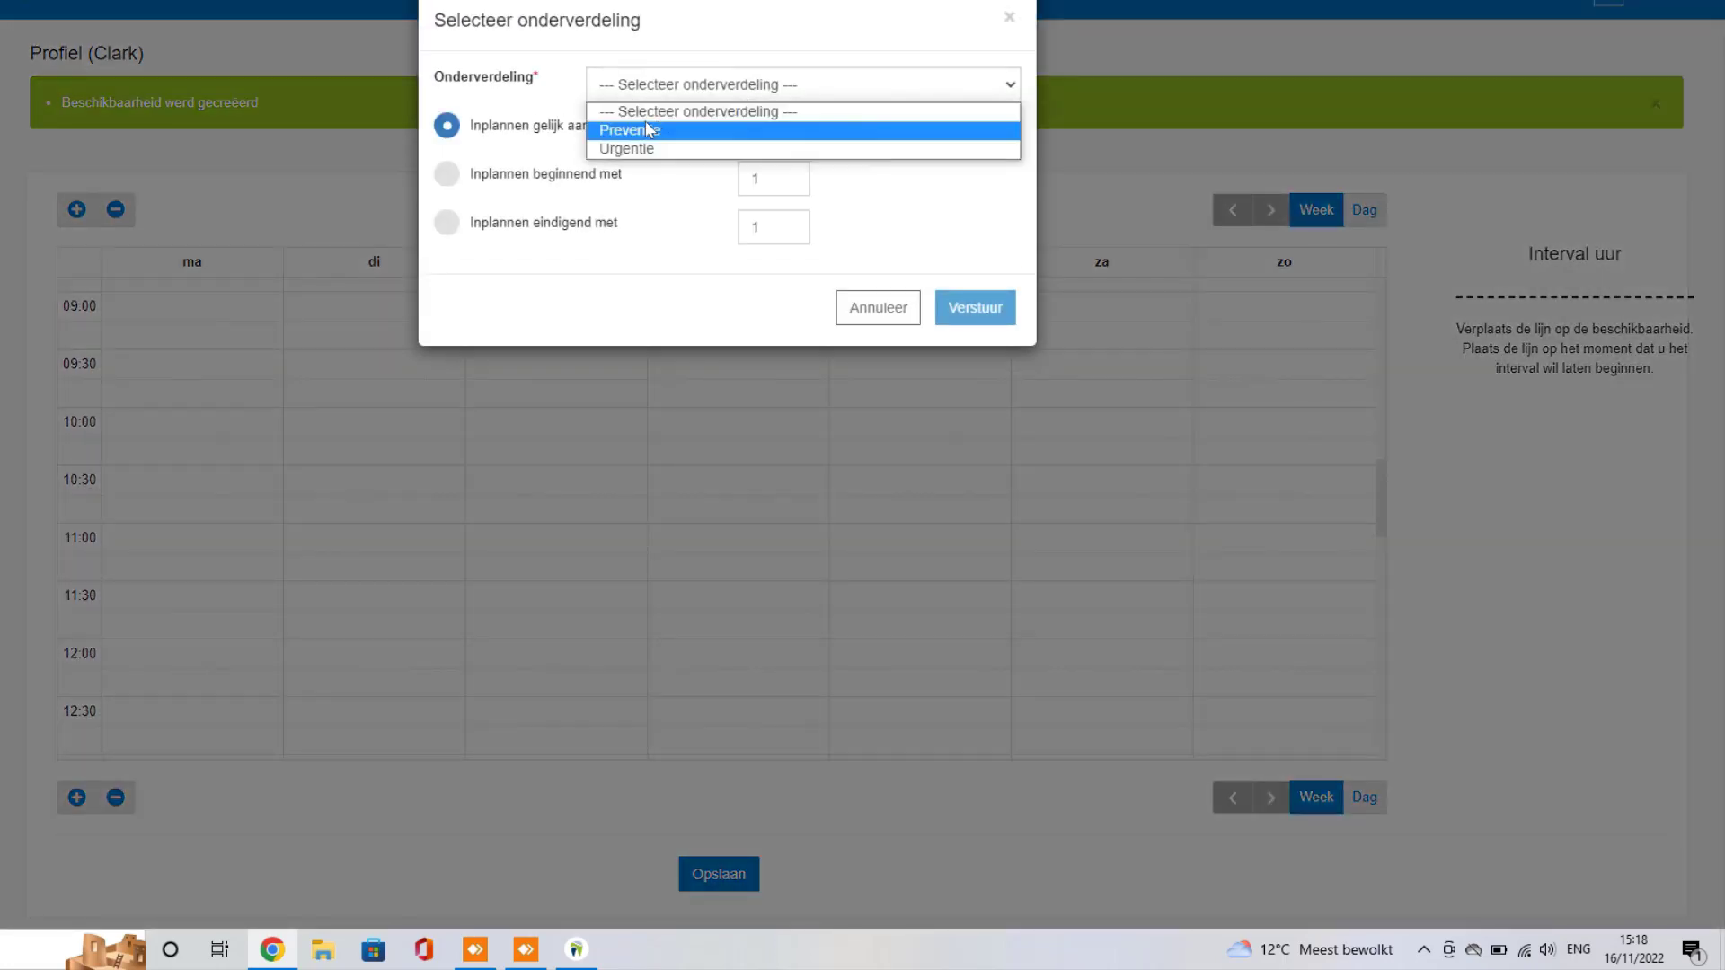
click(649, 129)
click(973, 319)
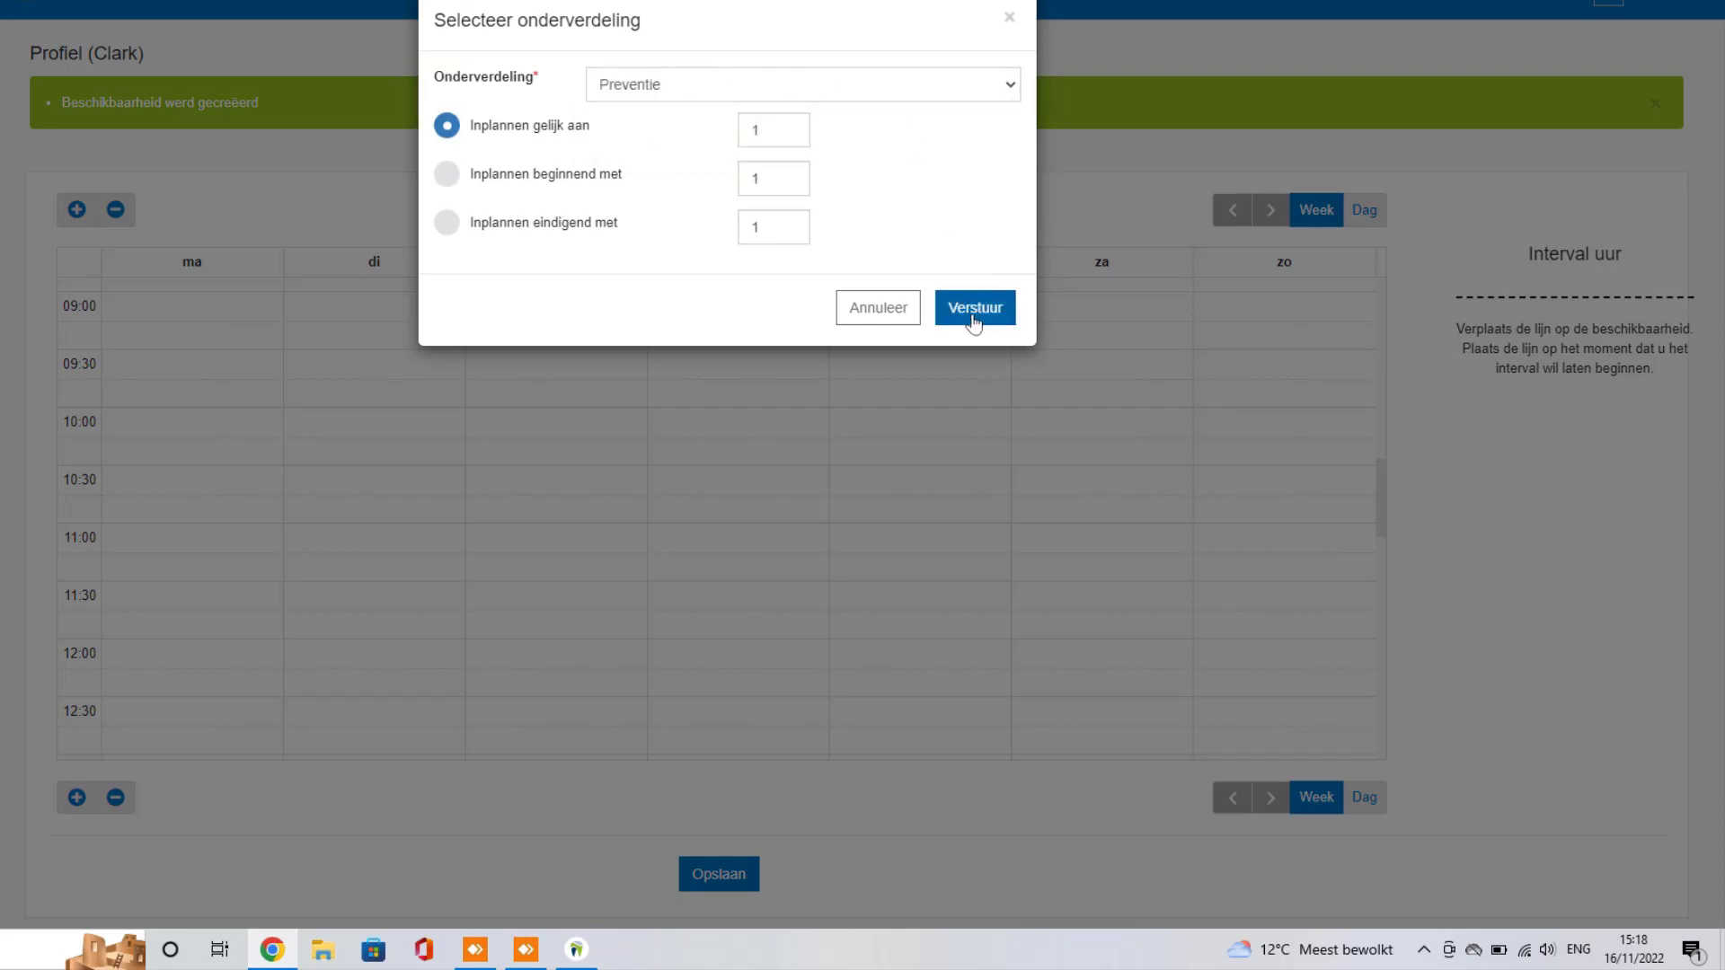
drag(391, 314, 377, 628)
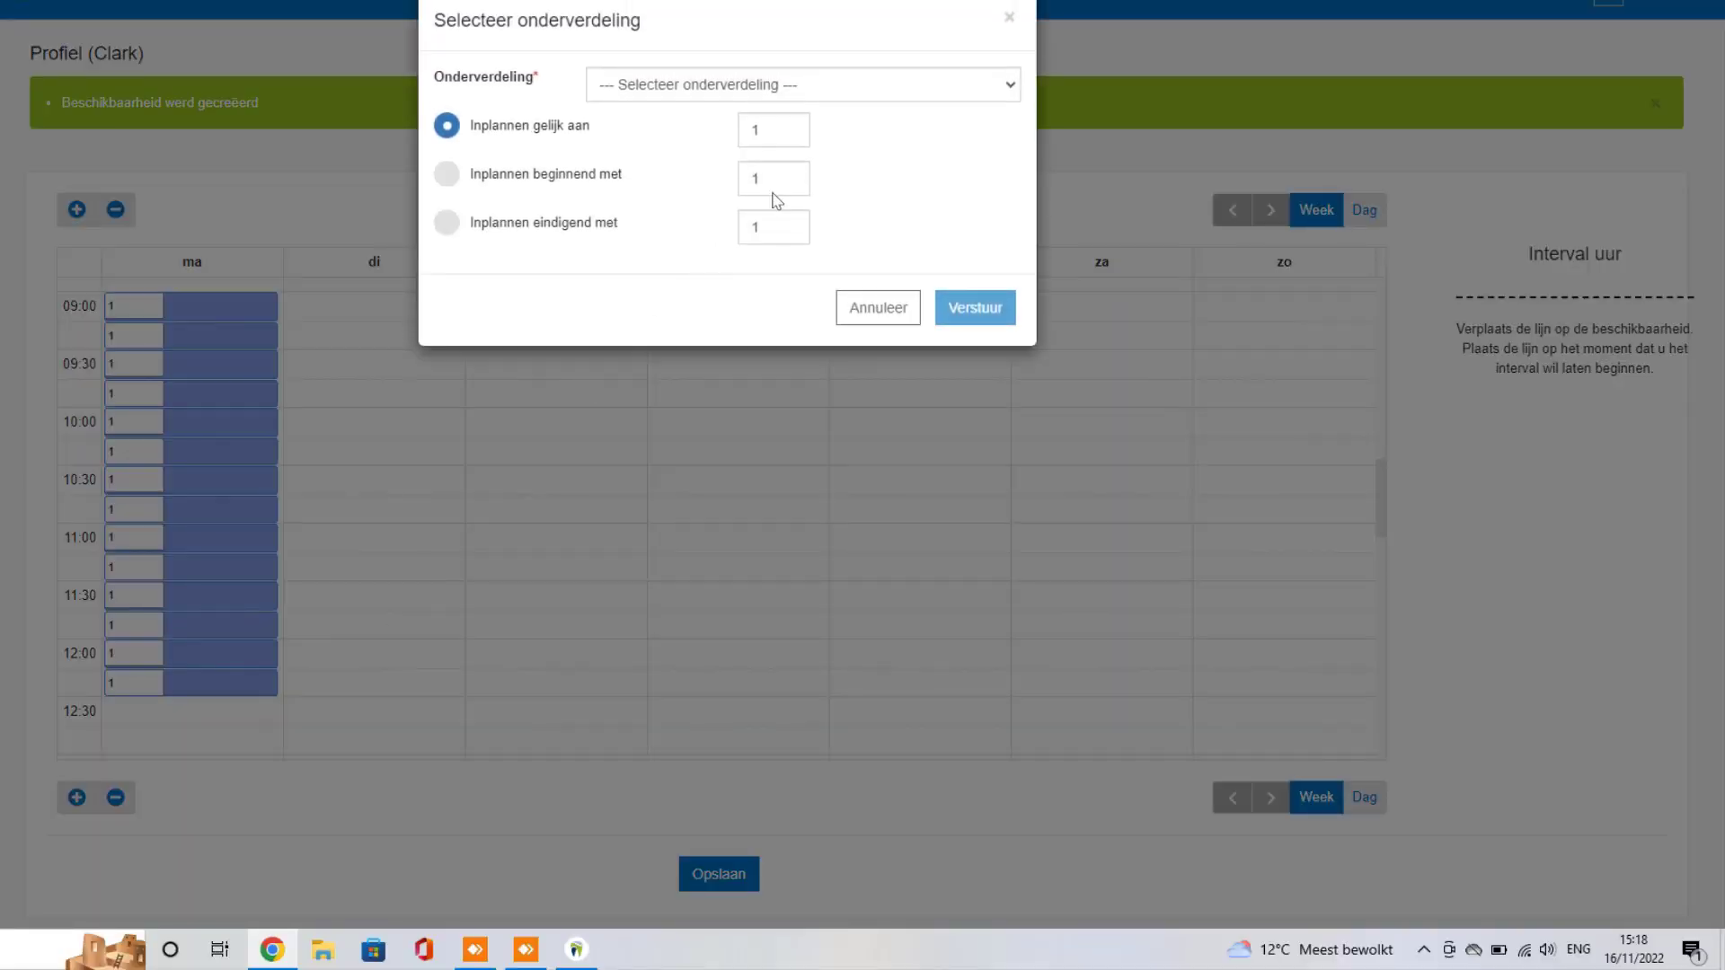
click(821, 97)
click(737, 125)
click(945, 306)
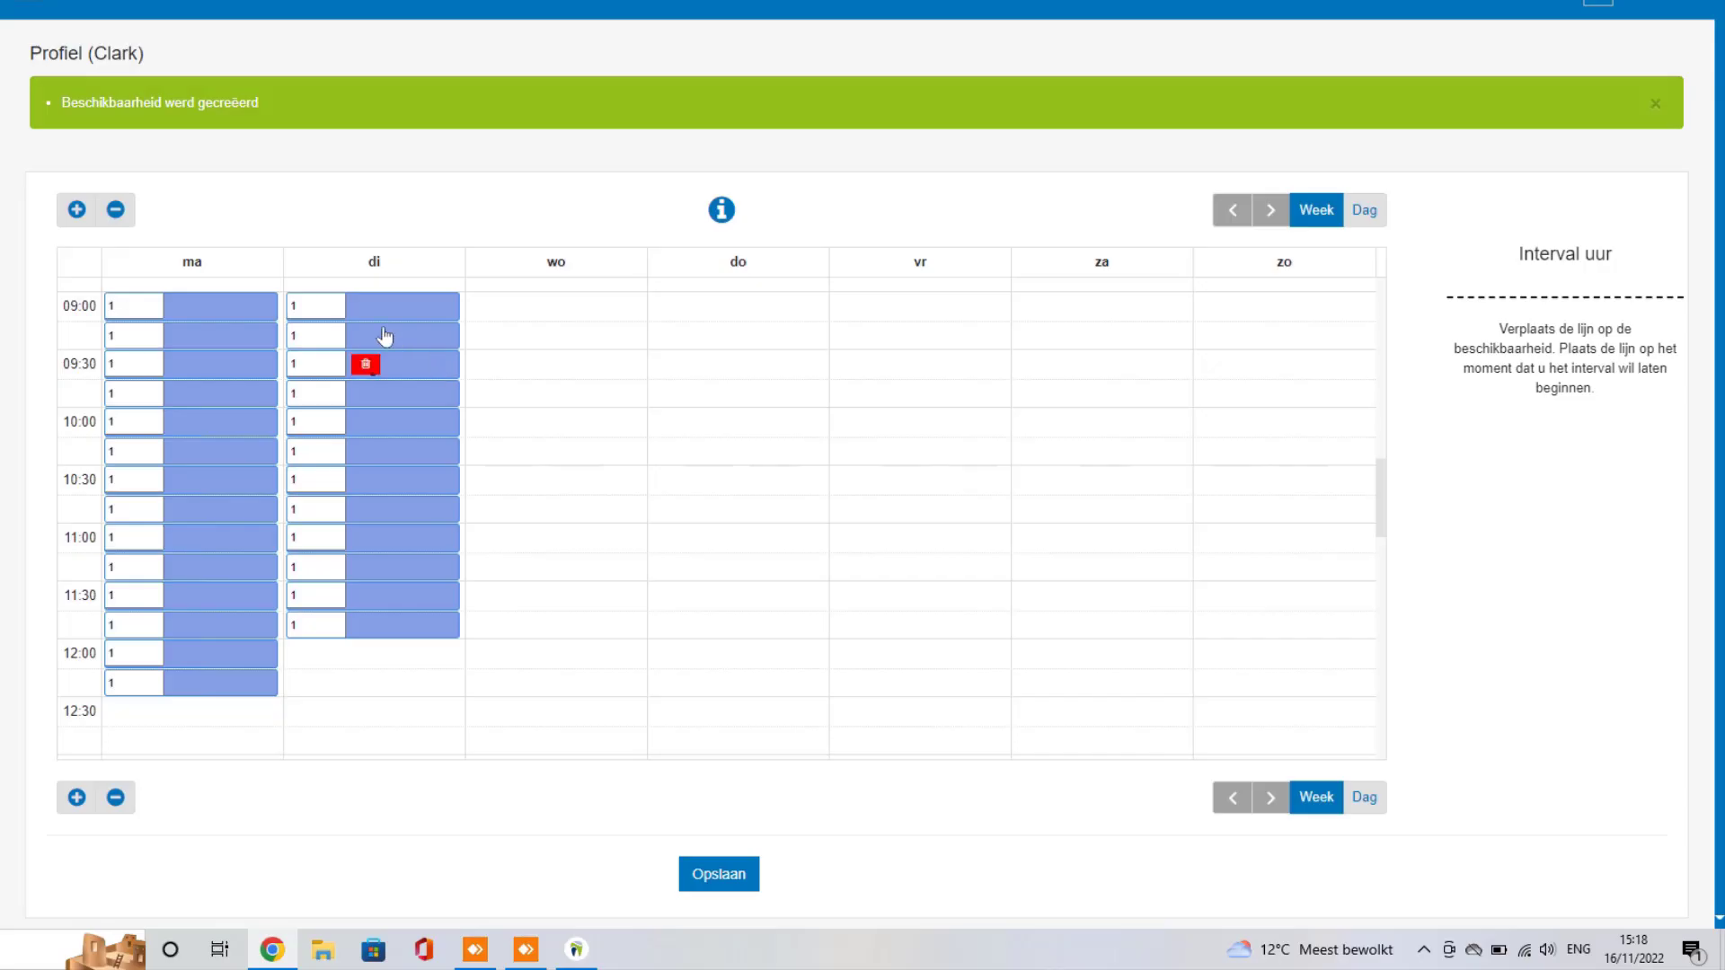
Step: Add Preventie blocks for Wednesday 09:00–12:00 and Friday 09:00–12:30
drag(594, 308, 582, 634)
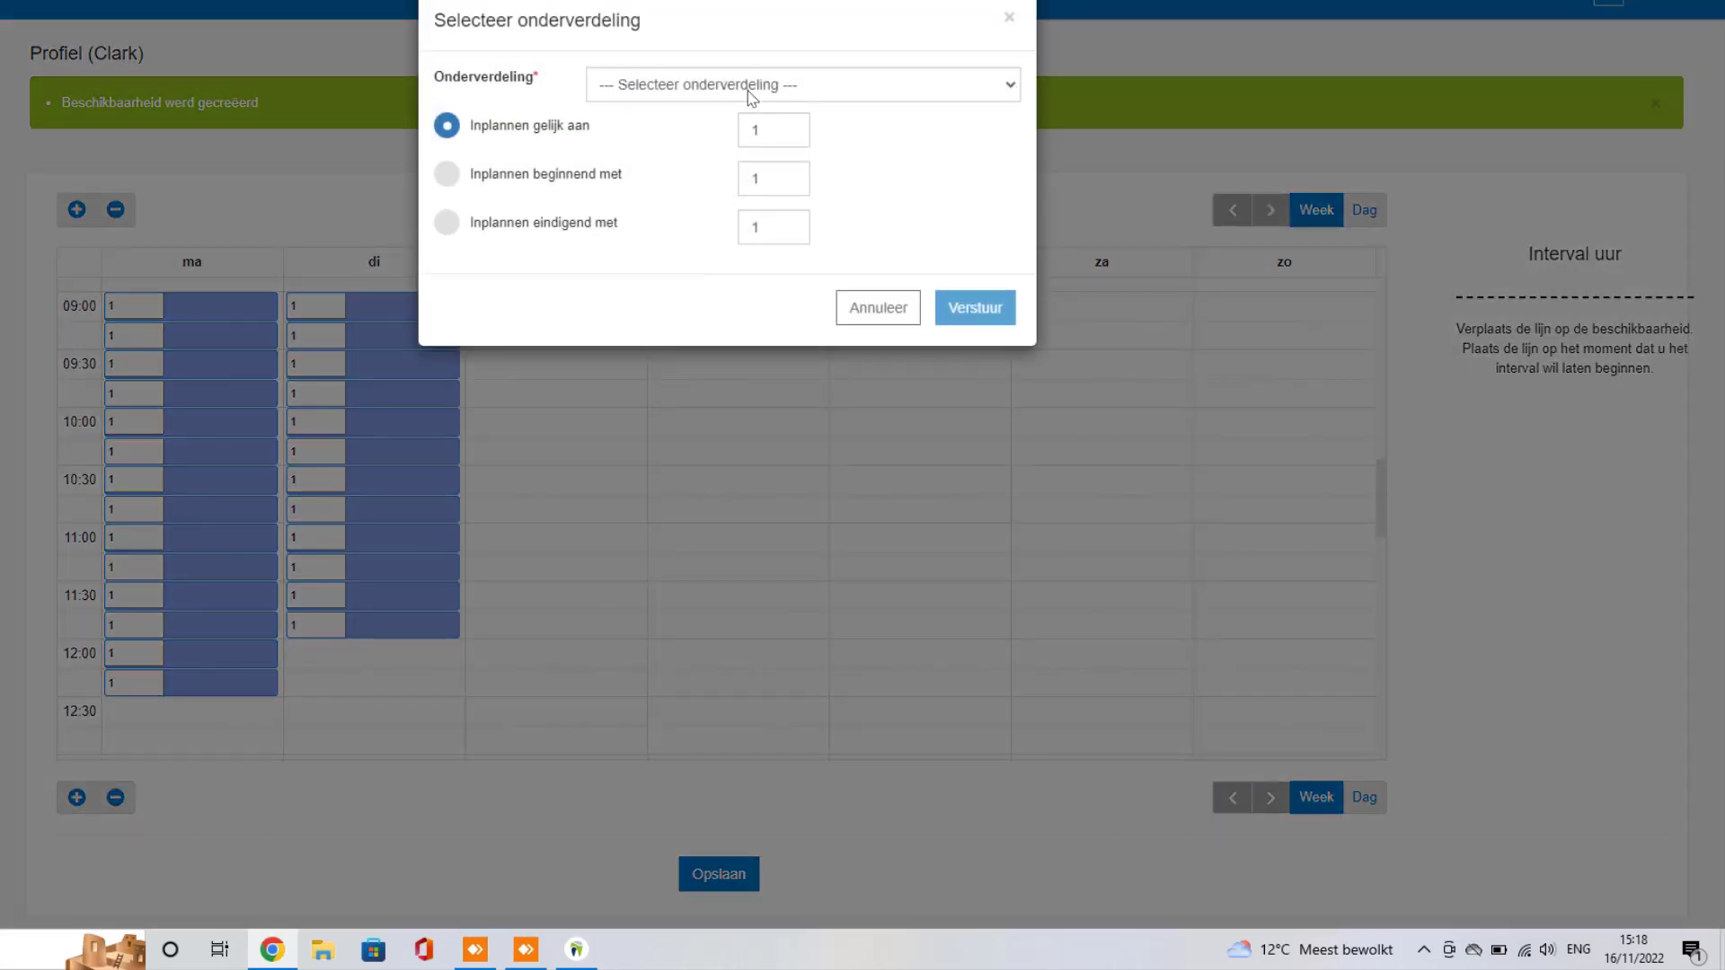
click(751, 90)
click(675, 129)
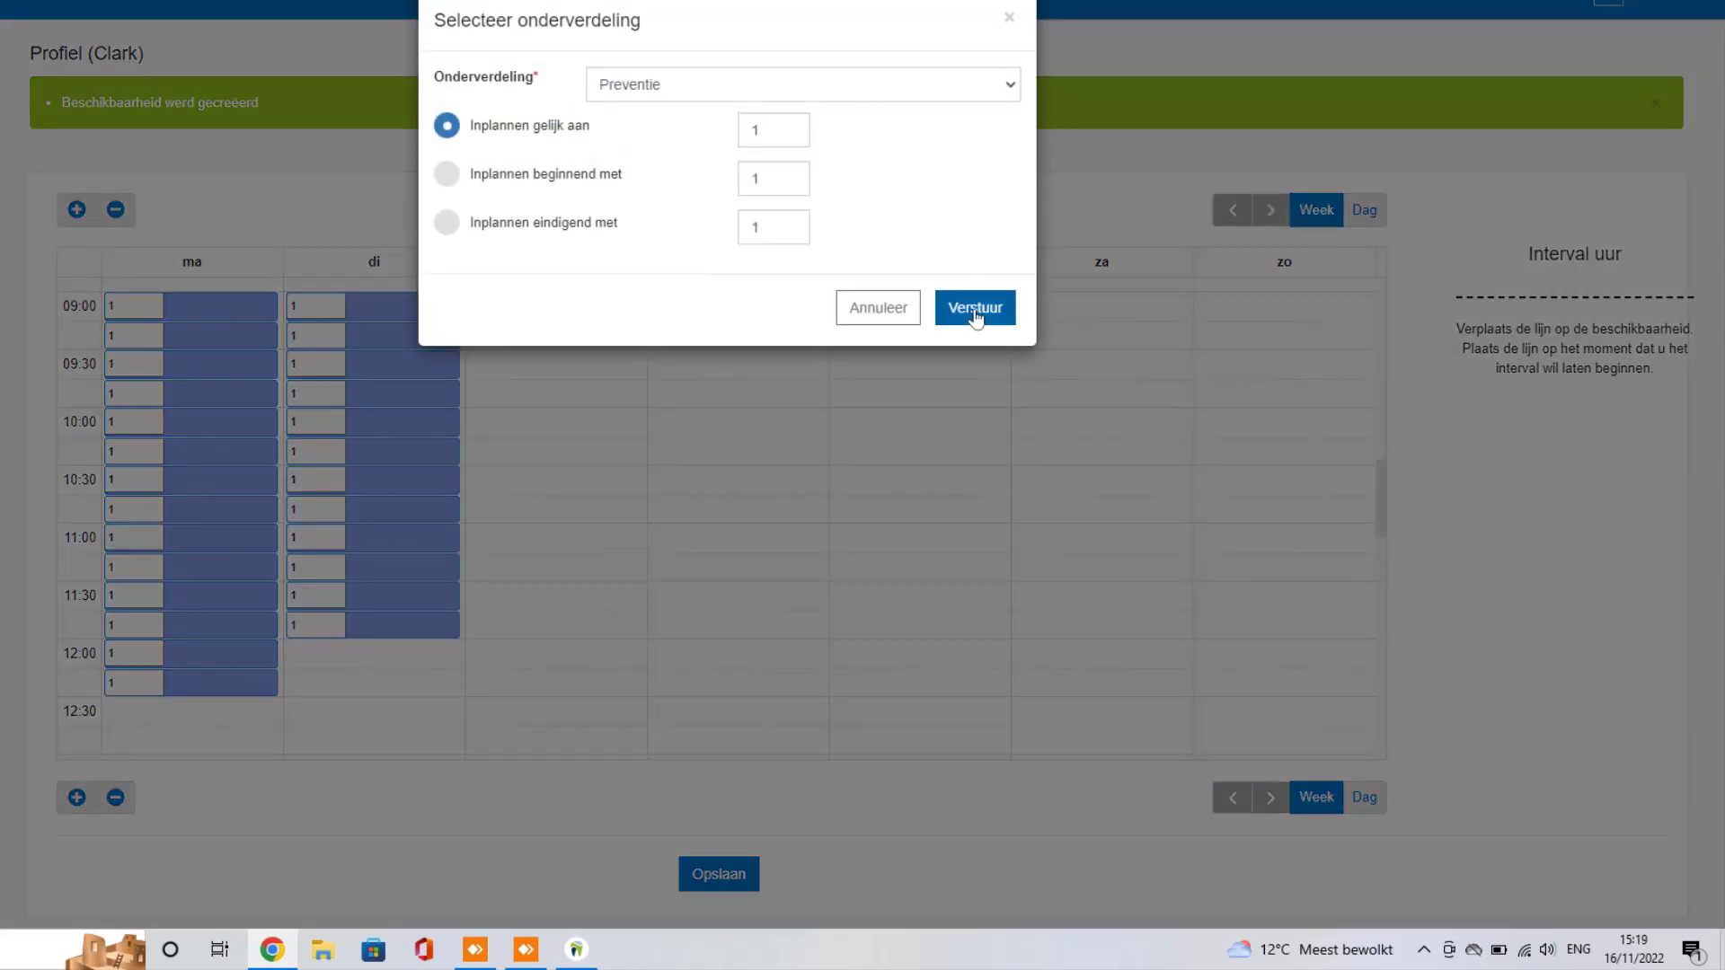
click(976, 309)
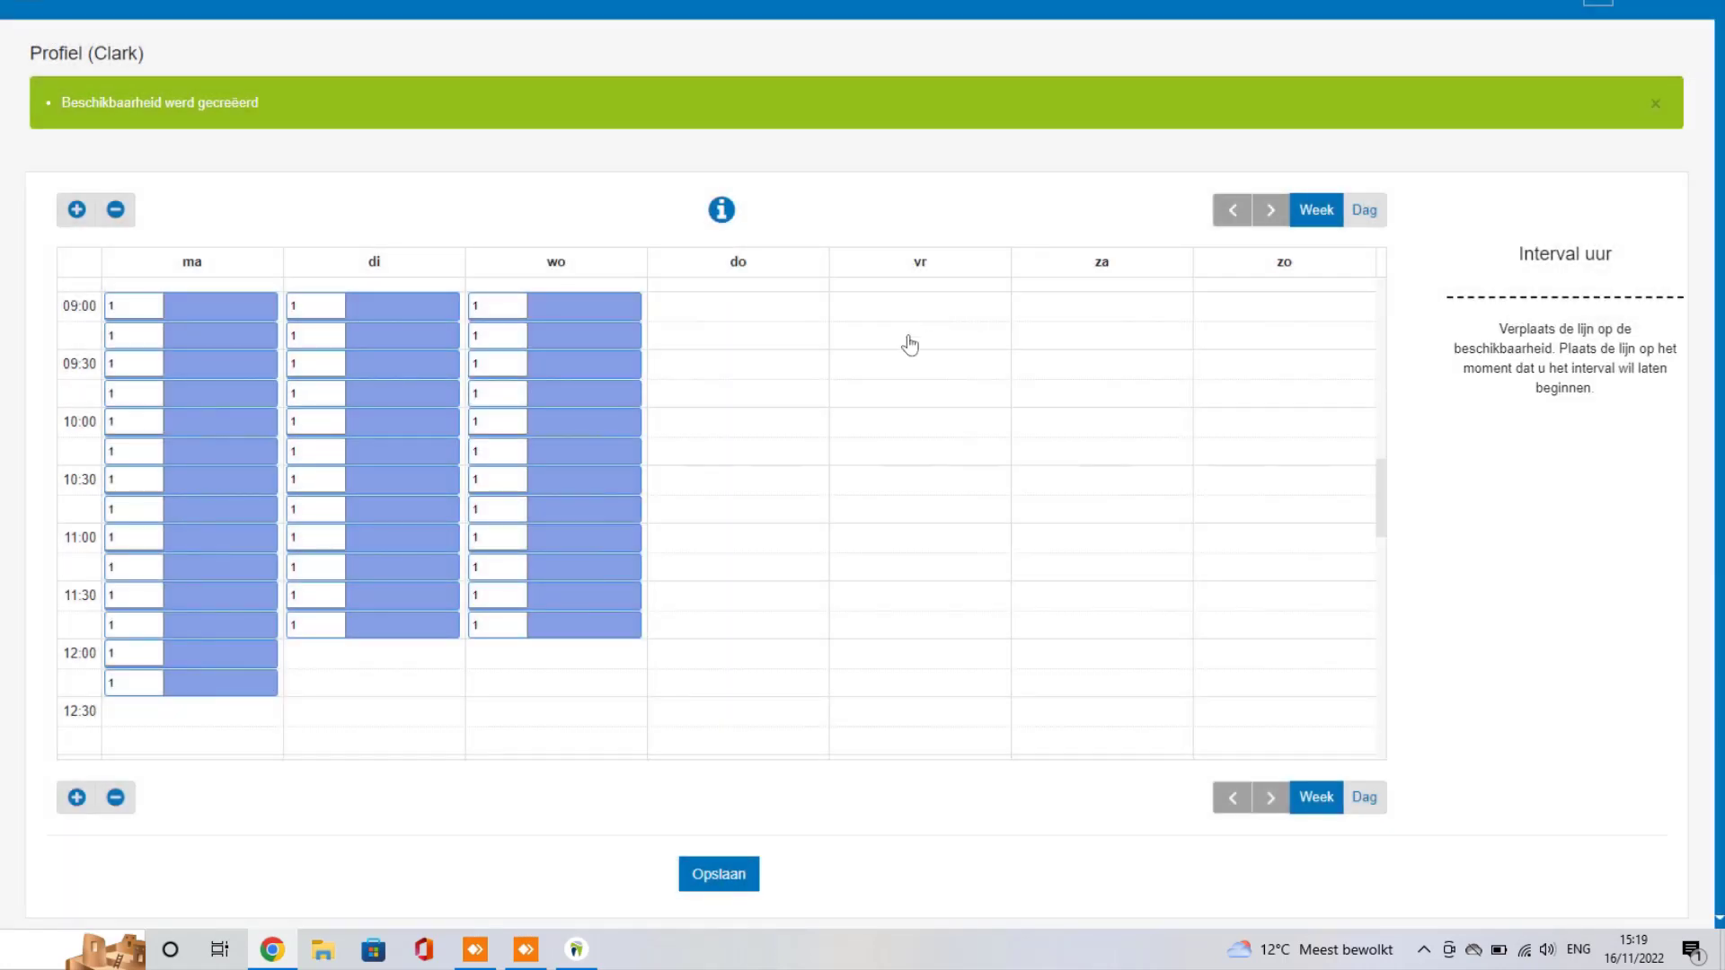
drag(910, 343, 923, 693)
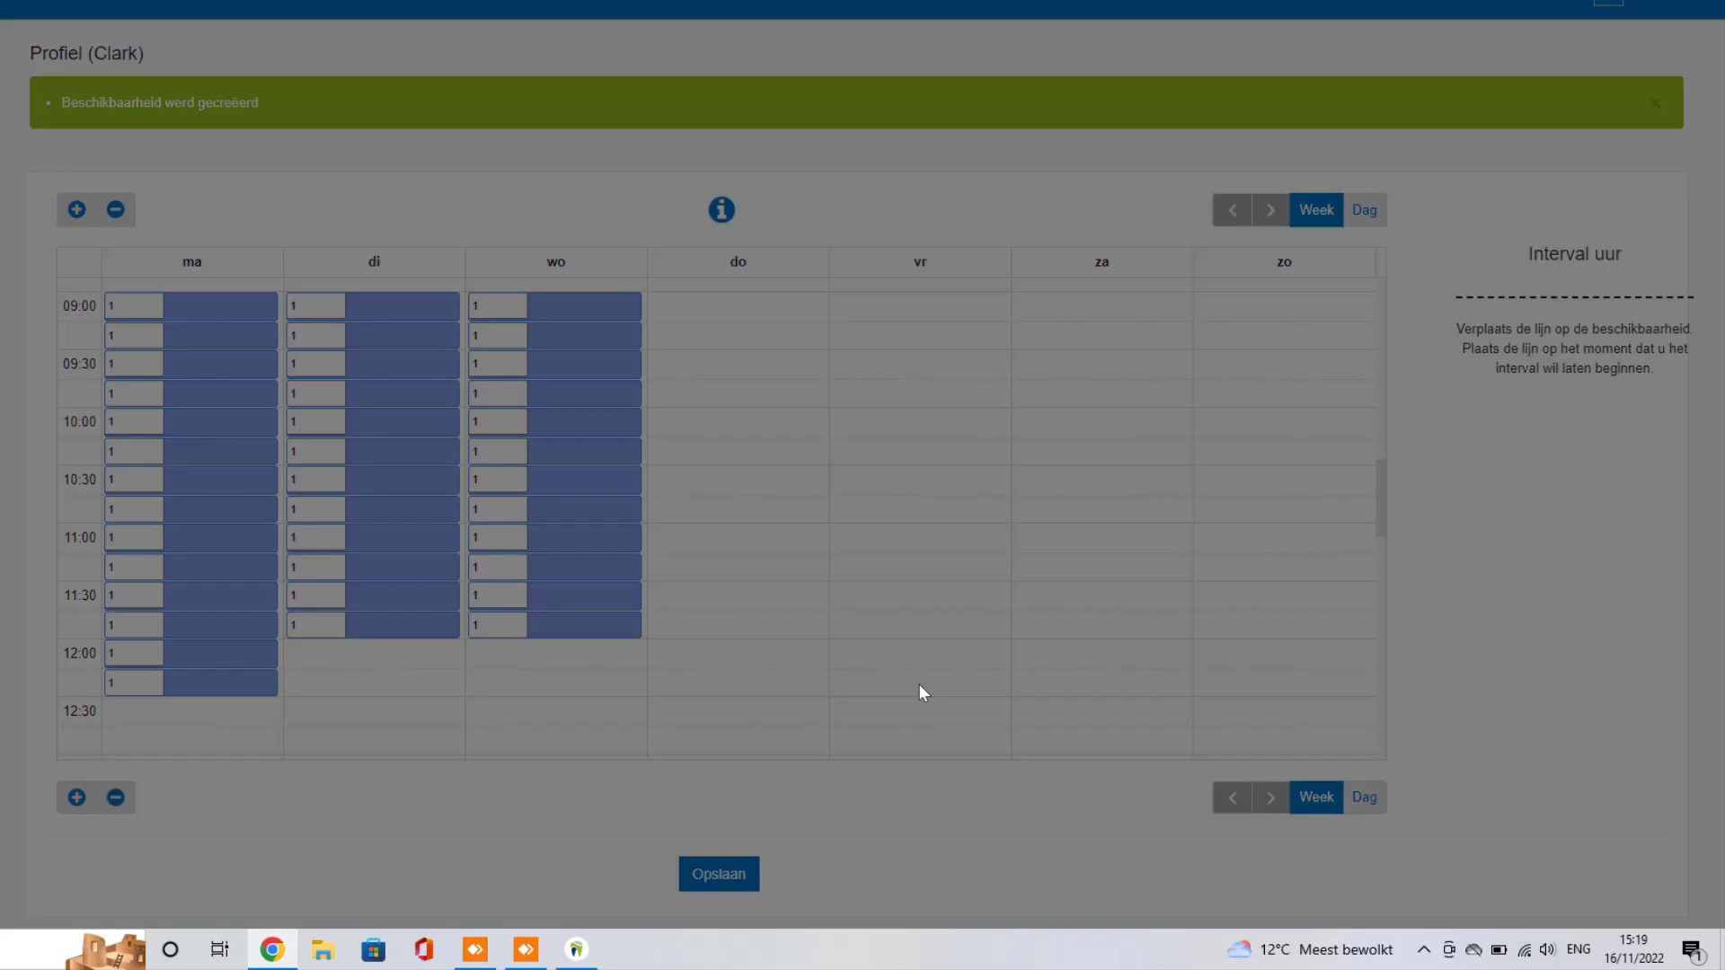
click(797, 90)
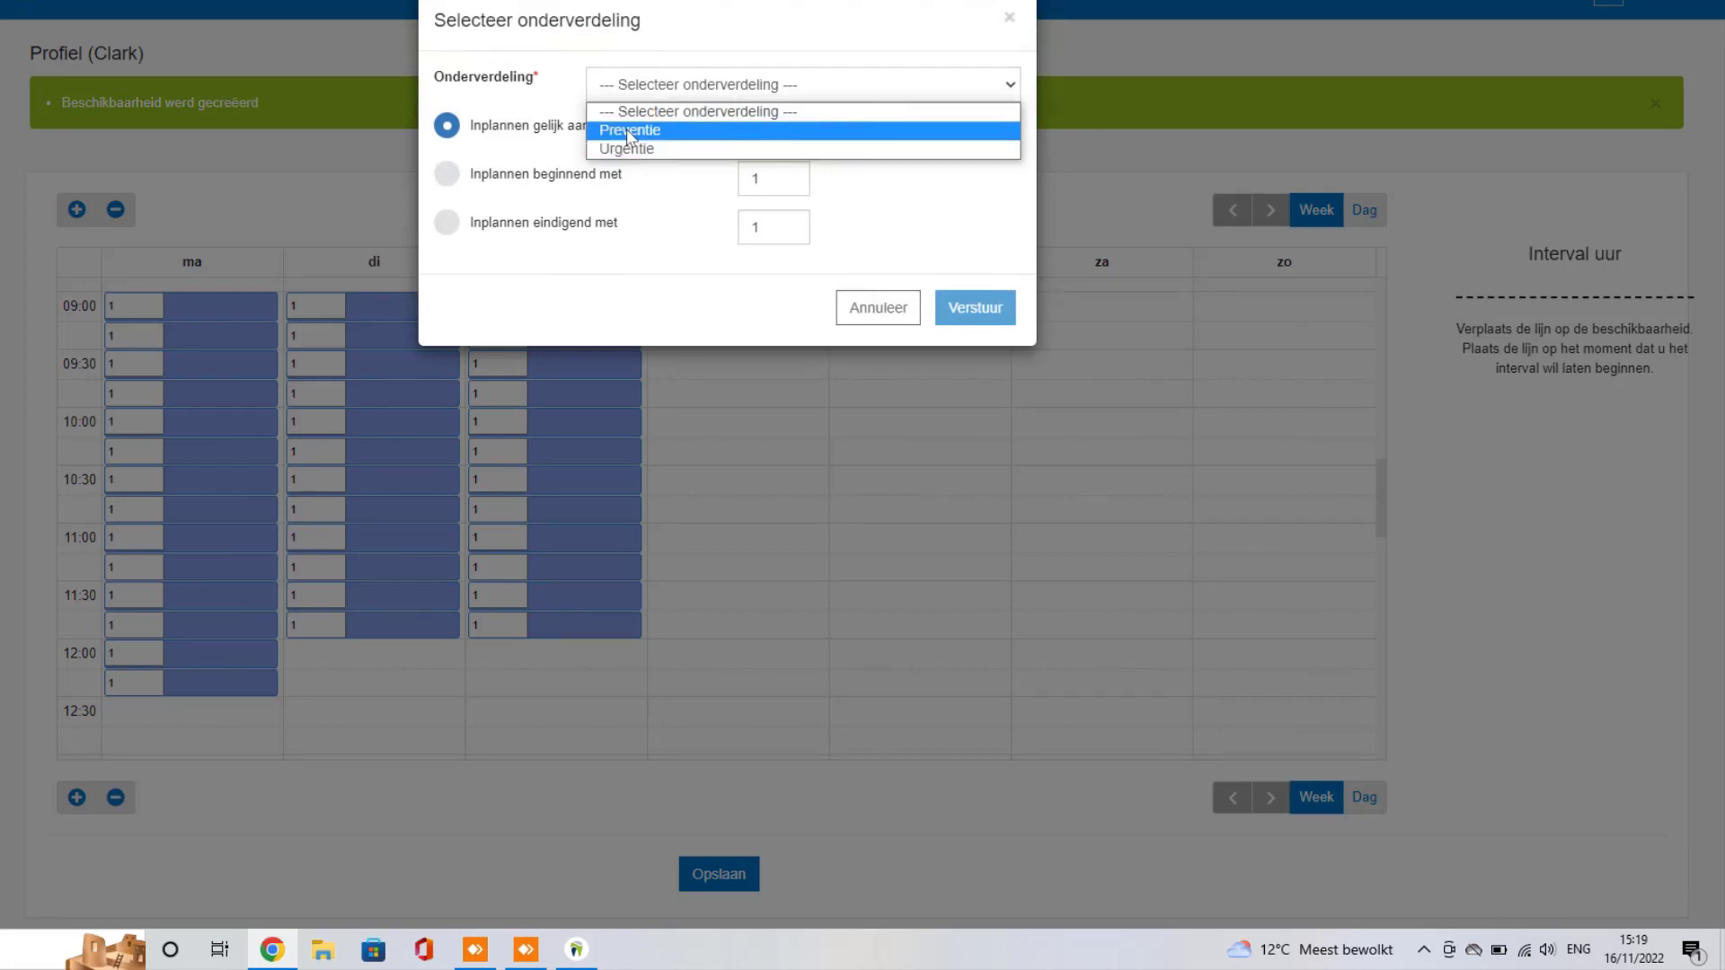
click(790, 126)
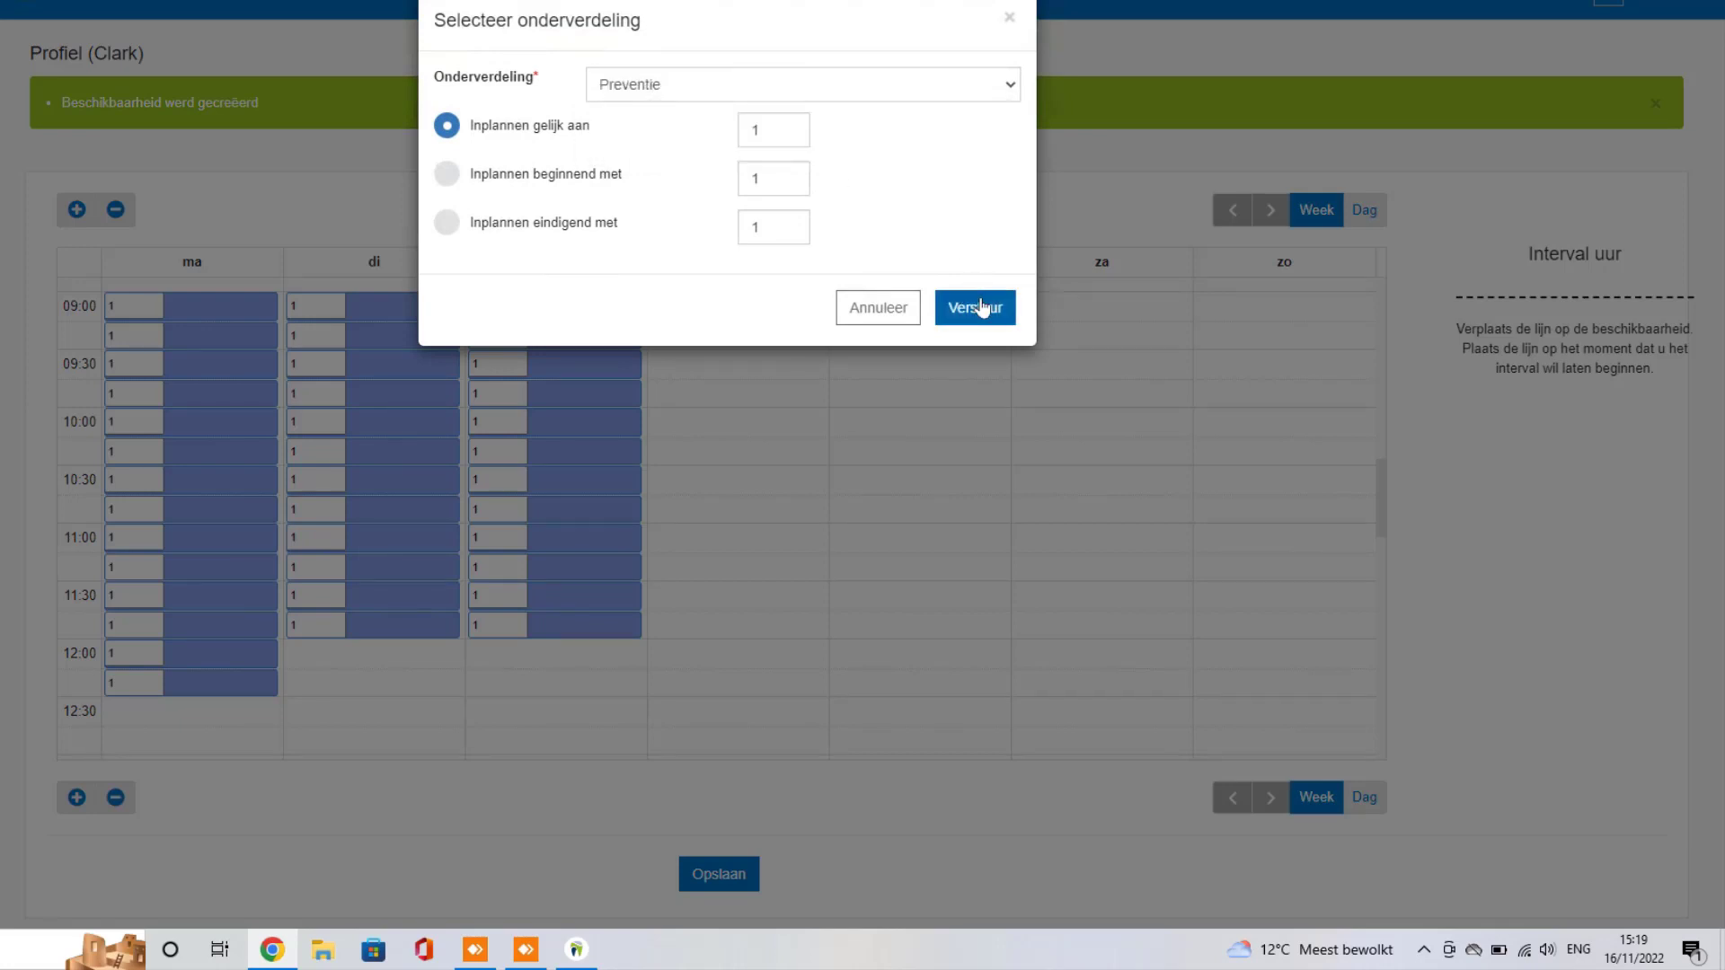
click(982, 307)
Step: Add Urgentie slots at 12:00–12:30 on Tuesday and Wednesday
scroll(719, 441, down, 3)
drag(341, 442, 352, 471)
click(699, 87)
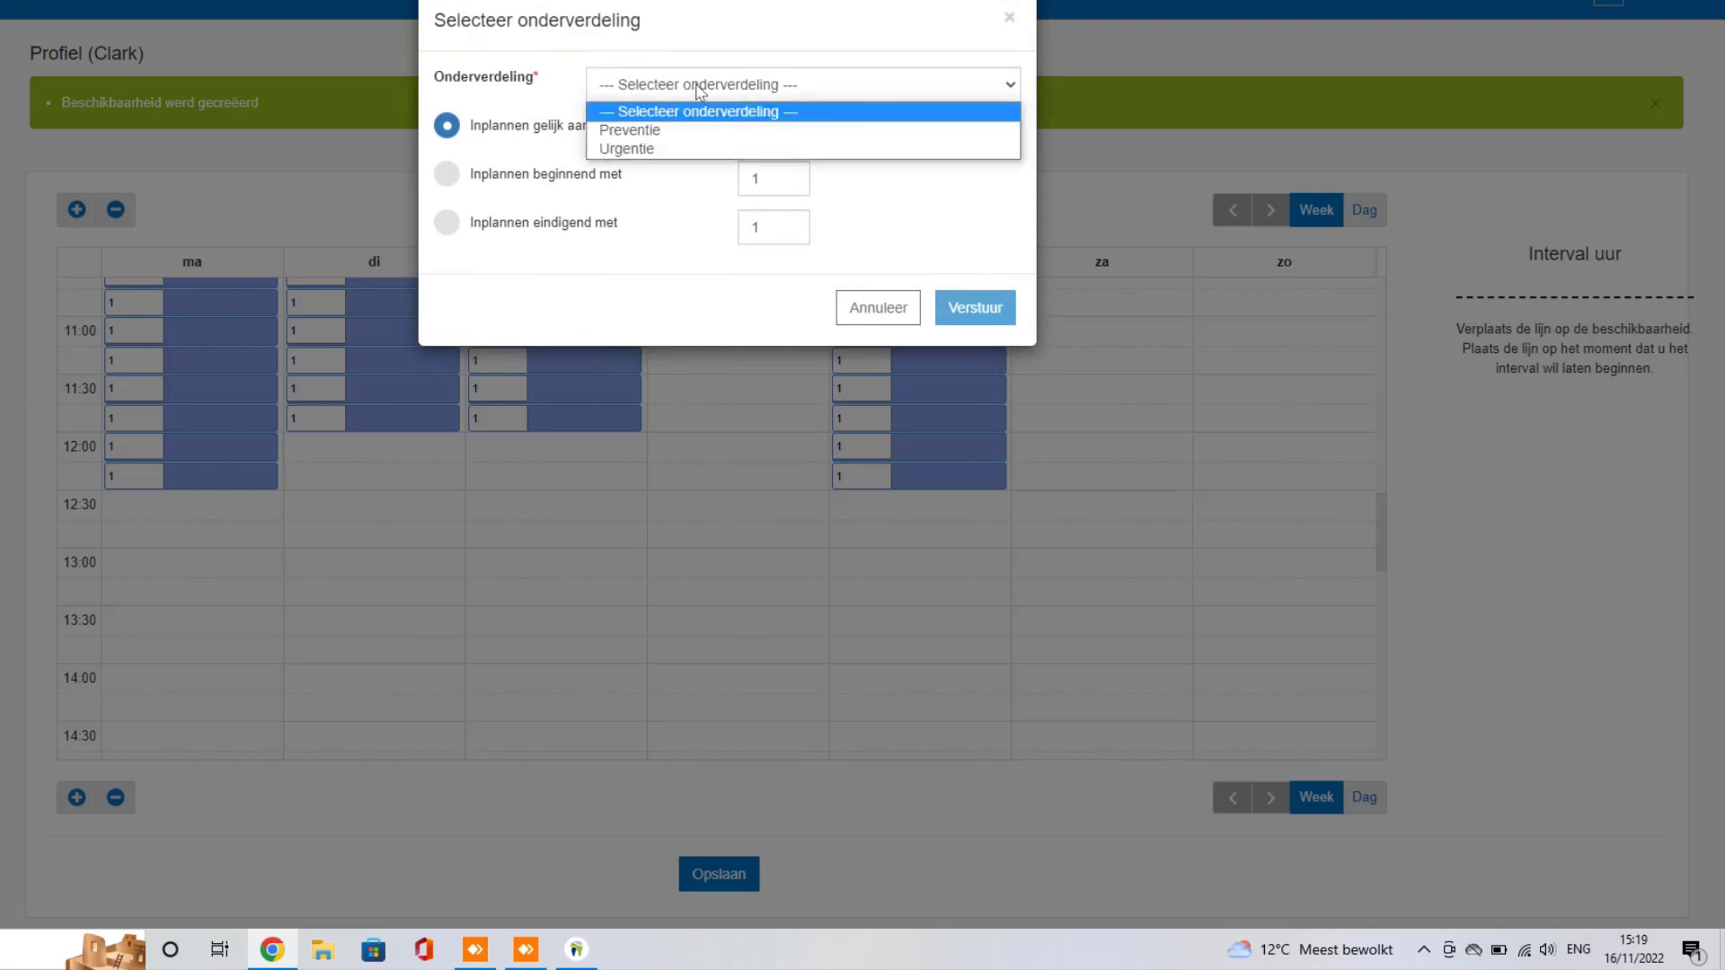
click(628, 150)
click(983, 307)
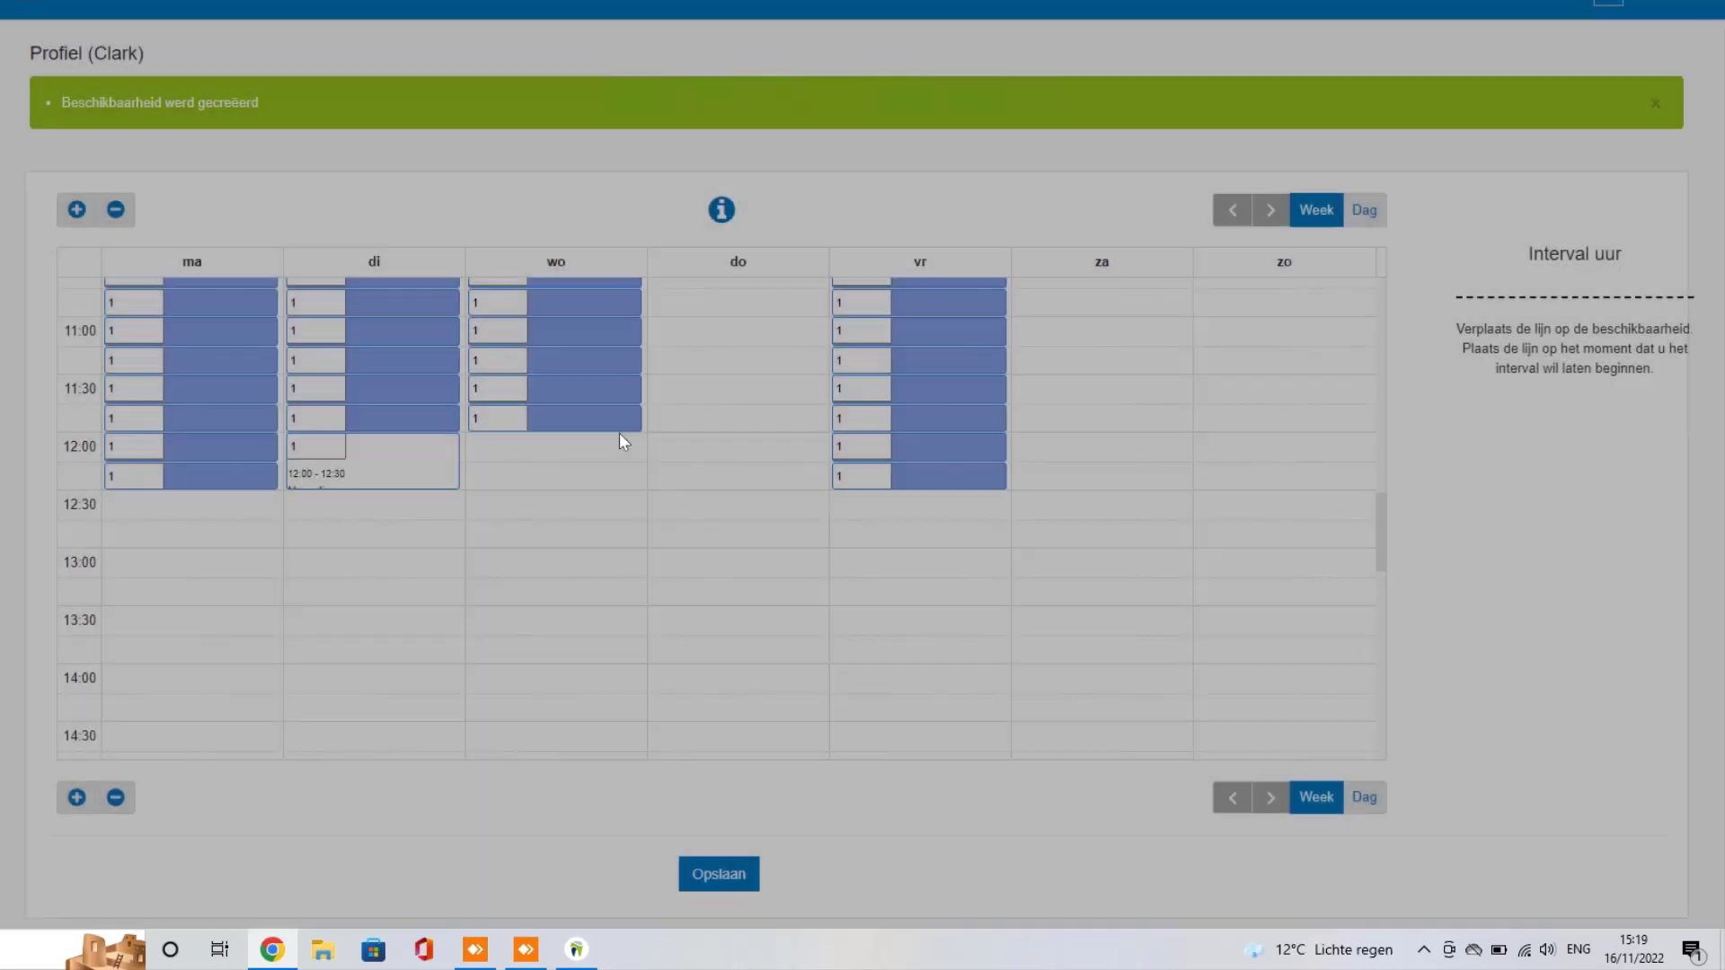
drag(563, 442, 563, 493)
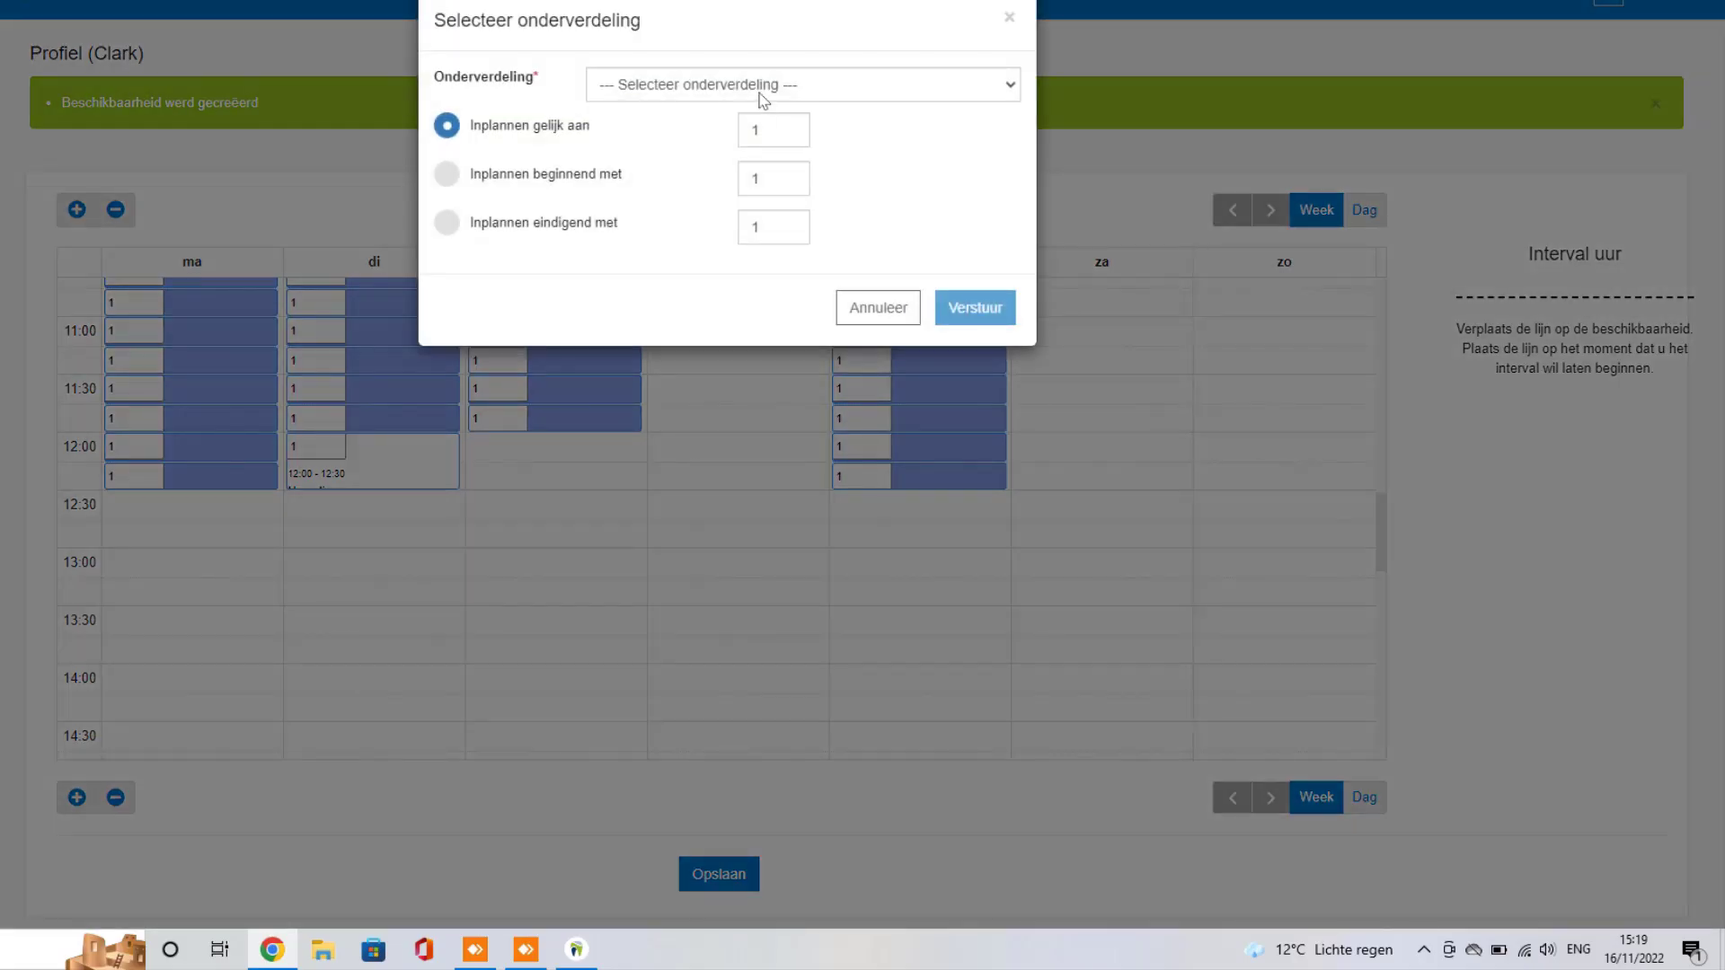
click(762, 94)
click(662, 148)
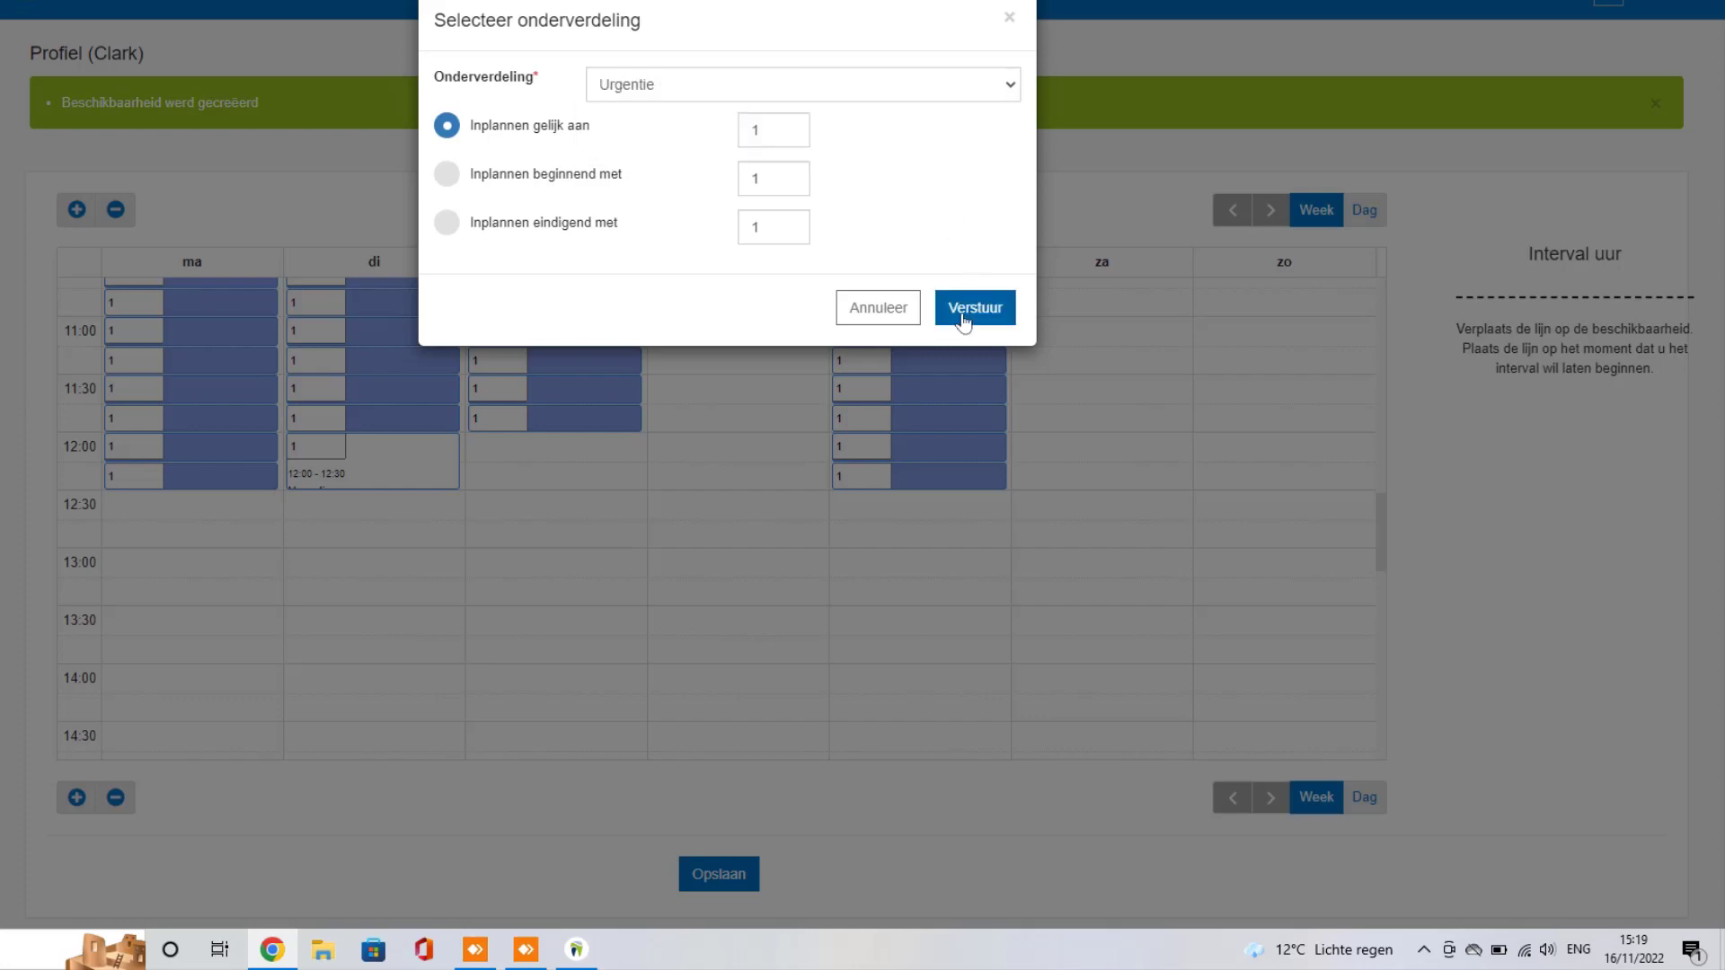
click(963, 322)
scroll(358, 631, down, 5)
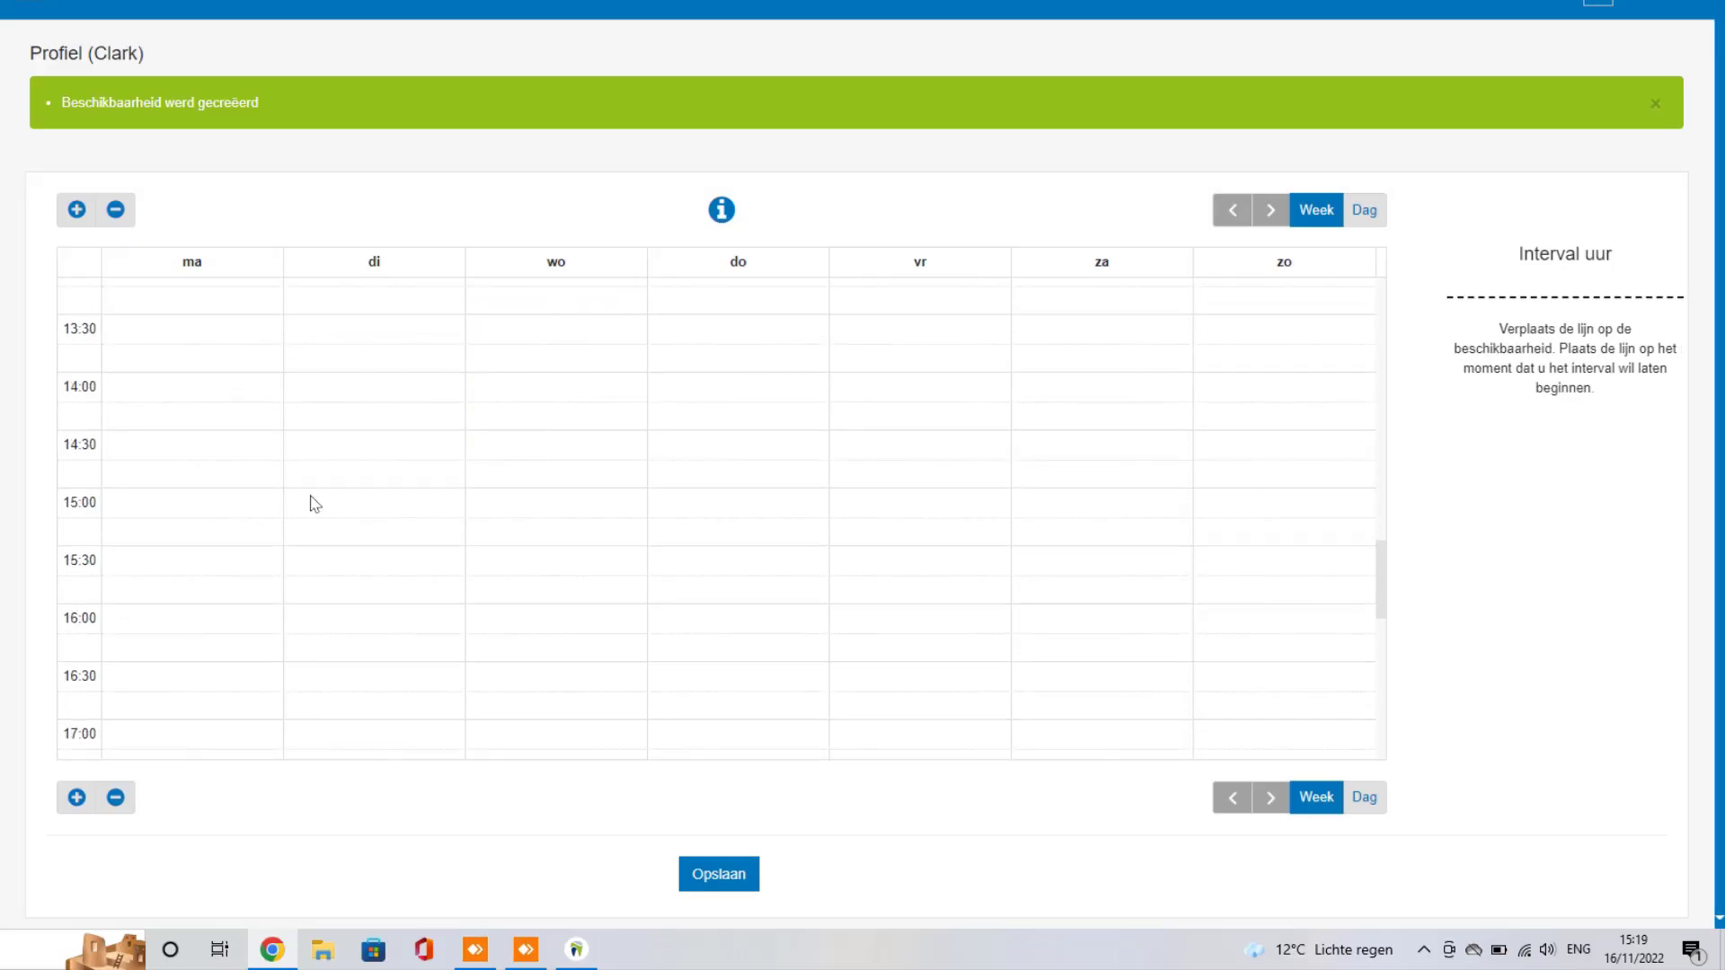
Step: Fill Monday afternoon from 14:00 and Tuesday afternoon with Preventie slots
mouse_move(213, 445)
mouse_down()
mouse_move(208, 758)
mouse_move(231, 647)
mouse_up()
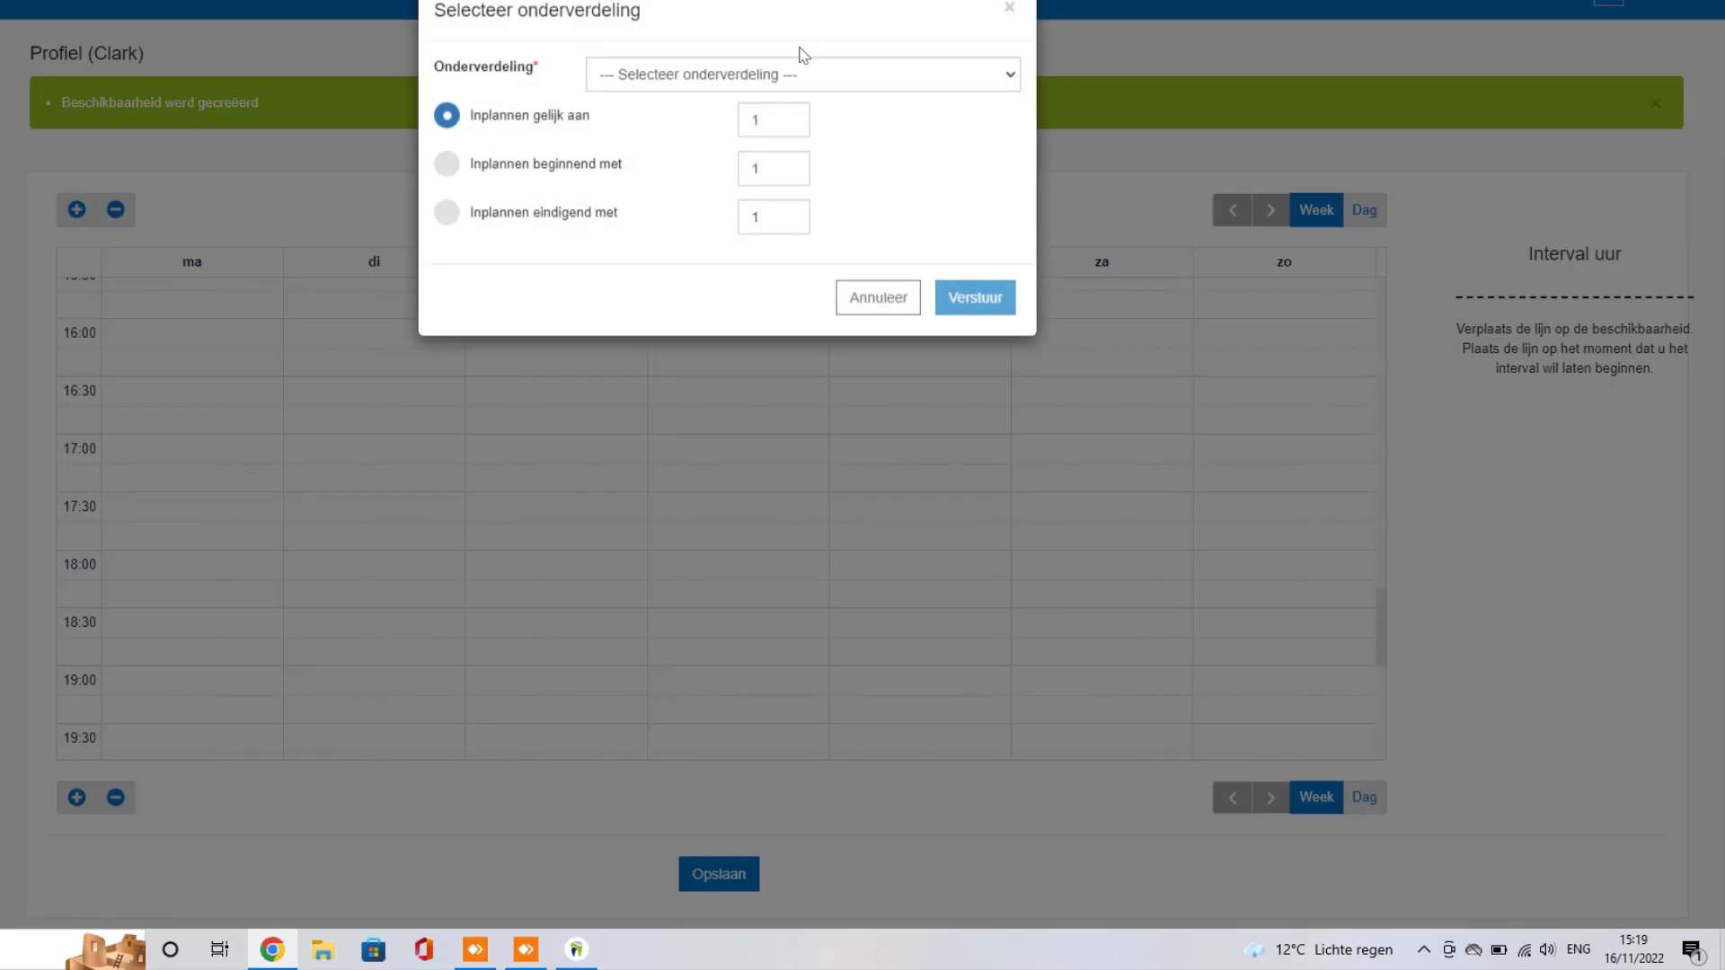
click(786, 90)
click(622, 135)
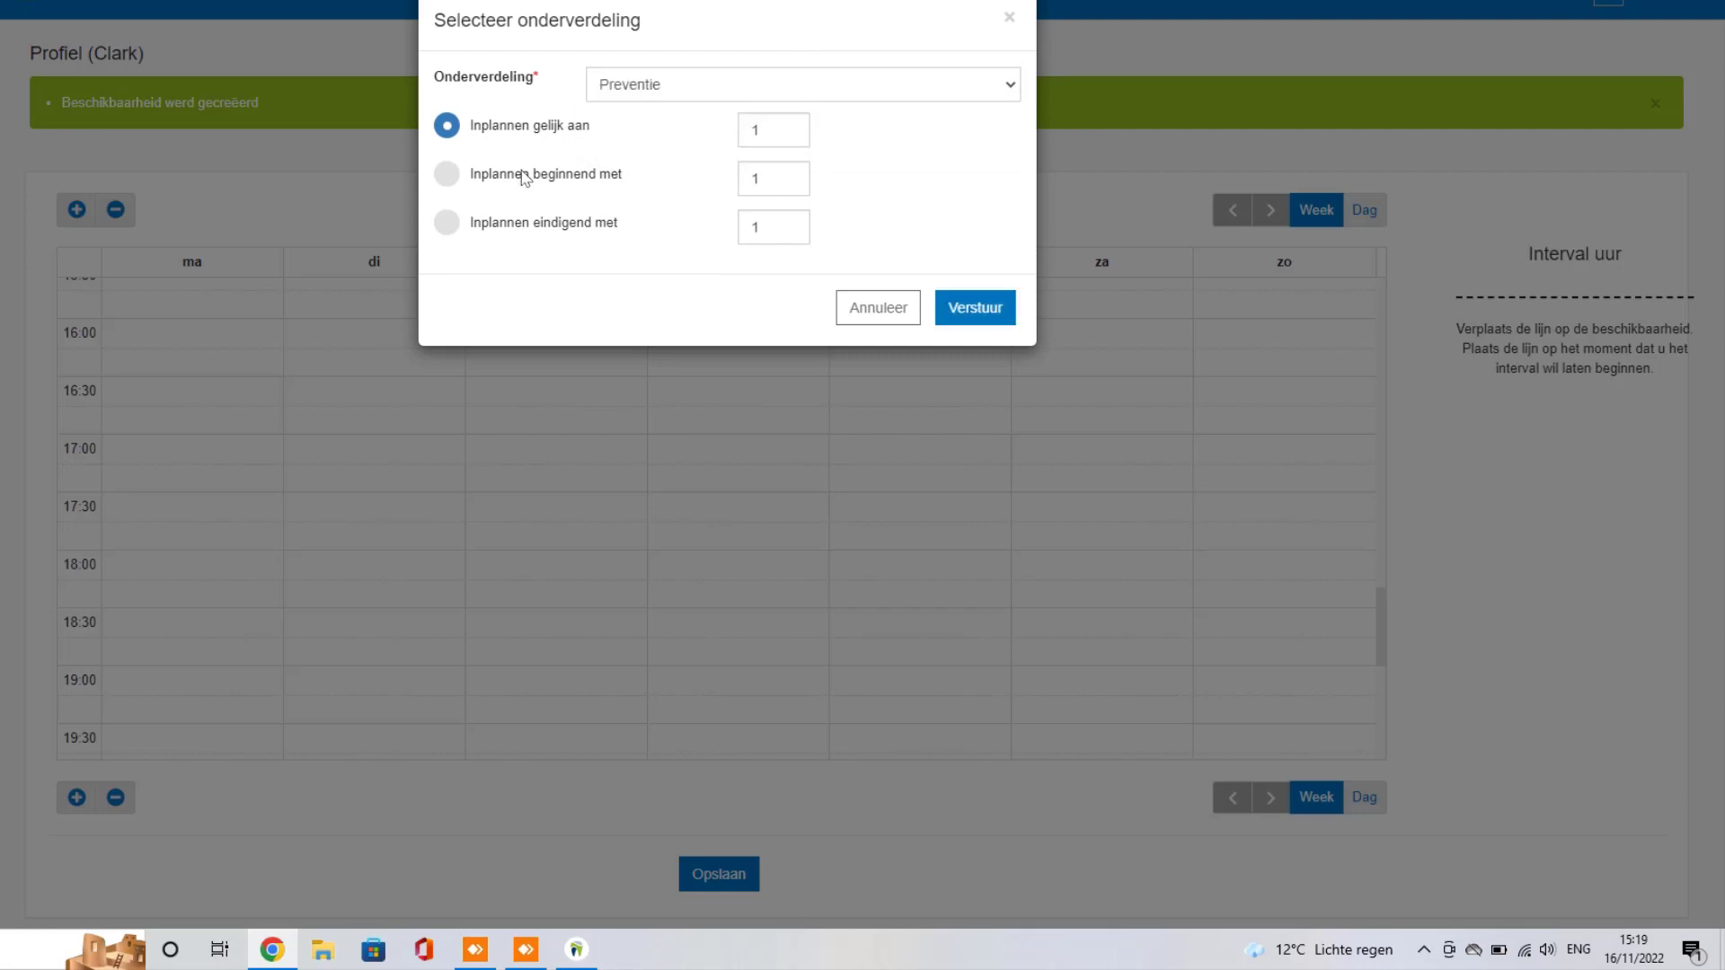
click(448, 175)
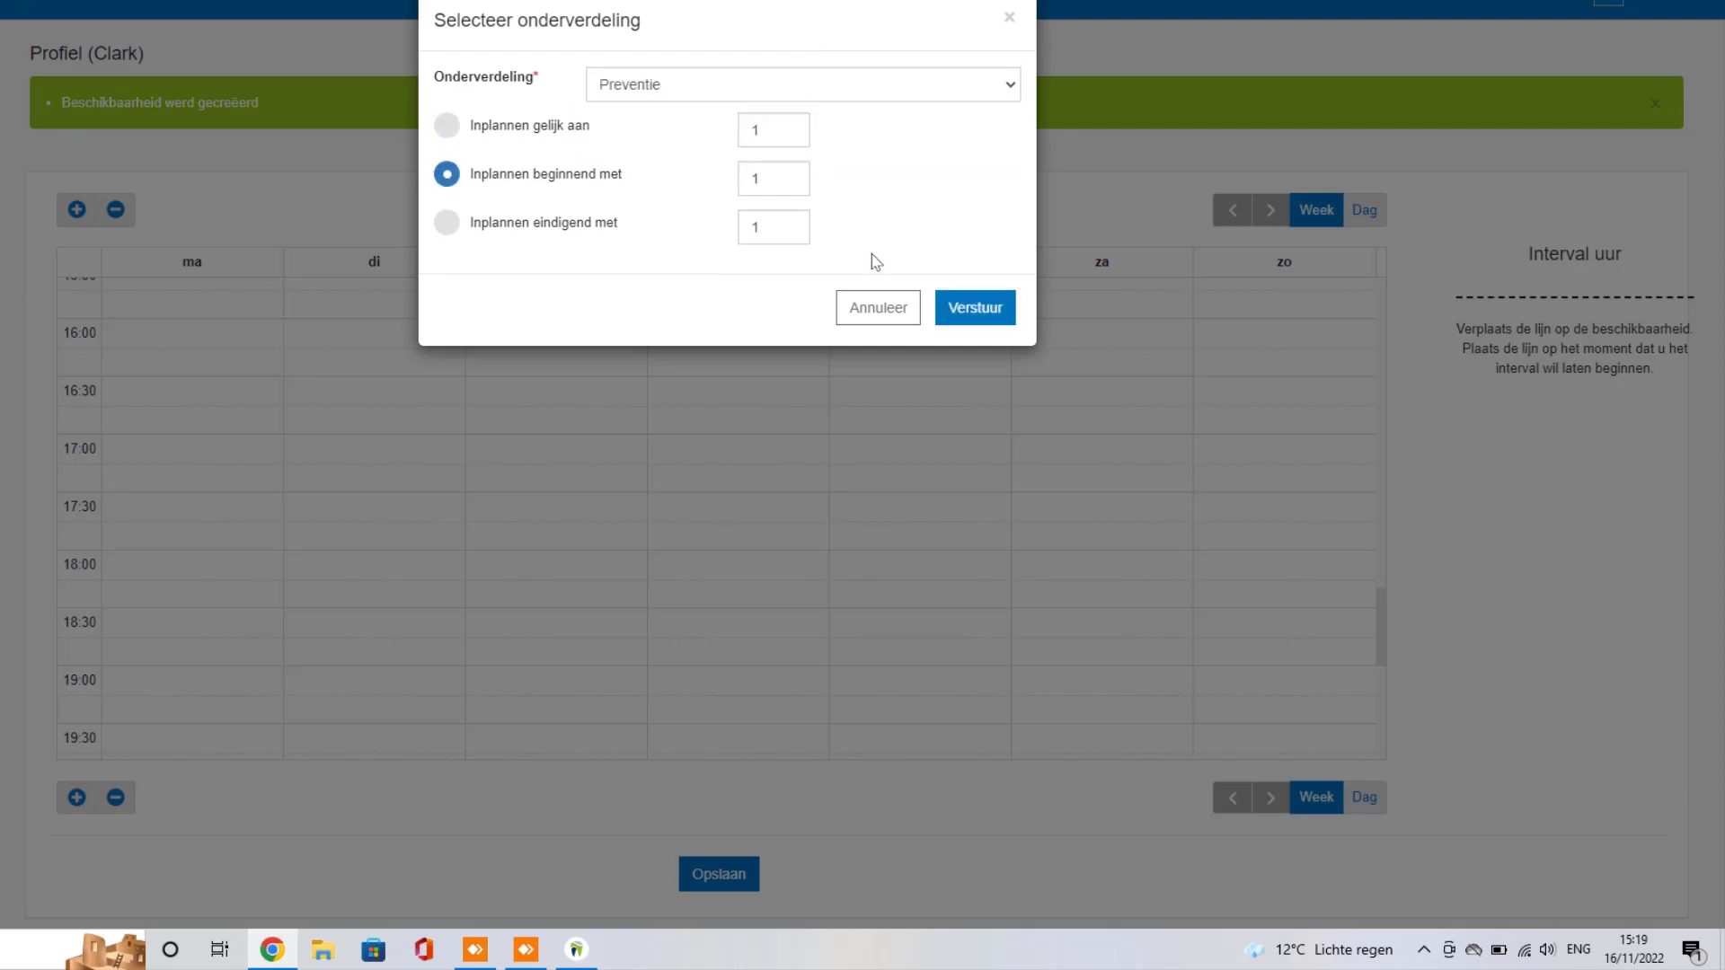
click(386, 638)
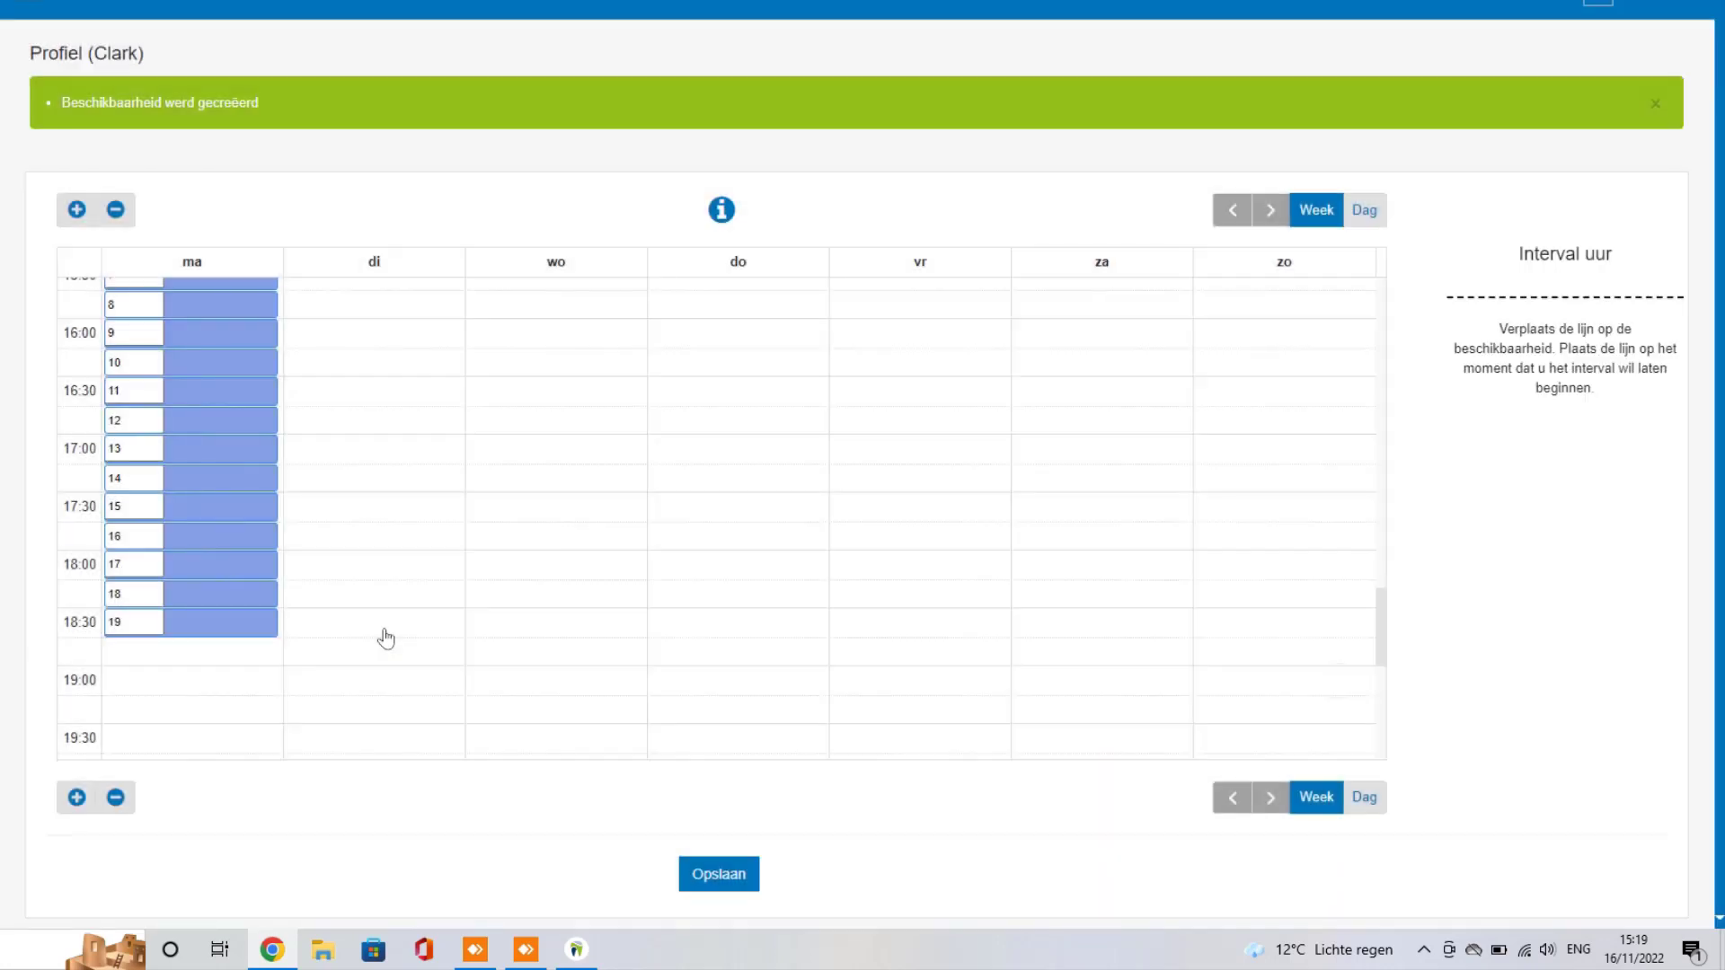
drag(387, 638, 404, 416)
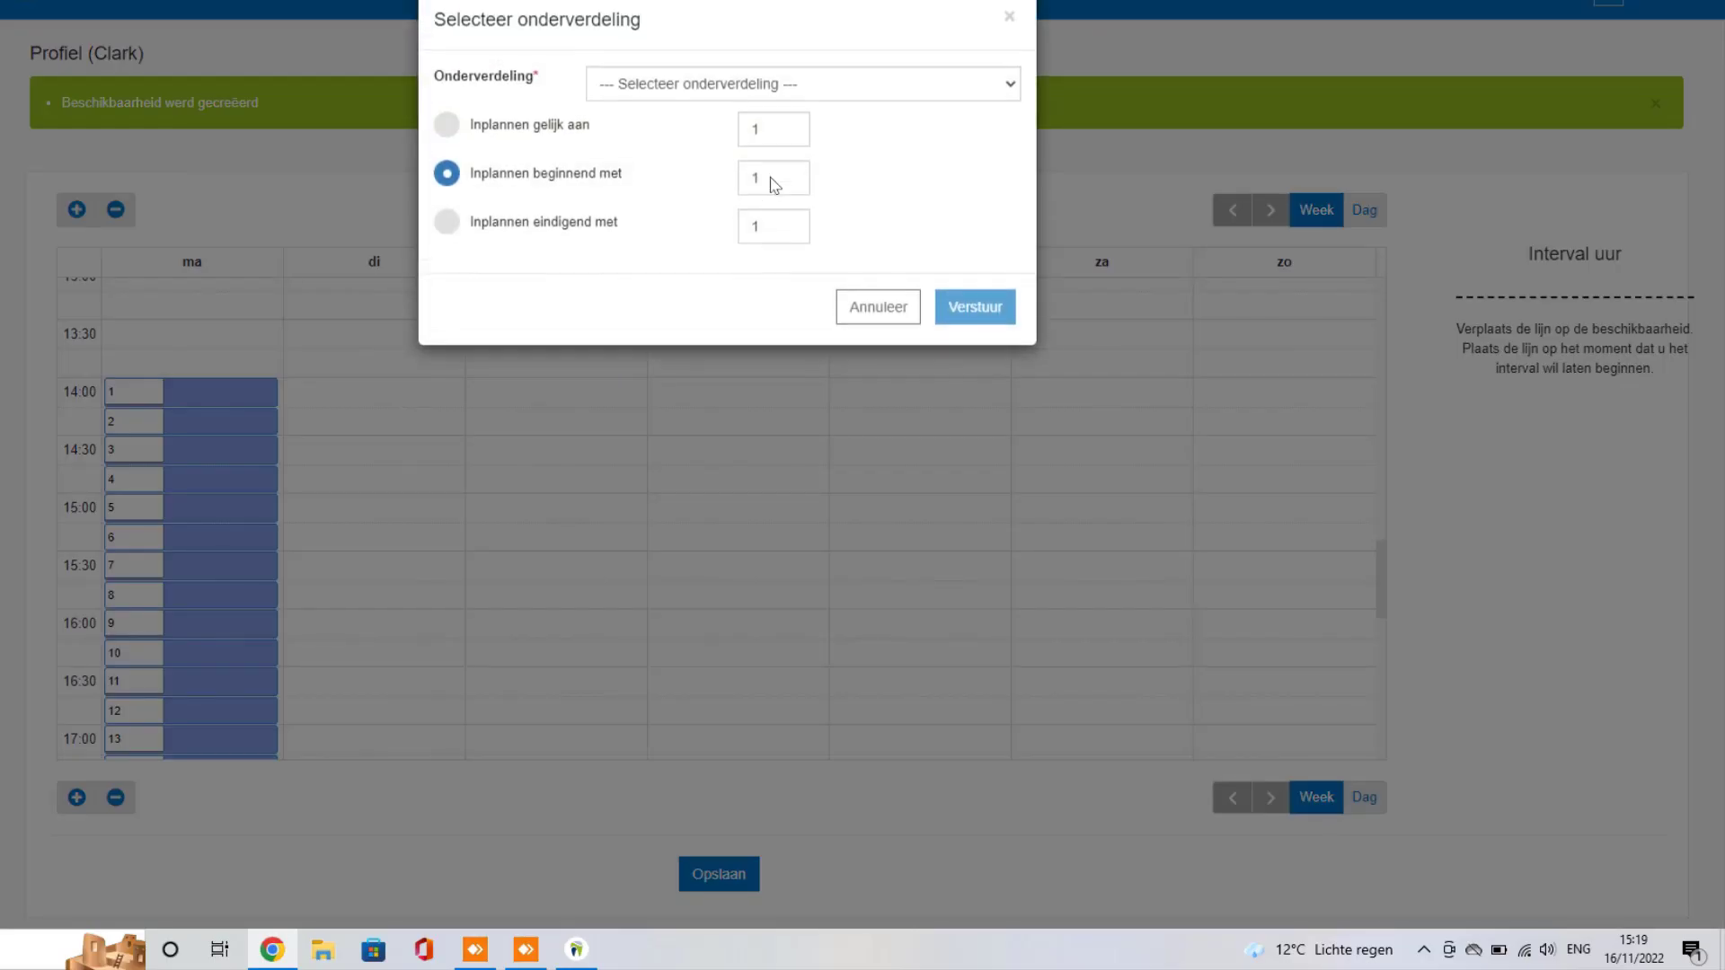
click(816, 93)
click(662, 129)
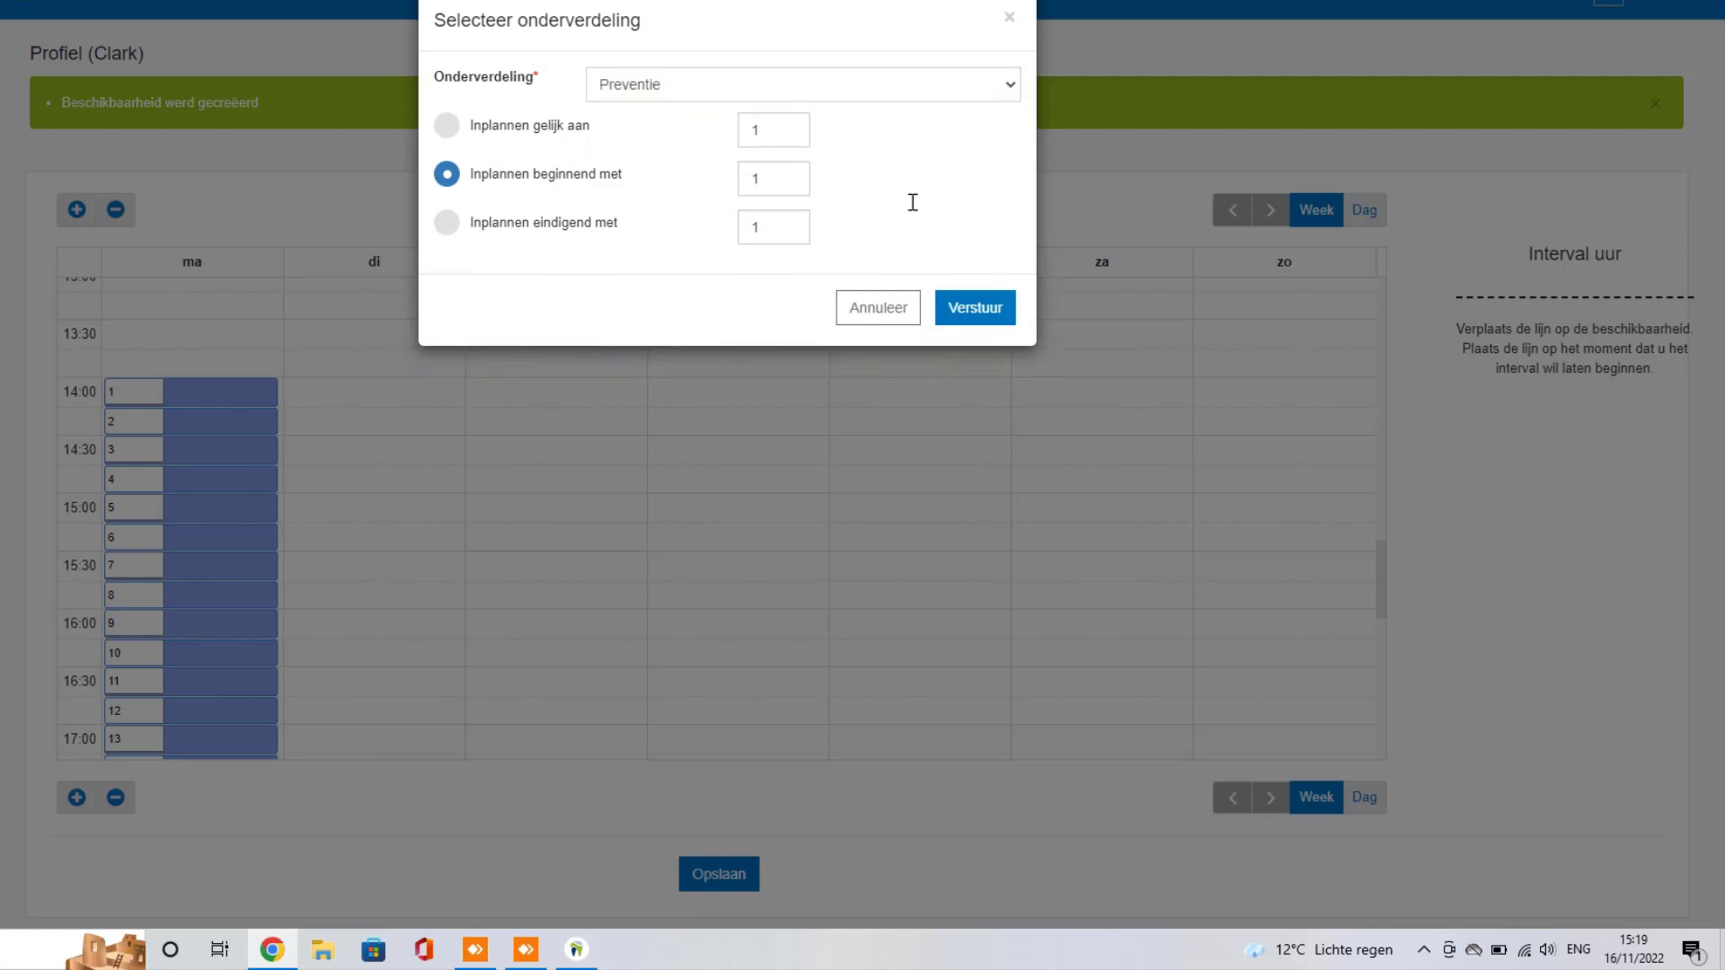
click(960, 318)
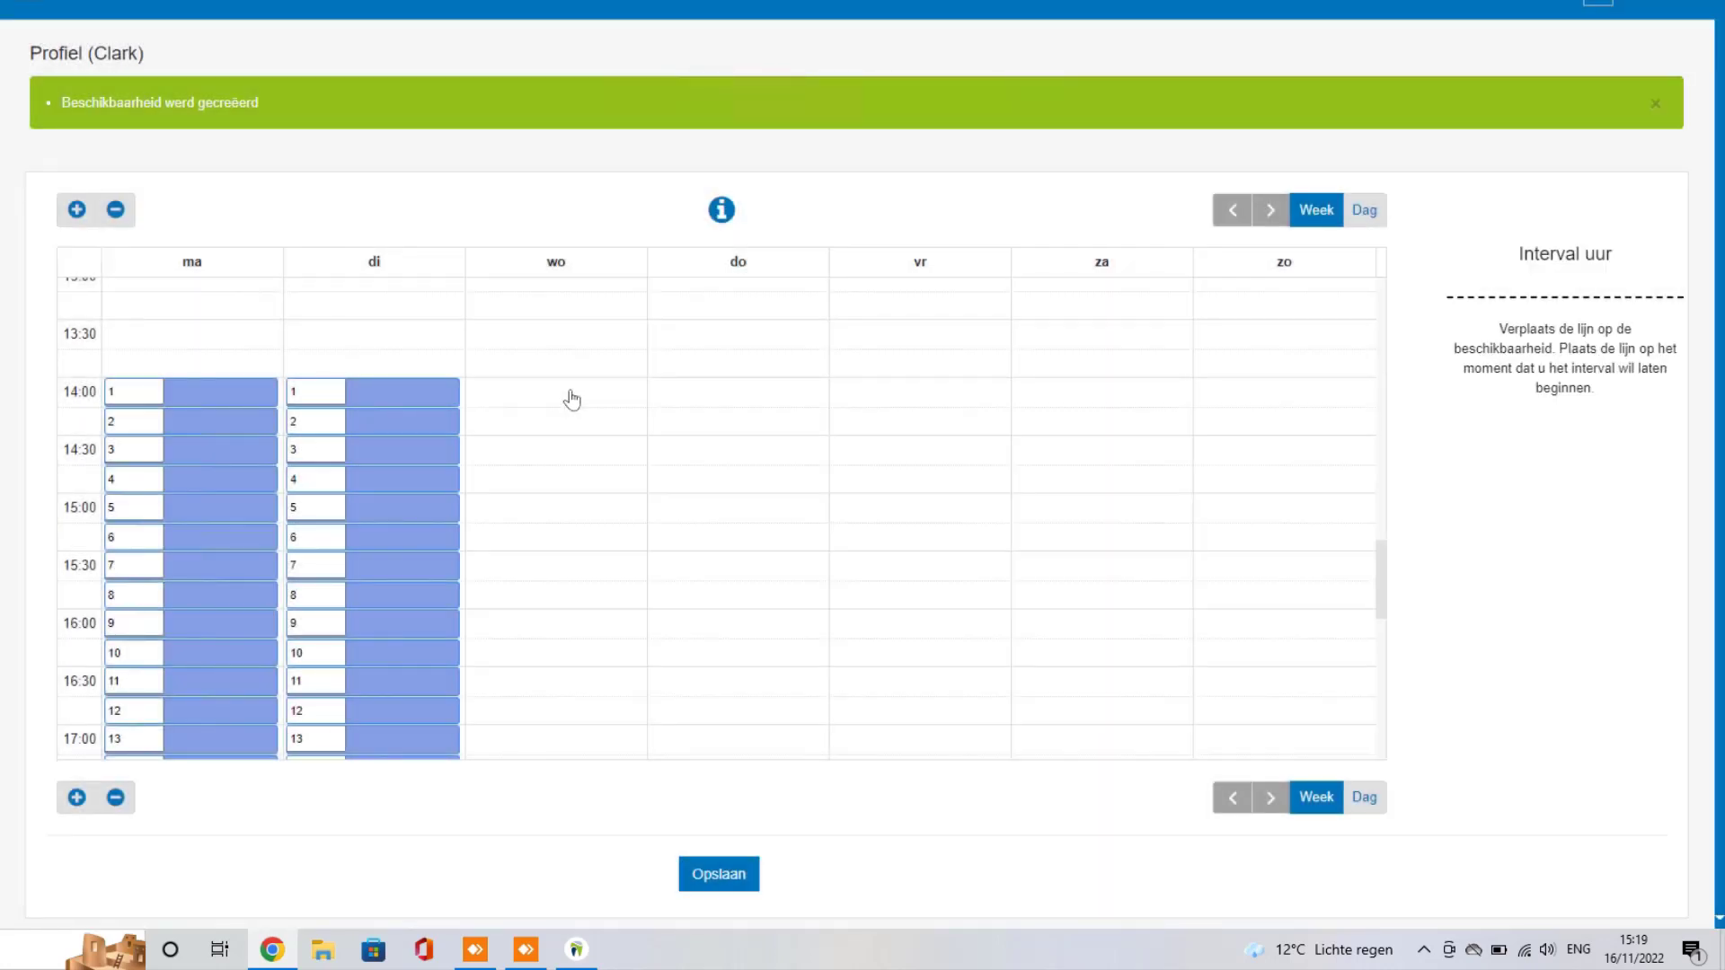
Step: Add a Wednesday Preventie block from 15:00 and an Urgentie block 14:00–15:00
drag(557, 510, 543, 635)
click(749, 88)
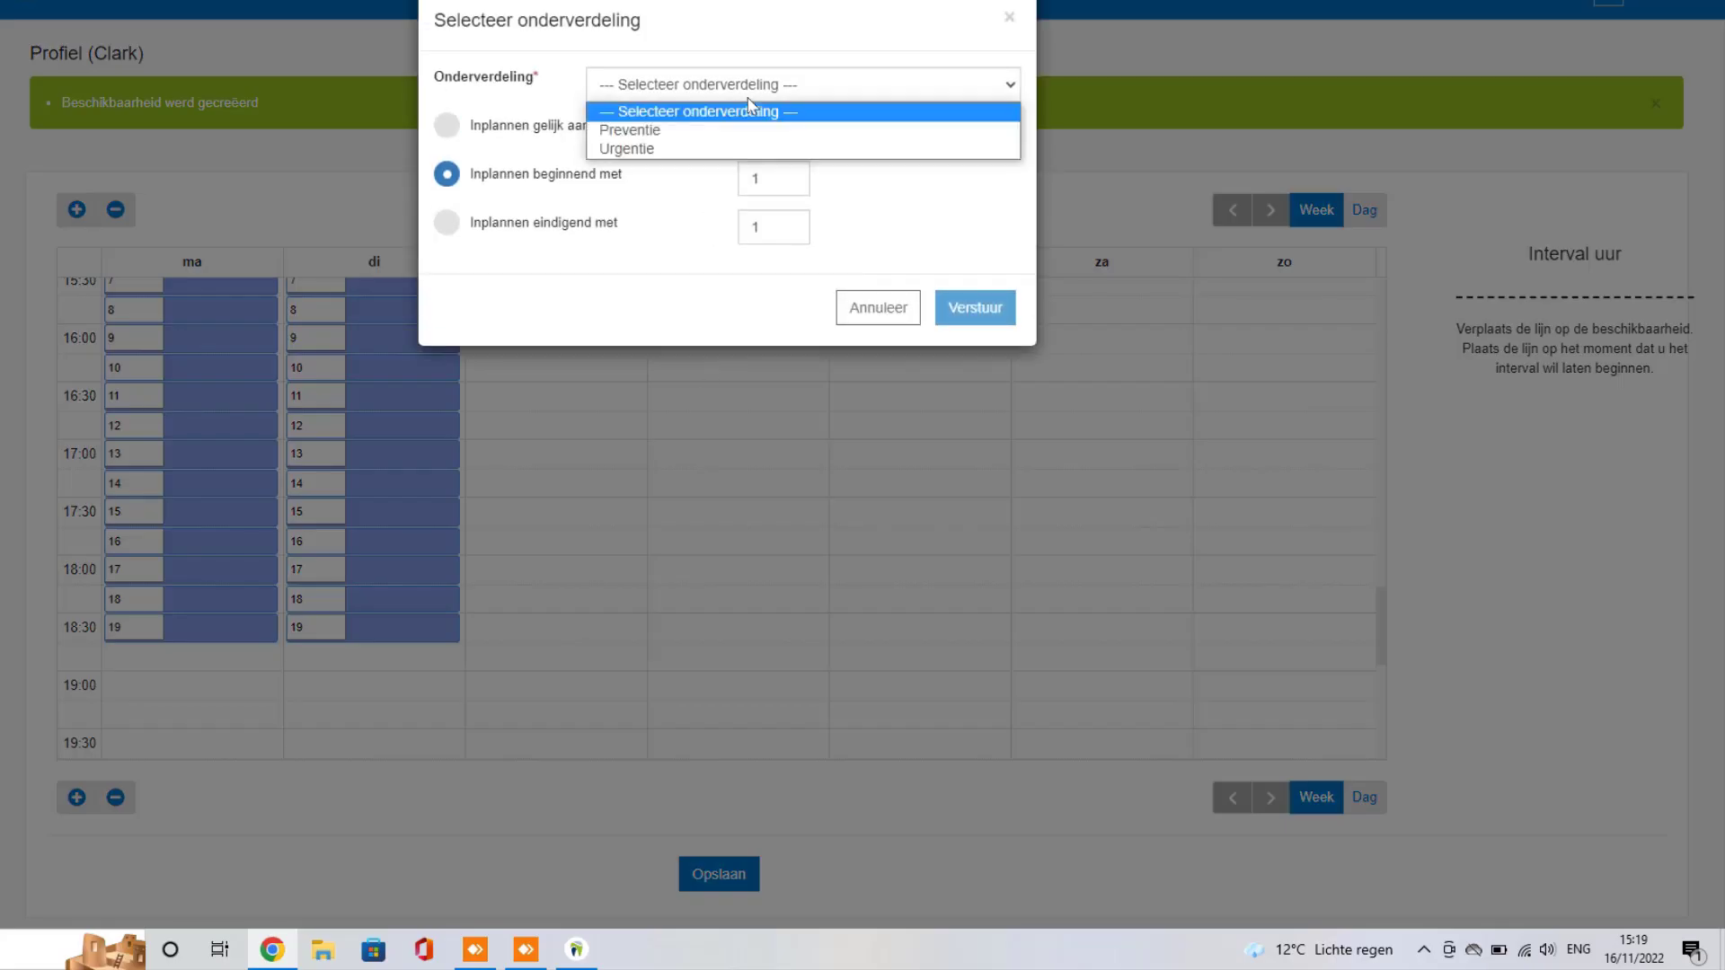
click(633, 126)
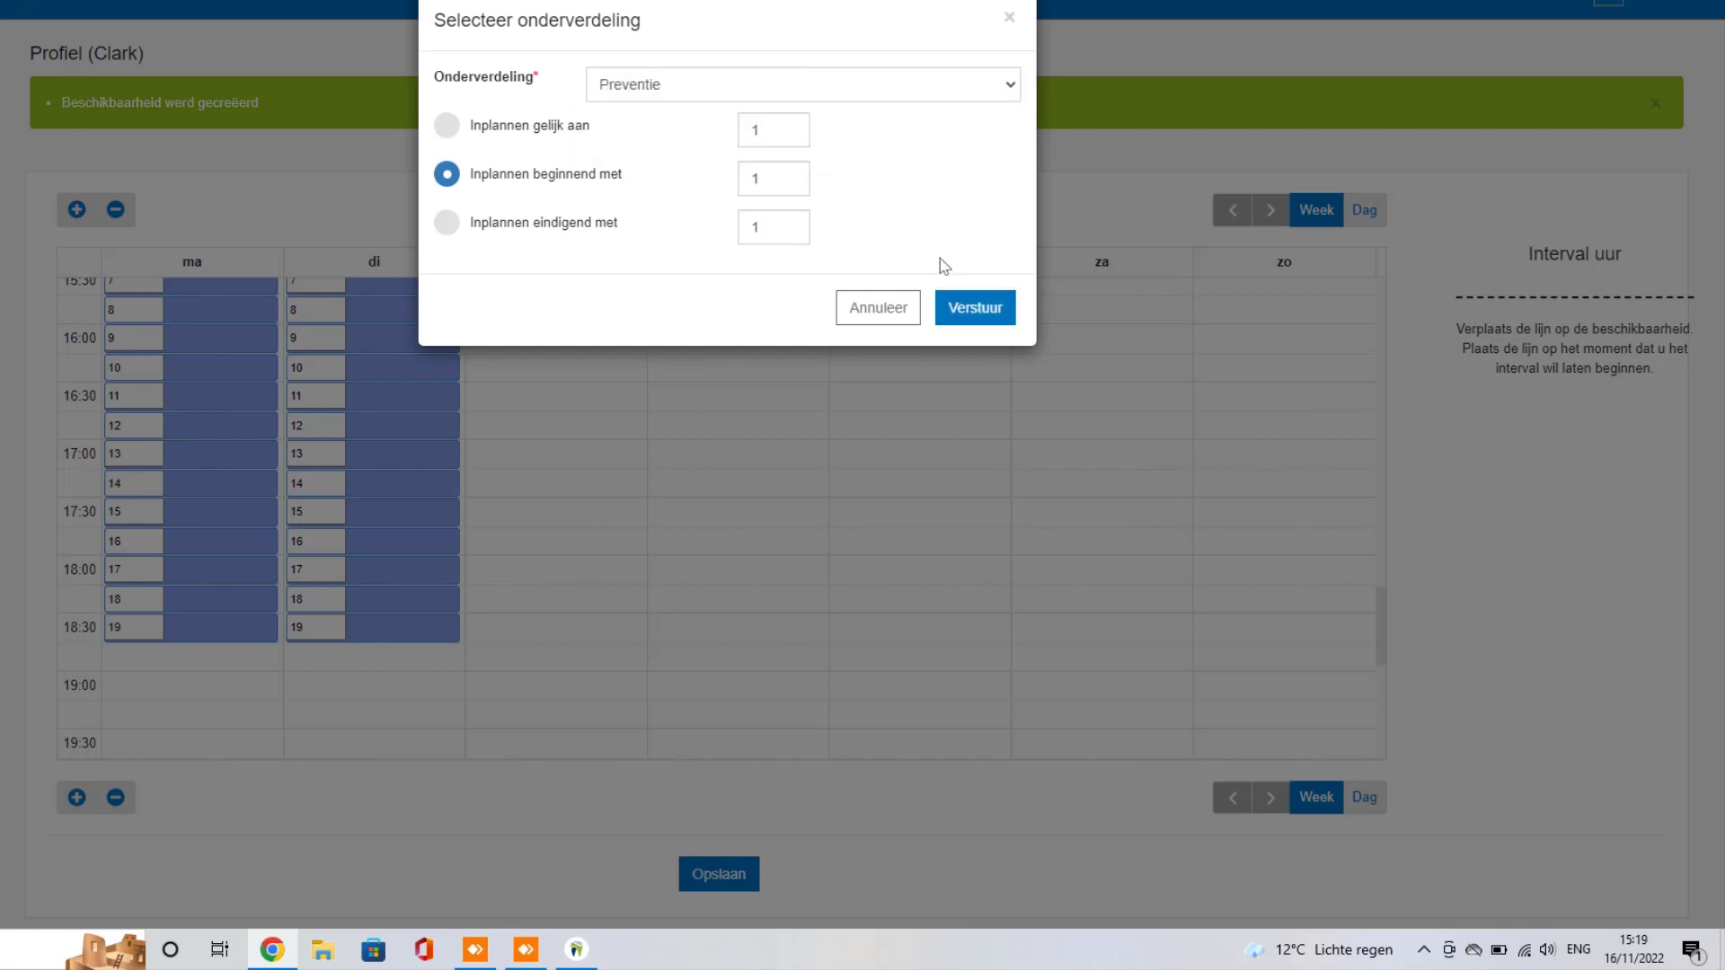
click(972, 310)
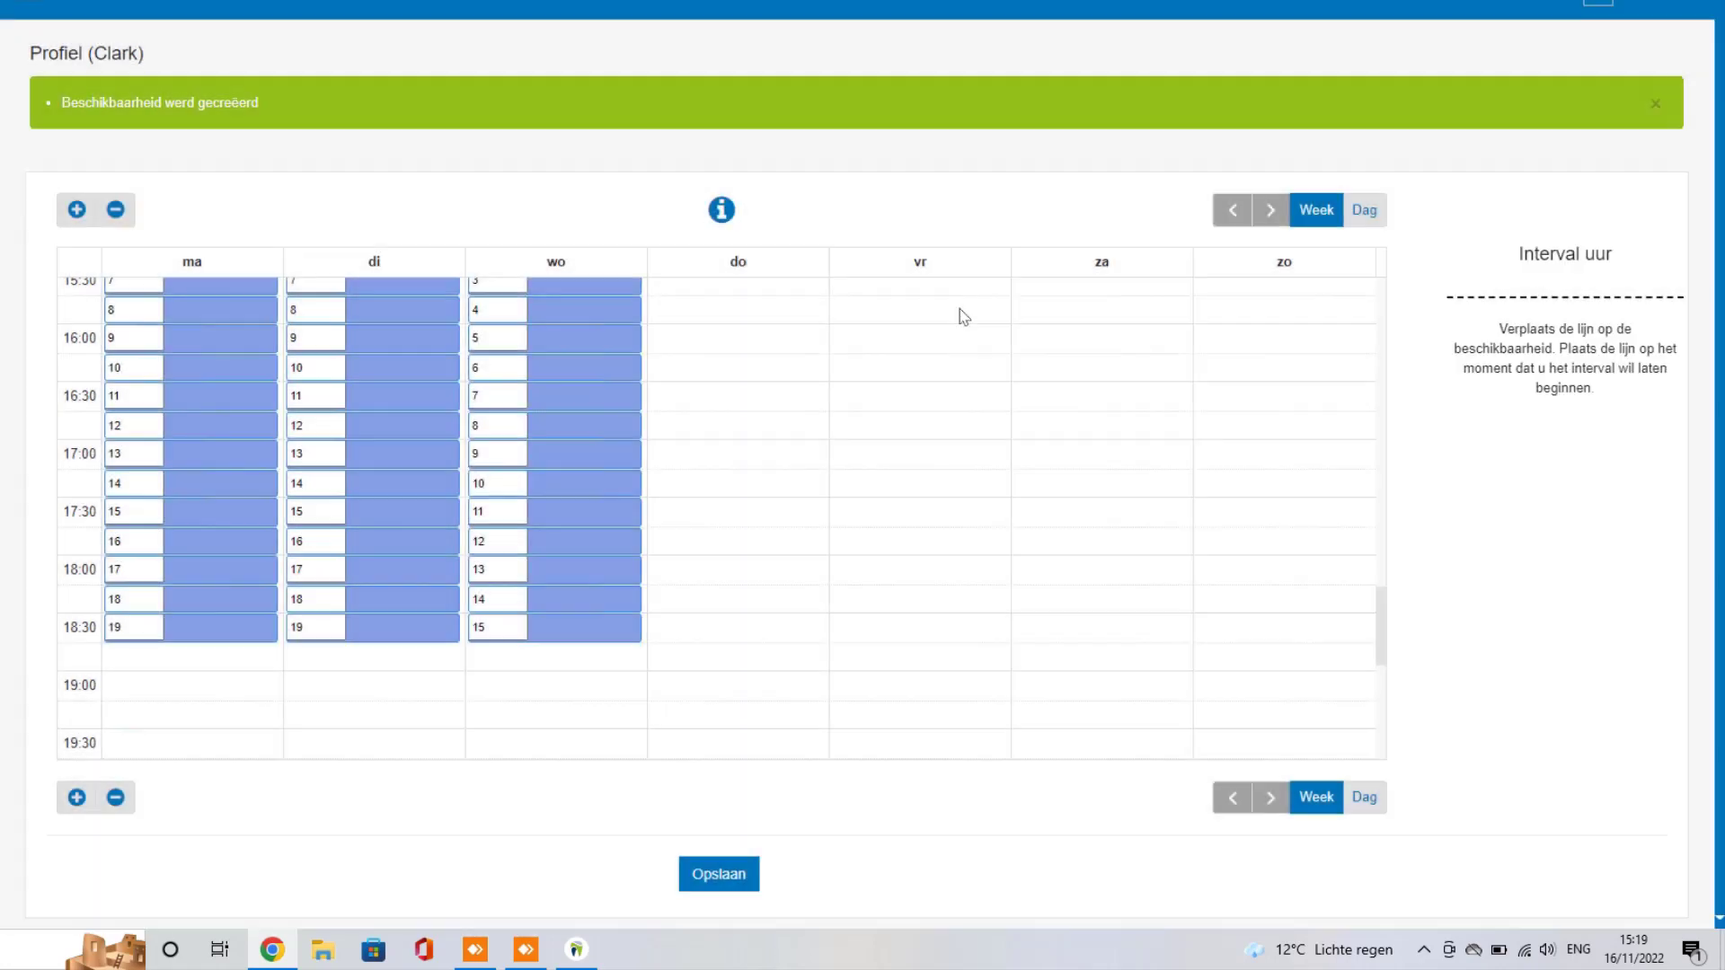
scroll(679, 539, up, 5)
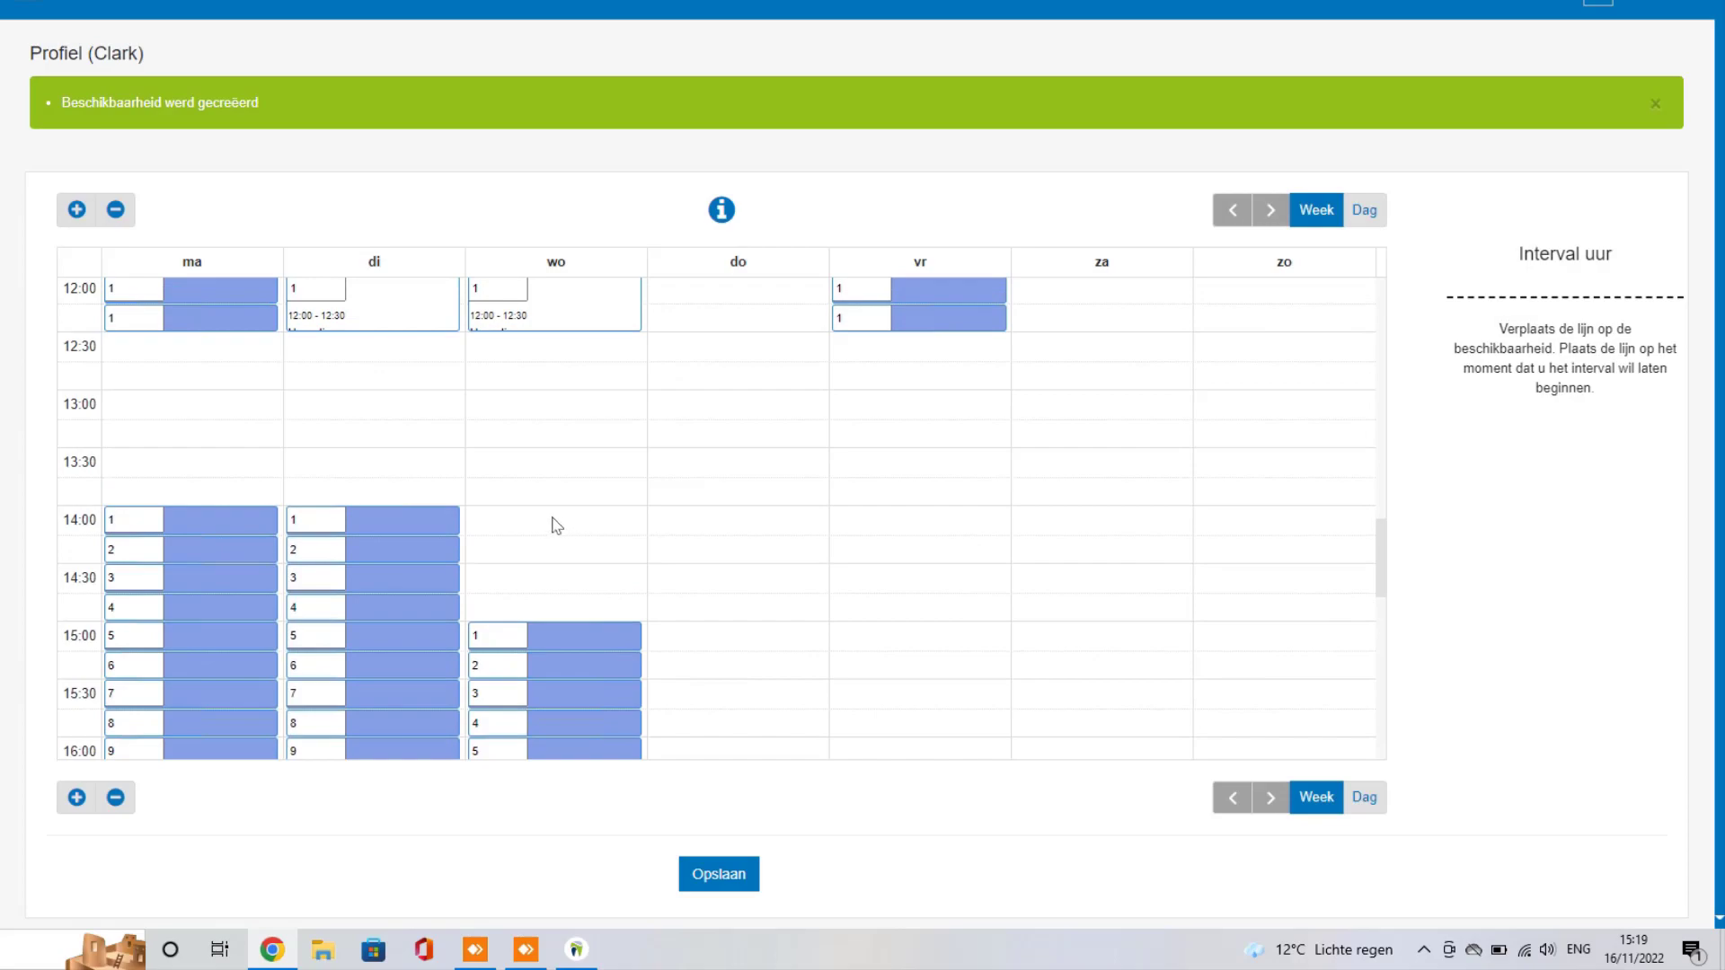
drag(557, 525, 572, 597)
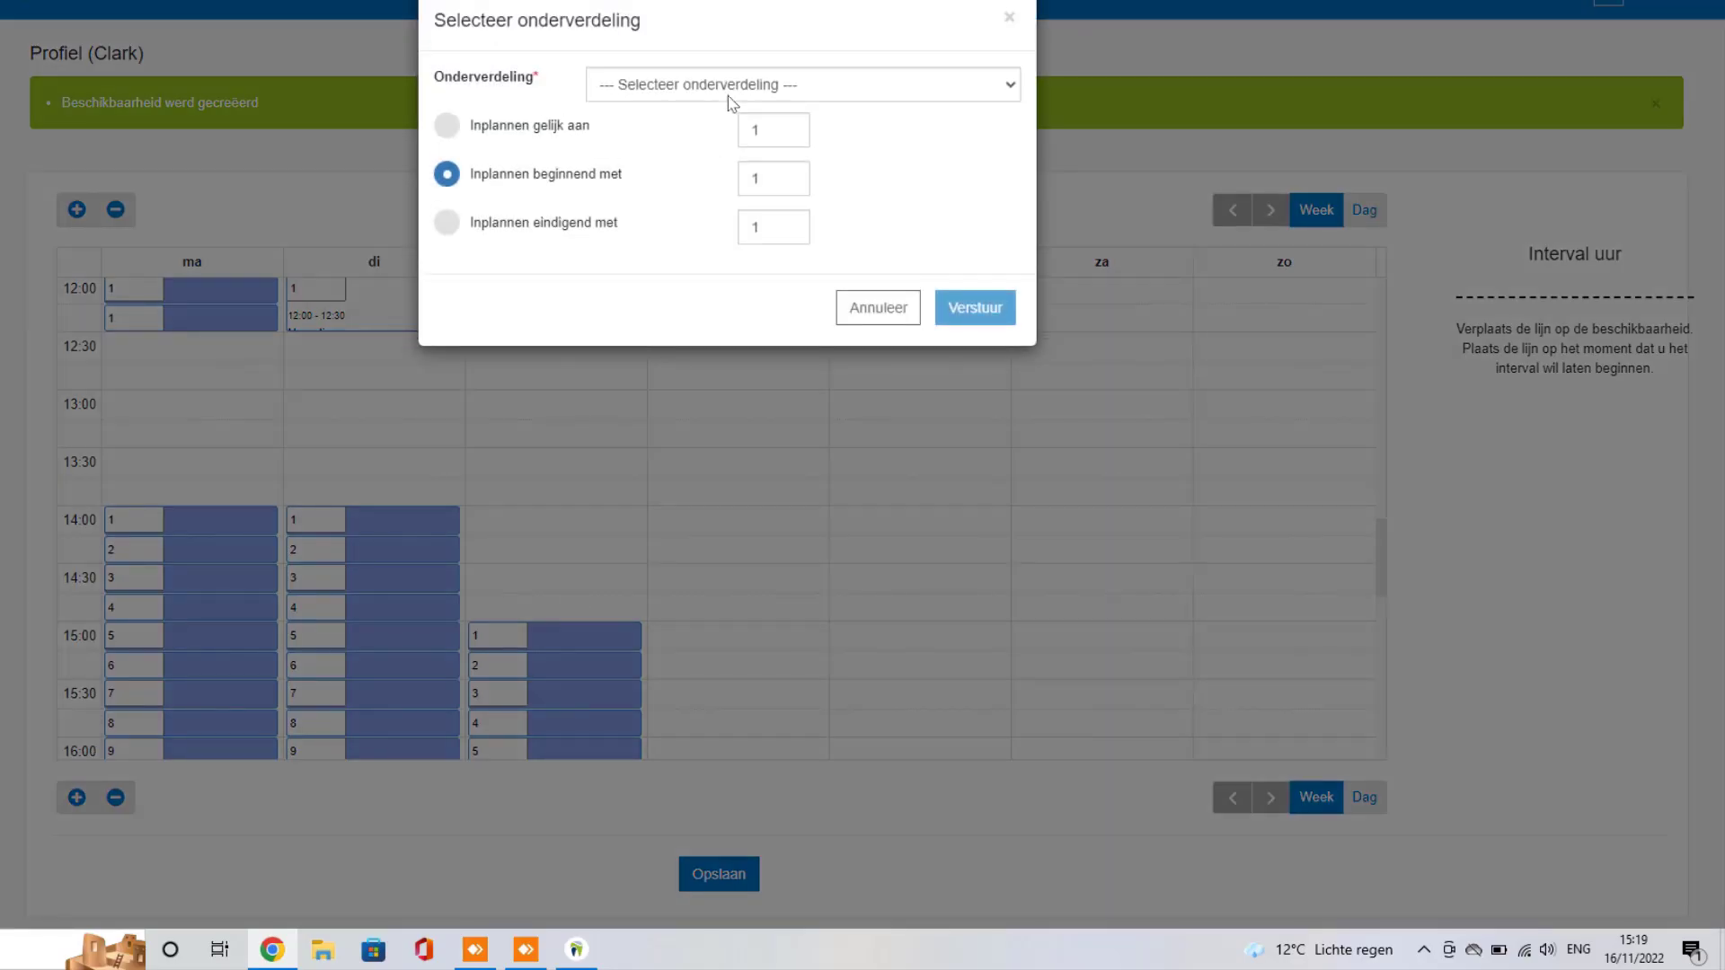
click(728, 96)
click(659, 147)
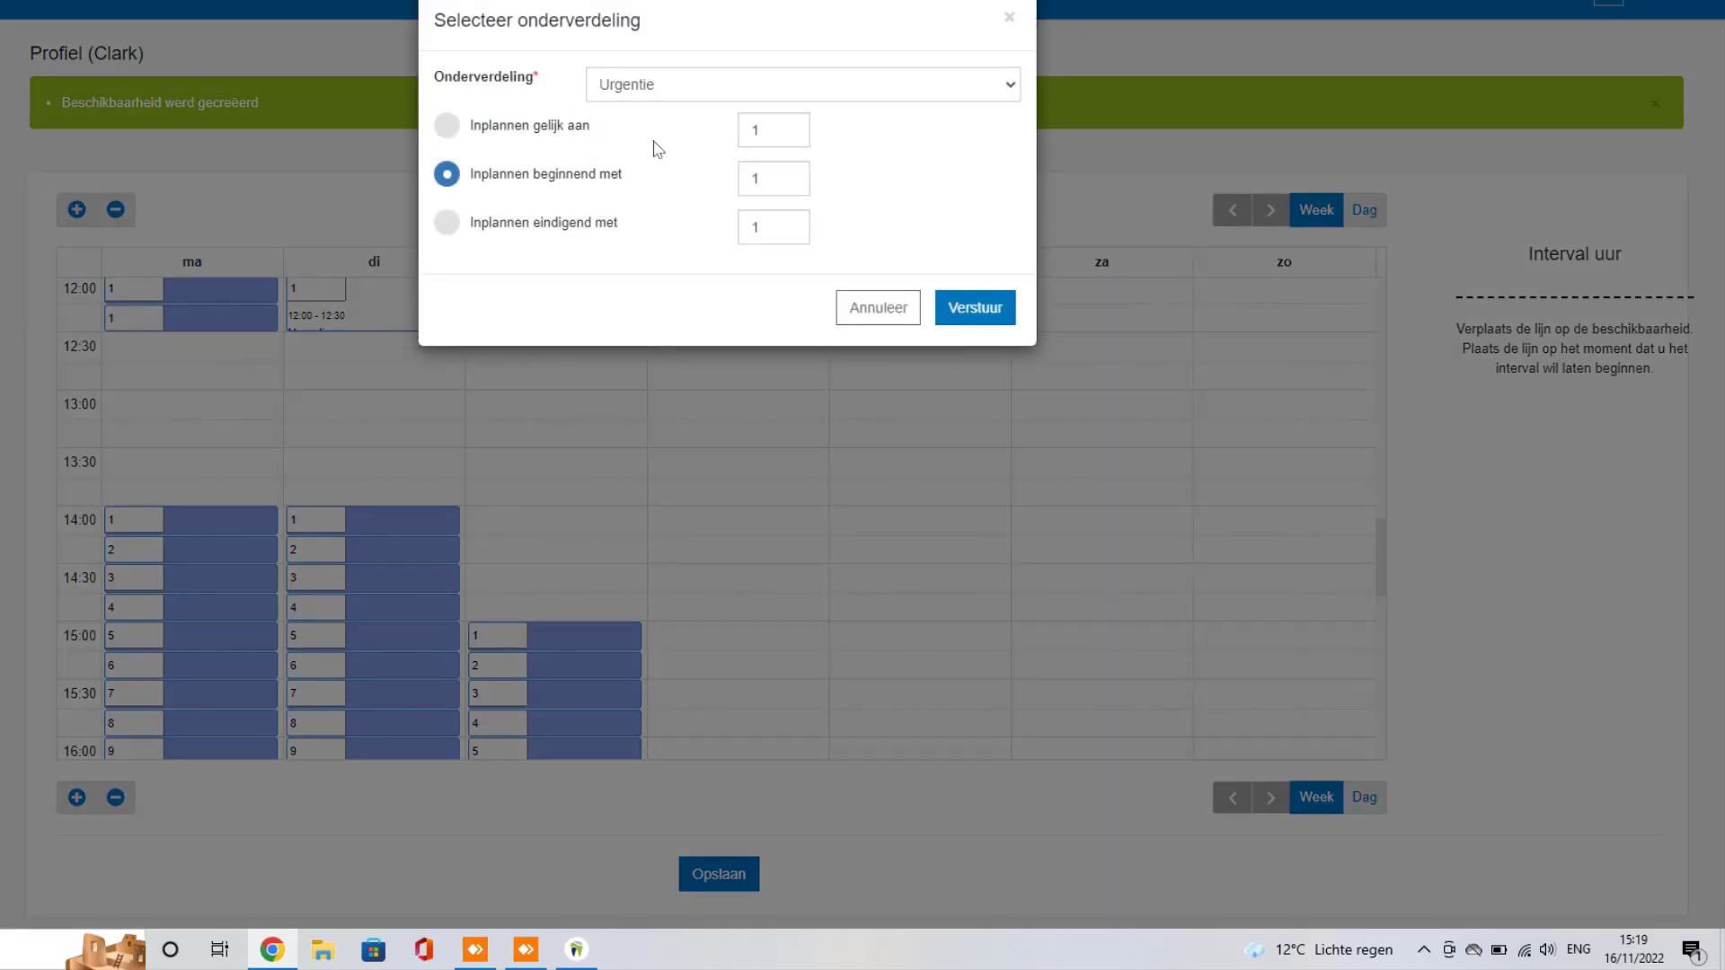
click(970, 310)
Step: Fill Friday afternoon 14:00–18:00 with Preventie slots and save the weekly schedule
scroll(899, 359, down, 2)
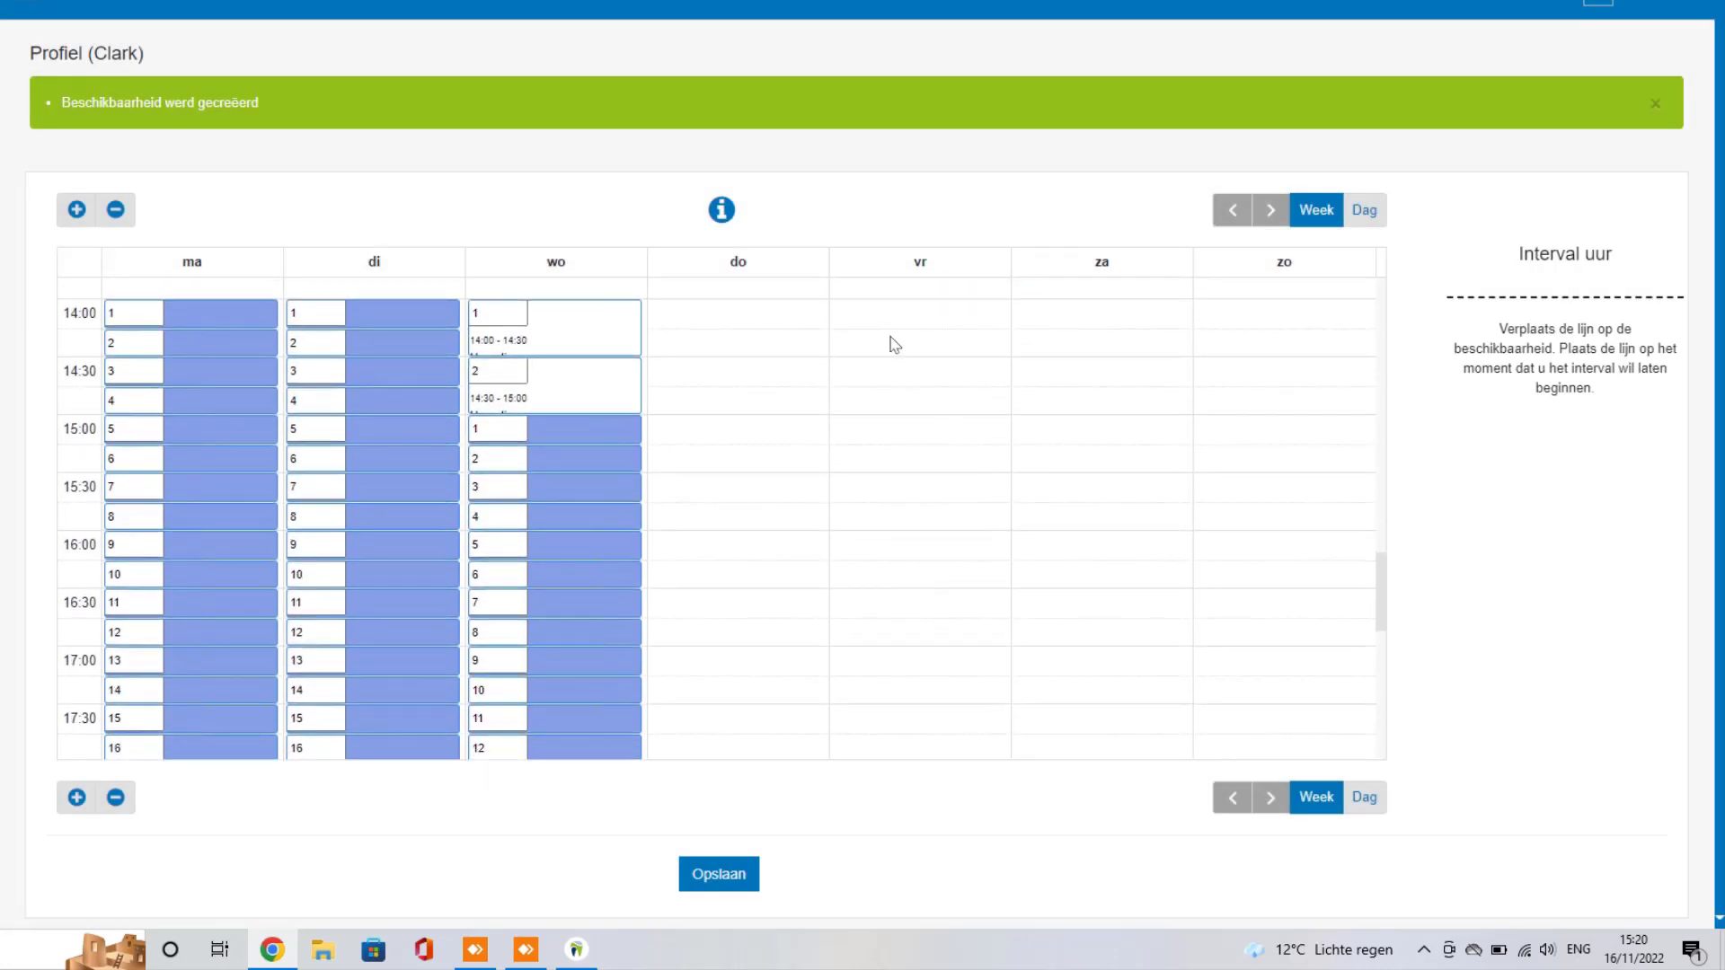
drag(894, 344, 924, 622)
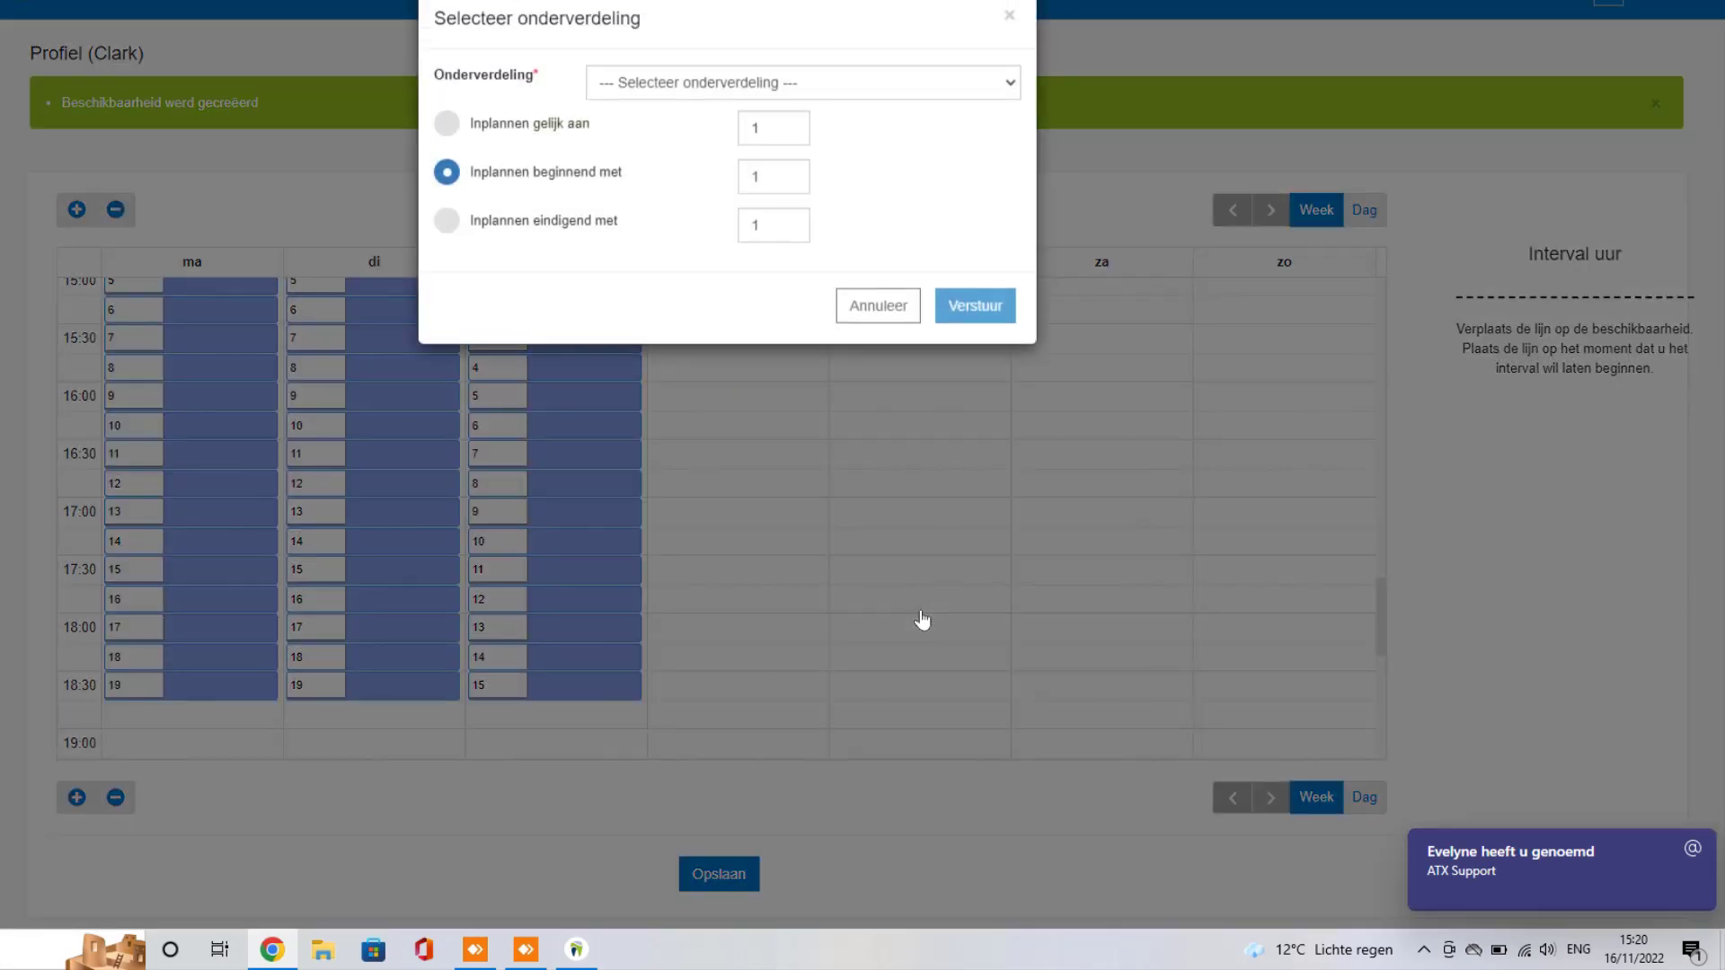
click(764, 87)
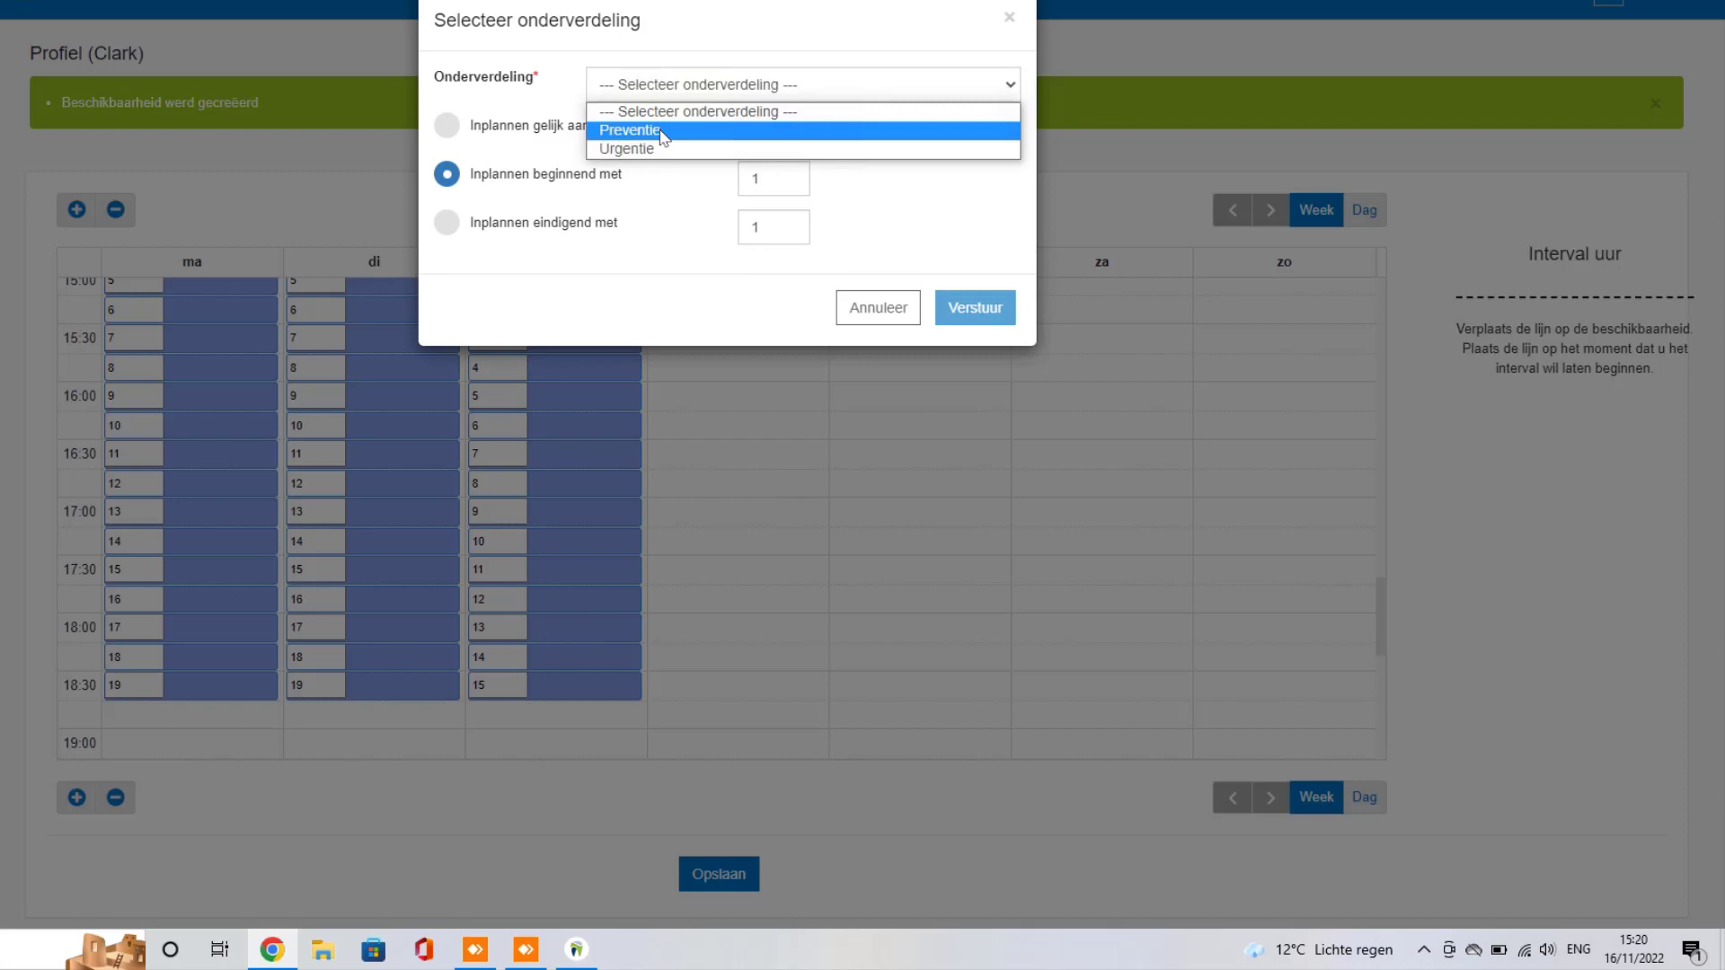
click(660, 131)
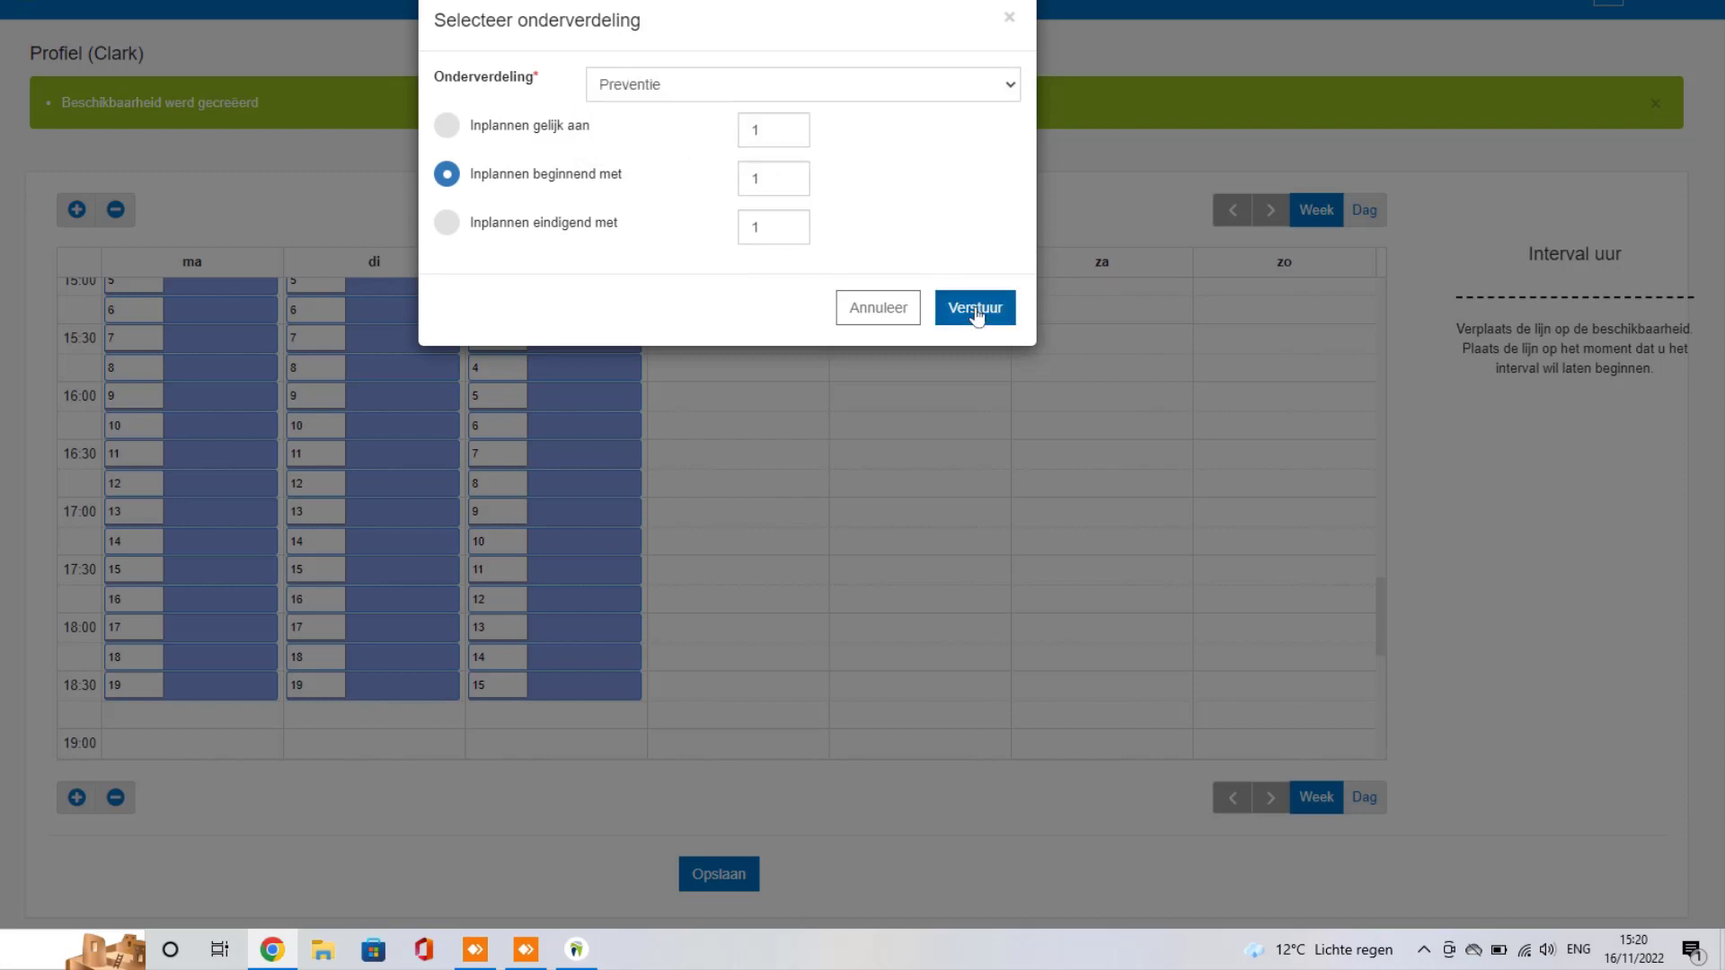
click(975, 309)
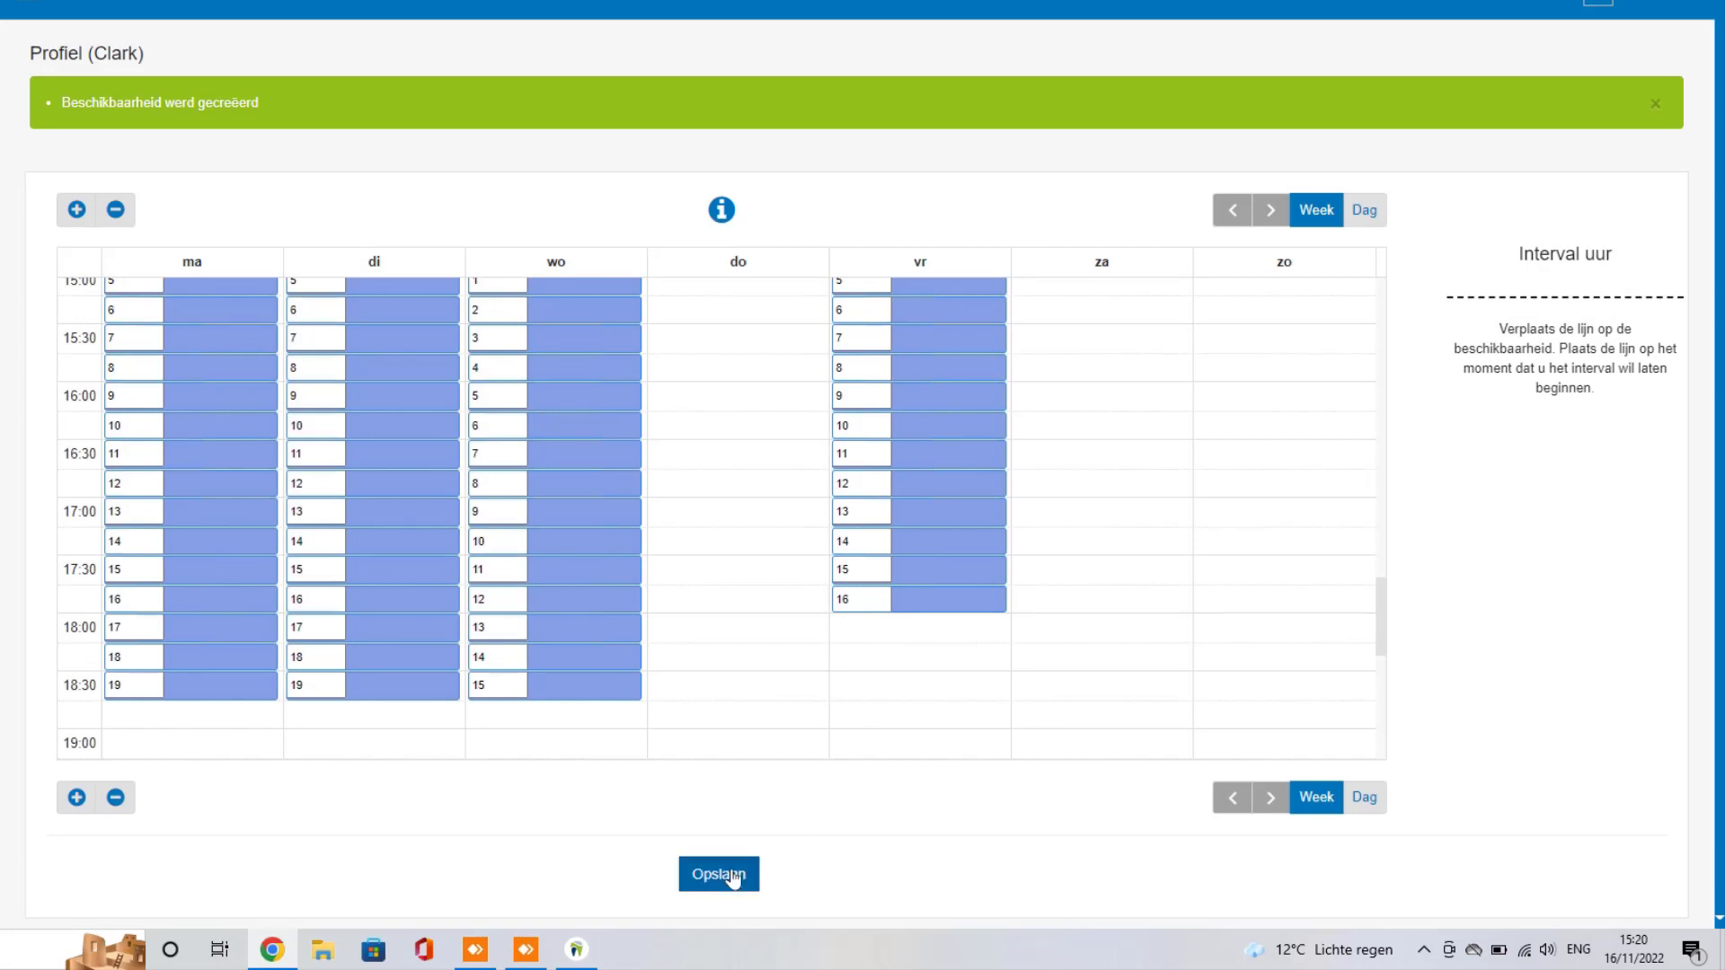
click(732, 877)
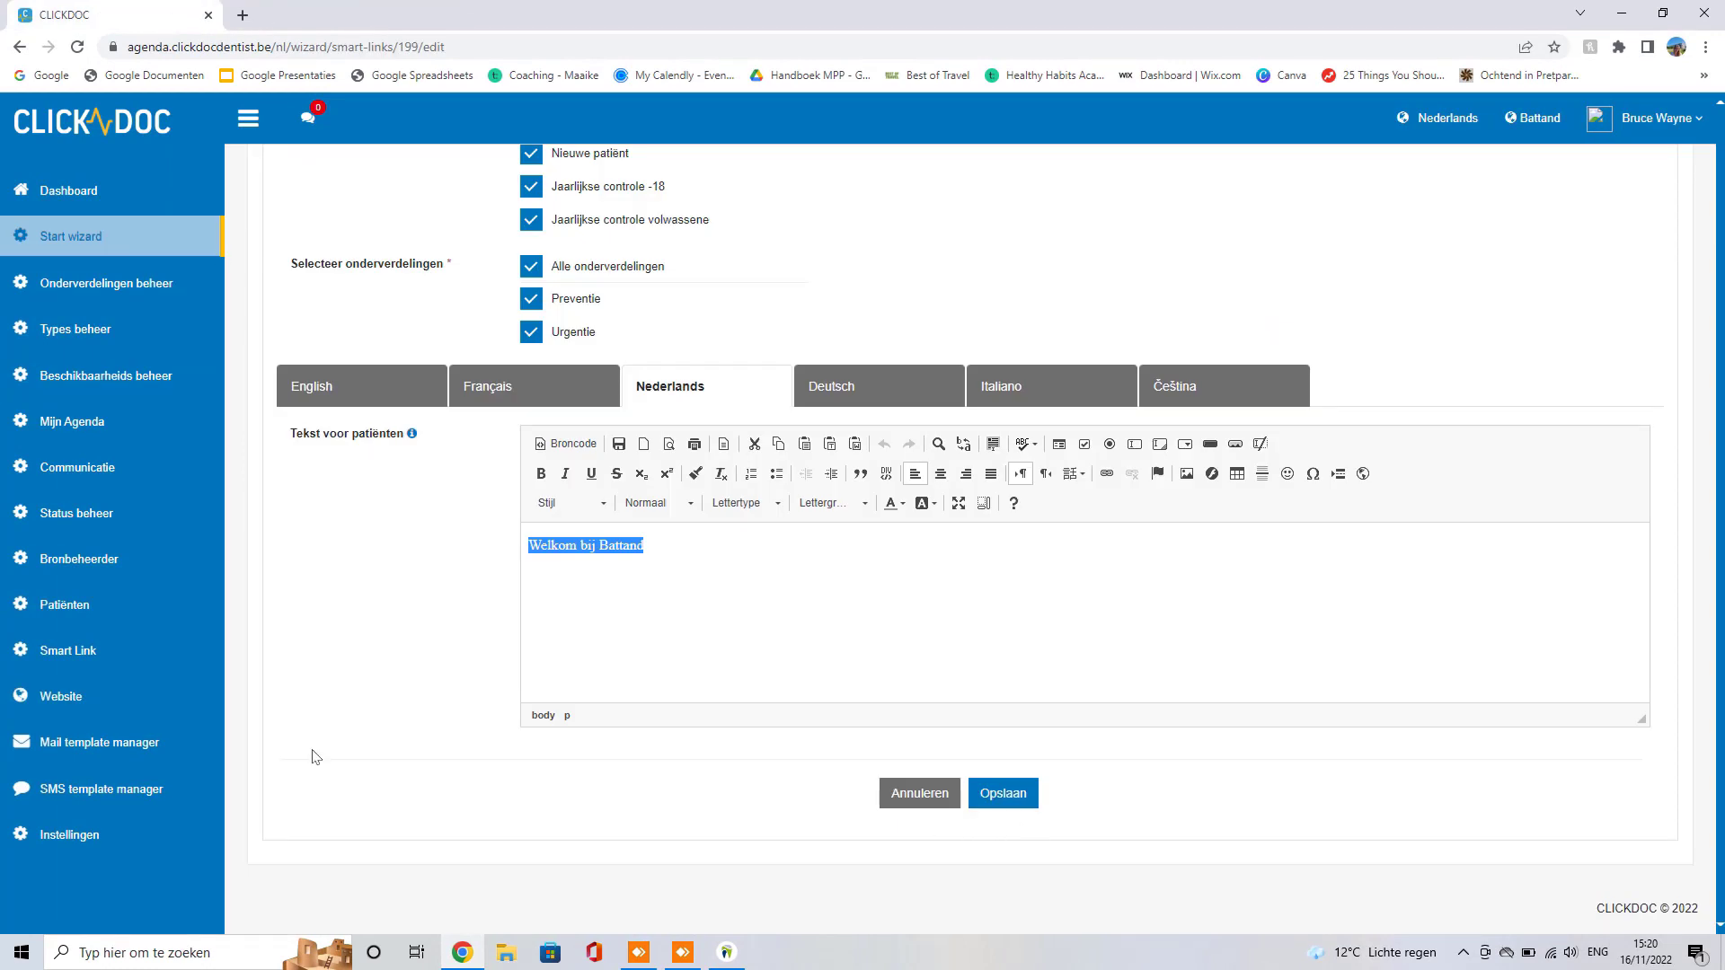
Step: Close Chrome, switch DentAdmin's user to the first dentist, and launch CLICKDOC online
click(209, 15)
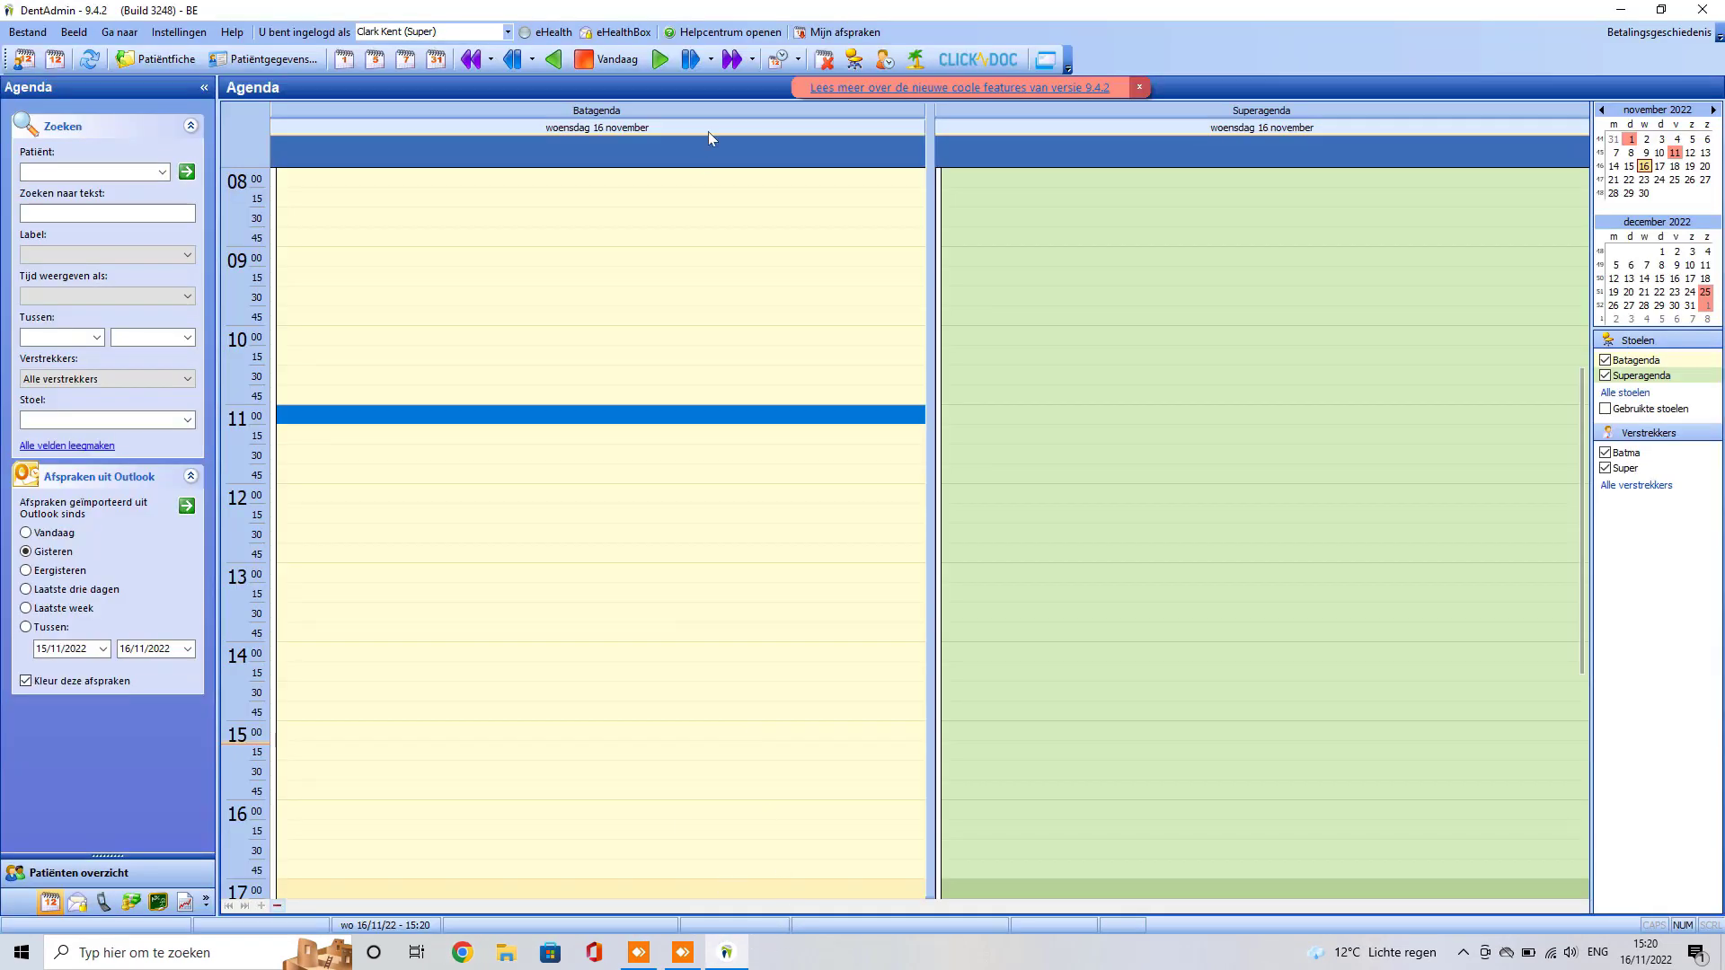
click(508, 32)
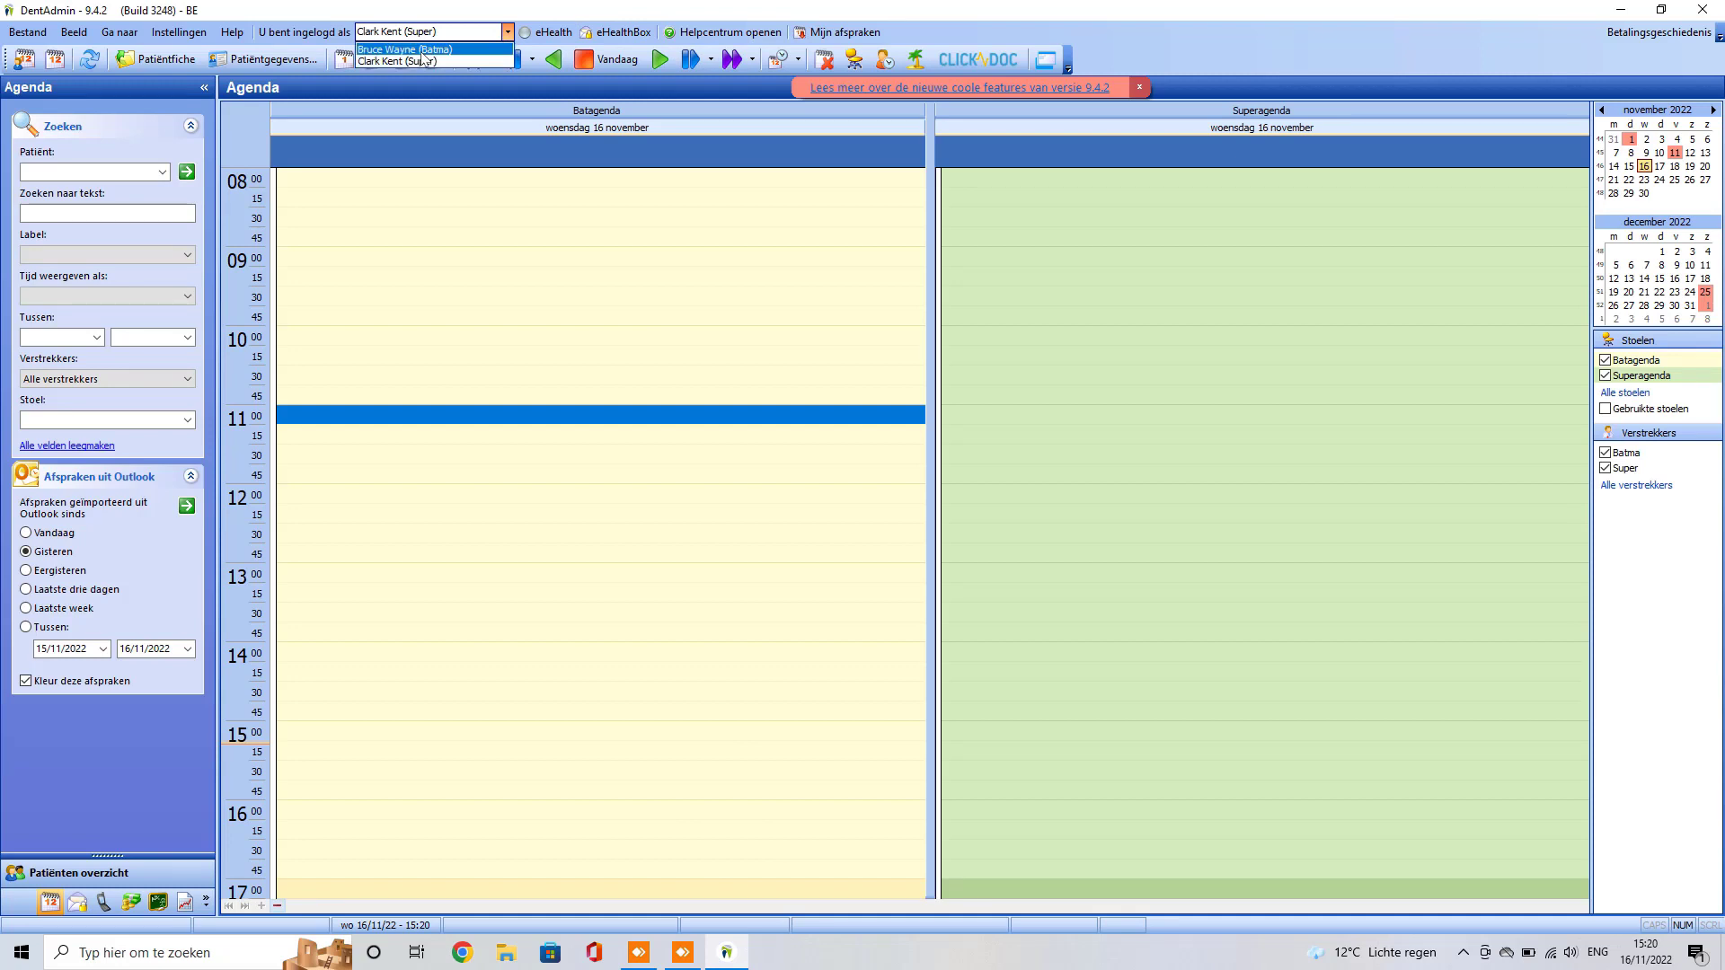
click(424, 50)
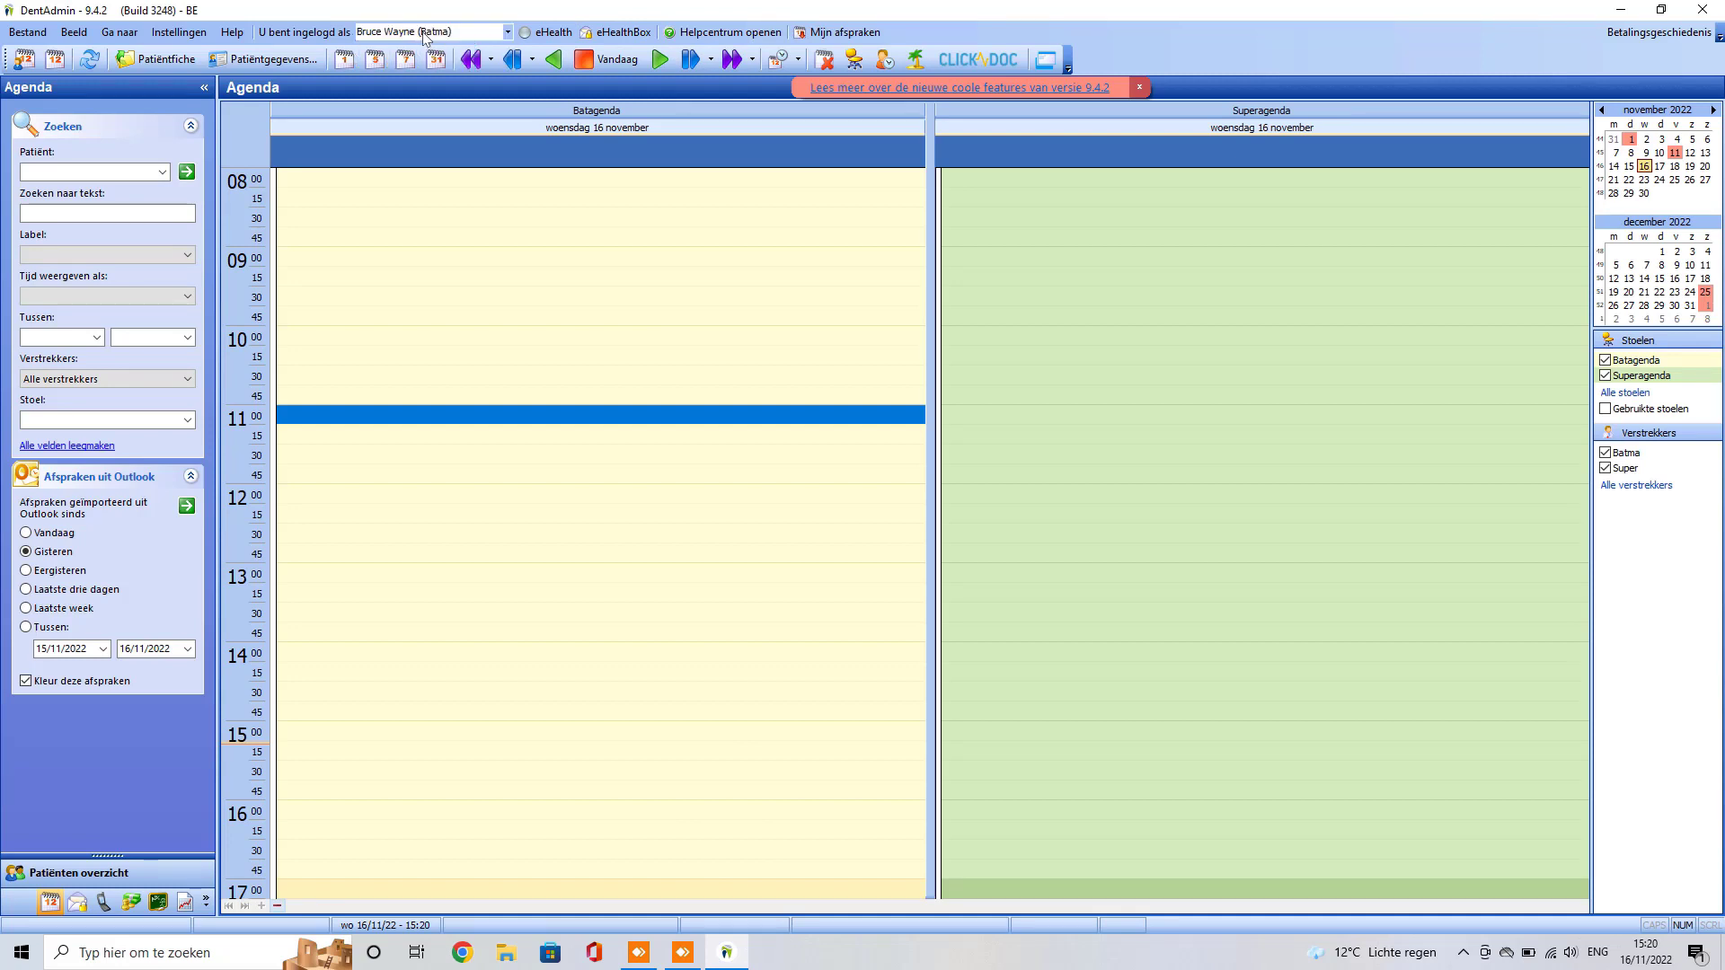
click(970, 63)
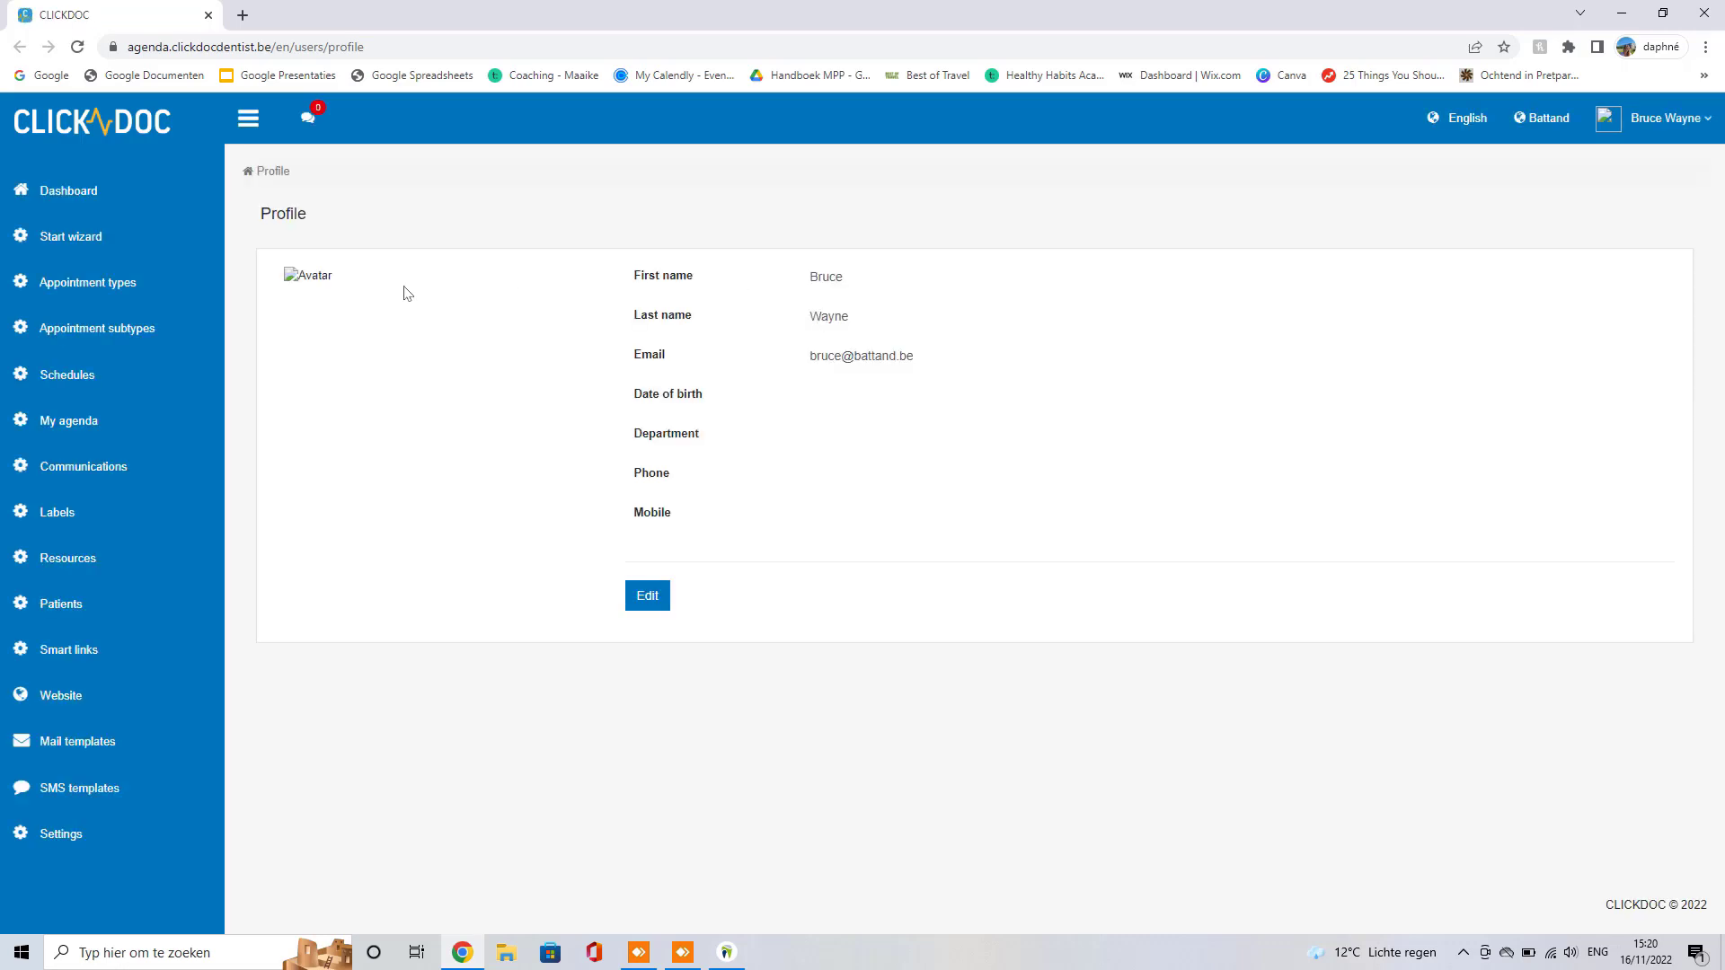
Step: Preview the Kabinet booking page and review bookable times for Jaarlijkse controle volwassene
click(70, 652)
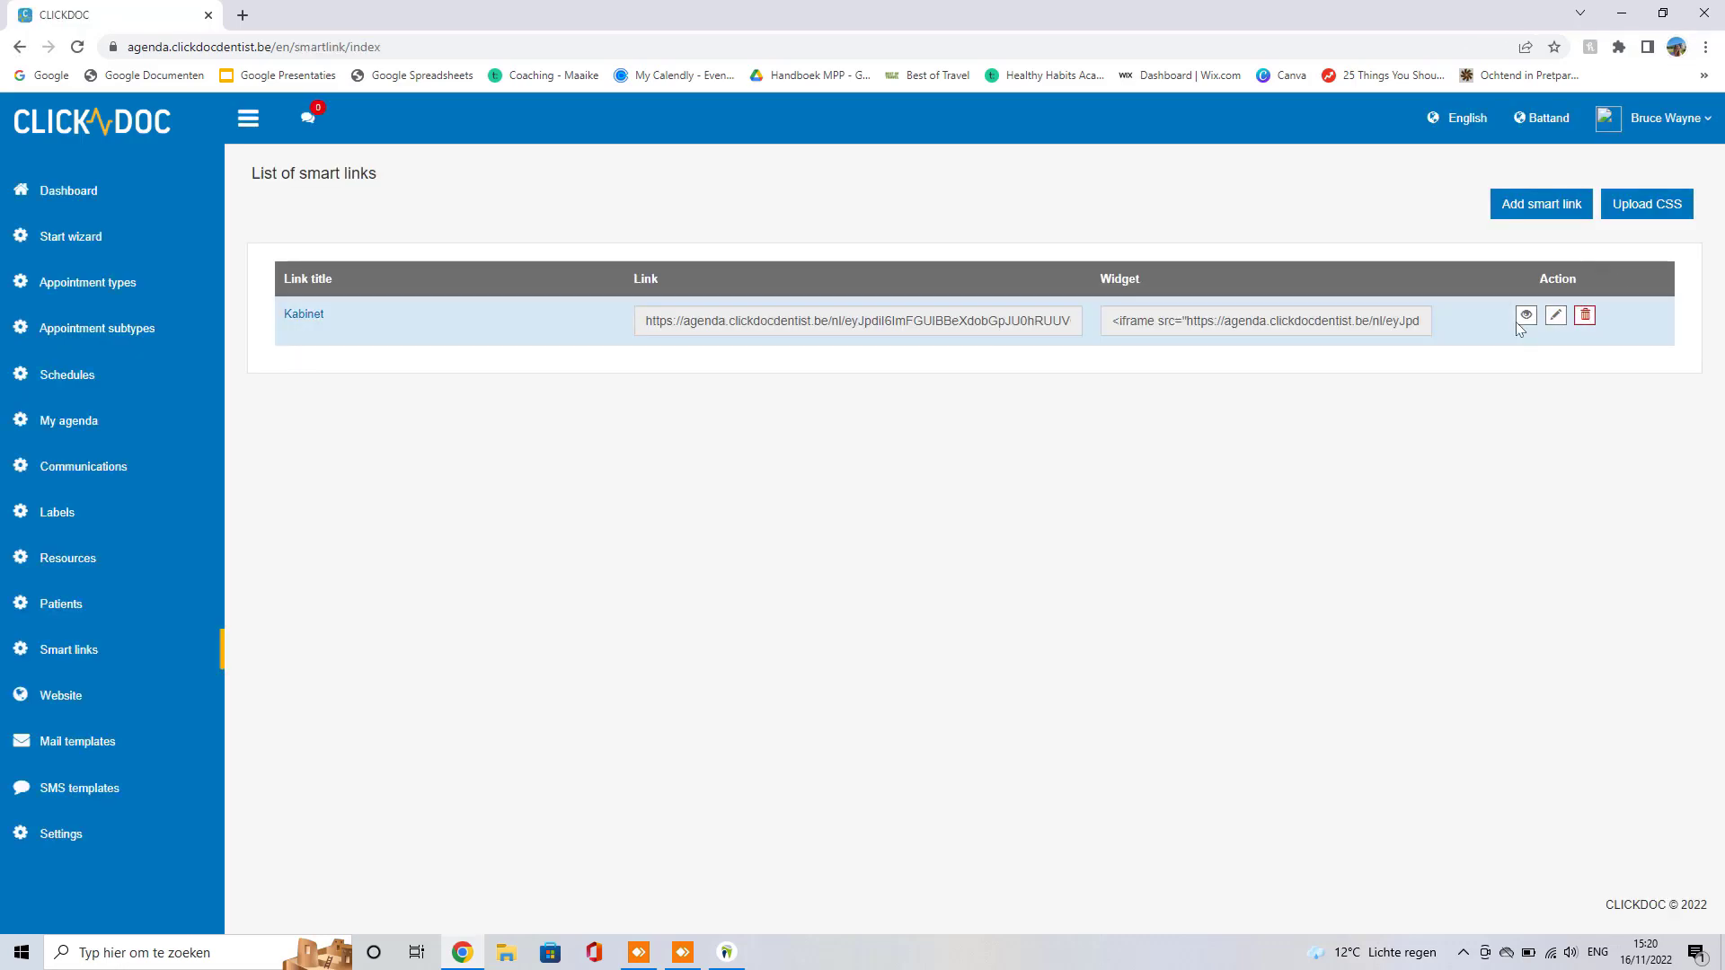
click(1518, 319)
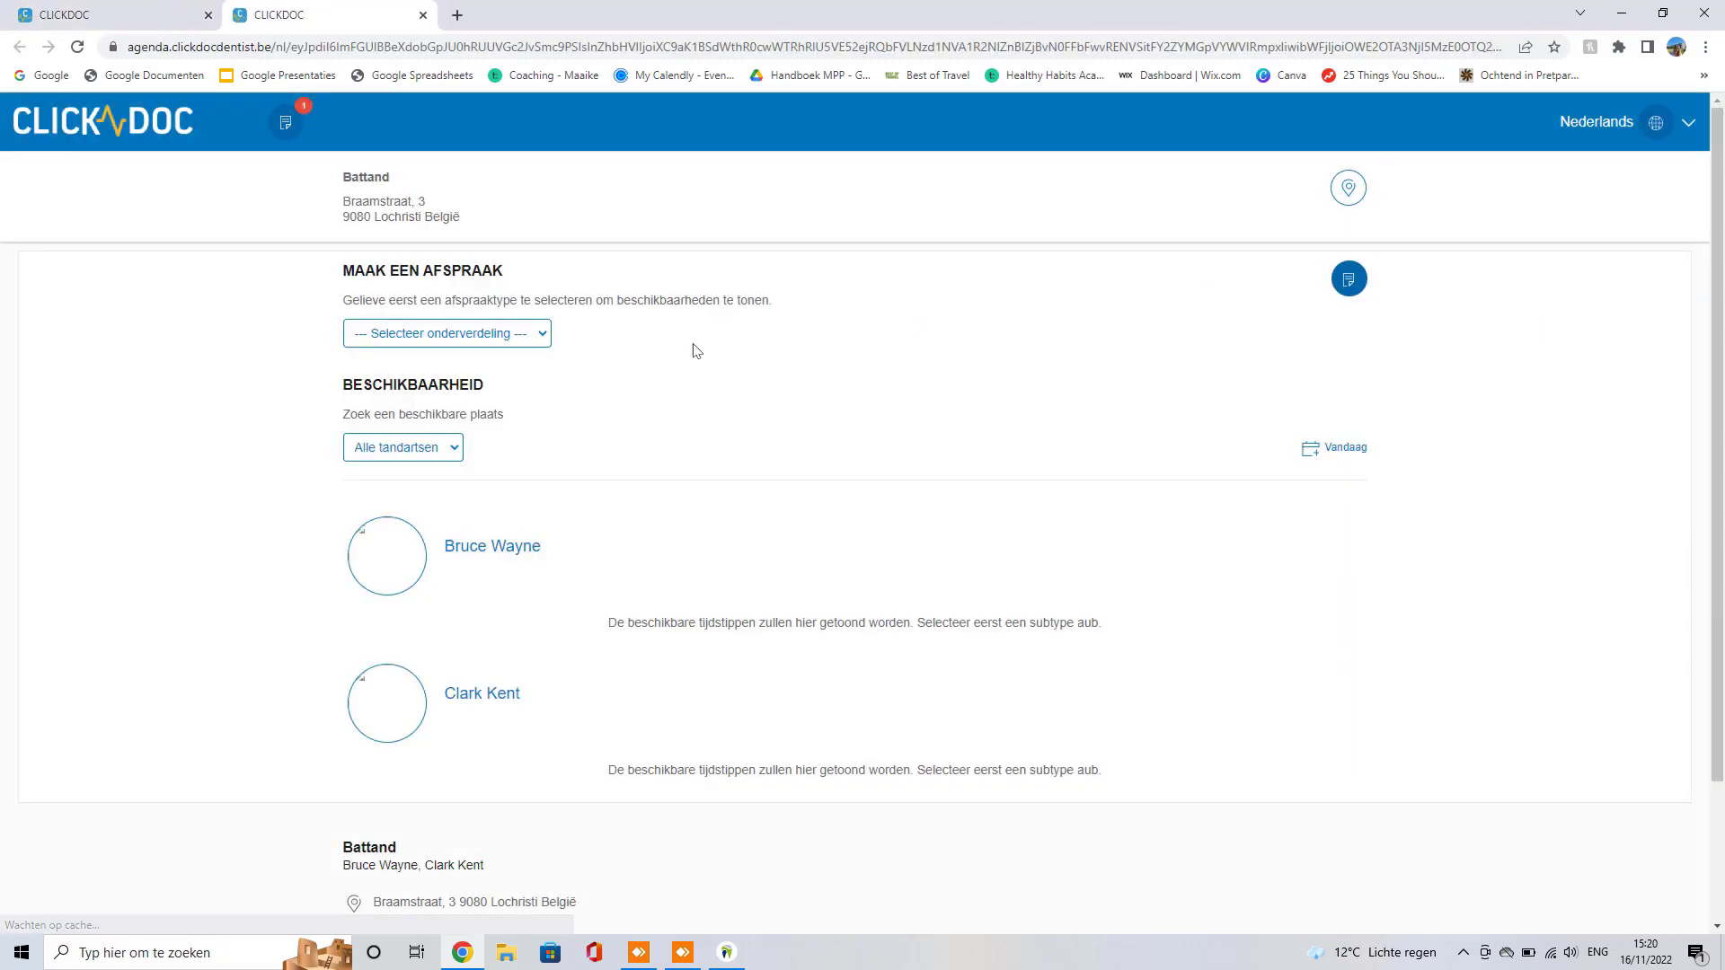
click(493, 335)
click(429, 372)
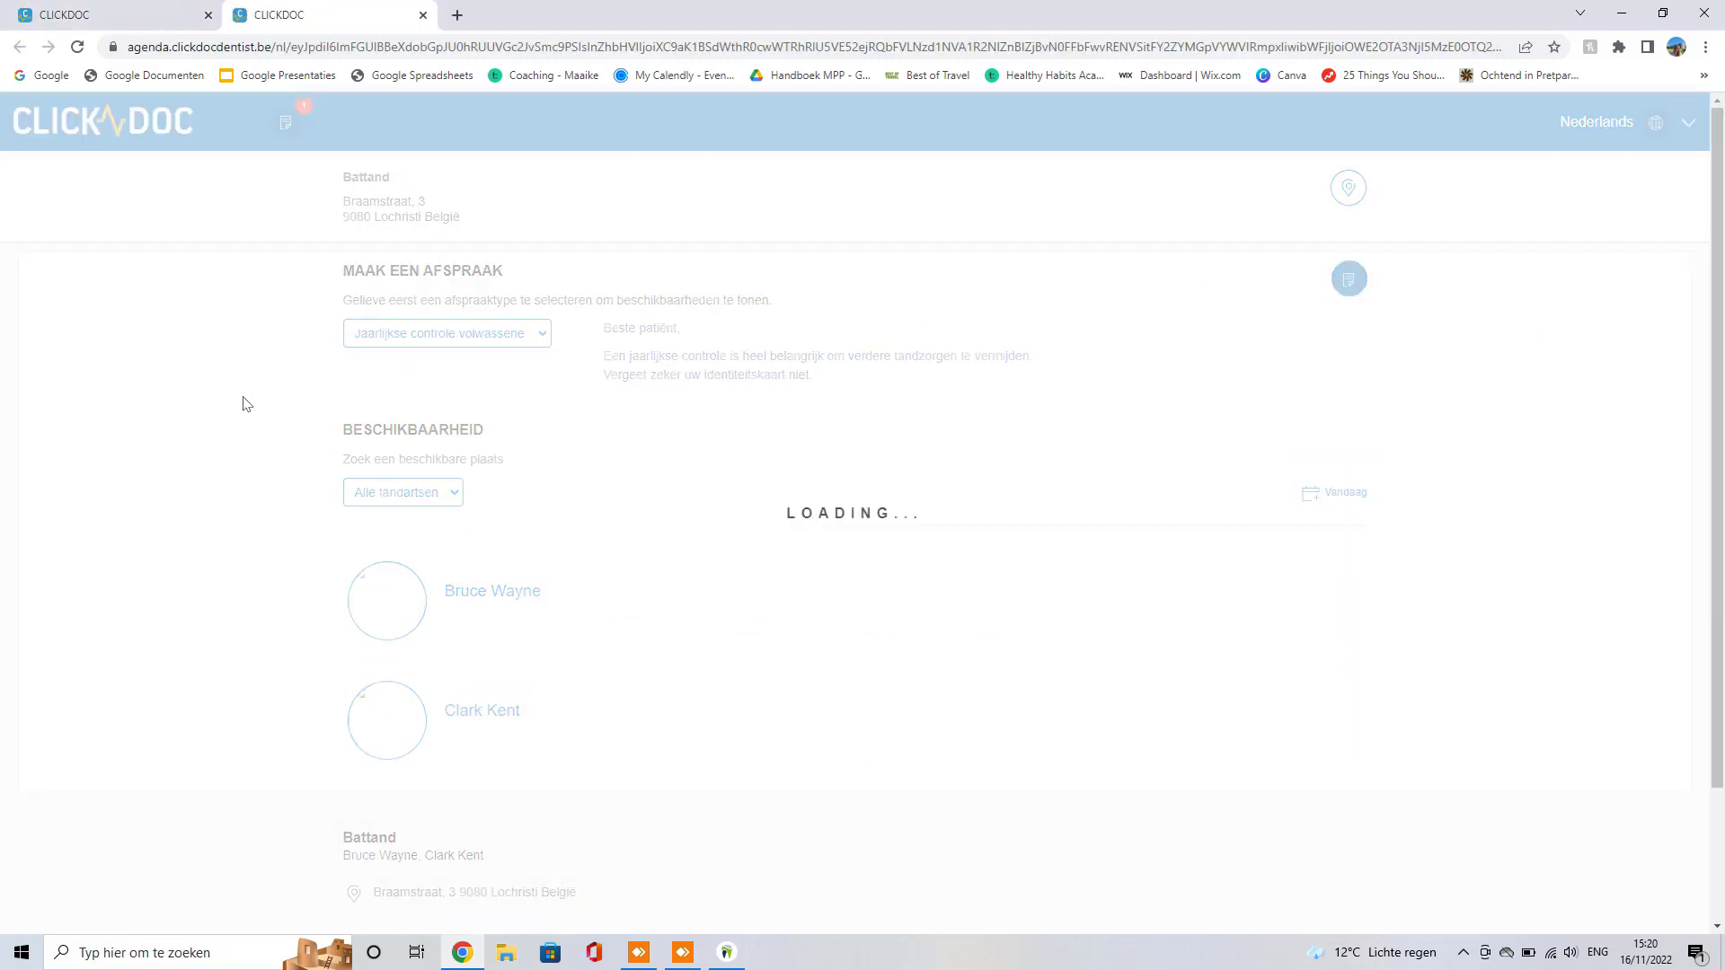
scroll(244, 402, down, 6)
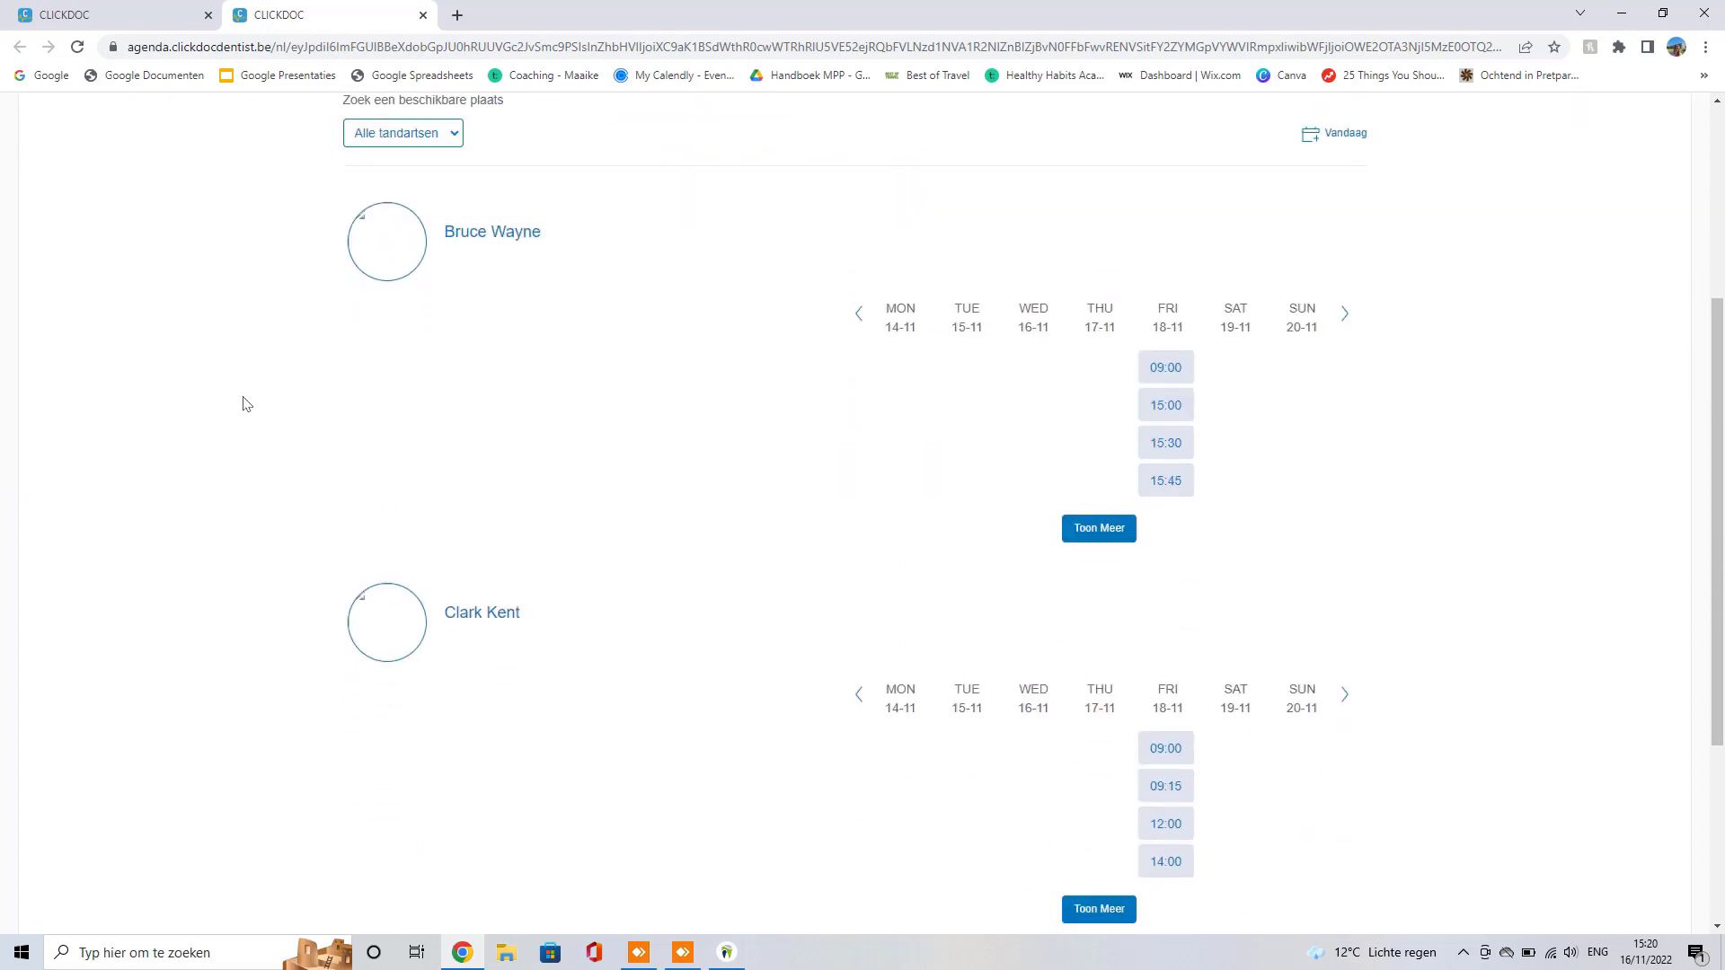
scroll(624, 291, up, 2)
scroll(629, 314, down, 1)
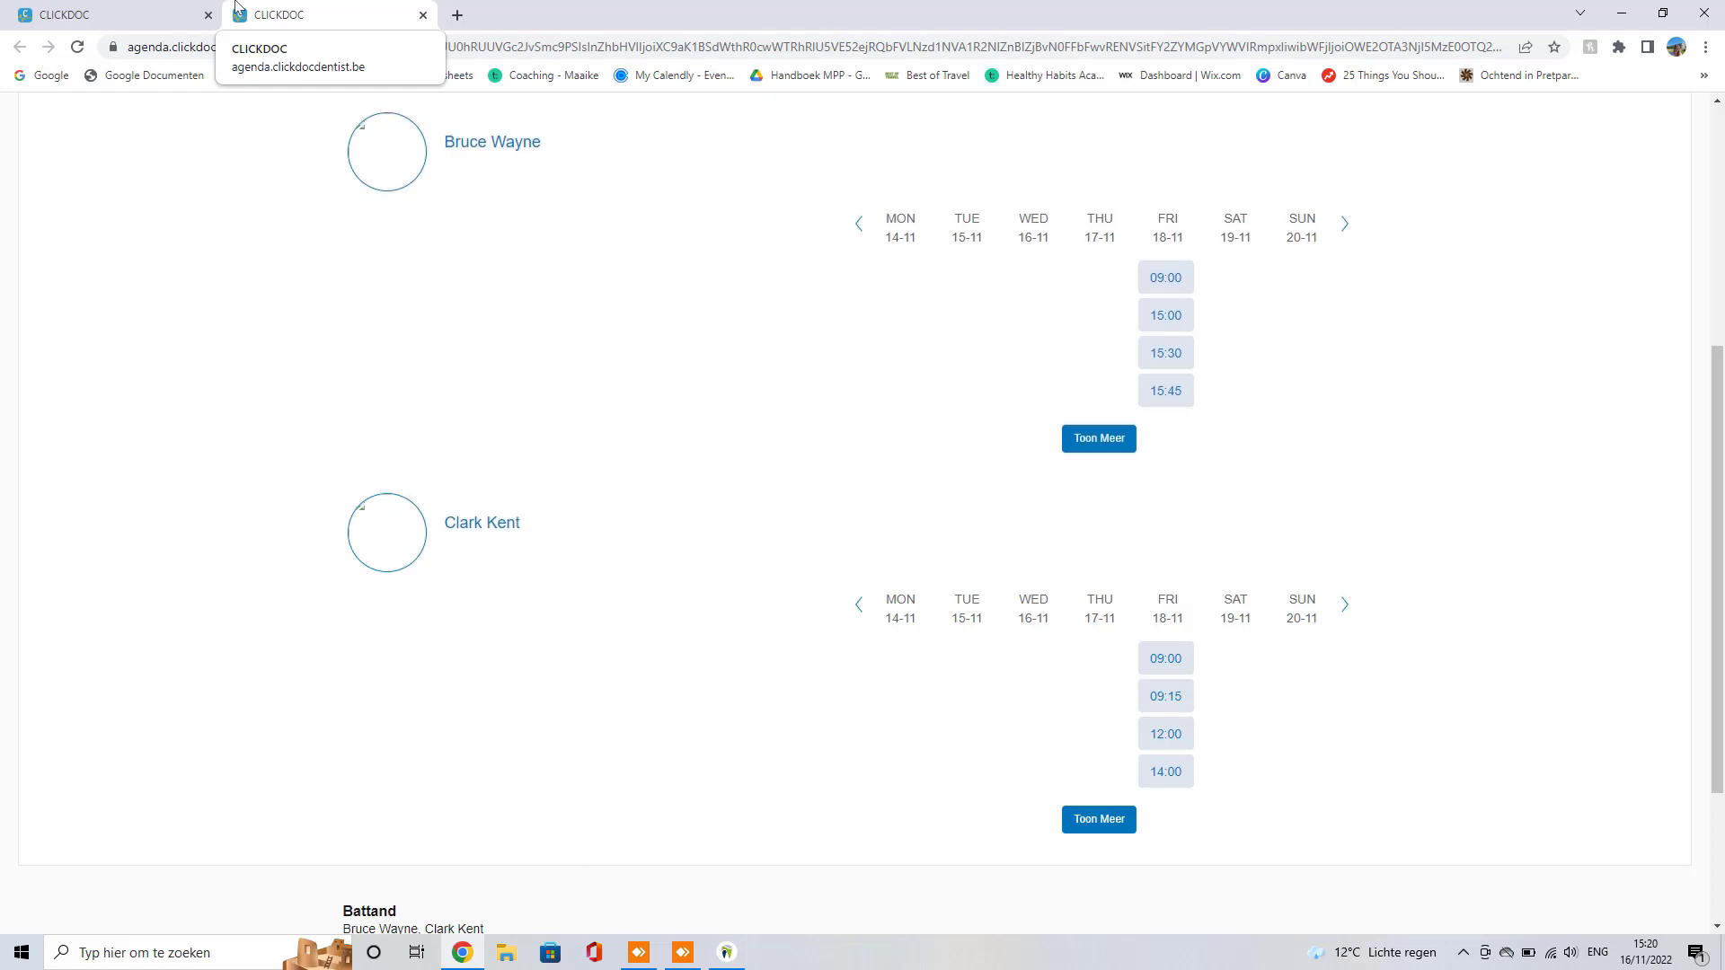
Step: Return to the smart links admin list and switch the language to Dutch
click(142, 10)
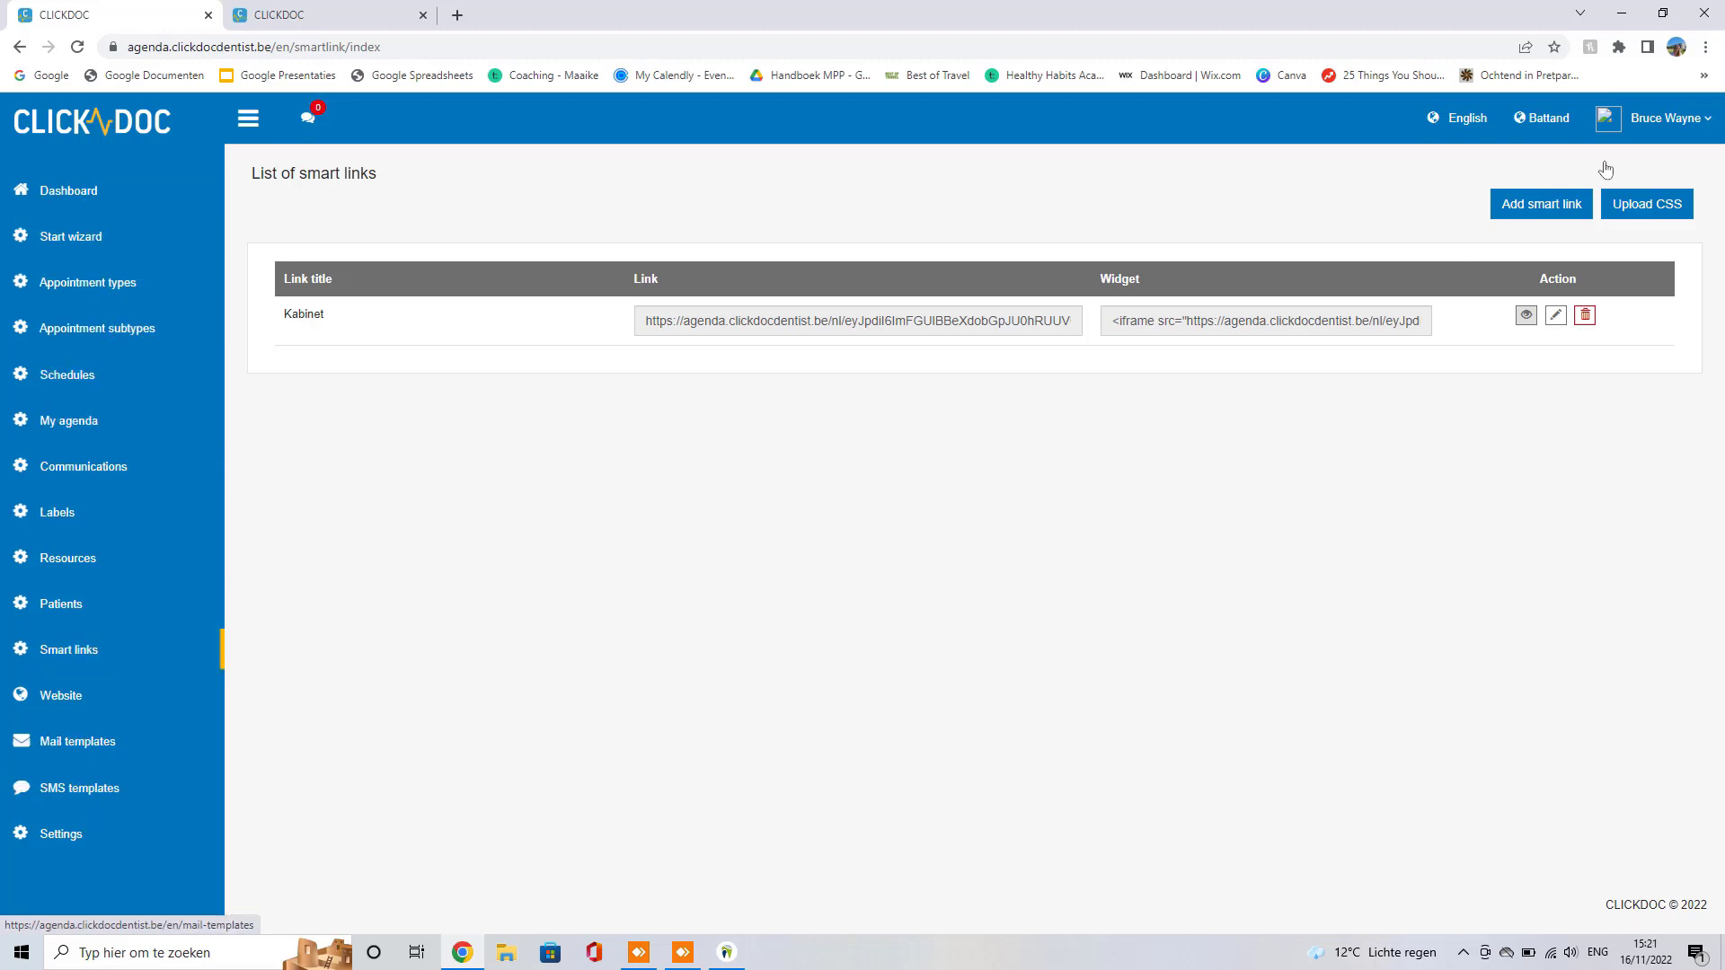
click(1469, 128)
click(1449, 198)
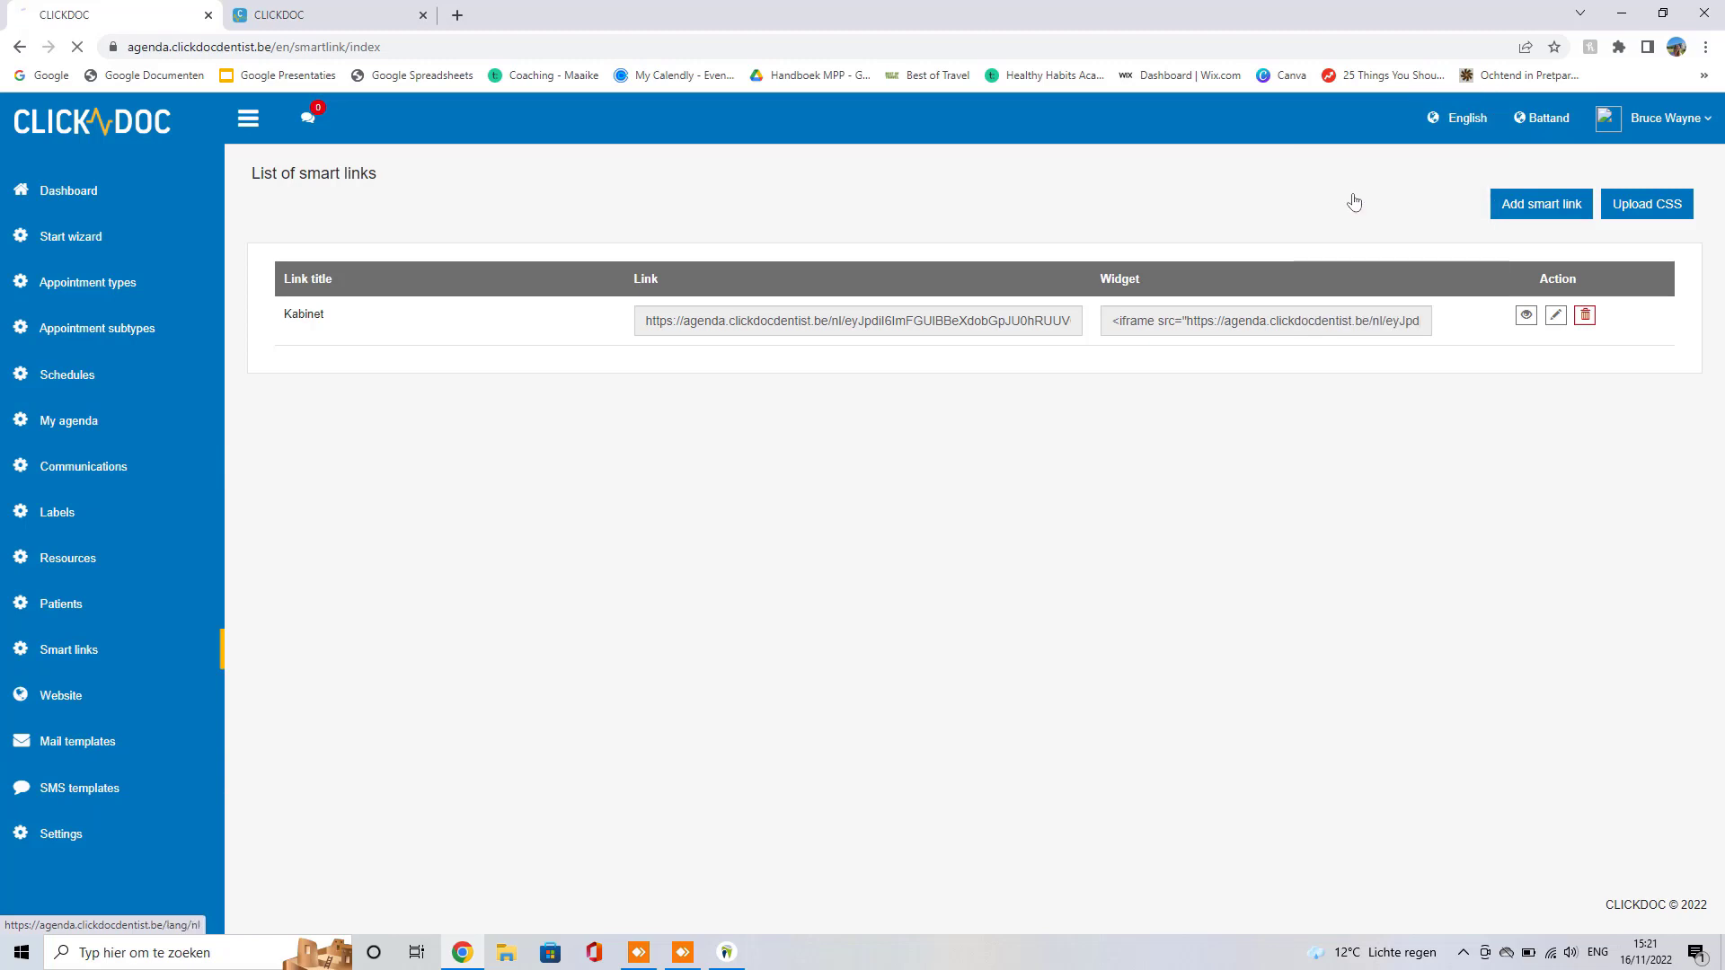